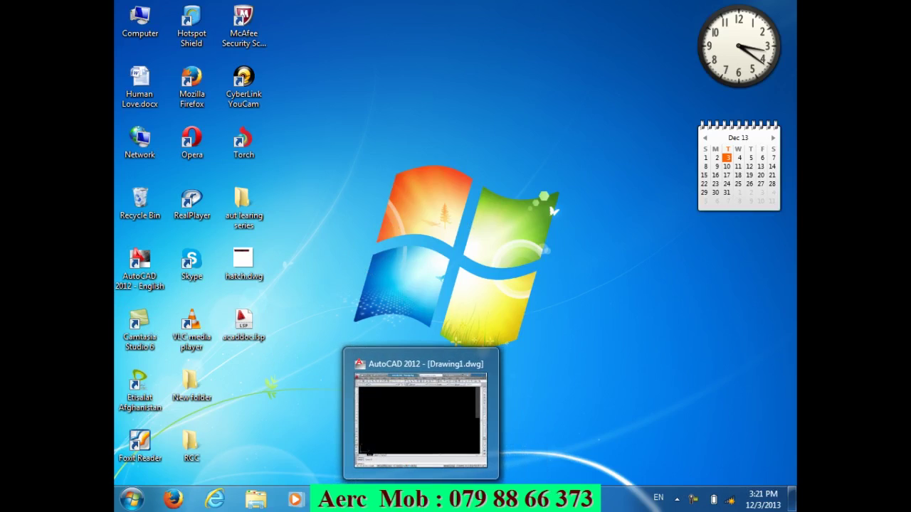
Step: Restore the AutoCAD 2012 window showing the blank Drawing1.dwg from the taskbar
click(421, 420)
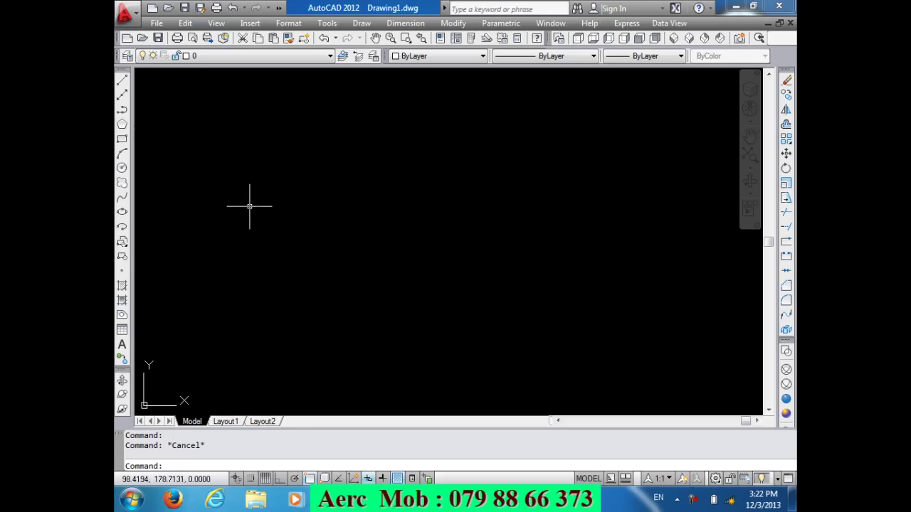
Step: Set drawing units to 0.00 length precision with a Centimeters insertion scale
text(un)
key(Return)
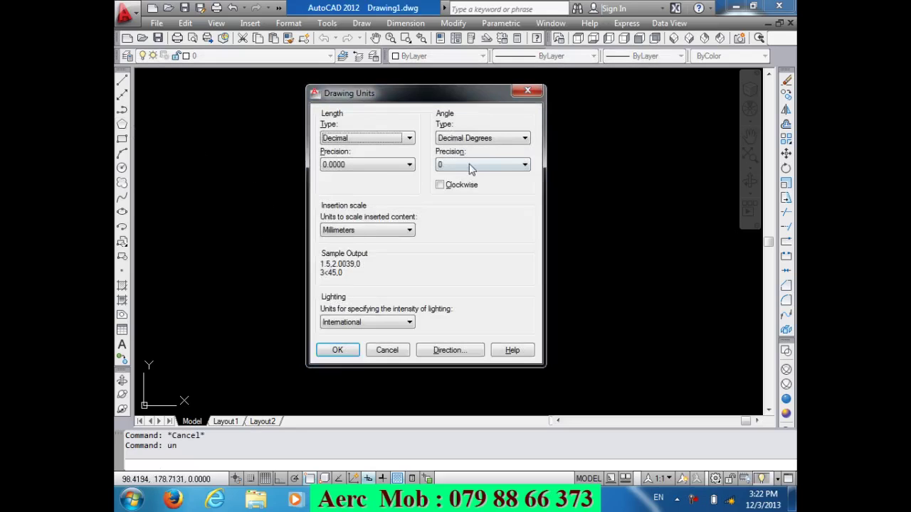
click(382, 165)
click(377, 193)
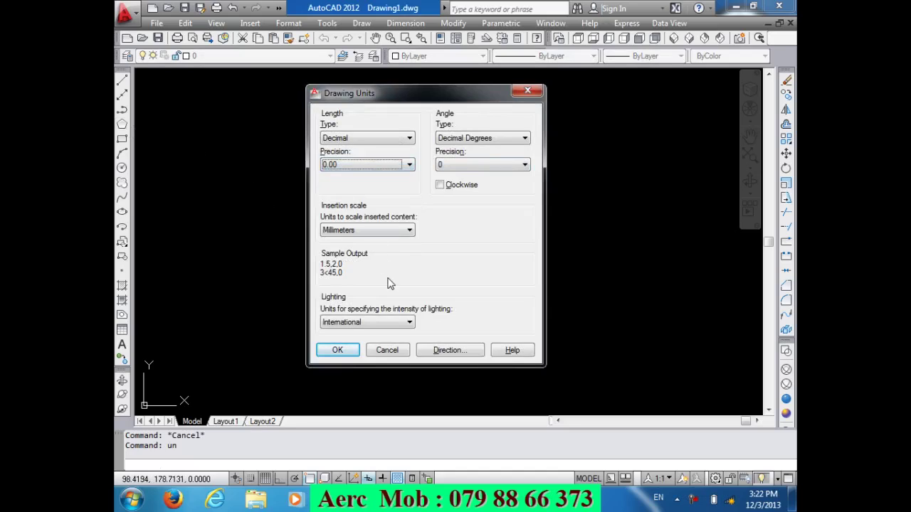
click(346, 230)
click(349, 288)
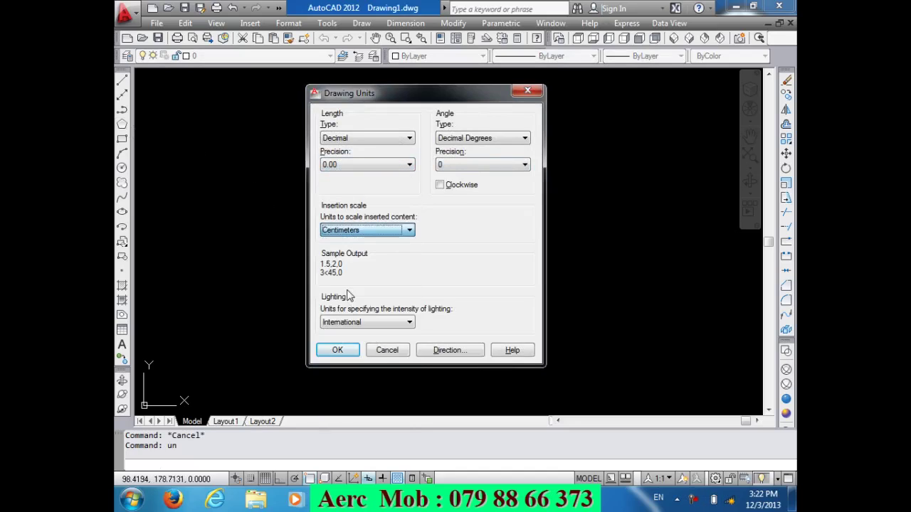
click(339, 351)
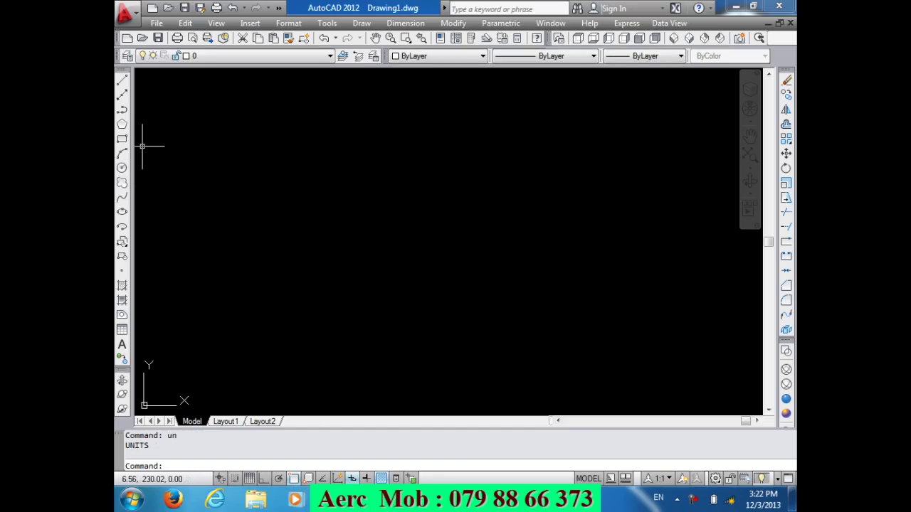
Step: Draw a 200 by 200 square rectangle
click(122, 139)
click(225, 291)
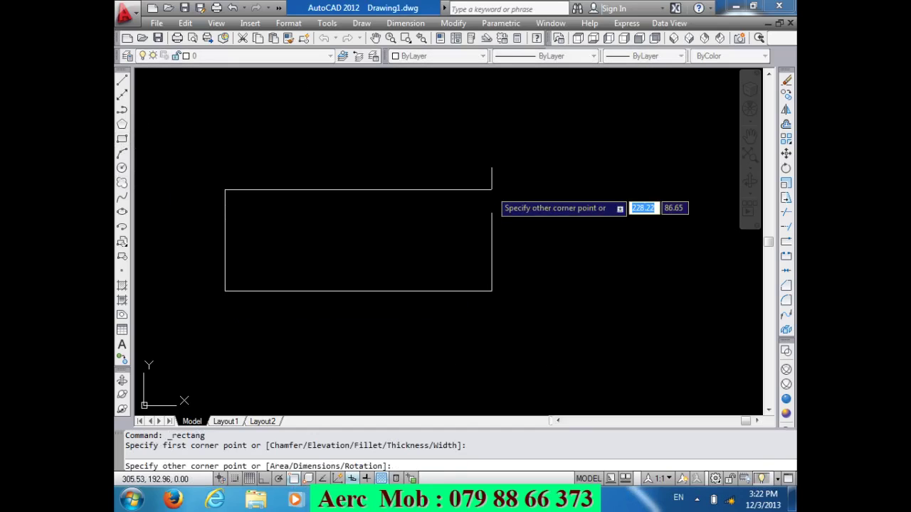
text(200)
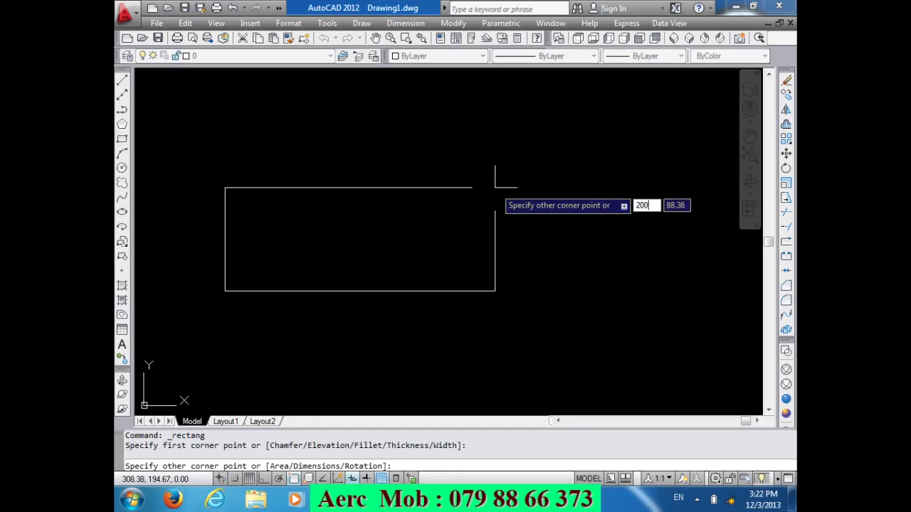
key(Tab)
text(200)
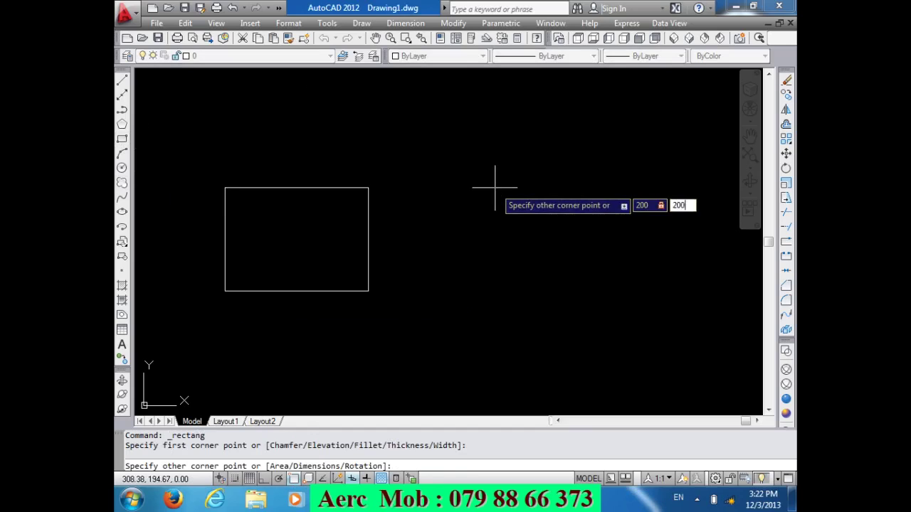
key(Return)
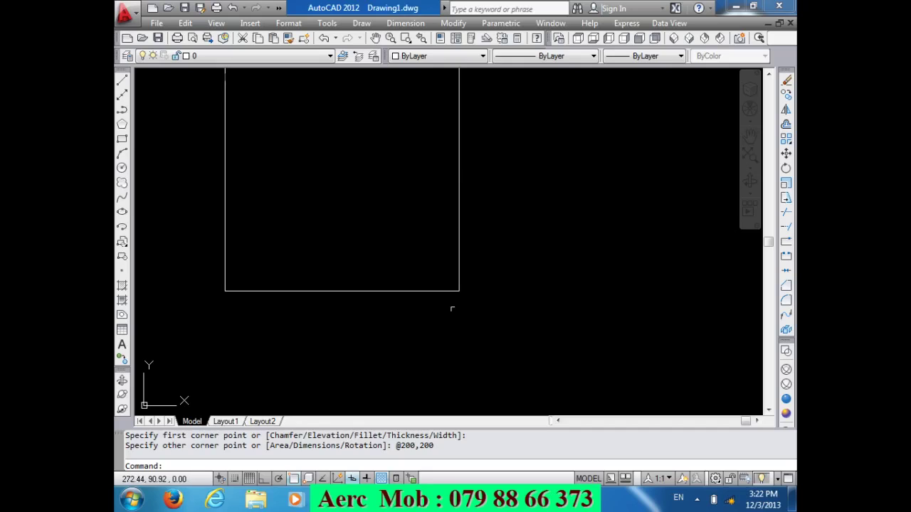
scroll(432, 344, down, 4)
scroll(431, 285, up, 5)
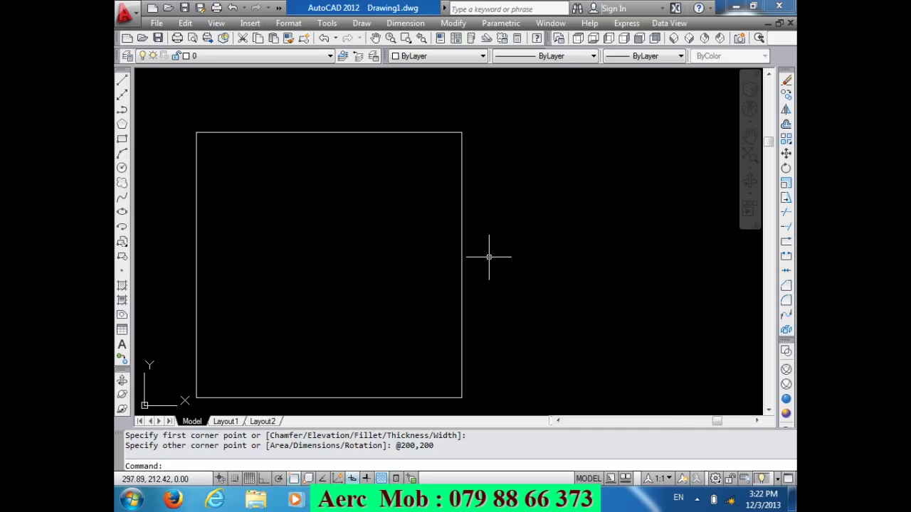
scroll(488, 254, down, 2)
scroll(442, 287, up, 2)
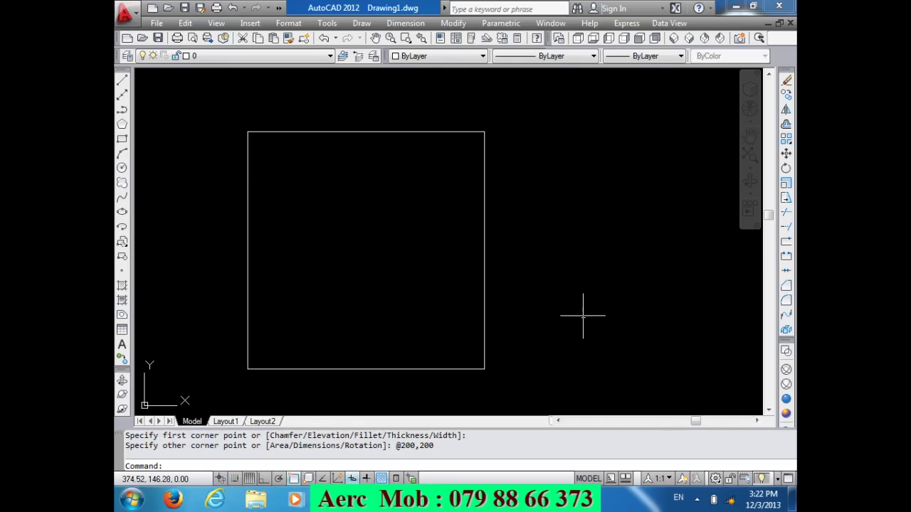
Step: Explode the 200 by 200 square into four separate lines
click(786, 329)
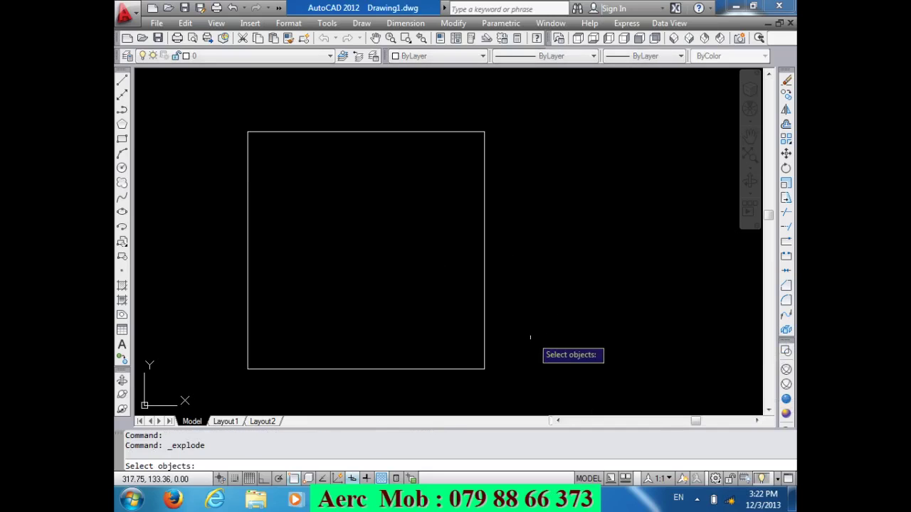
click(485, 352)
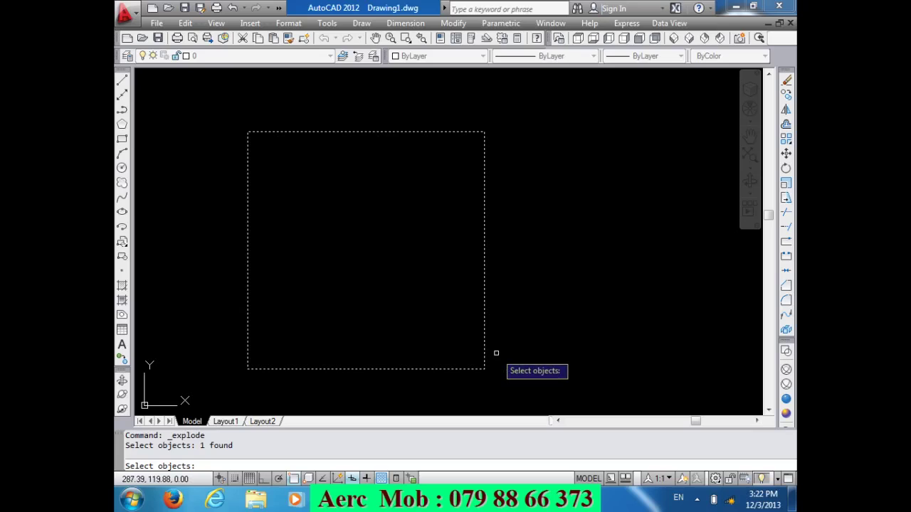
key(Return)
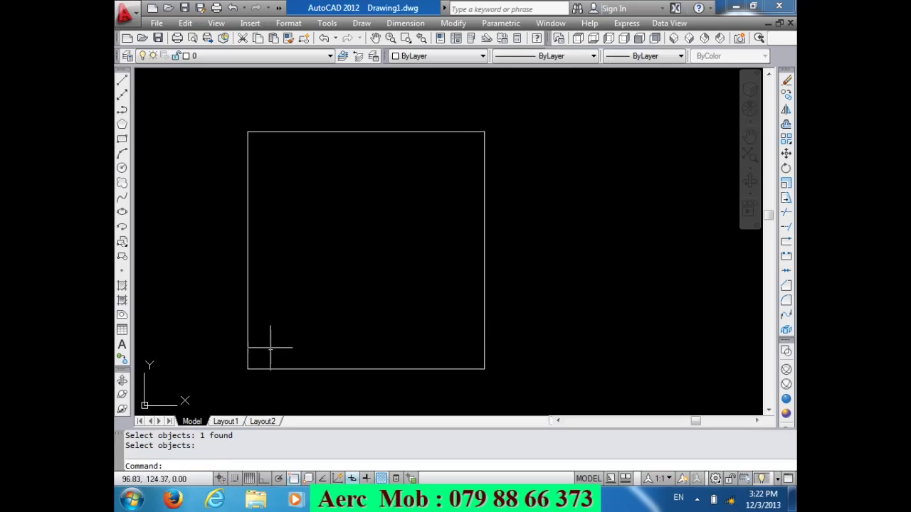
Step: Start Break at Point, then cancel it without breaking anything
scroll(252, 361, up, 3)
scroll(256, 360, down, 4)
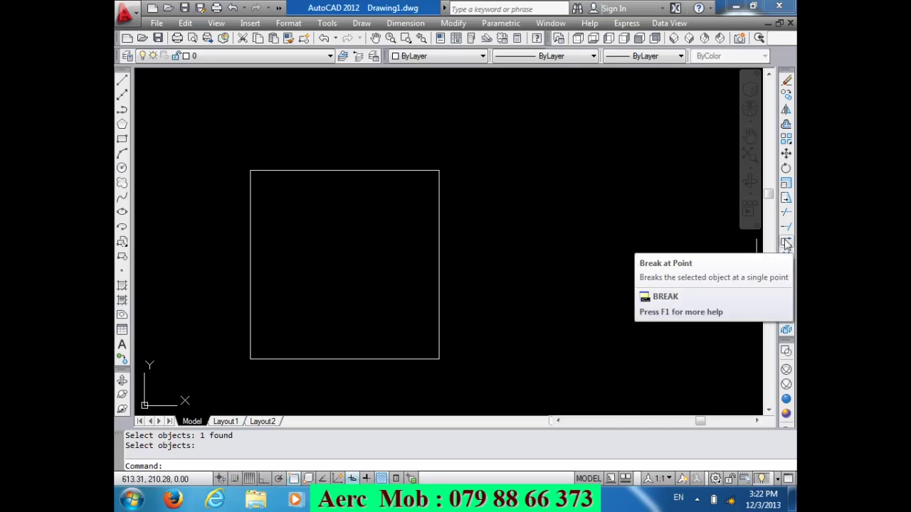
click(786, 244)
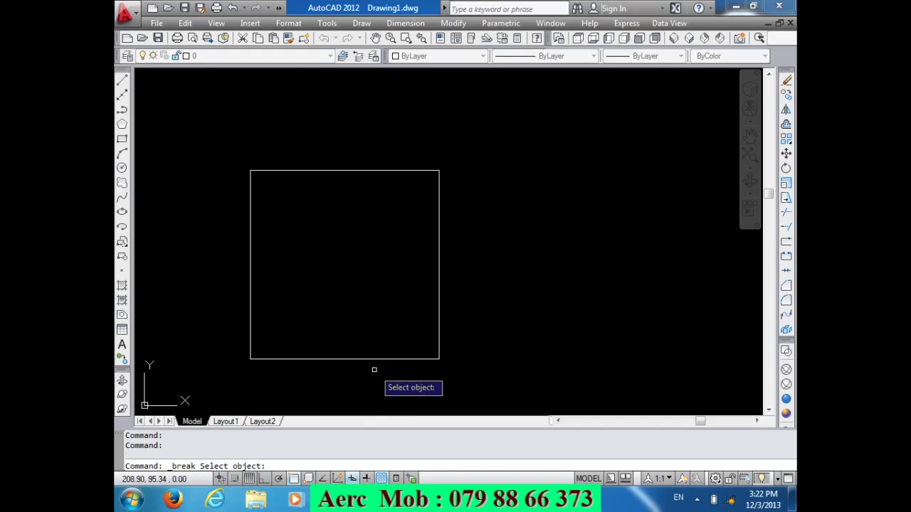
key(Escape)
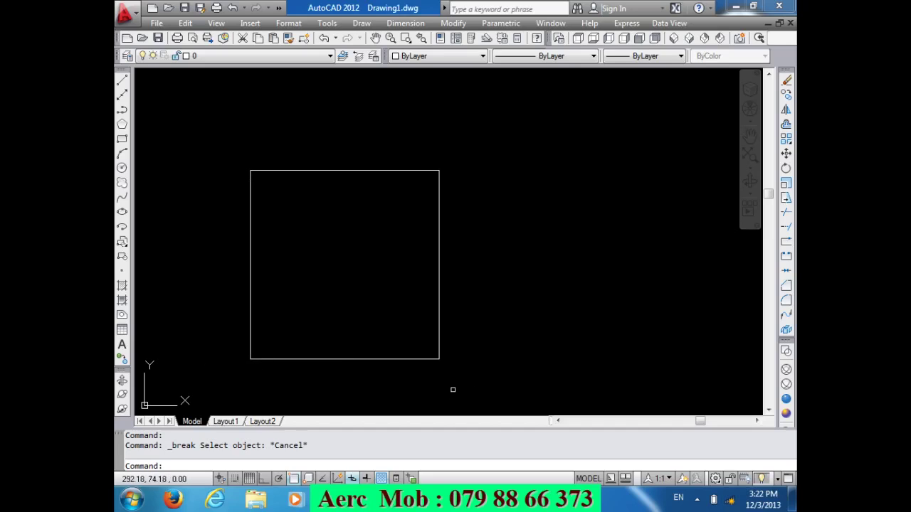
click(786, 244)
click(257, 359)
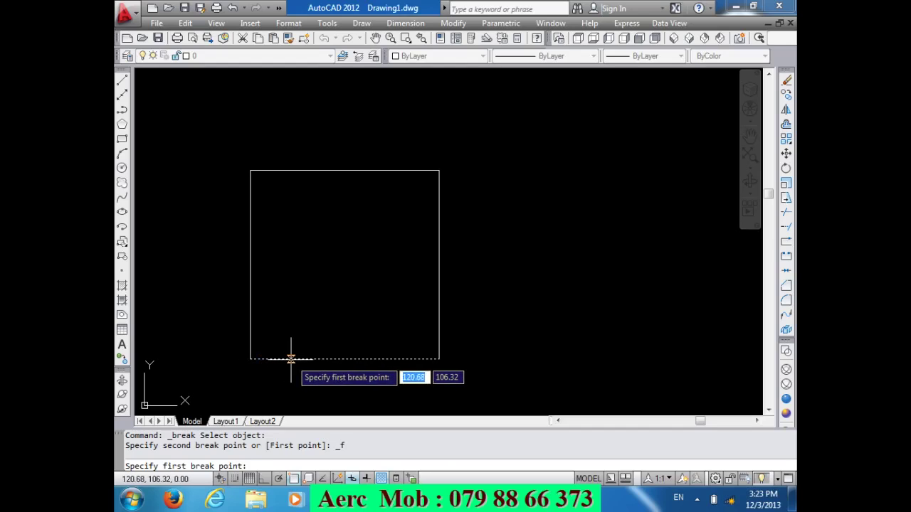
click(289, 359)
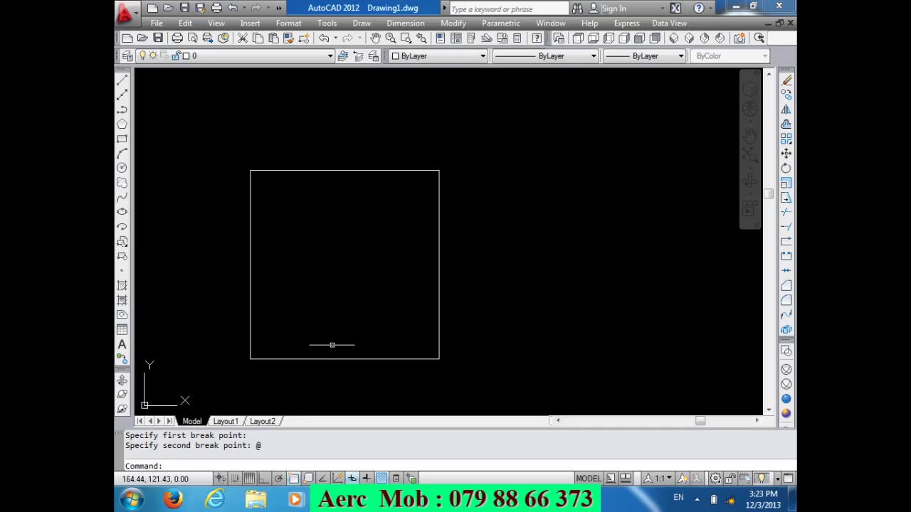
click(334, 358)
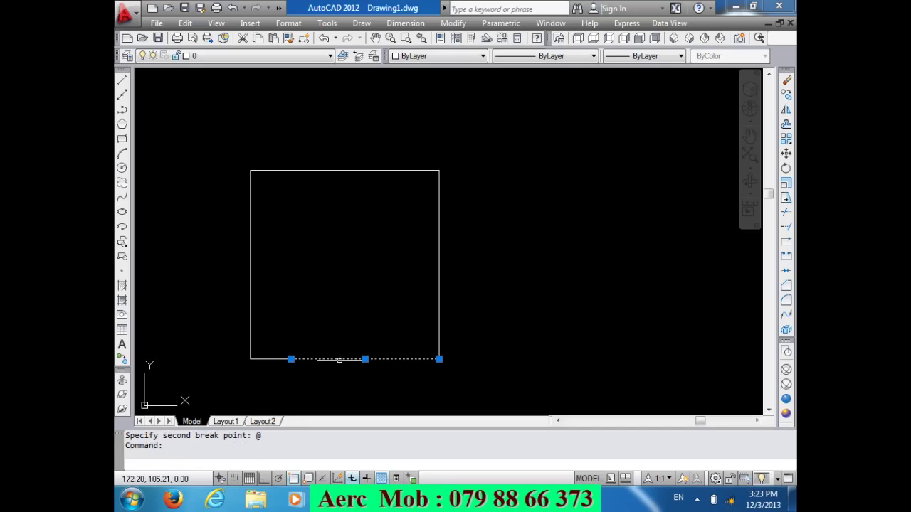
click(274, 359)
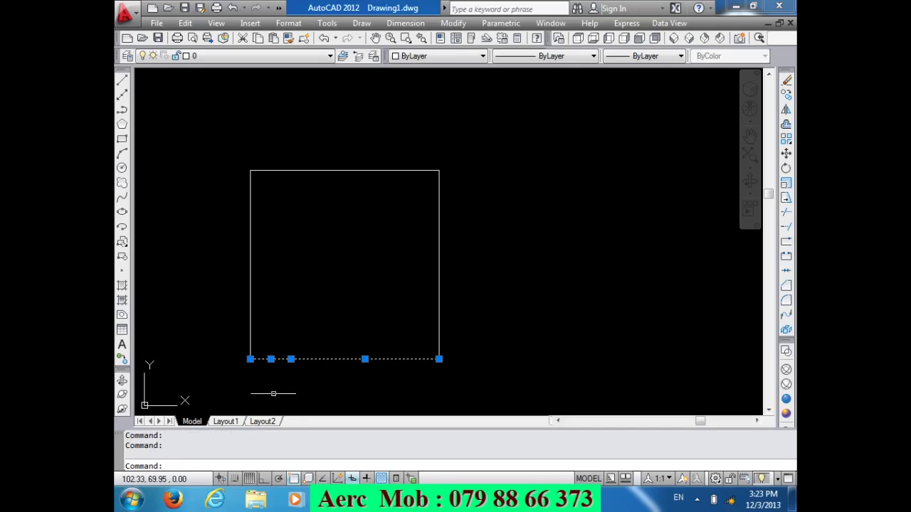
key(Escape)
click(270, 359)
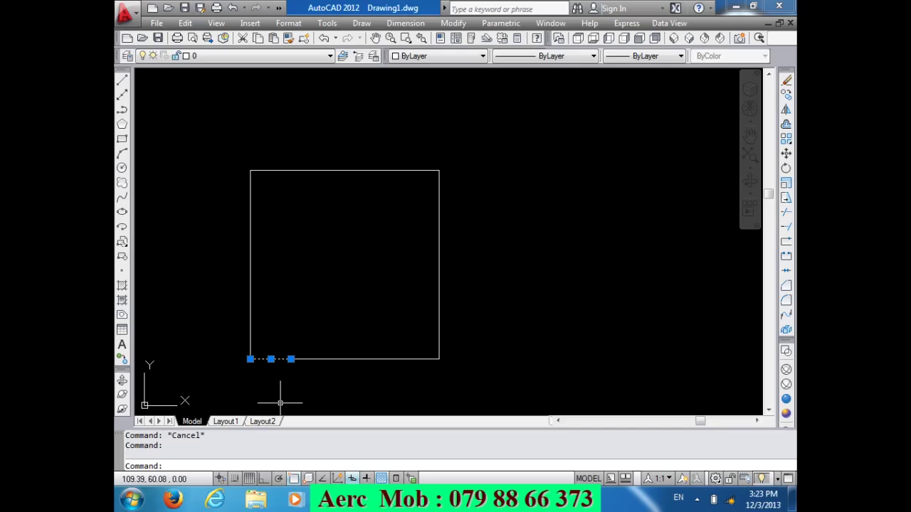
key(Escape)
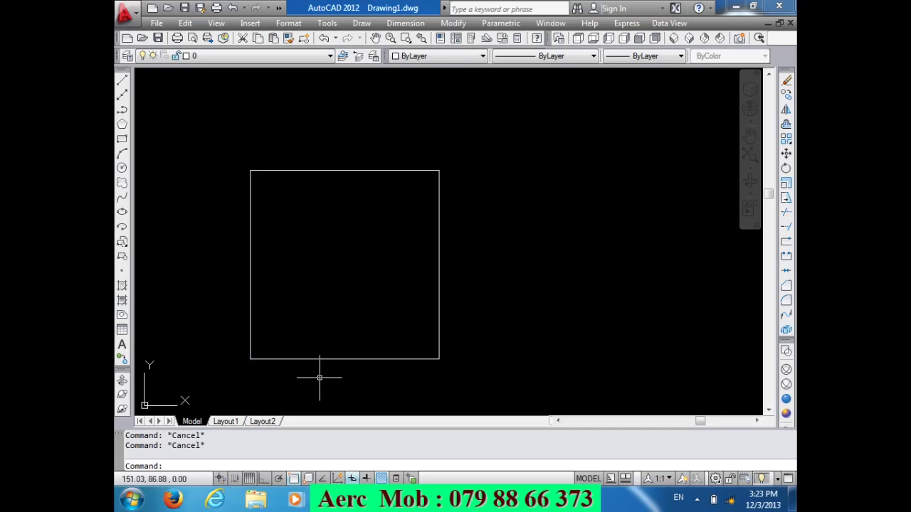
key(ctrl+z)
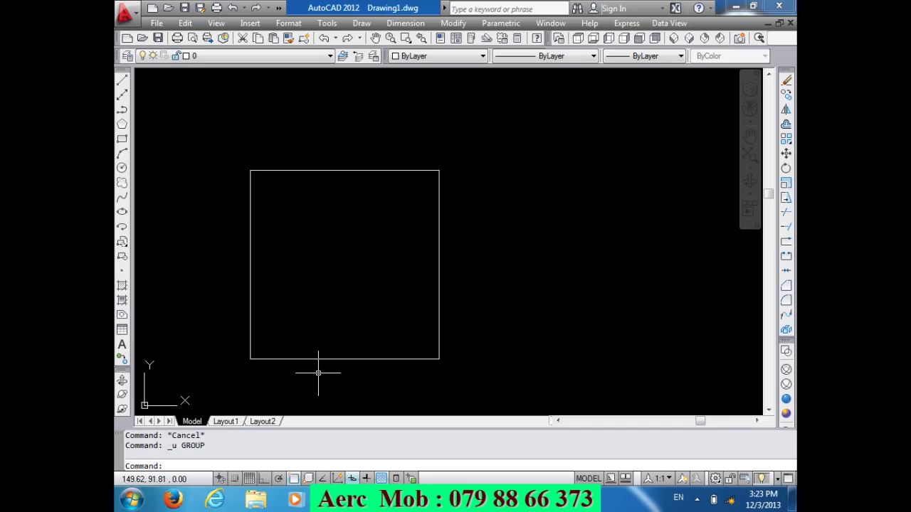
click(318, 359)
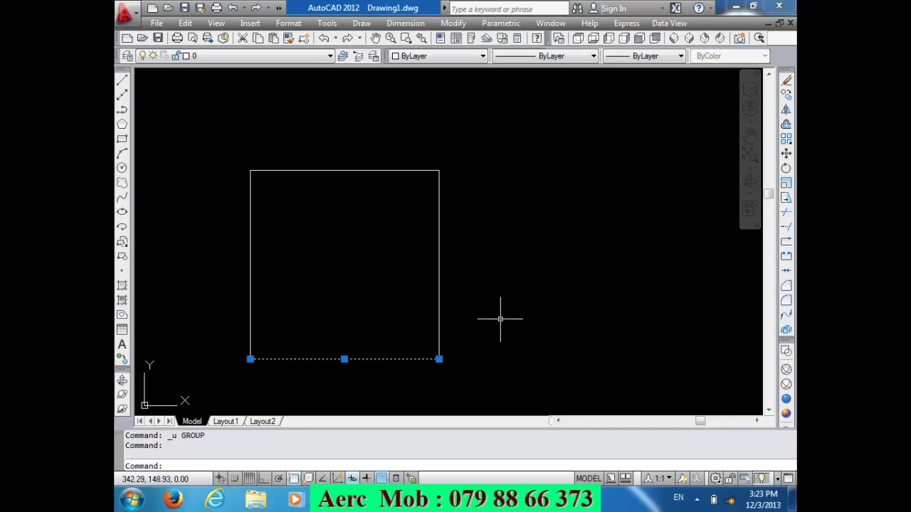
key(Escape)
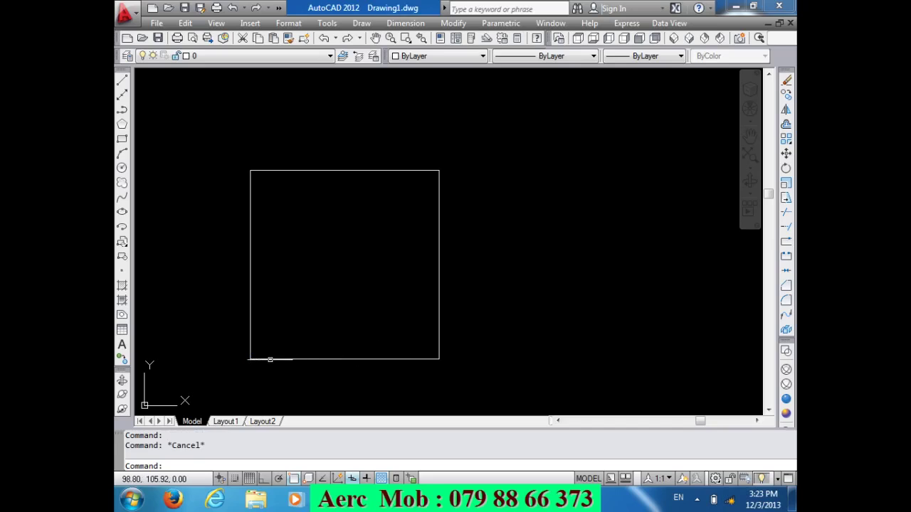
Step: Use Break on the square's bottom edge to cut a gap near the lower-left corner
click(270, 360)
key(Escape)
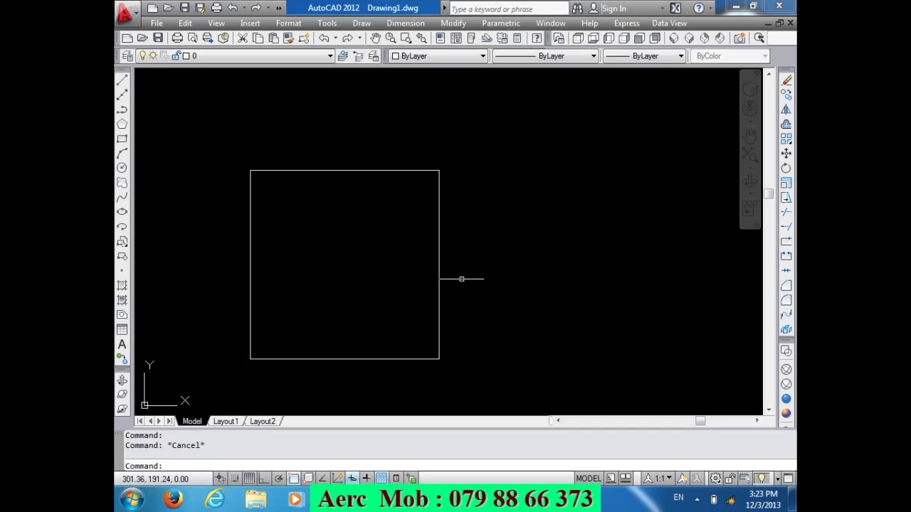
click(786, 257)
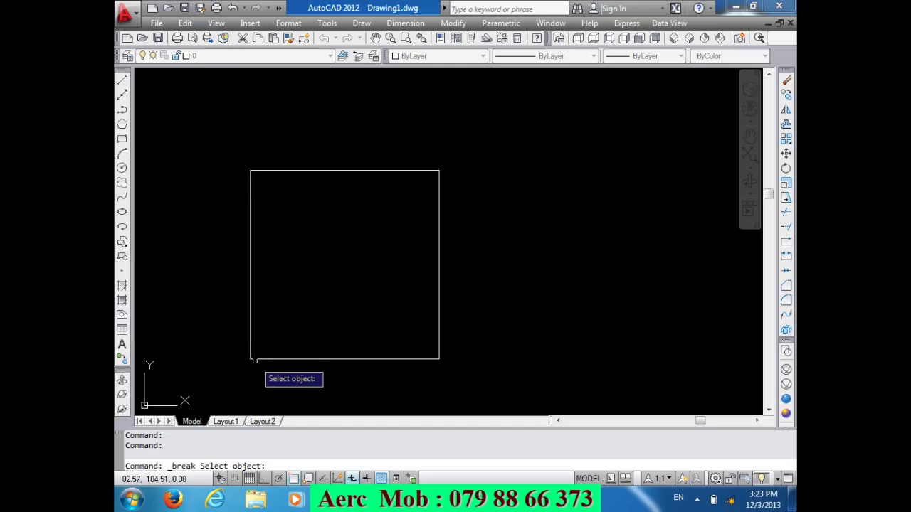
click(253, 359)
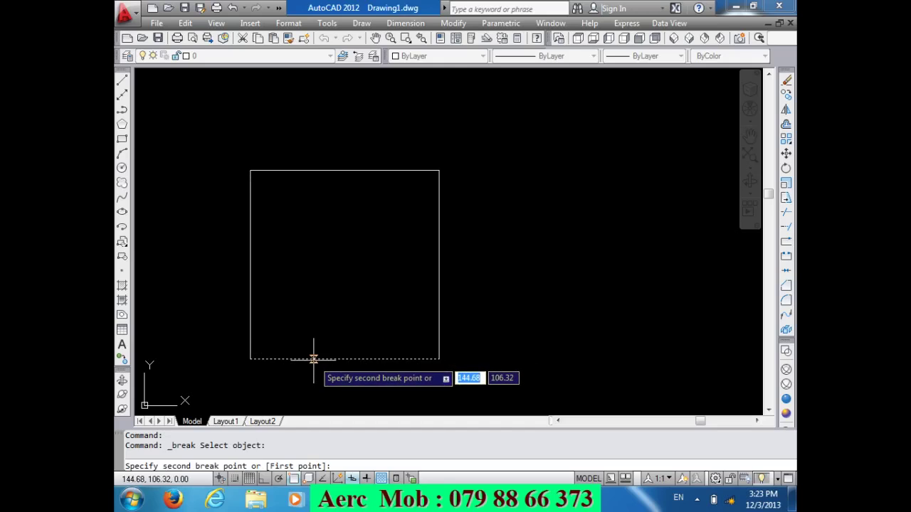
click(315, 359)
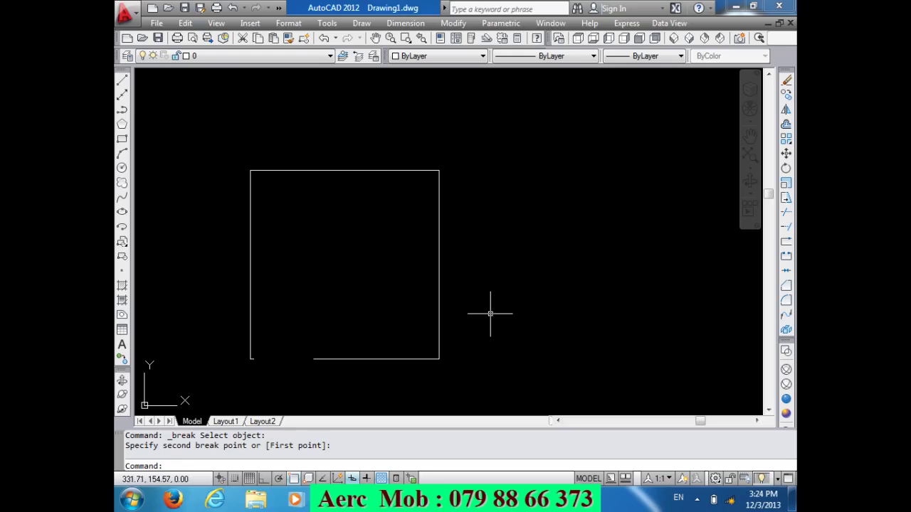
Step: Erase all the square's lines using a crossing window selection
click(498, 376)
click(214, 146)
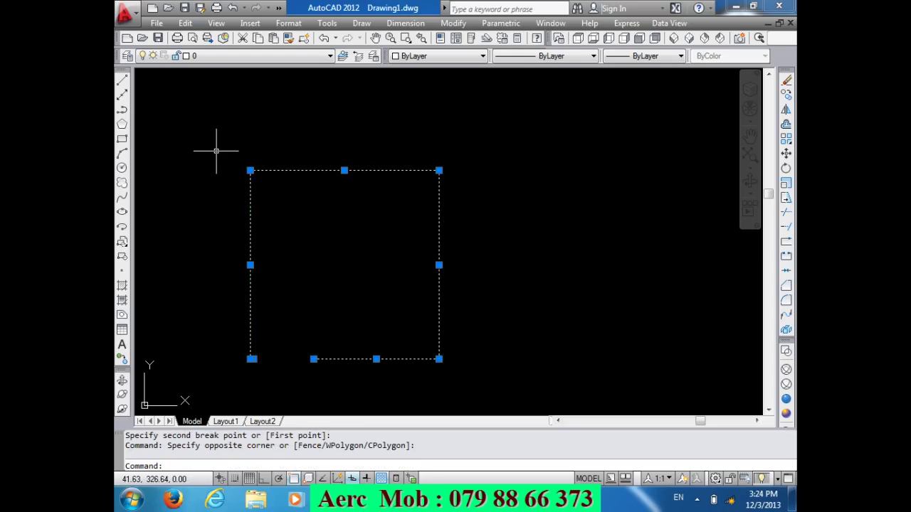
key(Delete)
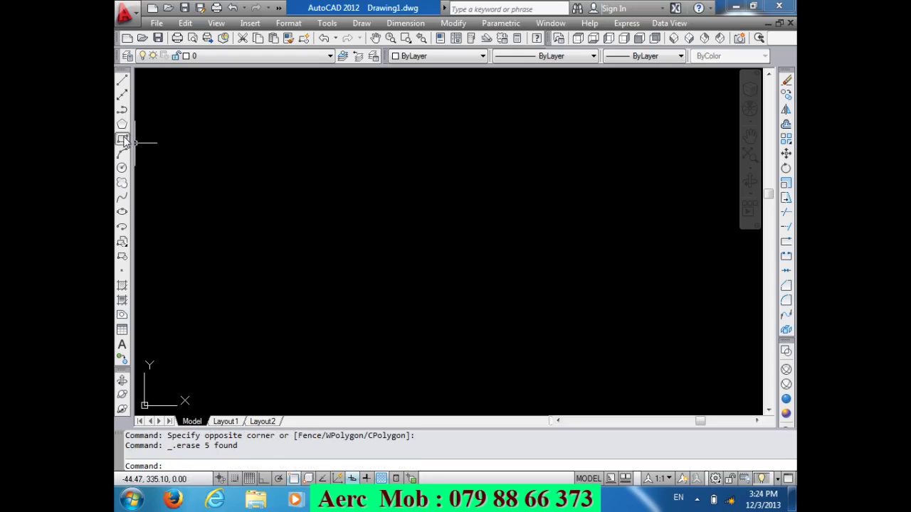
Step: Draw a 40 by 20 rectangle with its first corner at 30,30
click(122, 139)
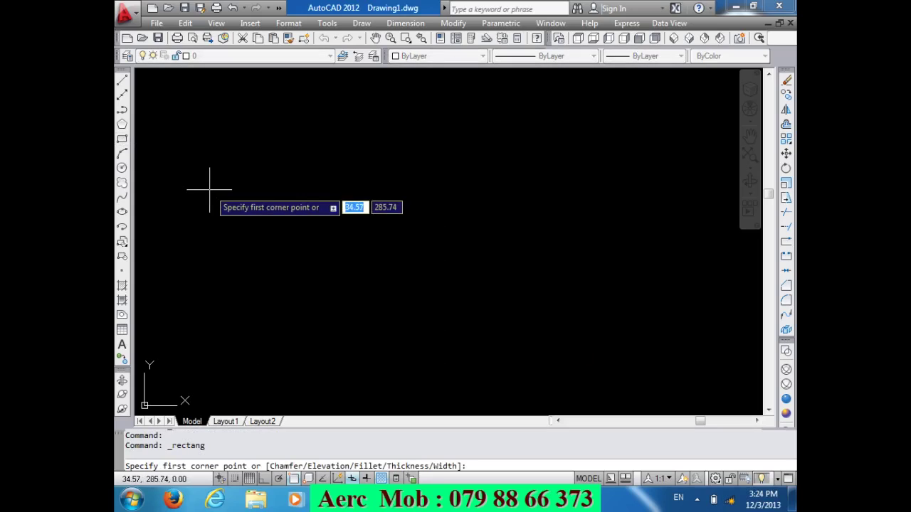
key(Tab)
text(30)
key(Return)
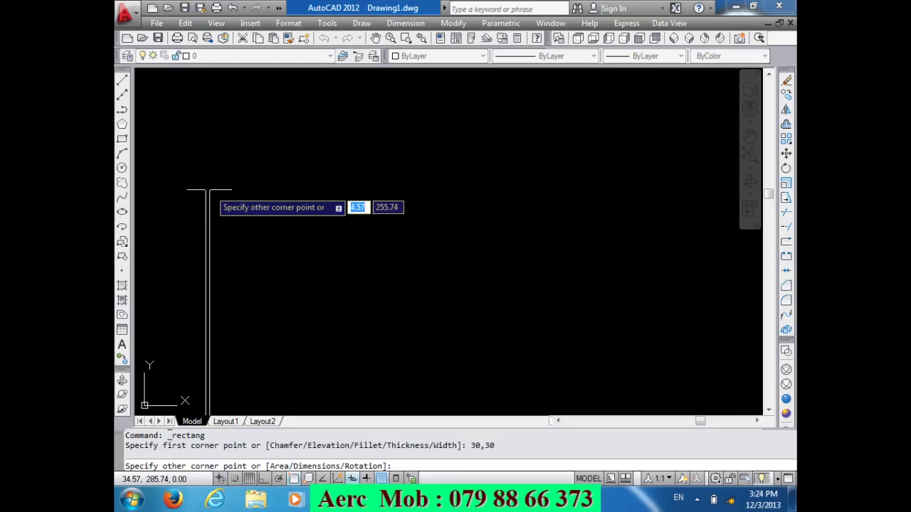
scroll(210, 190, down, 3)
scroll(270, 249, up, 3)
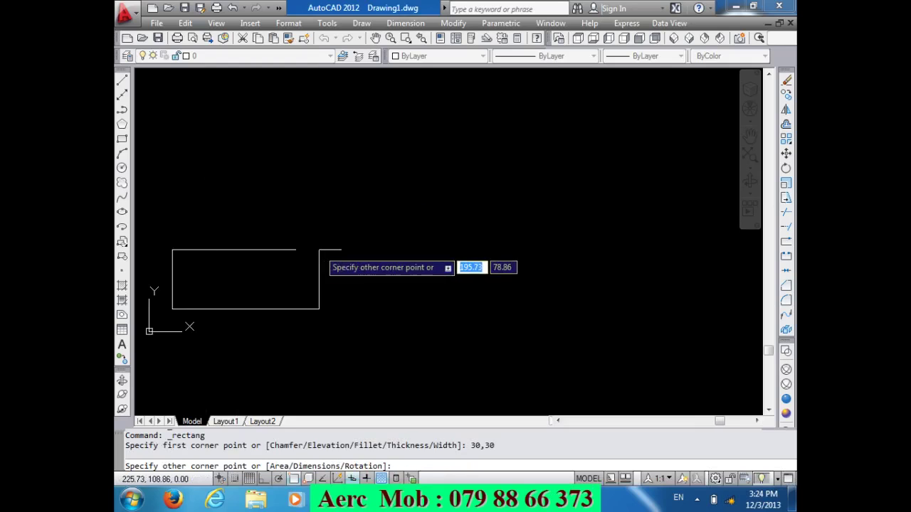
text(40)
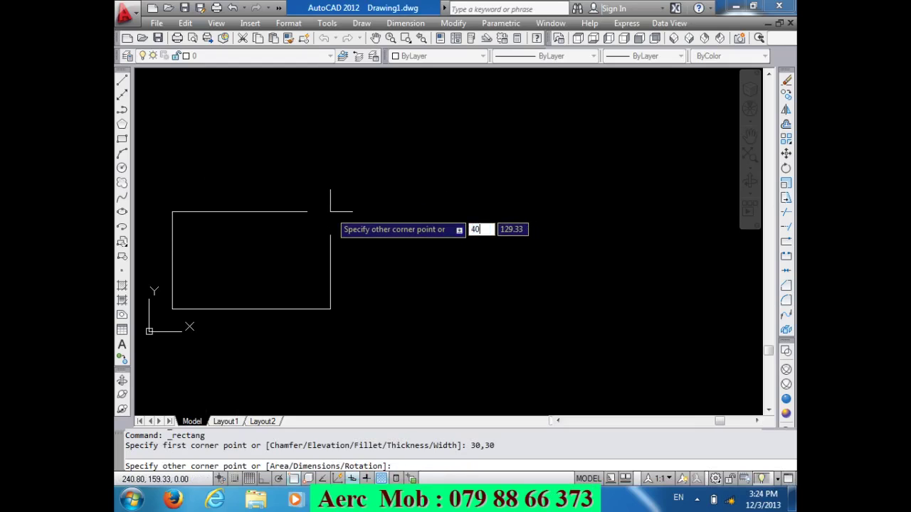
key(Tab)
text(20)
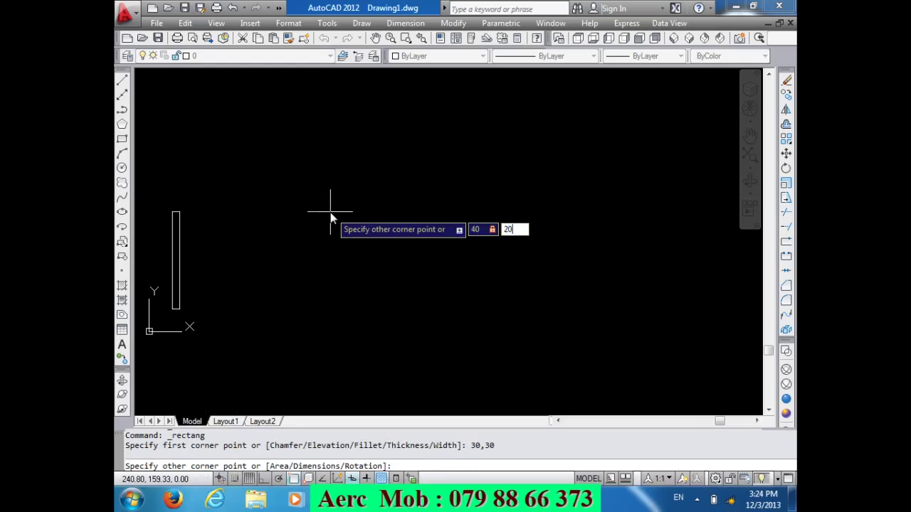
key(Return)
scroll(163, 295, up, 5)
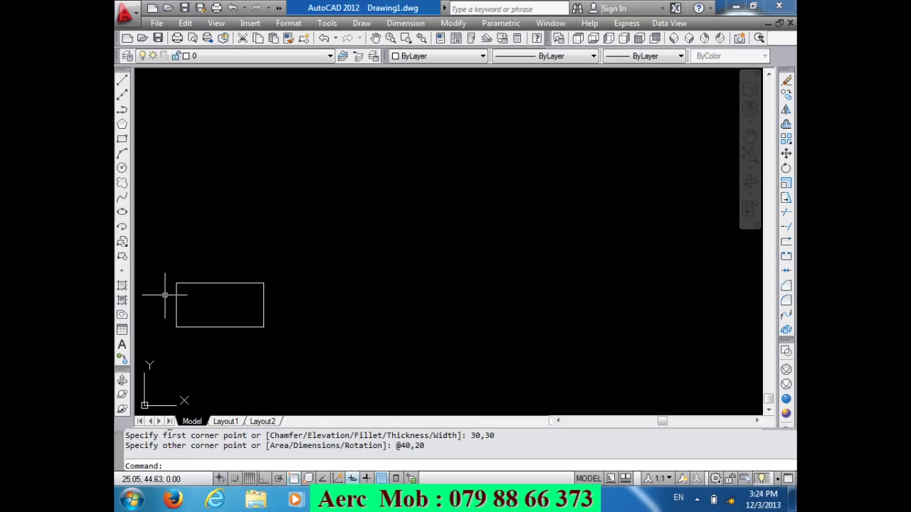
scroll(155, 299, up, 5)
scroll(256, 358, up, 2)
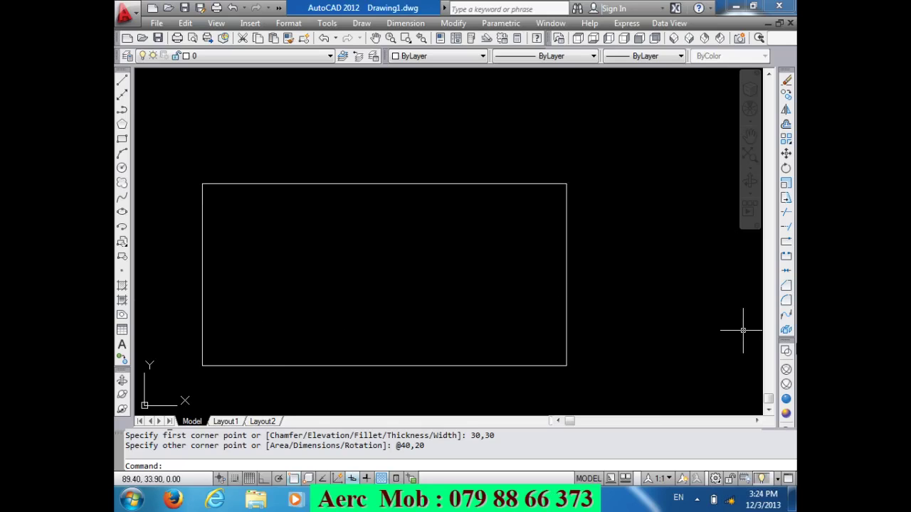
Step: Explode the 40 by 20 rectangle into separate lines
click(786, 330)
drag(610, 335, 541, 297)
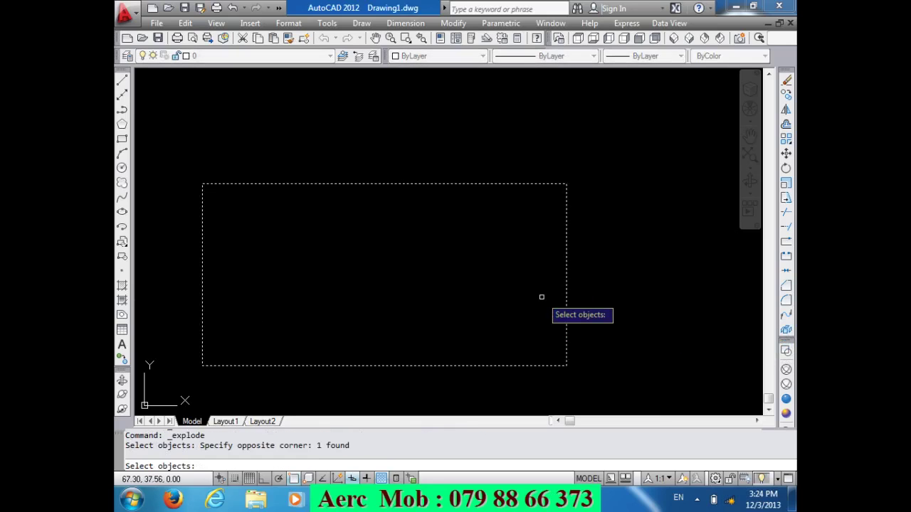
key(Return)
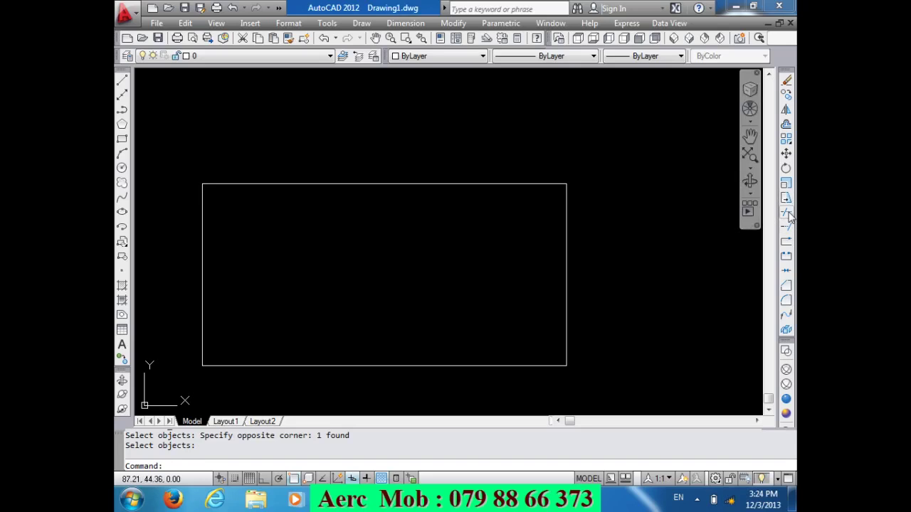
Step: With Break at Point, pick the edge at 30,30 and split it at 40,30
click(788, 242)
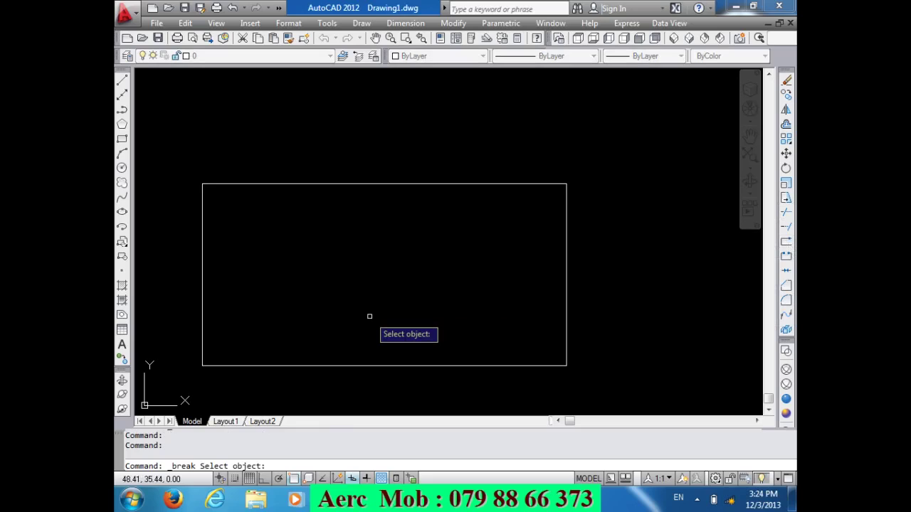
text(30)
key(Tab)
text(30)
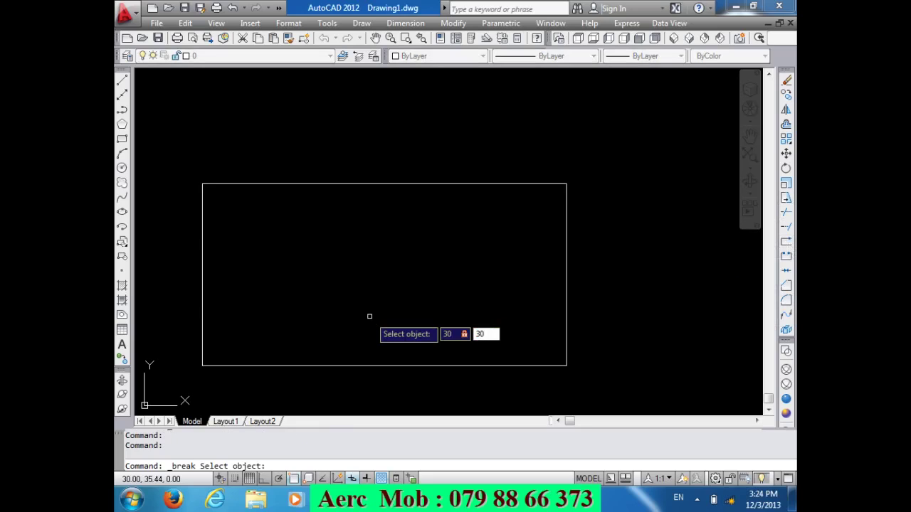
key(Return)
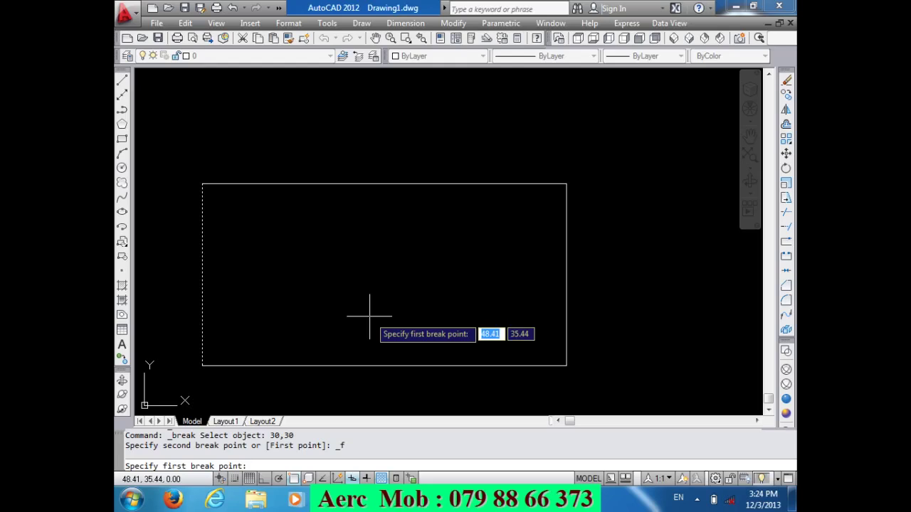
text(40)
key(Tab)
text(30)
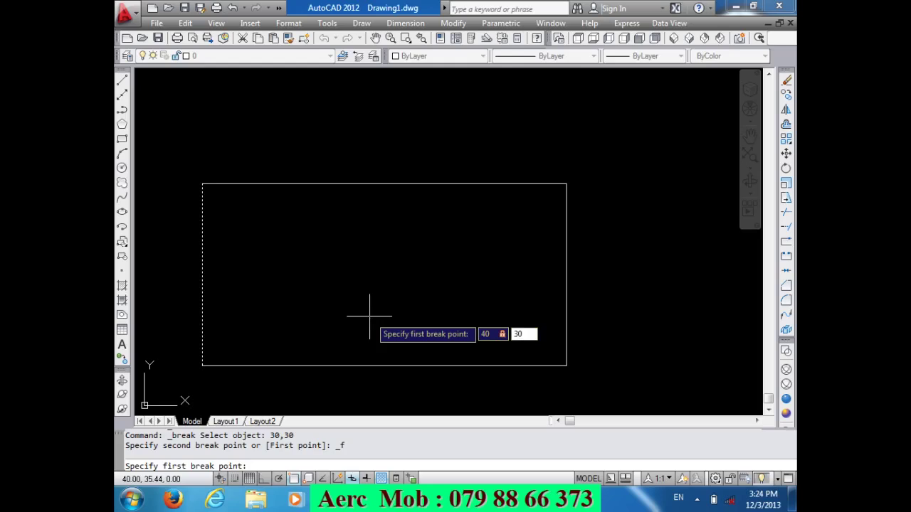
key(Return)
text(@)
key(Return)
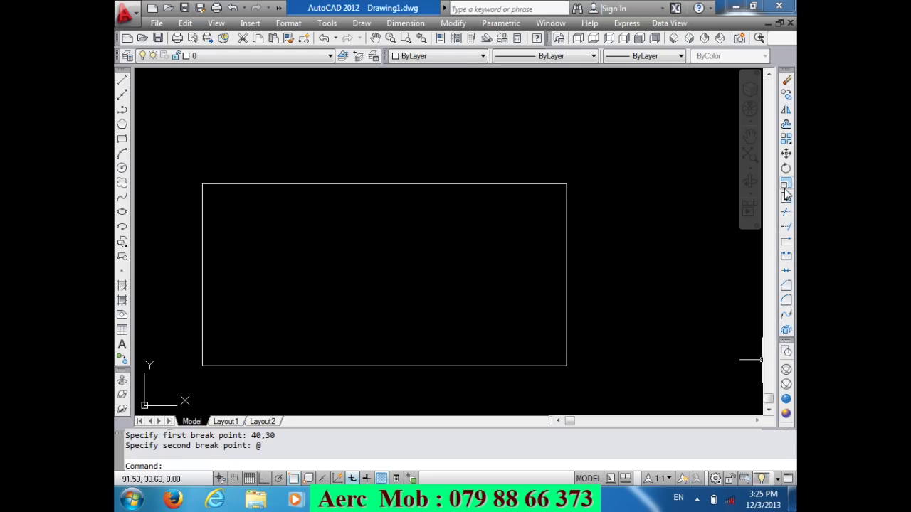
click(788, 243)
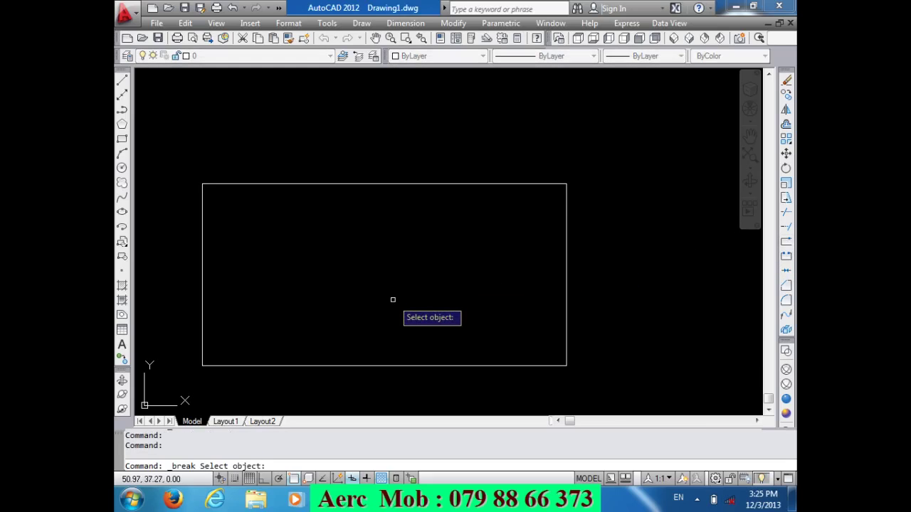
text(30)
key(BackSpace)
text(1)
key(Tab)
text(30)
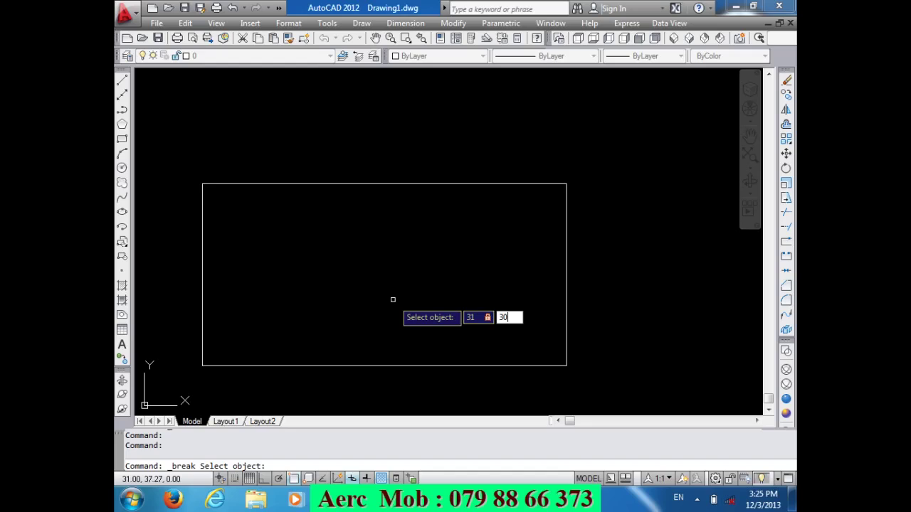
key(Return)
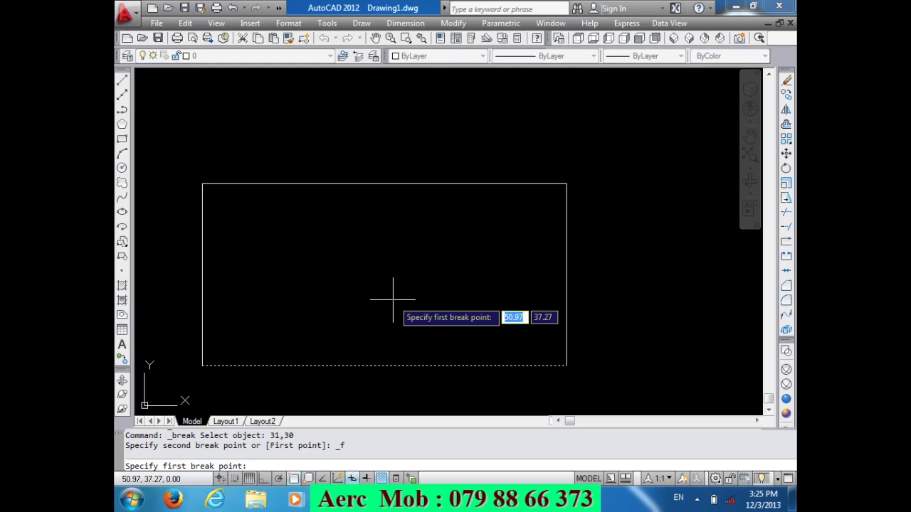
text(31)
key(Tab)
text(30)
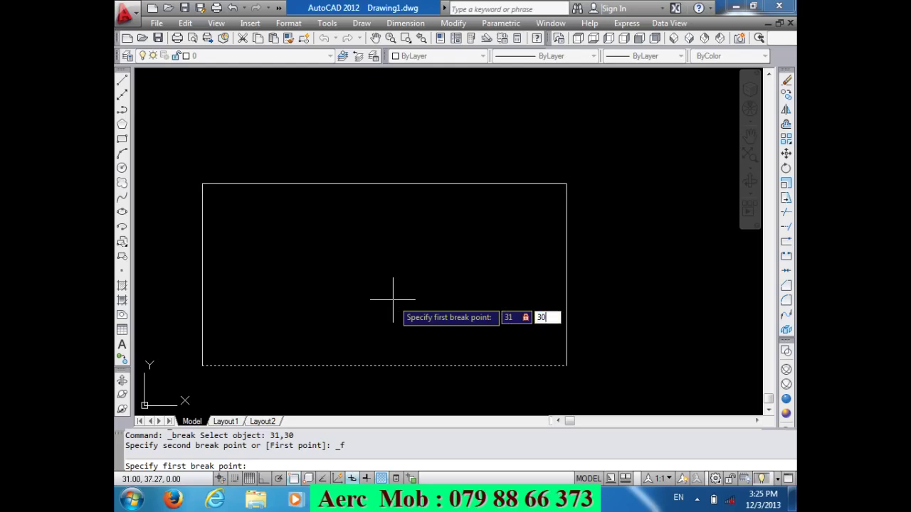
key(Return)
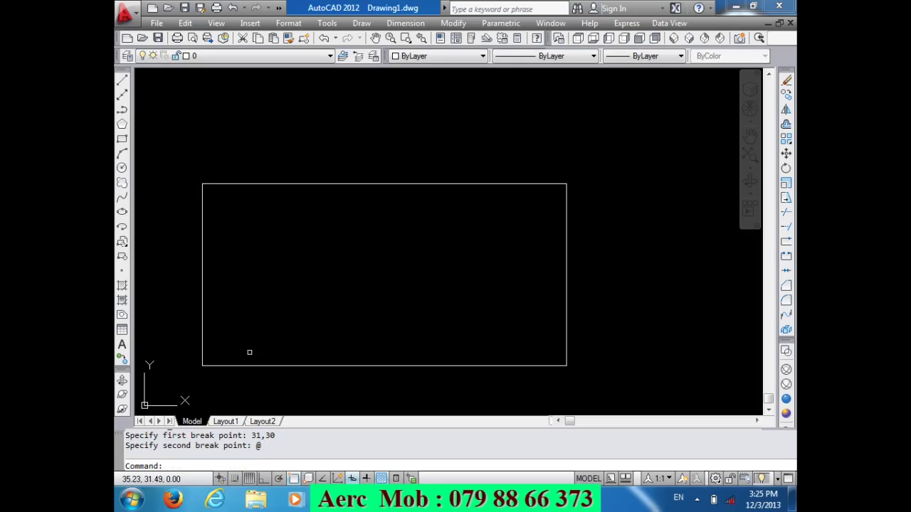
scroll(207, 365, up, 3)
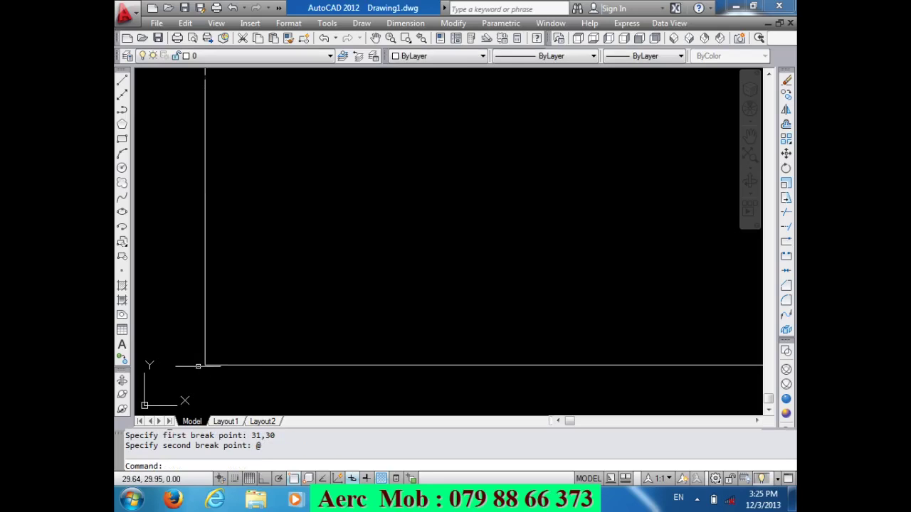
click(258, 364)
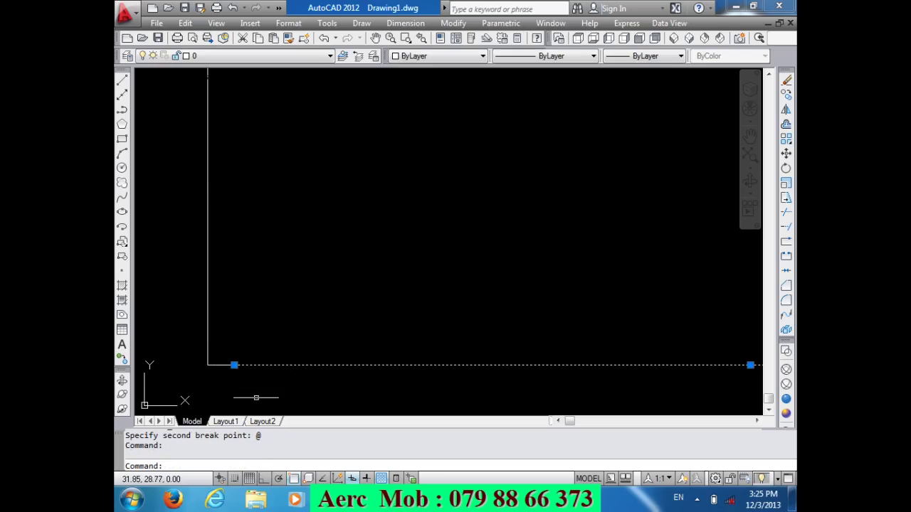
scroll(215, 365, down, 1)
scroll(219, 367, down, 1)
scroll(227, 382, up, 1)
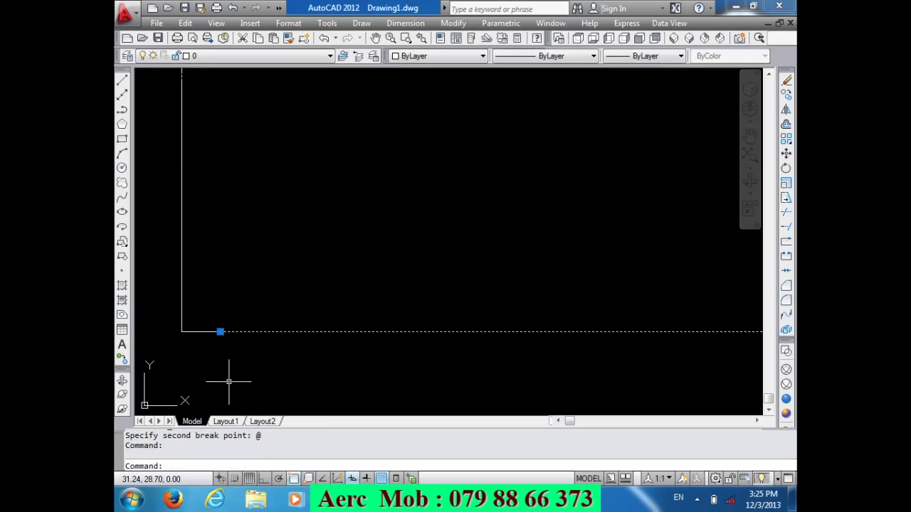
scroll(228, 371, up, 1)
scroll(206, 327, up, 1)
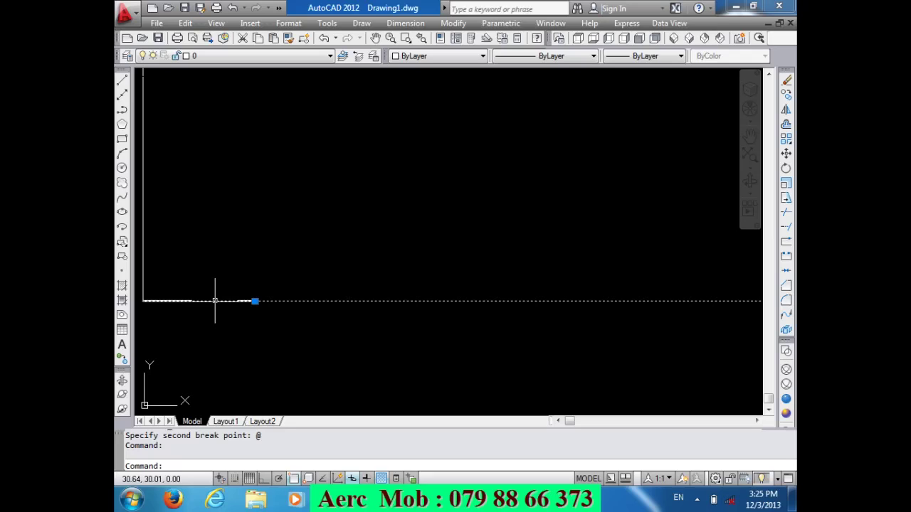
scroll(268, 358, down, 2)
scroll(254, 362, down, 1)
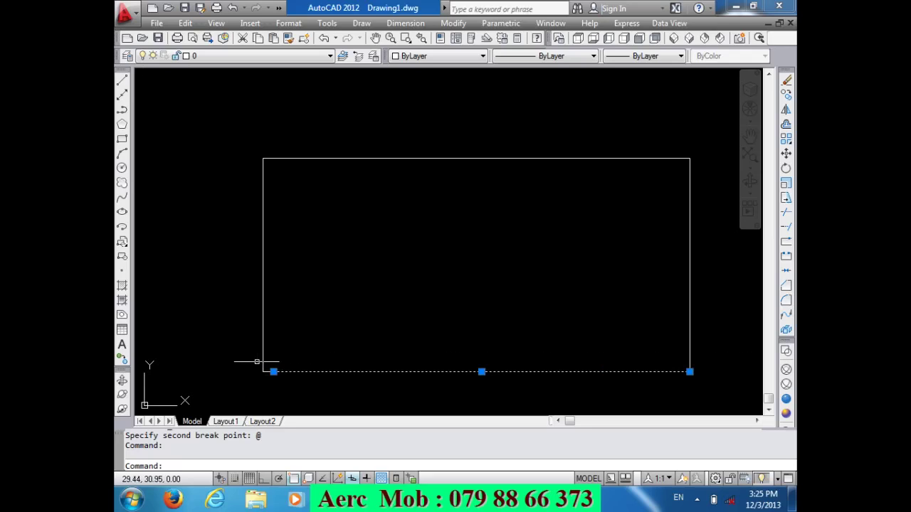
key(Escape)
scroll(258, 361, down, 2)
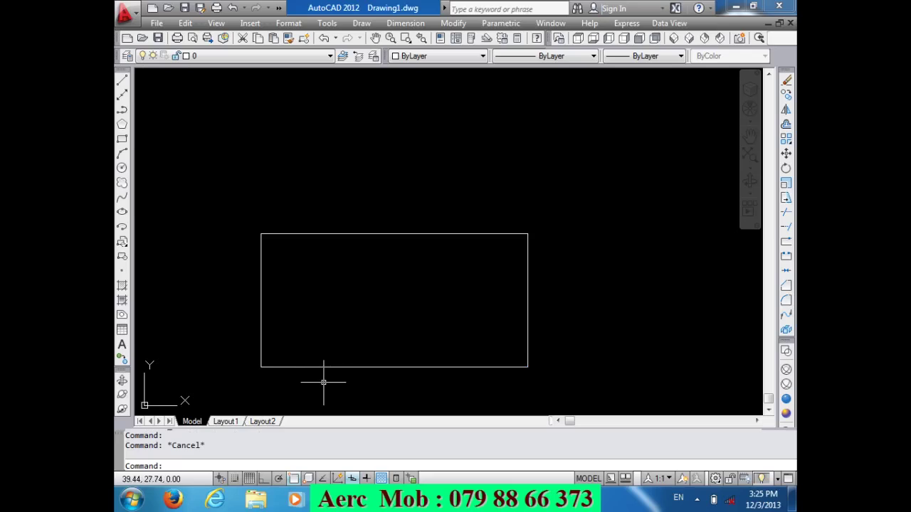
key(ctrl+z)
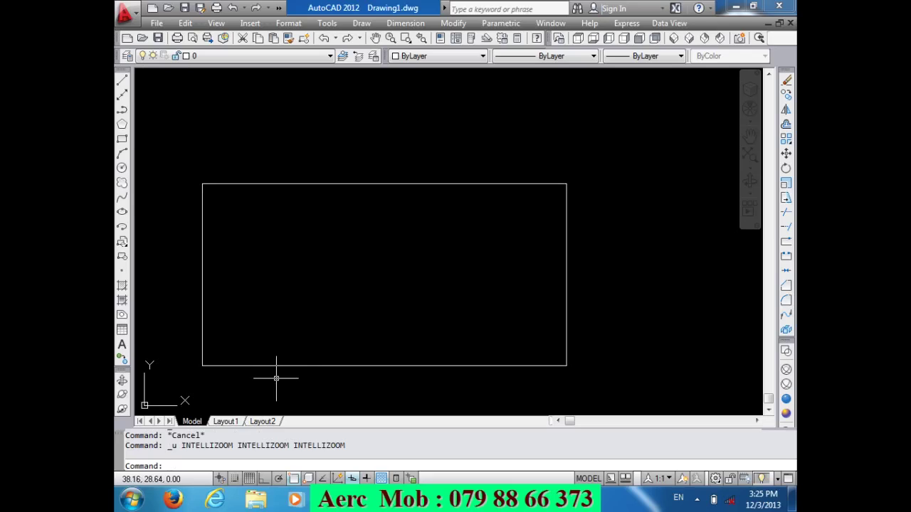
key(ctrl+z)
click(269, 366)
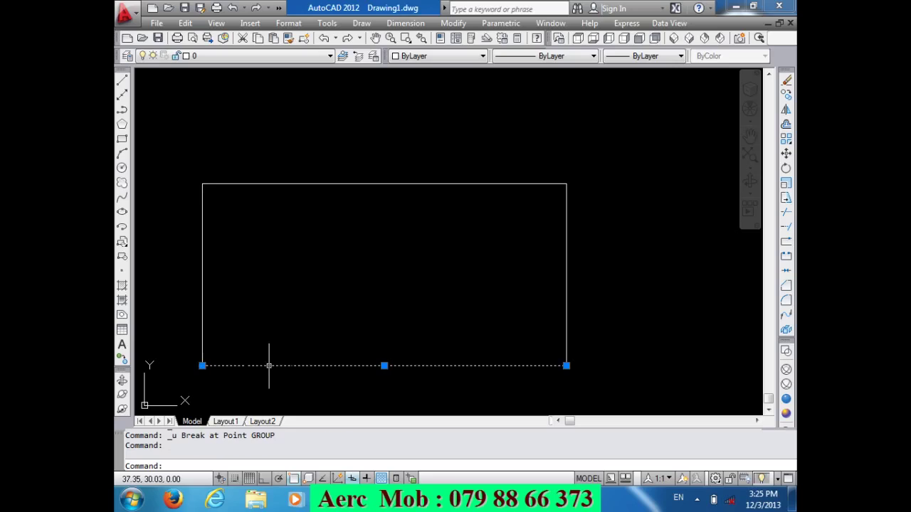
key(Escape)
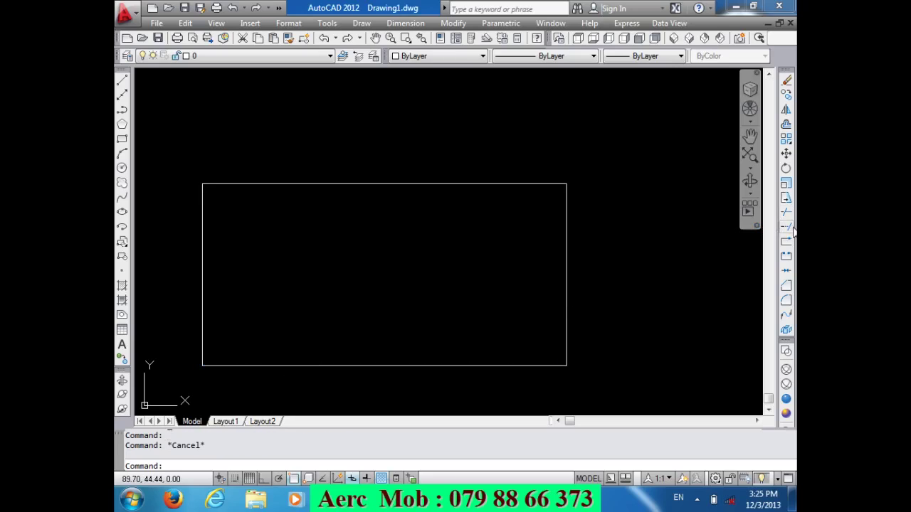
Step: Break the rectangle's bottom edge, ending the gap at point 33,30
click(787, 256)
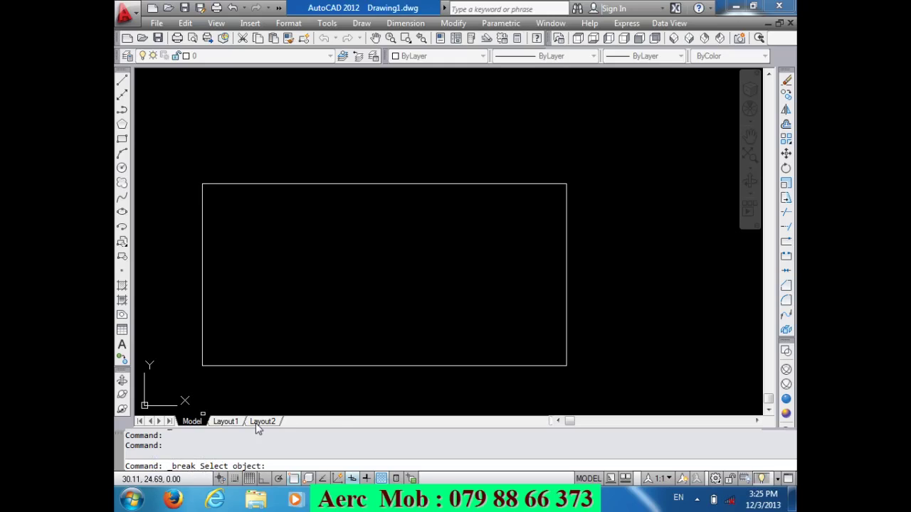
click(272, 365)
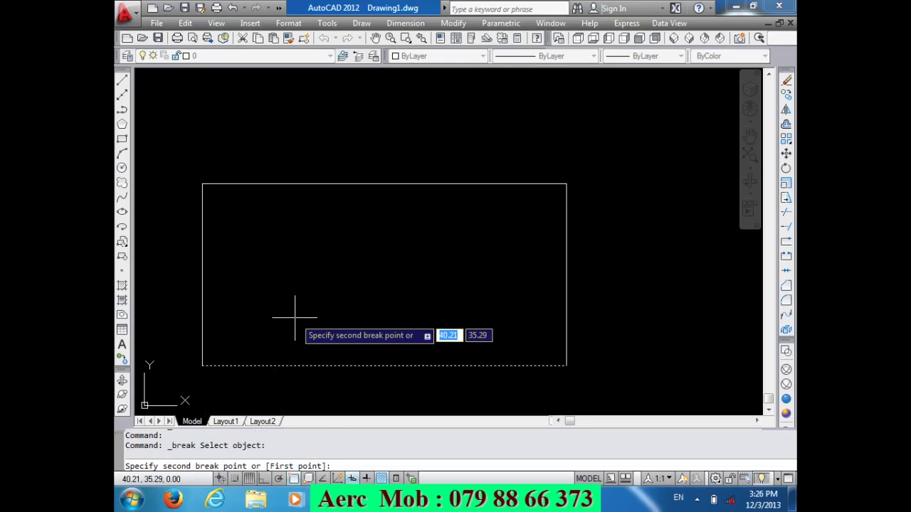
text(33)
key(Tab)
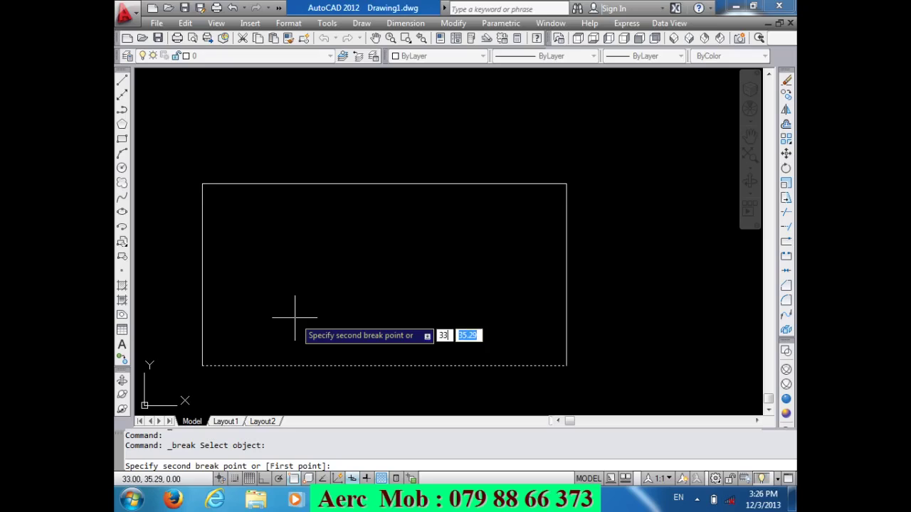
text(30)
key(Tab)
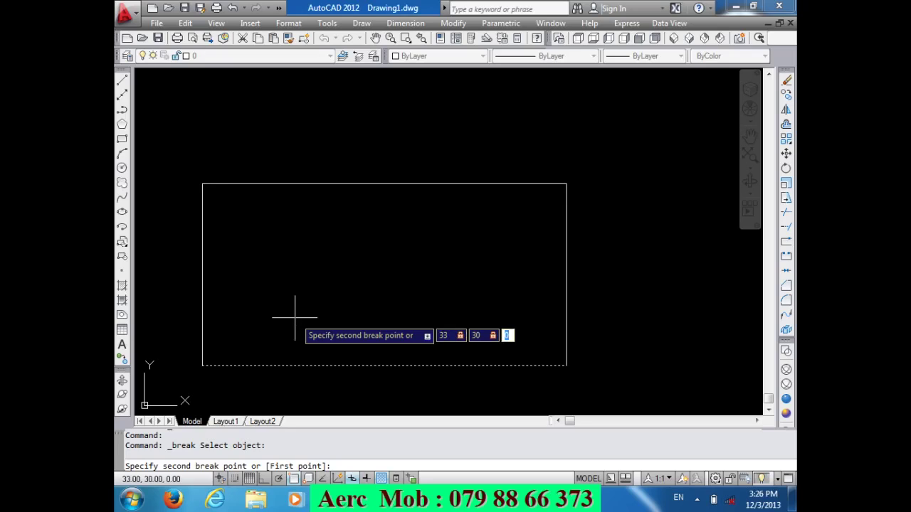
key(Return)
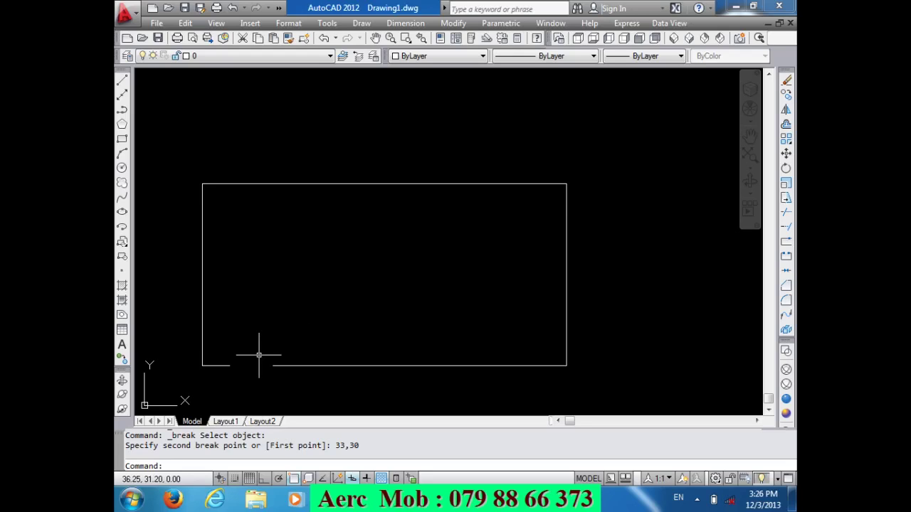
click(302, 366)
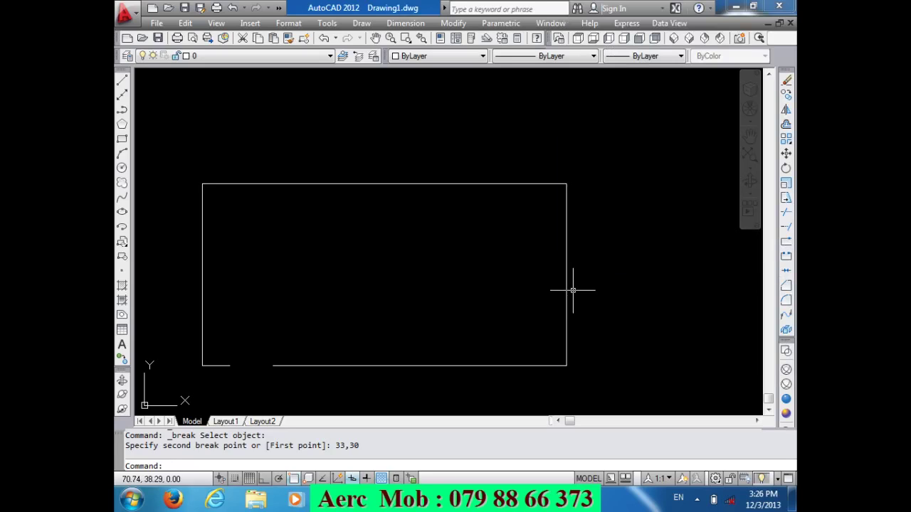
Step: Join the short left and long right bottom pieces into one line, then check it
click(786, 271)
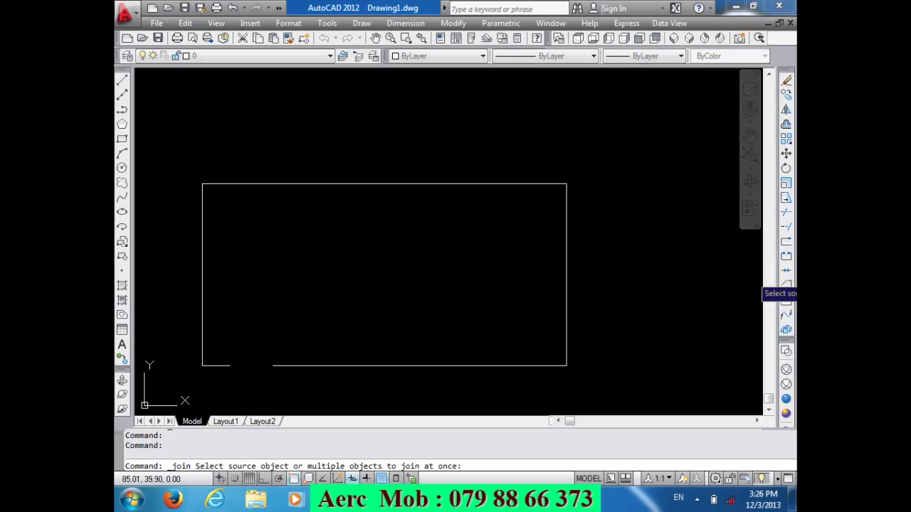
click(215, 366)
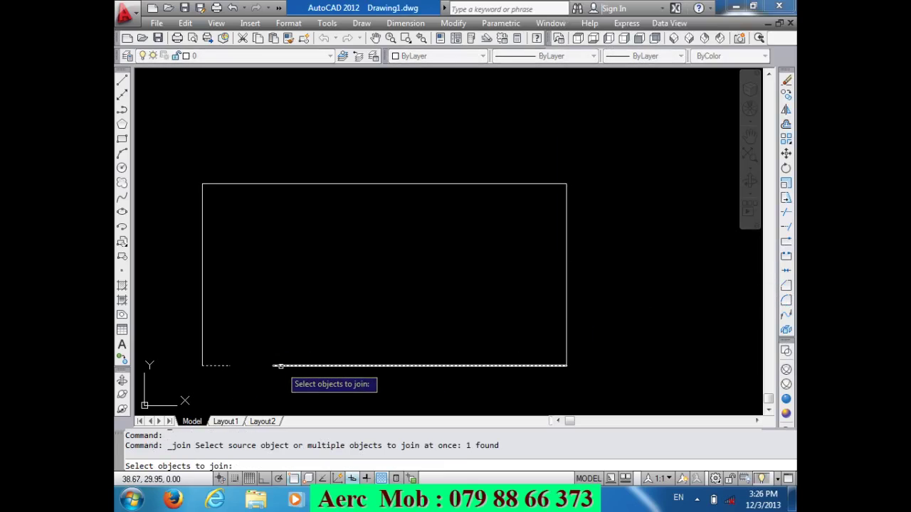
click(281, 366)
key(Return)
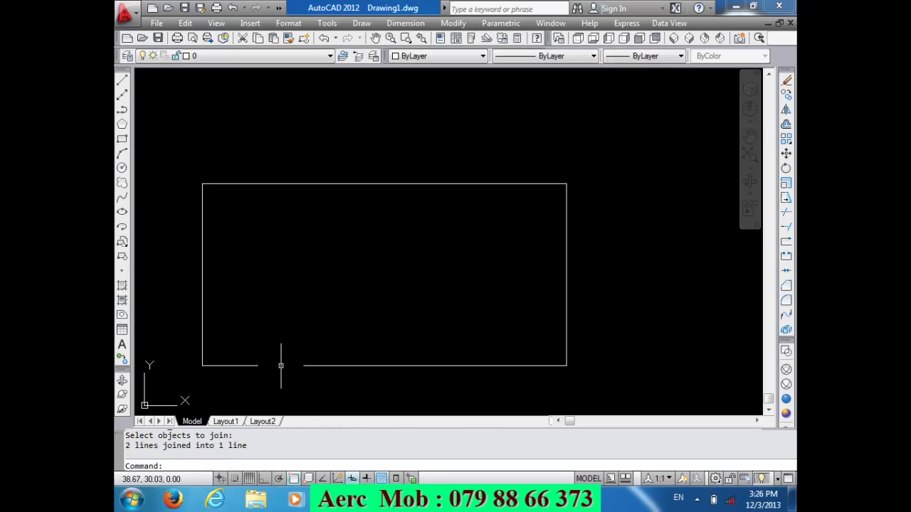
click(272, 366)
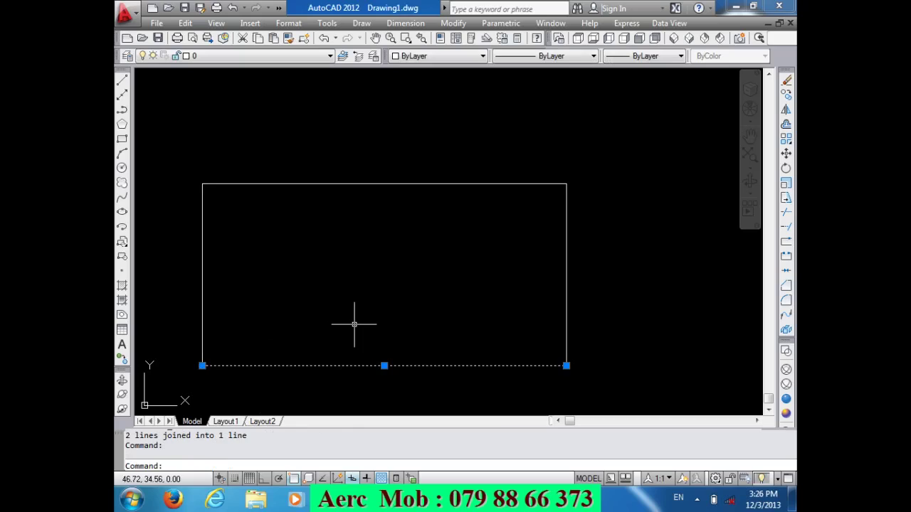
key(Escape)
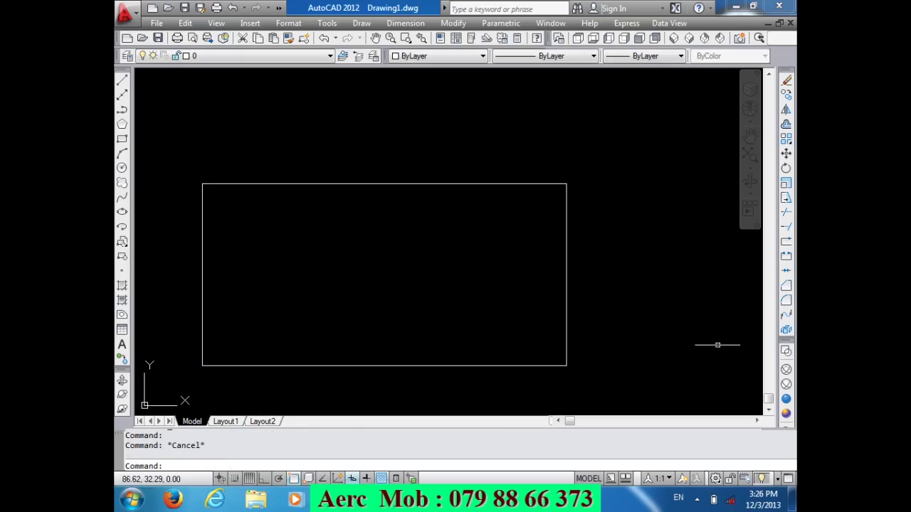
Step: Chamfer the lower-right corner with both distances 5, then undo the chamfer
click(786, 287)
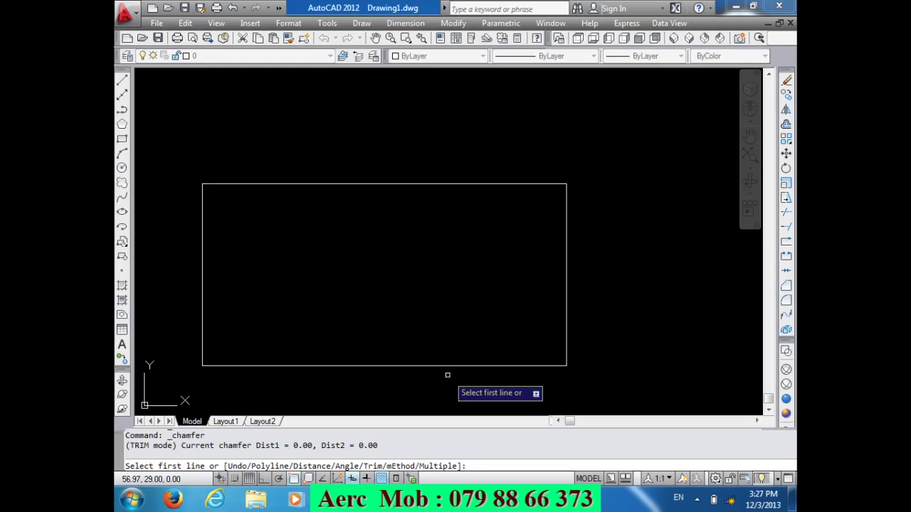
text(d)
key(Return)
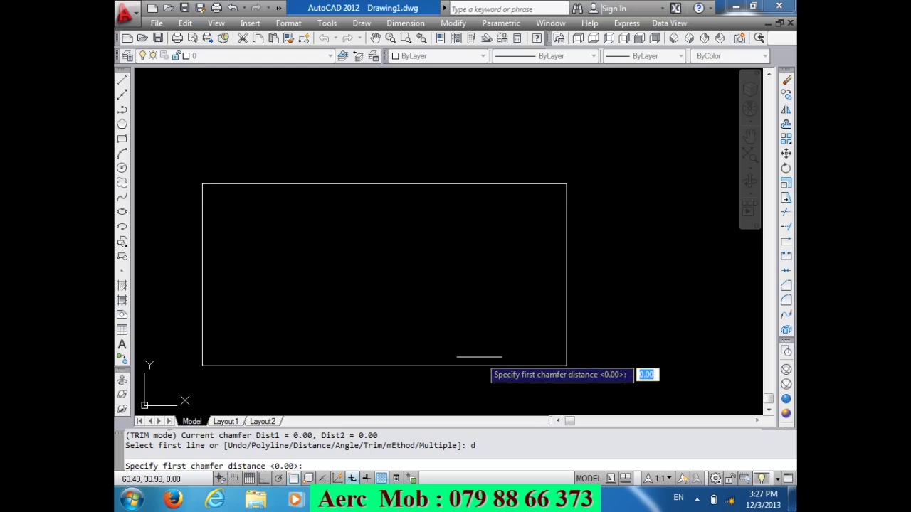
text(5)
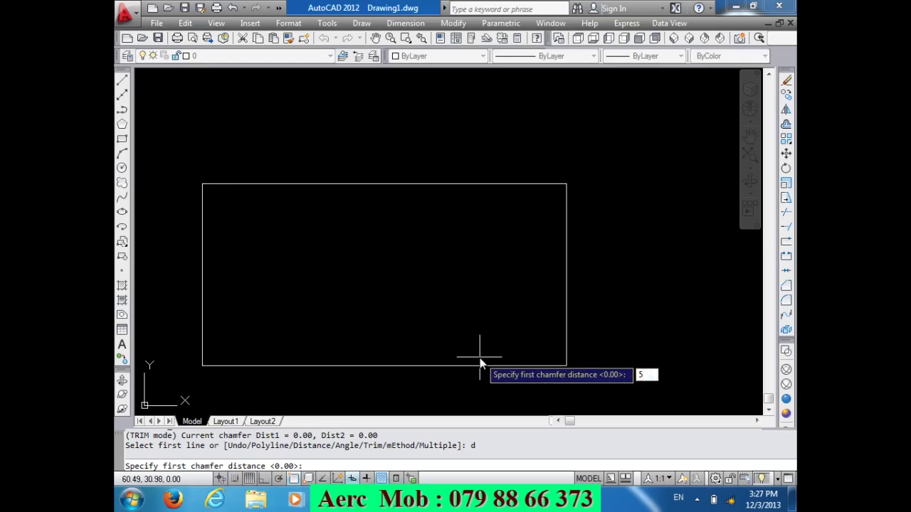
key(Return)
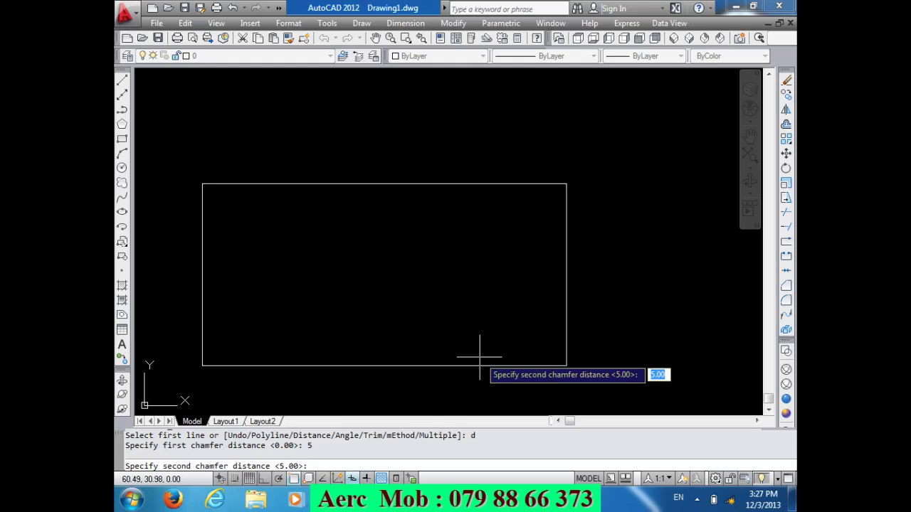
key(Return)
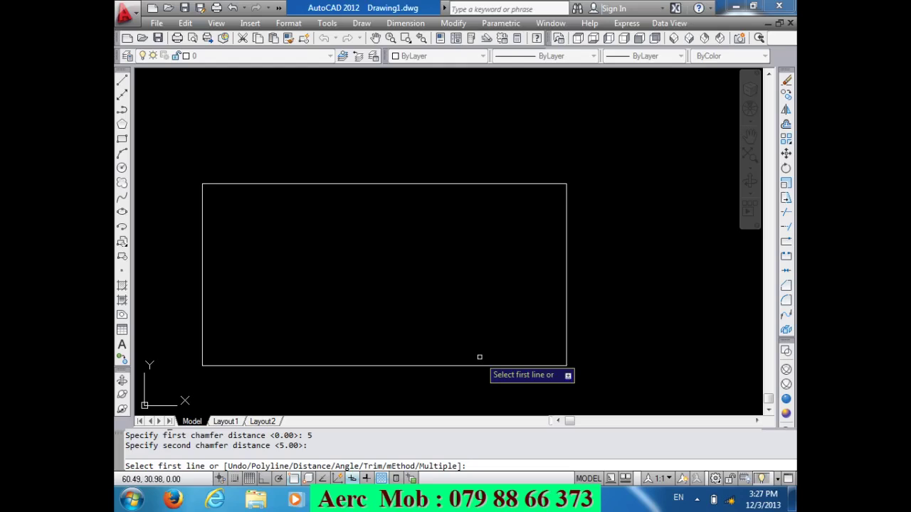
click(529, 366)
click(566, 340)
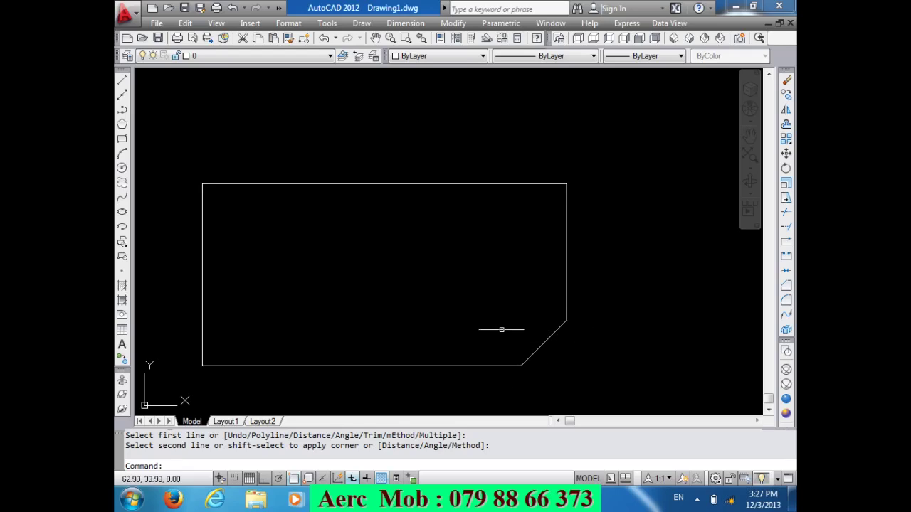
click(184, 22)
click(217, 40)
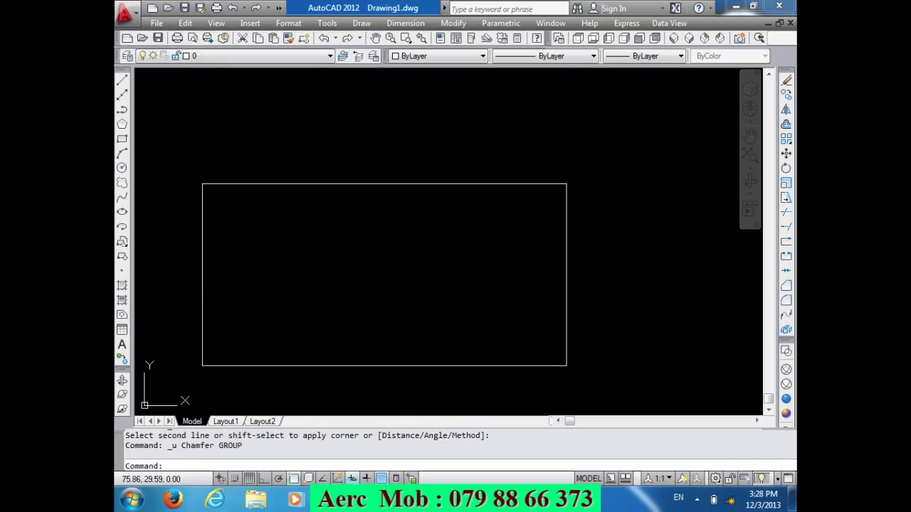
Step: Set chamfer distances to 10 and 5, then chamfer the bottom and right edges
click(786, 285)
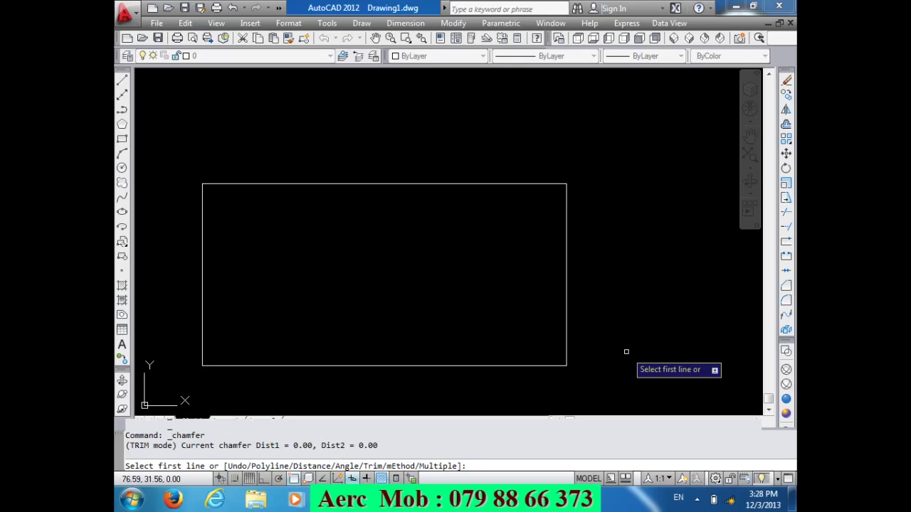
text(d)
key(Return)
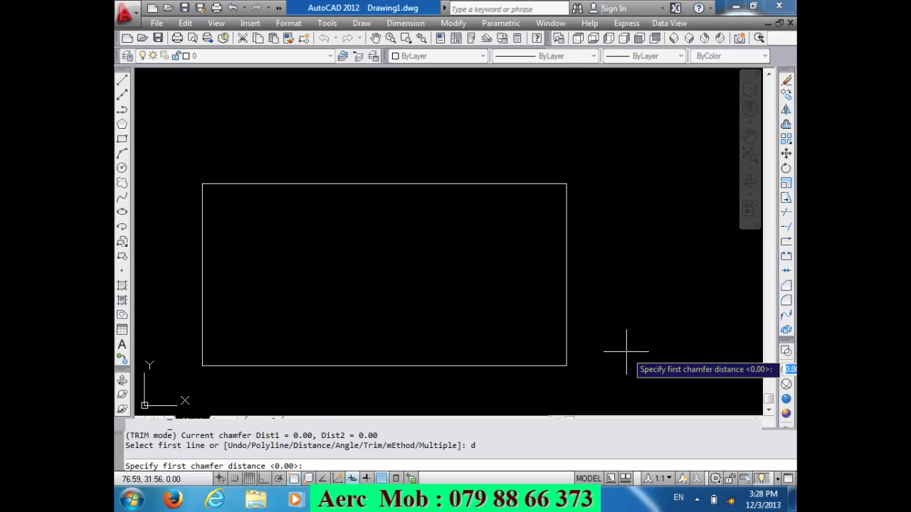
text(10)
key(Return)
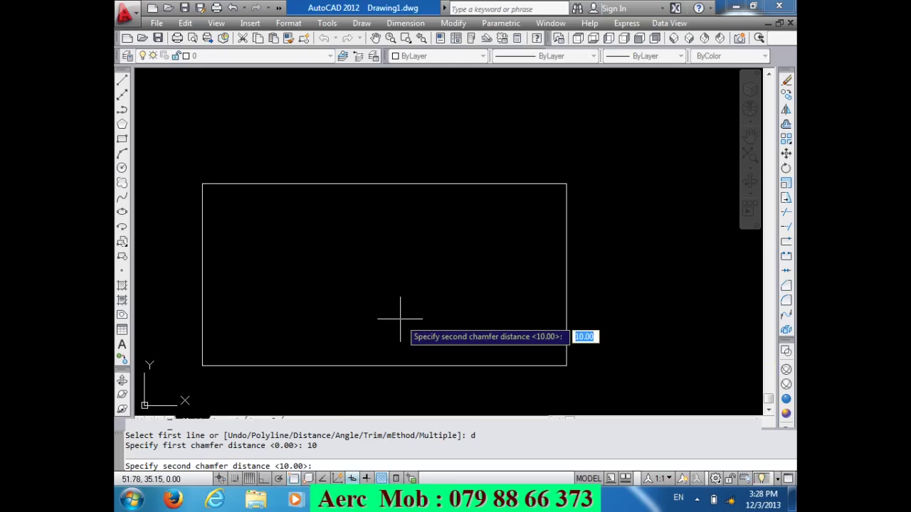
text(5)
key(Return)
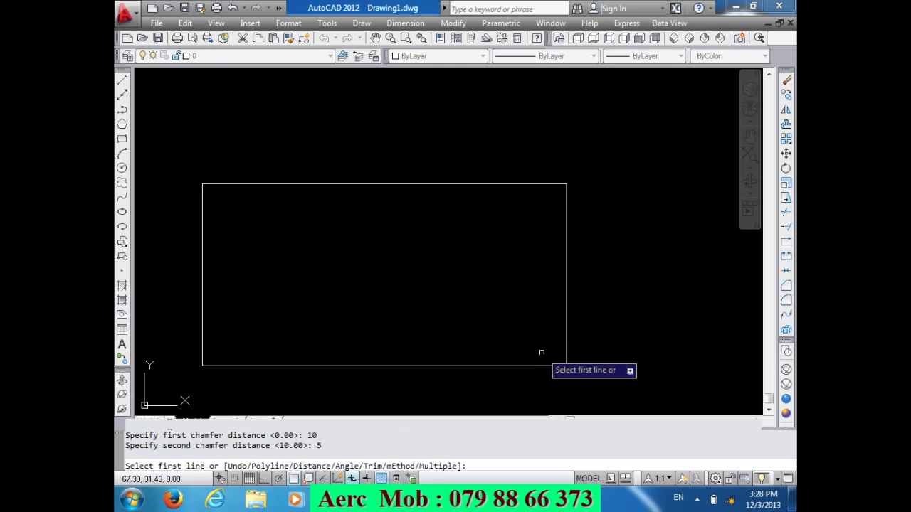
click(532, 365)
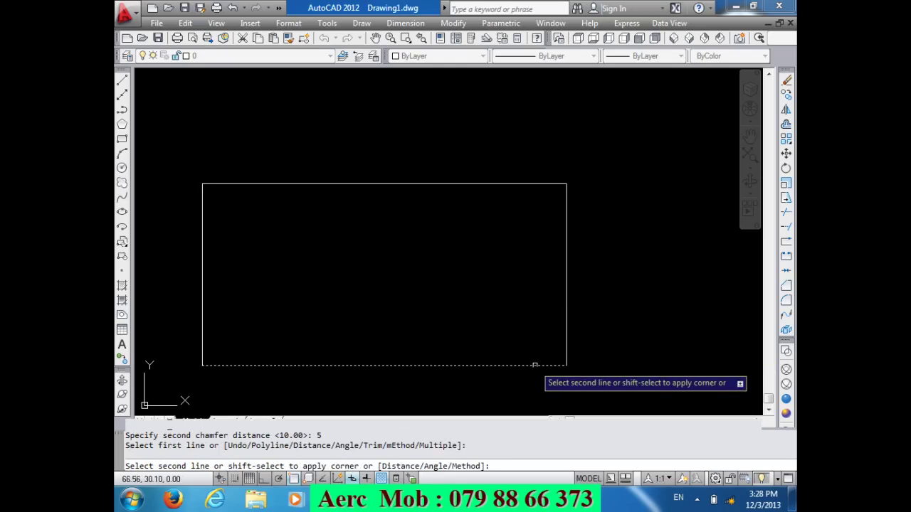
click(567, 327)
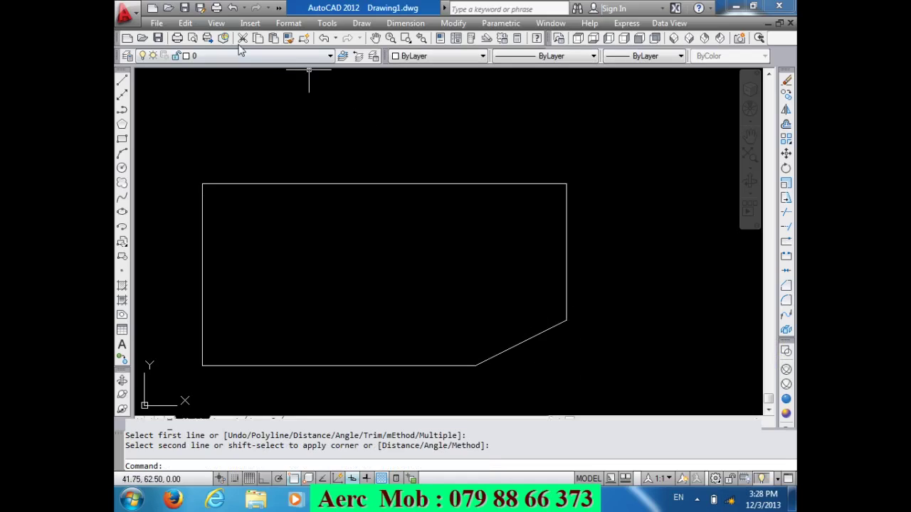
Step: Undo the 10 by 5 chamfer and re-chamfer the bottom-right corner at length 10, angle 30°
click(185, 22)
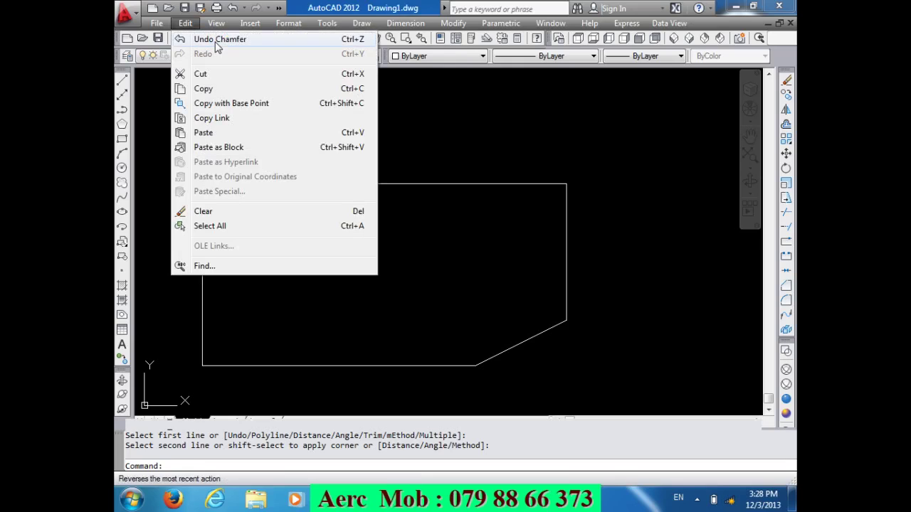
click(217, 41)
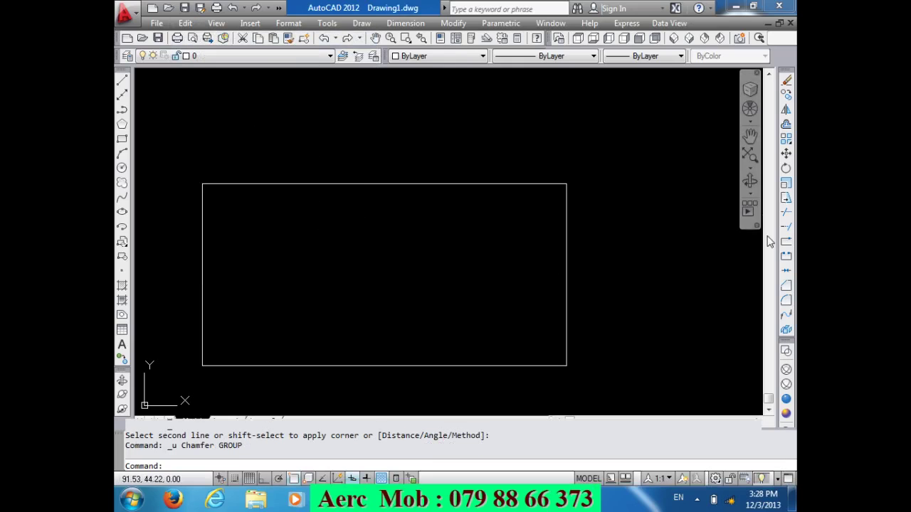
click(785, 286)
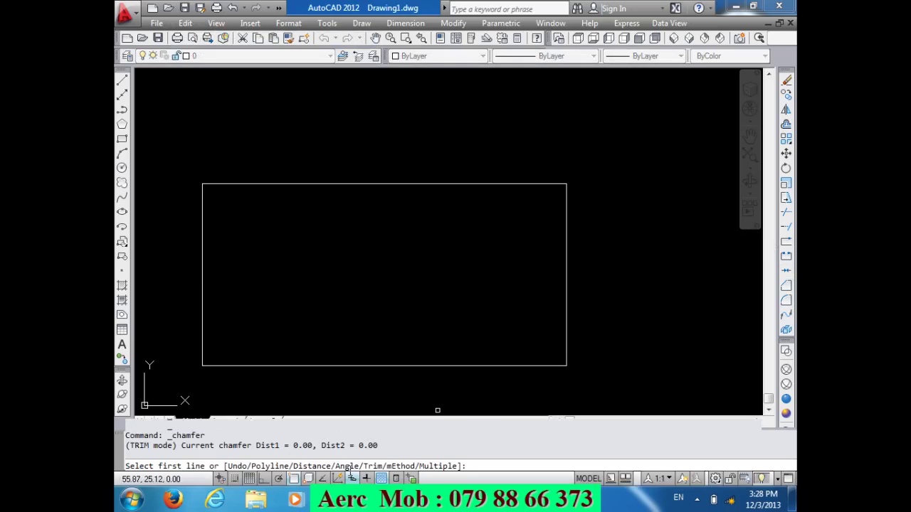
text(a)
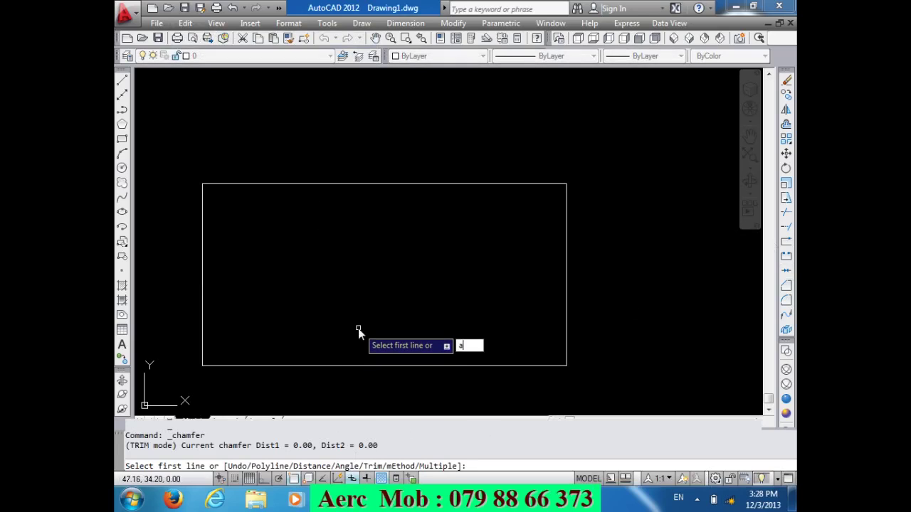
key(Return)
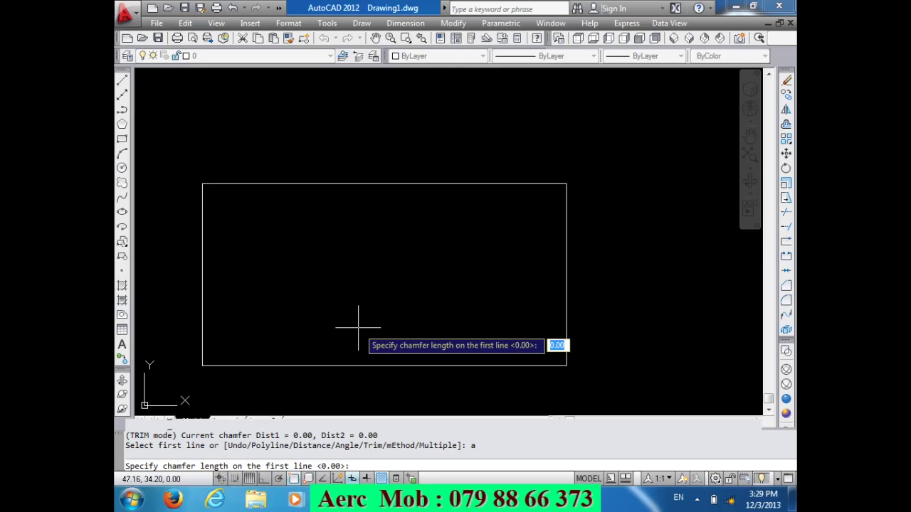
text(1)
key(Return)
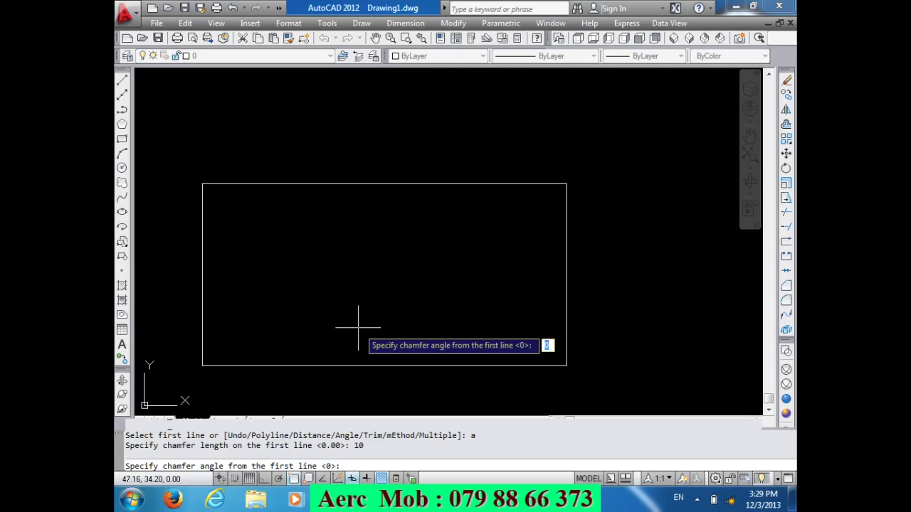
text(3)
text(0)
key(Return)
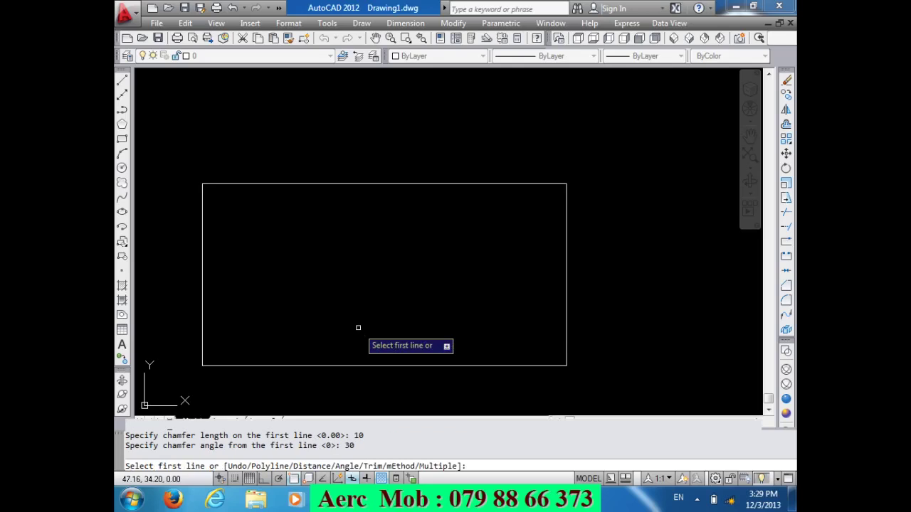
click(509, 366)
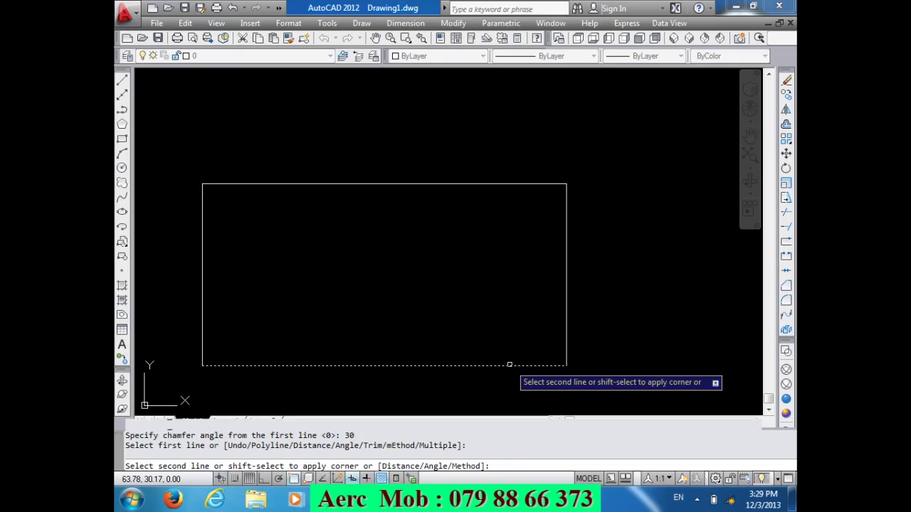
click(567, 332)
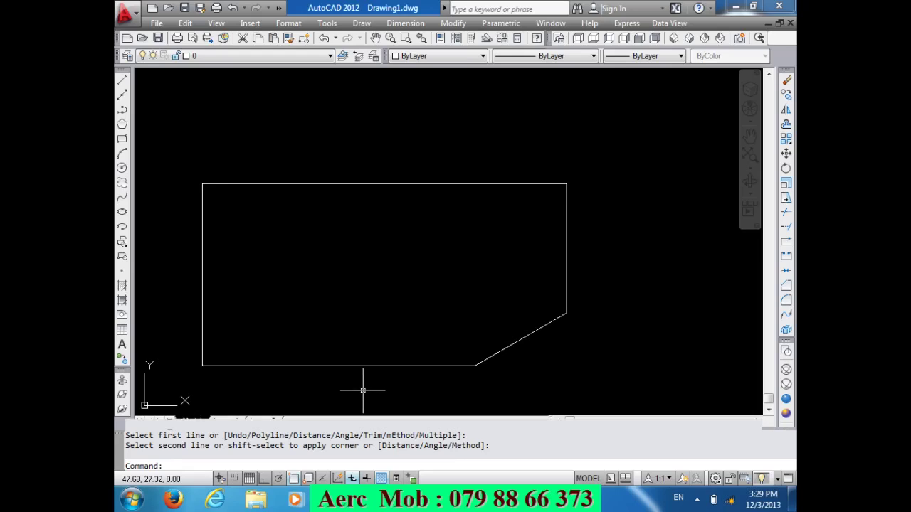
Step: Undo the angled chamfer so the bottom-right corner is square again
click(786, 285)
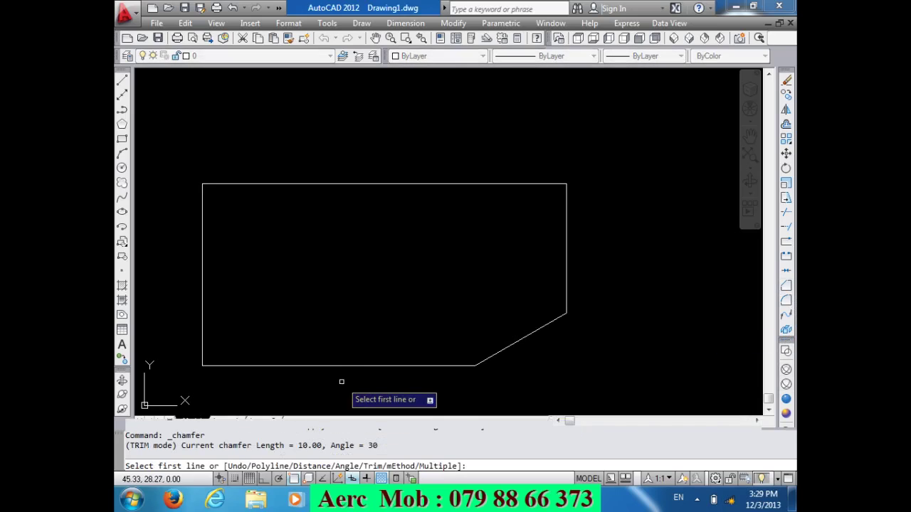
text(u)
key(Return)
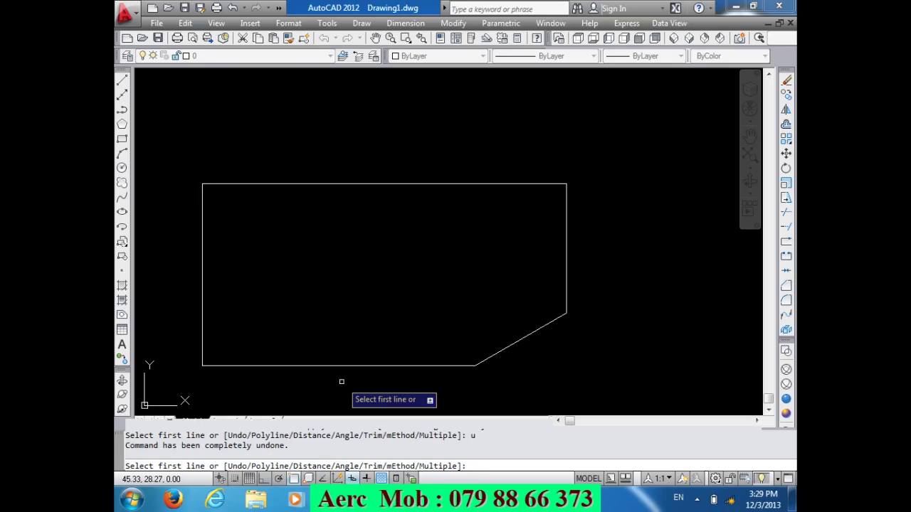
click(499, 352)
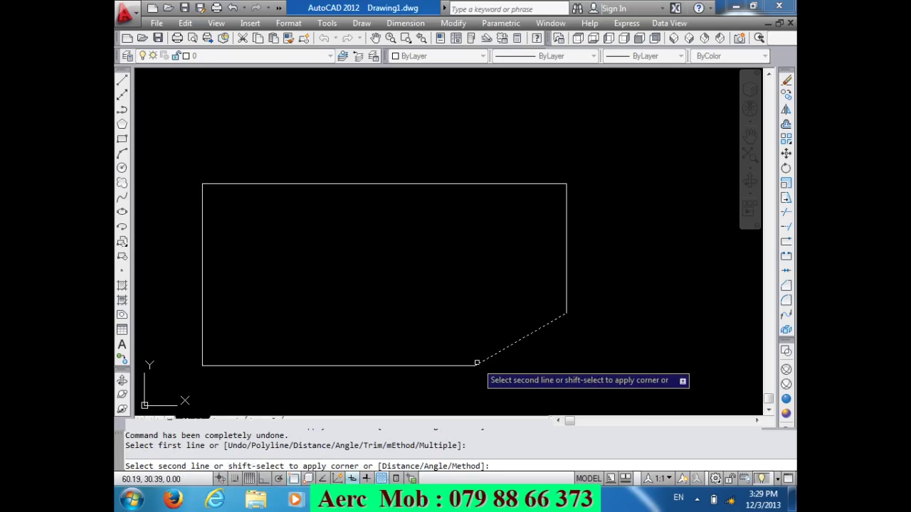
right_click(467, 349)
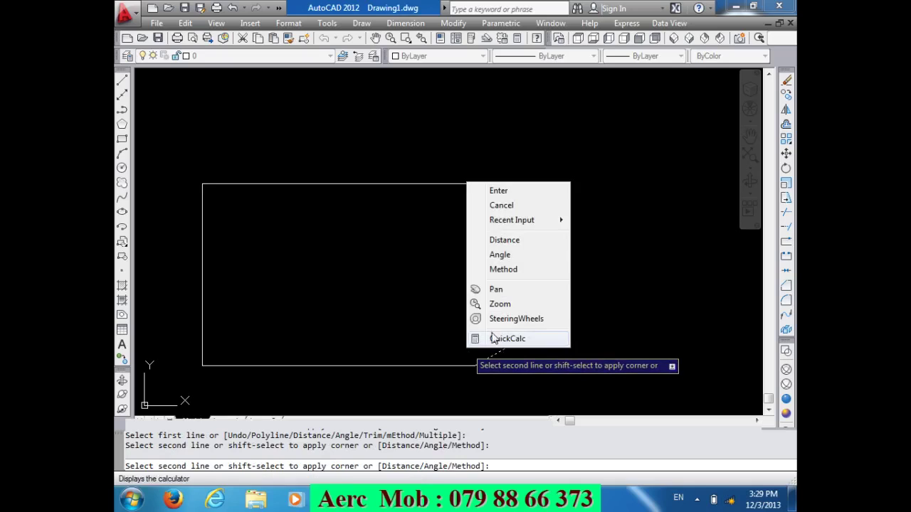
click(499, 190)
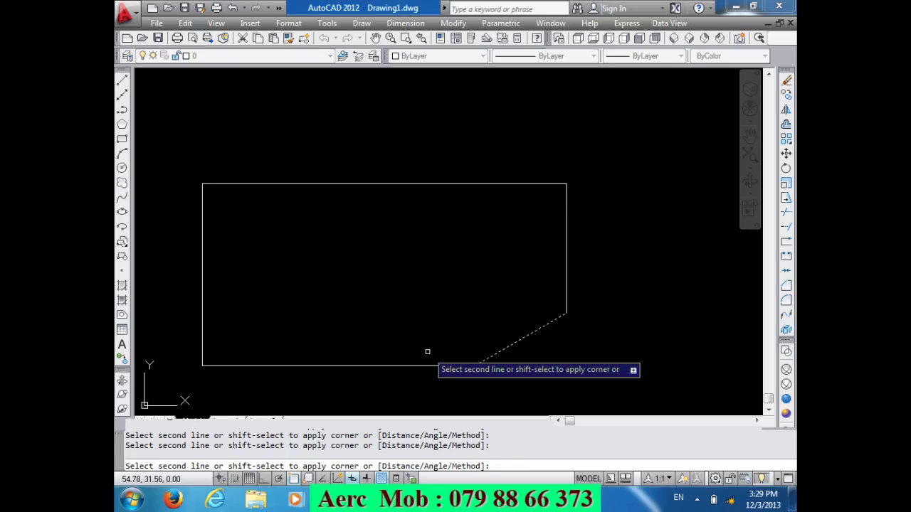
key(Escape)
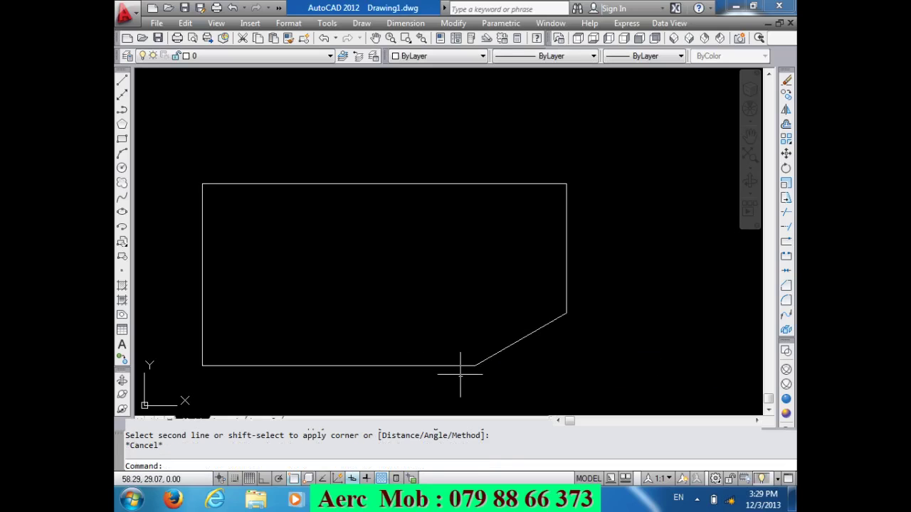
key(ctrl+z)
key(ctrl+z)
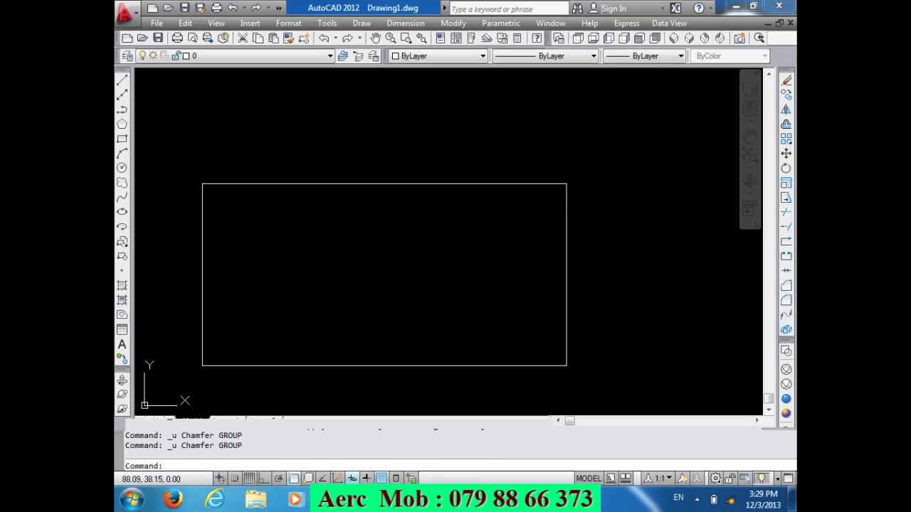
Step: Apply zero-distance chamfers between the bottom and right edges, keeping the corner square
click(786, 300)
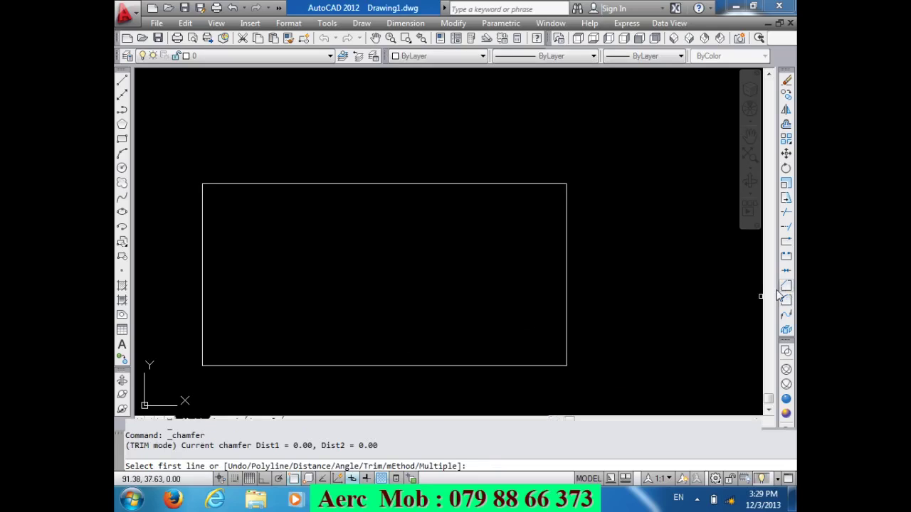
click(475, 365)
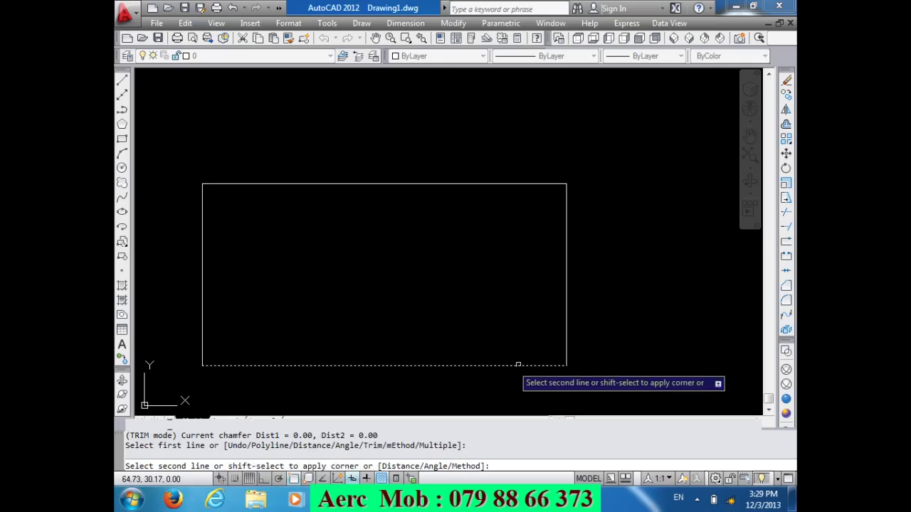
click(566, 360)
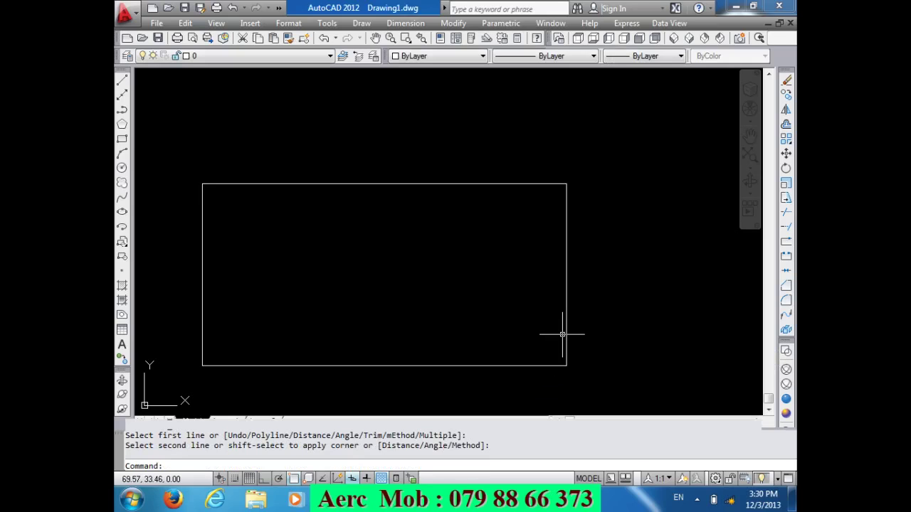
key(Return)
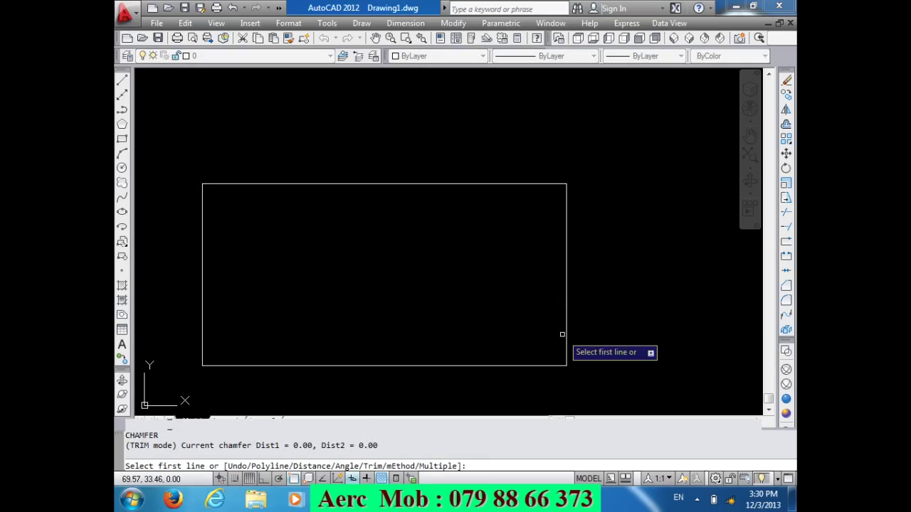
text(u)
key(Return)
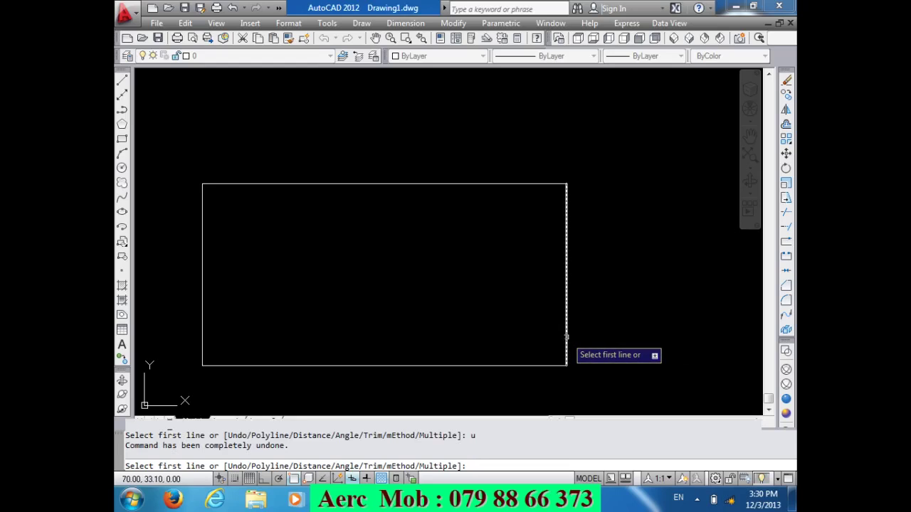
click(554, 372)
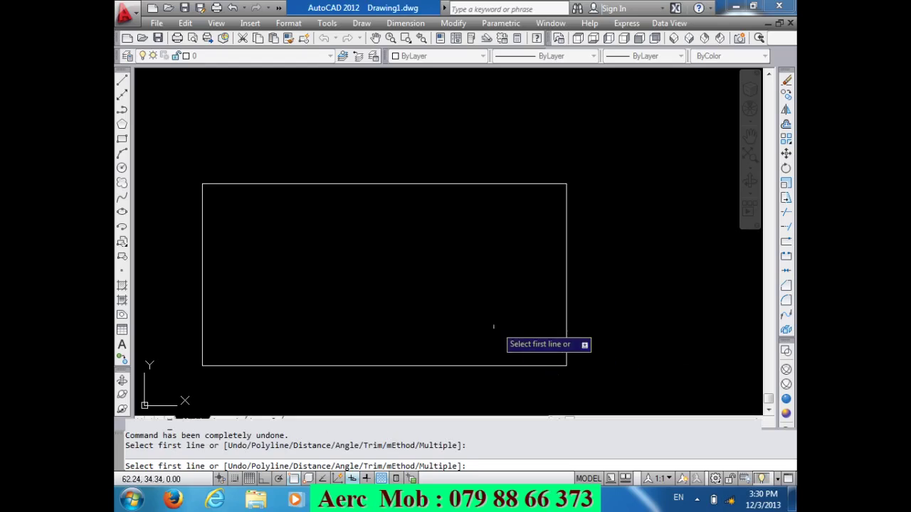
click(521, 367)
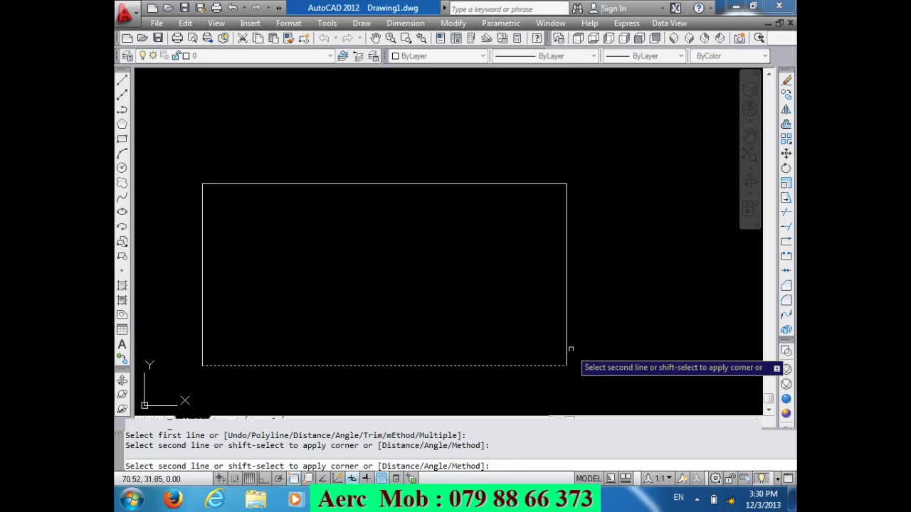
click(568, 350)
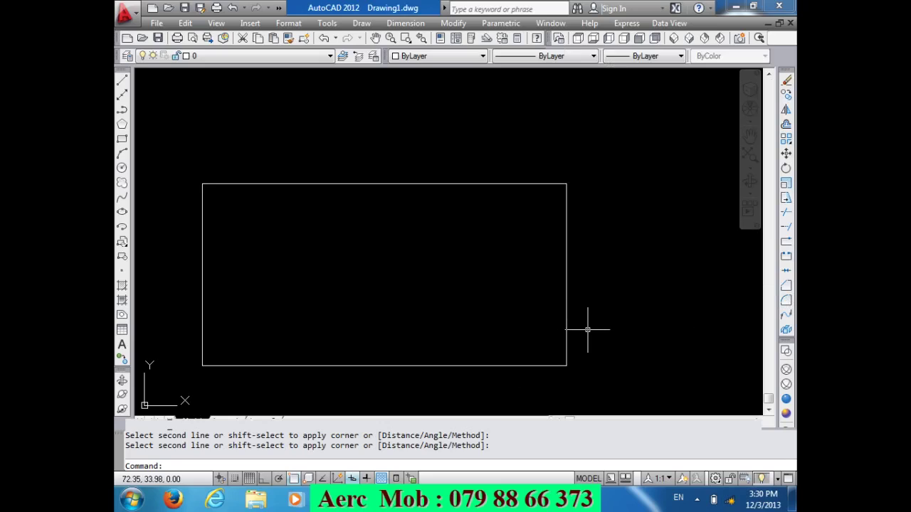
click(785, 300)
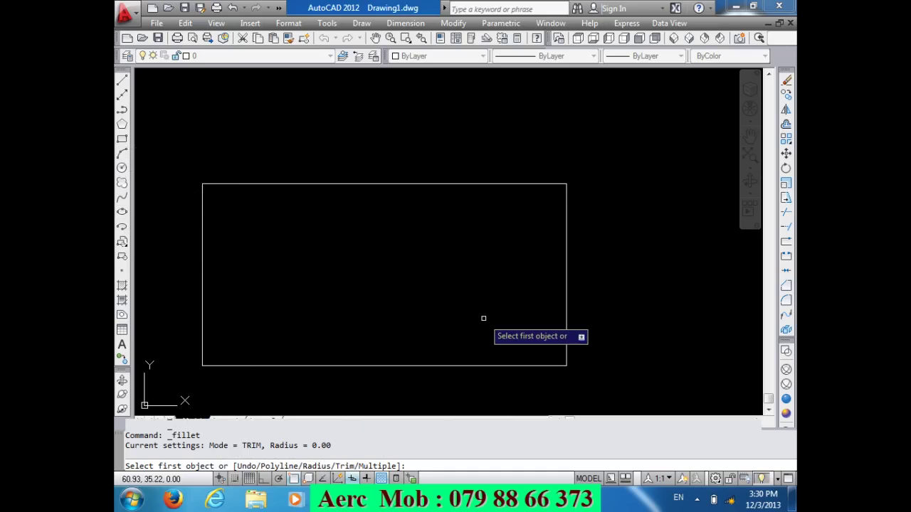
Step: Fillet the bottom-right corner with radius 6
text(r)
key(Return)
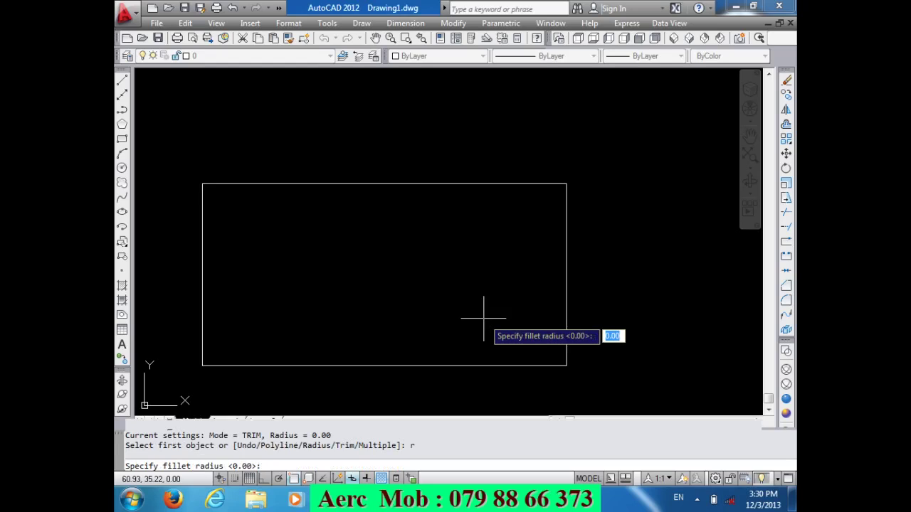
text(6)
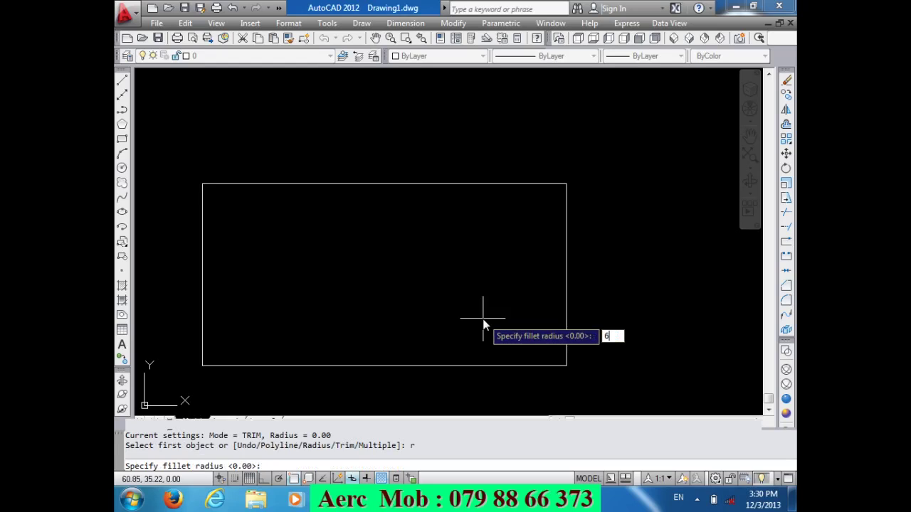
key(Return)
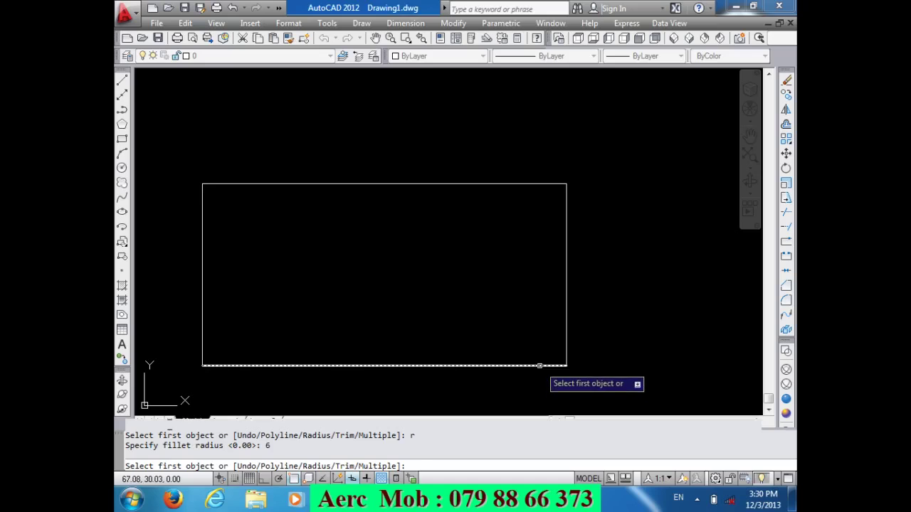
click(548, 365)
click(564, 341)
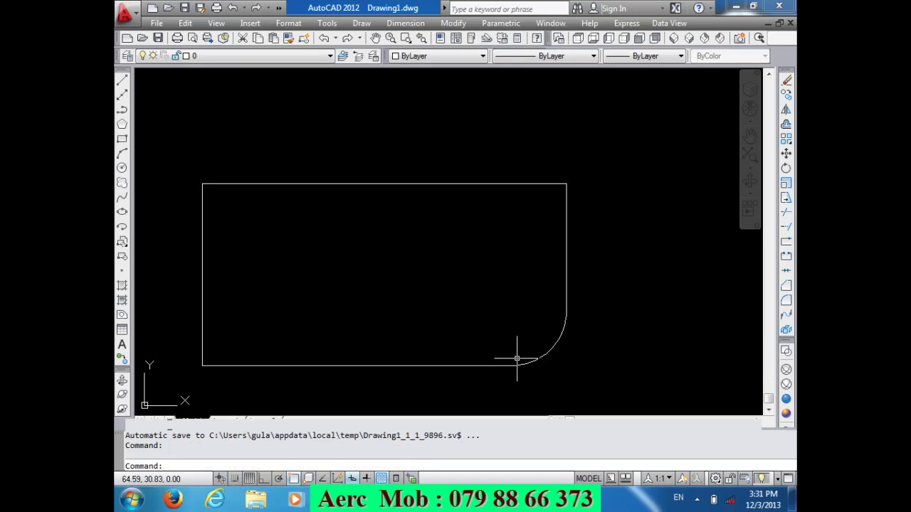
Step: Attempt another fillet from the arc, then undo the stray extra fillet
key(Return)
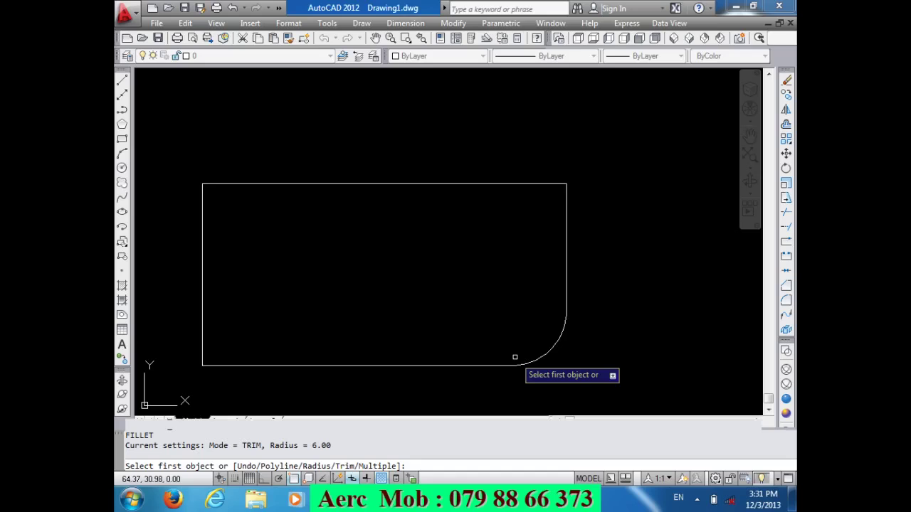
text(u)
key(Return)
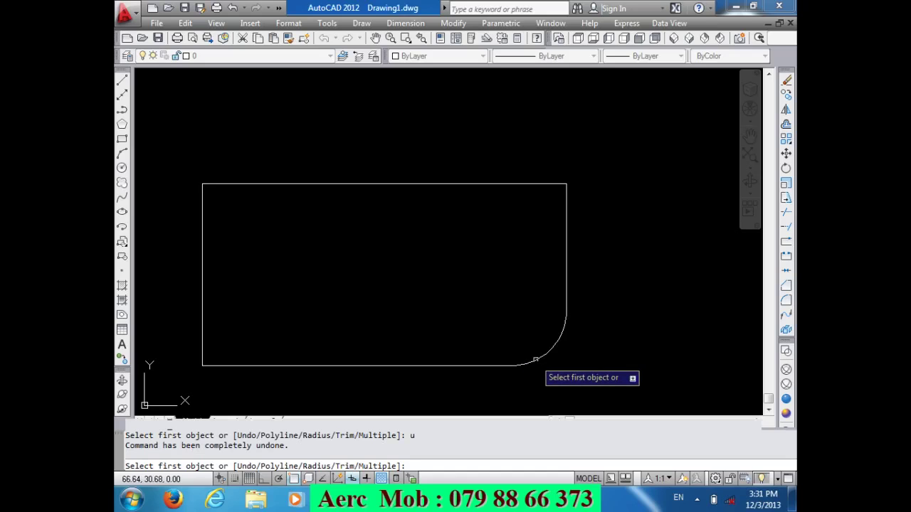
click(535, 361)
right_click(535, 361)
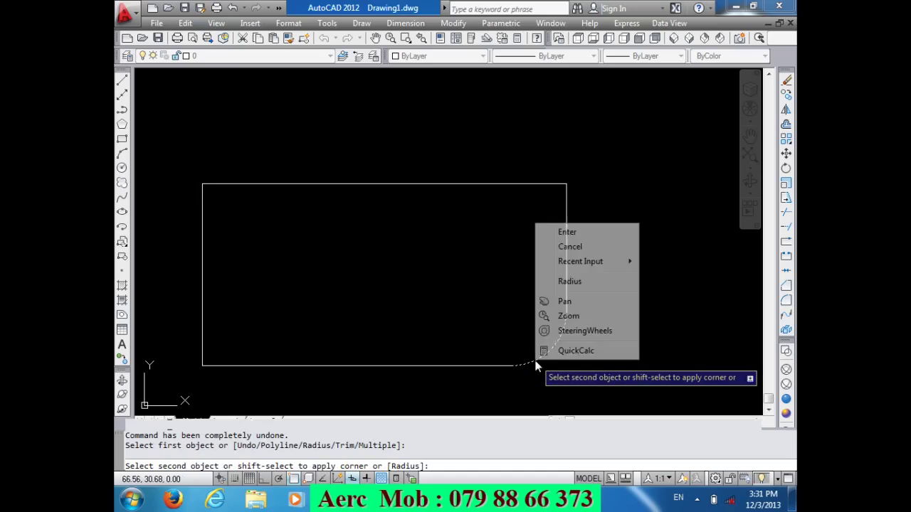
click(567, 232)
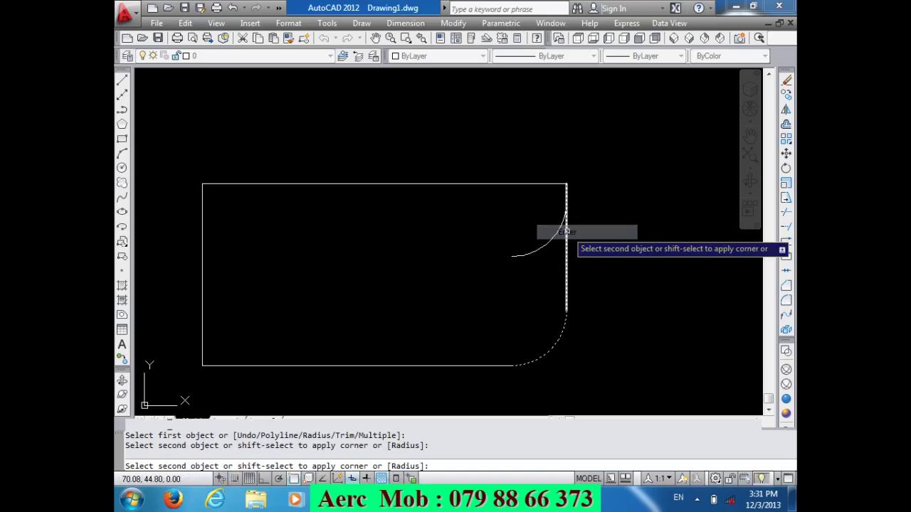
click(567, 193)
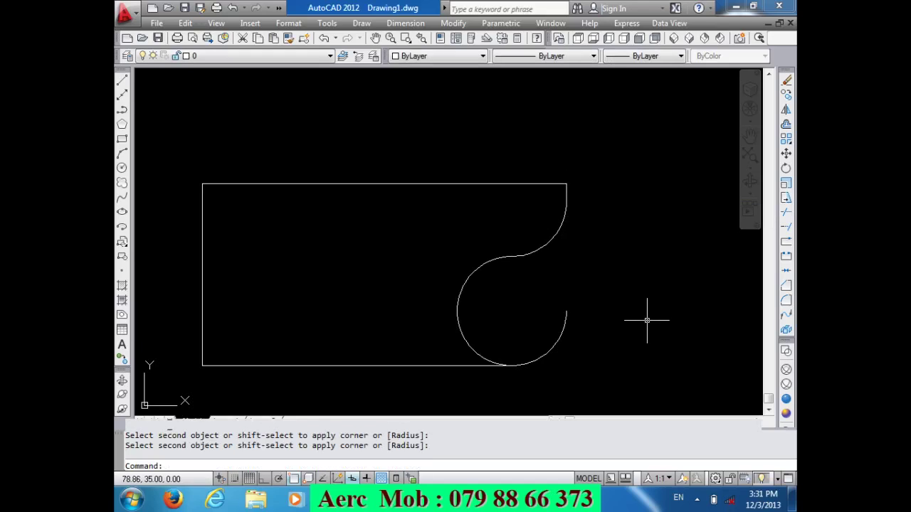
key(ctrl+z)
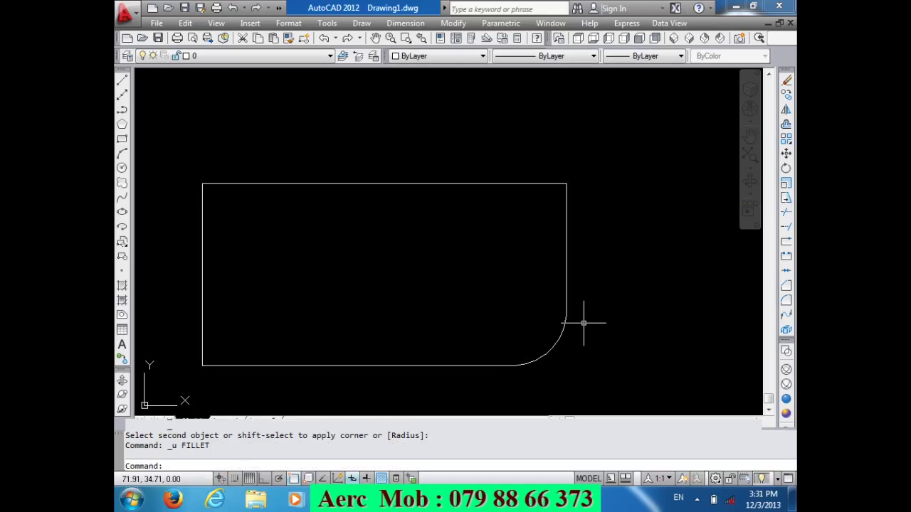
Step: Fillet the rectangle's bottom-left corner
click(786, 301)
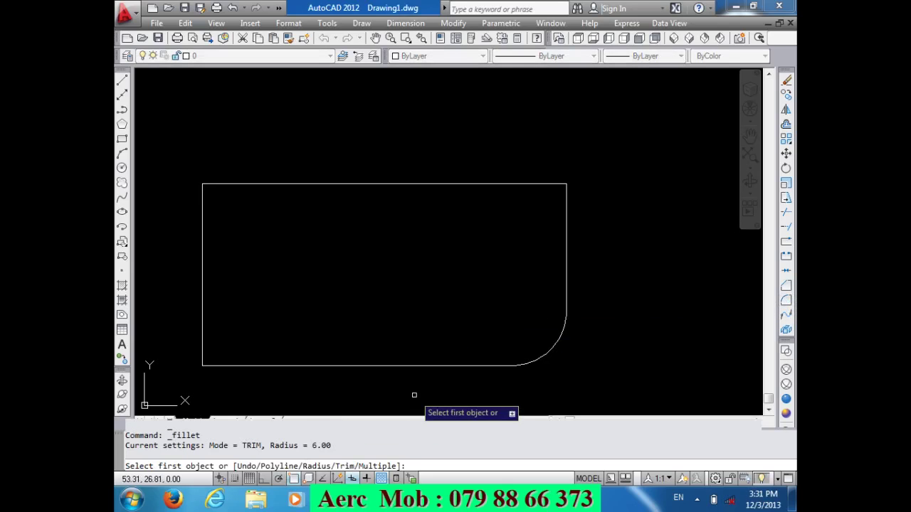
click(213, 366)
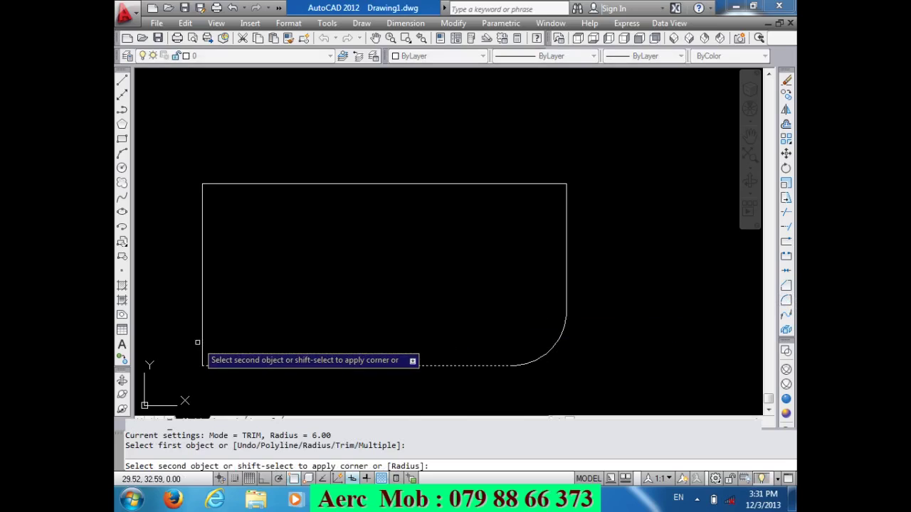
click(202, 341)
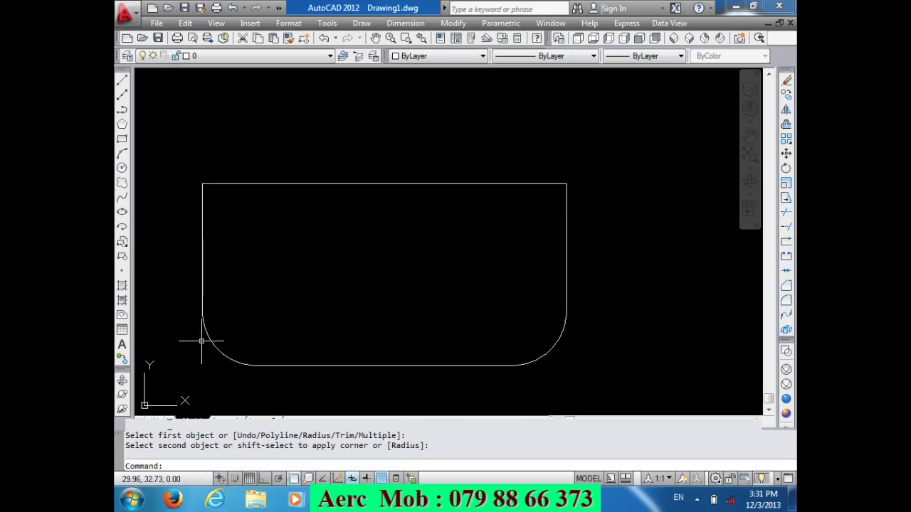
Step: Fillet the top-left corner, then undo the fillets back to square corners
key(Return)
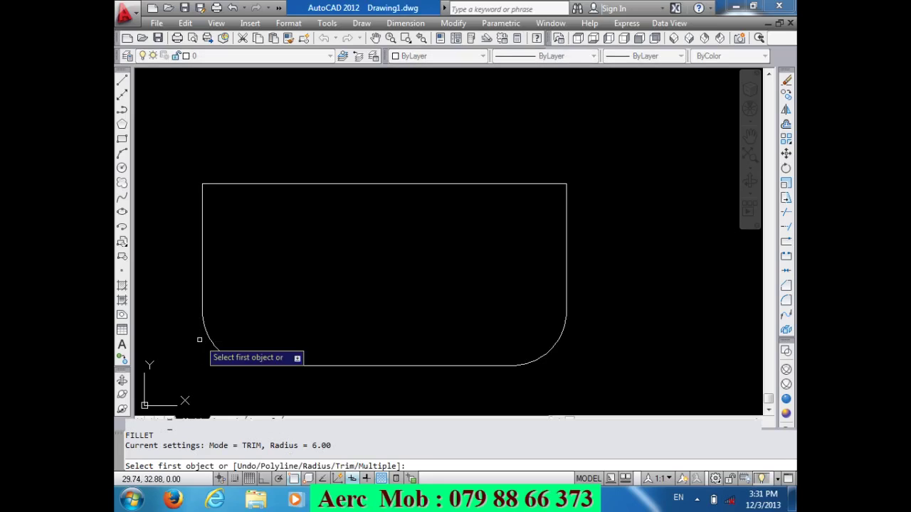
text(u)
key(Return)
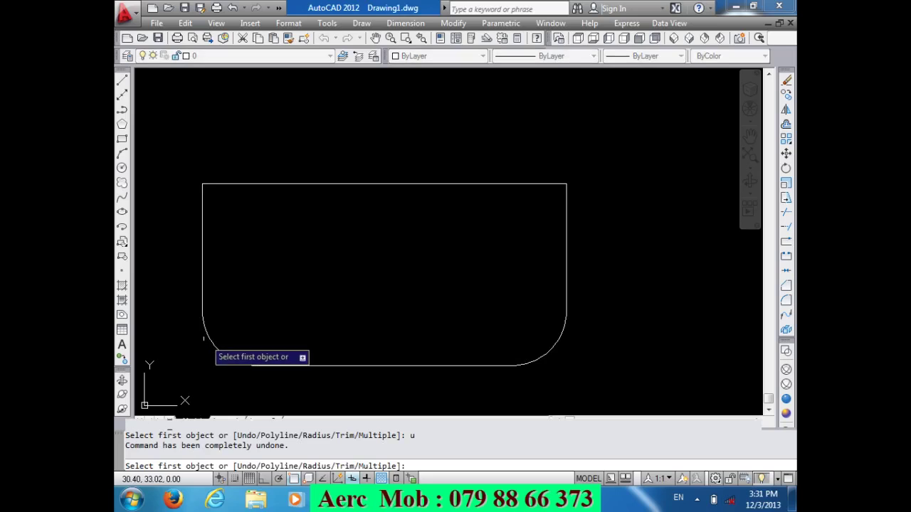
click(213, 182)
click(202, 261)
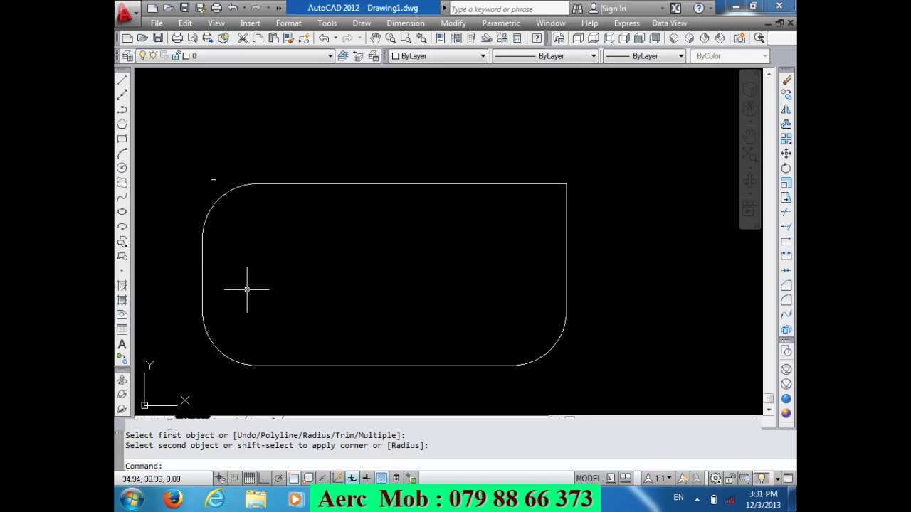
key(ctrl+z)
key(ctrl+z)
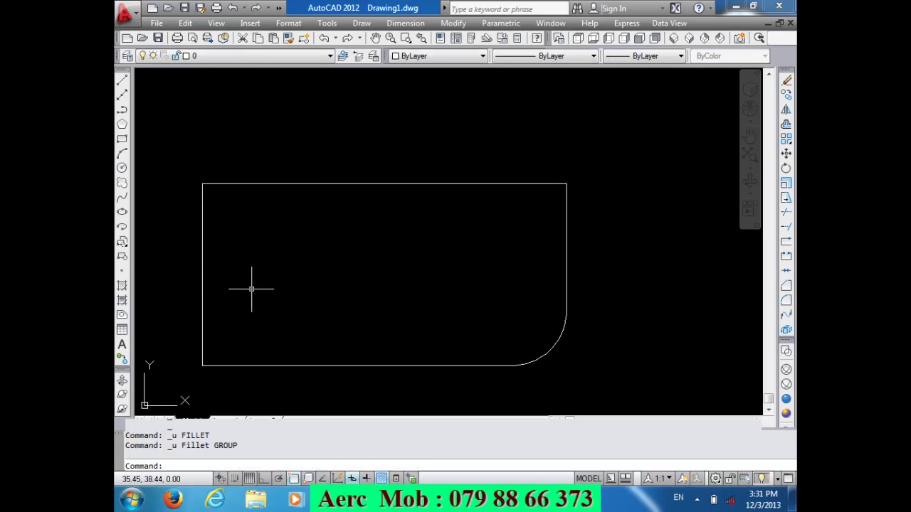
key(ctrl+z)
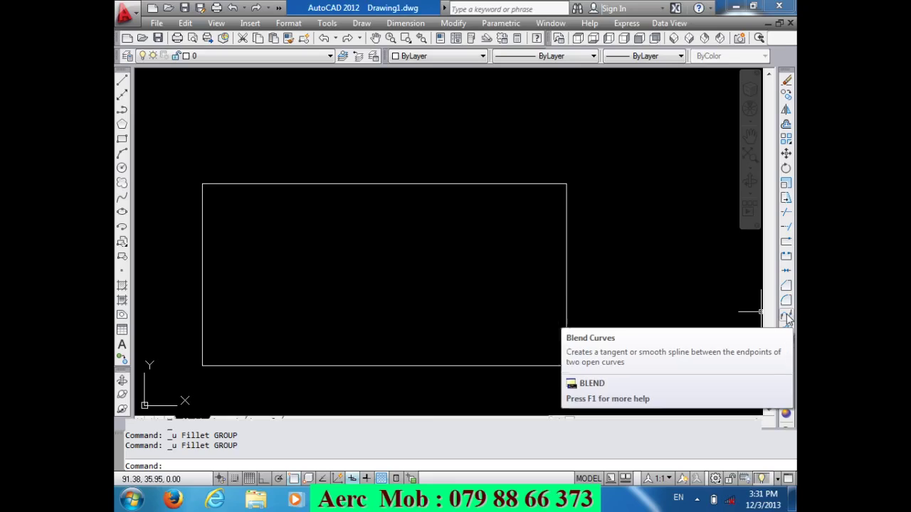
Step: Try Blend Curves between the rectangle's right and top edges
click(788, 318)
click(567, 209)
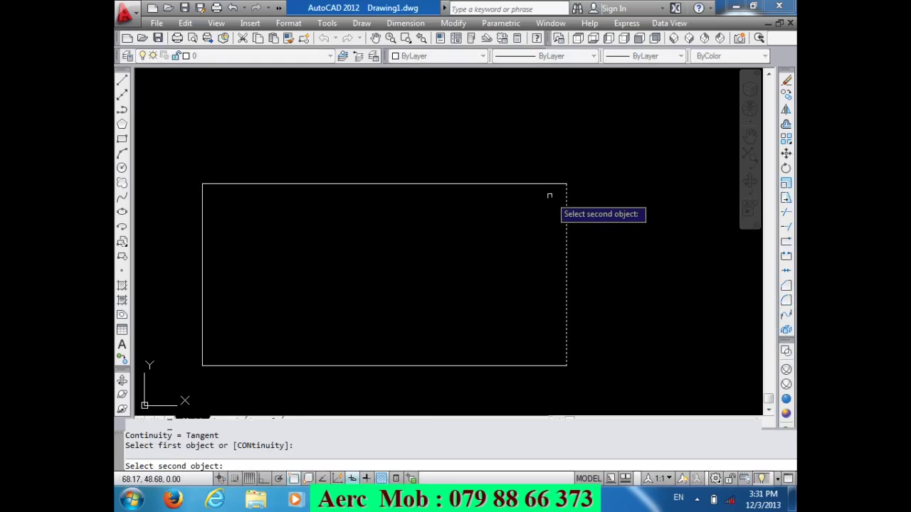
click(548, 185)
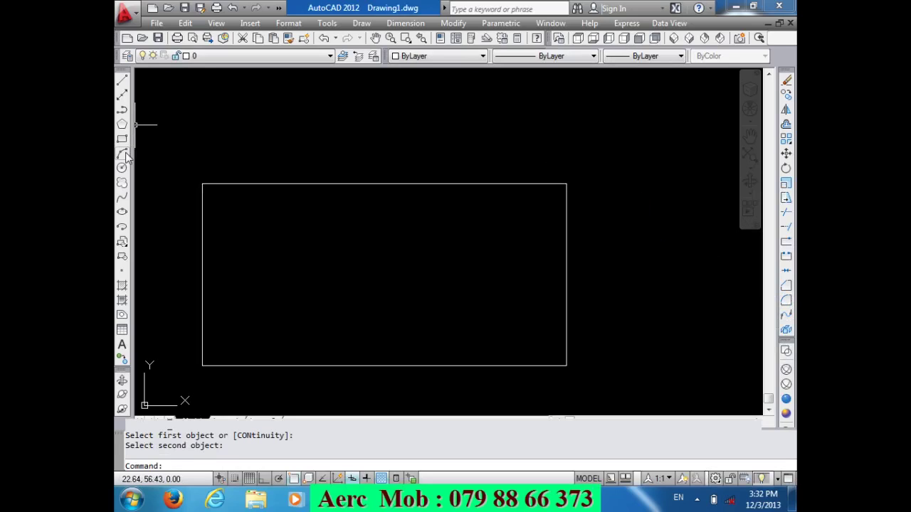
Step: Draw a four-point wavy spline inside the rectangle with one peak and one trough
click(122, 198)
click(295, 272)
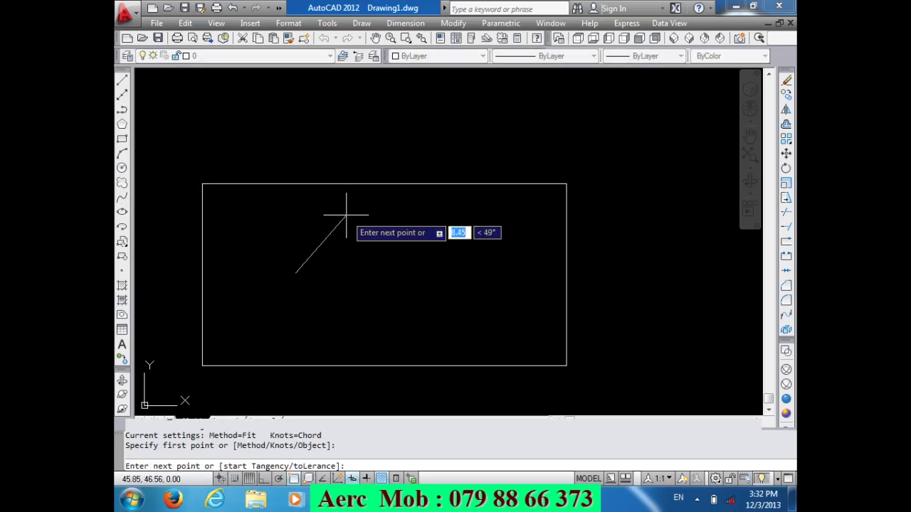
click(346, 213)
click(426, 277)
click(490, 234)
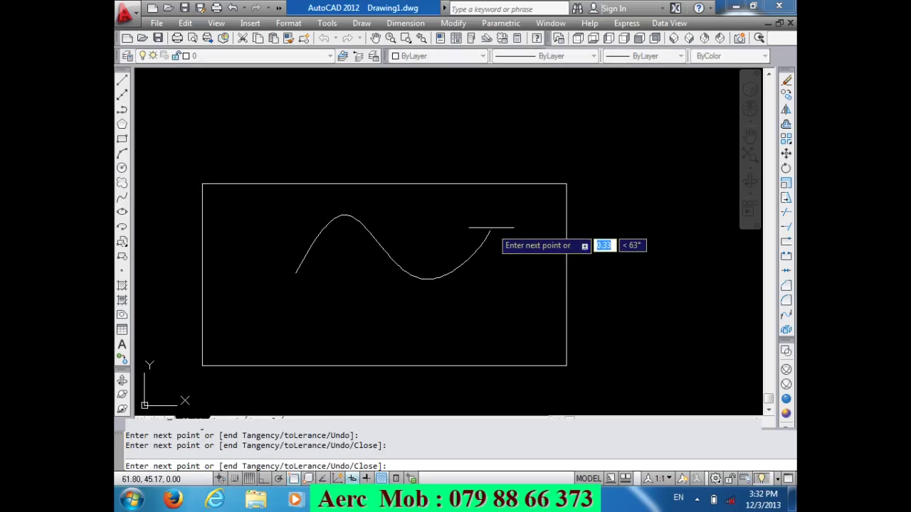
key(Return)
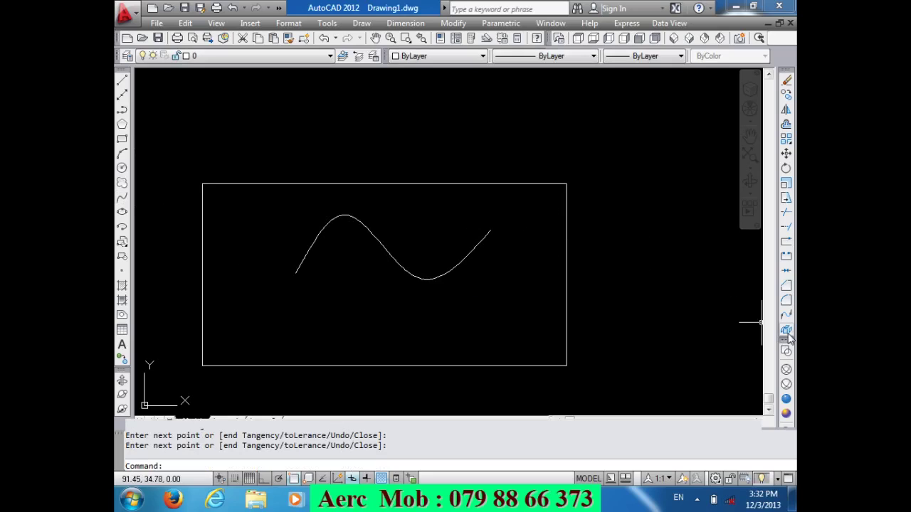
Step: Try Blend Curves on the new spline
click(786, 315)
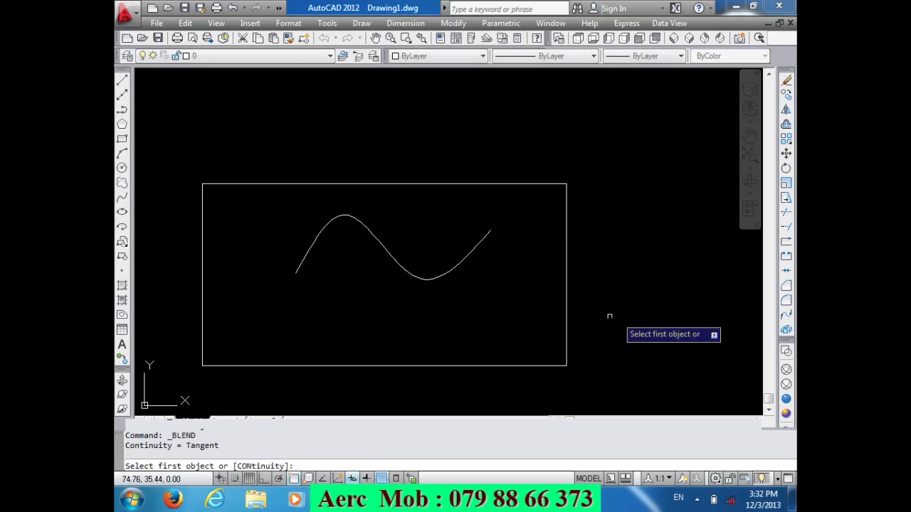
click(451, 269)
click(451, 272)
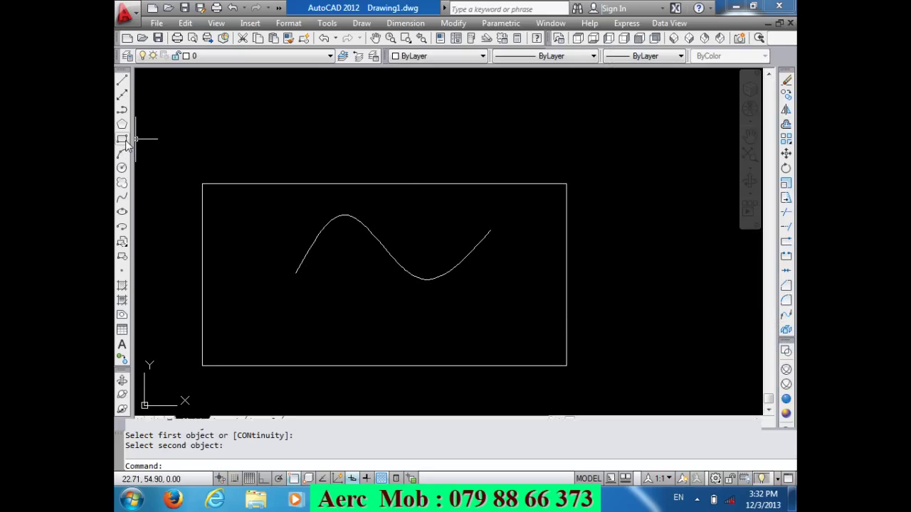
Step: Draw a small circle centered on the spline's peak
click(123, 169)
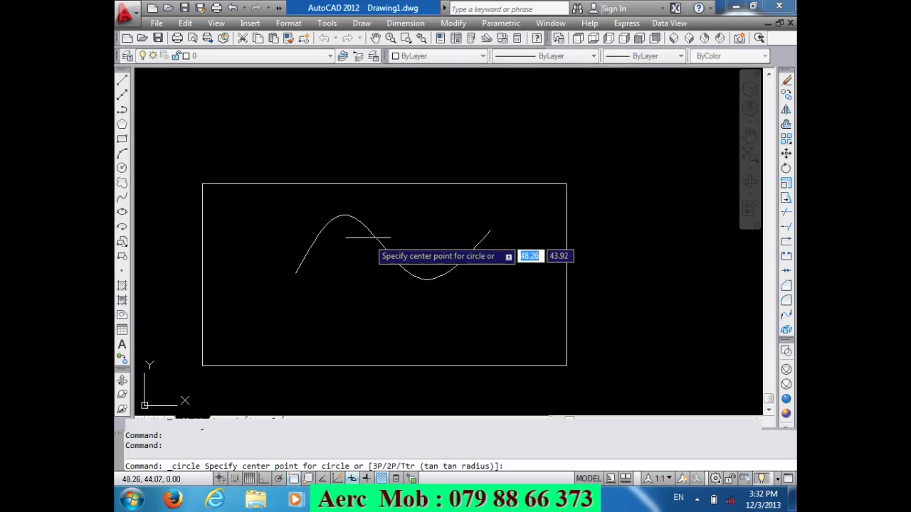
click(354, 217)
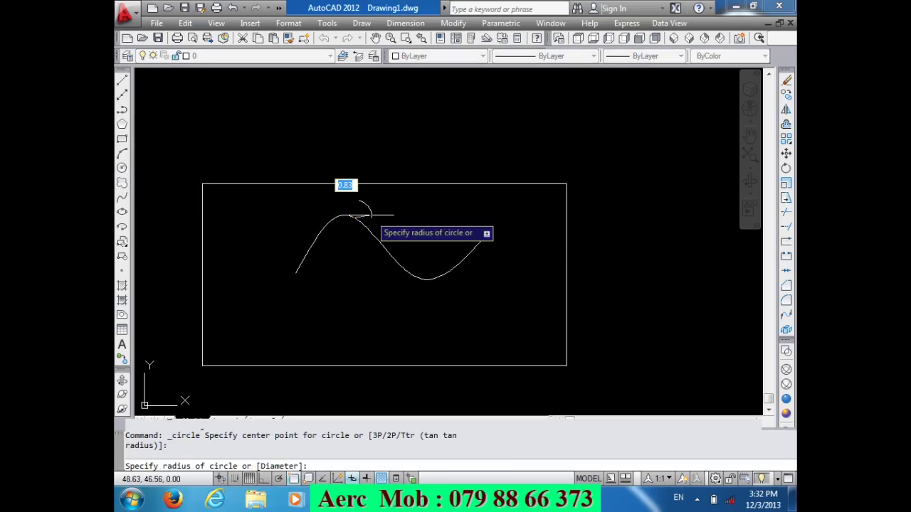
click(374, 228)
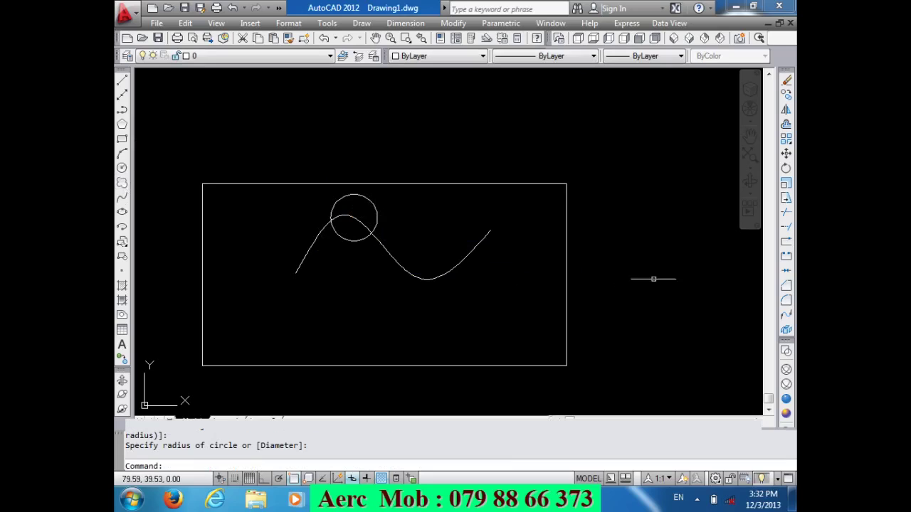
Step: Try blending the spline with the circle, then cancel the blend
click(787, 317)
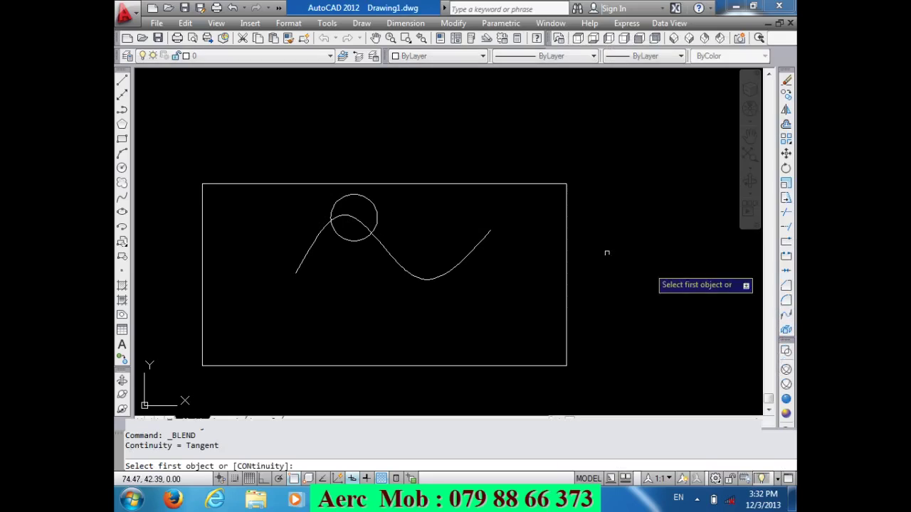
click(370, 231)
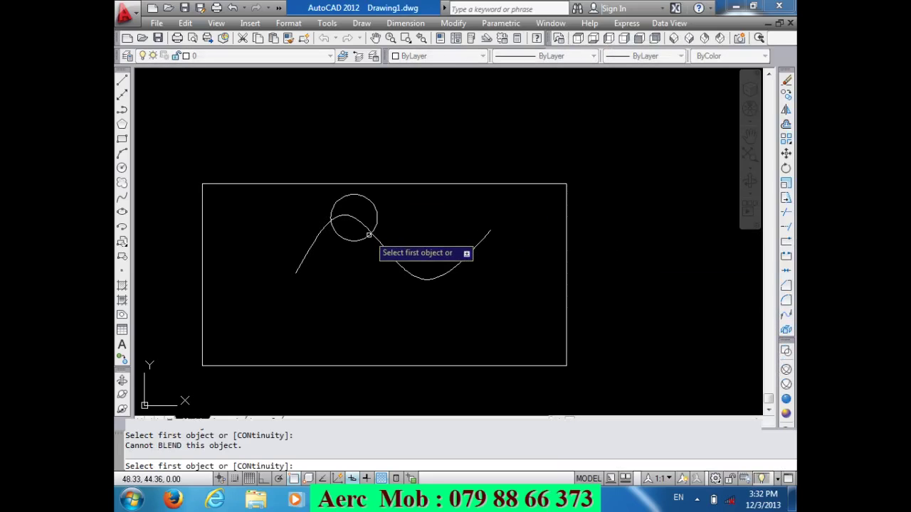
scroll(374, 241, up, 5)
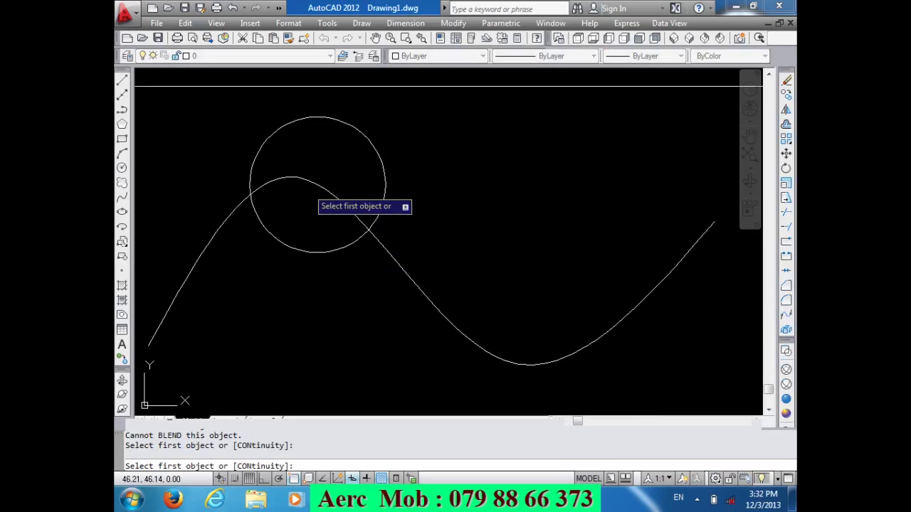
click(266, 183)
click(249, 186)
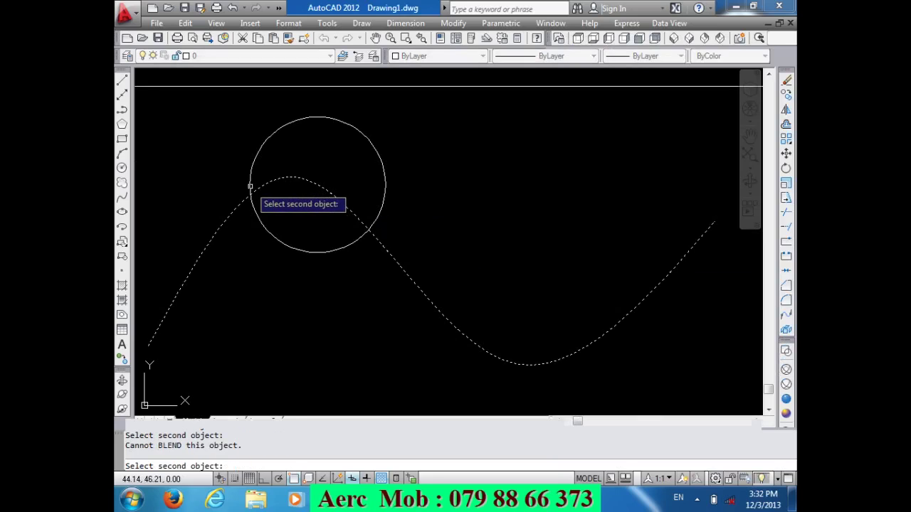
key(Return)
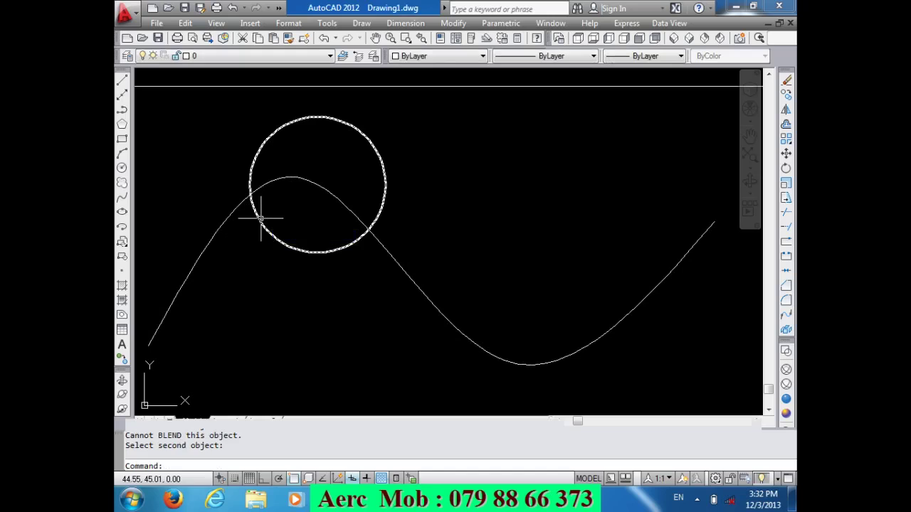
scroll(372, 230, up, 3)
scroll(342, 248, up, 2)
scroll(342, 248, down, 2)
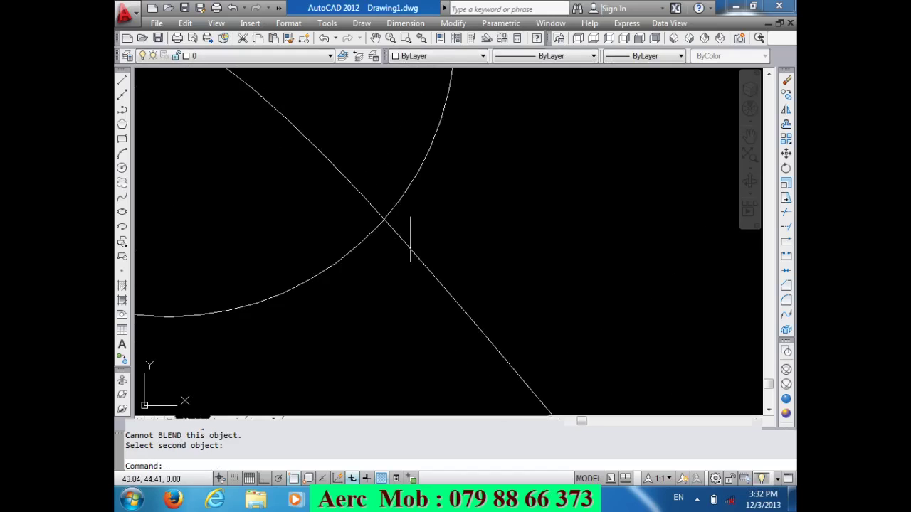
scroll(406, 238, down, 4)
scroll(410, 215, up, 4)
scroll(418, 206, up, 2)
scroll(418, 202, down, 2)
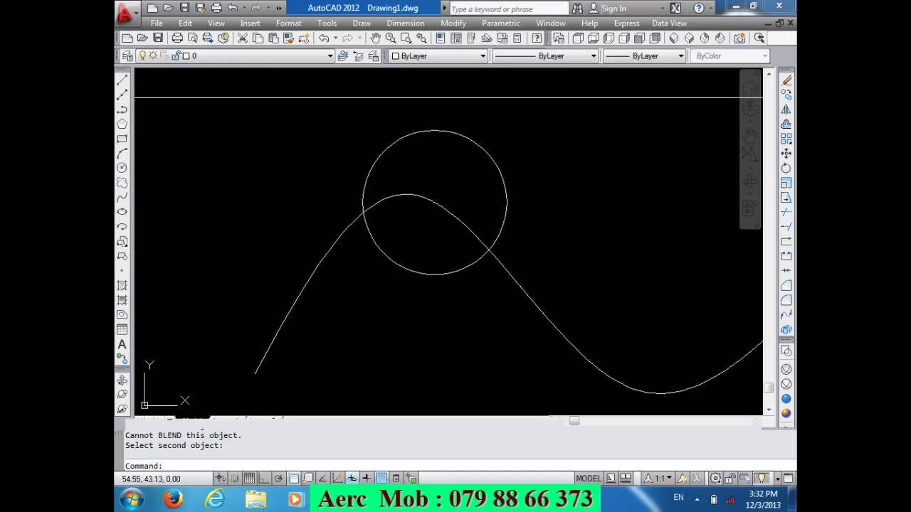
scroll(644, 291, down, 2)
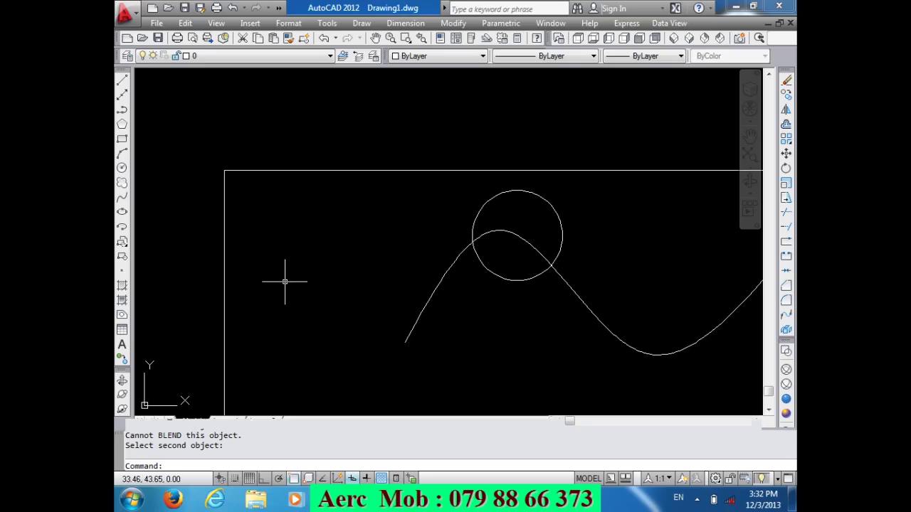
Step: Offset the spline 4 units upward to create a parallel copy
text(o)
key(Return)
text(4)
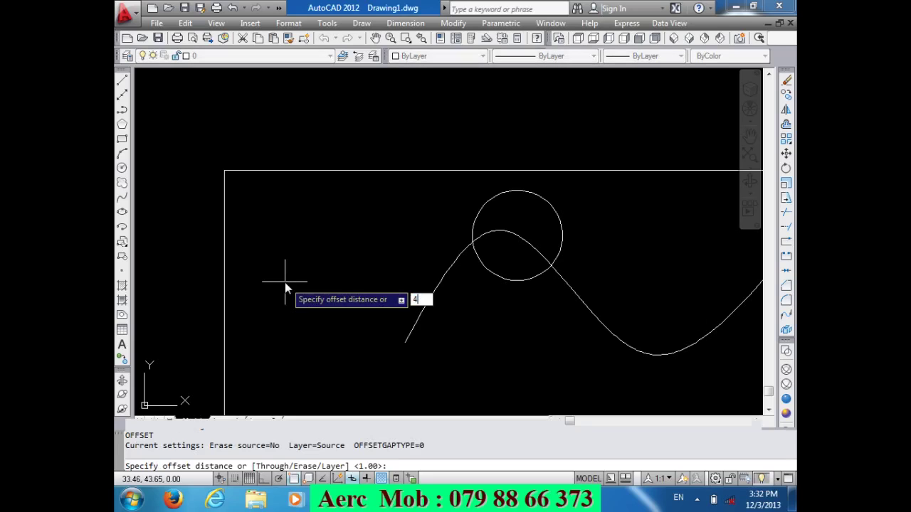
key(Return)
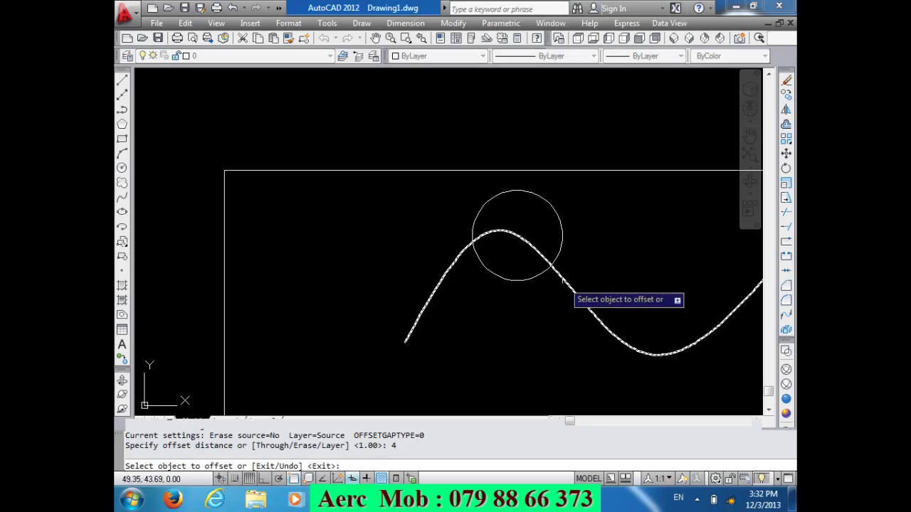
click(565, 287)
click(566, 261)
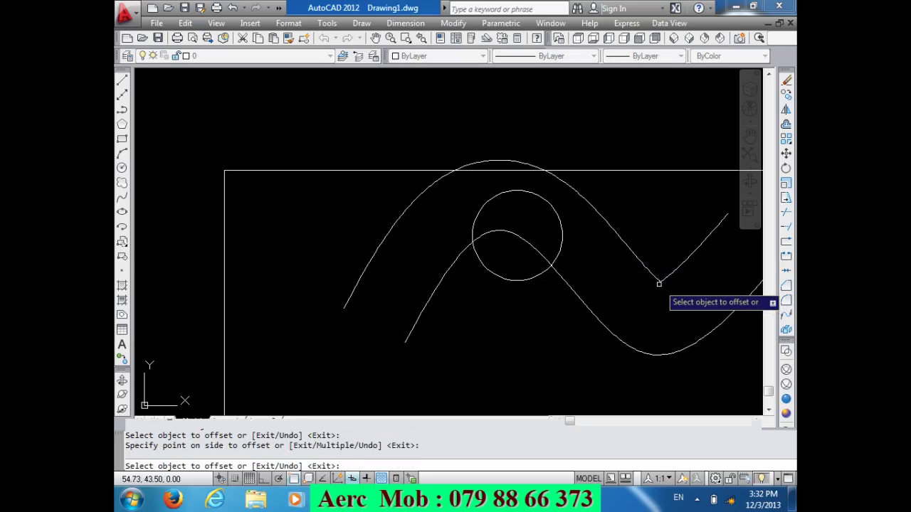
key(Return)
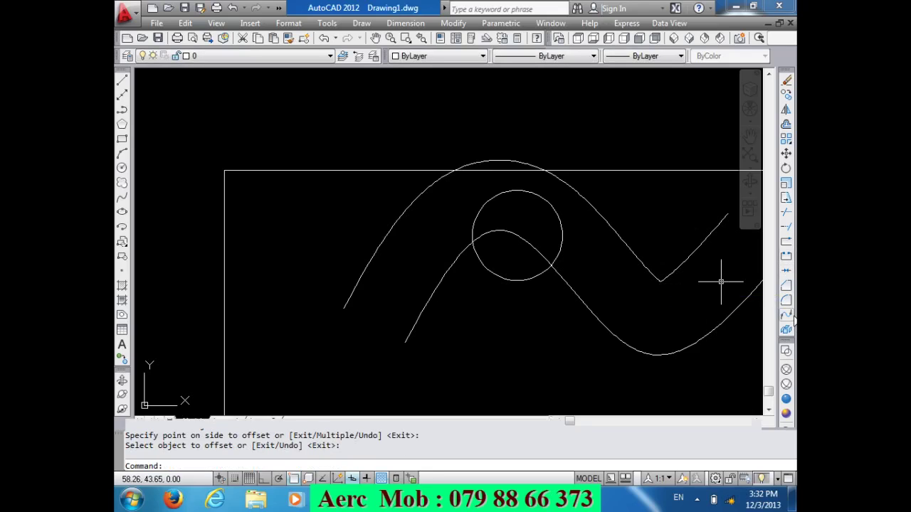
click(785, 315)
Step: Blend the right ends of the two wavy curves together
click(661, 276)
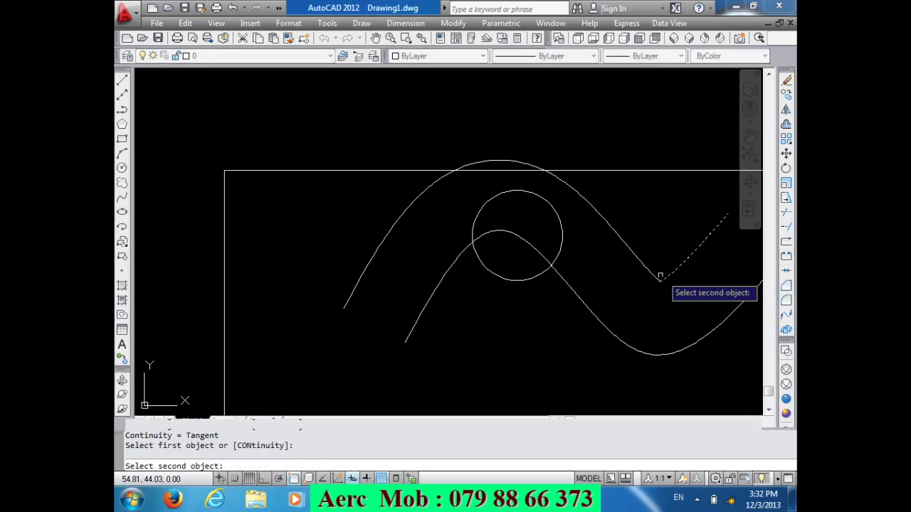
click(656, 274)
scroll(655, 274, up, 5)
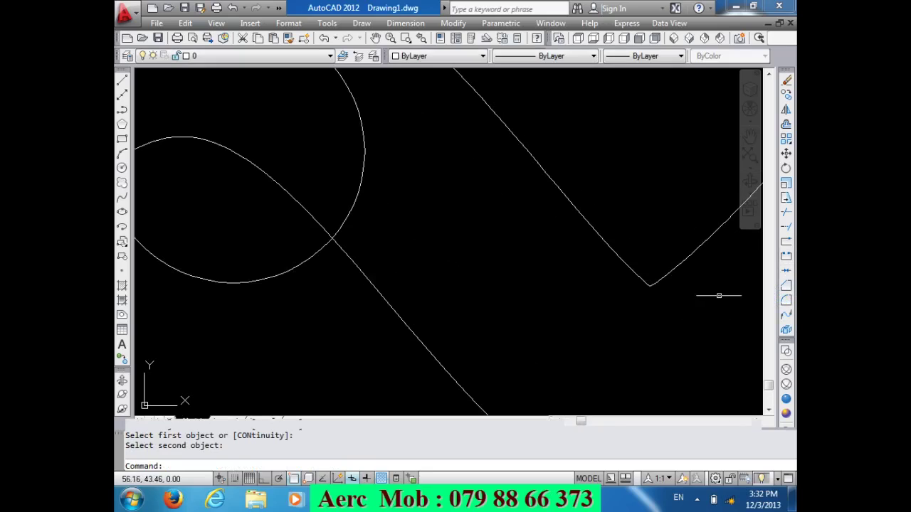
click(785, 316)
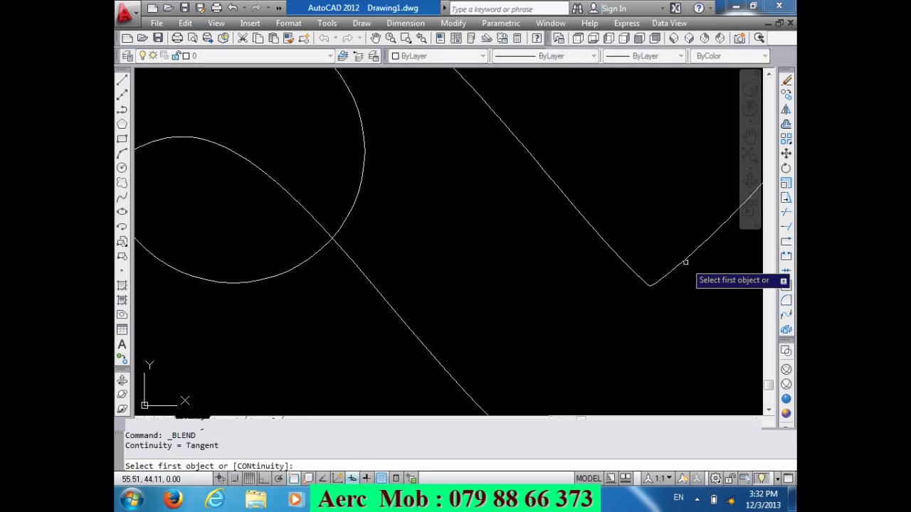
click(685, 262)
click(627, 264)
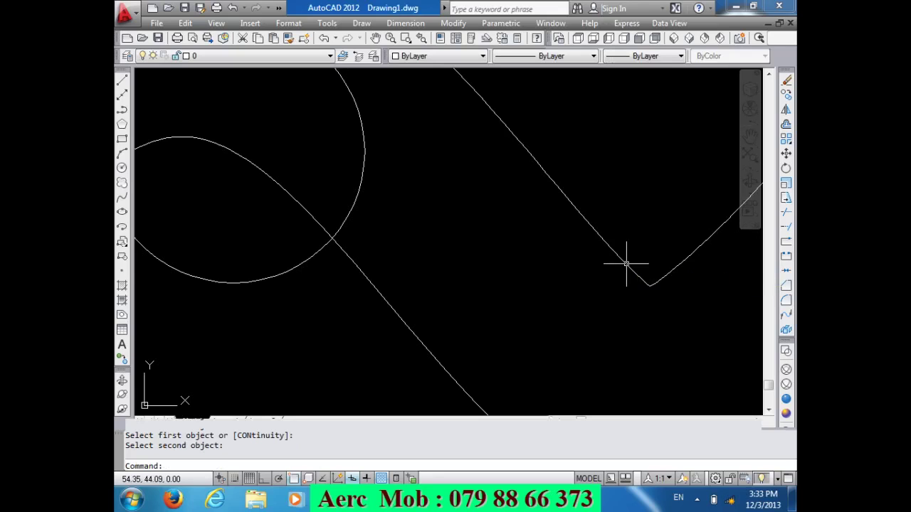
scroll(625, 268, down, 5)
scroll(707, 295, up, 3)
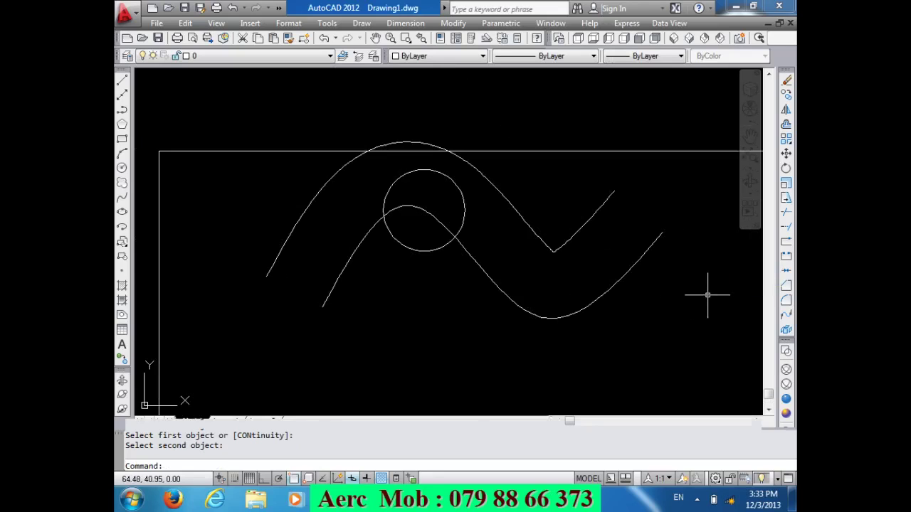
scroll(550, 235, down, 2)
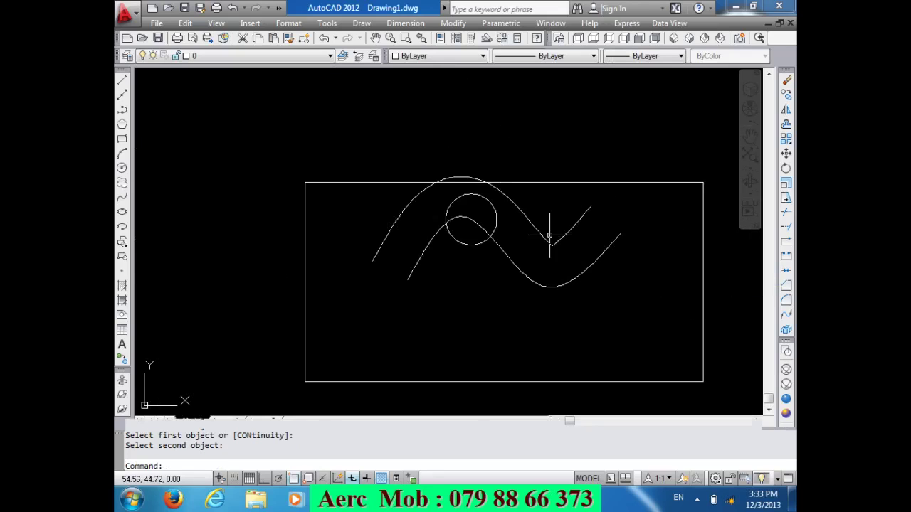
Step: Blend the lower and upper curves at the left ends to close the band
click(785, 344)
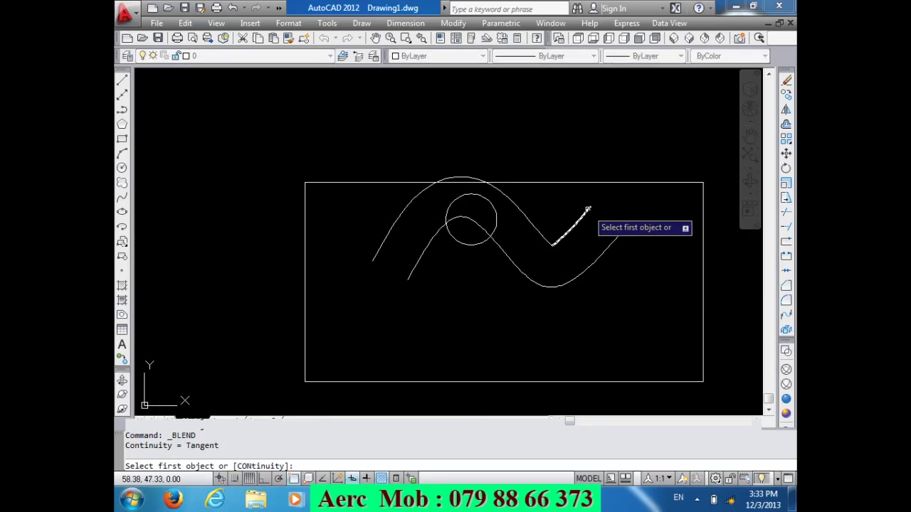
click(407, 279)
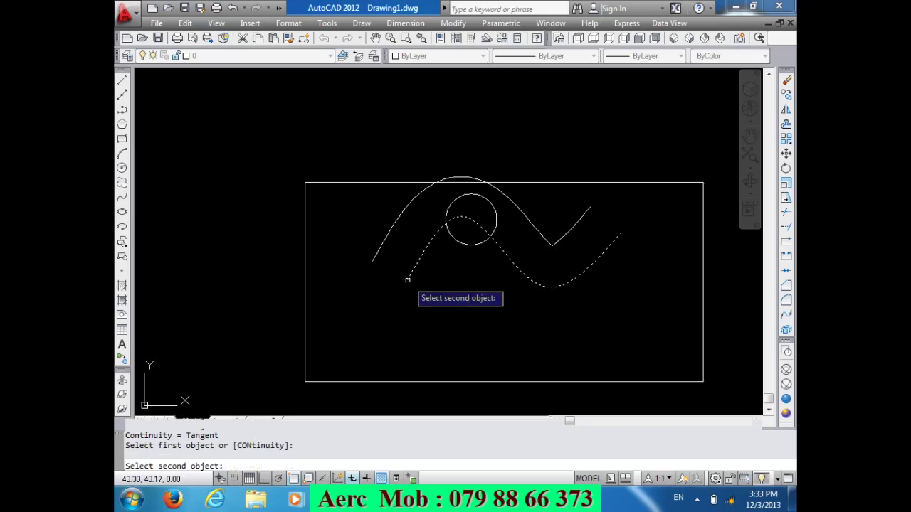
click(373, 261)
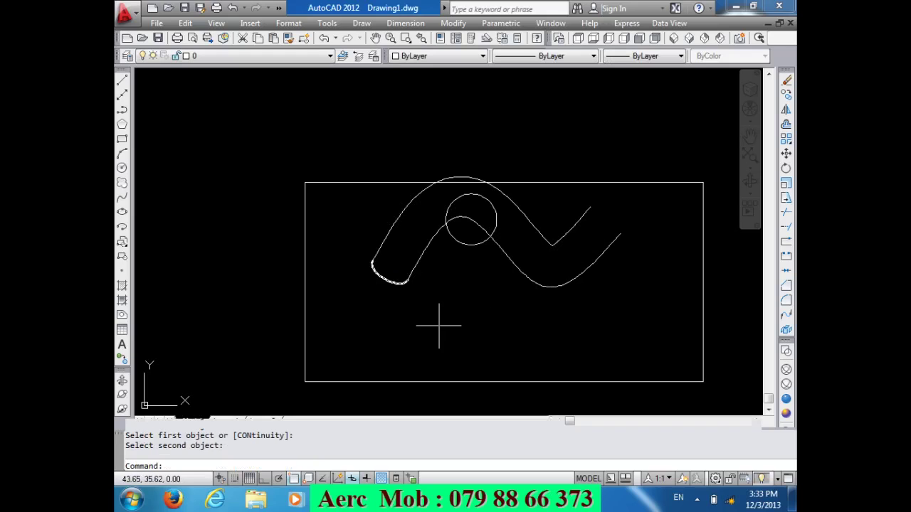
scroll(470, 313, up, 2)
scroll(325, 270, down, 1)
scroll(323, 273, down, 2)
scroll(453, 265, up, 2)
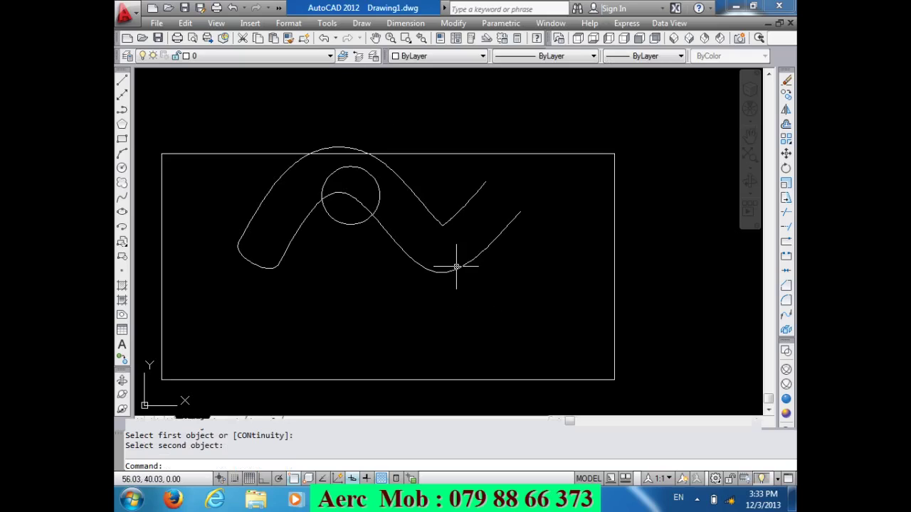
click(786, 317)
click(522, 213)
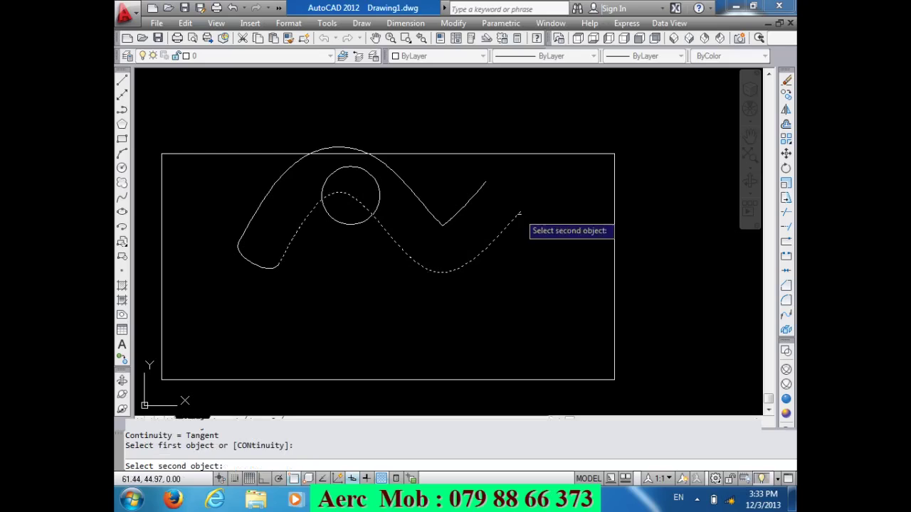
click(489, 183)
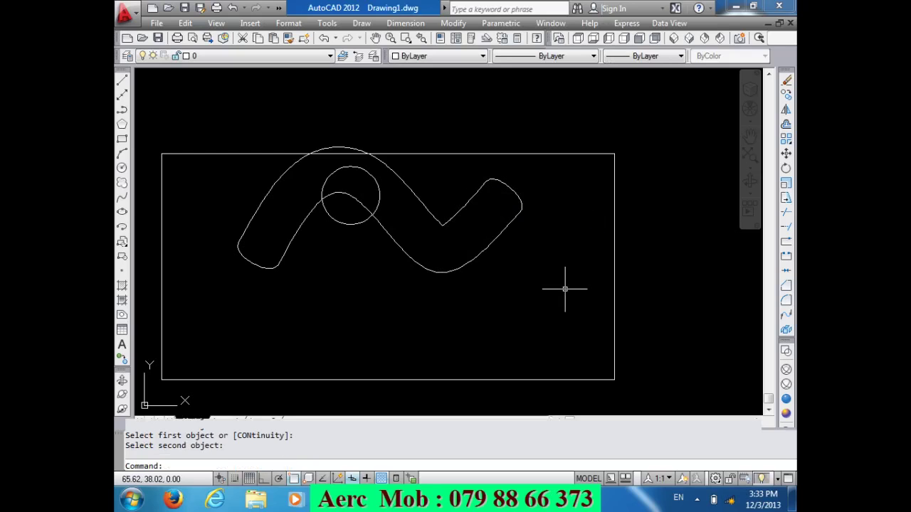
scroll(481, 194, down, 4)
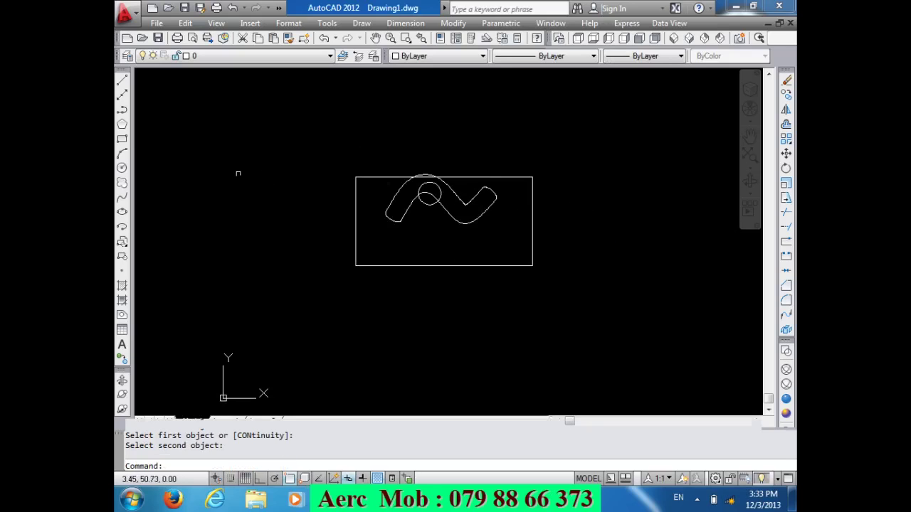
Step: Draw two long four-point wavy splines sweeping across the rectangle
click(122, 197)
click(189, 215)
click(264, 137)
click(335, 203)
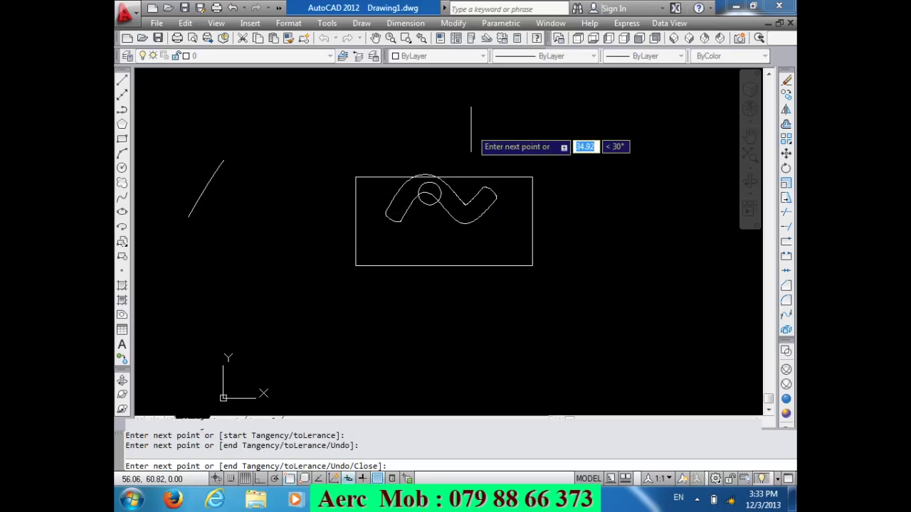
click(476, 129)
key(Return)
key(Return)
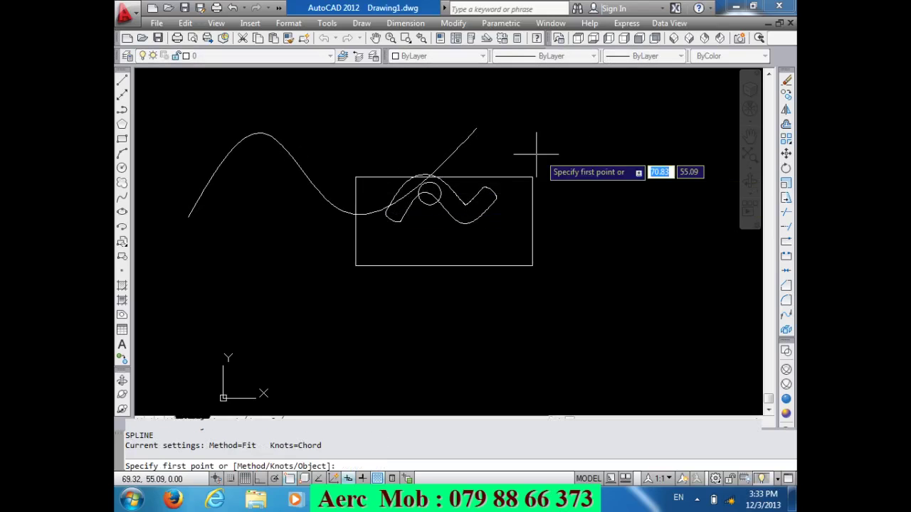
click(495, 158)
click(369, 271)
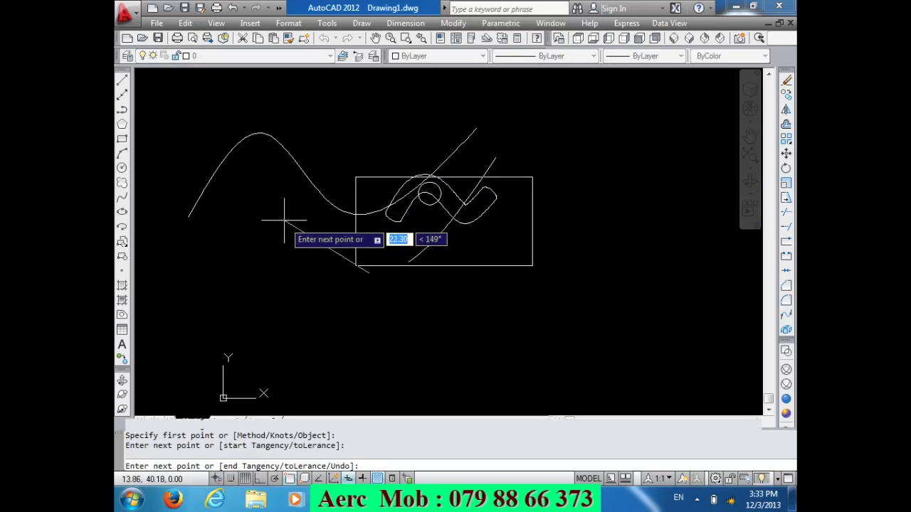
click(264, 208)
click(201, 267)
key(Return)
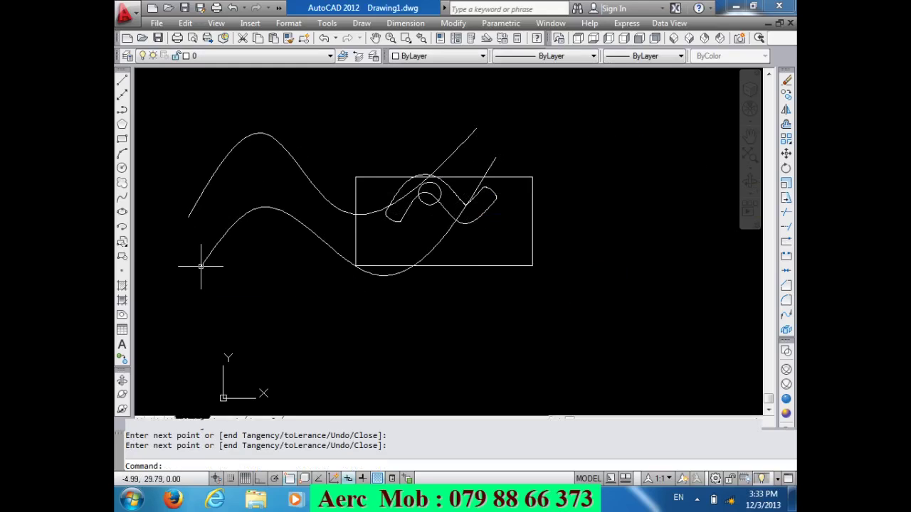
Step: Blend the two splines at their left and right ends into a closed band
click(787, 328)
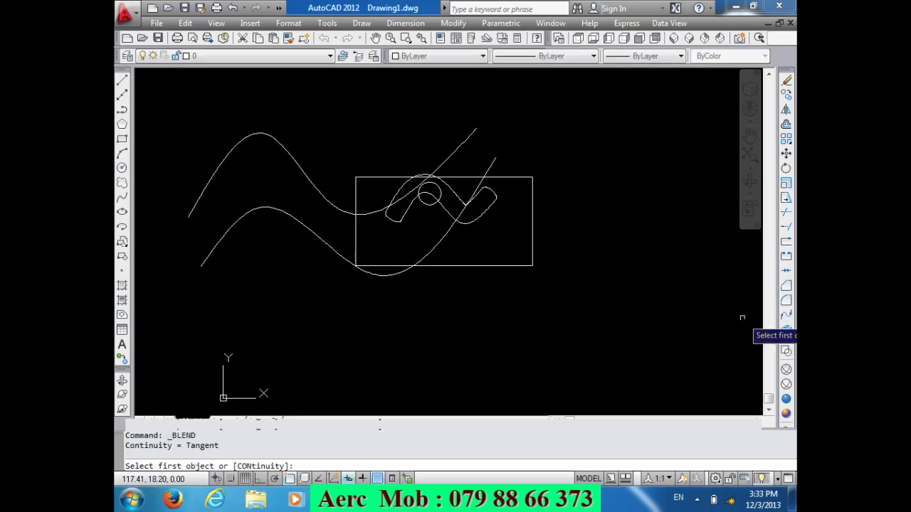
click(202, 262)
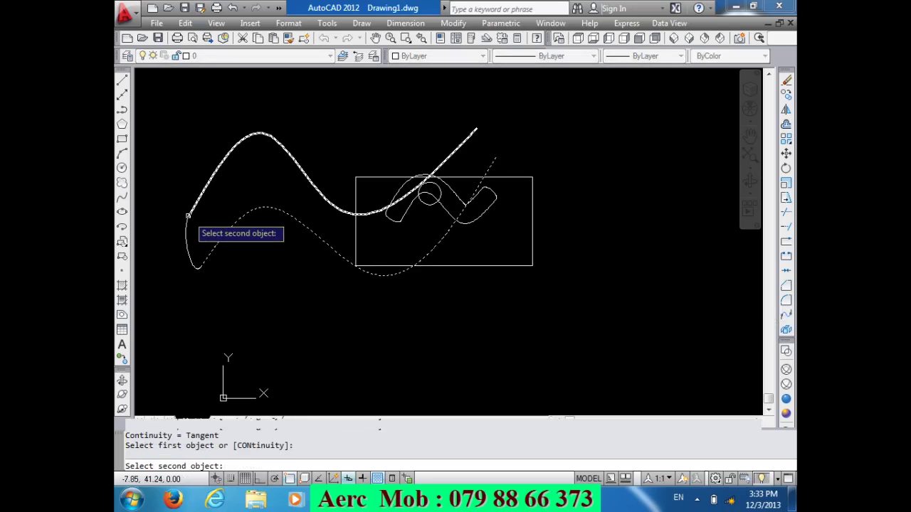
click(188, 225)
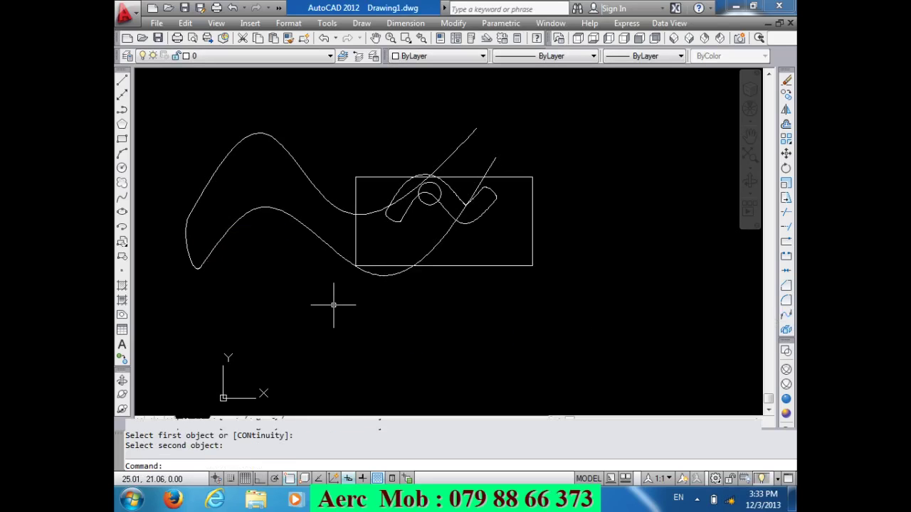
key(Return)
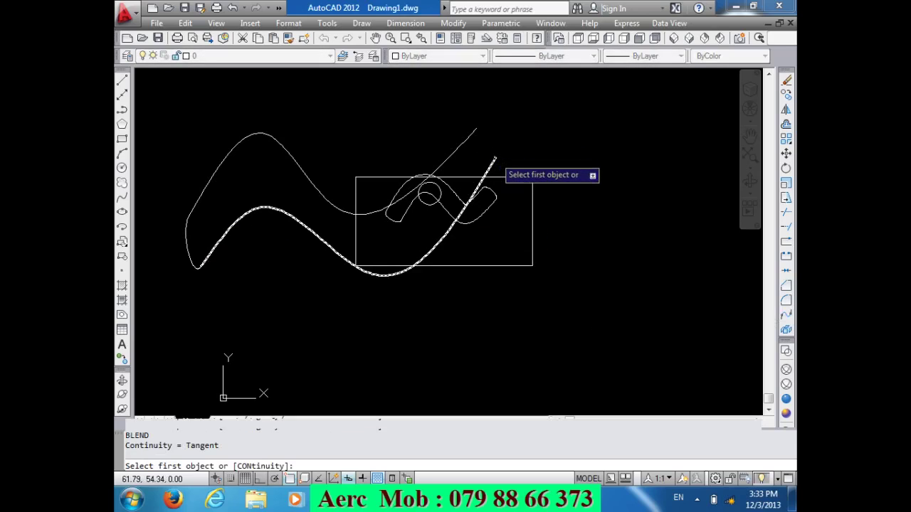
click(497, 158)
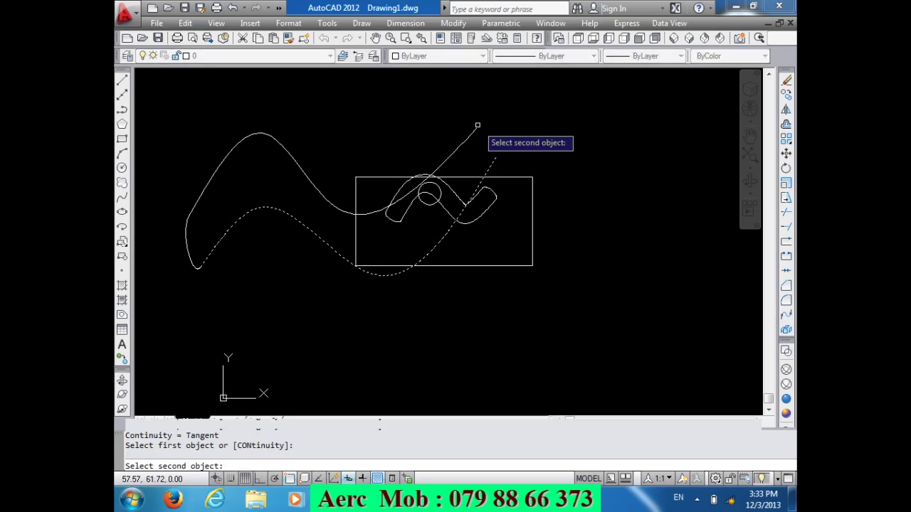
click(477, 129)
scroll(458, 245, down, 3)
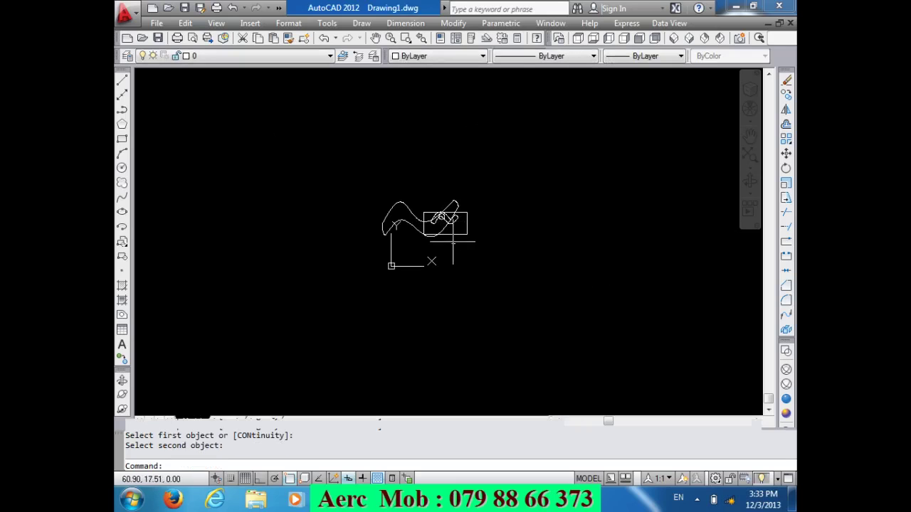
scroll(505, 246, up, 2)
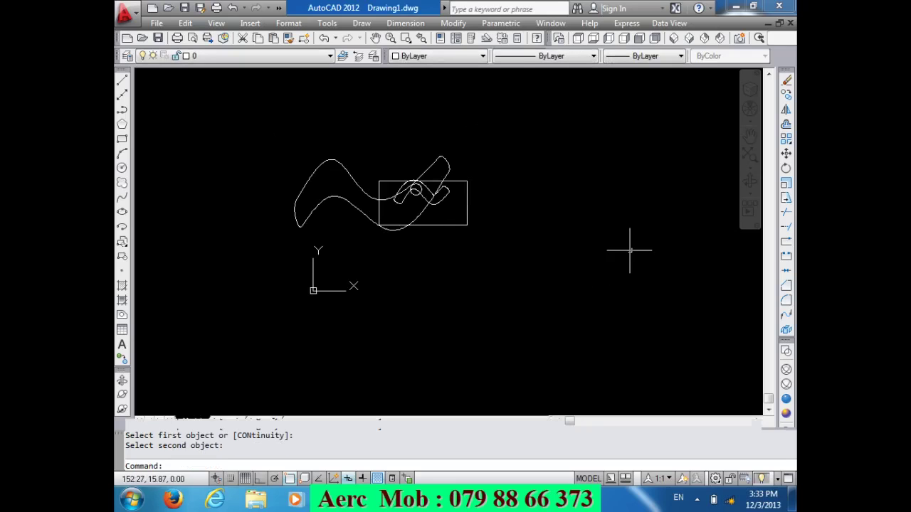
Step: Draw a tall new rectangle to the right of the original drawing
click(786, 329)
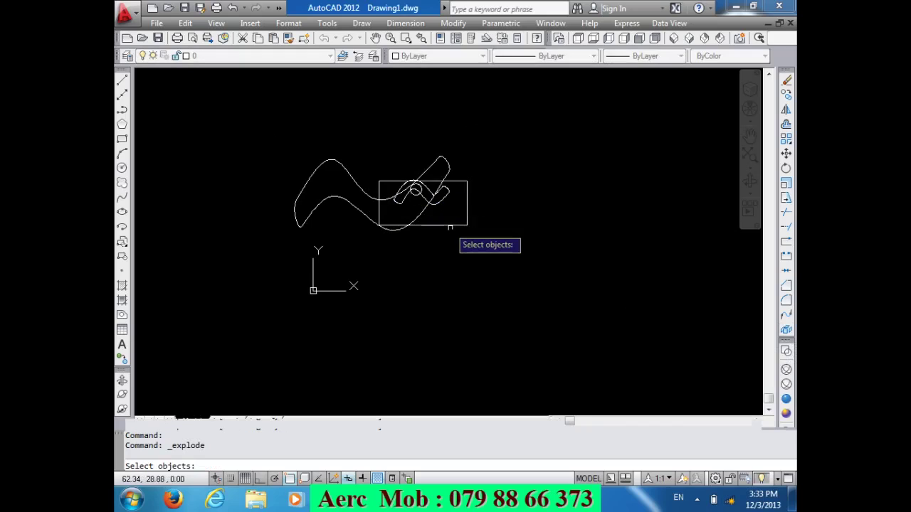
key(Escape)
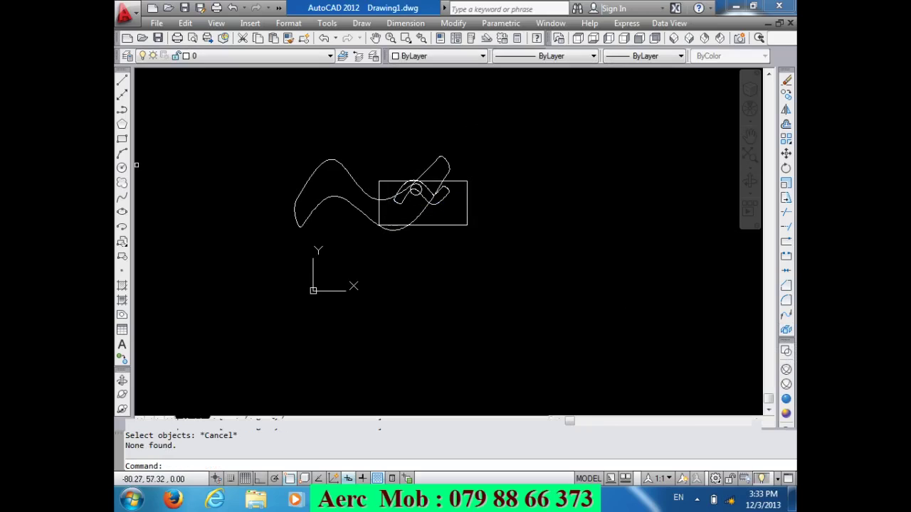
click(121, 139)
click(462, 151)
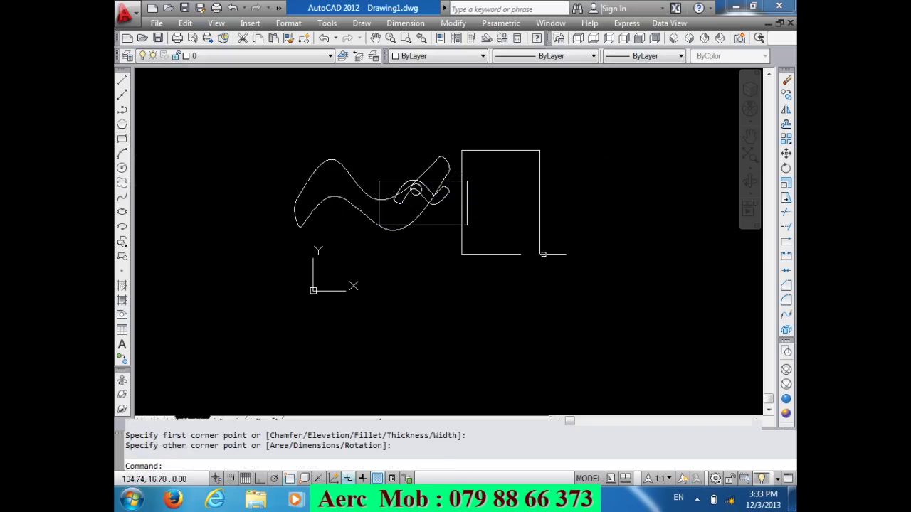
Step: Explode the new rectangle and click its edges to confirm they are separate lines
click(786, 329)
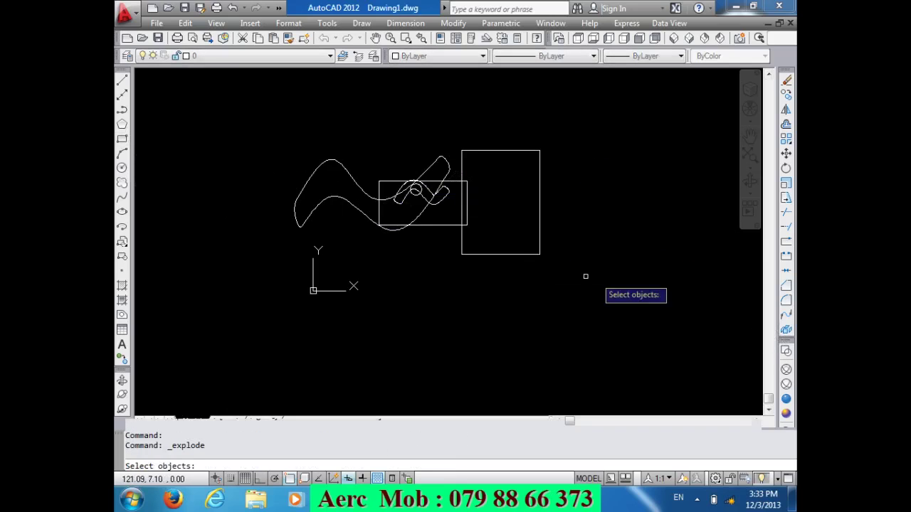
click(530, 254)
key(Return)
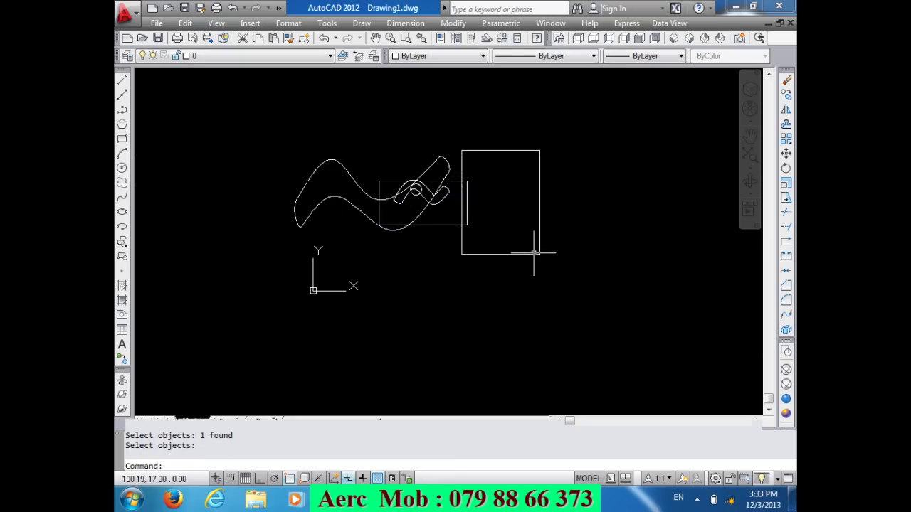
click(621, 241)
click(512, 190)
click(526, 270)
click(506, 239)
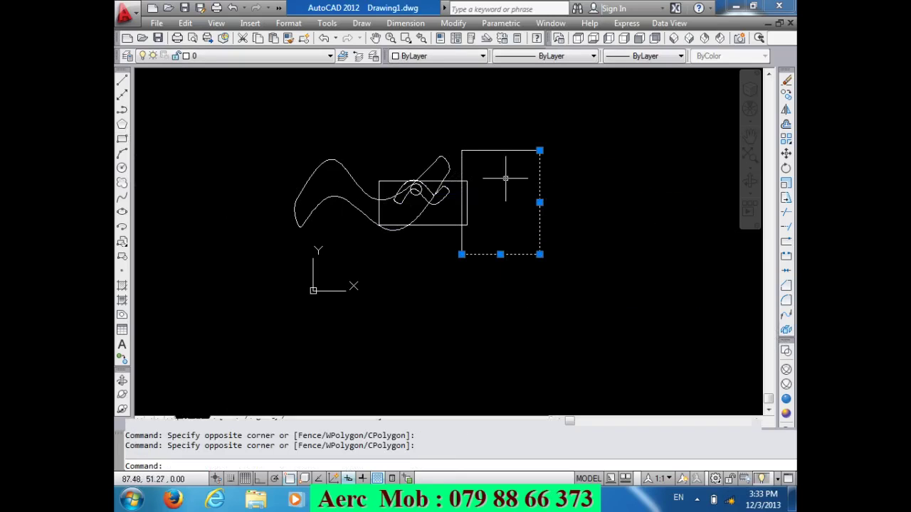
click(505, 178)
click(485, 121)
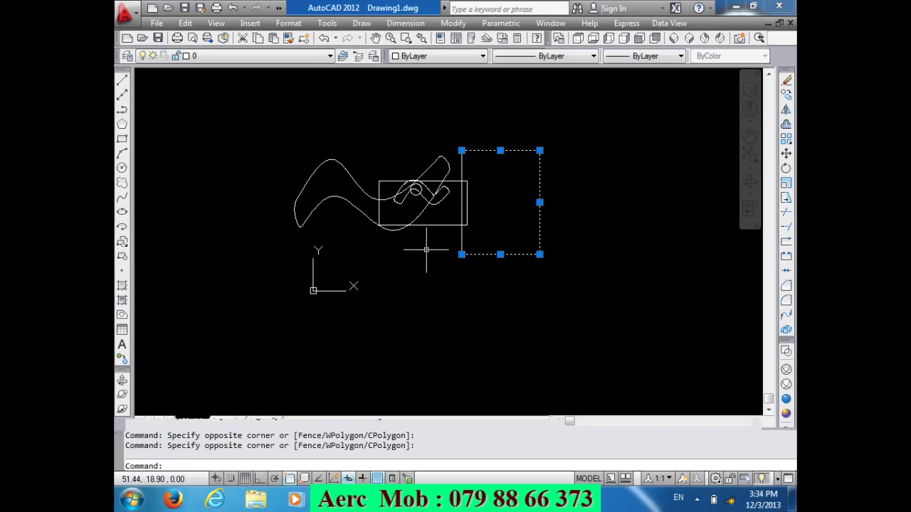
key(Escape)
scroll(581, 251, up, 2)
scroll(580, 251, up, 2)
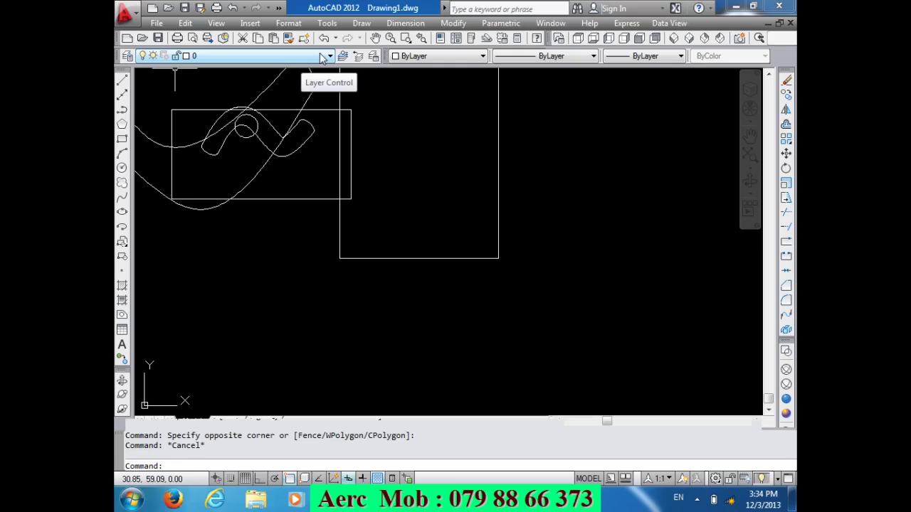
Step: Create Drawing2 from the Tutorial-march.dwt template via the Create New Drawing dialog
click(128, 39)
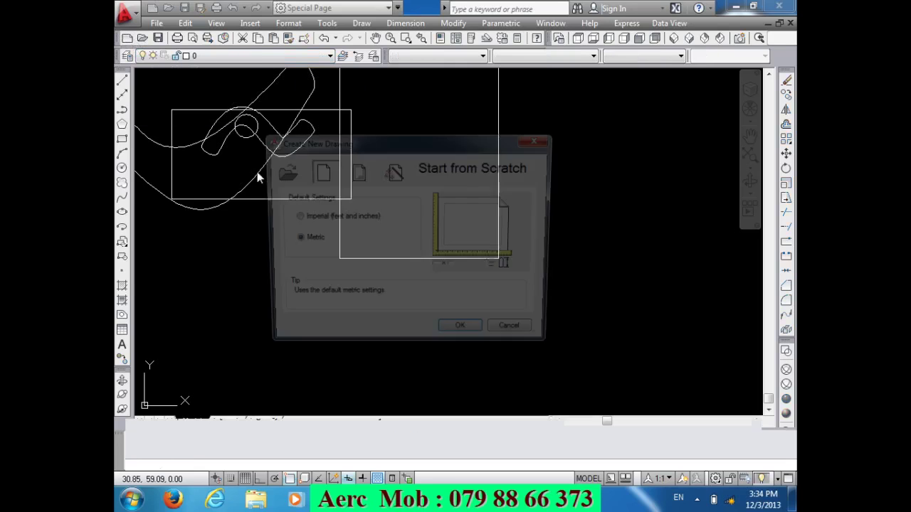
click(334, 222)
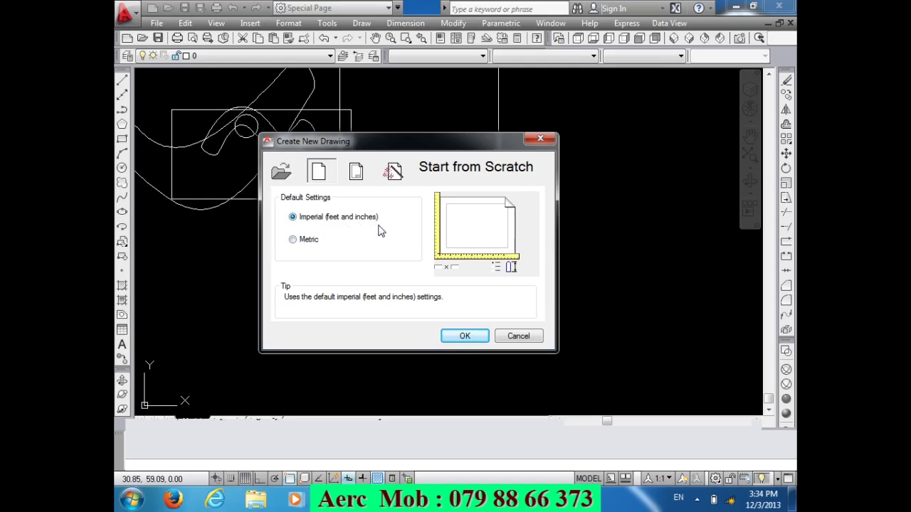
click(313, 239)
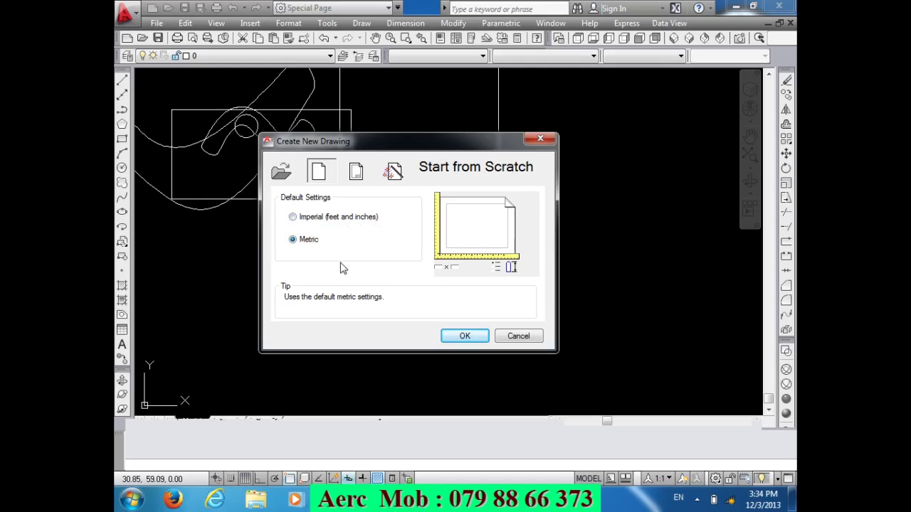
click(355, 172)
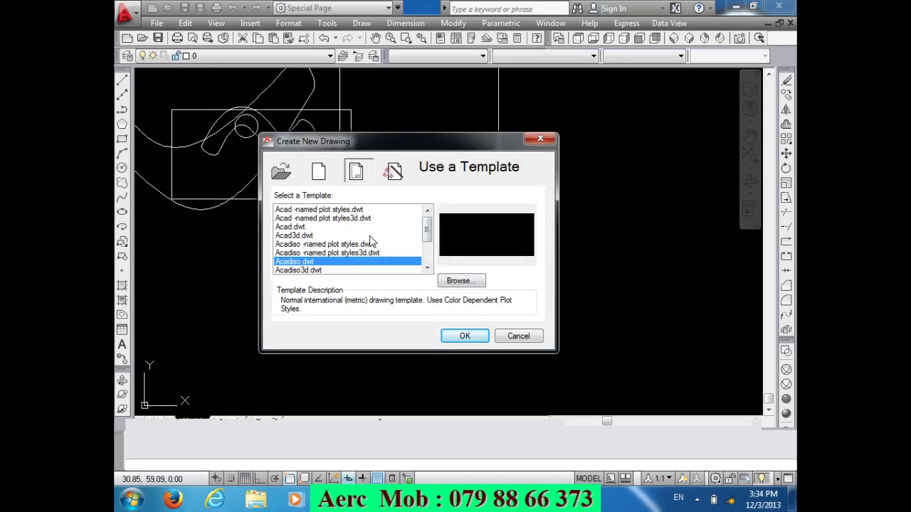
scroll(384, 246, down, 2)
click(313, 253)
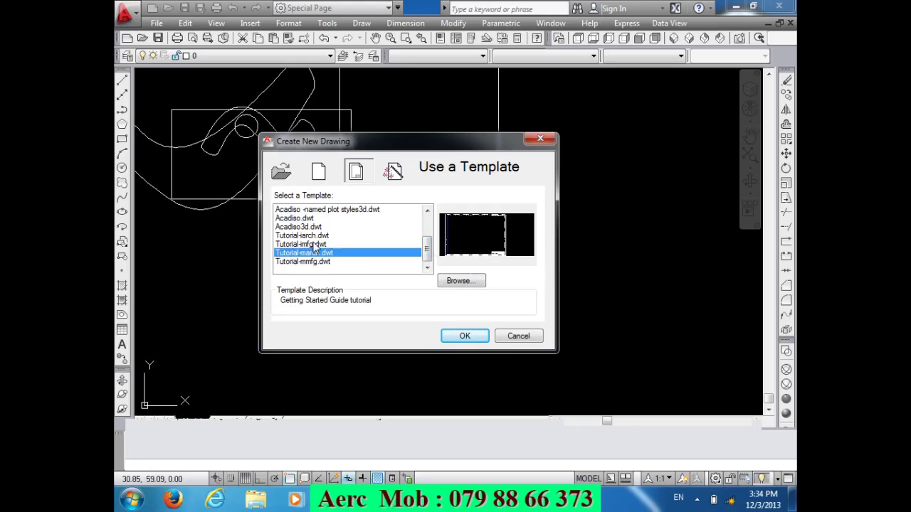
click(315, 244)
click(315, 253)
click(470, 339)
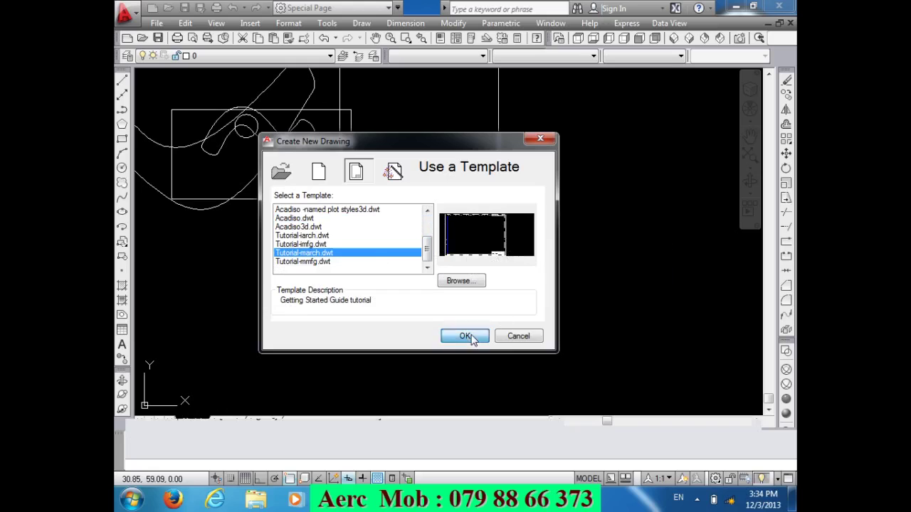
scroll(546, 374, up, 2)
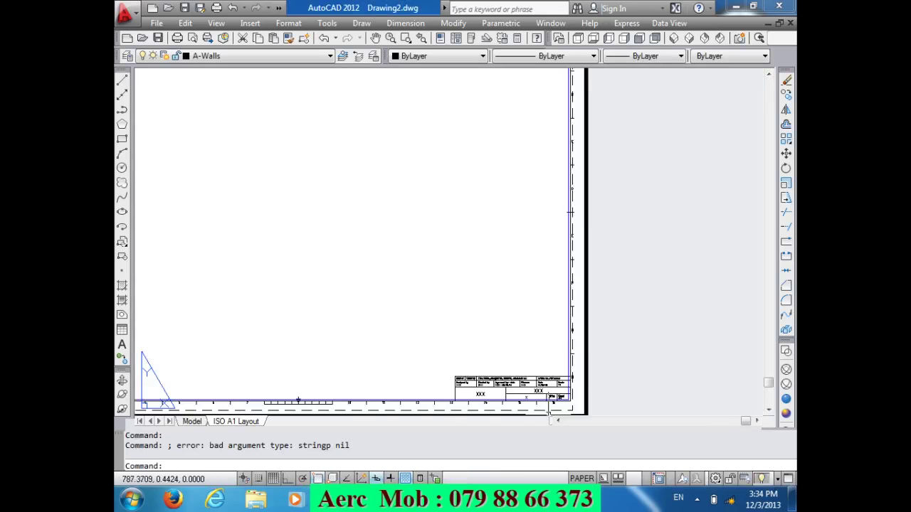
scroll(512, 342, up, 2)
scroll(472, 309, up, 2)
scroll(420, 293, down, 2)
scroll(419, 292, up, 4)
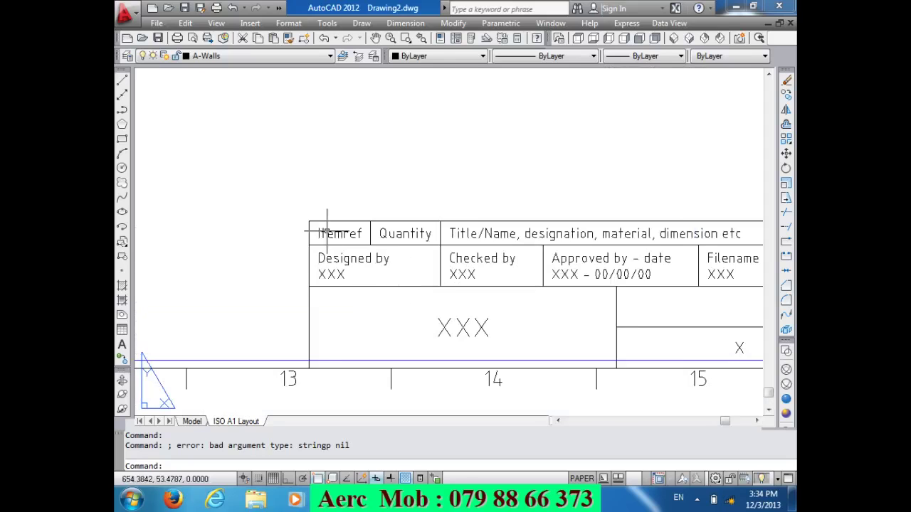
scroll(310, 228, down, 2)
scroll(479, 284, down, 2)
scroll(583, 246, up, 2)
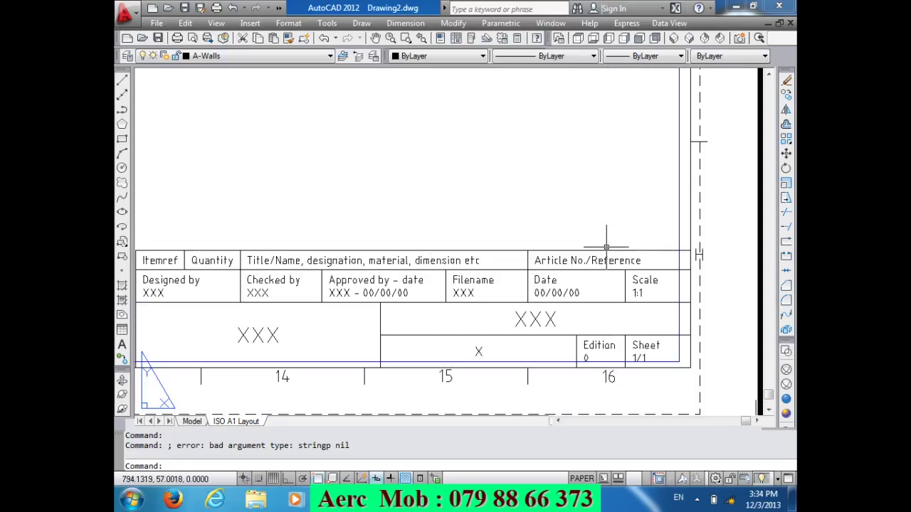
scroll(576, 240, down, 2)
scroll(583, 280, down, 4)
scroll(626, 292, down, 2)
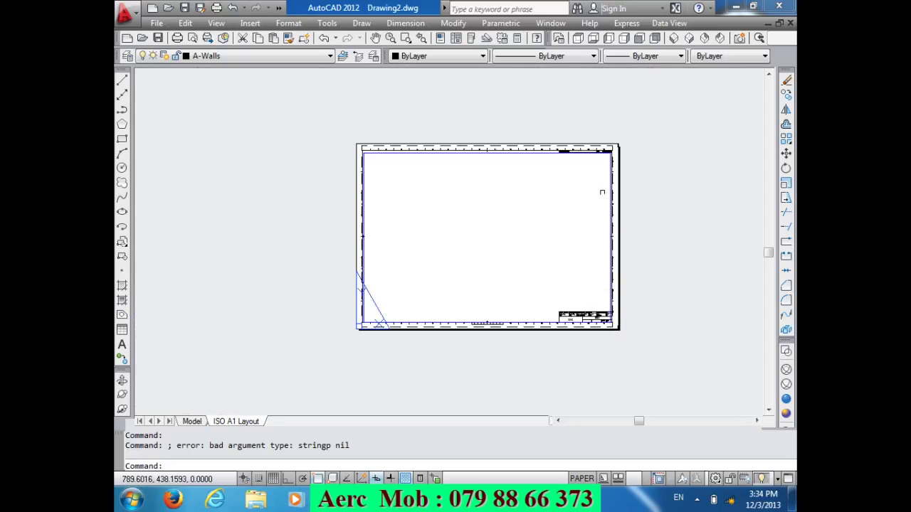
scroll(595, 153, up, 3)
scroll(590, 171, up, 2)
scroll(621, 112, down, 3)
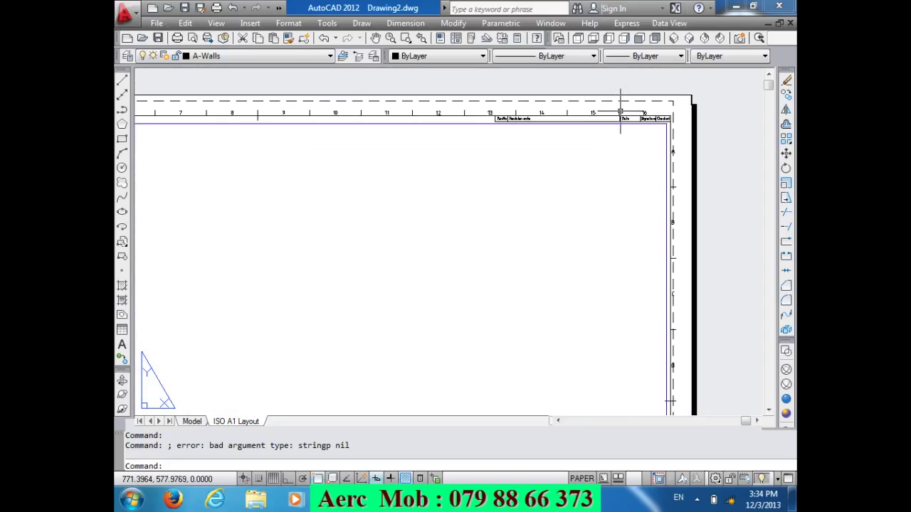
scroll(612, 142, down, 2)
scroll(584, 178, down, 2)
scroll(552, 212, up, 1)
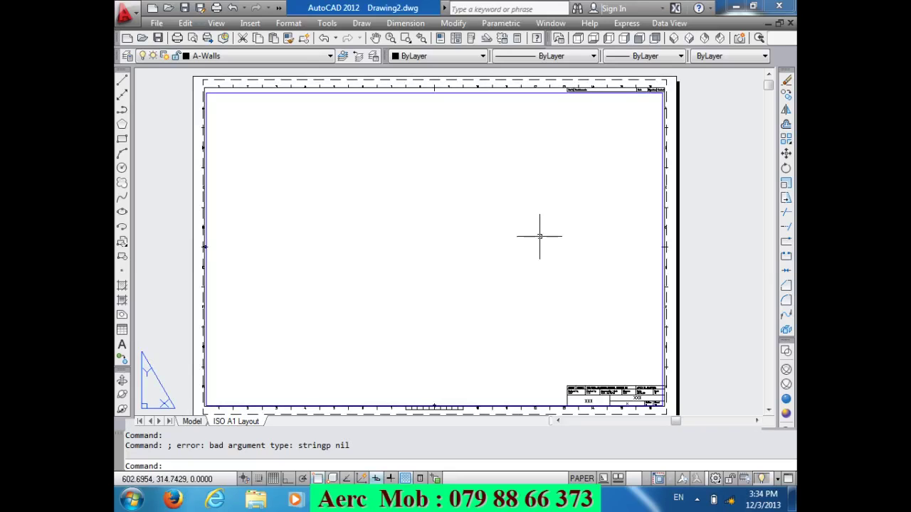
click(605, 389)
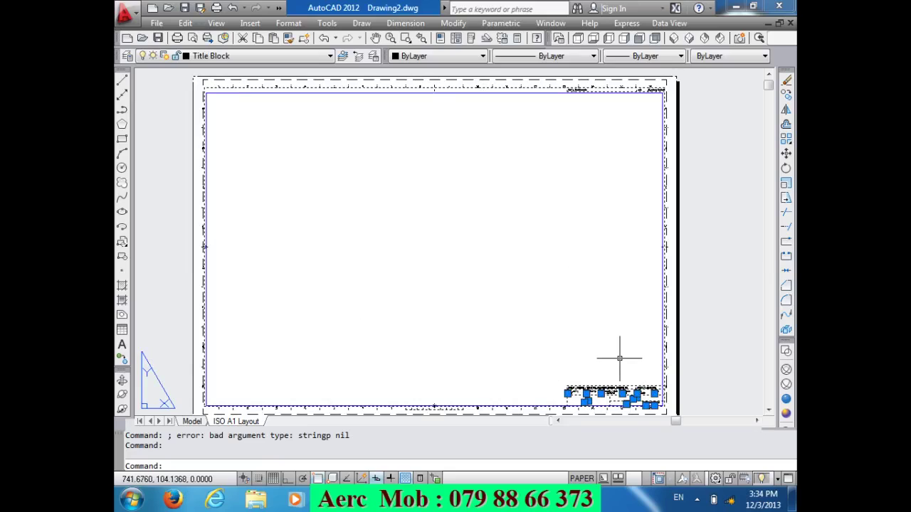
key(Escape)
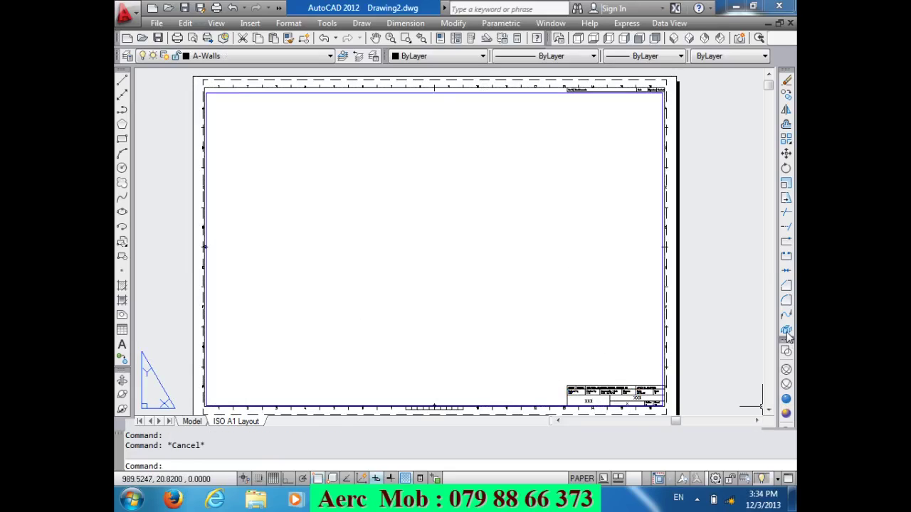
click(786, 331)
Step: Explode the title block into separate editable pieces
click(654, 403)
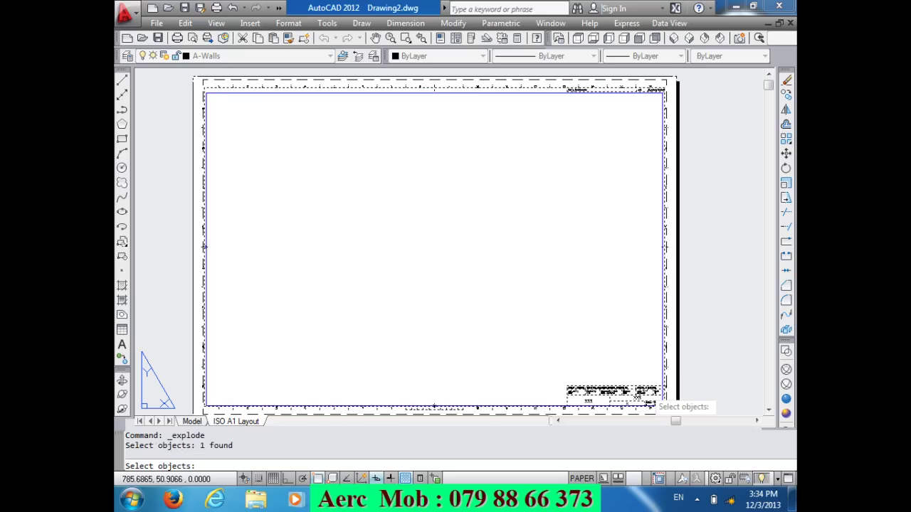
key(Return)
scroll(604, 404, up, 5)
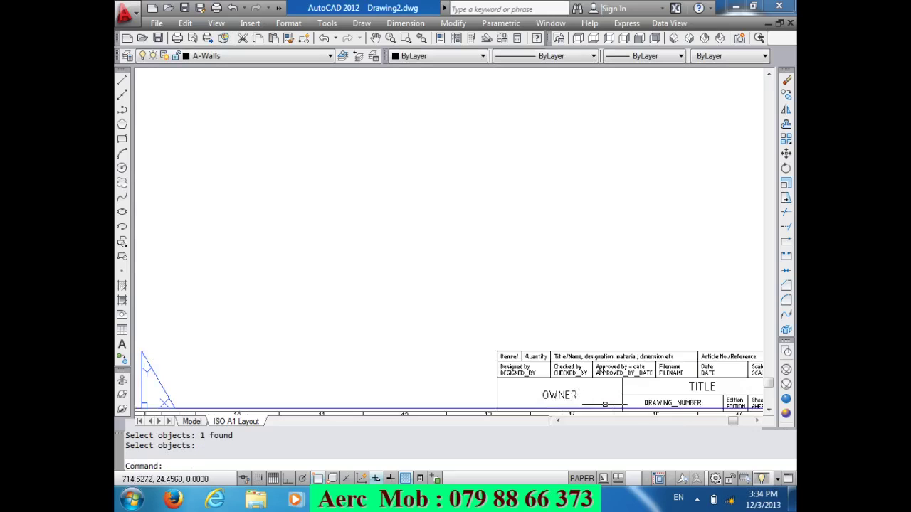
scroll(605, 398, up, 5)
key(Return)
Step: Replace the 'Approved by - date' label text with 'hhgghgf'
click(598, 326)
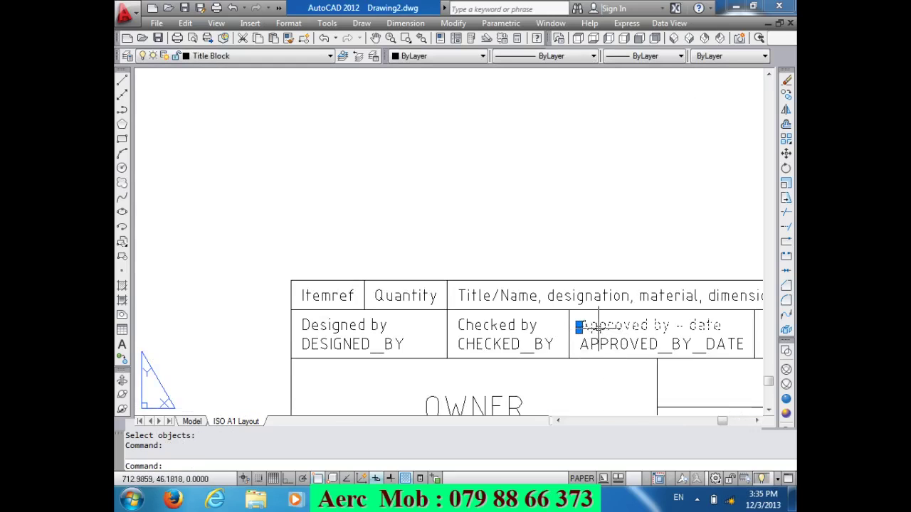
double_click(598, 326)
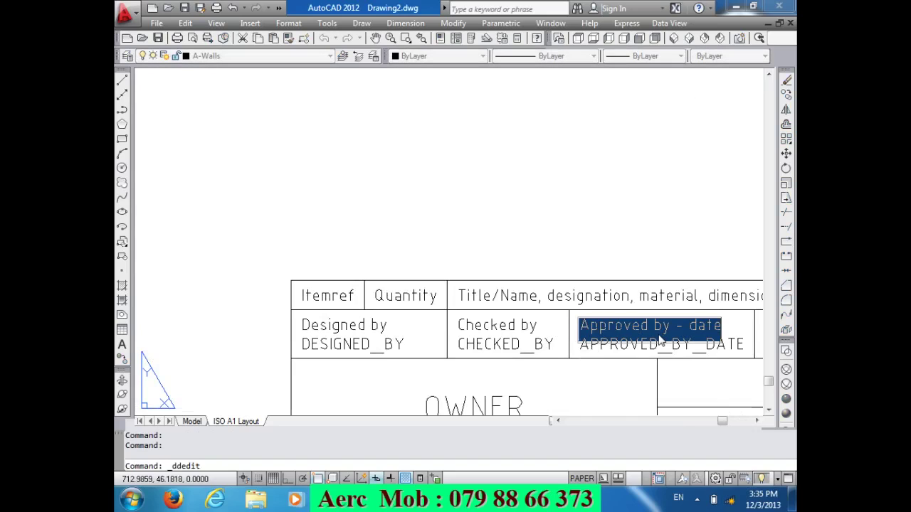
text(hhgghgf)
click(590, 242)
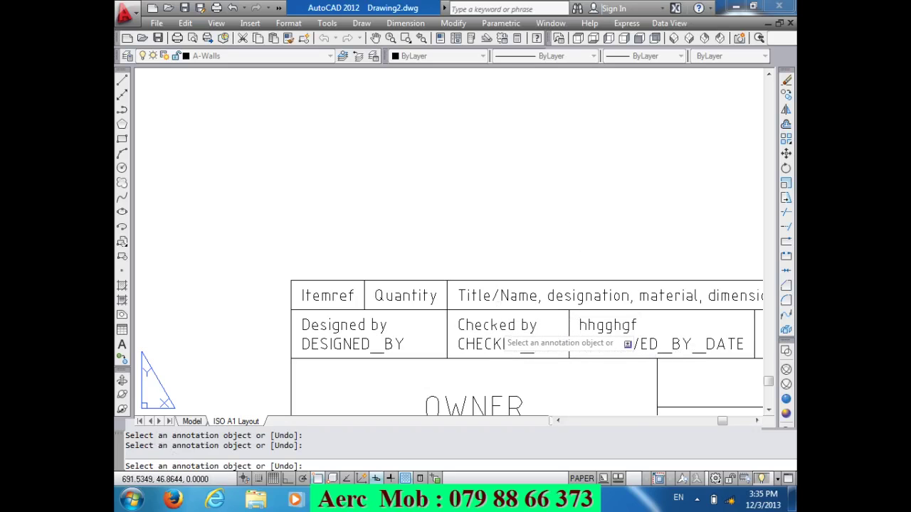
Step: Select the 'Checked by' label and scroll around the title block
click(498, 331)
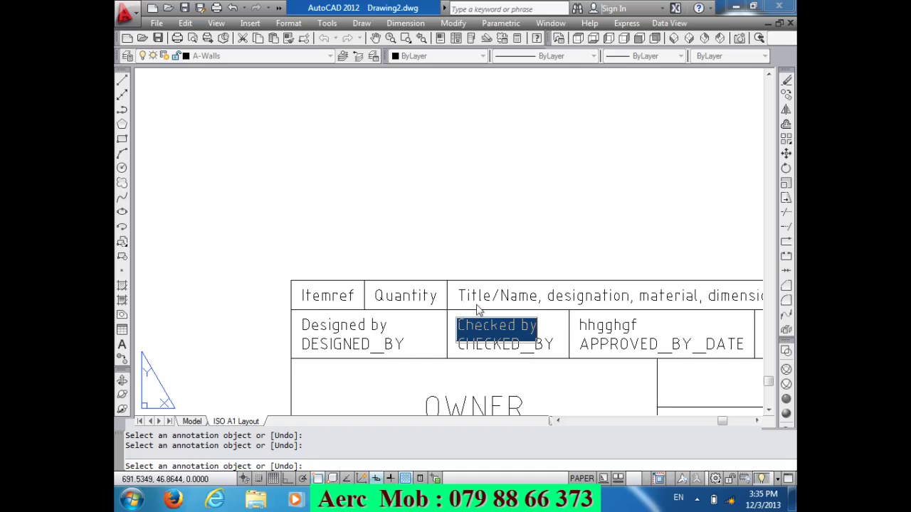
scroll(453, 306, down, 2)
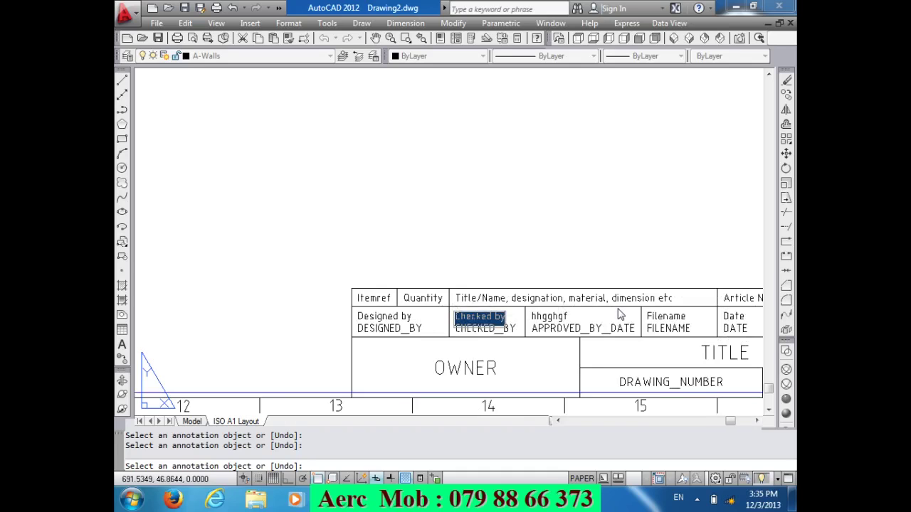
scroll(542, 306, down, 2)
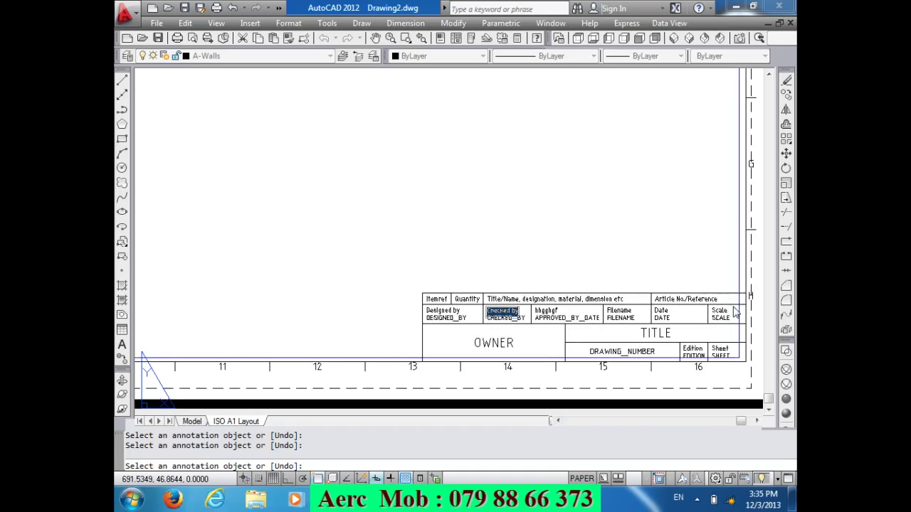
scroll(743, 361, up, 3)
scroll(662, 283, down, 2)
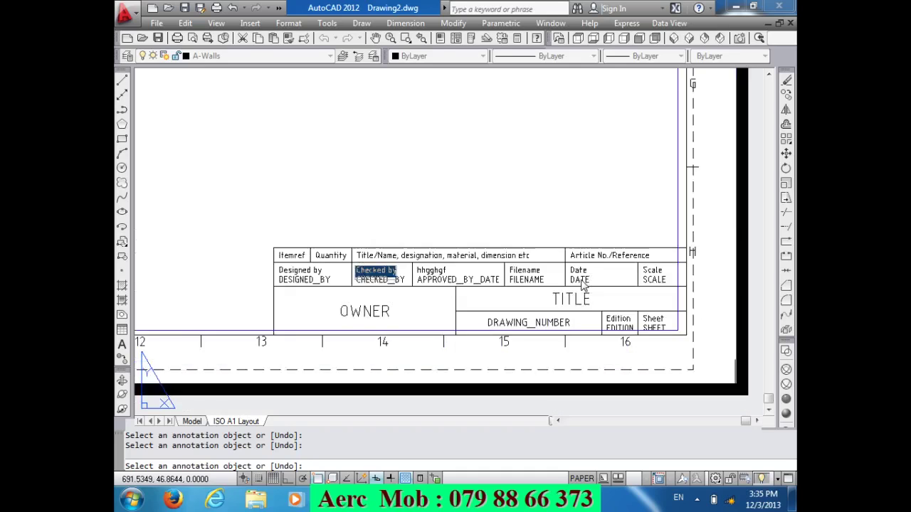
scroll(662, 282, down, 2)
scroll(630, 279, up, 6)
scroll(563, 259, down, 3)
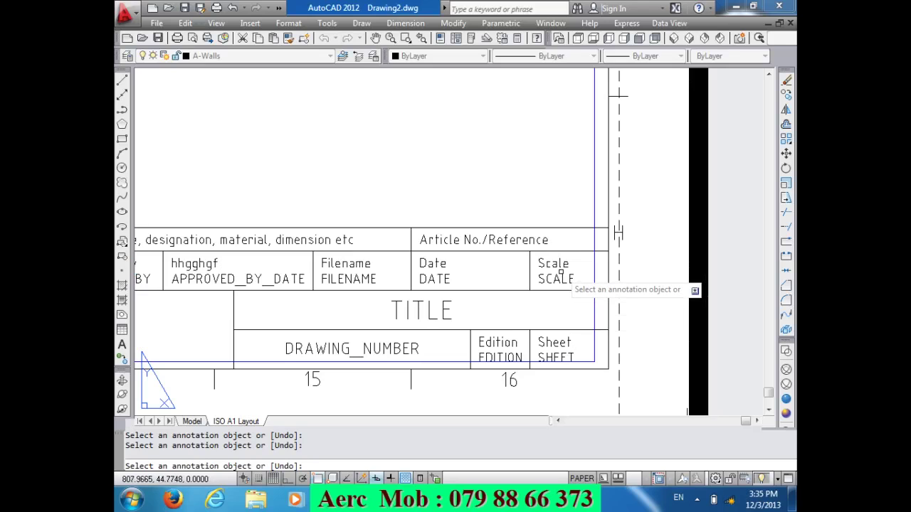
Step: Change the SCALE attribute definition's default from 1:1 to 1:100
click(554, 266)
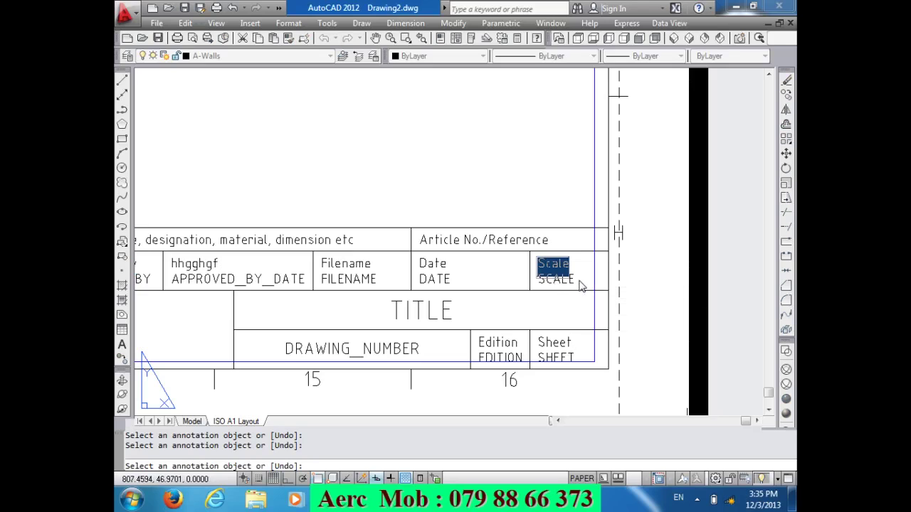
key(Return)
click(556, 280)
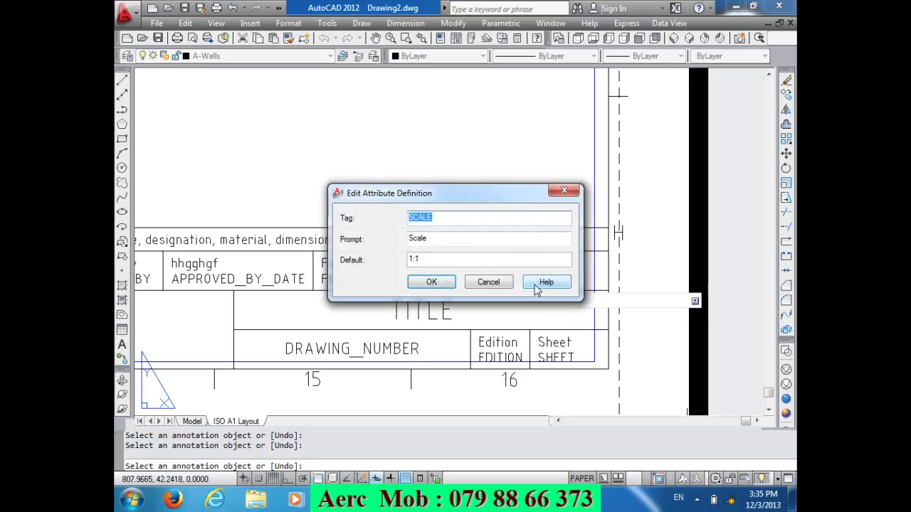
click(446, 261)
text(00)
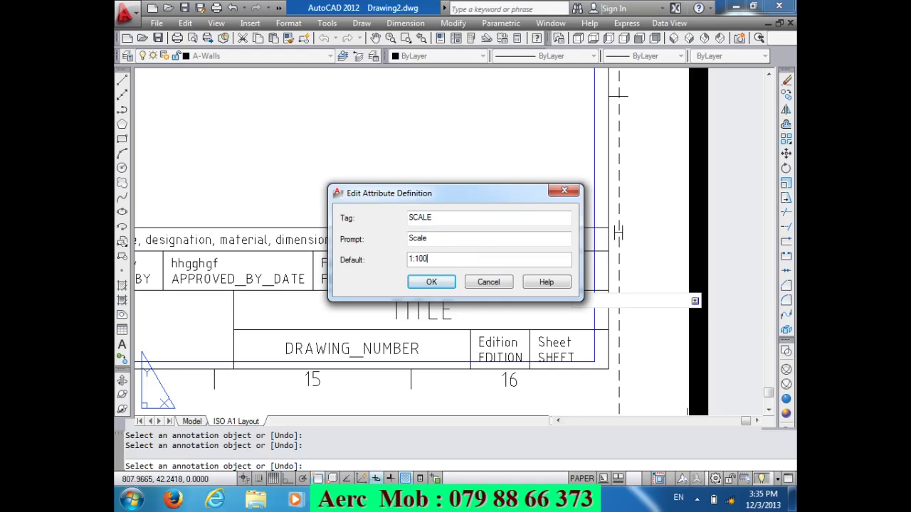
click(430, 284)
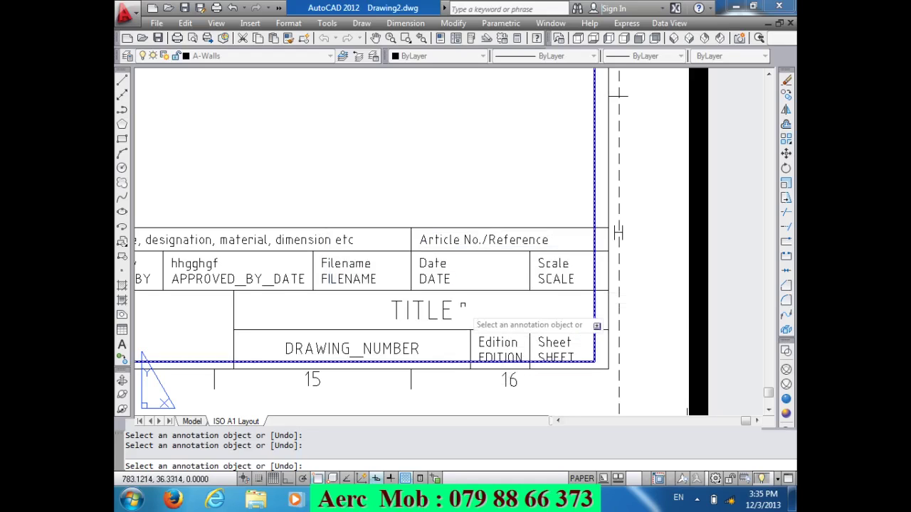
click(561, 291)
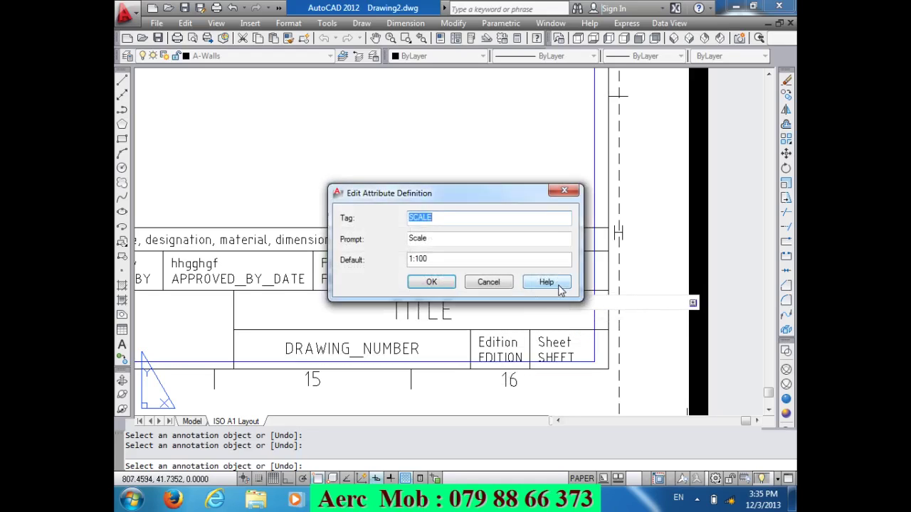
click(431, 283)
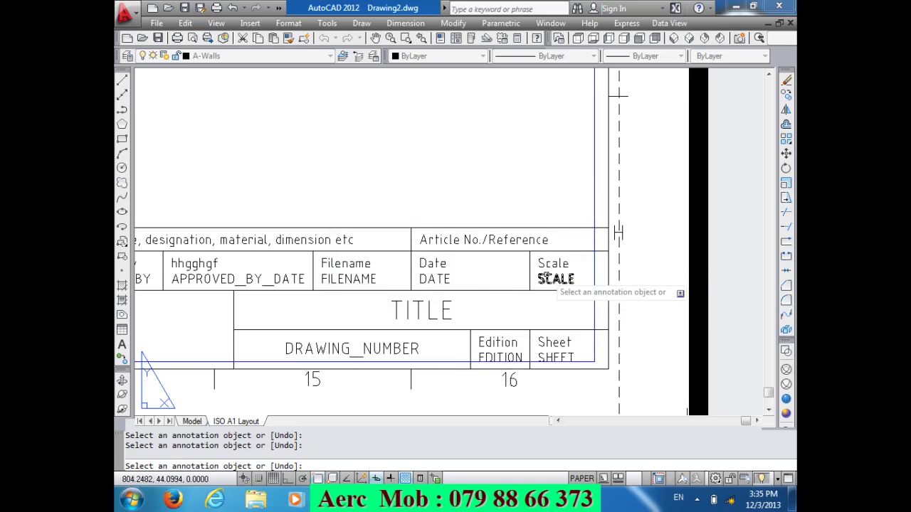
click(546, 278)
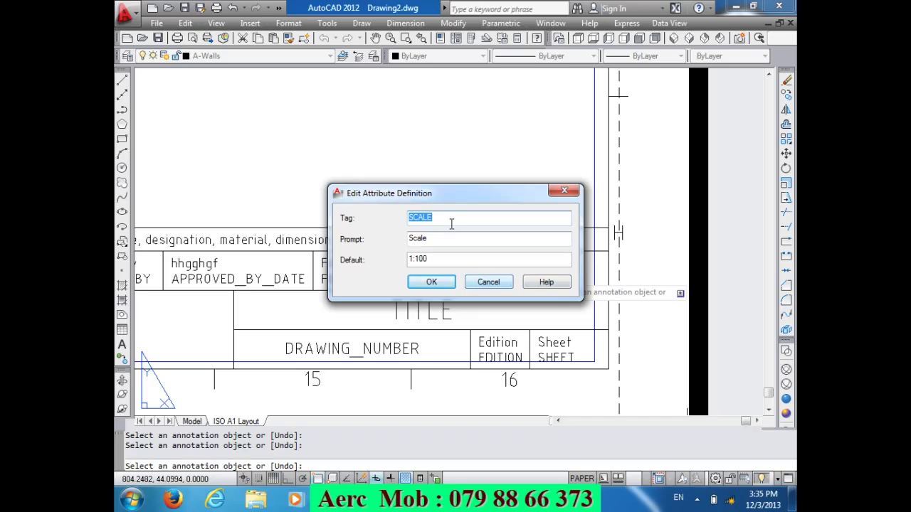
drag(450, 203, 401, 97)
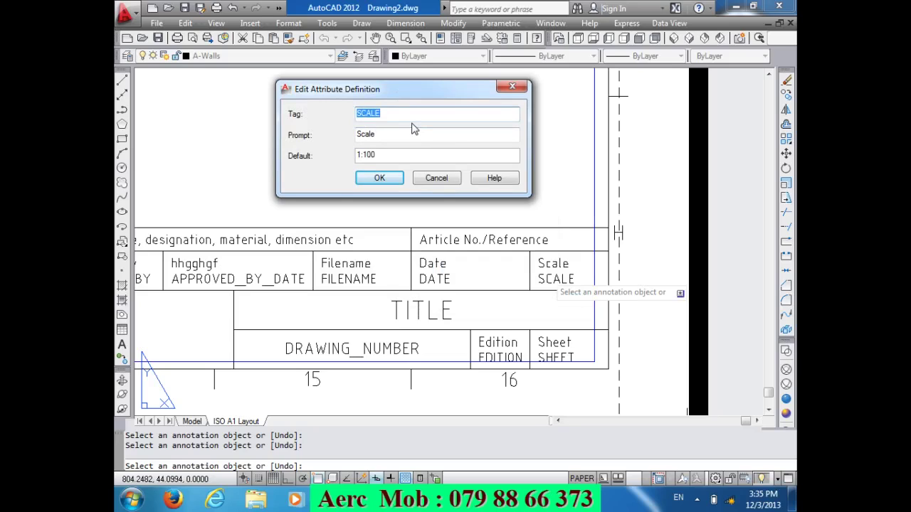
click(439, 178)
scroll(502, 290, down, 5)
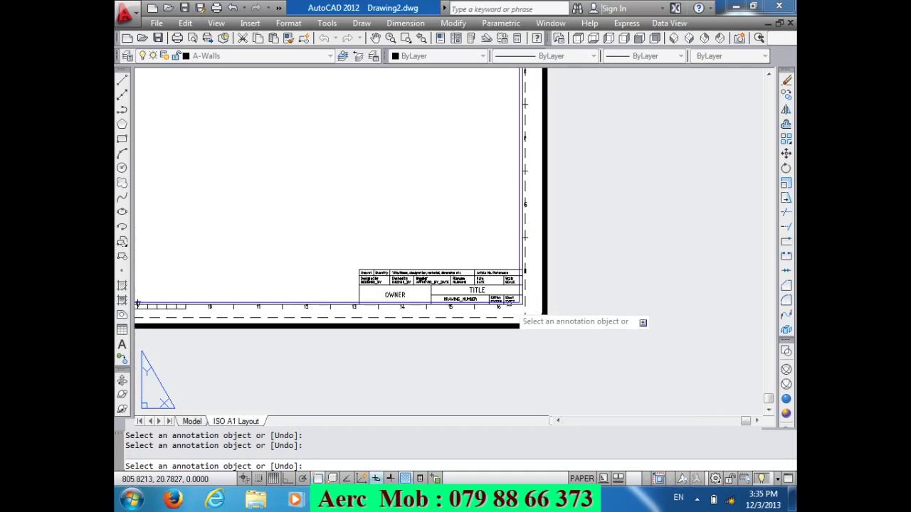
key(Return)
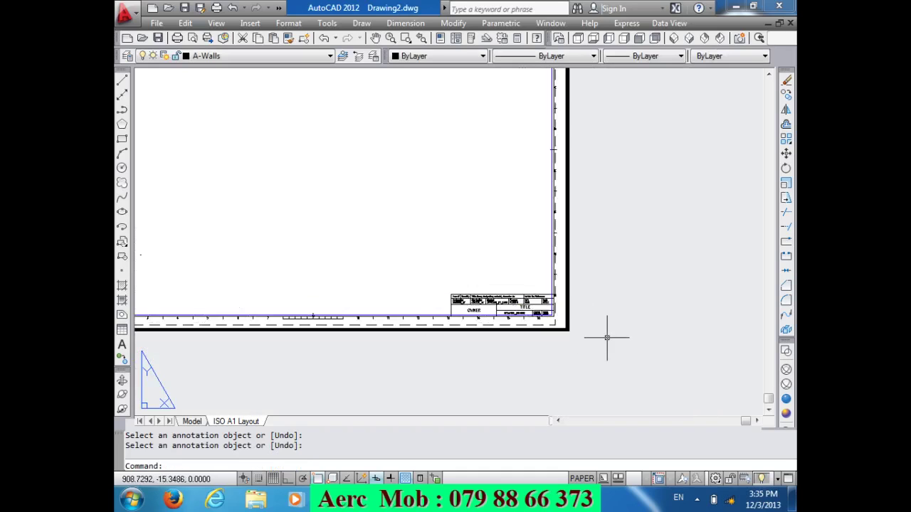
scroll(602, 338, down, 1)
scroll(422, 235, up, 1)
scroll(425, 235, down, 1)
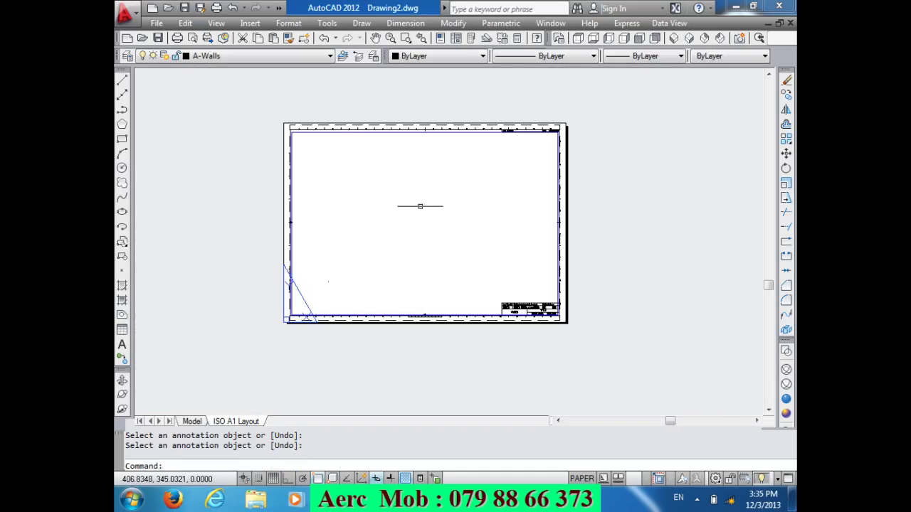
scroll(399, 147, up, 1)
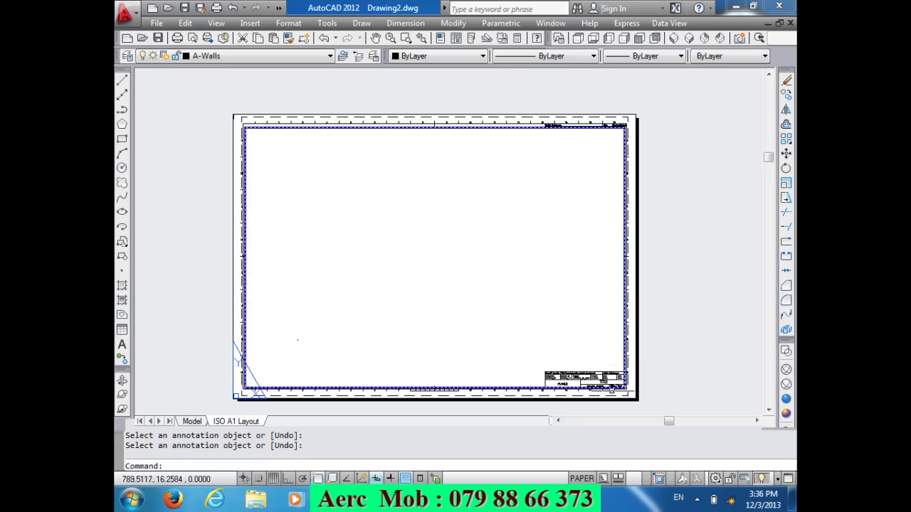
scroll(602, 390, up, 5)
scroll(564, 359, up, 3)
scroll(507, 302, down, 2)
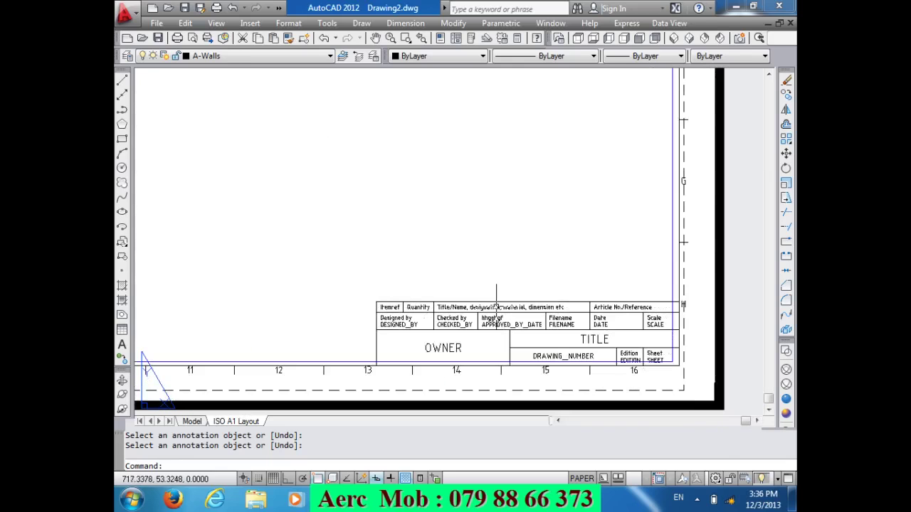
click(504, 301)
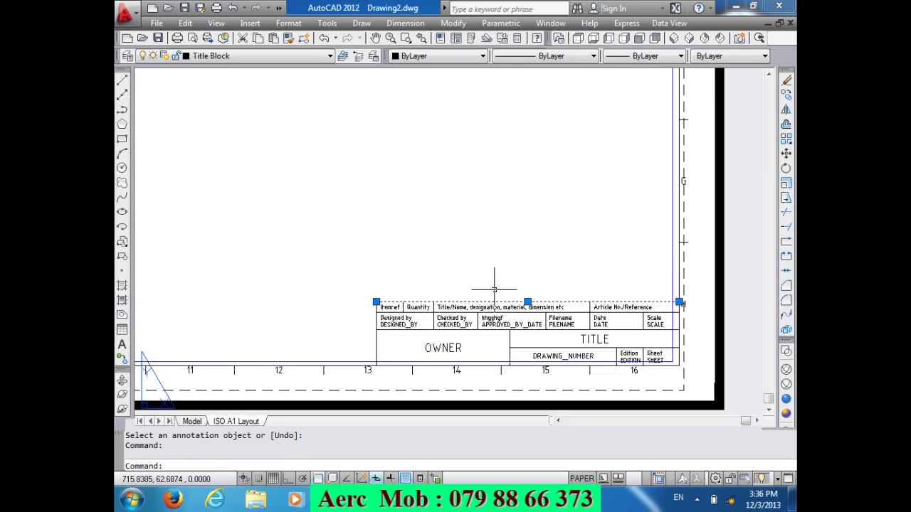
key(Escape)
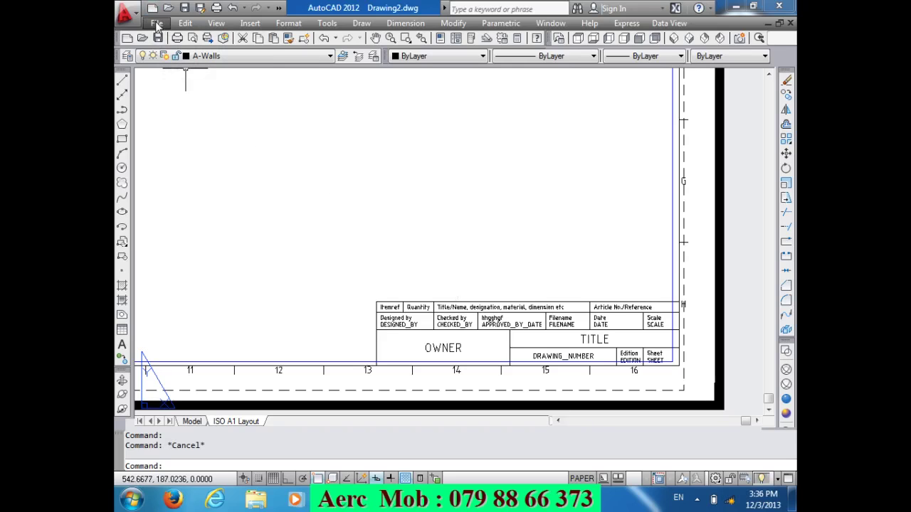
click(143, 38)
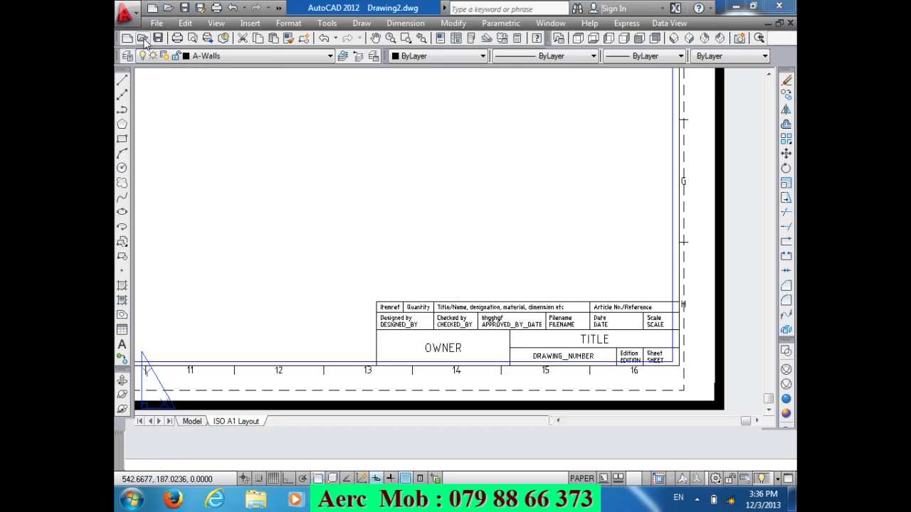
click(366, 248)
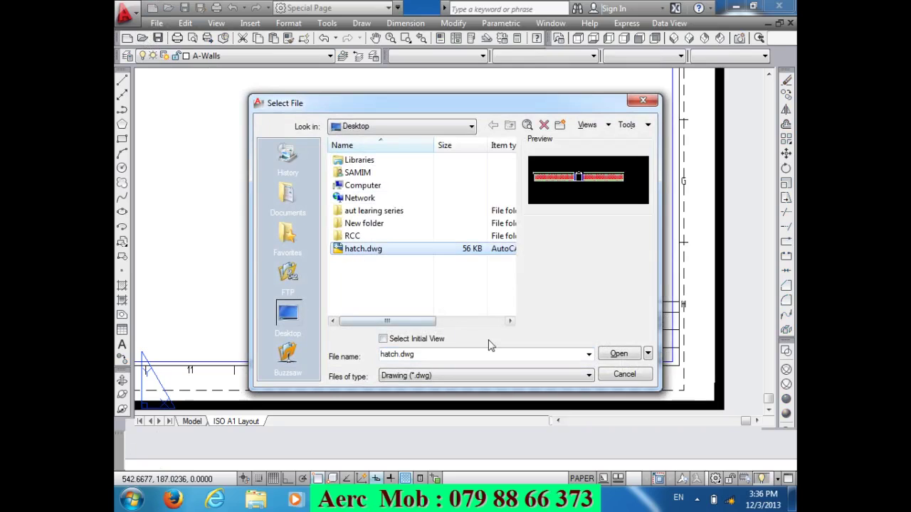
click(619, 353)
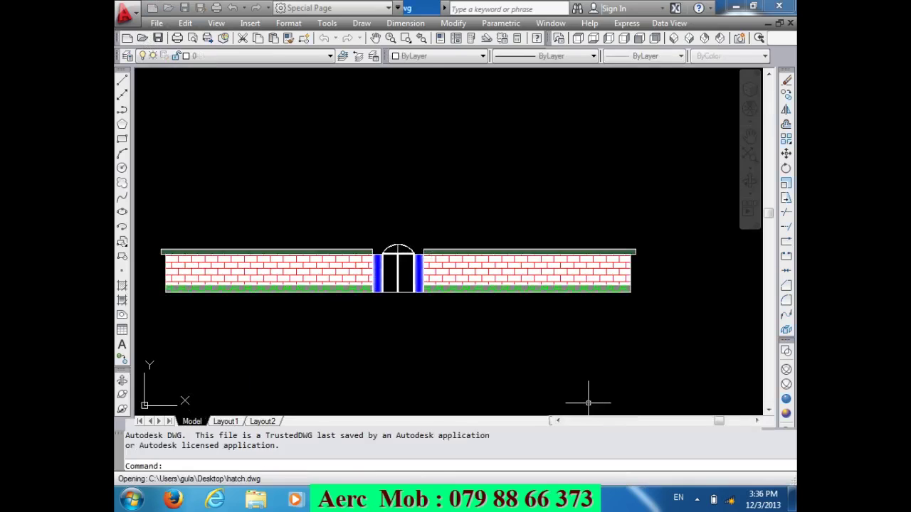
click(160, 39)
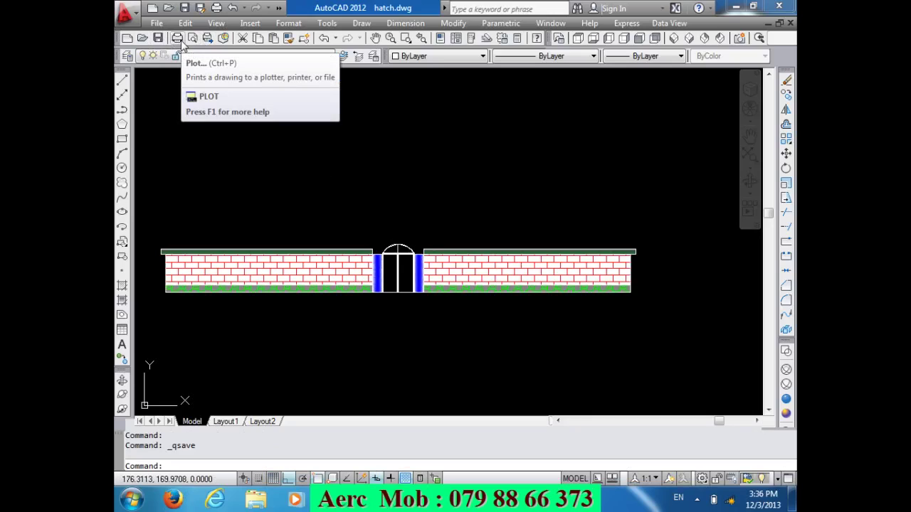
Step: Start a plot using DWG To PDF.pc3 on ISO full bleed A3 paper
click(178, 42)
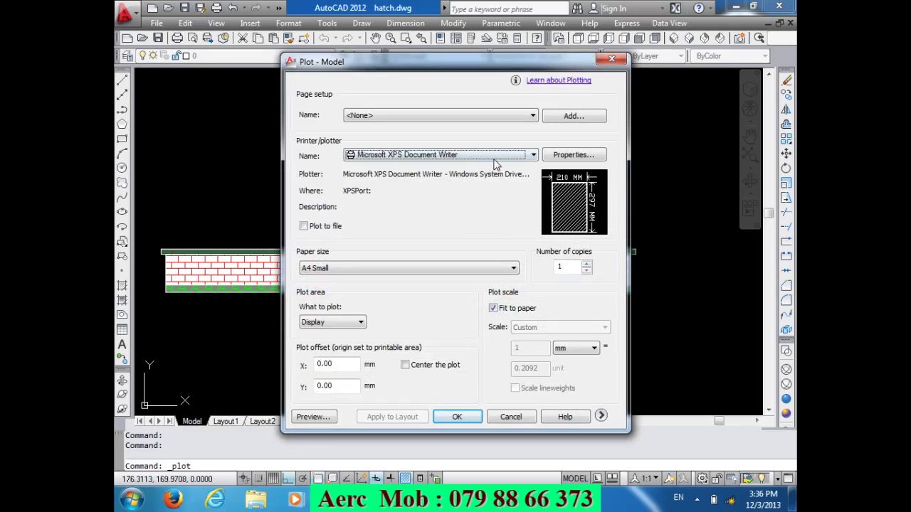
click(456, 155)
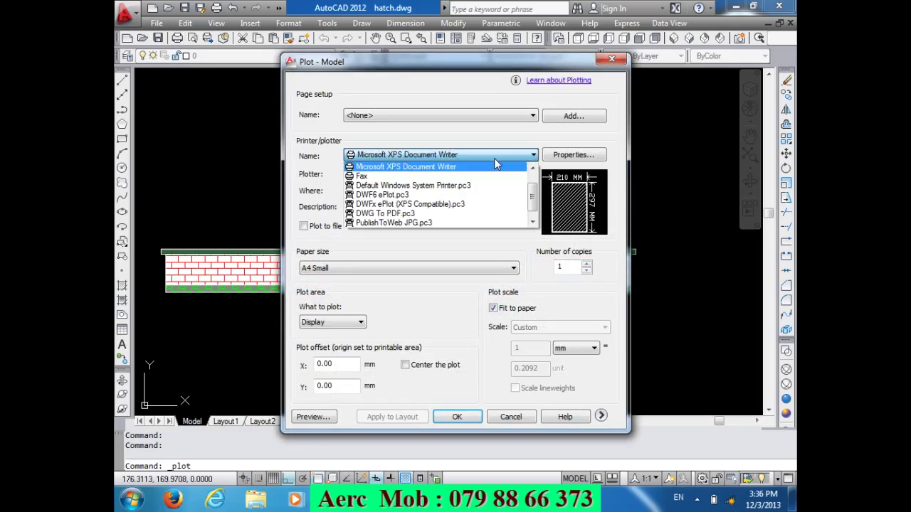
click(385, 214)
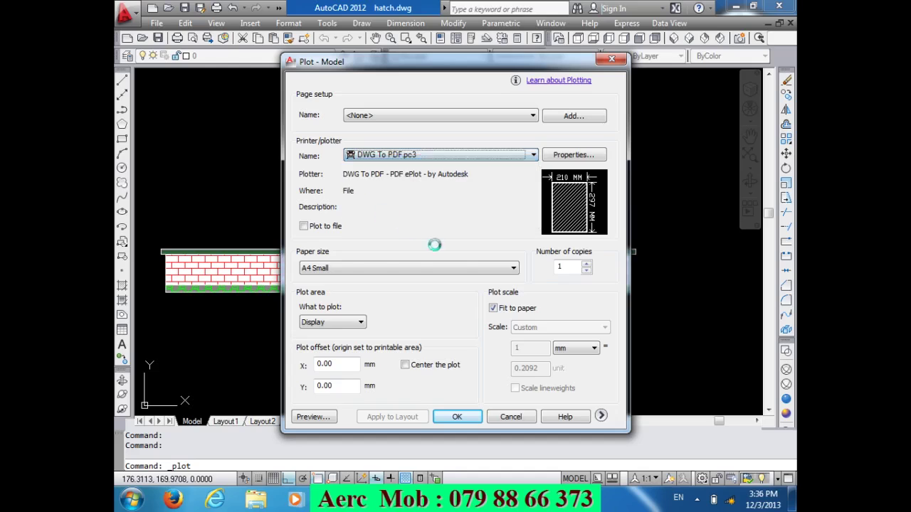
click(408, 271)
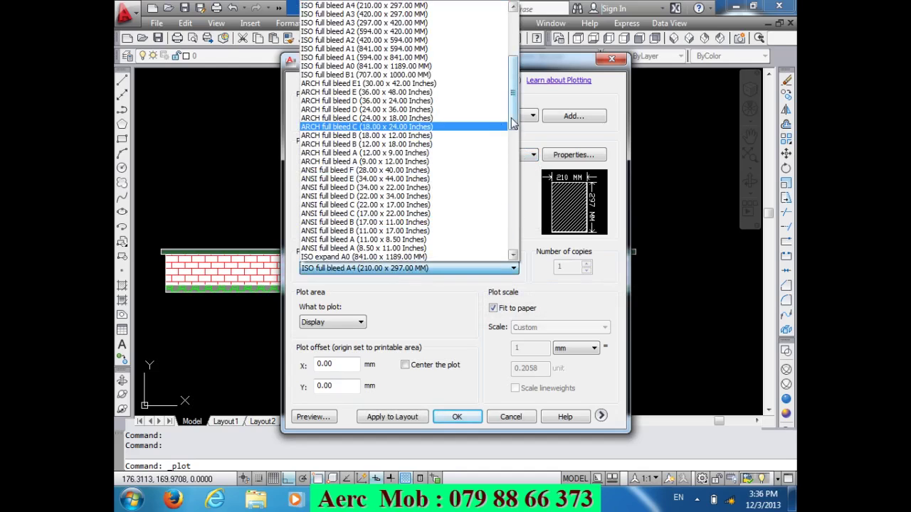
drag(513, 123, 517, 61)
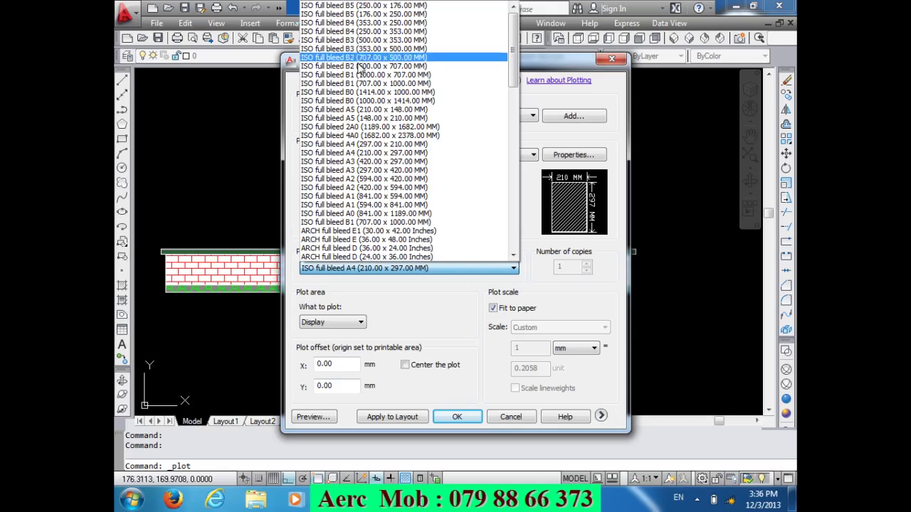
click(363, 162)
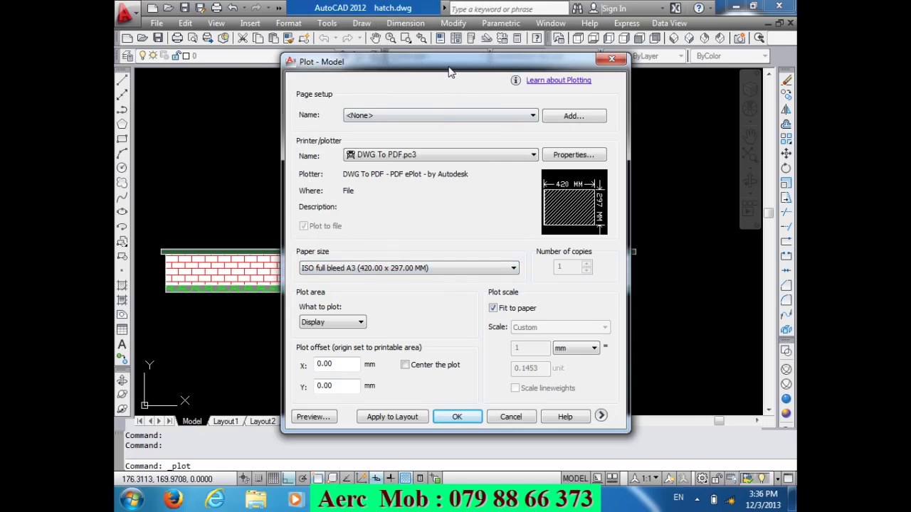
drag(448, 72, 488, 57)
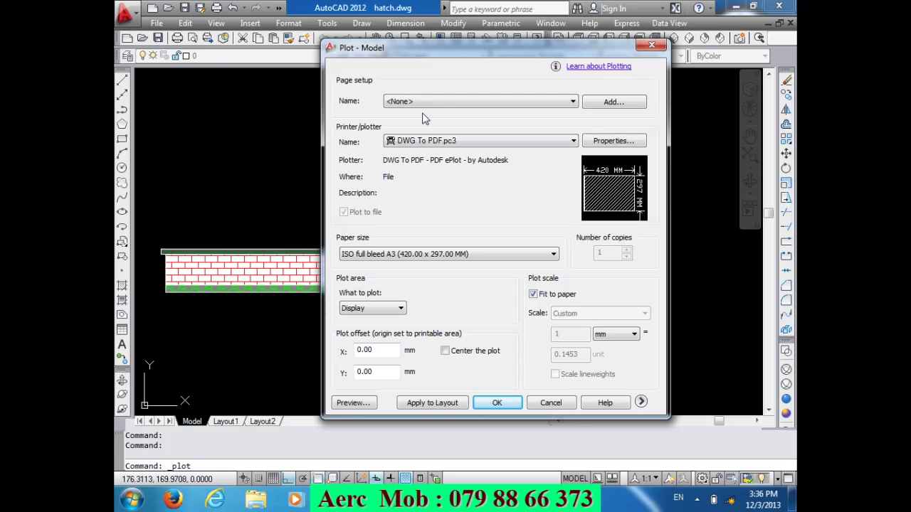
drag(444, 57, 509, 63)
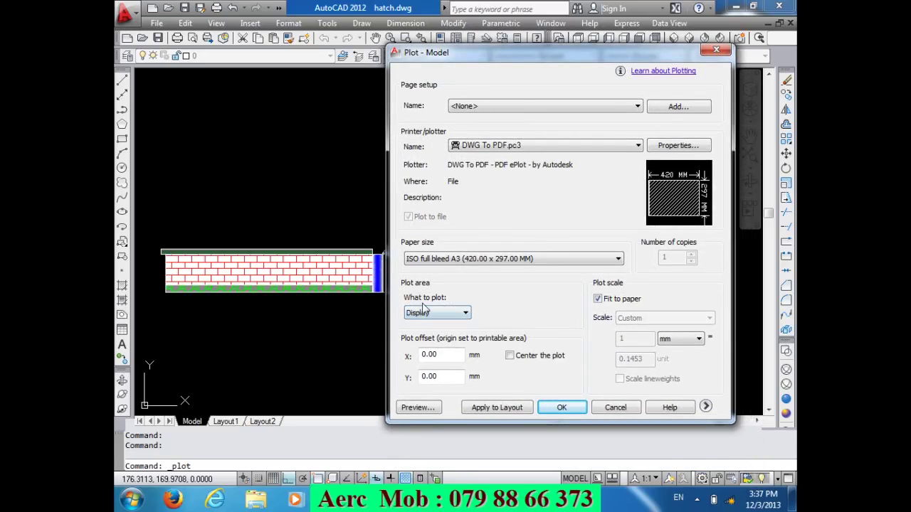
Step: Window the whole wall, centre the plot, and save hatch-Model.pdf to the Desktop
click(449, 316)
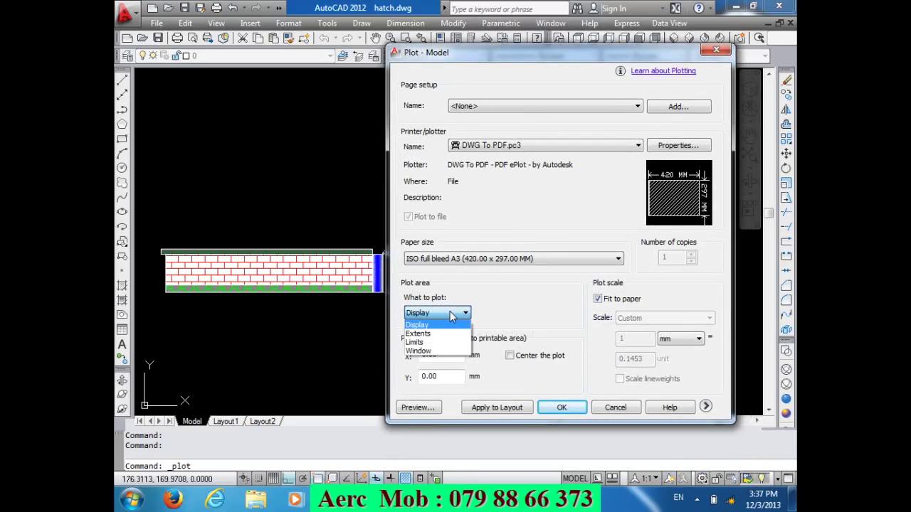
click(424, 348)
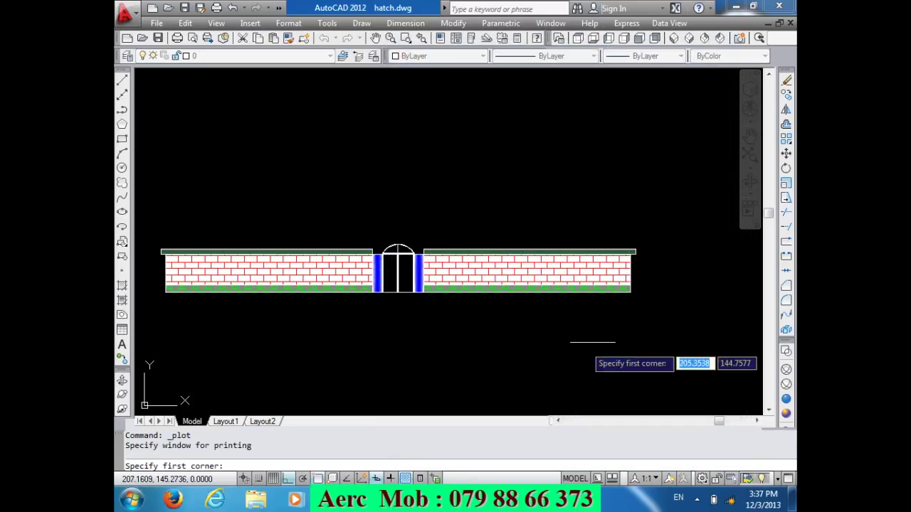
click(668, 308)
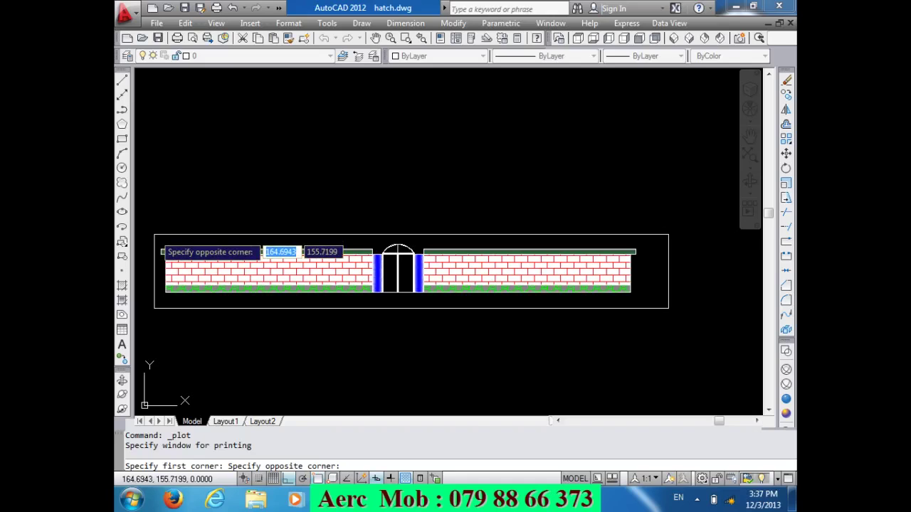
click(155, 233)
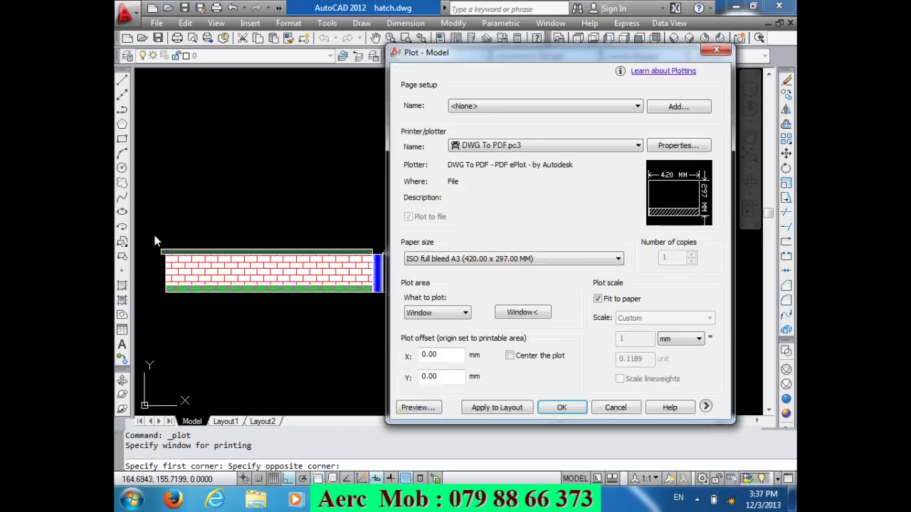
click(512, 358)
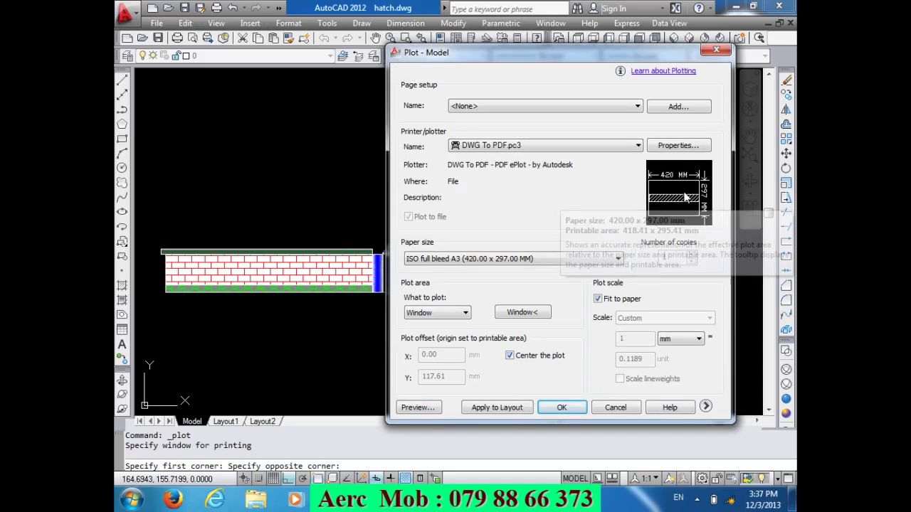
click(562, 407)
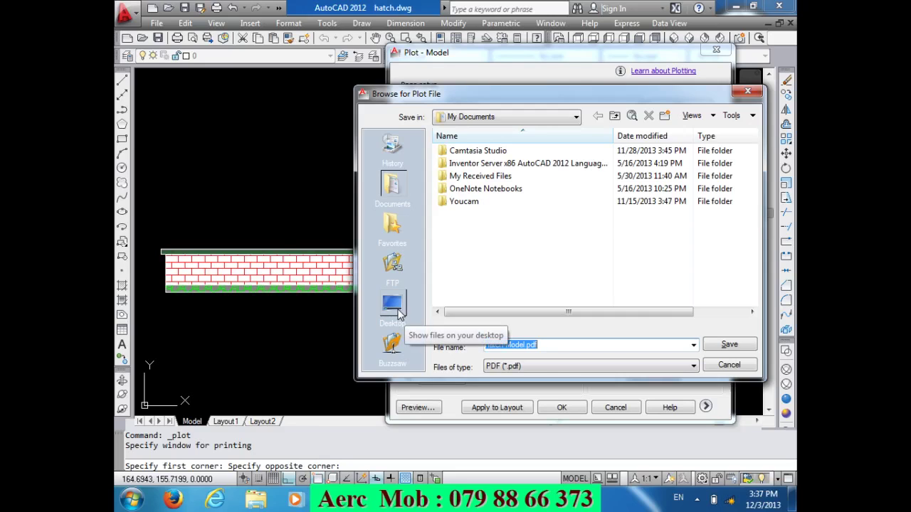
click(393, 306)
click(553, 347)
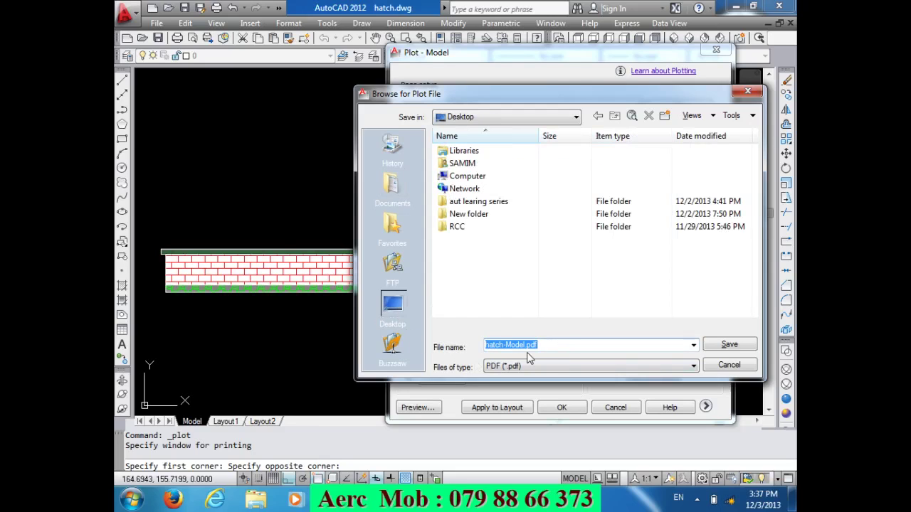
click(729, 347)
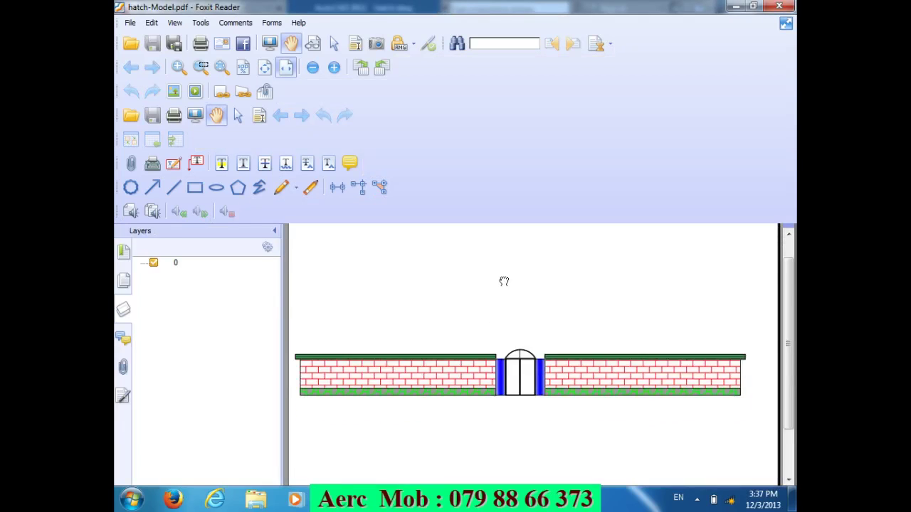
Step: View hatch-Model.pdf in Foxit Reader with toolbars hidden, then close the reader
mouse_move(504, 281)
mouse_down()
mouse_move(494, 262)
mouse_move(509, 316)
mouse_up()
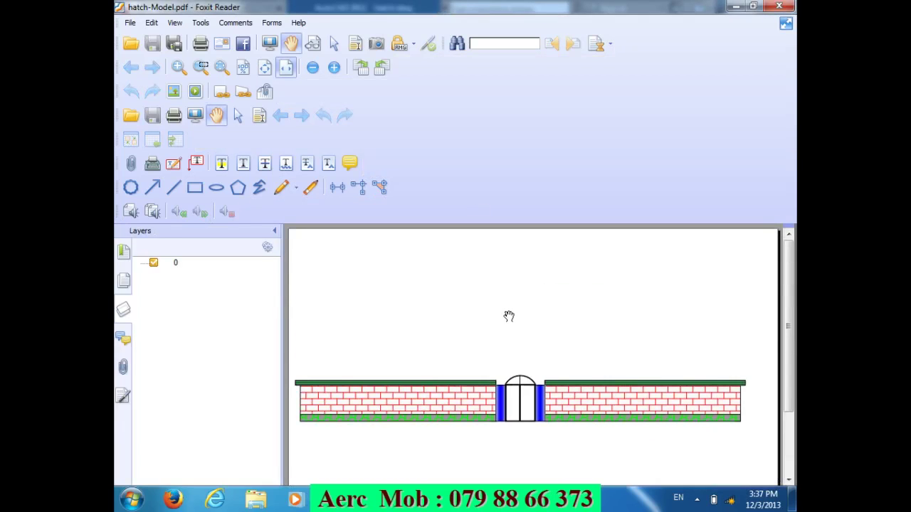
click(785, 26)
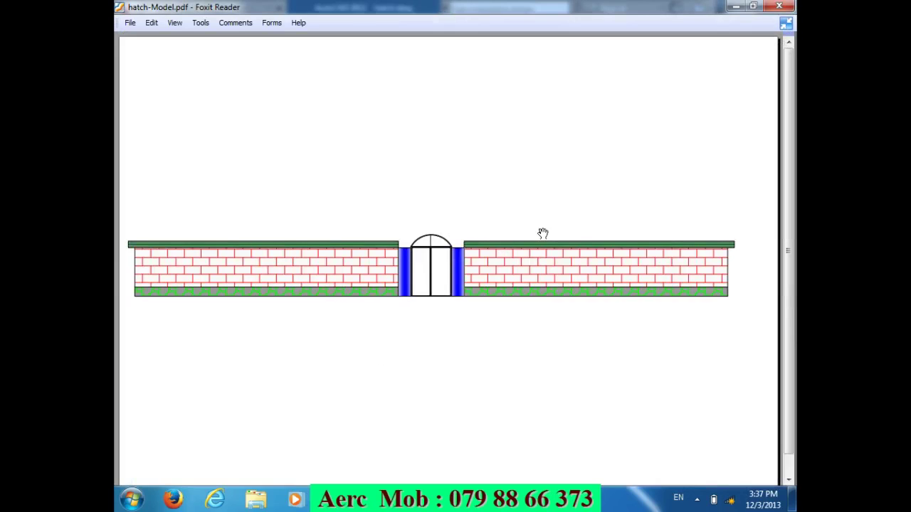
click(779, 7)
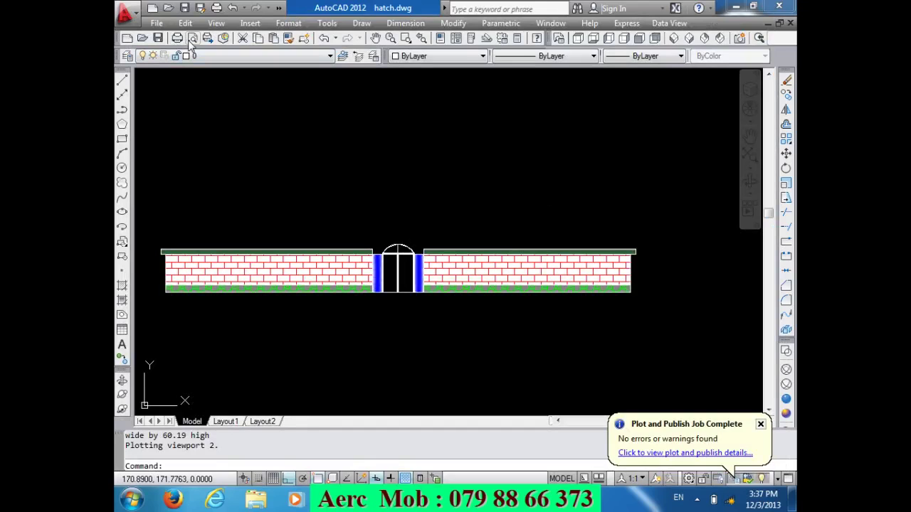
click(225, 421)
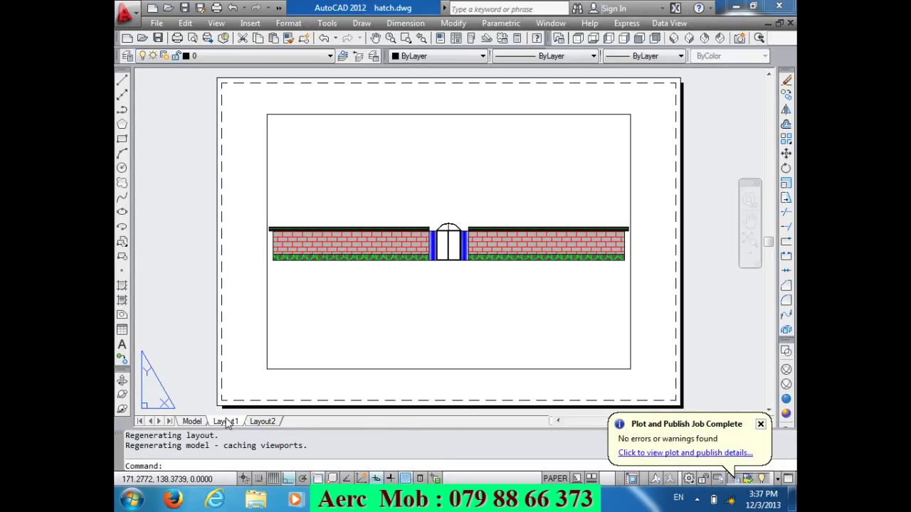
click(192, 421)
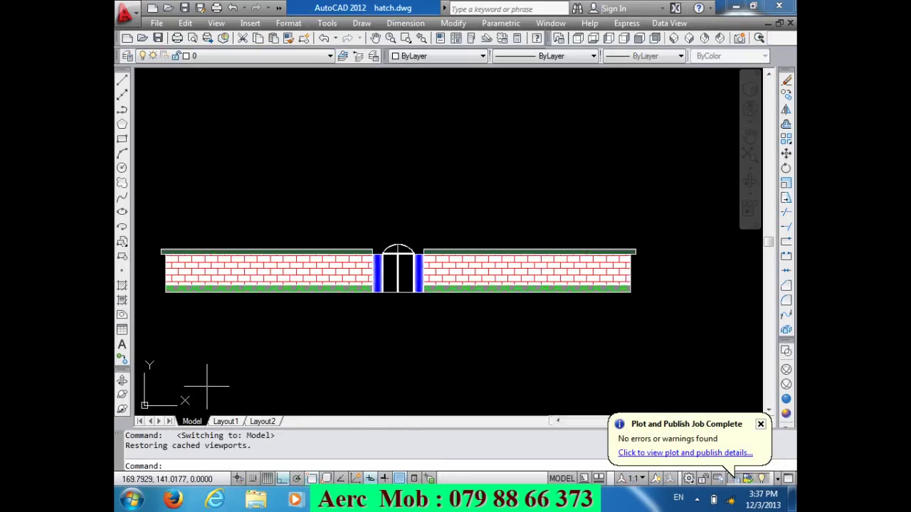
click(207, 39)
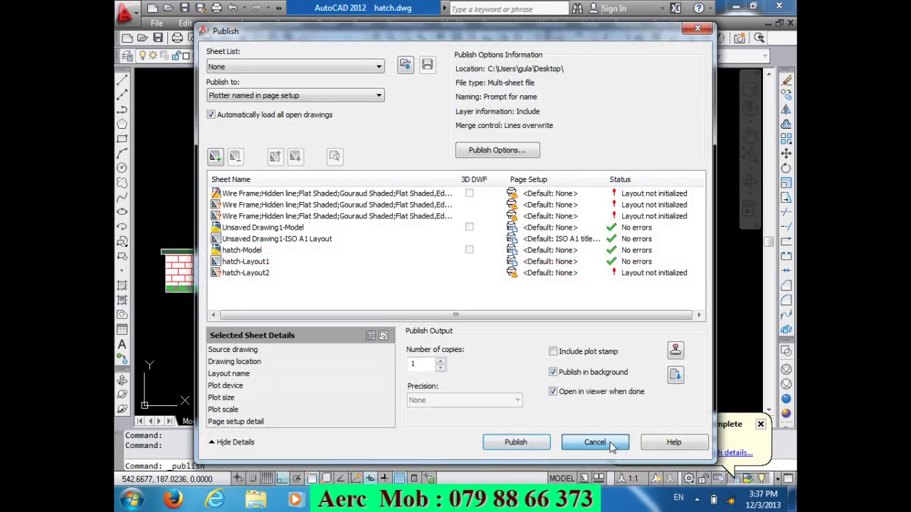
click(595, 442)
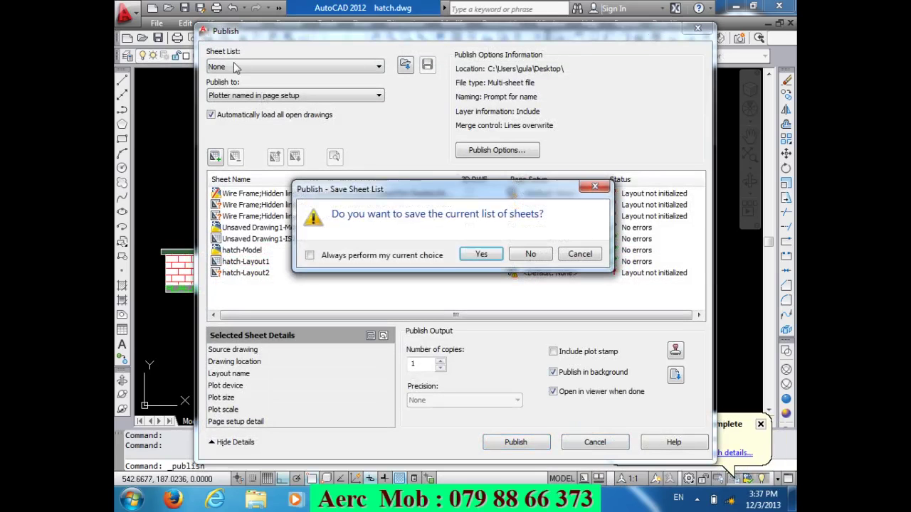
click(529, 253)
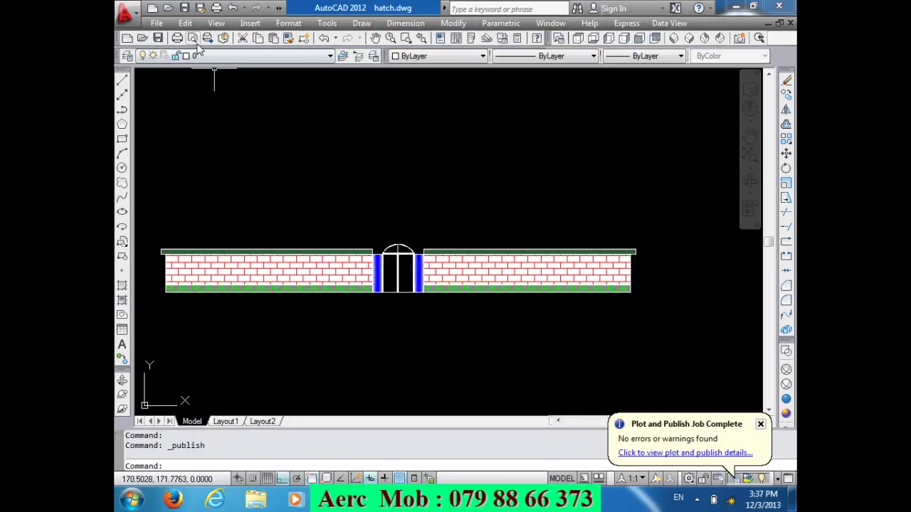
click(192, 38)
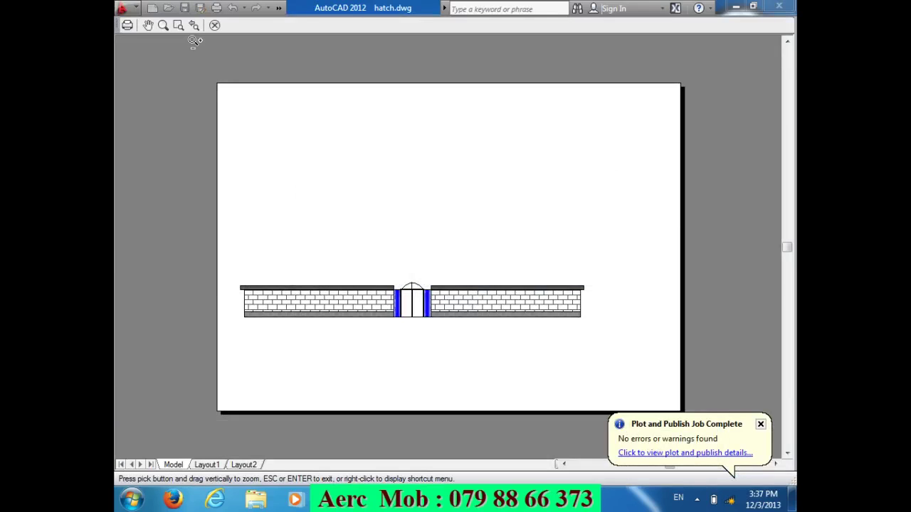
click(215, 26)
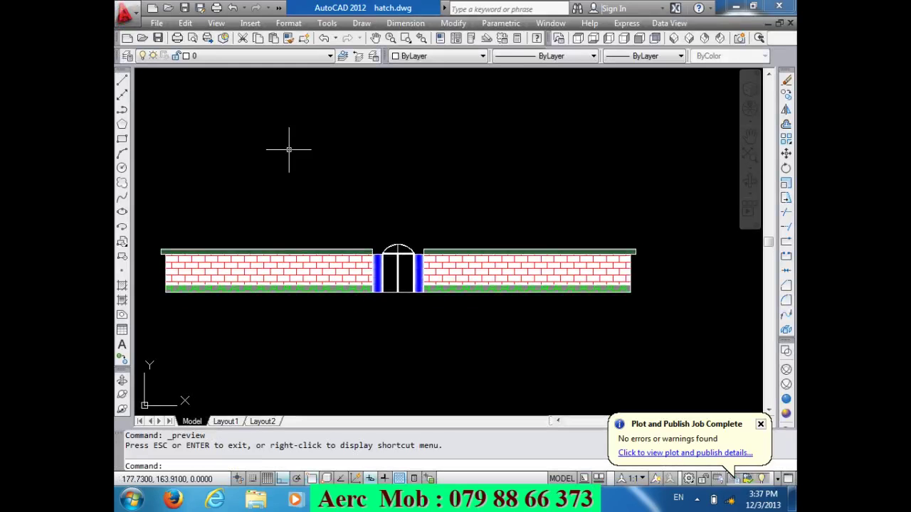
click(193, 40)
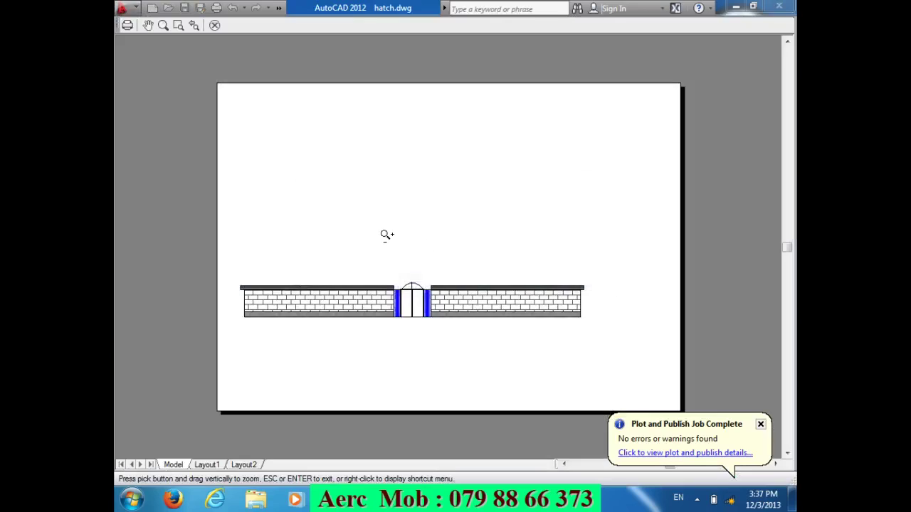
click(214, 26)
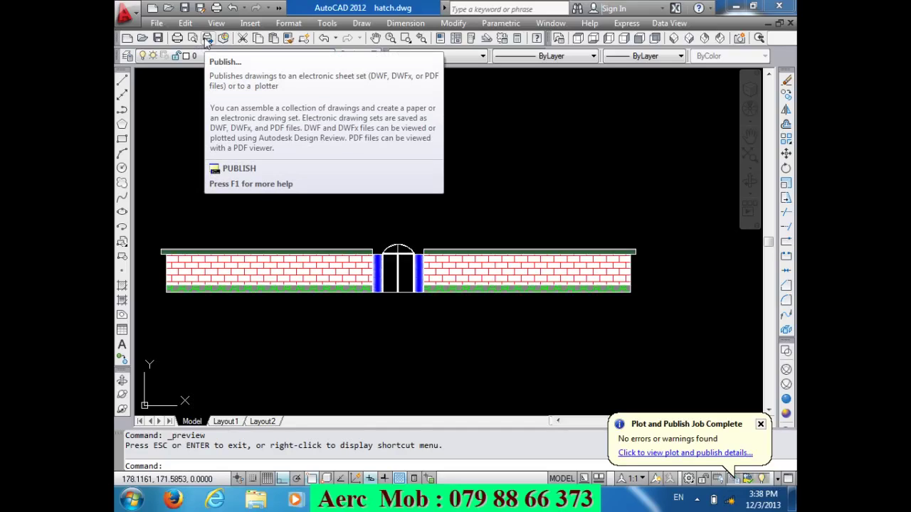
click(208, 38)
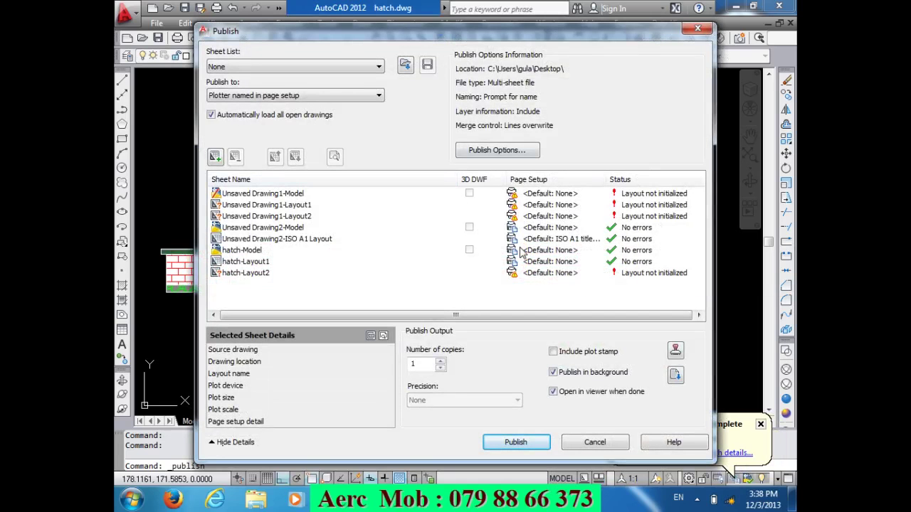
click(616, 445)
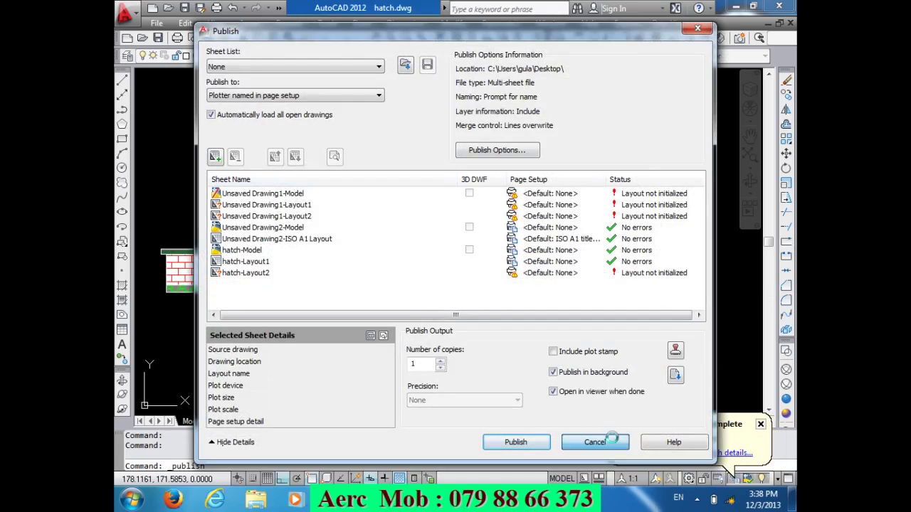
click(529, 254)
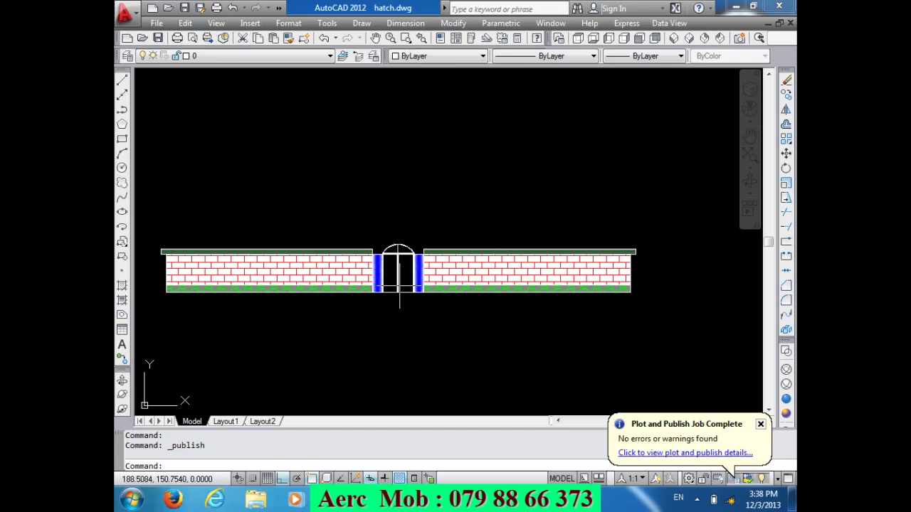
Step: Cut the left wall and door, then undo to restore them
click(411, 350)
click(272, 217)
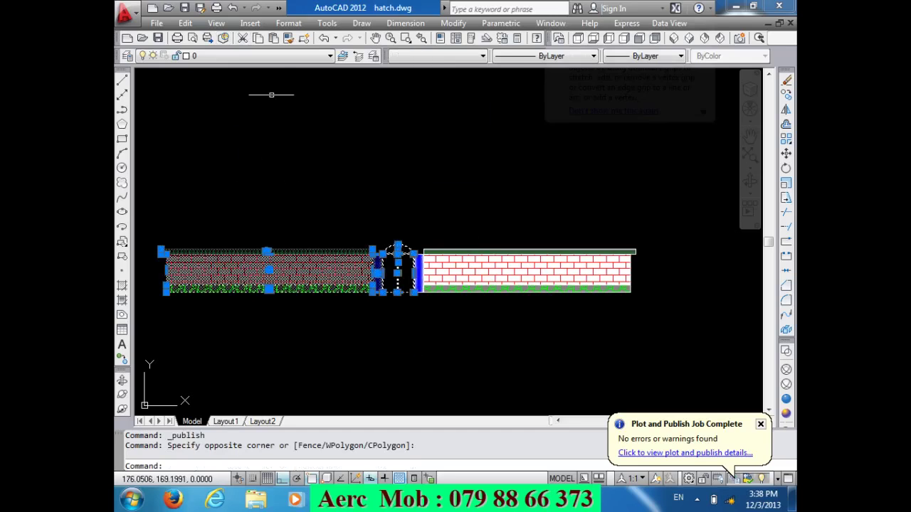
click(243, 38)
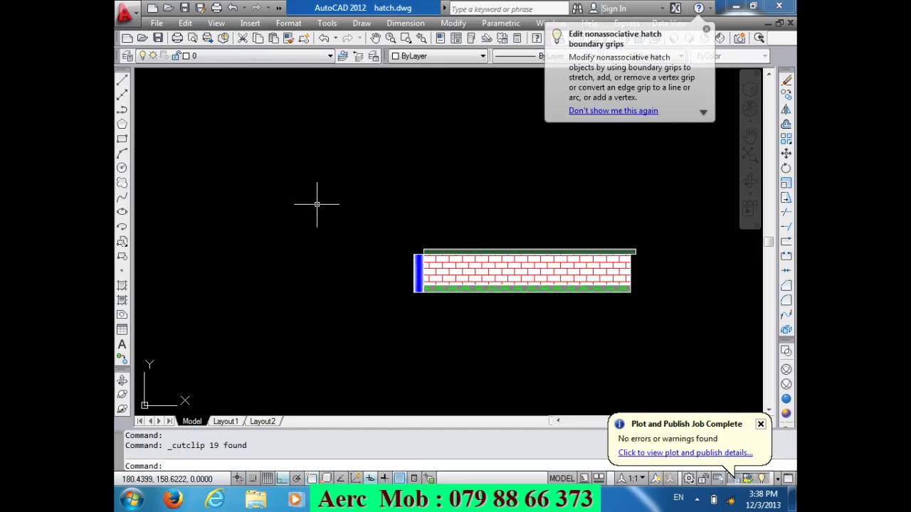
click(324, 38)
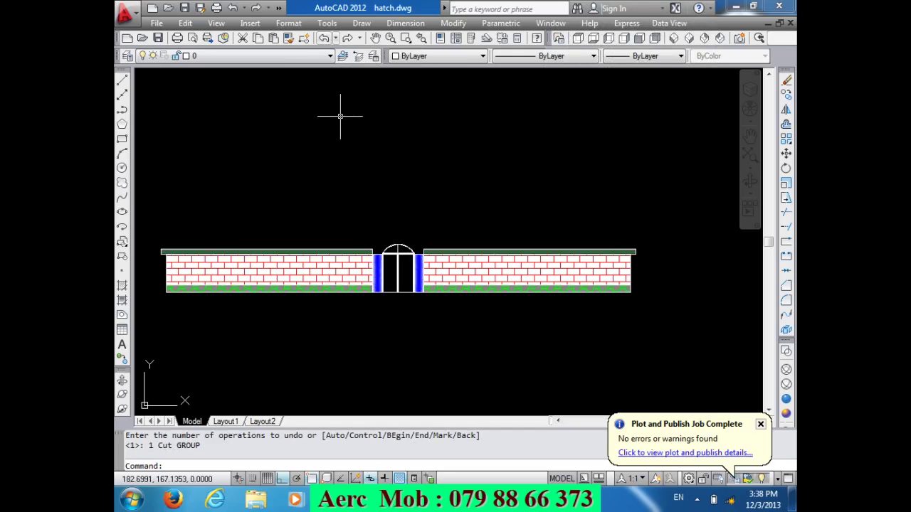
Step: Copy all 27 objects of the brick wall to the clipboard
click(256, 39)
click(672, 346)
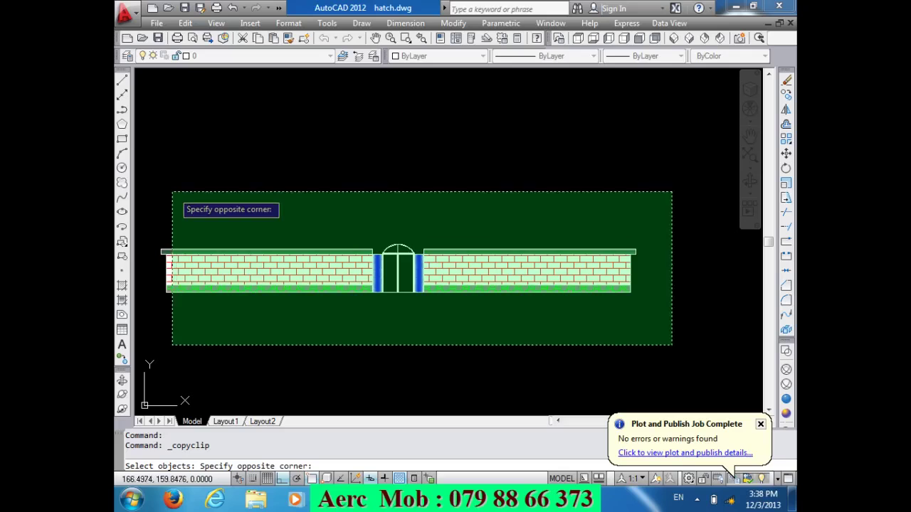
click(145, 183)
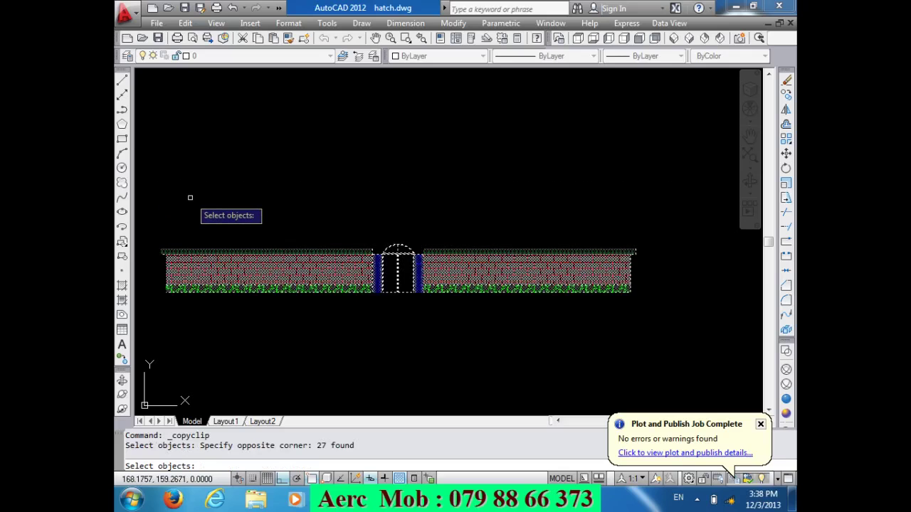
key(Return)
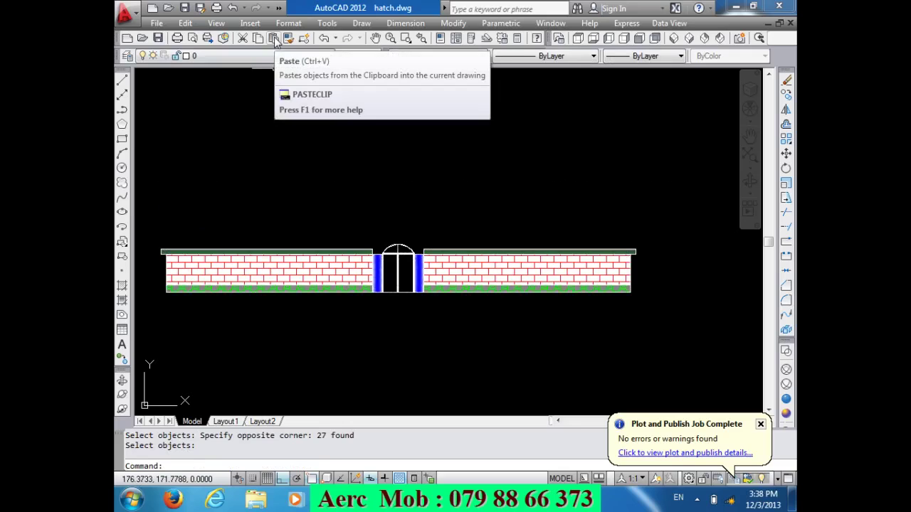
Step: Paste two wall copies, one above the original and one lower right
click(274, 39)
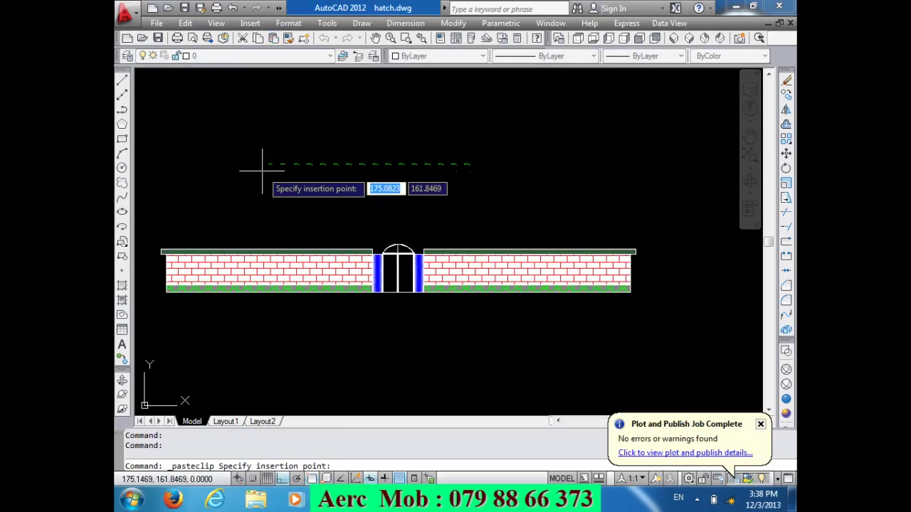
click(309, 169)
scroll(244, 171, down, 2)
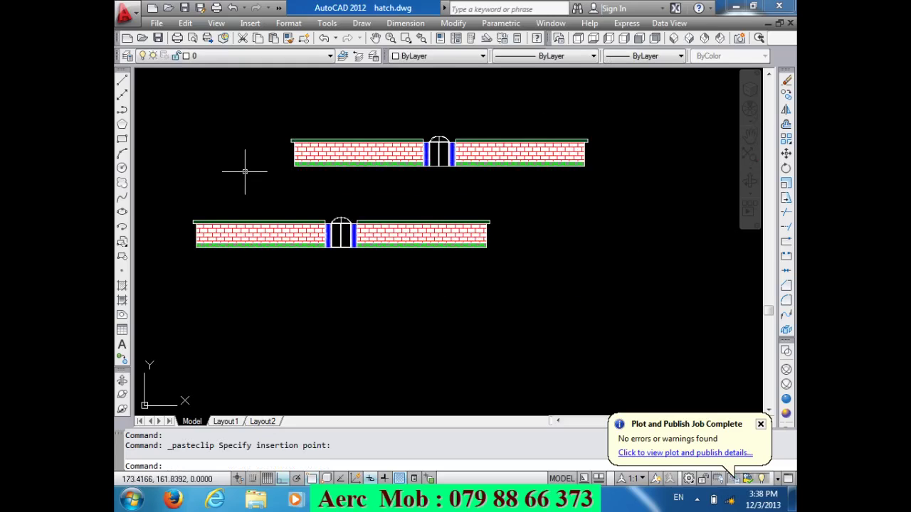
click(275, 41)
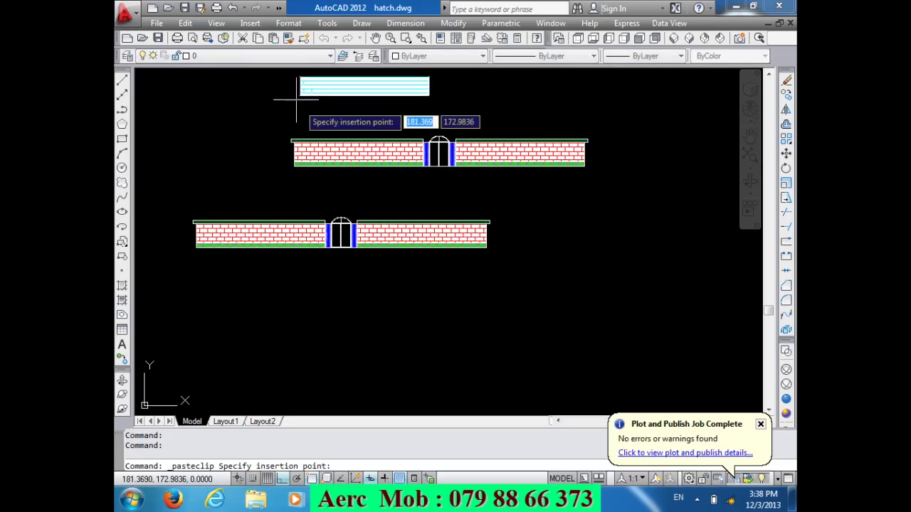
click(447, 311)
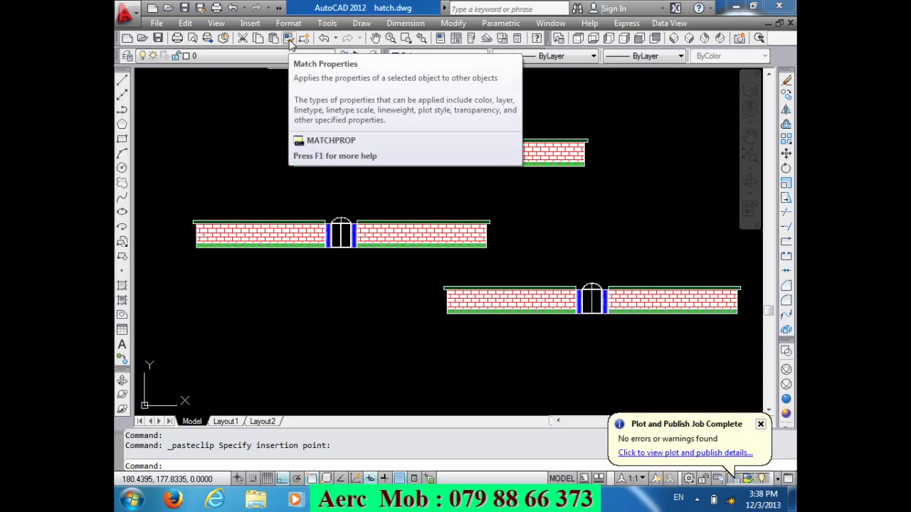
scroll(396, 306, up, 3)
scroll(396, 306, down, 2)
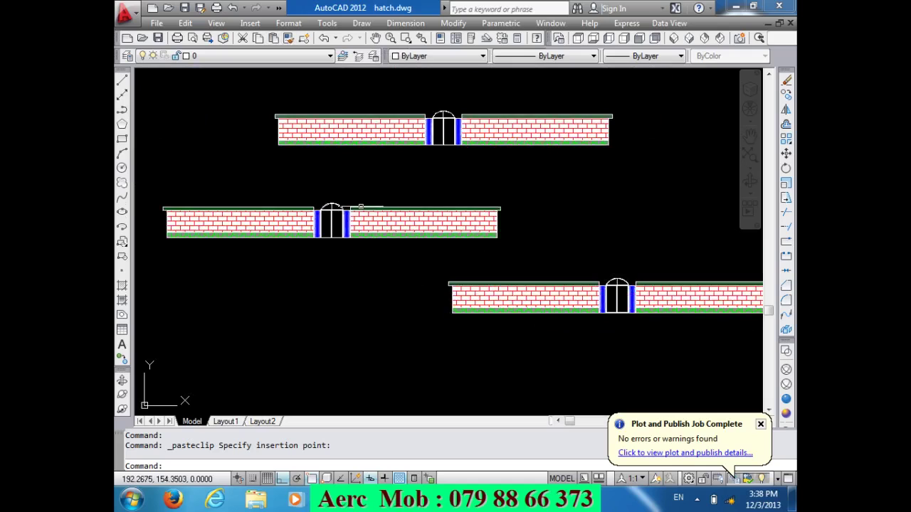
scroll(440, 143, up, 5)
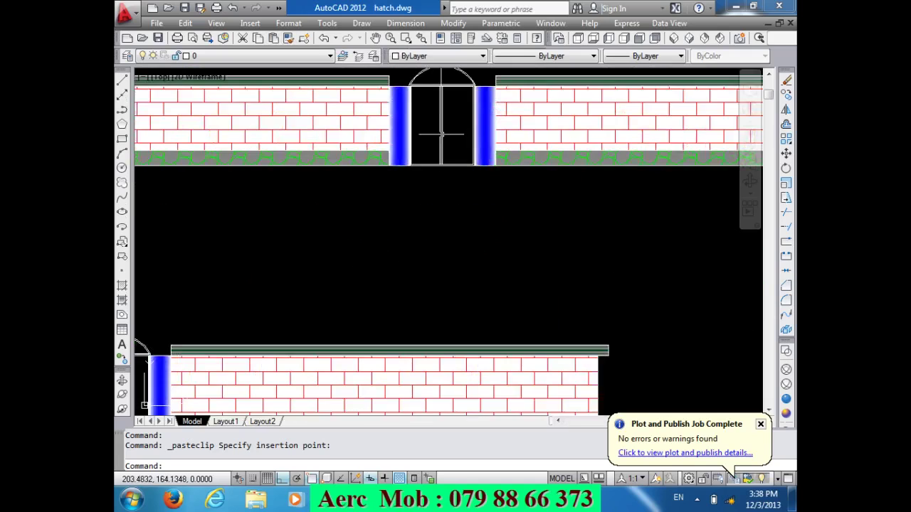
scroll(405, 141, up, 3)
scroll(370, 138, up, 2)
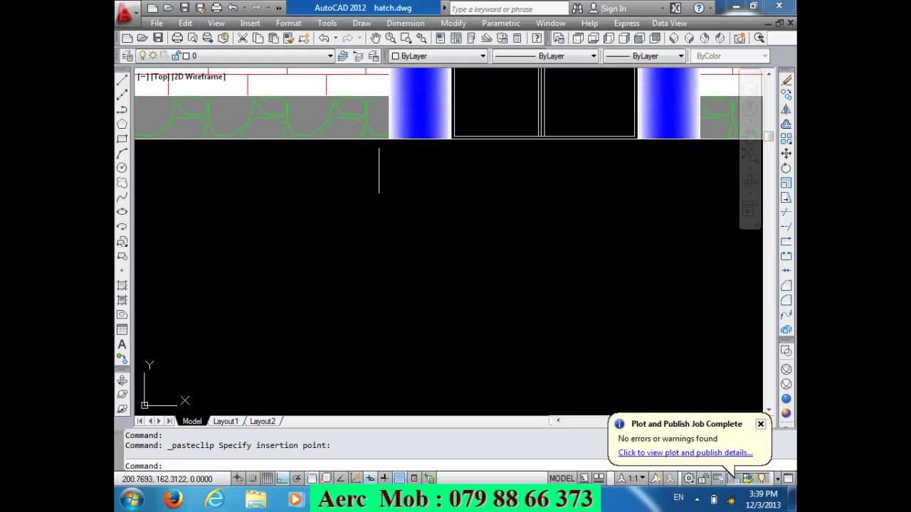
click(291, 40)
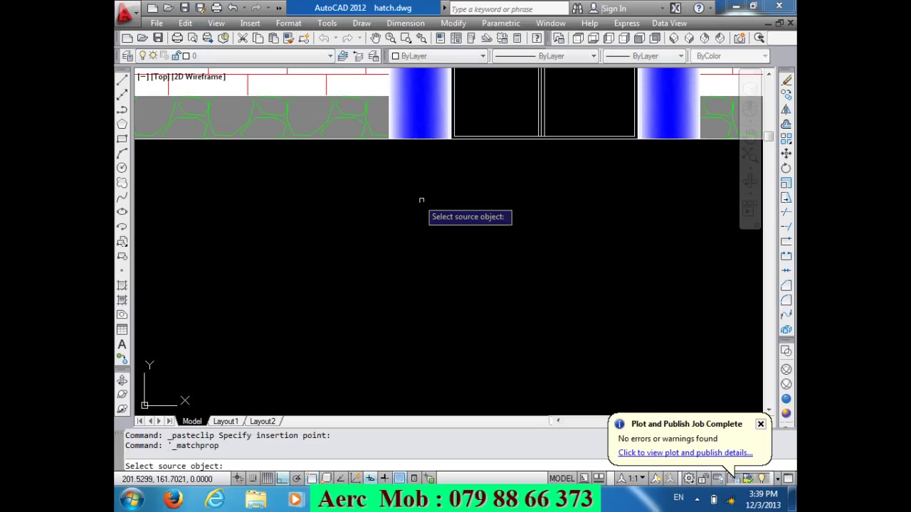
click(507, 138)
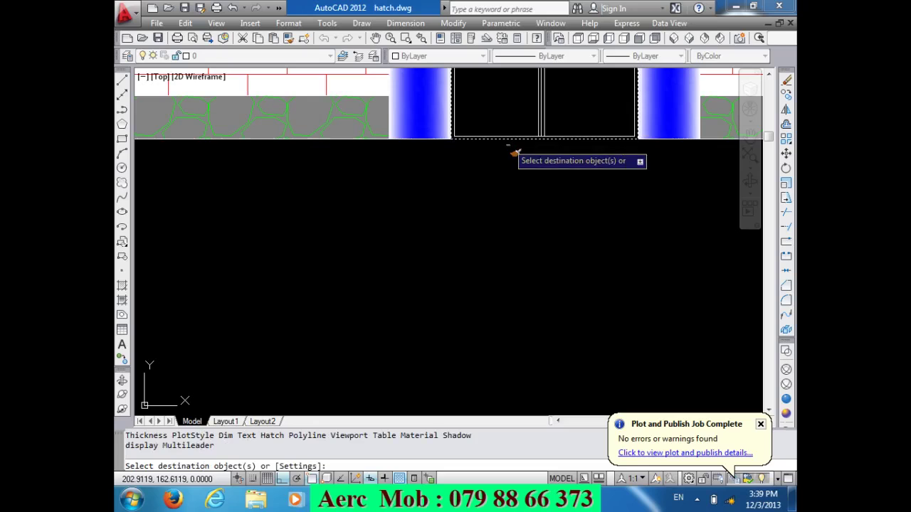
click(341, 131)
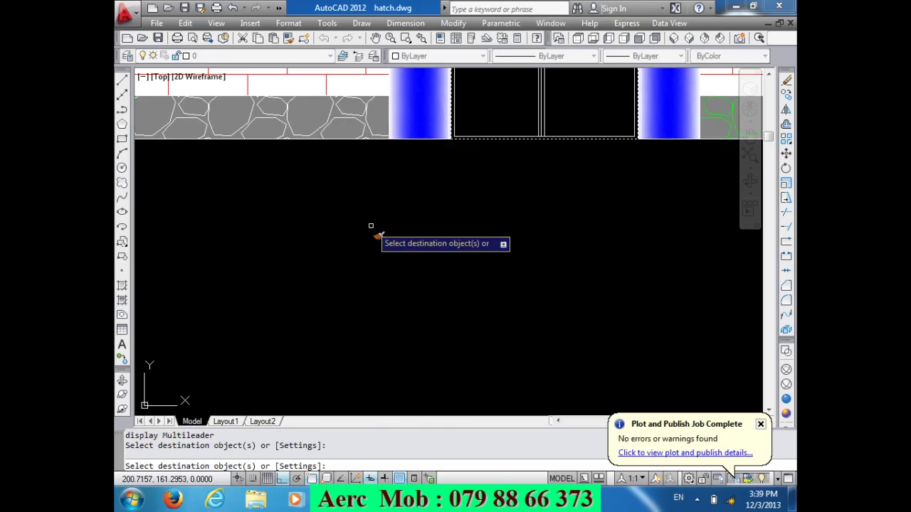
scroll(377, 233, down, 2)
scroll(380, 235, down, 2)
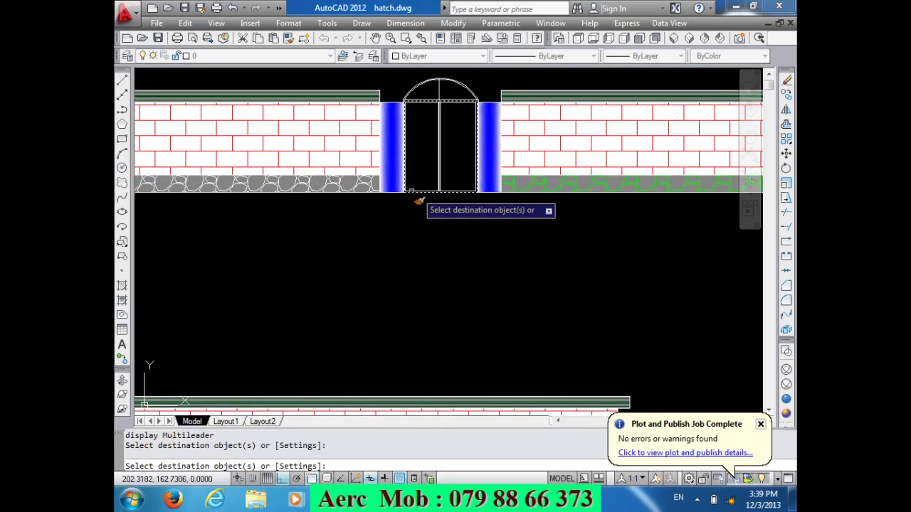
click(364, 152)
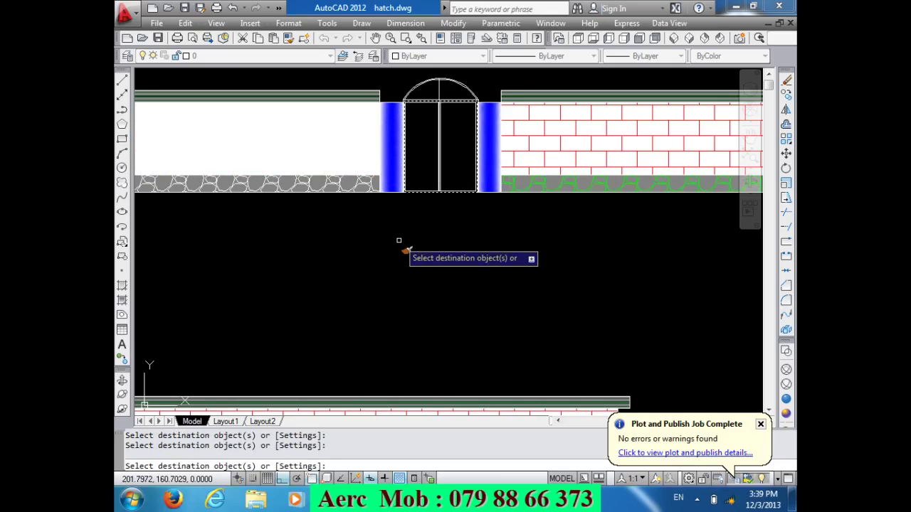
key(Return)
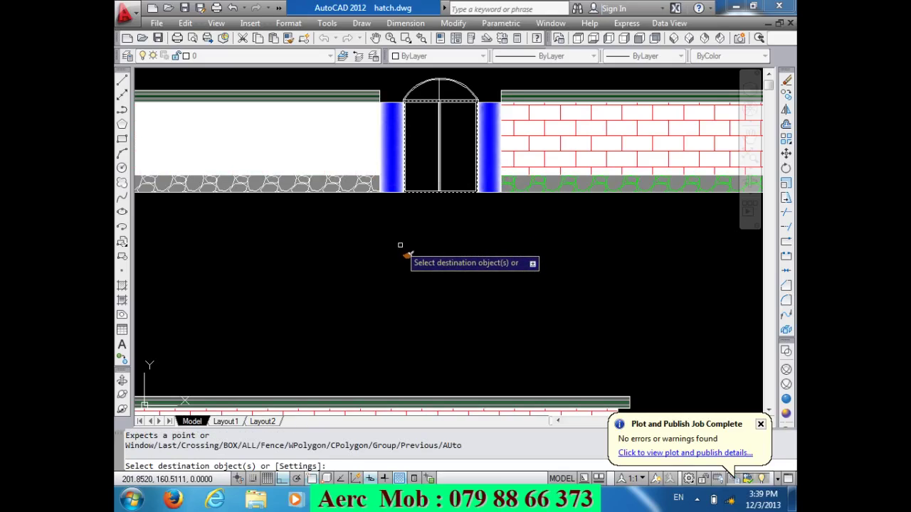
key(Escape)
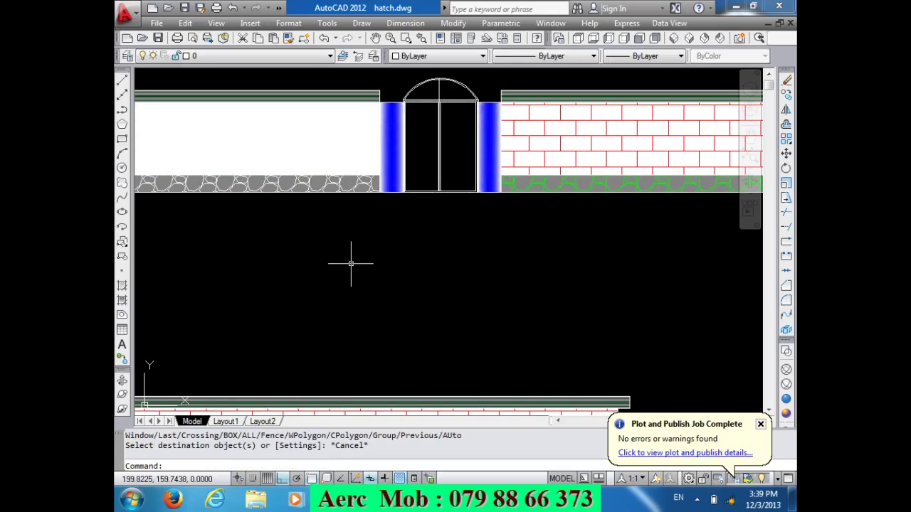
click(323, 40)
click(324, 40)
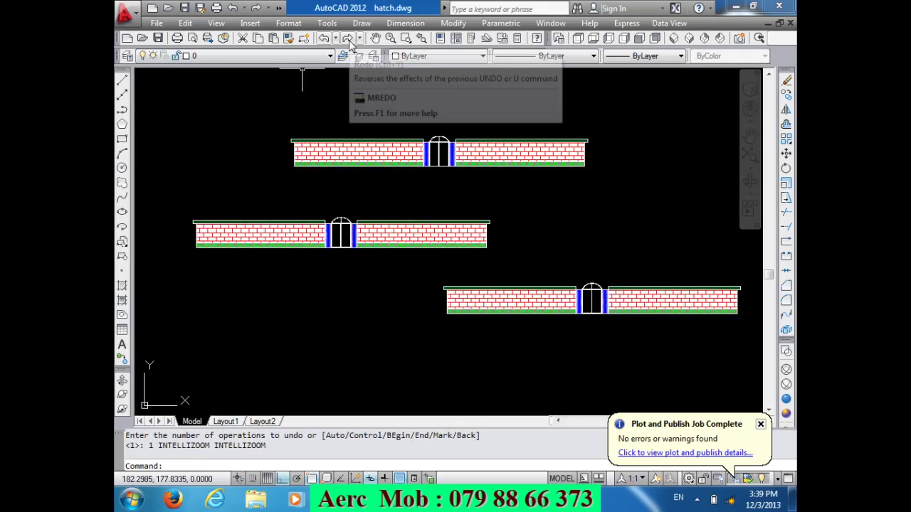
Step: Open the Block Editor on <Current Drawing>, dismissing the missing block name error
click(304, 40)
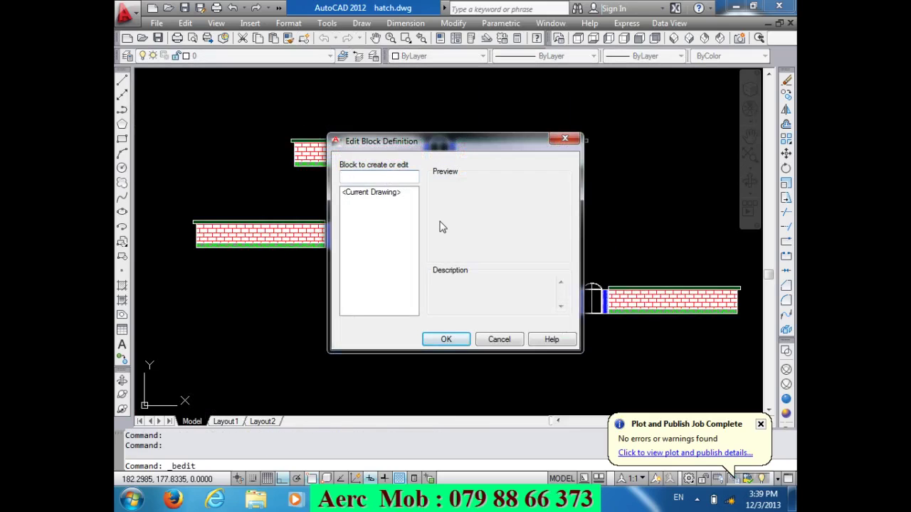
click(447, 341)
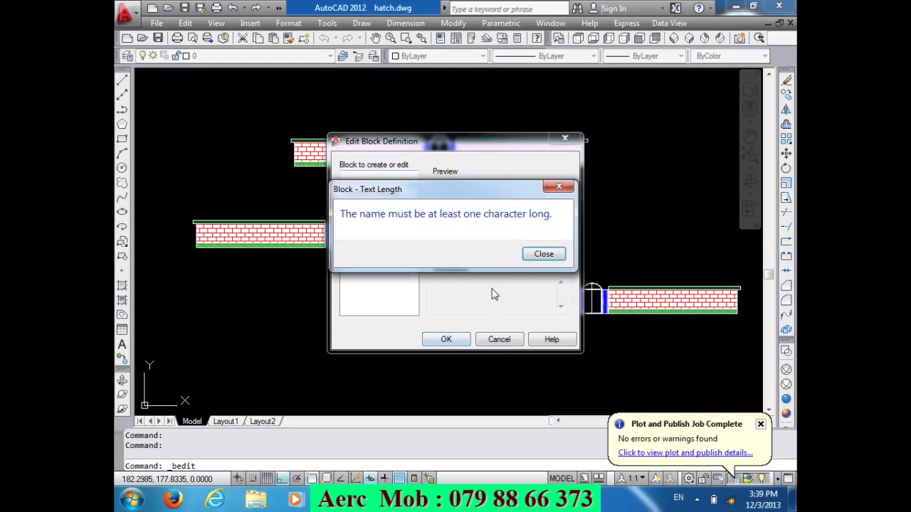
click(543, 254)
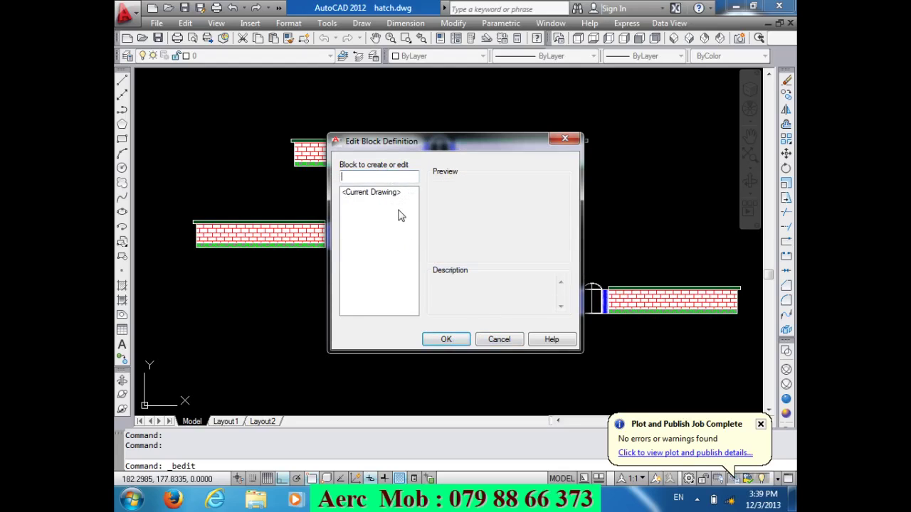
click(390, 197)
click(468, 340)
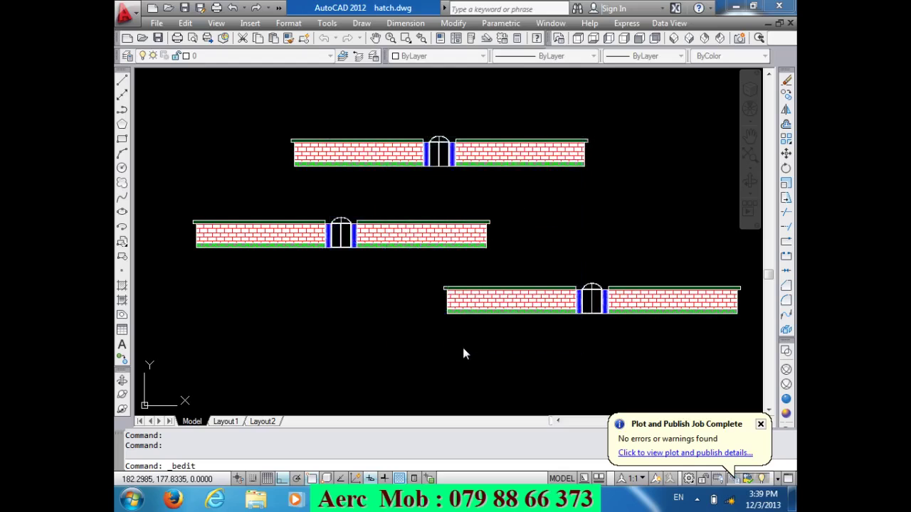
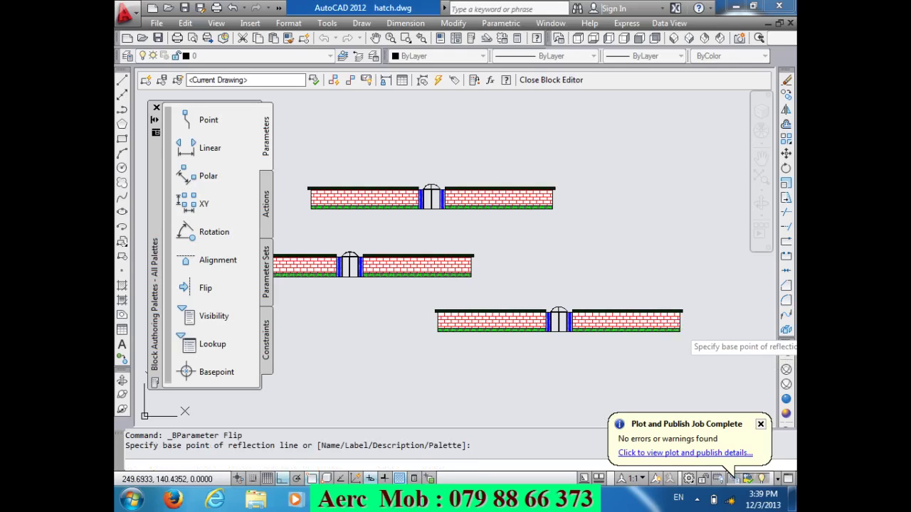
Step: Draw the Flip parameter's reflection line and place its label
click(679, 331)
scroll(676, 320, up, 5)
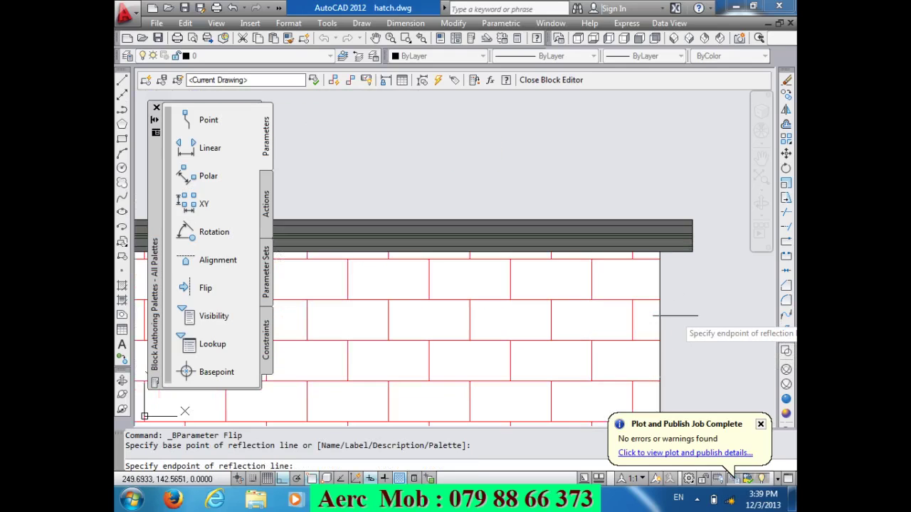
click(658, 257)
scroll(617, 222, down, 4)
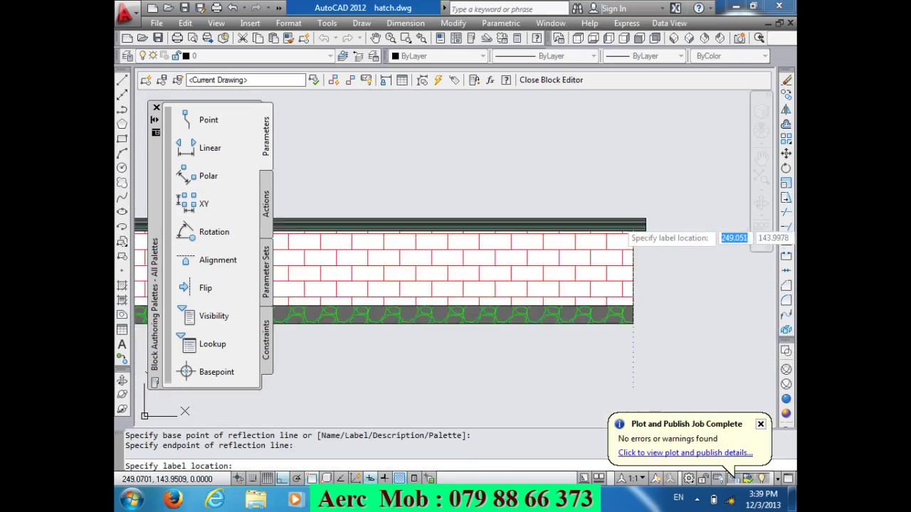
scroll(616, 217, down, 3)
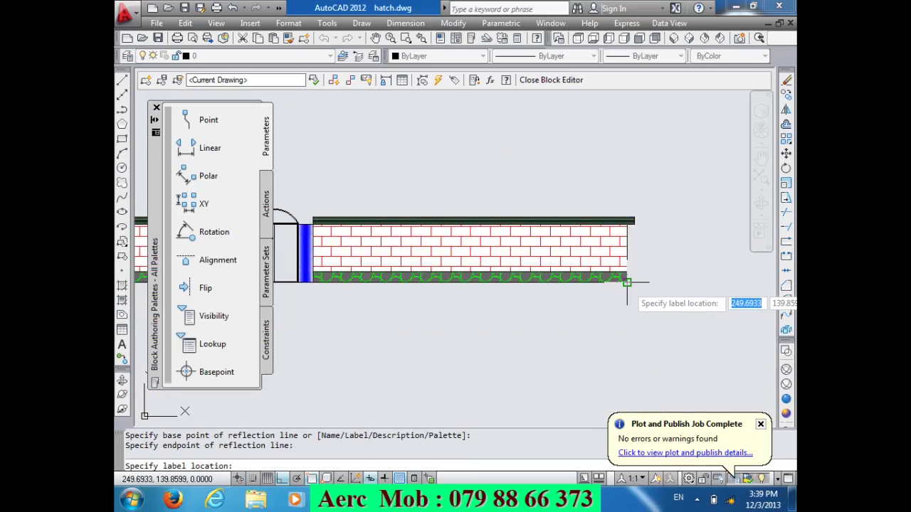
click(627, 282)
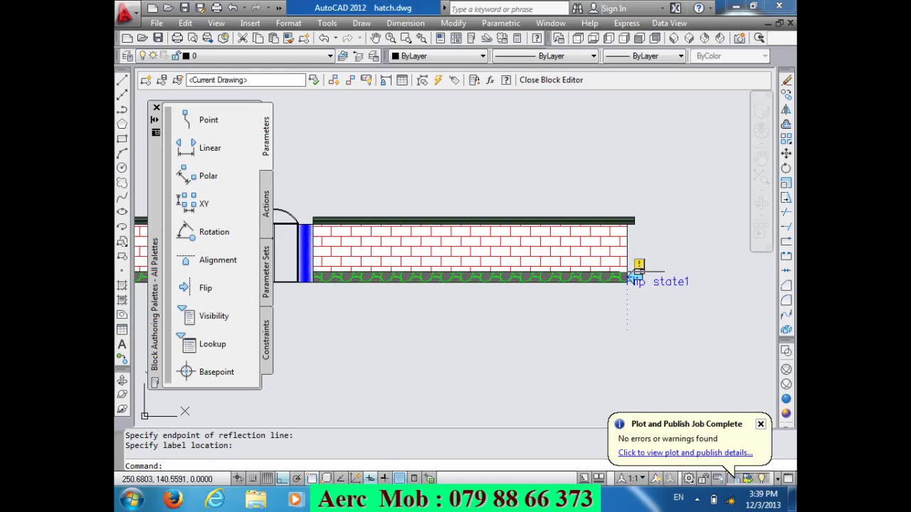
click(635, 281)
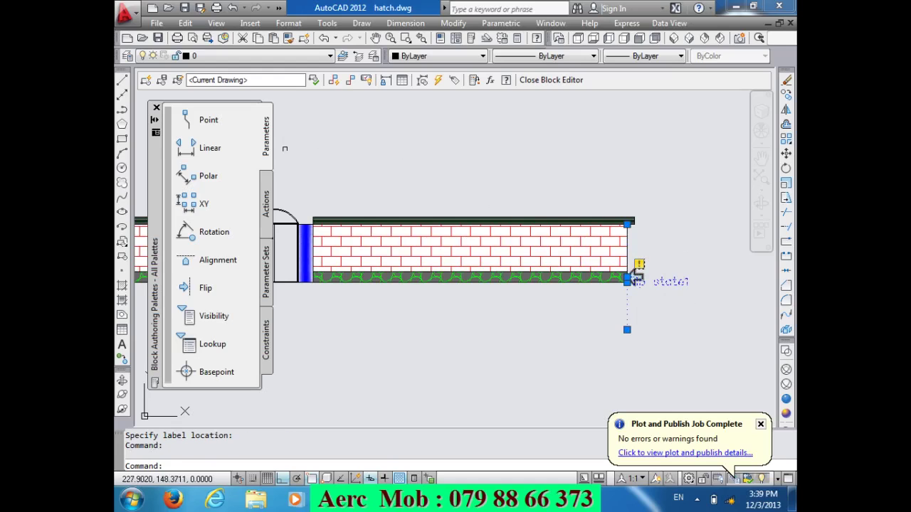
Step: Close the authoring palettes and exit the Block Editor, discarding changes
click(157, 108)
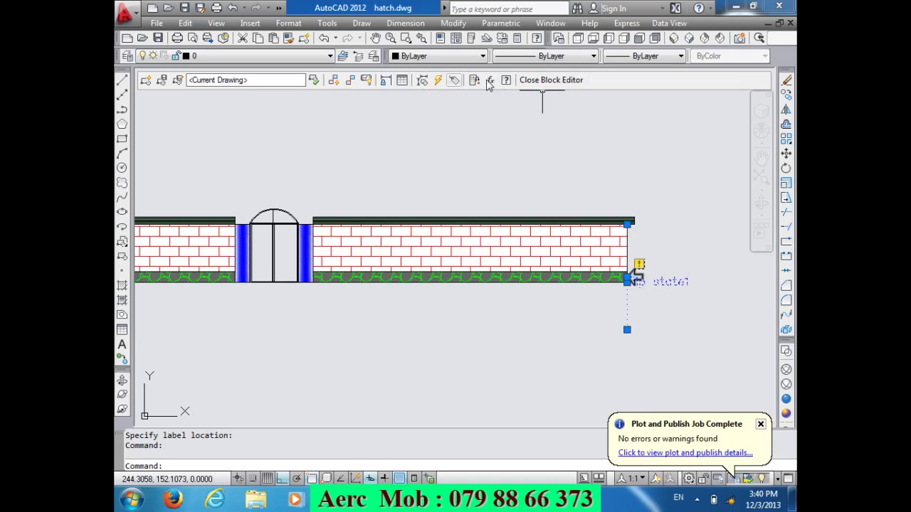
click(548, 81)
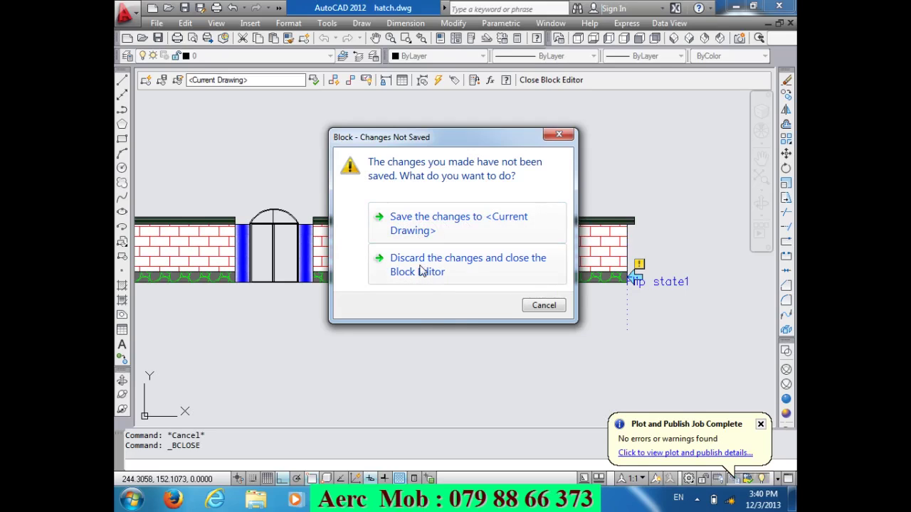
click(423, 233)
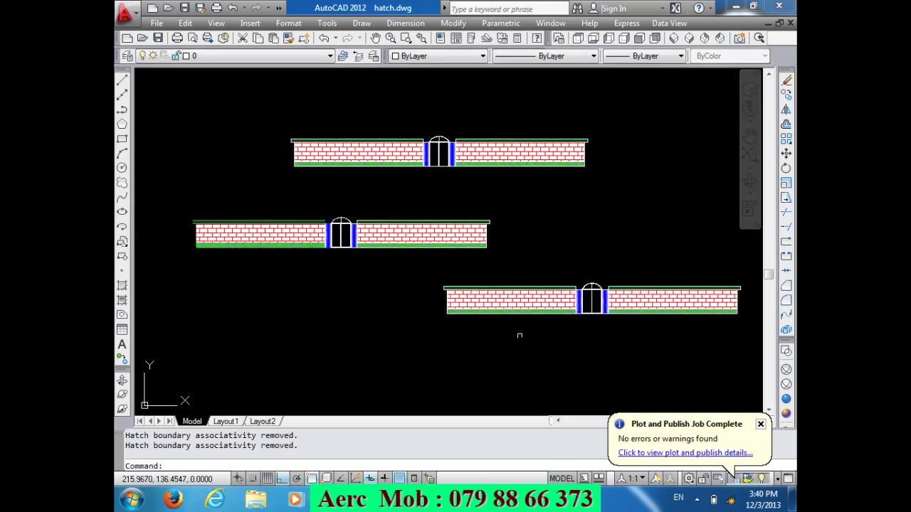
scroll(726, 321, up, 3)
scroll(567, 308, down, 2)
scroll(649, 299, up, 3)
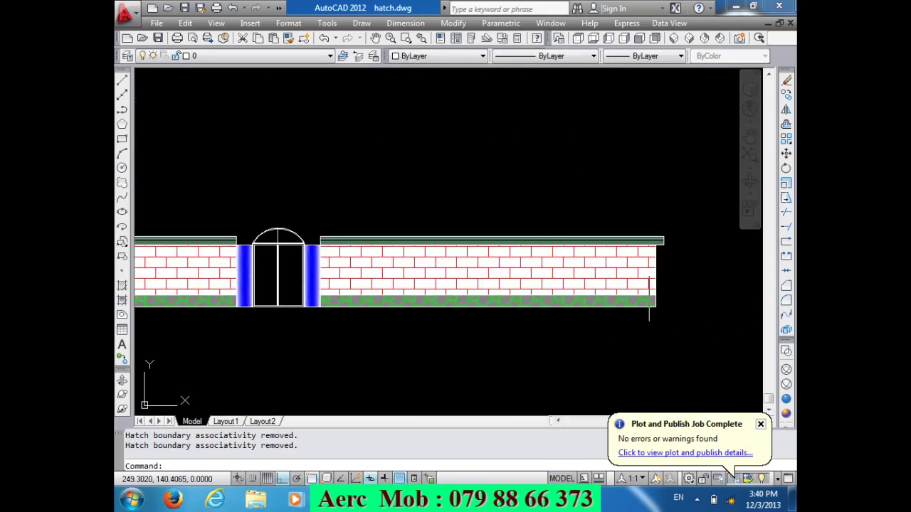
click(657, 299)
scroll(655, 300, up, 2)
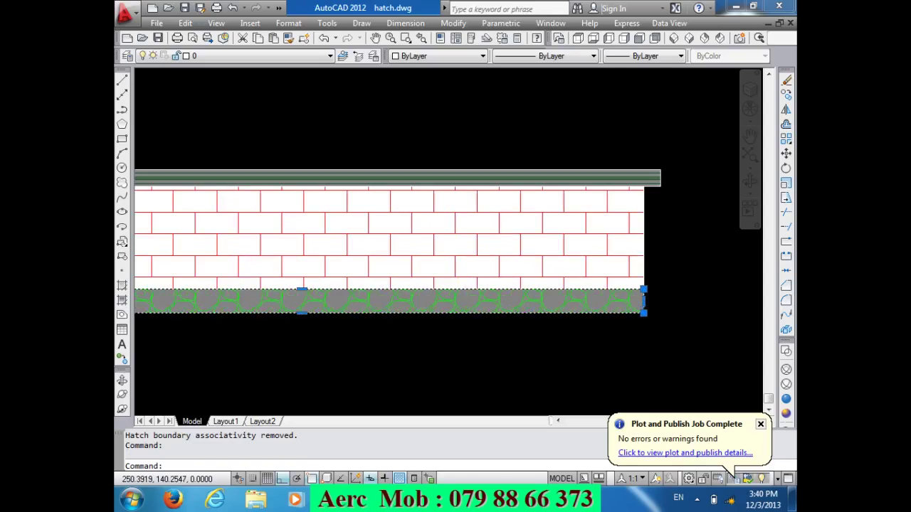
scroll(644, 292, up, 2)
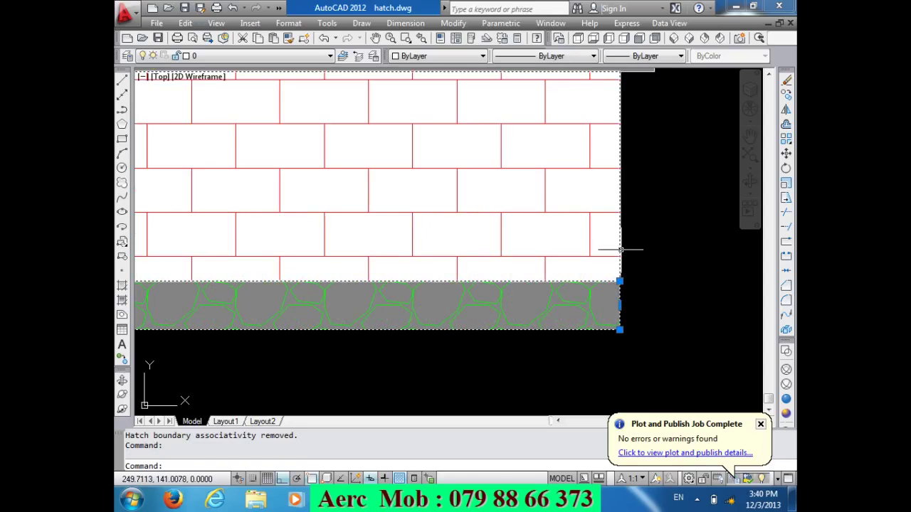
click(621, 253)
scroll(620, 270, down, 3)
scroll(621, 281, up, 2)
scroll(619, 288, up, 2)
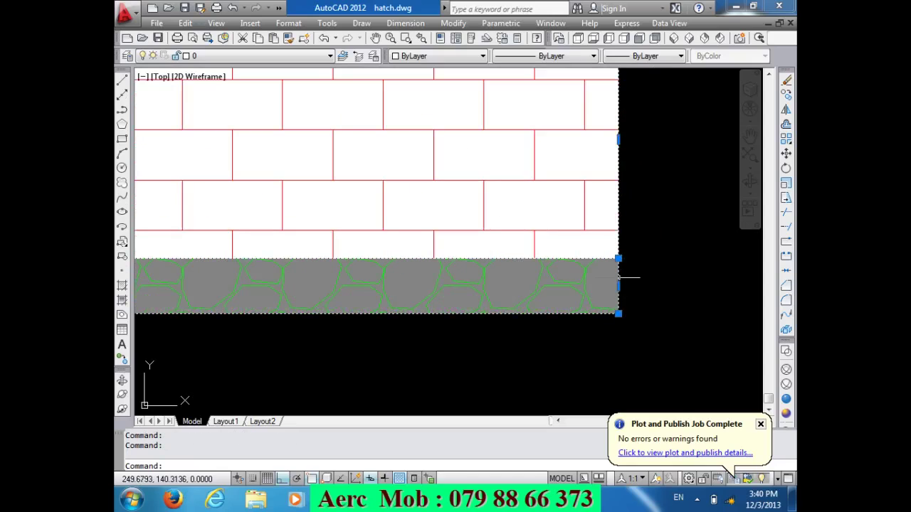
click(619, 286)
click(555, 298)
scroll(555, 299, down, 1)
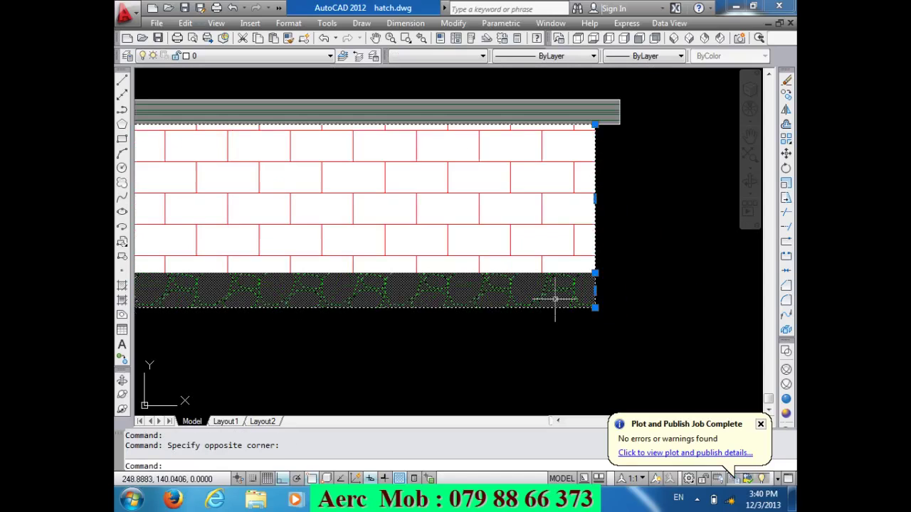
scroll(588, 135, up, 3)
click(602, 131)
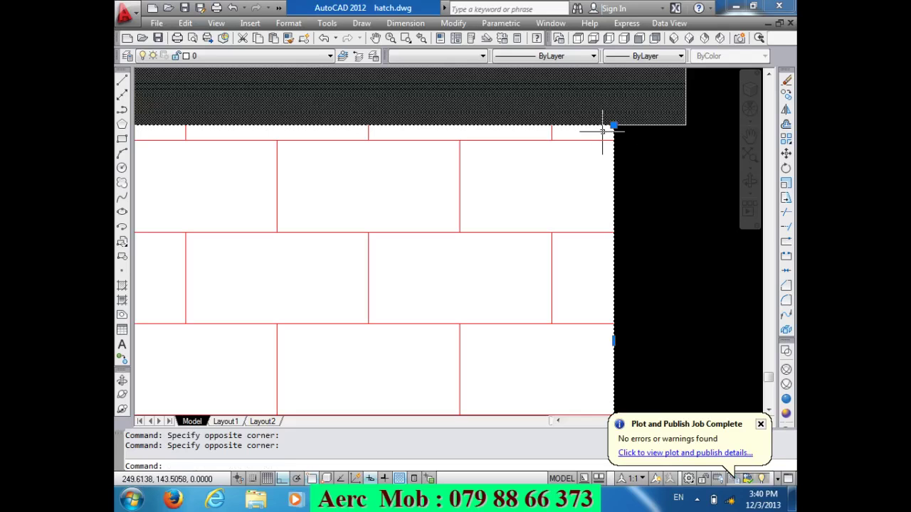
scroll(601, 133, down, 3)
scroll(612, 127, up, 2)
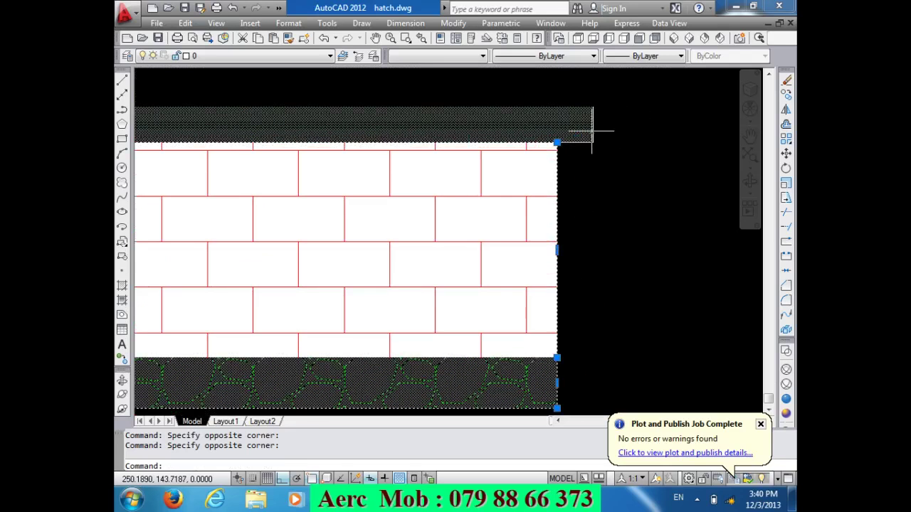
click(593, 130)
click(589, 146)
scroll(584, 153, down, 3)
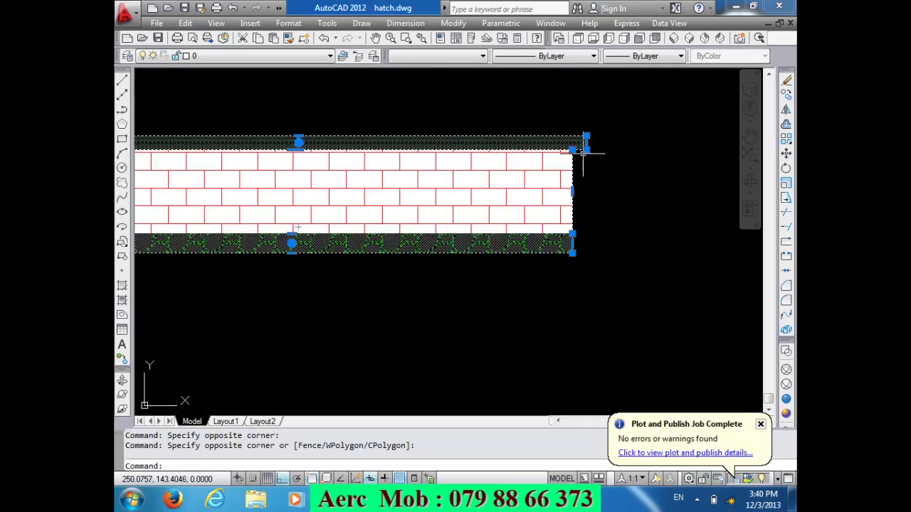
scroll(591, 235, down, 1)
scroll(603, 232, down, 3)
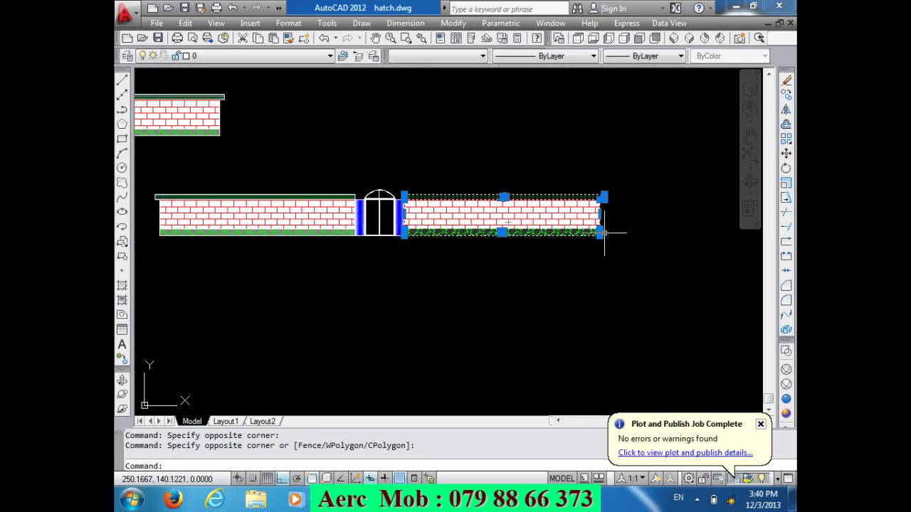
key(Escape)
scroll(605, 218, up, 3)
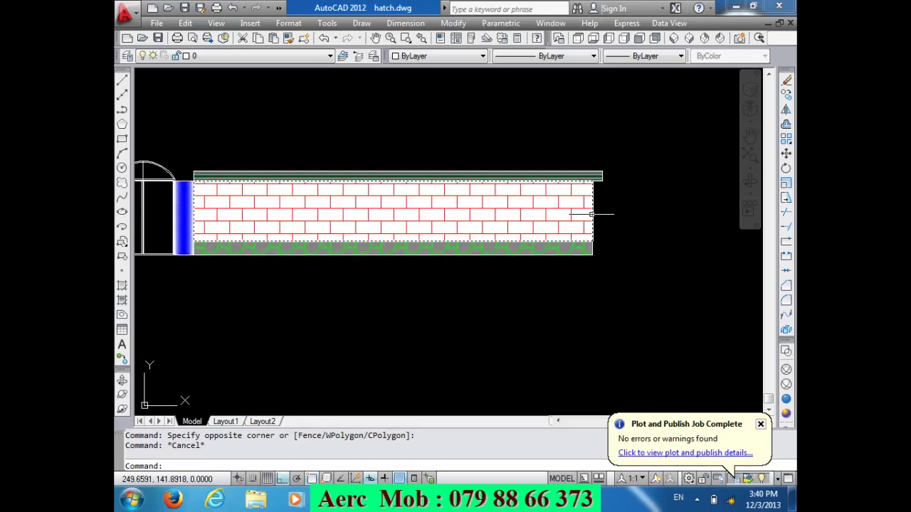
click(591, 212)
mouse_move(592, 241)
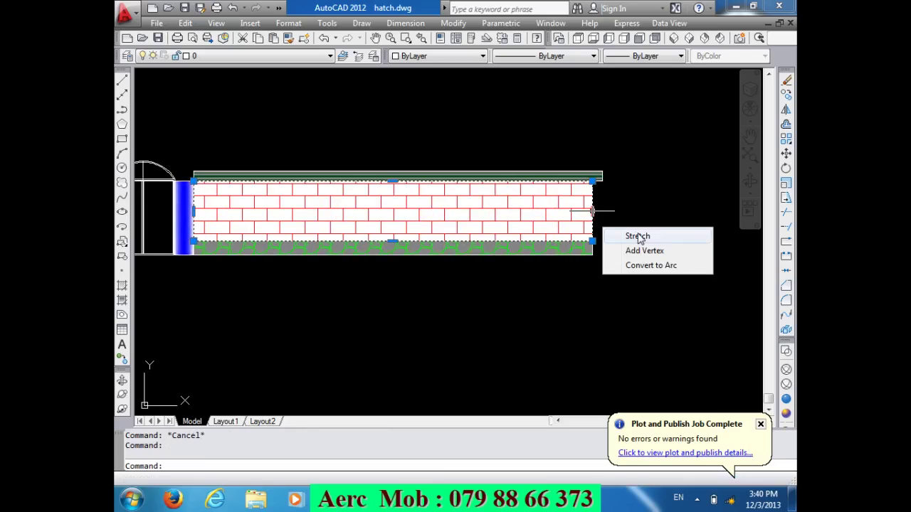
key(Escape)
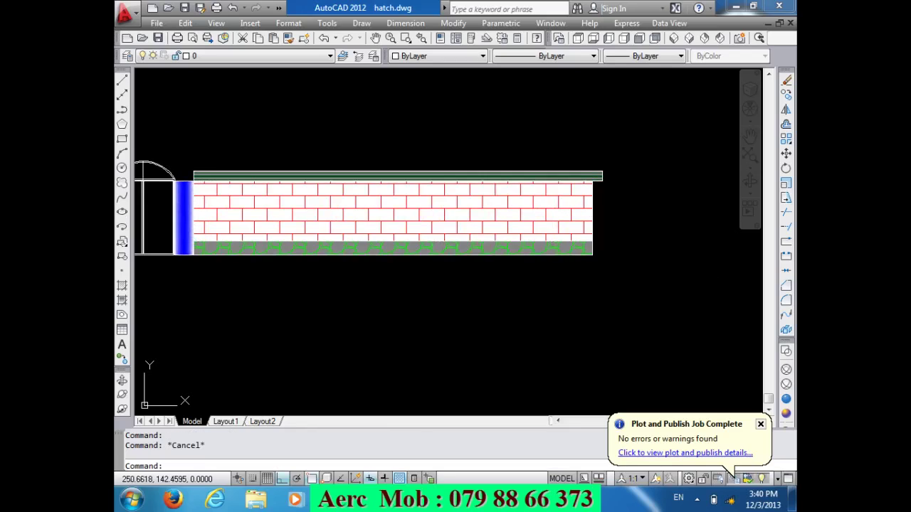
click(362, 23)
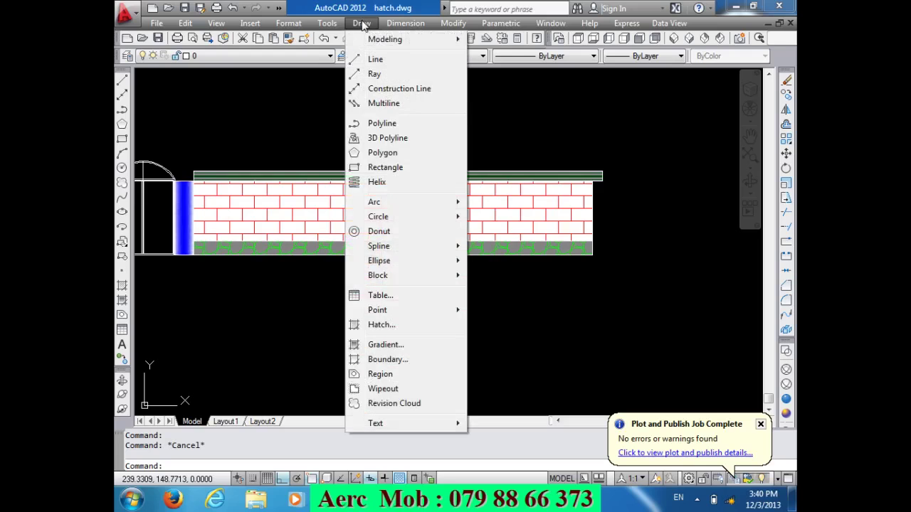
click(291, 122)
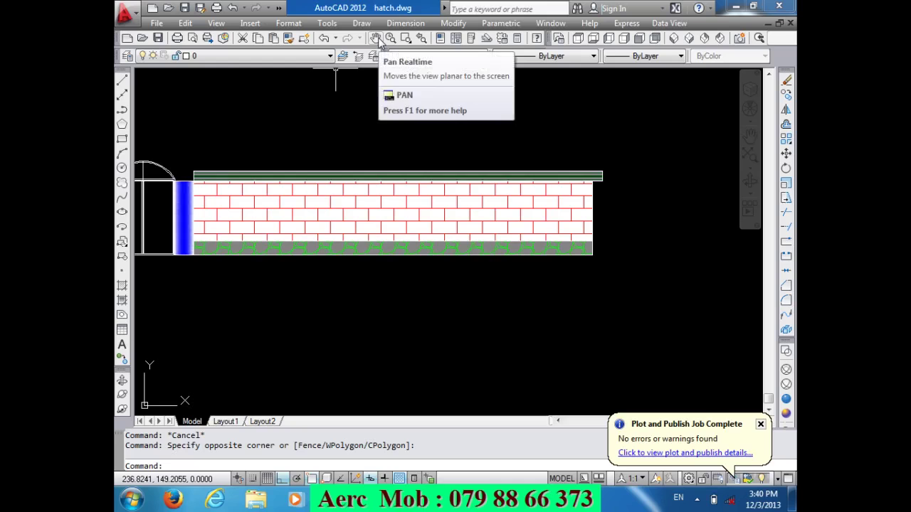
click(375, 38)
mouse_move(386, 224)
mouse_down()
mouse_move(471, 263)
mouse_move(402, 326)
mouse_move(546, 278)
mouse_move(458, 315)
mouse_move(466, 228)
mouse_move(401, 321)
mouse_move(413, 234)
mouse_move(617, 287)
mouse_move(484, 258)
mouse_move(492, 256)
mouse_up()
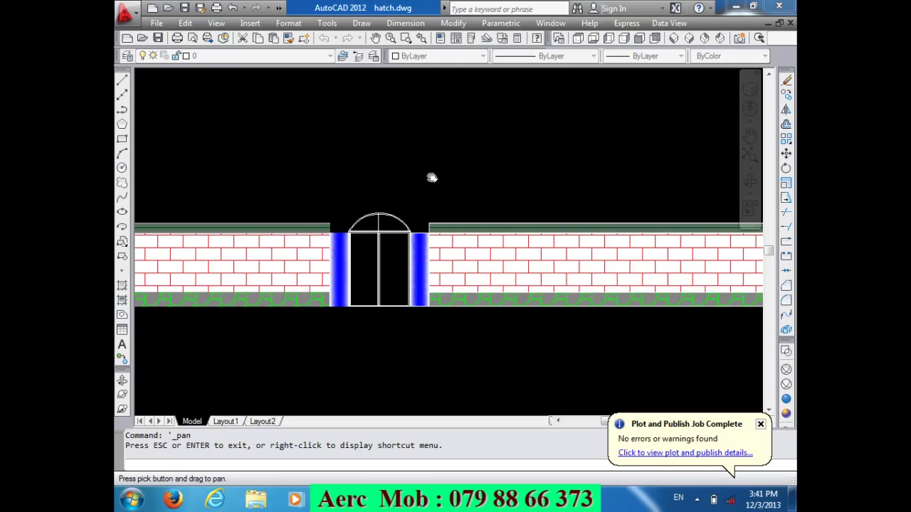
key(Escape)
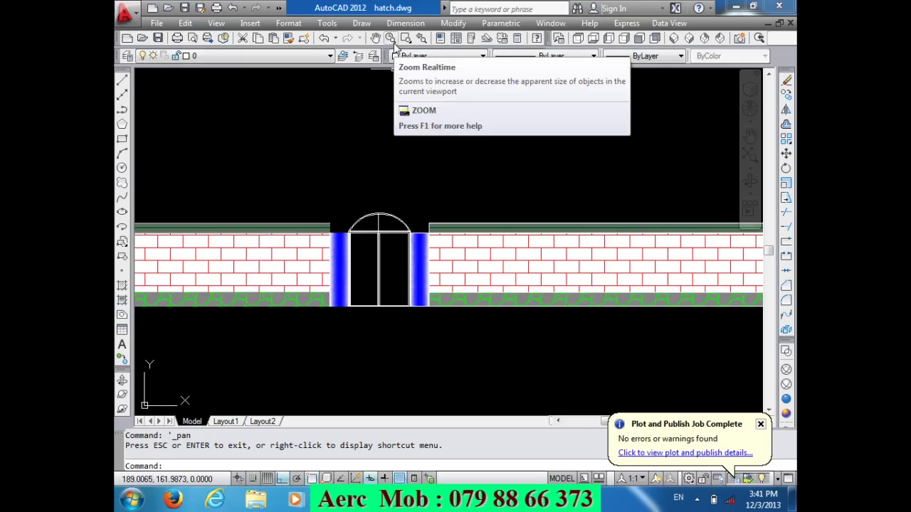
click(391, 38)
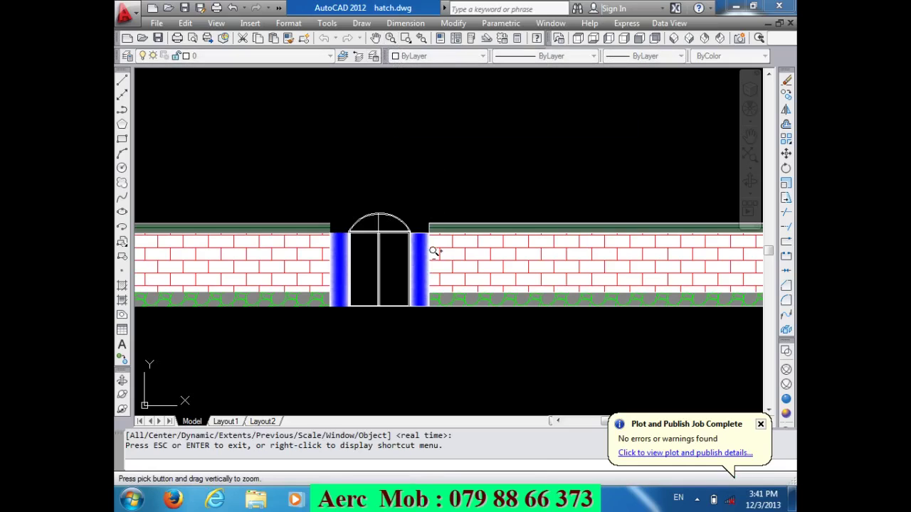
mouse_move(441, 349)
mouse_down()
mouse_move(439, 289)
mouse_move(477, 159)
mouse_move(444, 308)
mouse_move(484, 135)
mouse_move(419, 374)
mouse_up()
mouse_move(457, 183)
mouse_down()
mouse_move(451, 372)
mouse_move(453, 362)
mouse_up()
right_click(410, 161)
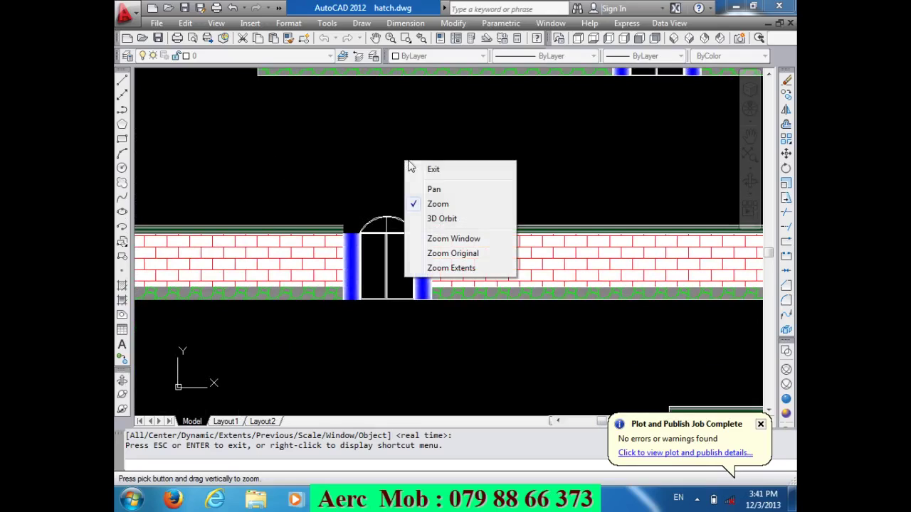
click(442, 176)
click(407, 40)
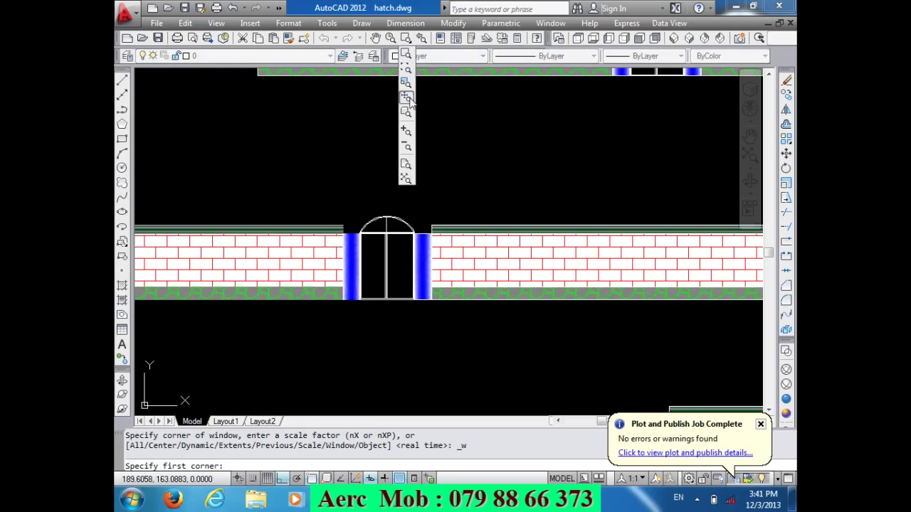
click(408, 181)
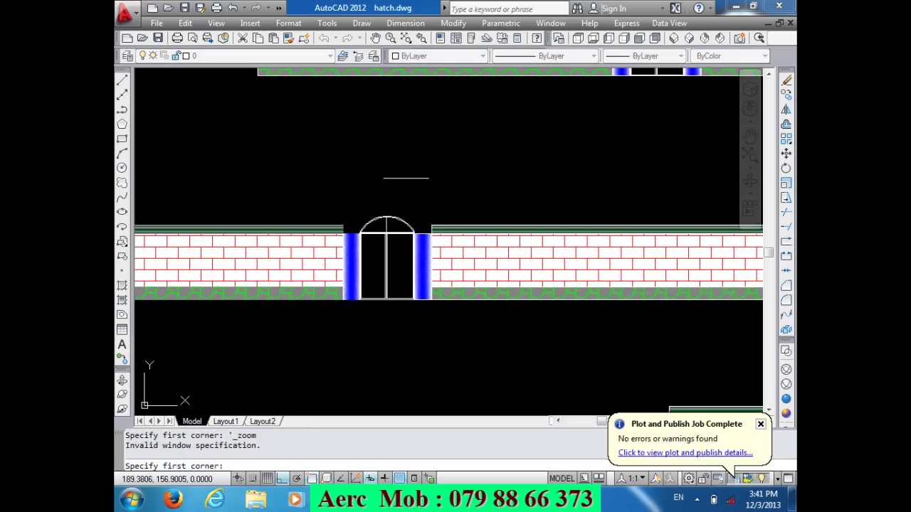
click(392, 235)
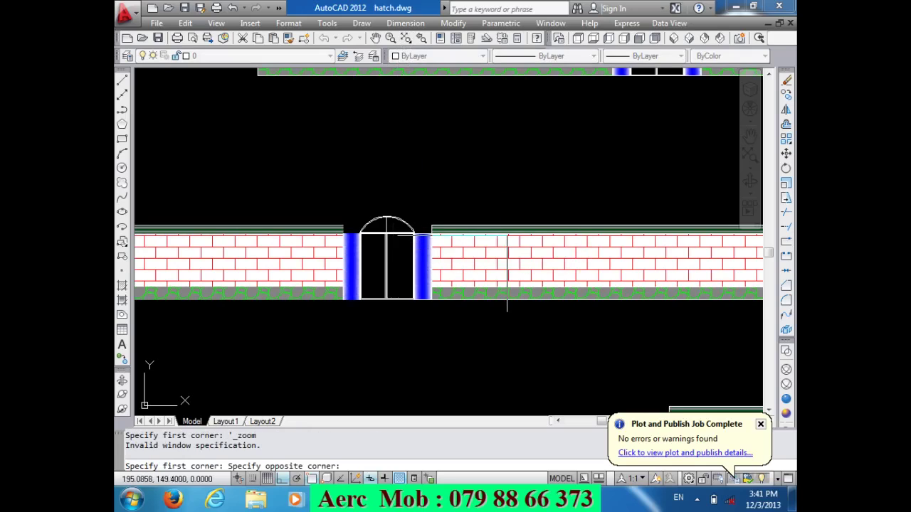
click(535, 337)
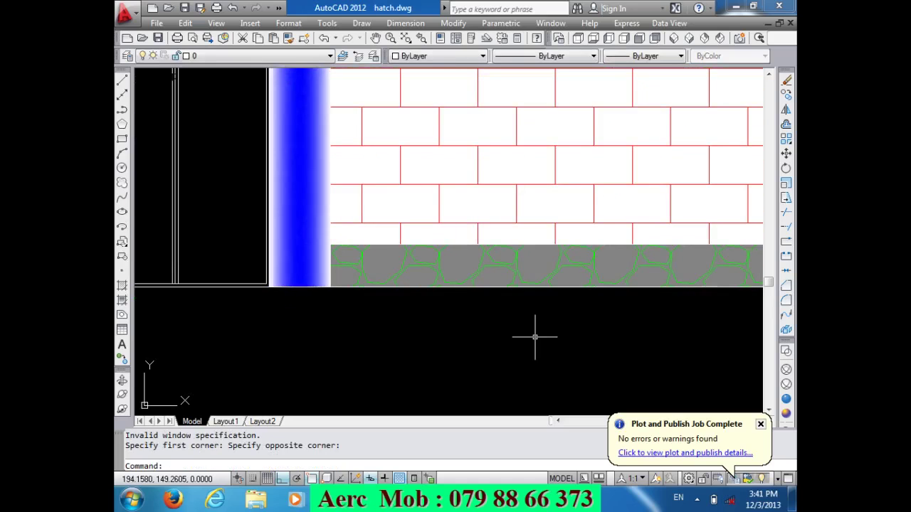
click(406, 39)
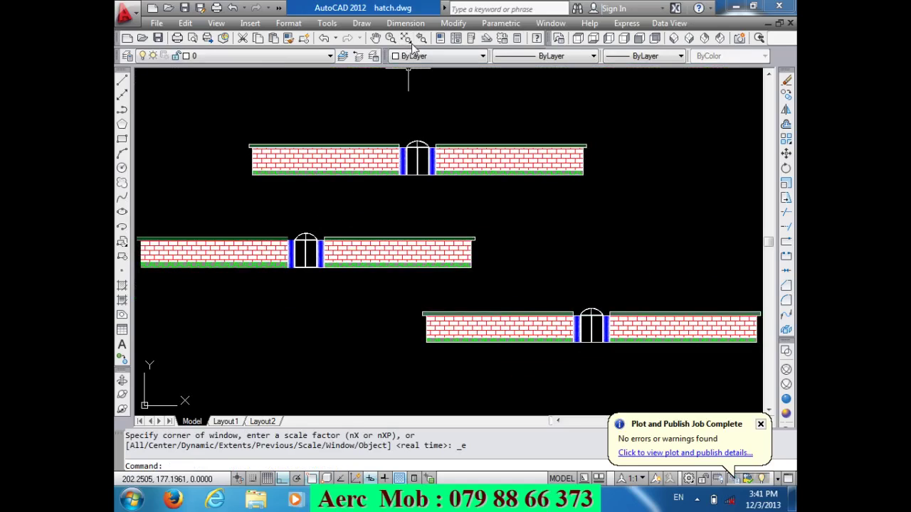
drag(411, 43, 412, 57)
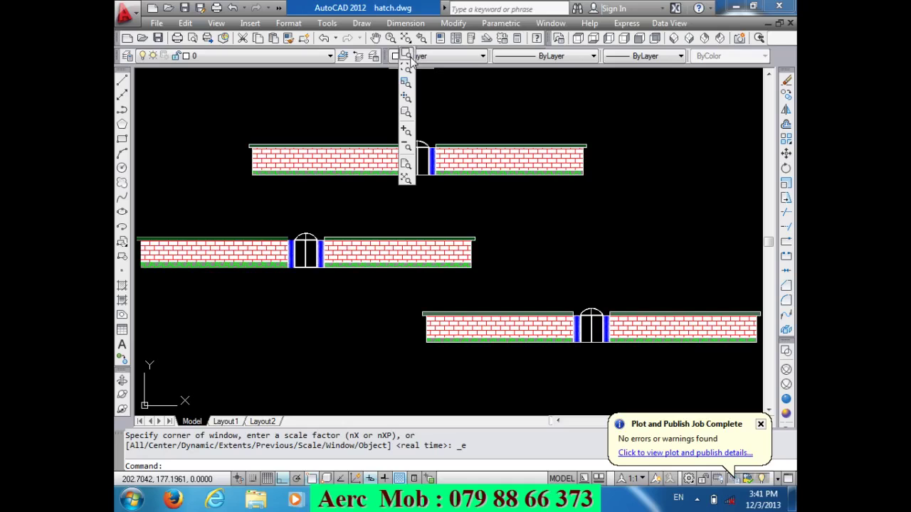
click(408, 69)
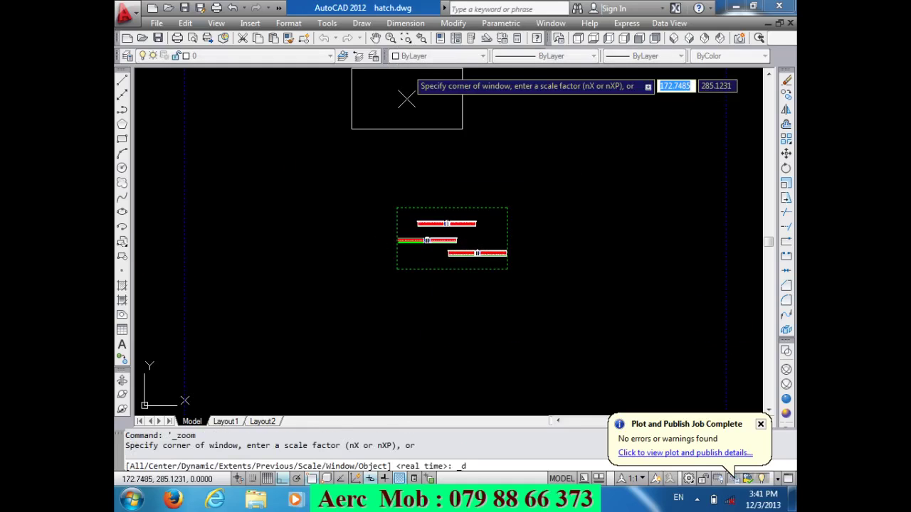
click(453, 234)
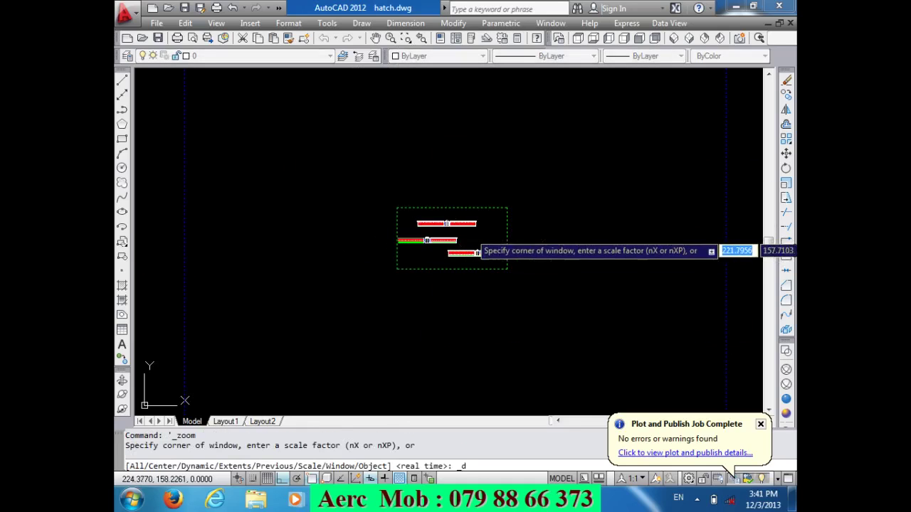
click(612, 234)
click(487, 234)
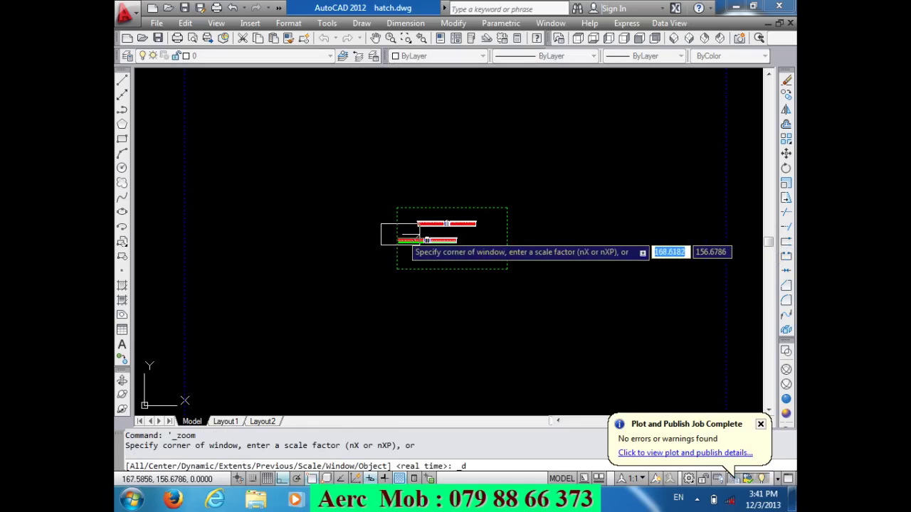
click(409, 232)
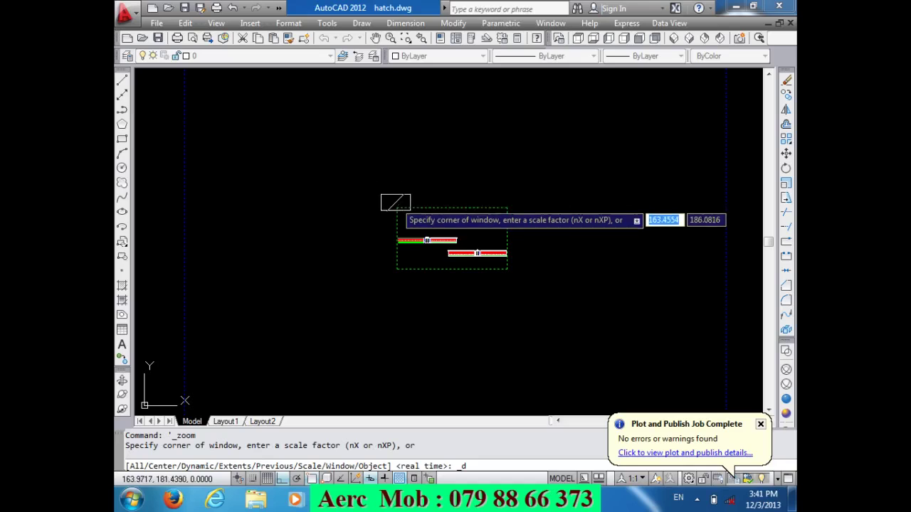
click(400, 283)
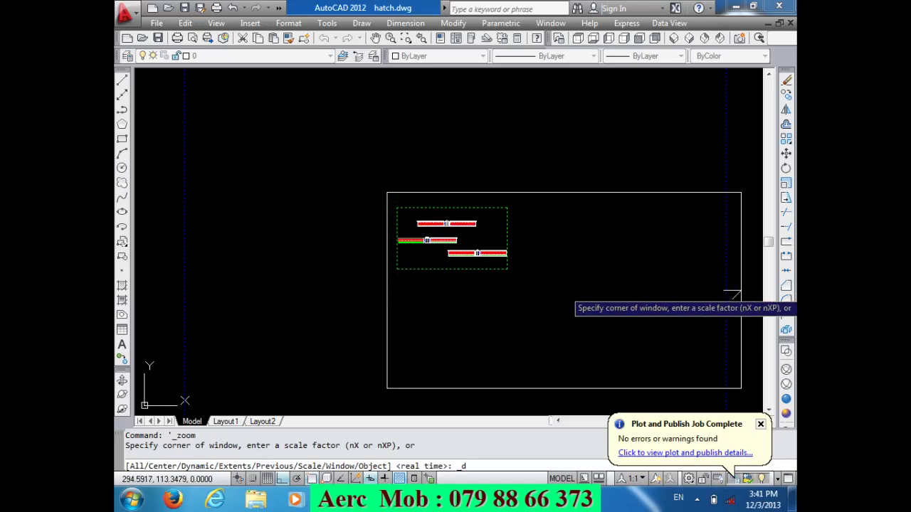
click(752, 288)
key(Return)
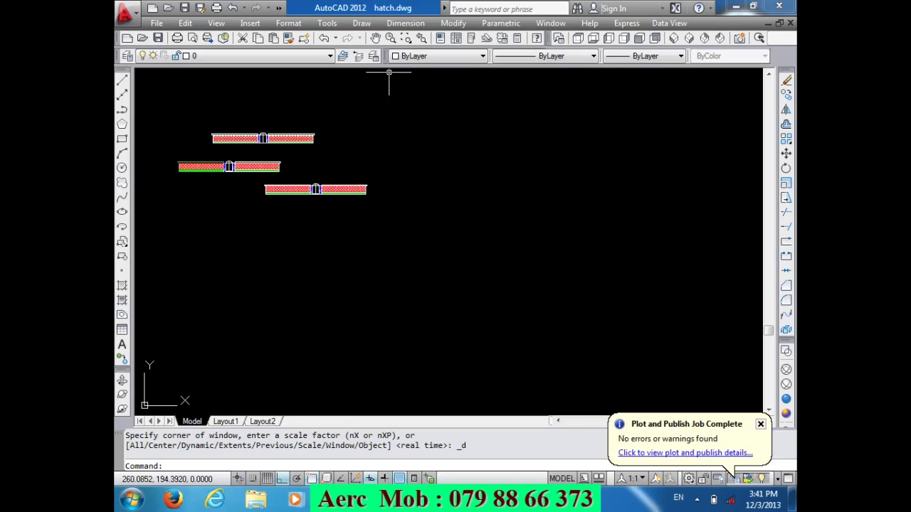
drag(414, 41, 410, 80)
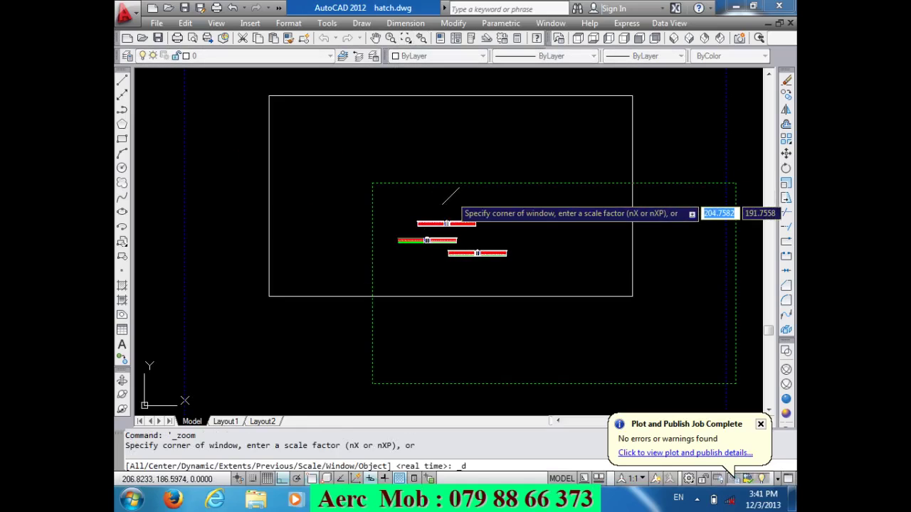
click(508, 271)
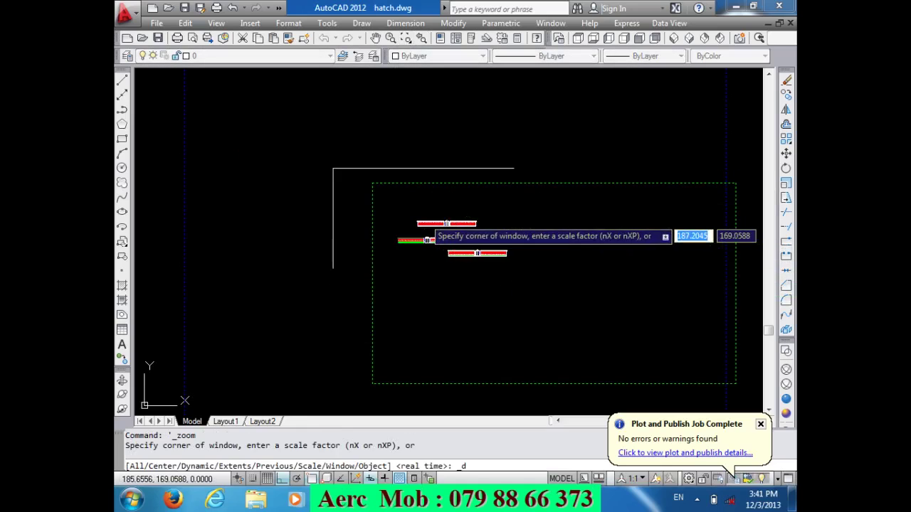
click(413, 223)
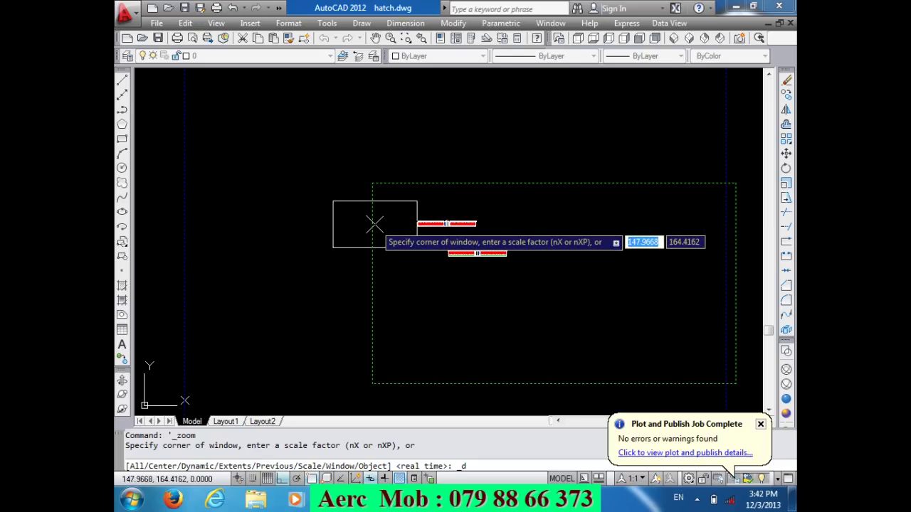
key(Return)
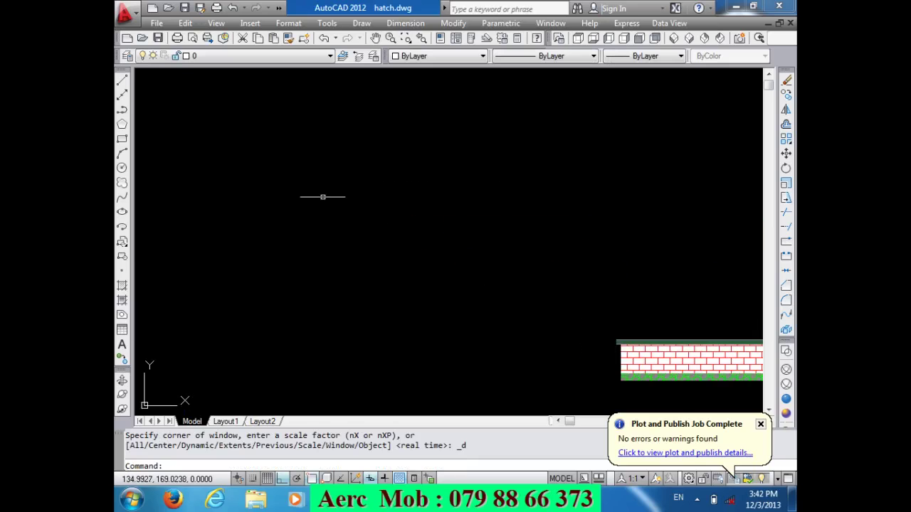
scroll(341, 213, down, 2)
scroll(545, 209, up, 1)
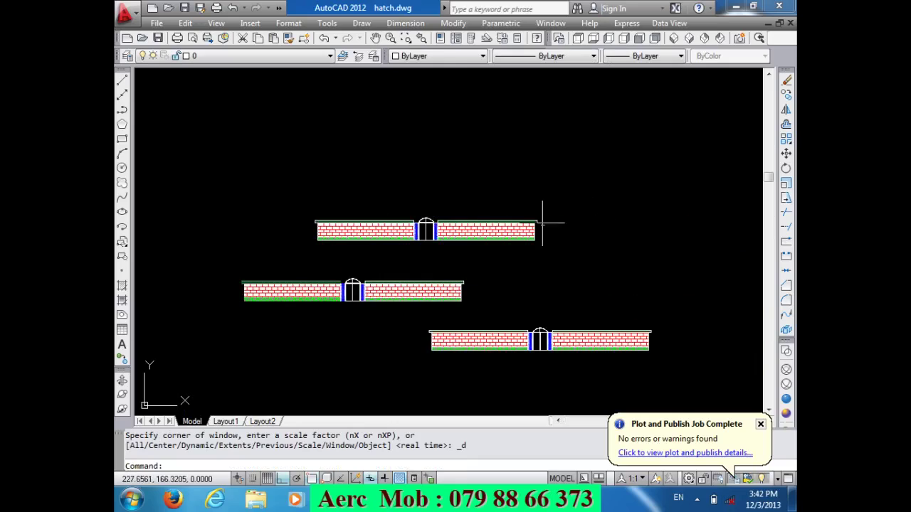
drag(406, 39, 408, 101)
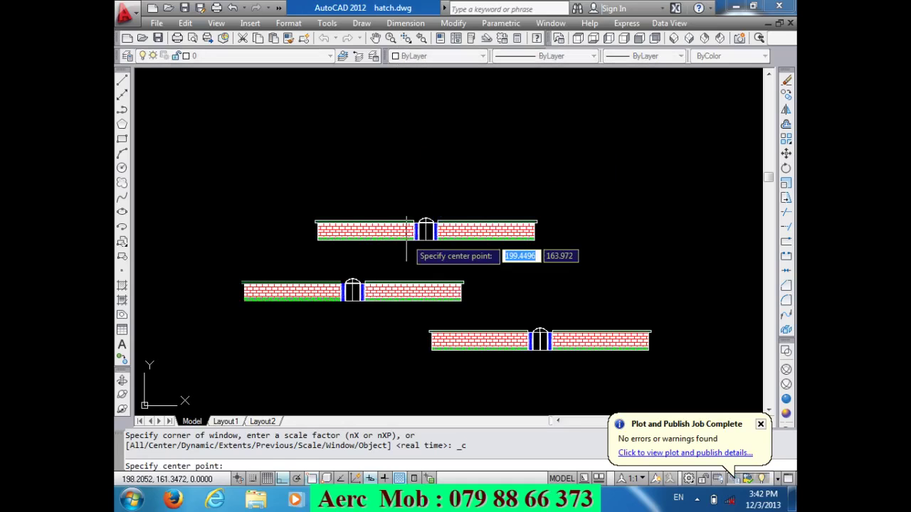
click(441, 238)
click(430, 250)
mouse_move(439, 234)
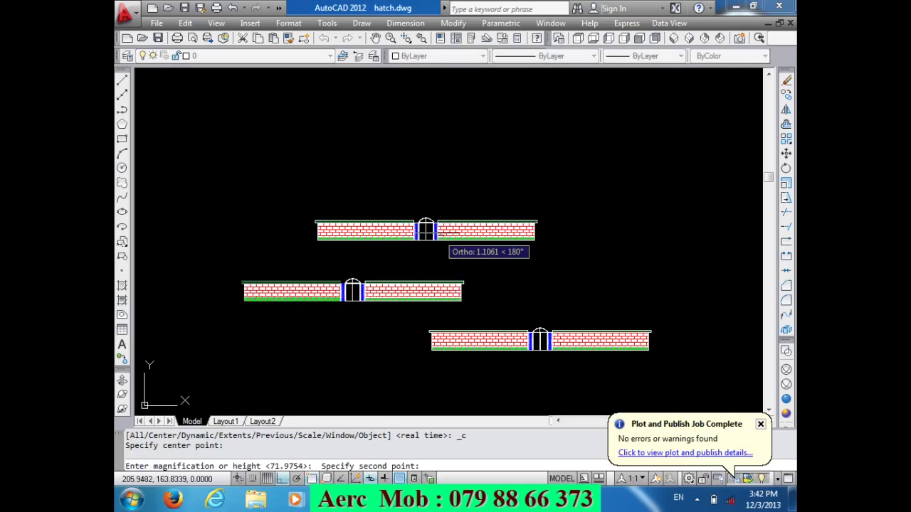
click(420, 233)
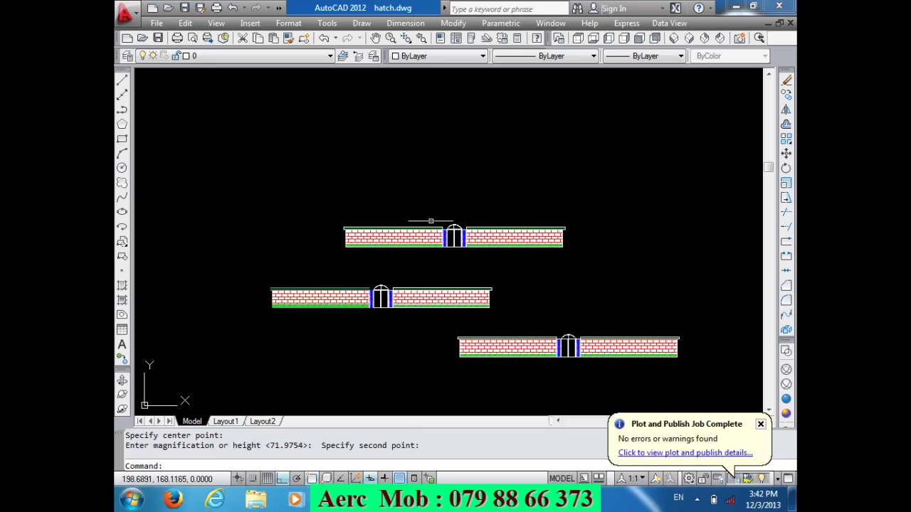
click(420, 39)
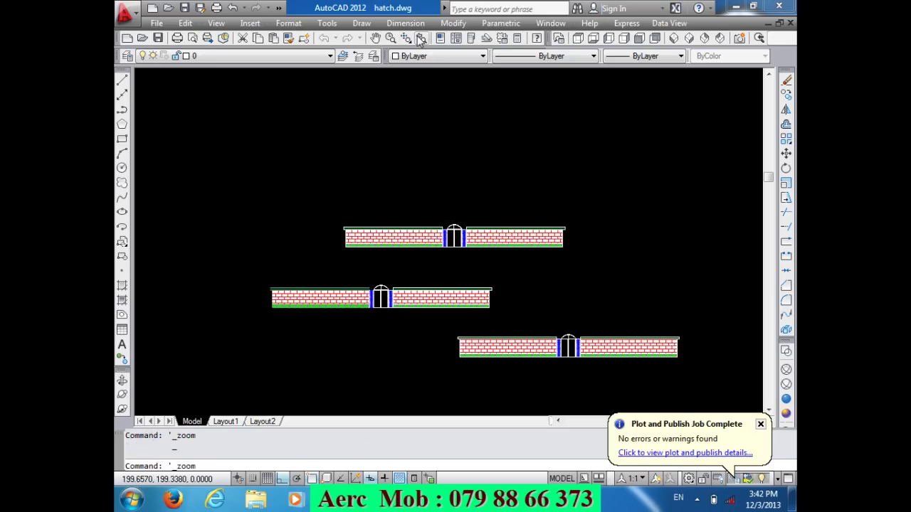
click(420, 39)
click(420, 39)
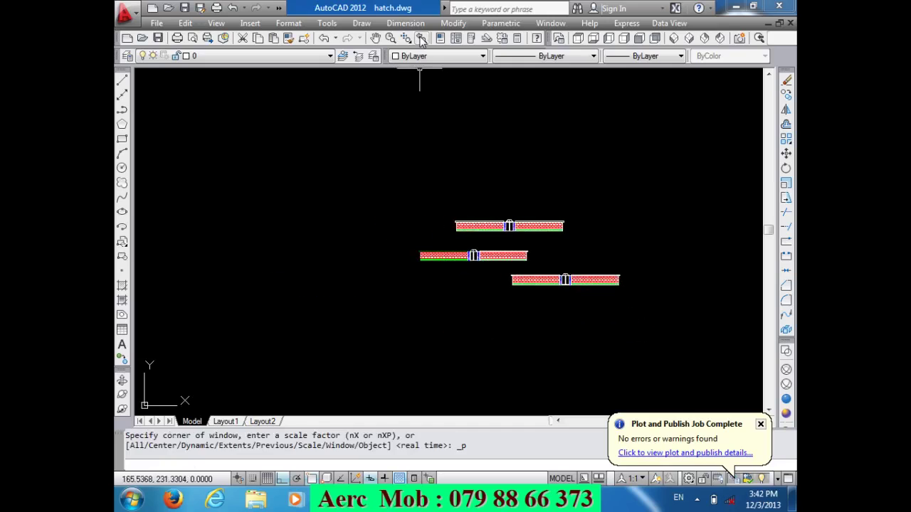
click(420, 39)
click(420, 39)
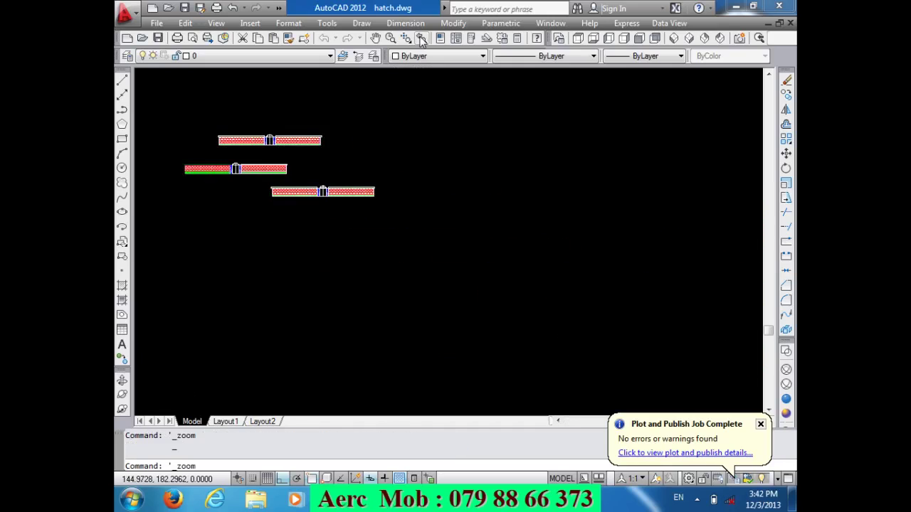
click(420, 39)
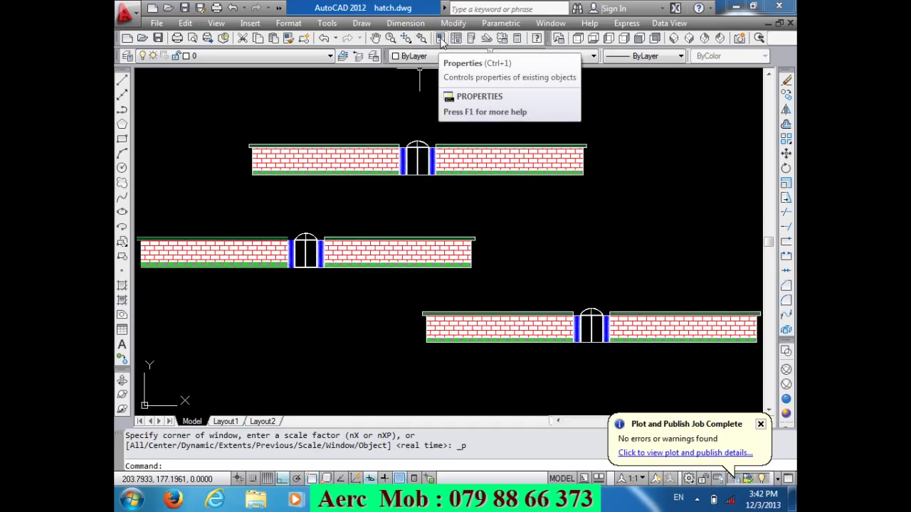
Step: In the Properties palette, set the linetype to Continuous and check the lineweight choices
click(441, 39)
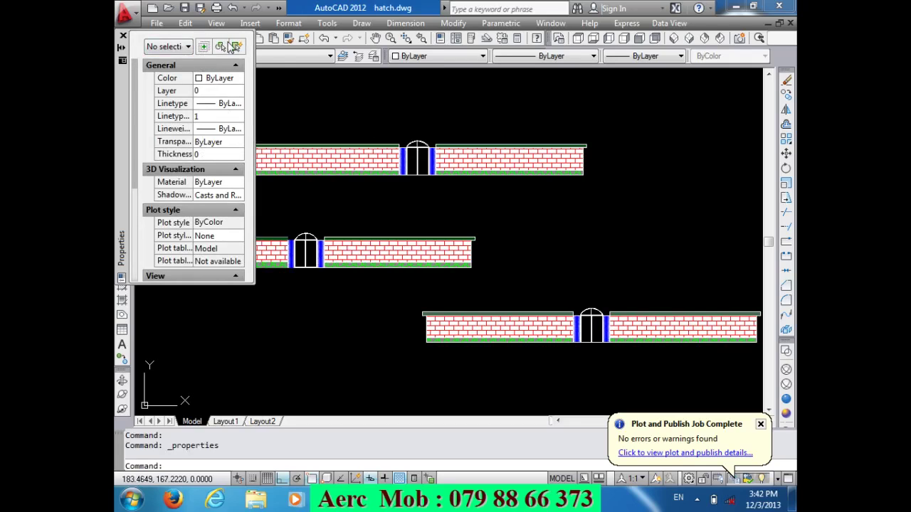
click(229, 107)
click(239, 104)
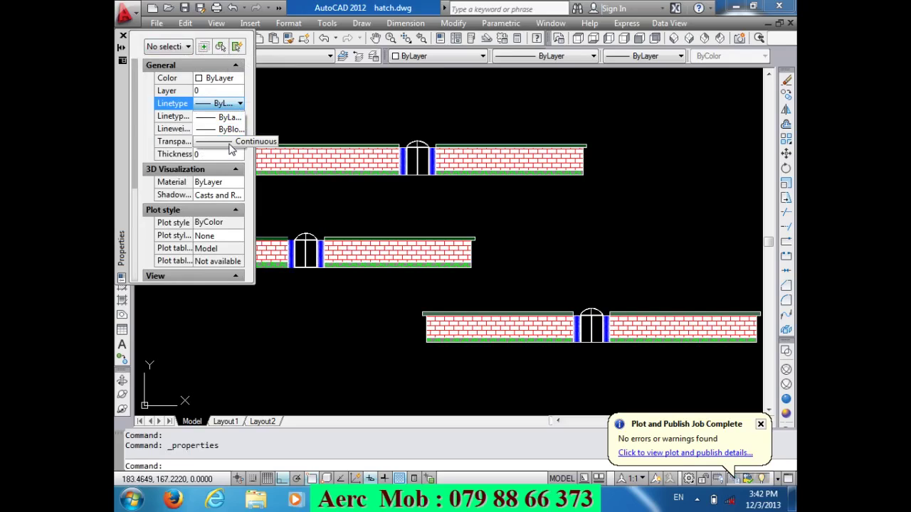
click(231, 146)
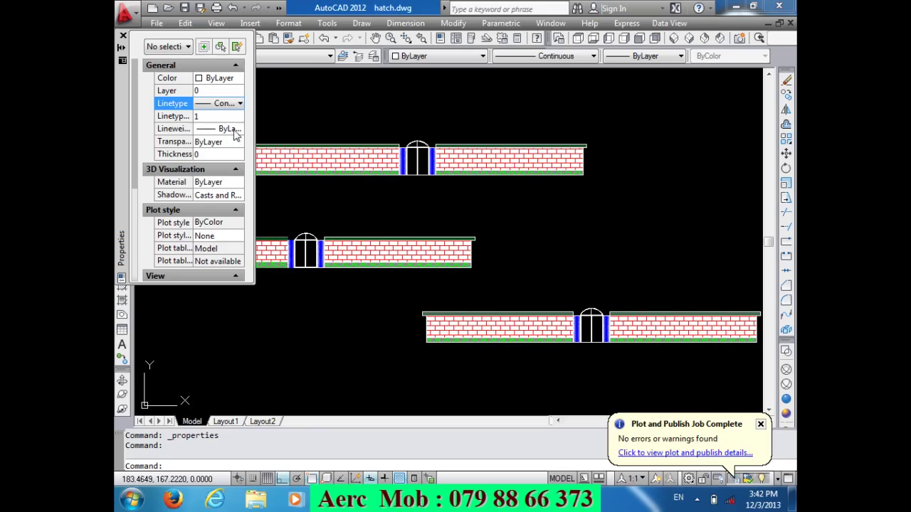
click(235, 129)
click(240, 129)
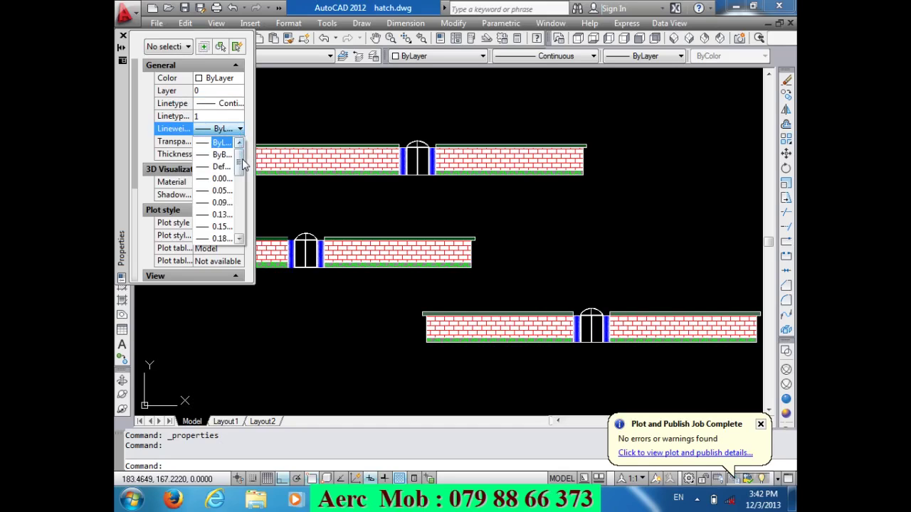
mouse_move(240, 160)
mouse_down()
mouse_move(240, 214)
mouse_move(241, 155)
mouse_up()
Step: Reset the linetype to ByLayer, then set it back to Continuous
click(235, 115)
click(238, 104)
click(241, 104)
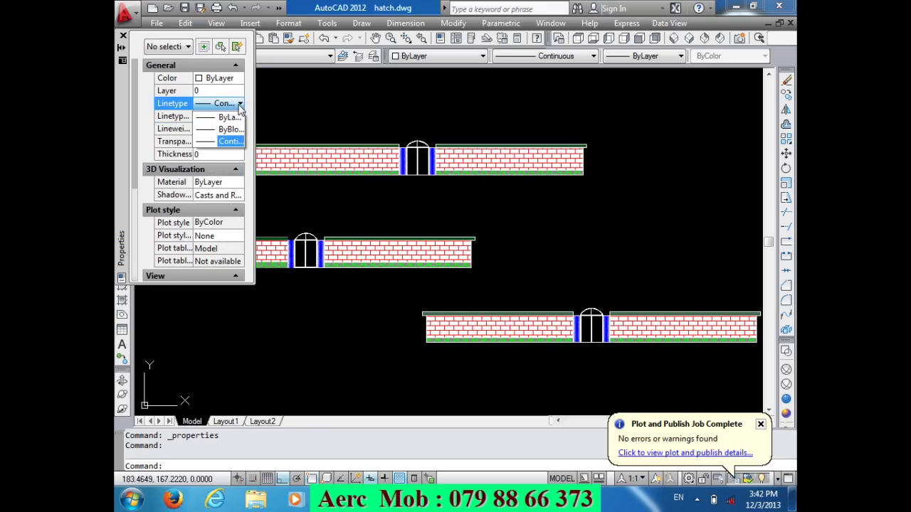
click(238, 118)
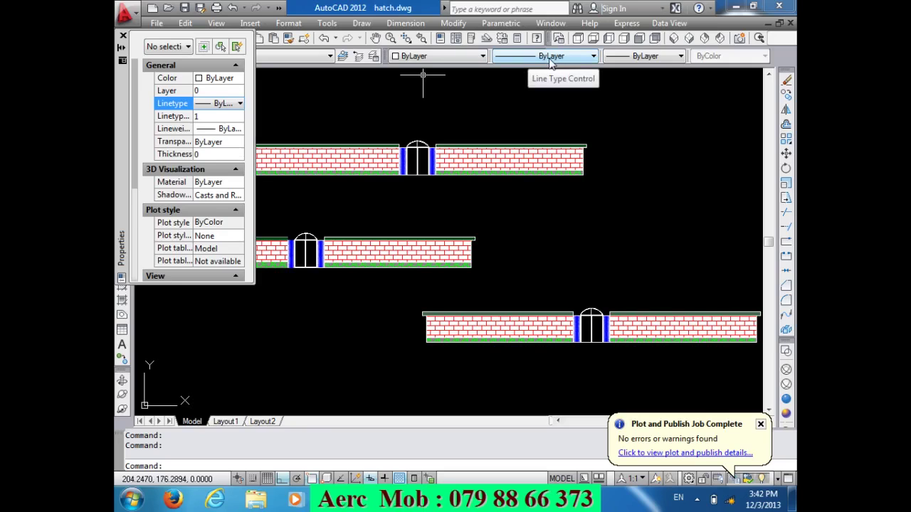
click(240, 103)
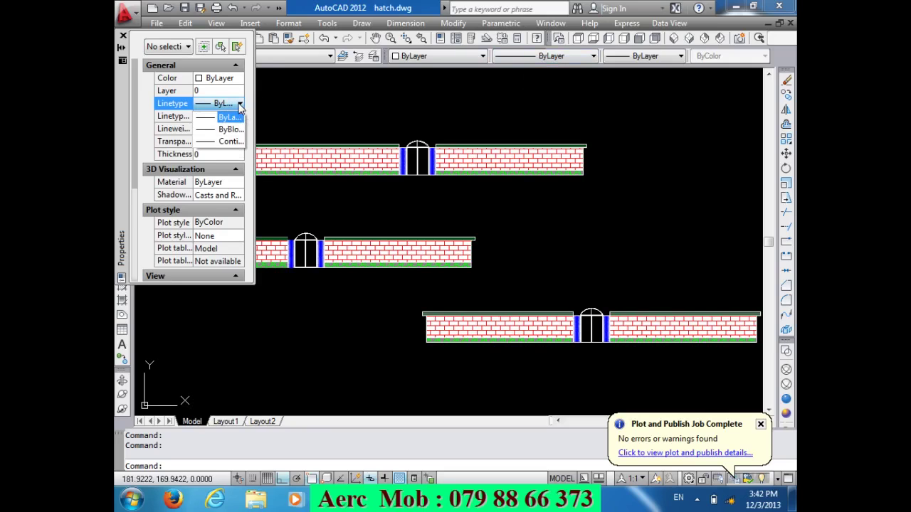
click(229, 141)
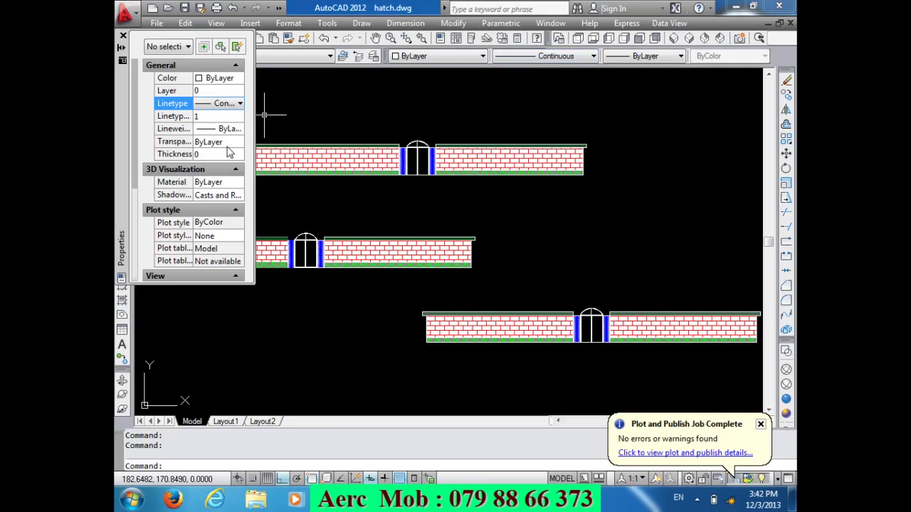
Step: Set the thickness to 23 using the QuickCalc calculator
click(232, 143)
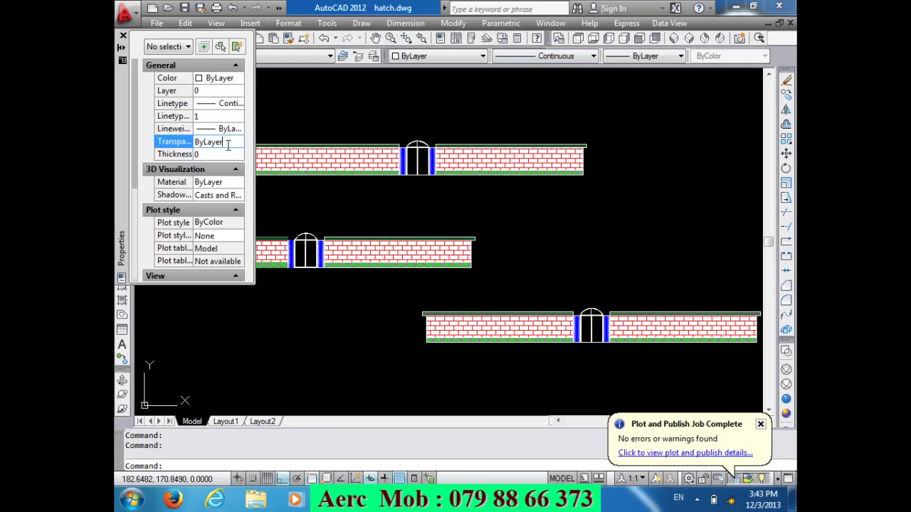
click(216, 155)
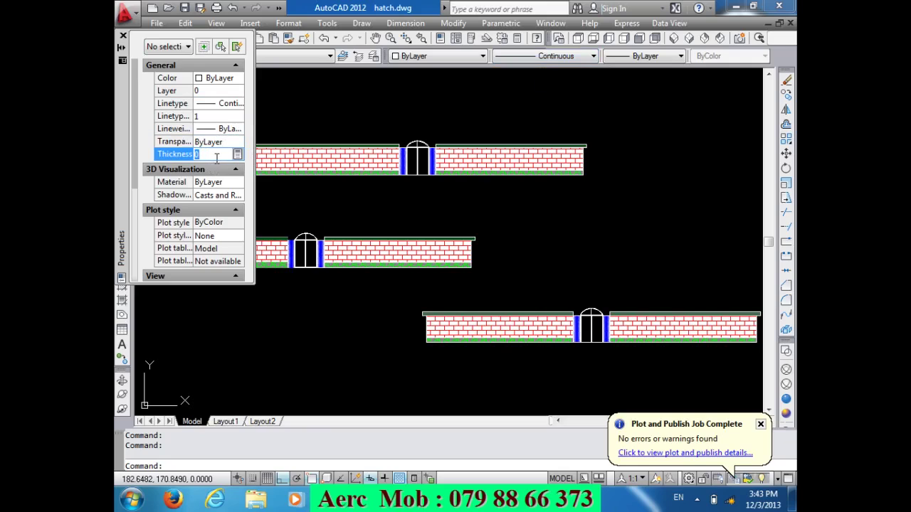
click(237, 155)
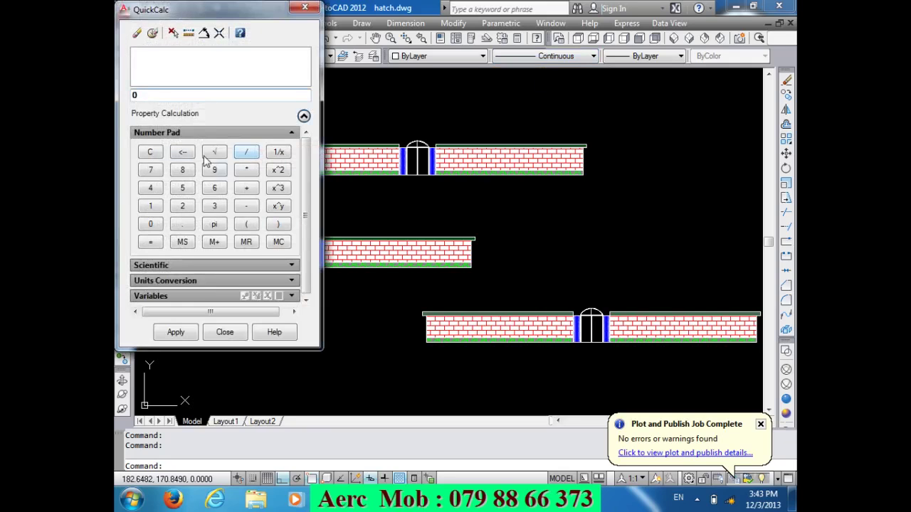
click(182, 206)
click(214, 206)
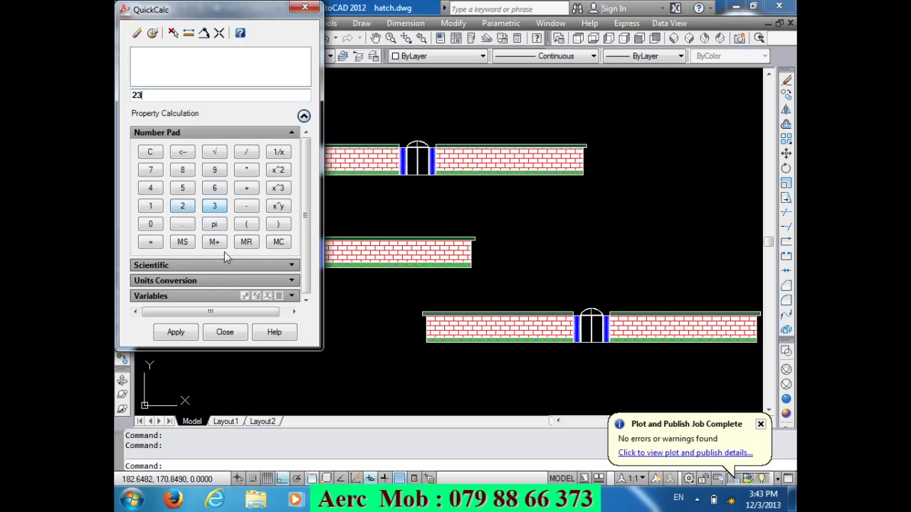
click(176, 332)
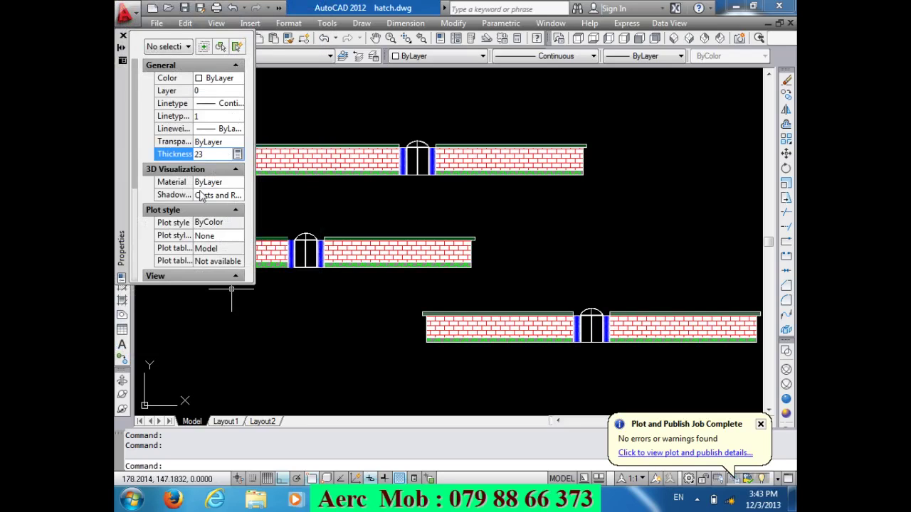
Step: Set Material to Global and close the Properties palette
click(221, 184)
key(Down)
key(Down)
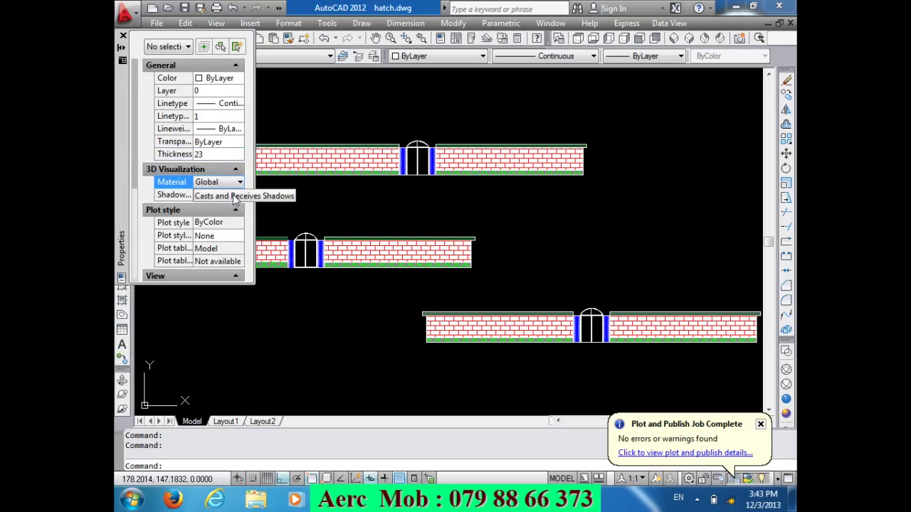
drag(136, 94, 141, 186)
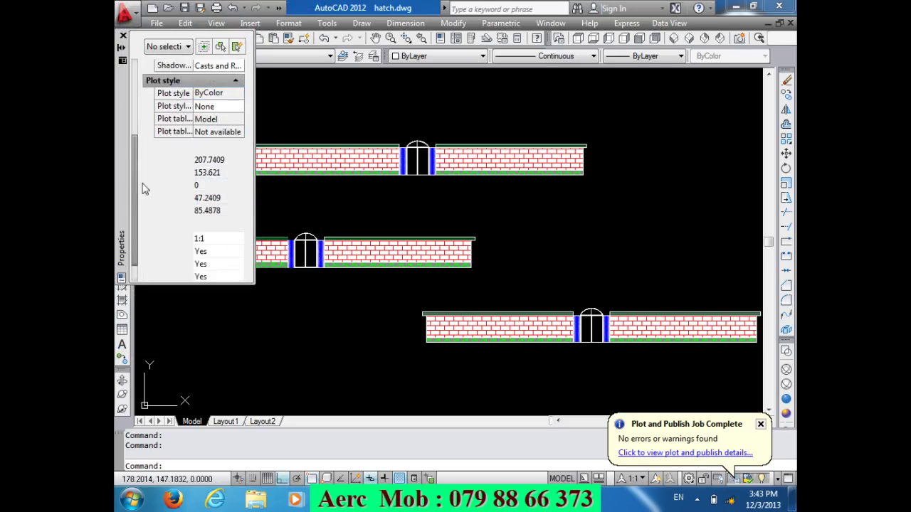
click(123, 35)
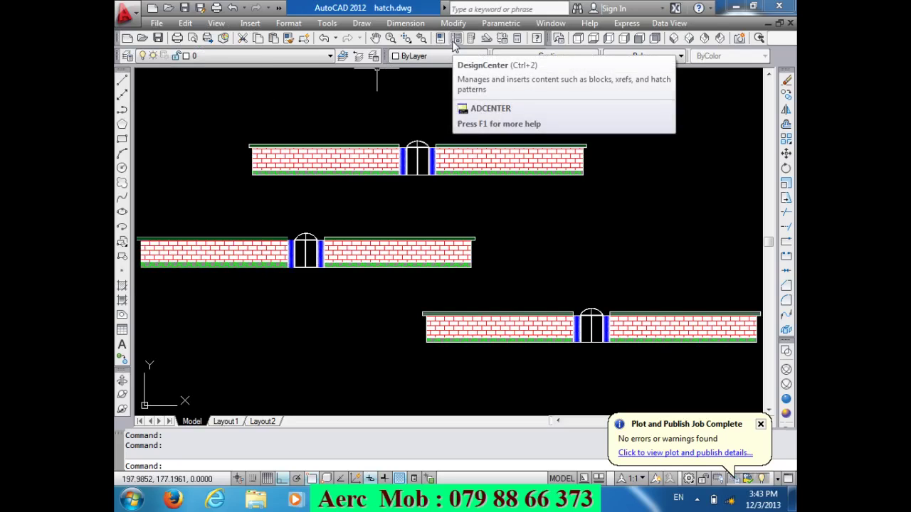
Step: Open DesignCenter and browse the Sample > DesignCenter folder
click(453, 42)
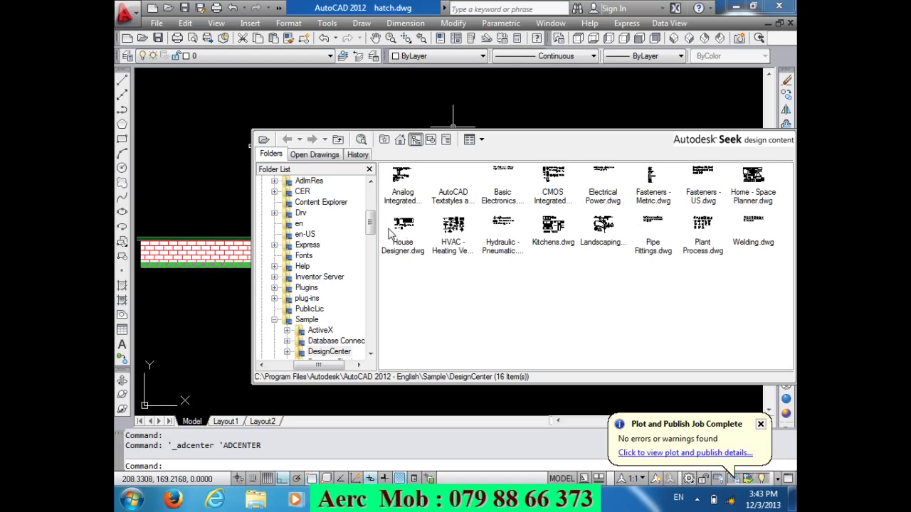
drag(371, 223, 372, 242)
scroll(375, 242, down, 5)
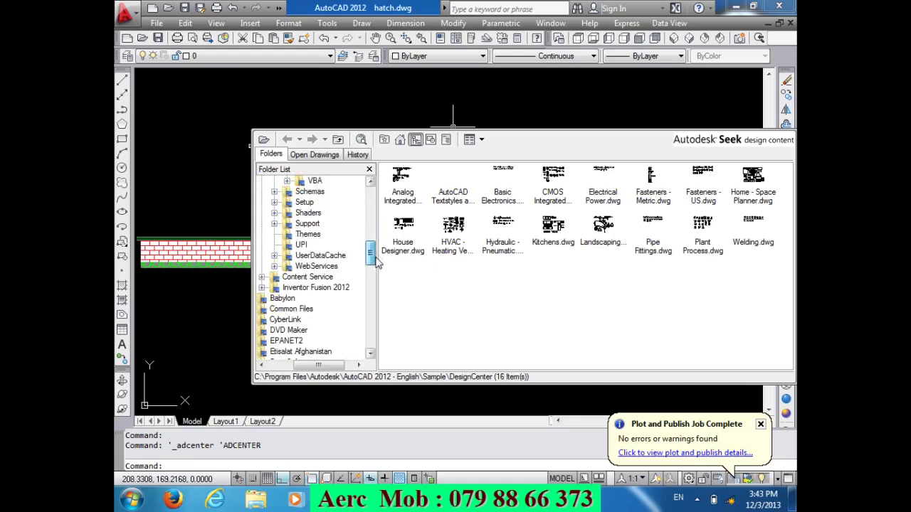
scroll(375, 242, down, 3)
scroll(377, 243, up, 6)
scroll(379, 243, up, 2)
scroll(379, 244, down, 3)
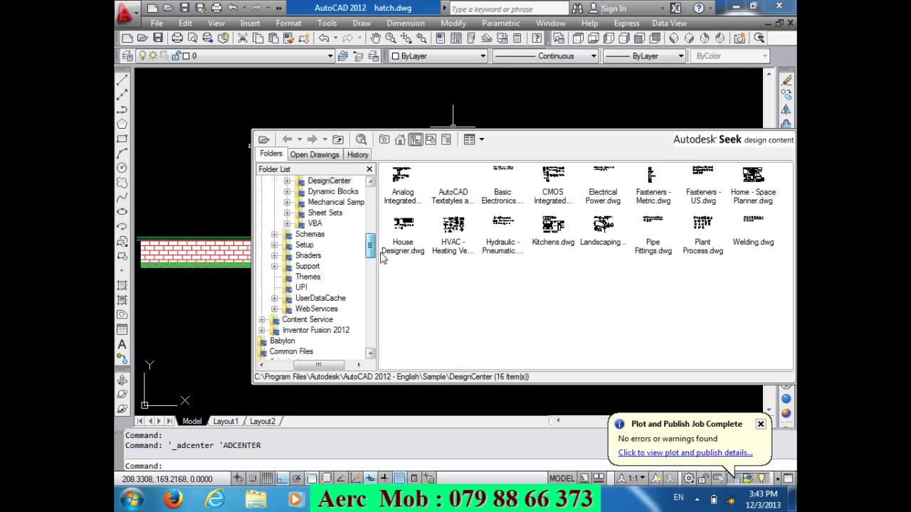
scroll(382, 262, down, 1)
scroll(382, 260, down, 2)
scroll(382, 256, up, 3)
scroll(384, 242, up, 4)
scroll(391, 227, up, 2)
Step: Open Kitchens.dwg and list its 21 blocks
click(451, 226)
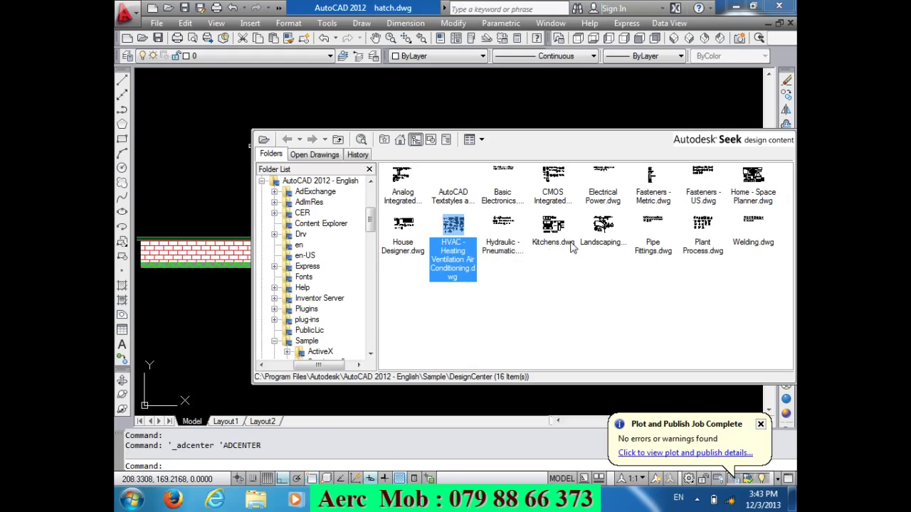
click(555, 226)
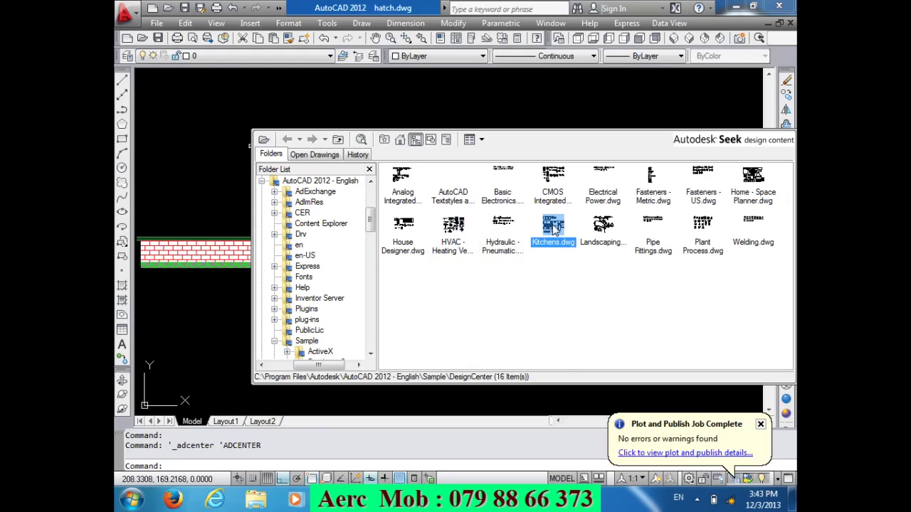
double_click(555, 227)
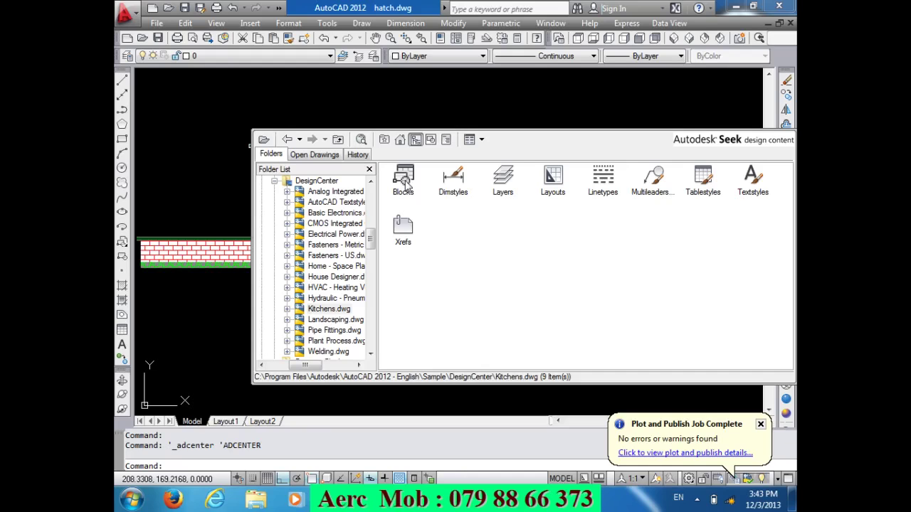
double_click(407, 184)
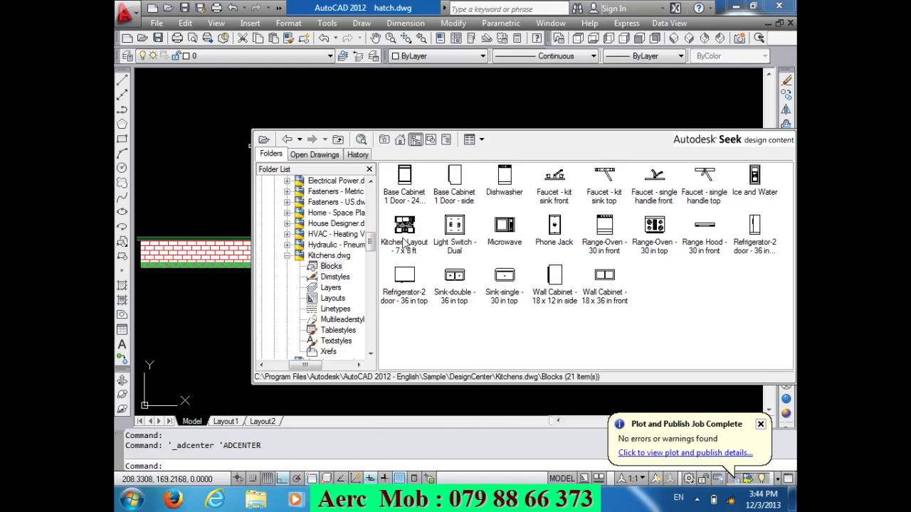
Step: Drag the Kitchen Layout - 7 x 8 ft block into the drawing, close DesignCenter, and start Zoom Extents
drag(407, 227, 200, 340)
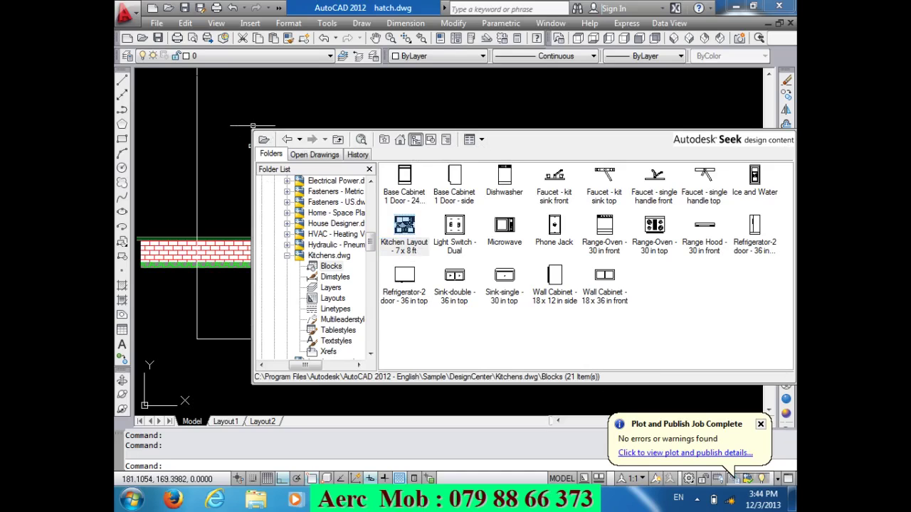
click(457, 39)
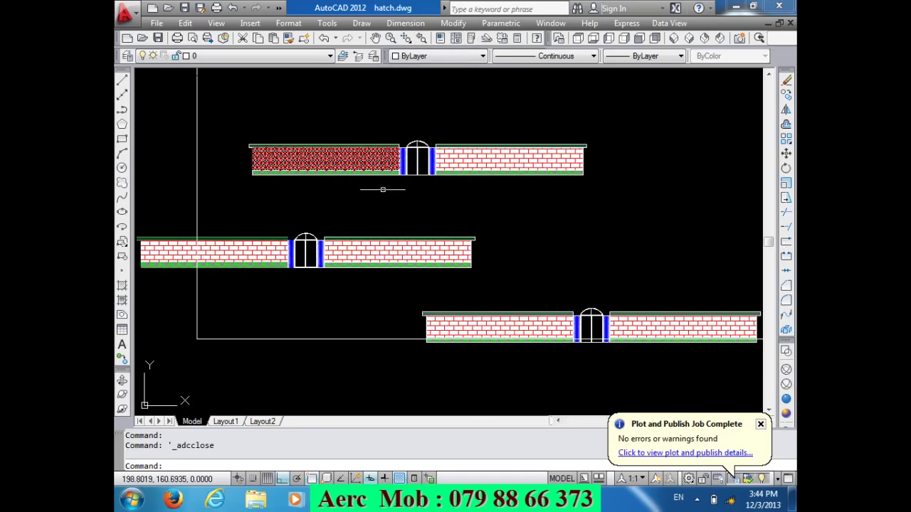
scroll(378, 203, down, 4)
scroll(379, 202, down, 2)
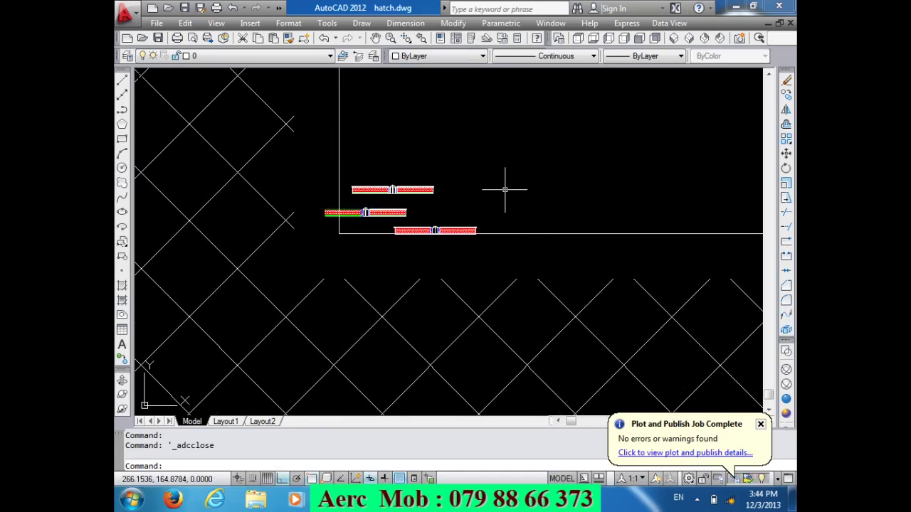
text(z)
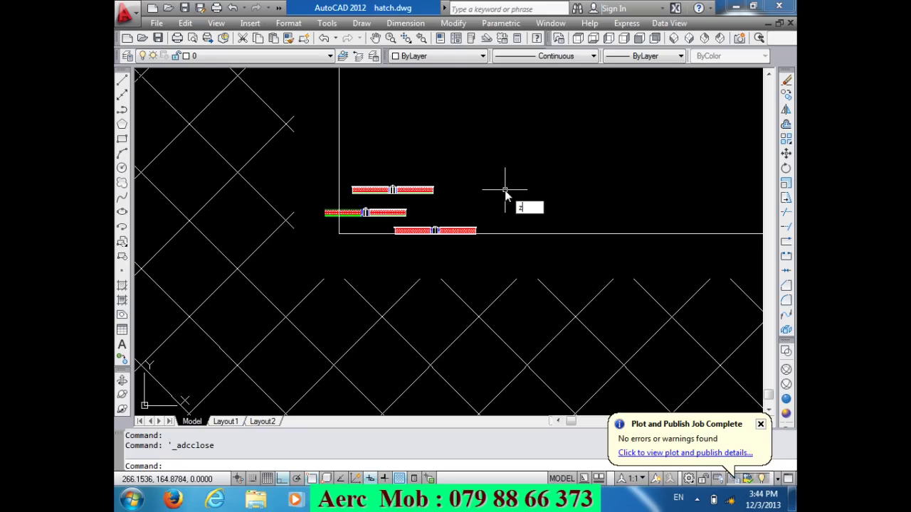
key(Return)
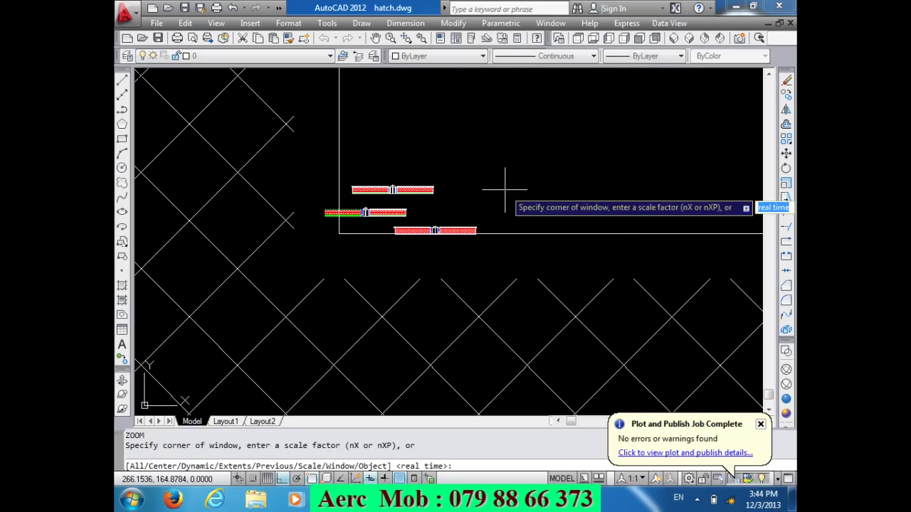
text(e)
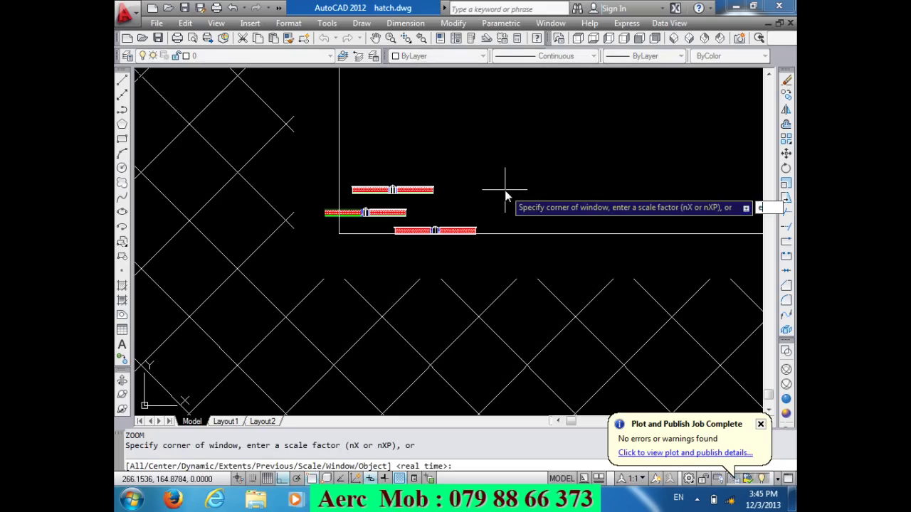
Step: Fit the kitchen plan in view, explode the kitchen block, and briefly select the sink
key(Return)
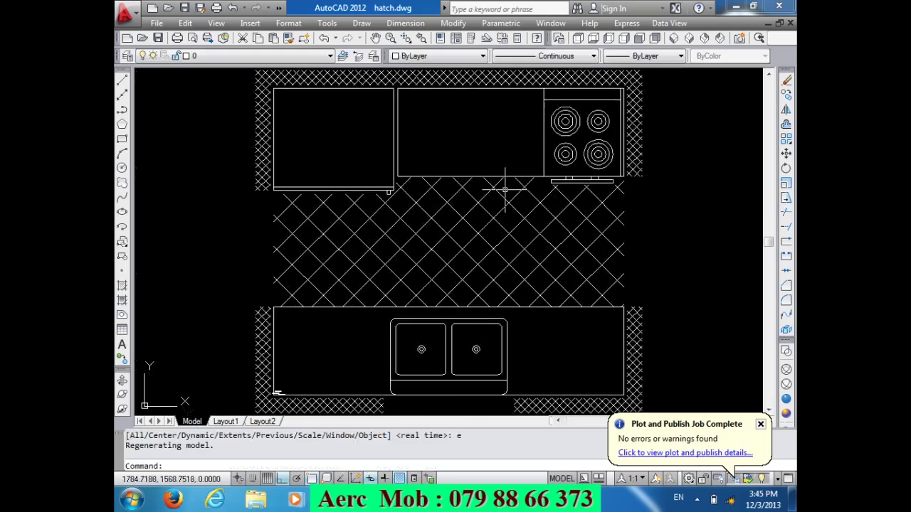
scroll(288, 268, down, 4)
scroll(320, 297, up, 1)
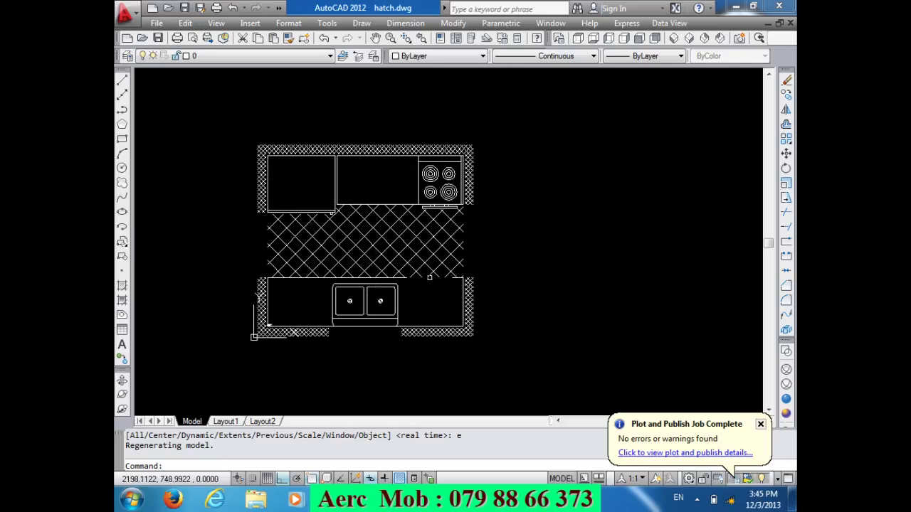
scroll(369, 274, up, 2)
scroll(372, 274, up, 2)
scroll(372, 273, down, 5)
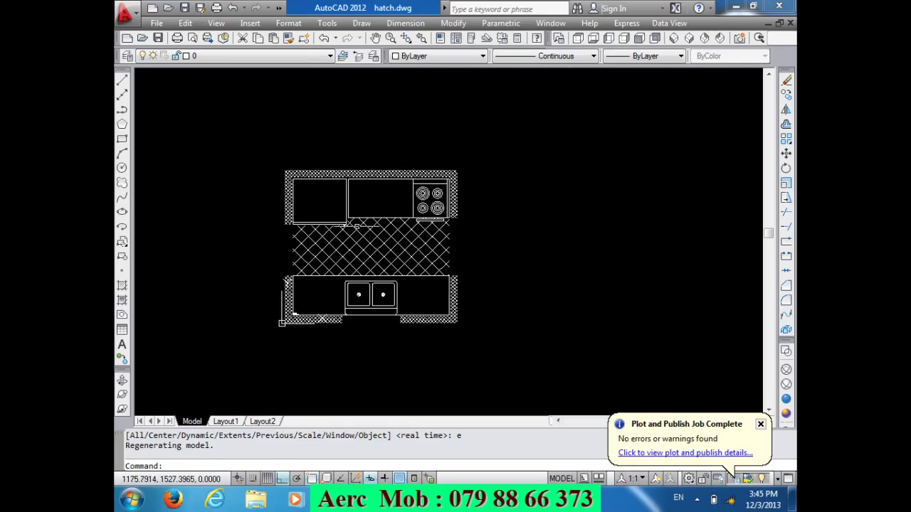
click(363, 225)
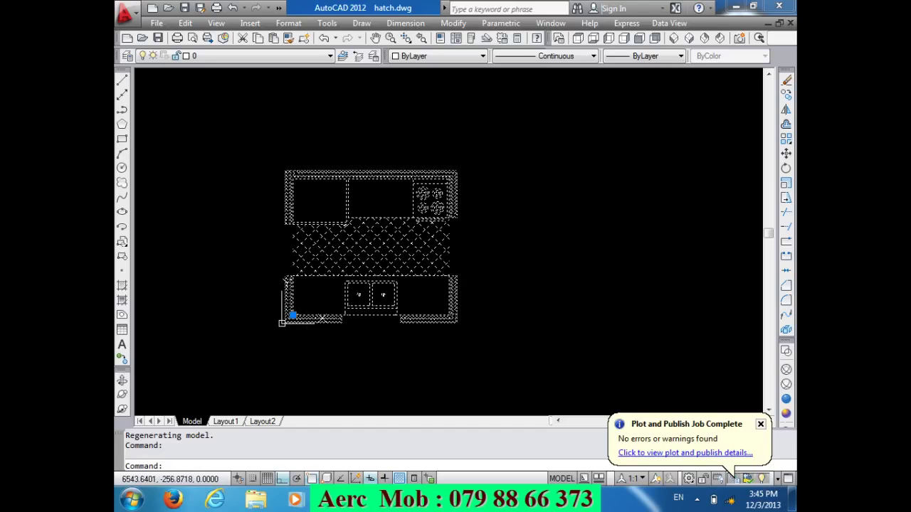
click(786, 331)
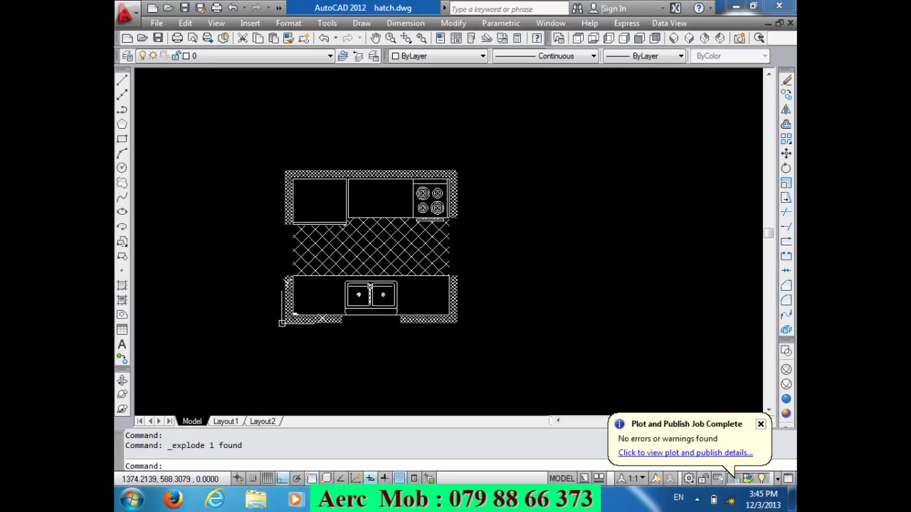
click(369, 290)
scroll(374, 295, up, 3)
scroll(378, 303, down, 2)
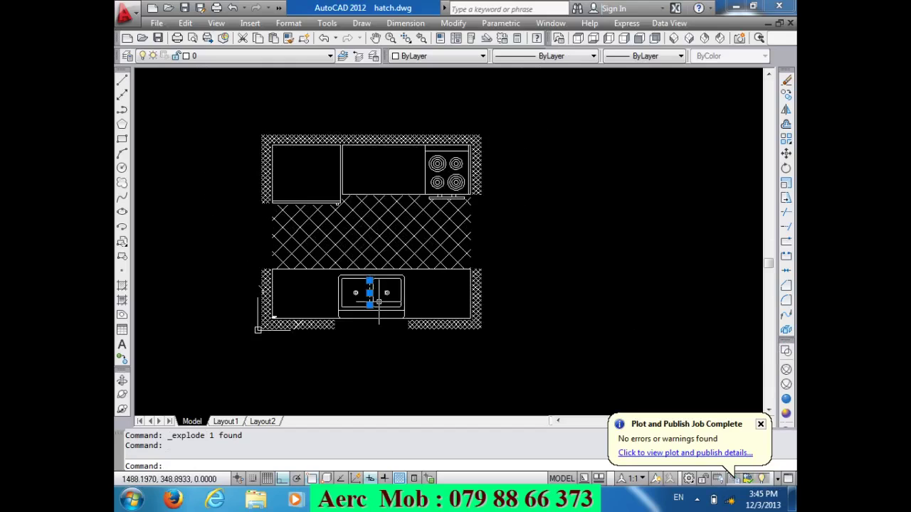
key(Escape)
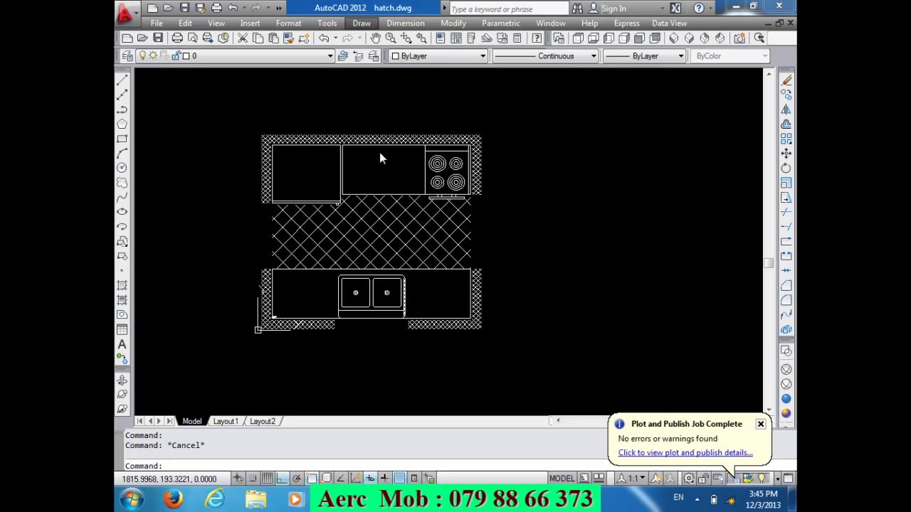
Step: Undo four times to remove the explode and the kitchen insertion
click(324, 38)
click(324, 38)
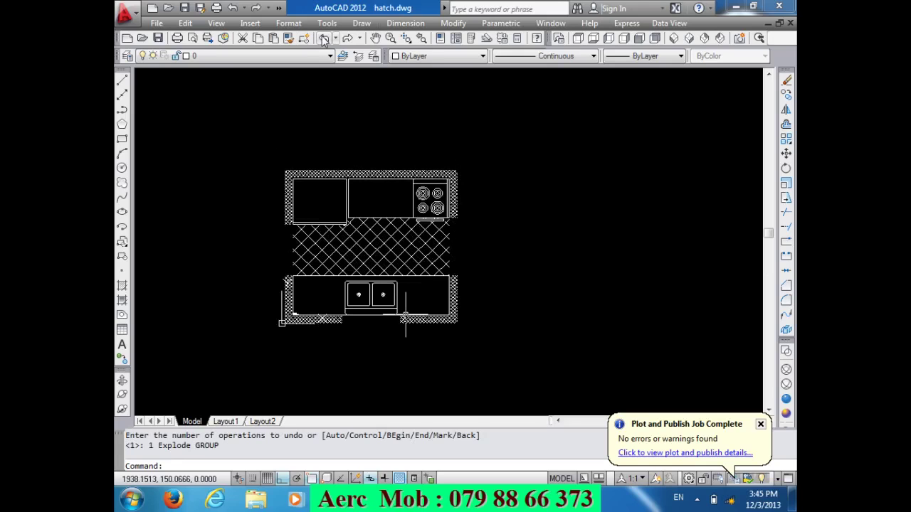
click(324, 37)
click(324, 38)
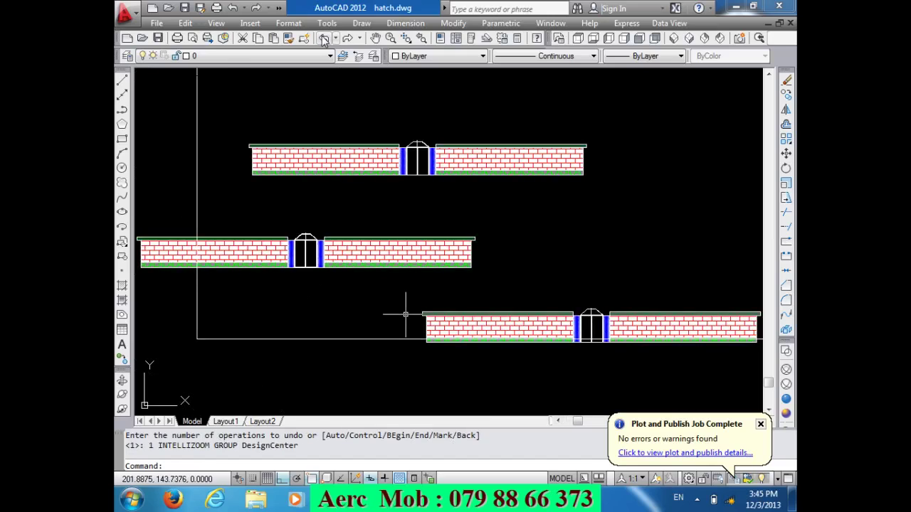
click(324, 39)
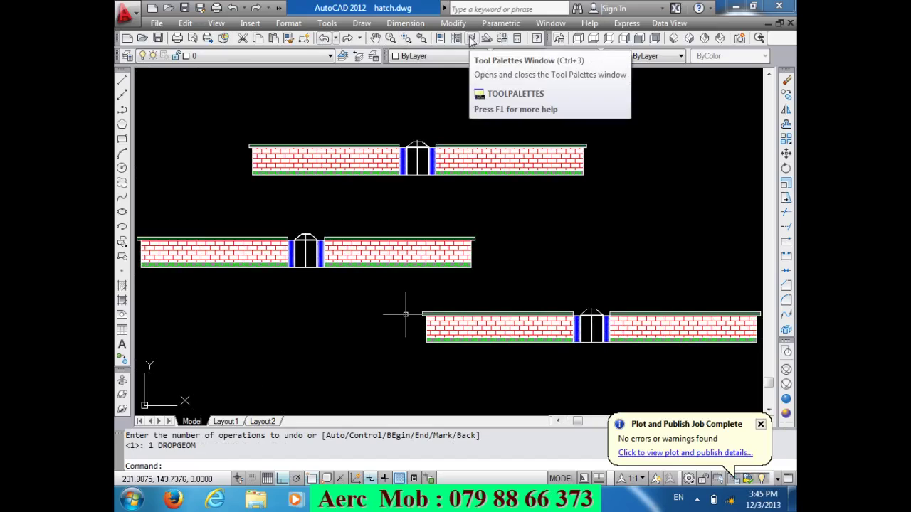
click(470, 39)
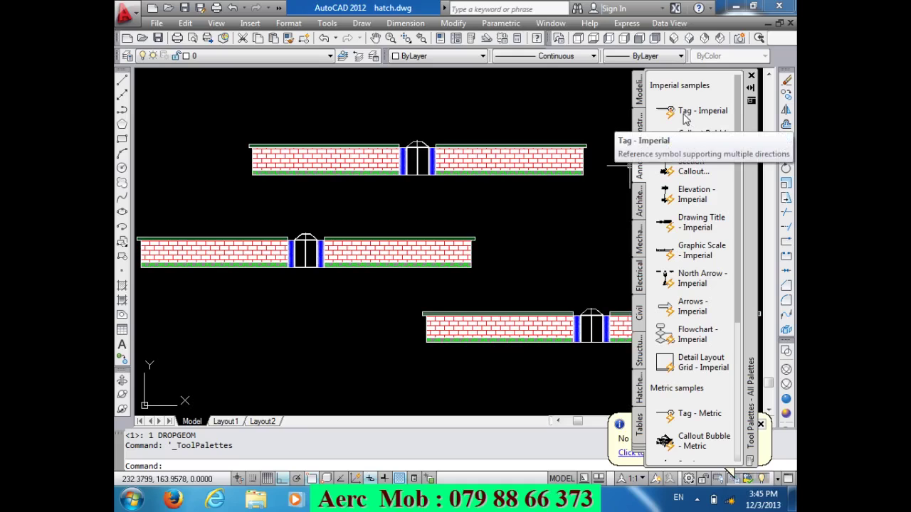
click(680, 114)
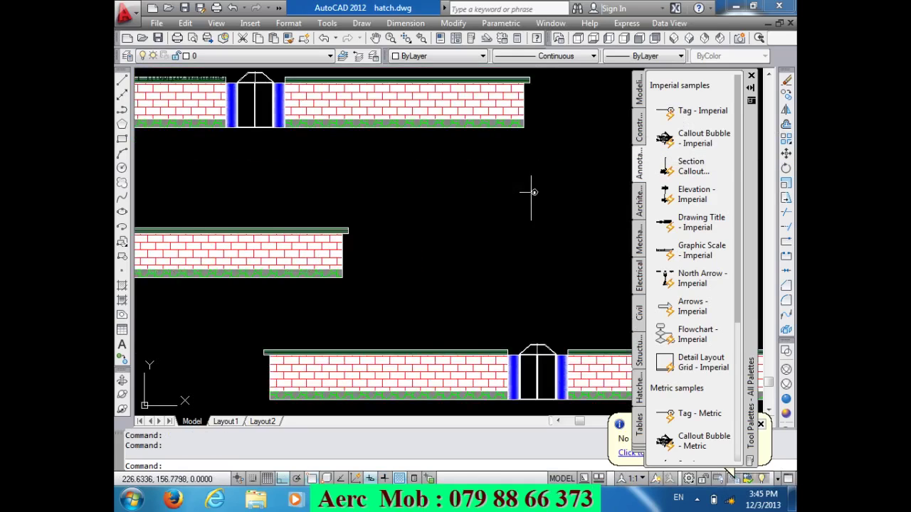
click(539, 185)
click(537, 185)
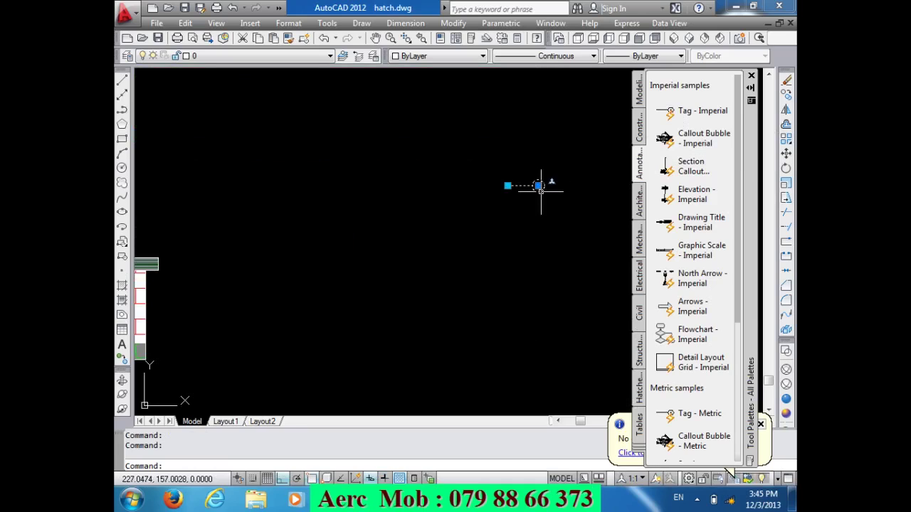
double_click(538, 186)
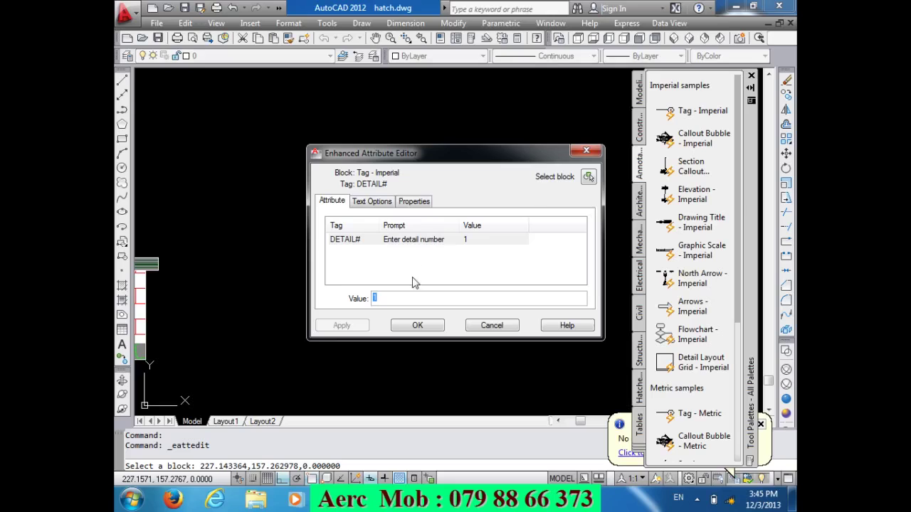
click(490, 327)
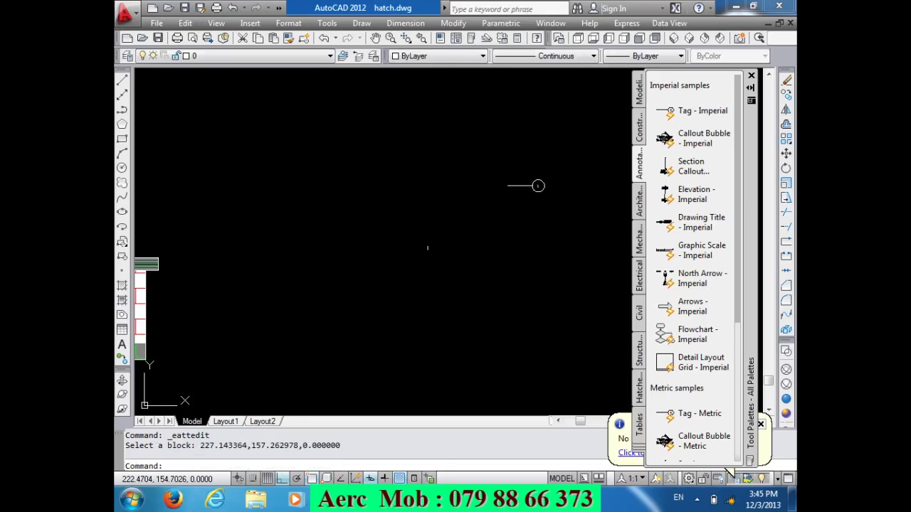
scroll(516, 226, down, 5)
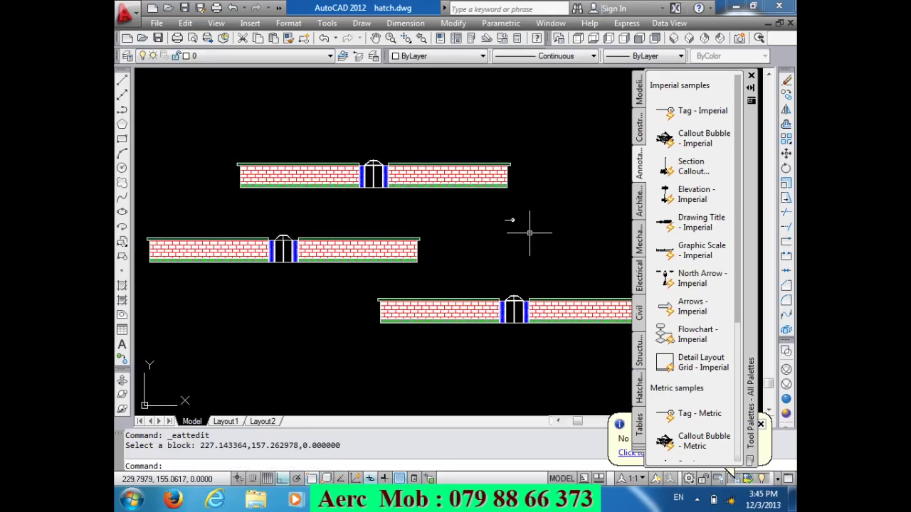
scroll(513, 221, up, 3)
scroll(469, 192, down, 1)
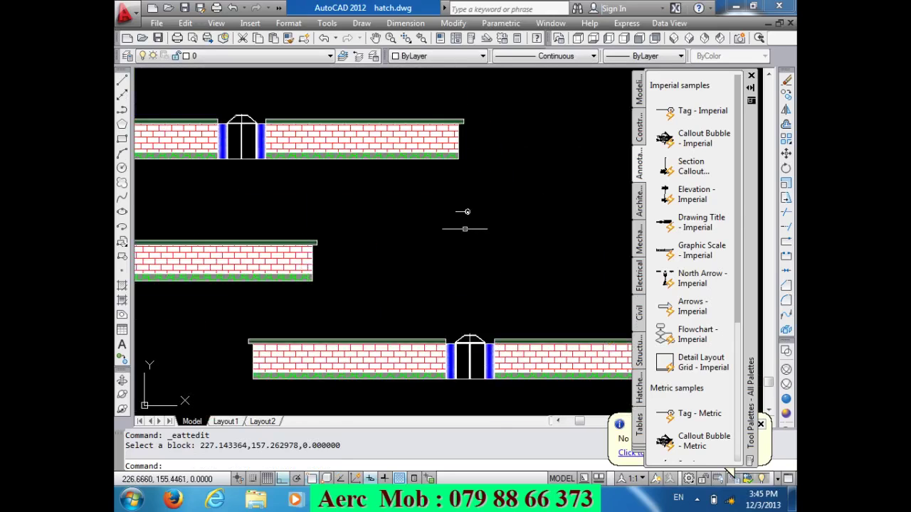
text(r)
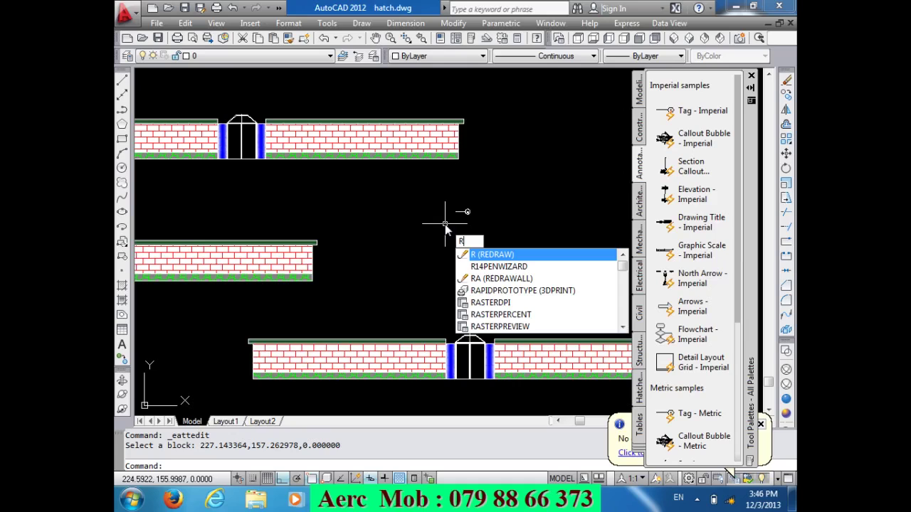
text(o)
Step: Rotate the tag symbol 90° so it stands vertical
key(Return)
scroll(462, 214, up, 5)
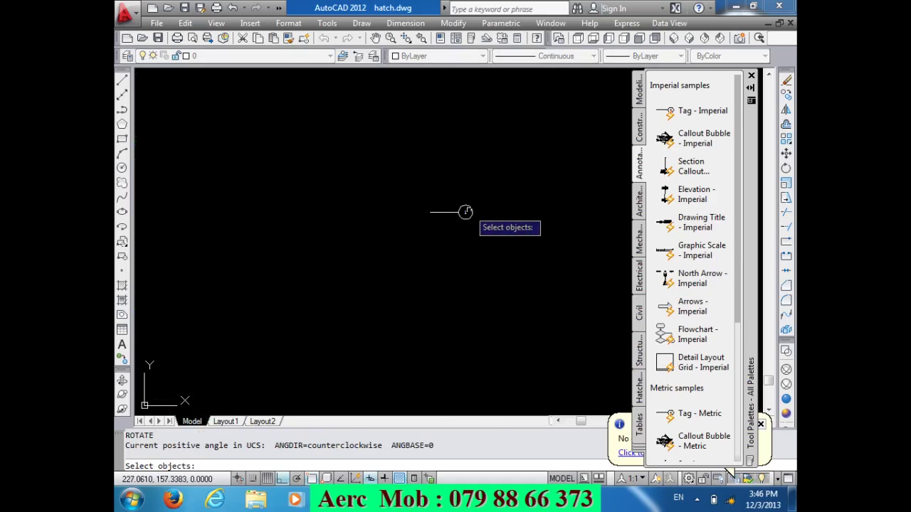
click(428, 212)
click(429, 213)
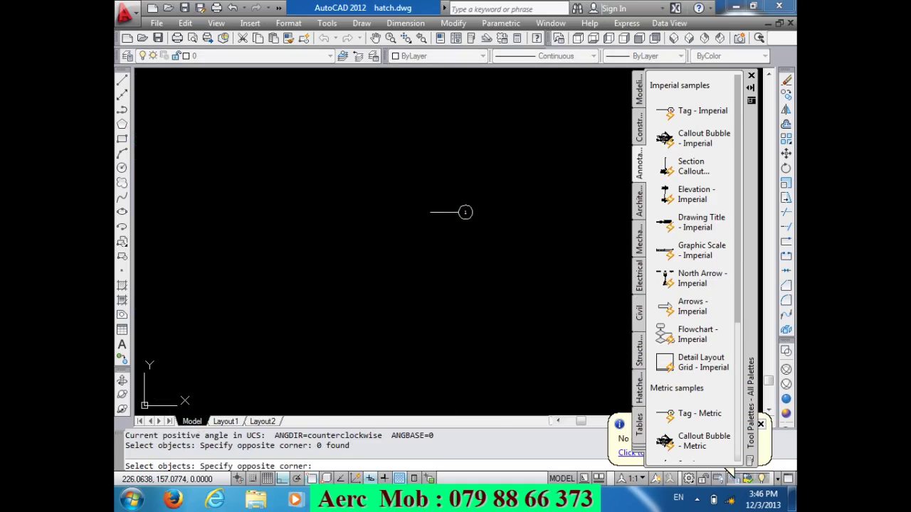
click(431, 215)
click(426, 208)
key(Return)
click(430, 212)
click(437, 144)
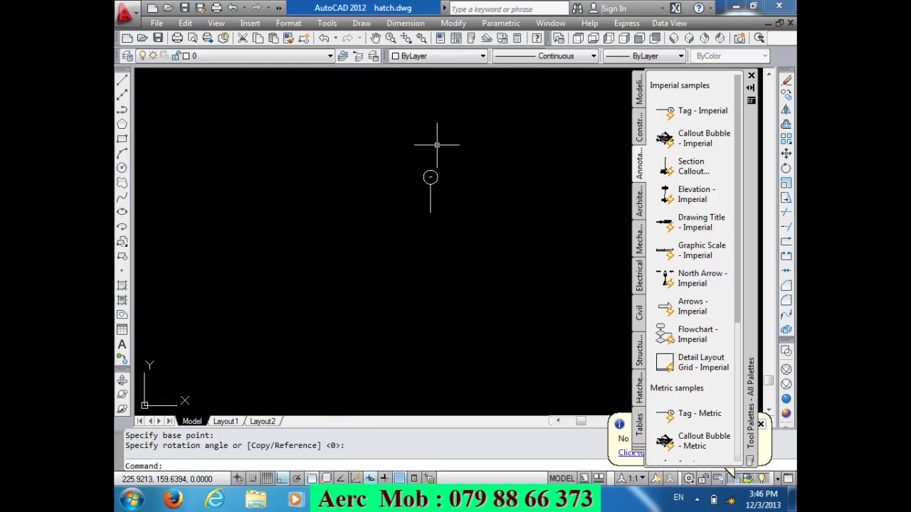
scroll(424, 214, down, 5)
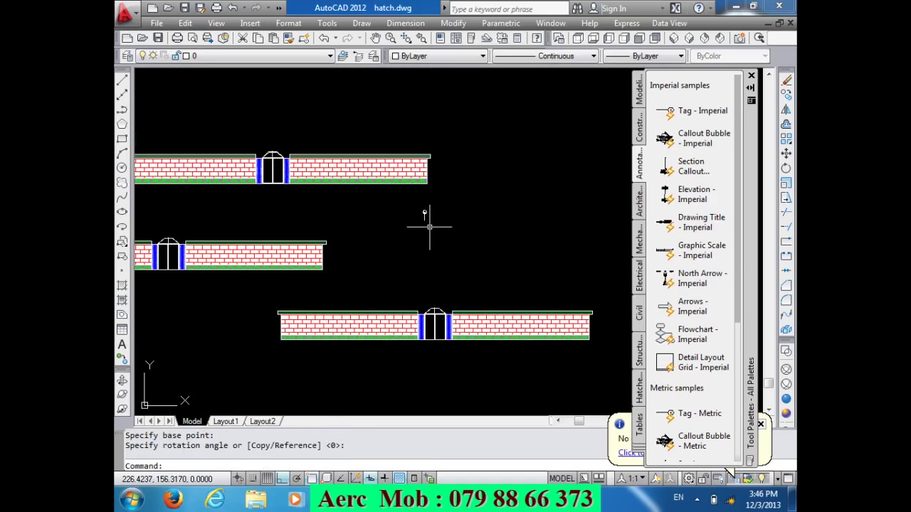
scroll(433, 231, up, 3)
scroll(427, 213, up, 2)
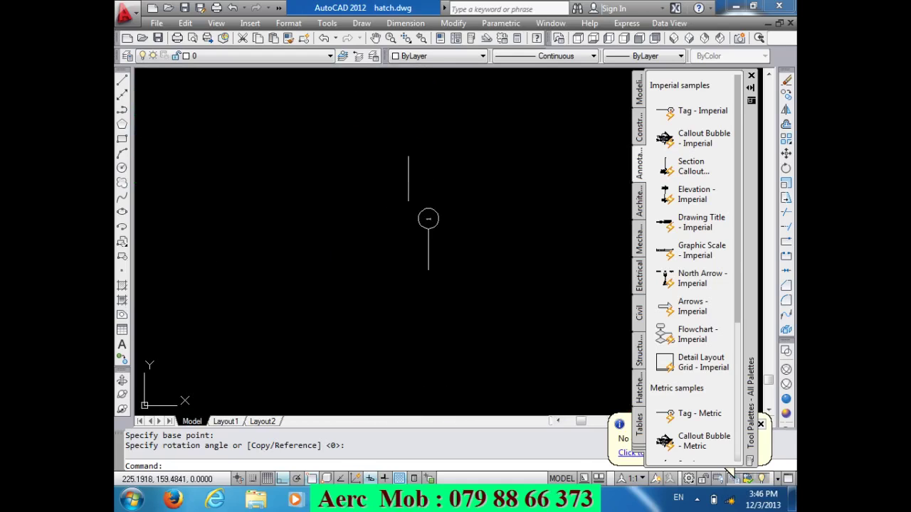
scroll(469, 253, down, 2)
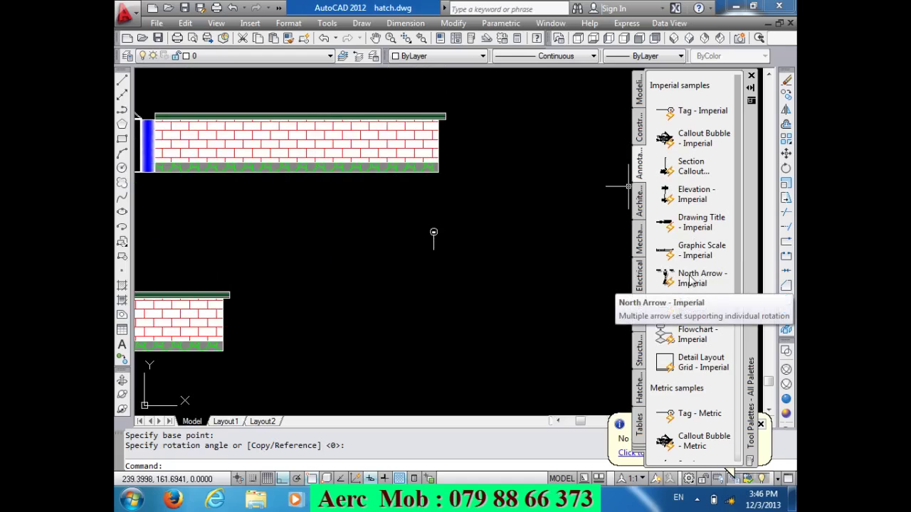
Step: Place the North Arrow - Imperial block from the Annotation palette
drag(682, 282, 409, 281)
scroll(413, 274, up, 3)
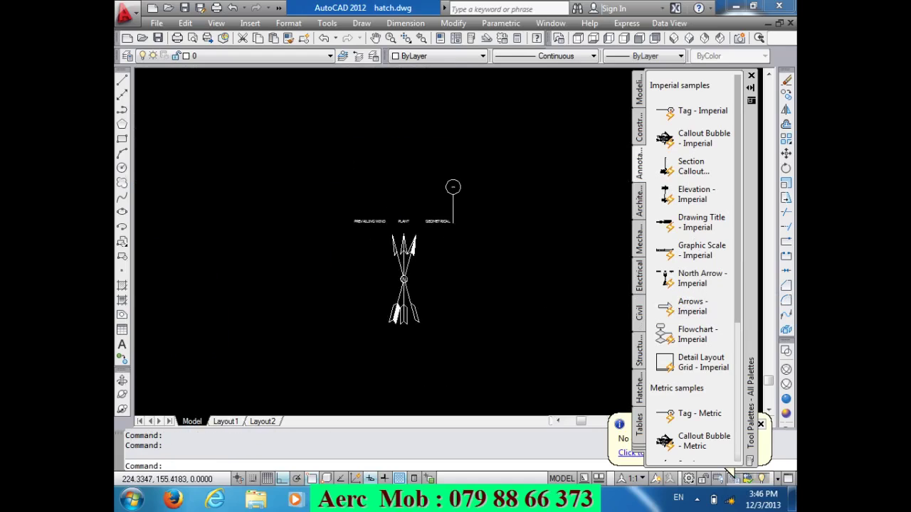
scroll(413, 271, up, 3)
scroll(361, 191, down, 5)
scroll(355, 185, up, 7)
scroll(352, 164, down, 5)
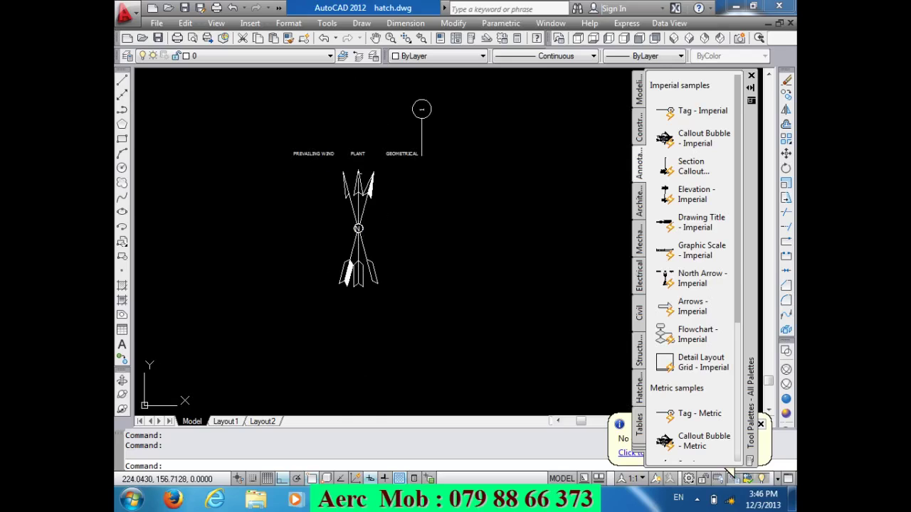
scroll(350, 148, up, 5)
scroll(350, 148, down, 2)
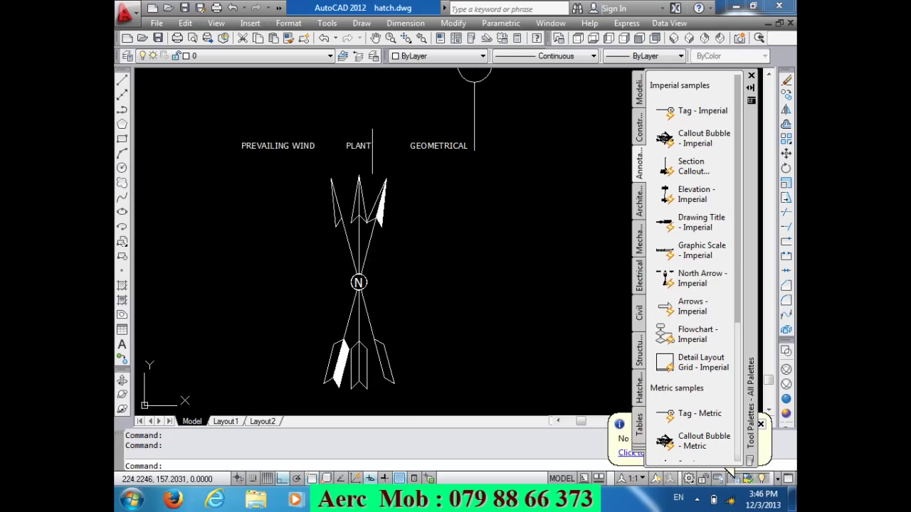
Step: Insert the Trees - Imperial block from the Architectural palette
click(640, 205)
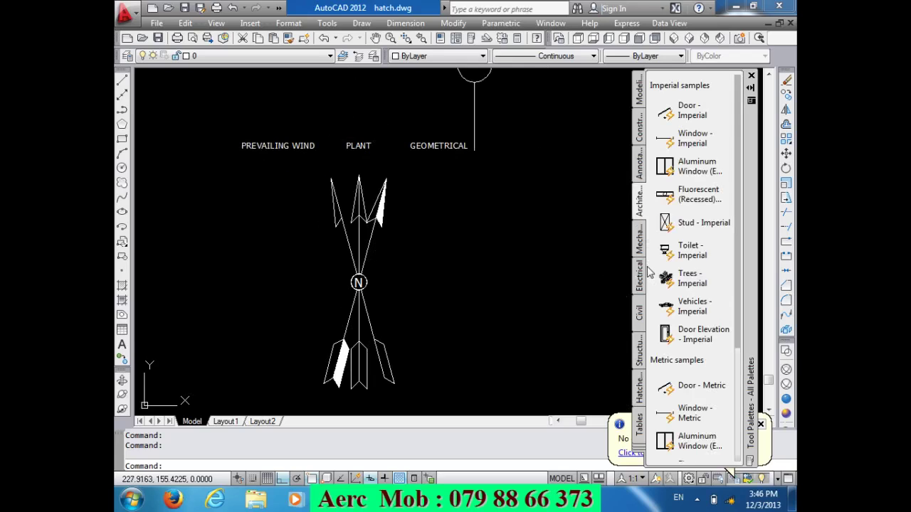
click(692, 283)
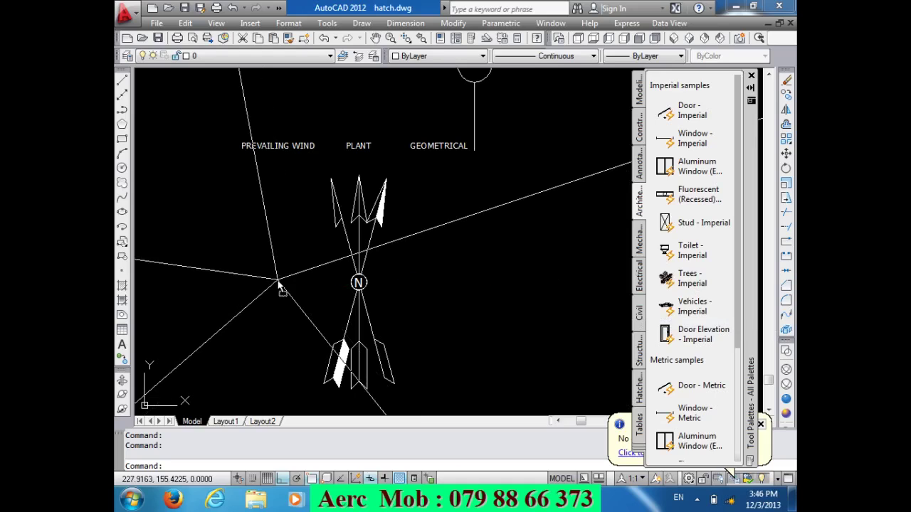
click(354, 282)
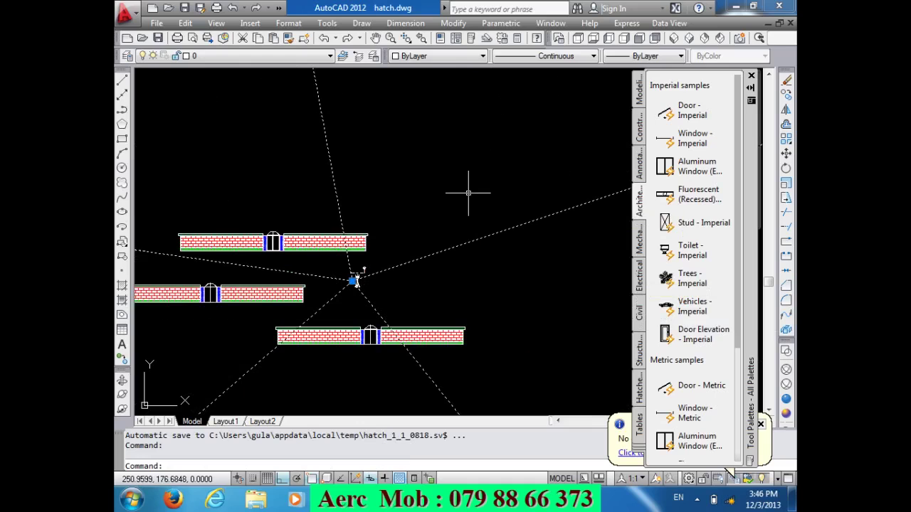
scroll(449, 195, down, 3)
scroll(431, 206, down, 3)
scroll(388, 231, down, 2)
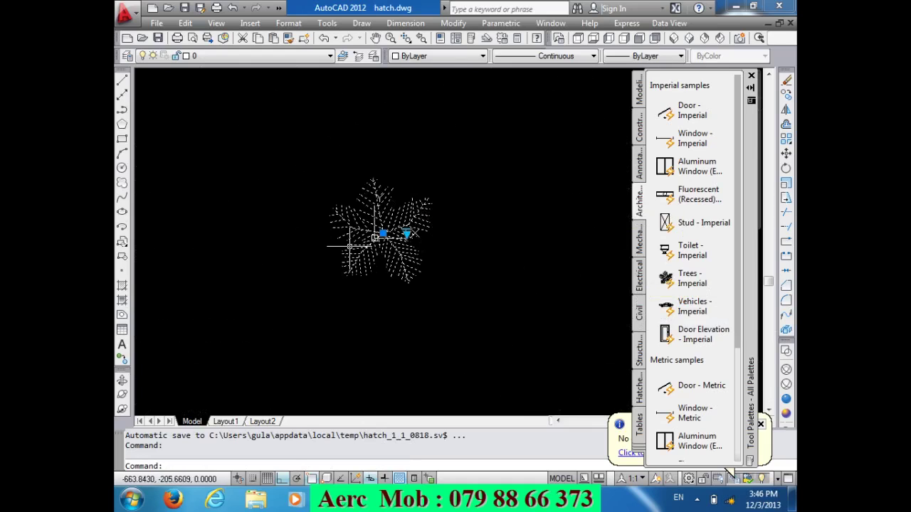
scroll(383, 232, up, 4)
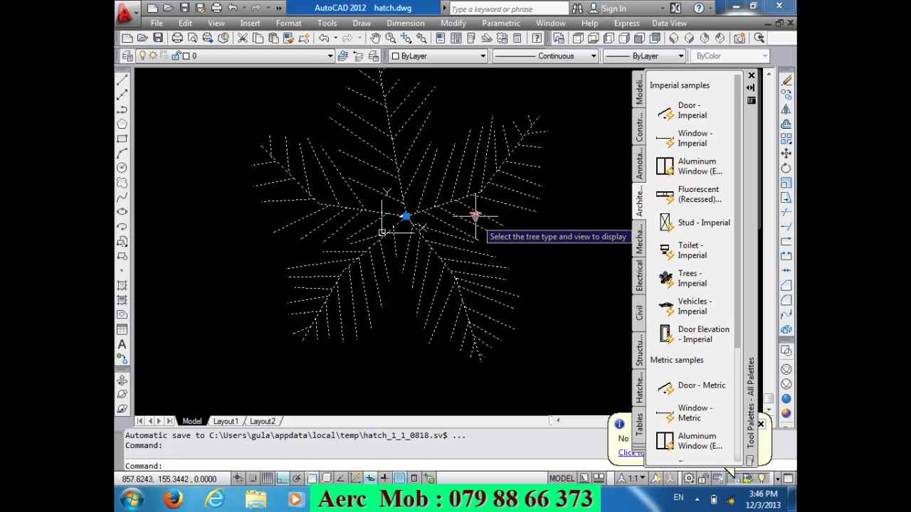
Step: Cycle the tree type through Palm and Shrub options to Type 1 Evergreen (Elevation)
click(475, 214)
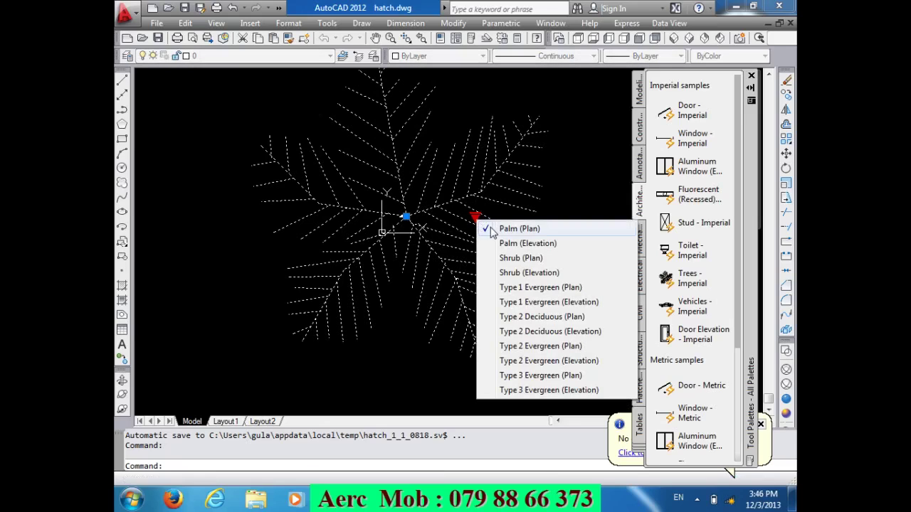
click(507, 244)
scroll(442, 328, down, 3)
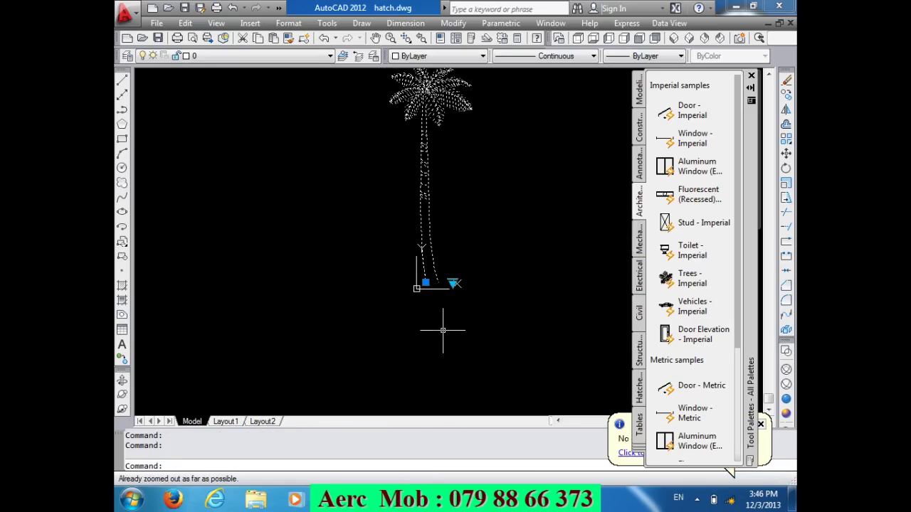
click(453, 284)
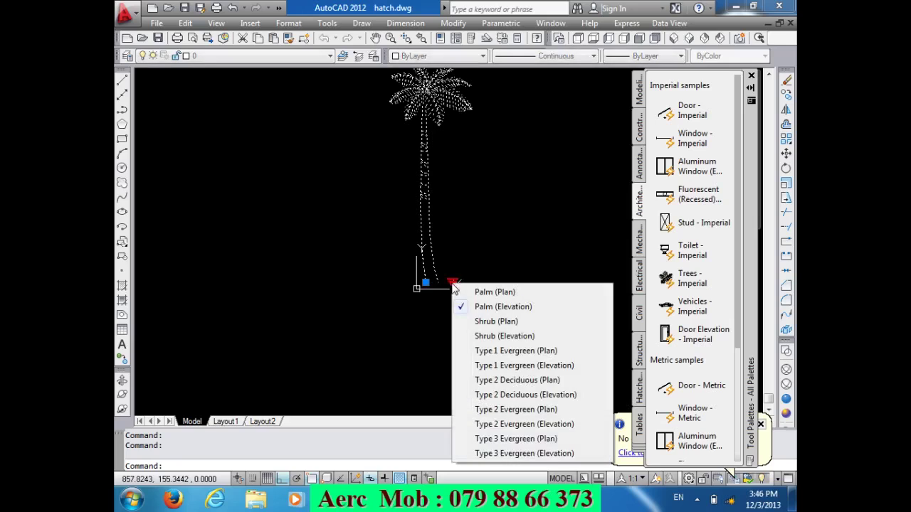
click(481, 327)
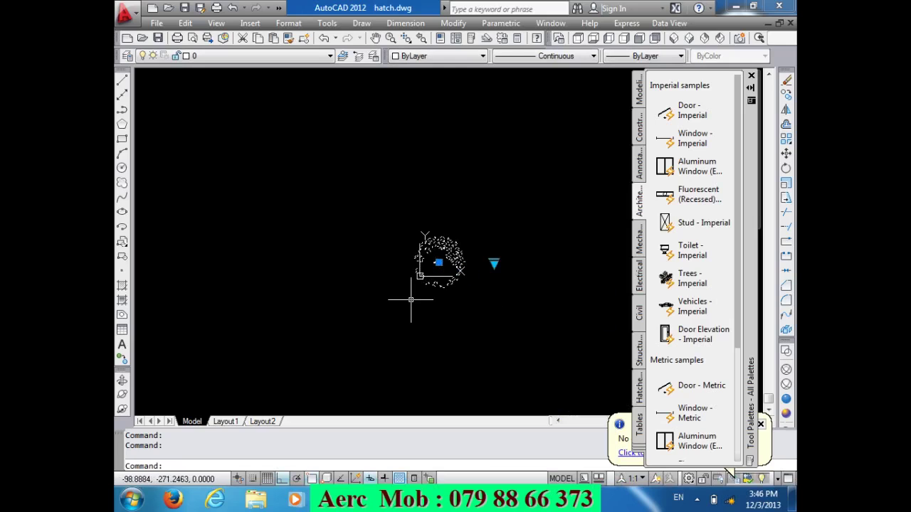
click(494, 265)
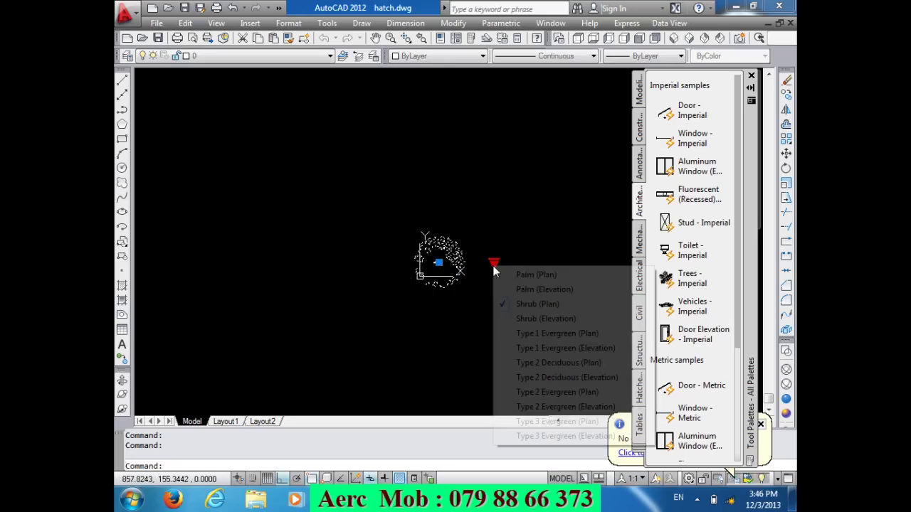
click(513, 319)
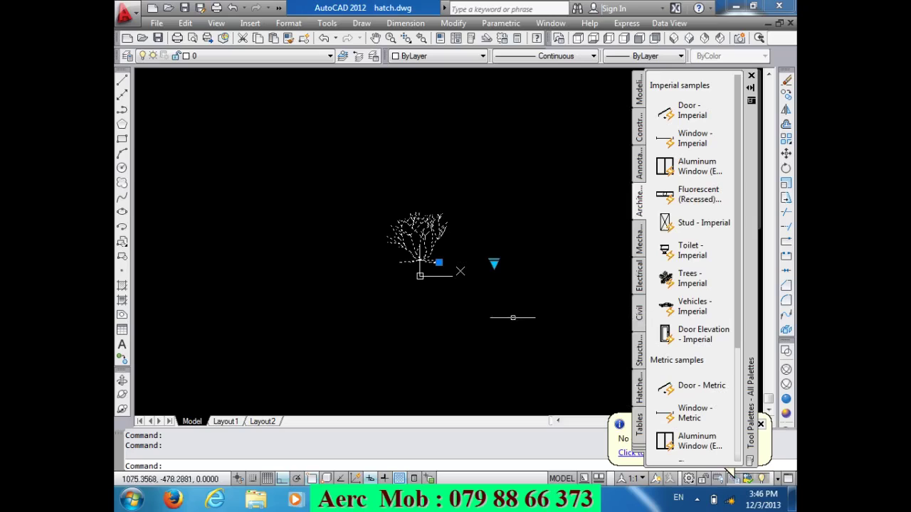
click(494, 265)
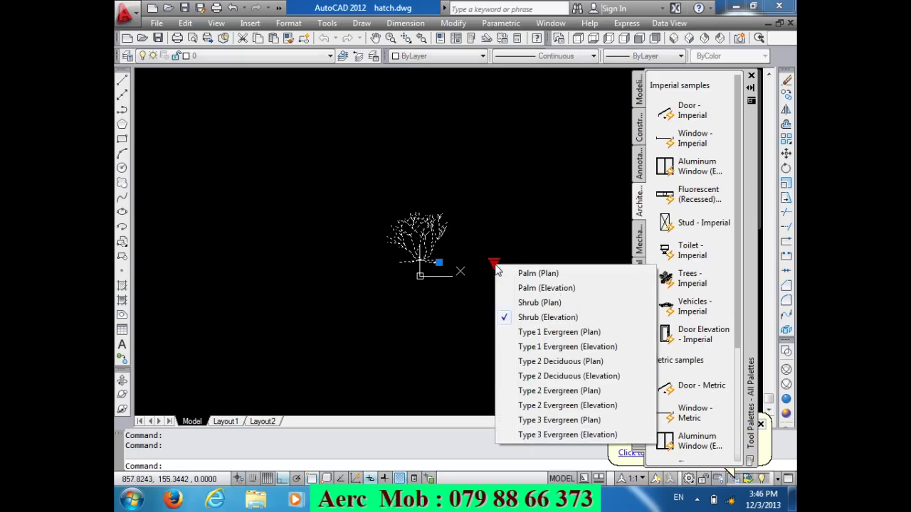
click(522, 333)
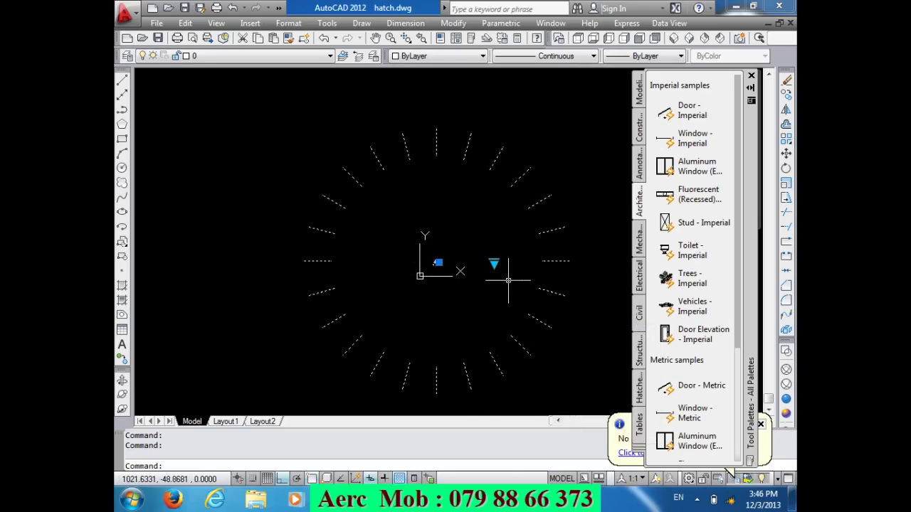
click(494, 265)
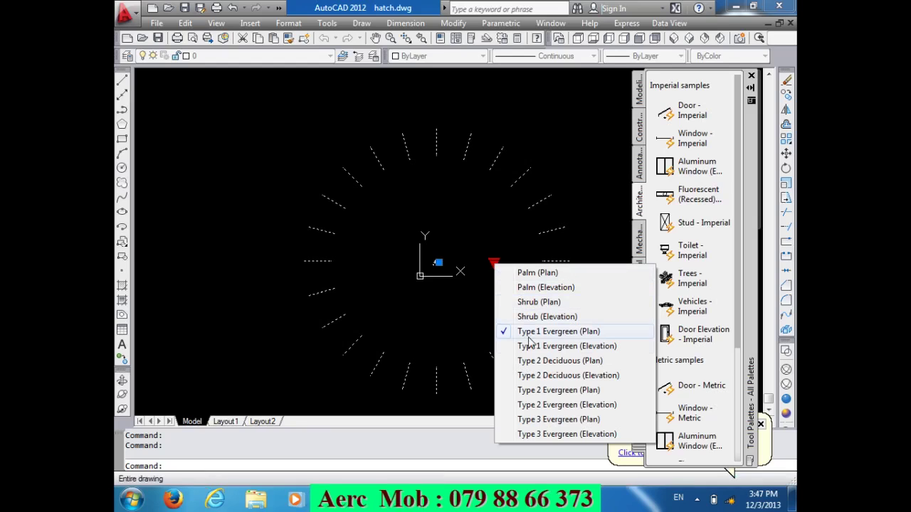
click(562, 346)
scroll(431, 355, down, 2)
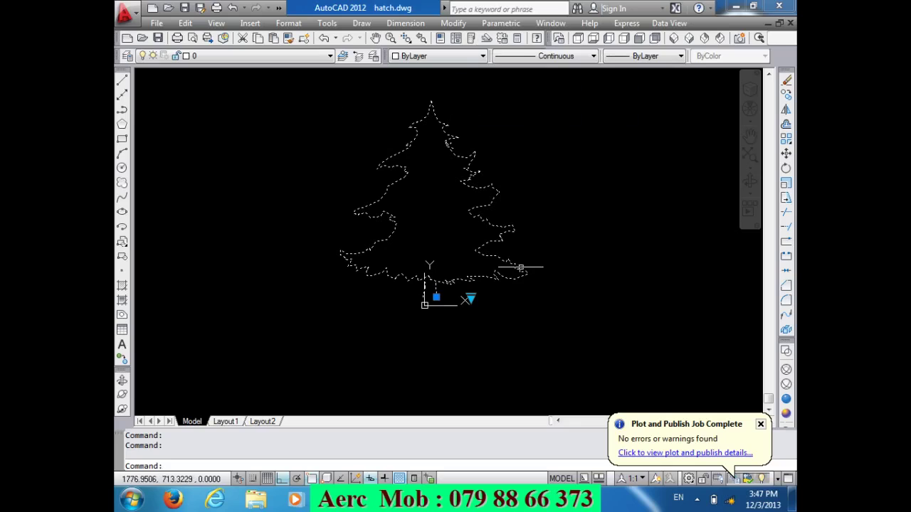
click(643, 480)
click(662, 354)
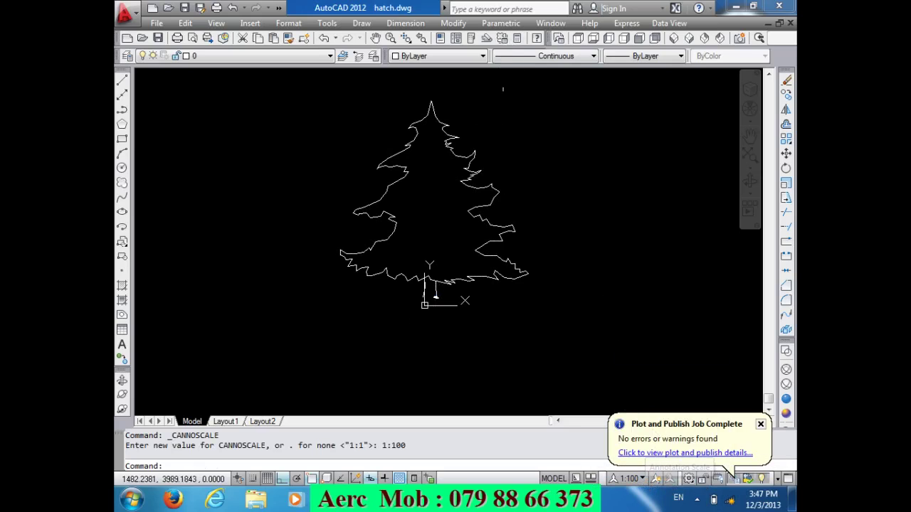
click(471, 39)
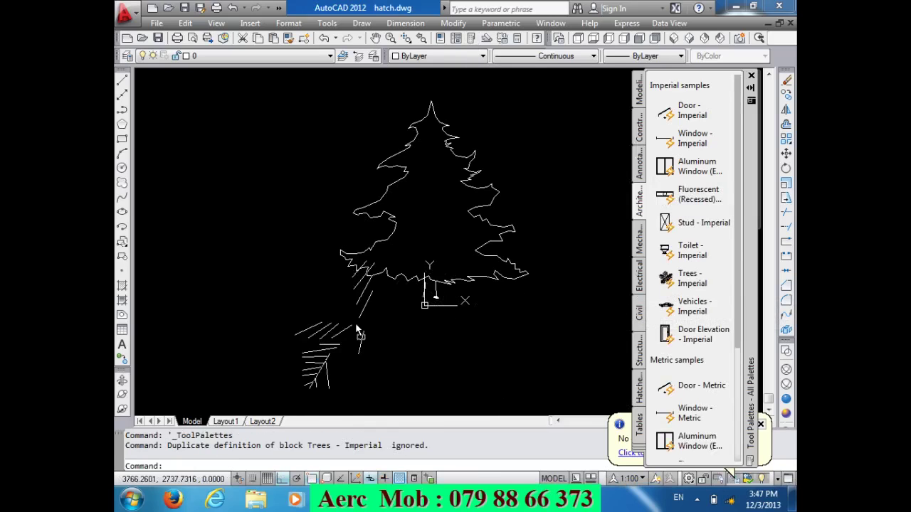
click(279, 219)
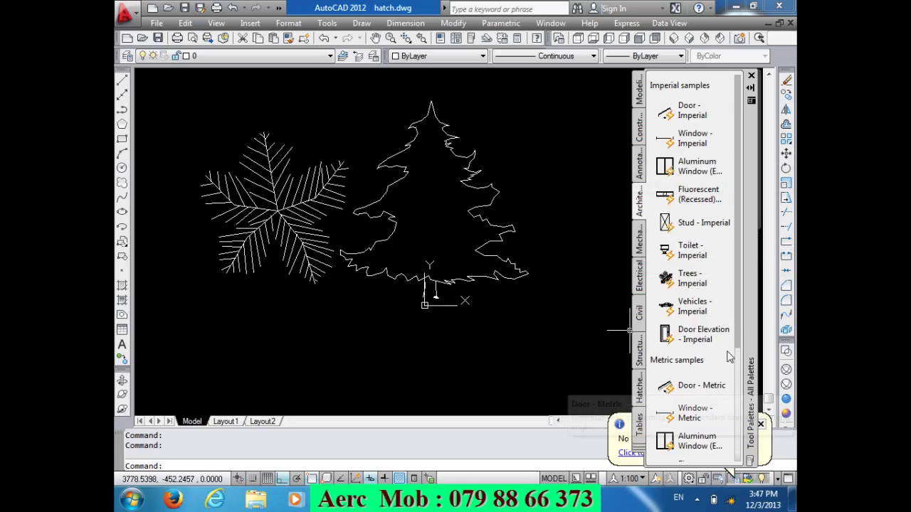
click(639, 165)
drag(675, 117, 527, 186)
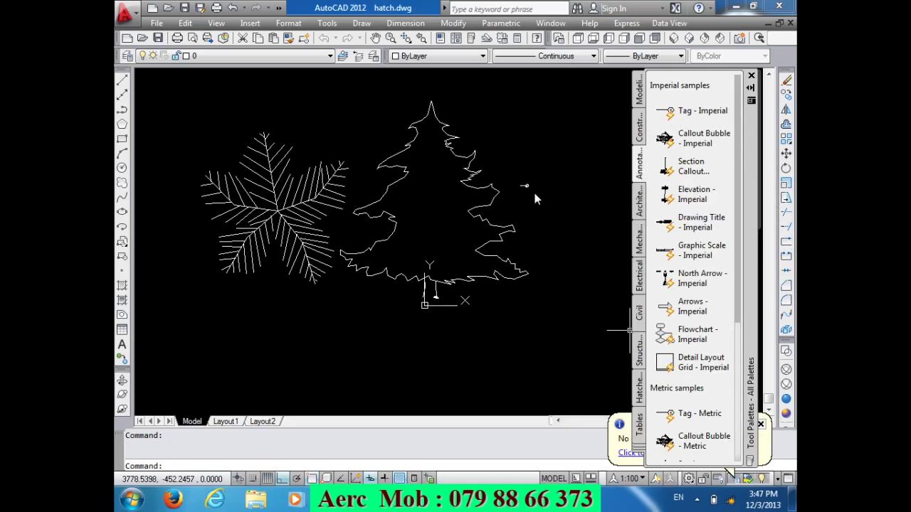
scroll(523, 188, up, 2)
scroll(508, 197, up, 4)
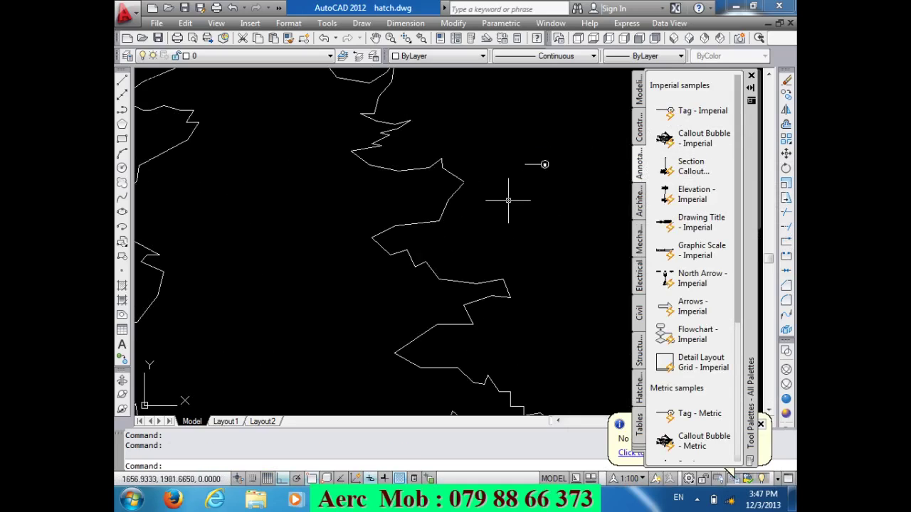
scroll(508, 197, down, 5)
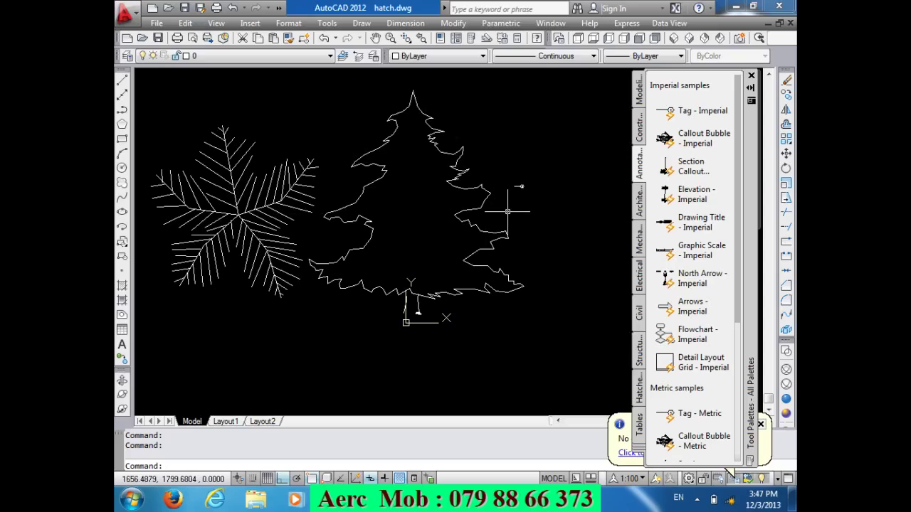
click(508, 211)
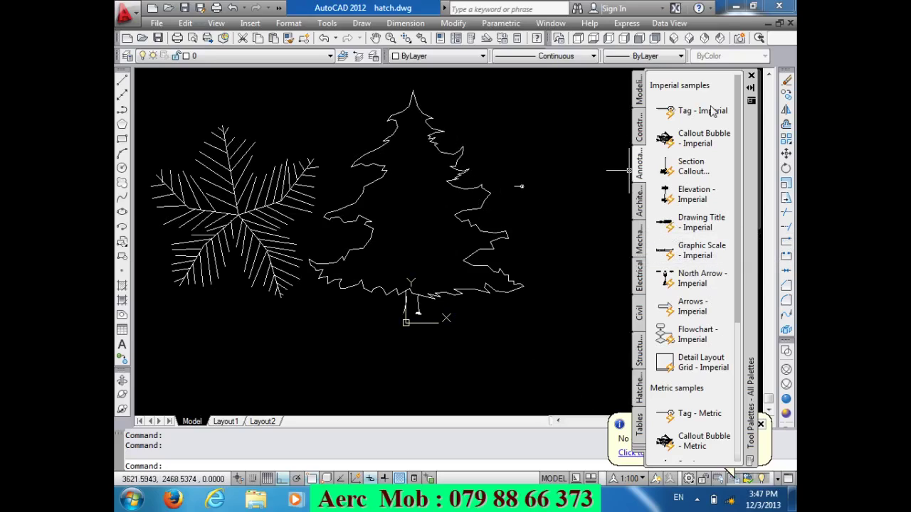
Step: Briefly open the Sheet Set Manager, then expand QuickCalc to its Units Conversion section
click(488, 39)
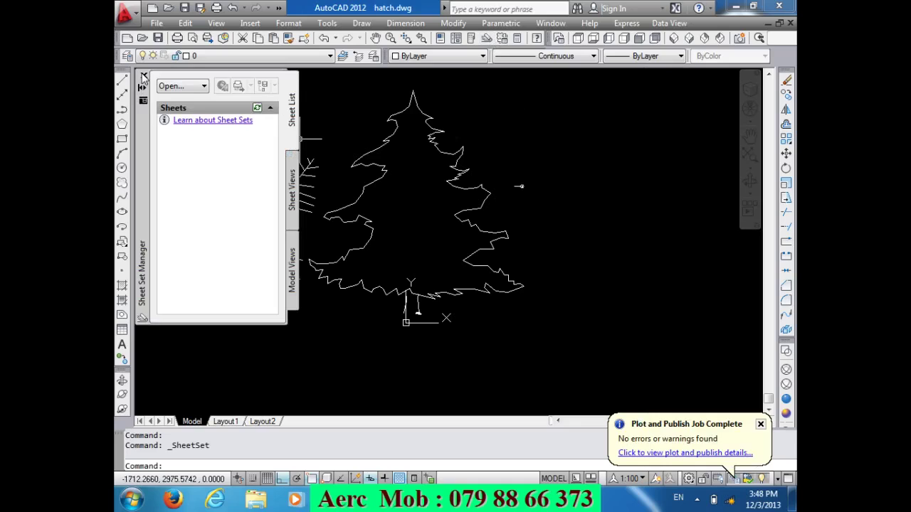
click(143, 77)
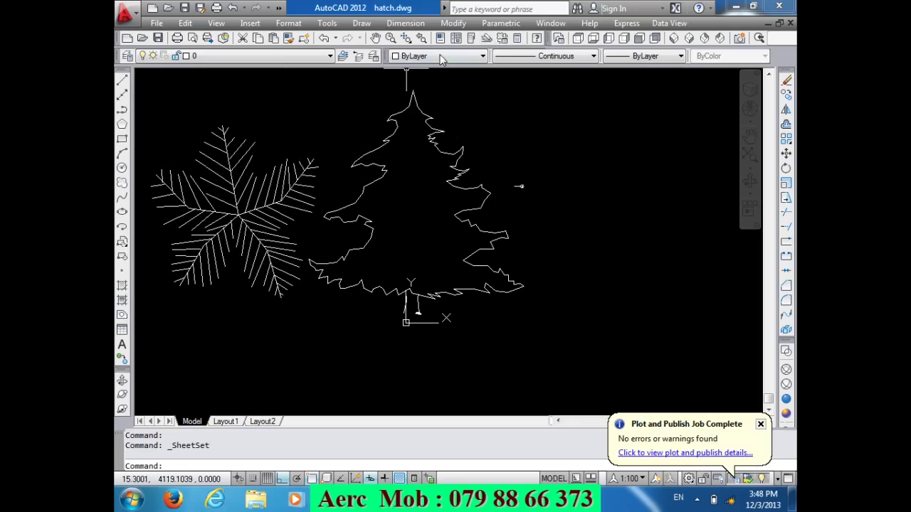
click(516, 38)
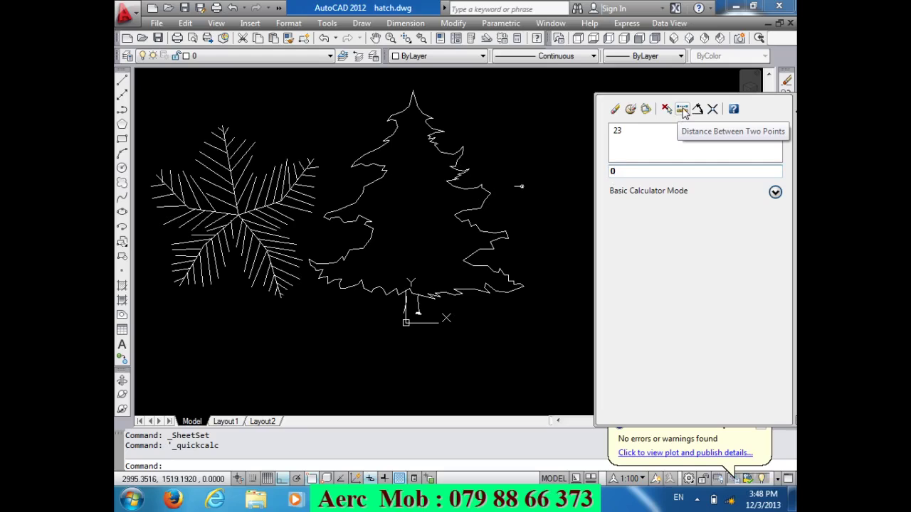
click(774, 192)
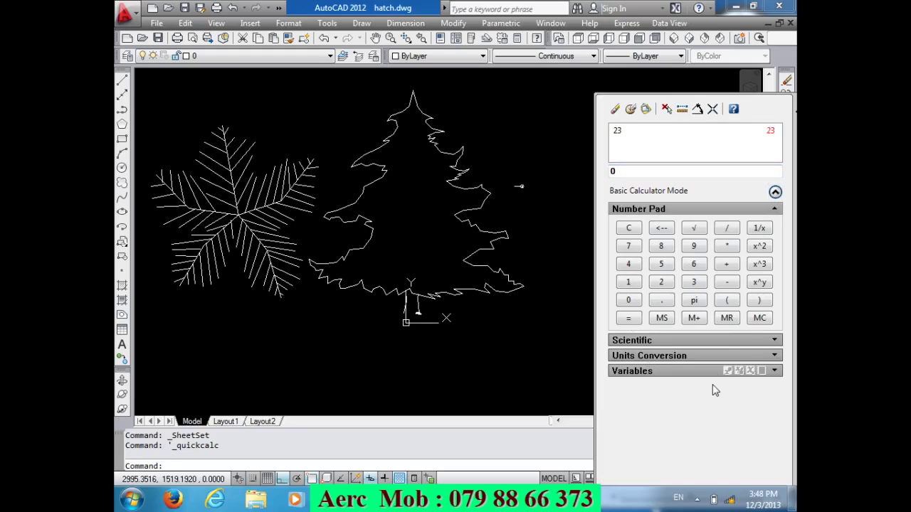
click(776, 341)
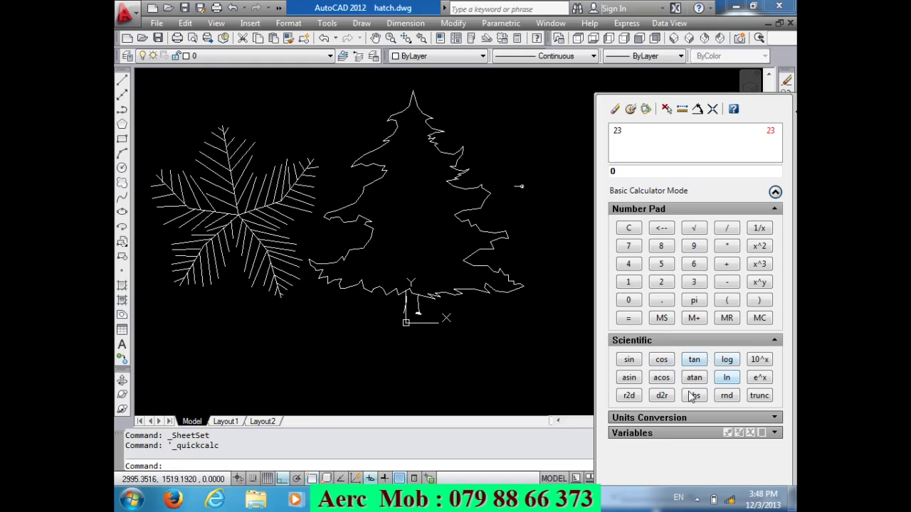
click(775, 342)
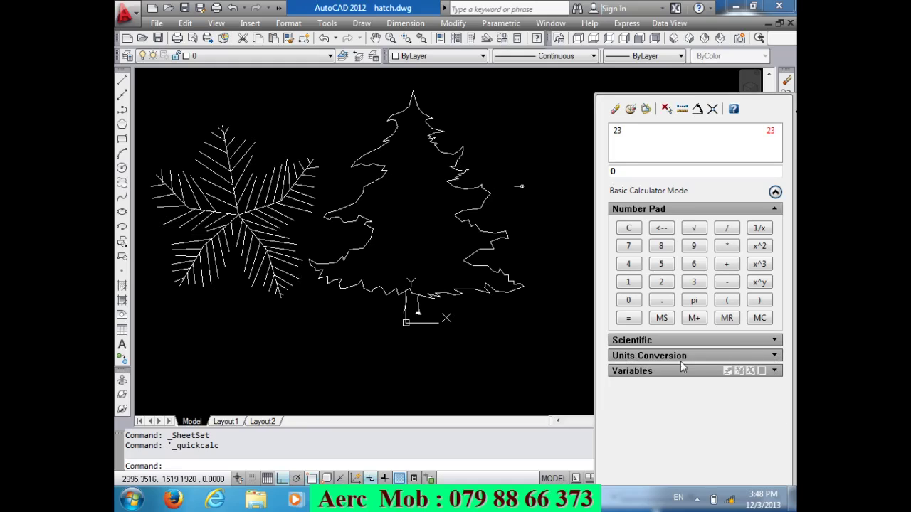
click(774, 357)
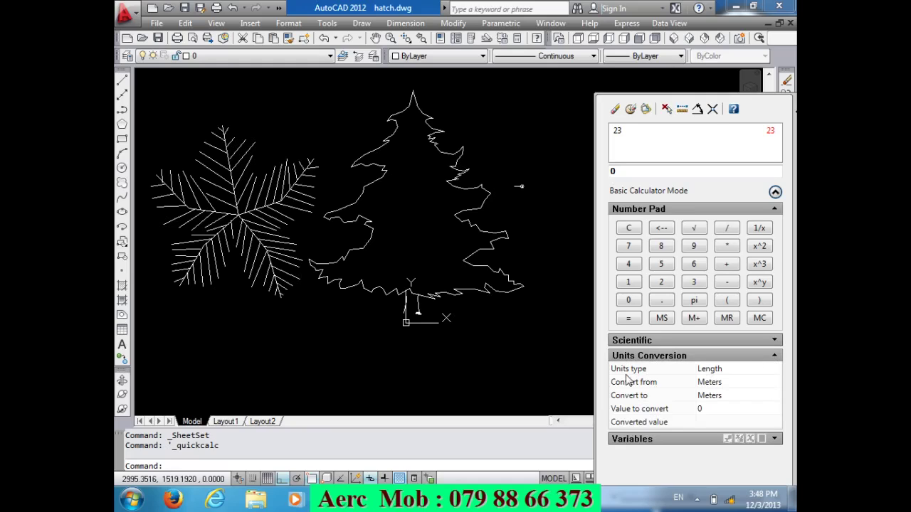
Step: Convert 1 square meter to square feet (10.7639104) in QuickCalc
click(722, 370)
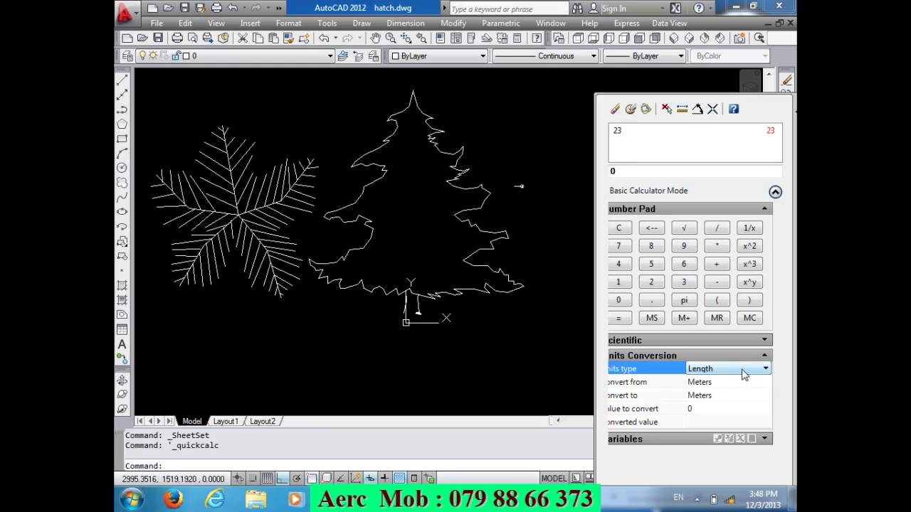
click(744, 371)
click(701, 391)
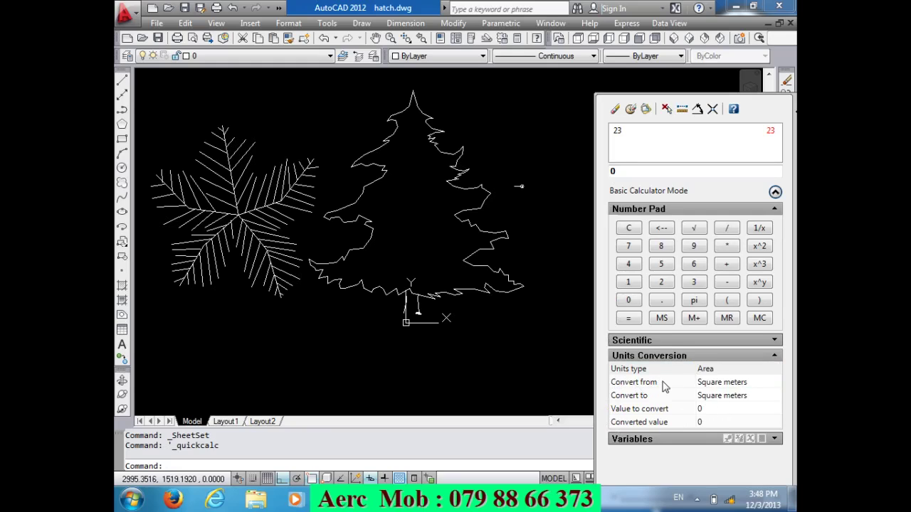
click(726, 397)
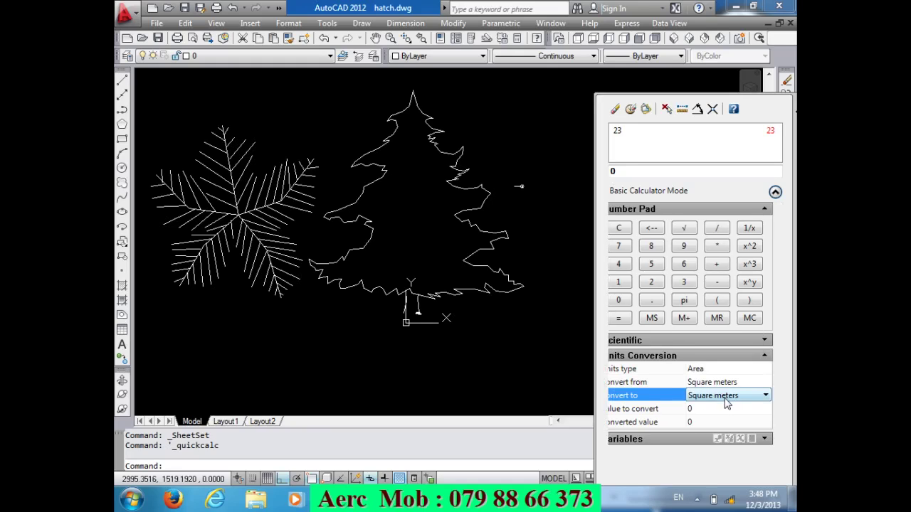
click(734, 397)
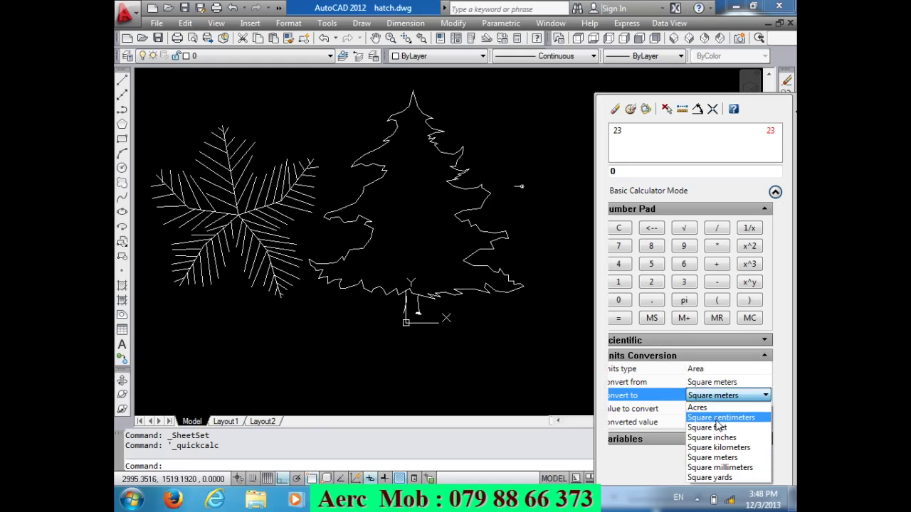
click(734, 429)
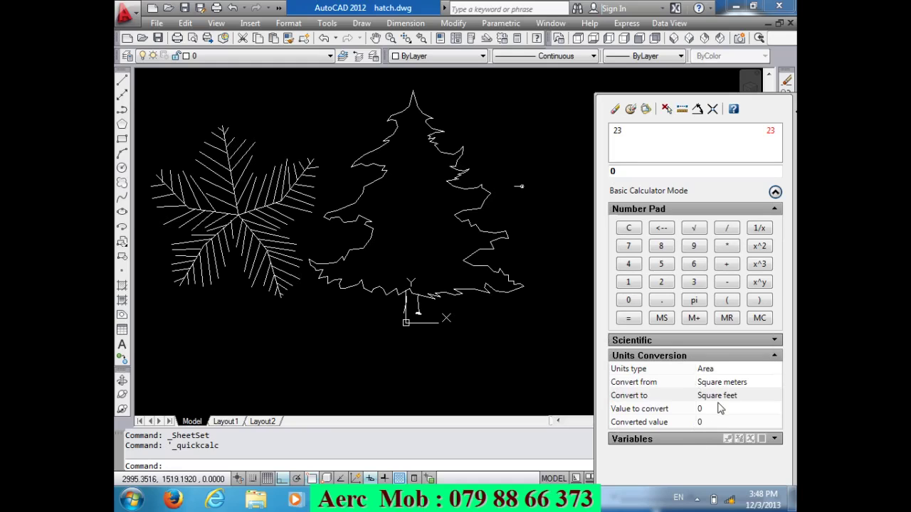
click(719, 409)
text(1)
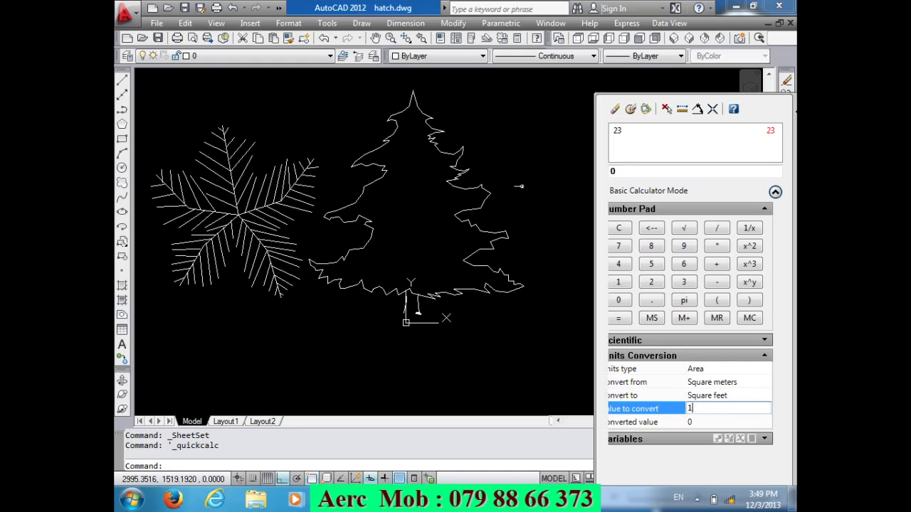
key(Return)
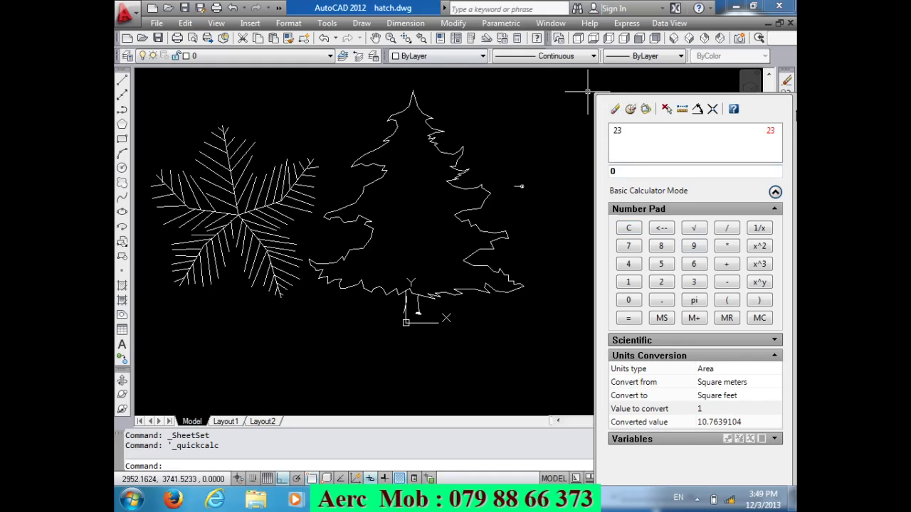
Step: Close QuickCalc, briefly reopening it
click(791, 106)
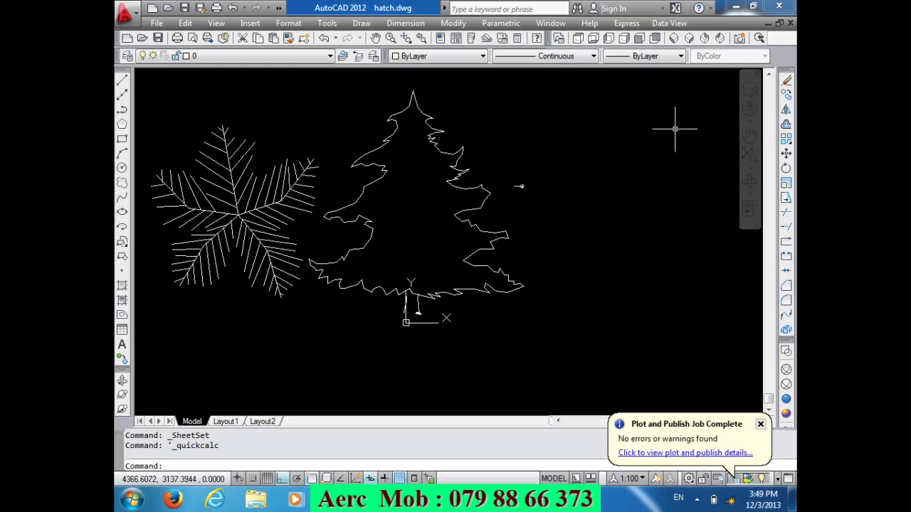
click(517, 38)
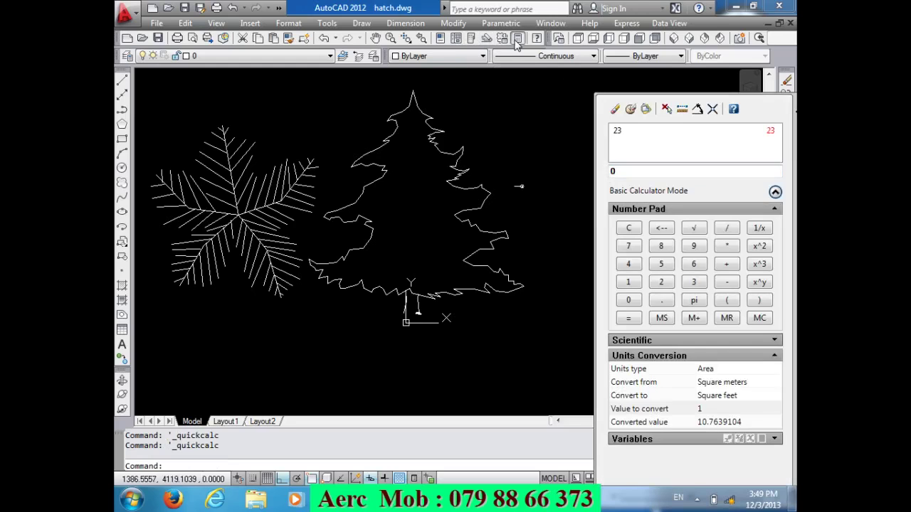
click(517, 39)
Step: Zoom in and out to inspect the snowflake and evergreen tree drawing
scroll(448, 100, down, 2)
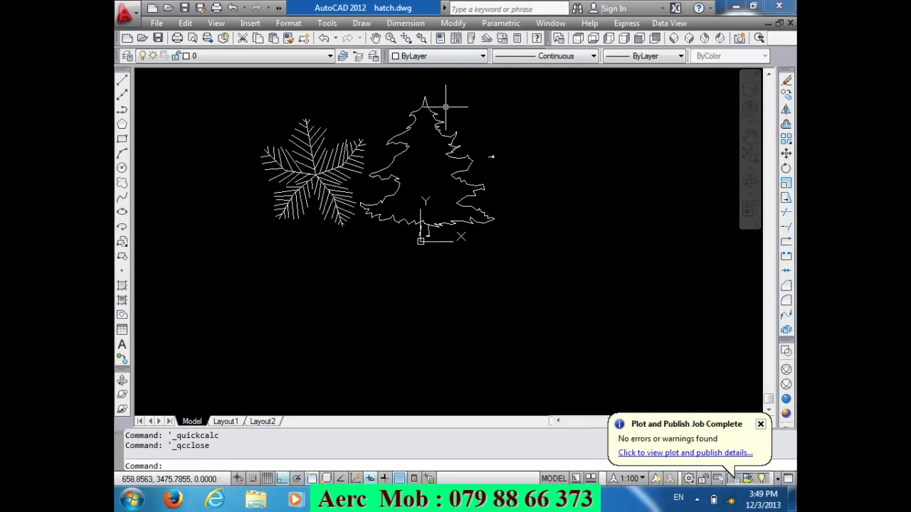
scroll(501, 72, up, 2)
scroll(520, 79, up, 1)
scroll(551, 67, down, 2)
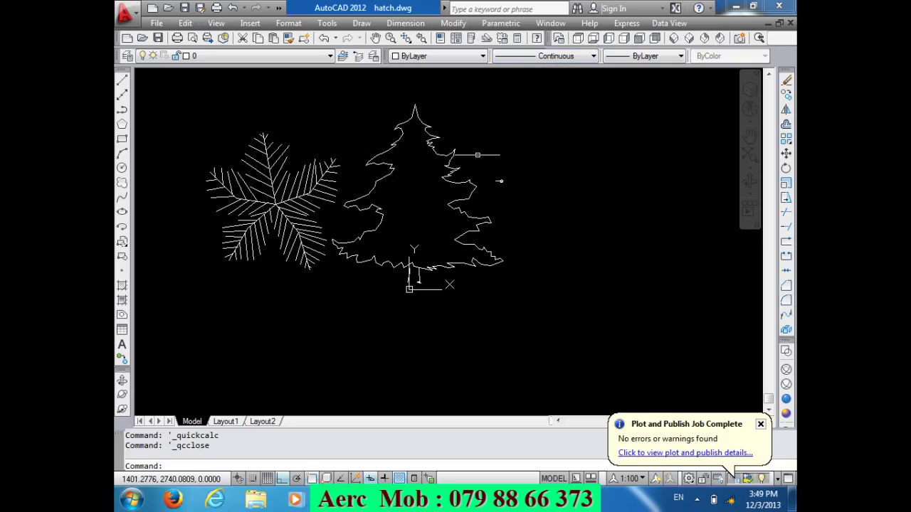
scroll(520, 178, up, 2)
scroll(505, 262, up, 2)
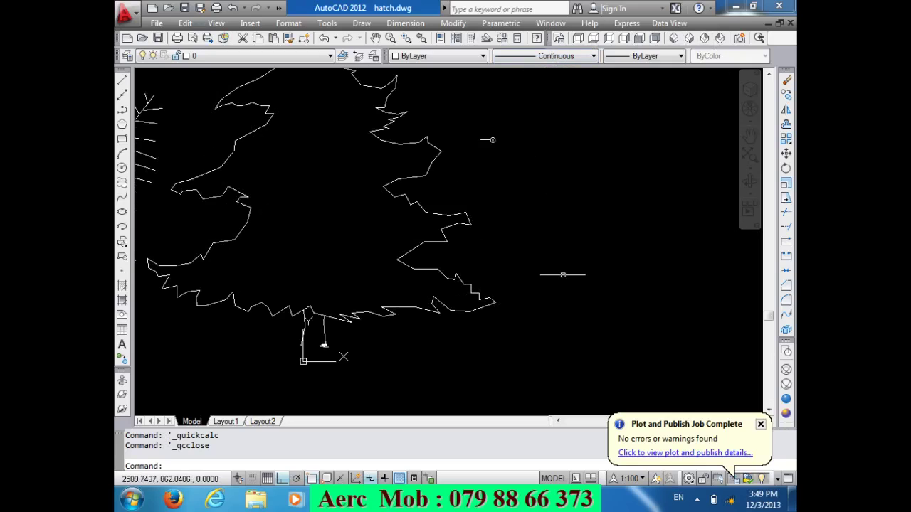
scroll(530, 247, down, 5)
scroll(569, 252, up, 2)
scroll(584, 254, up, 3)
scroll(498, 259, down, 4)
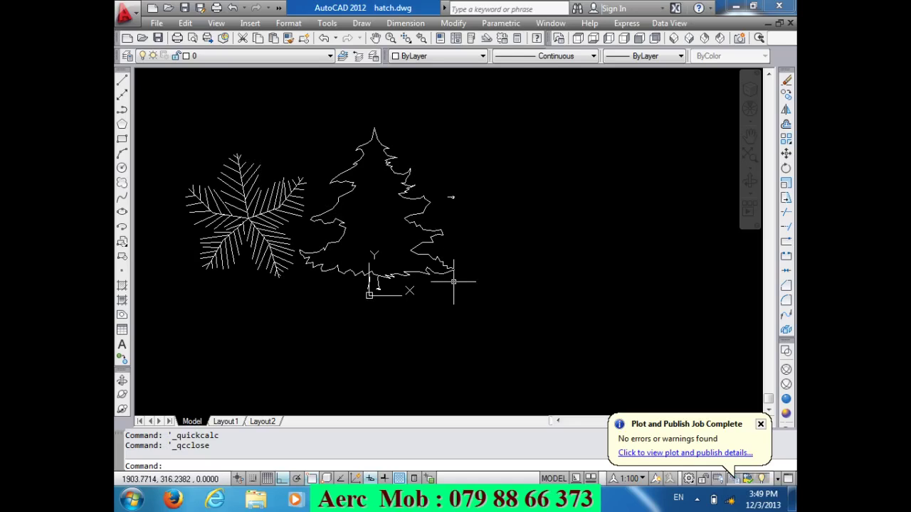
Step: Start a new blank metric drawing from scratch, creating Drawing3.dwg
click(127, 39)
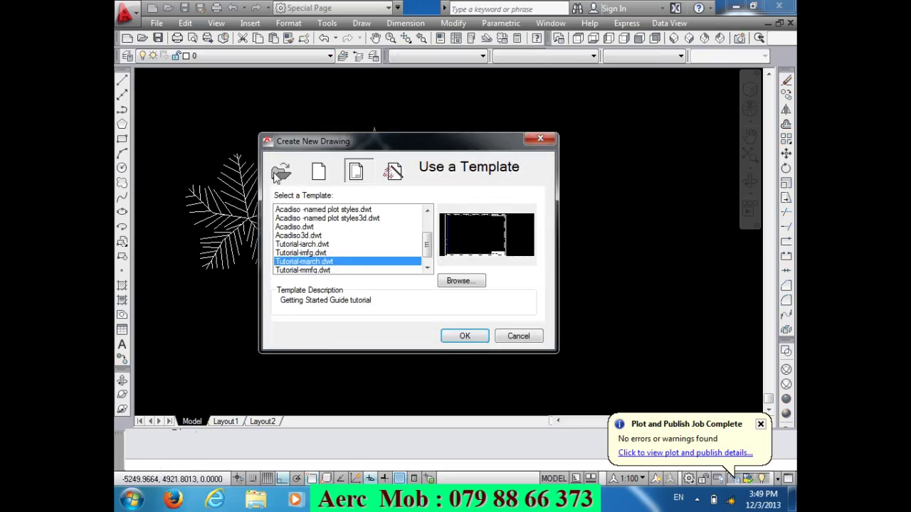
click(319, 173)
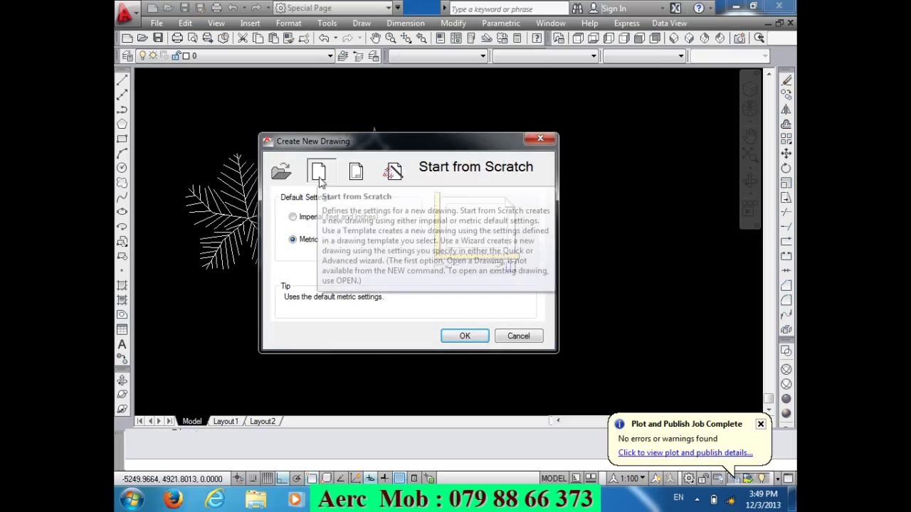
click(466, 338)
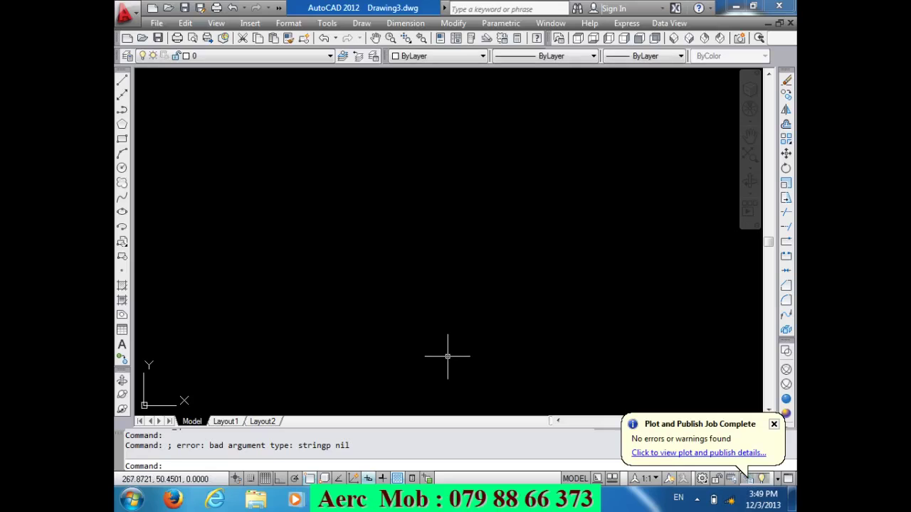
Step: Set drawing units to 0.00 length and angle precision with Centimeters insertion scale
text(un)
key(Return)
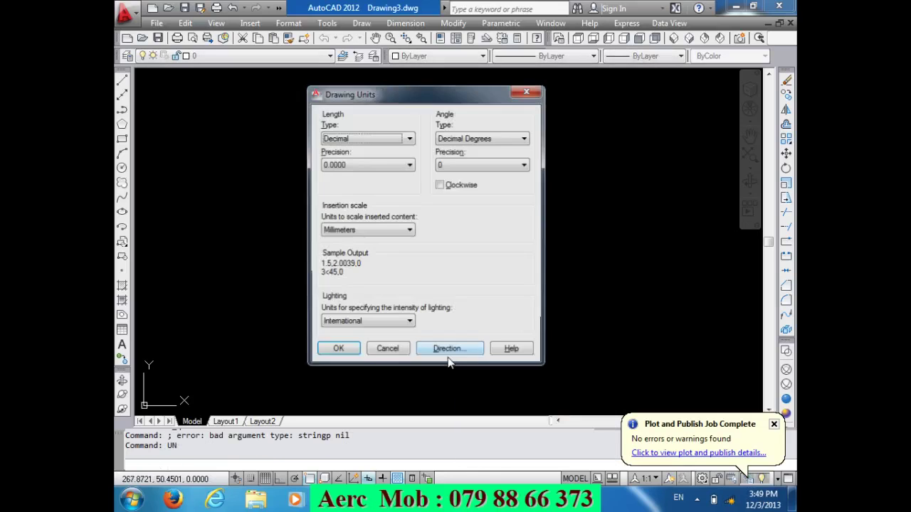
click(359, 164)
click(352, 194)
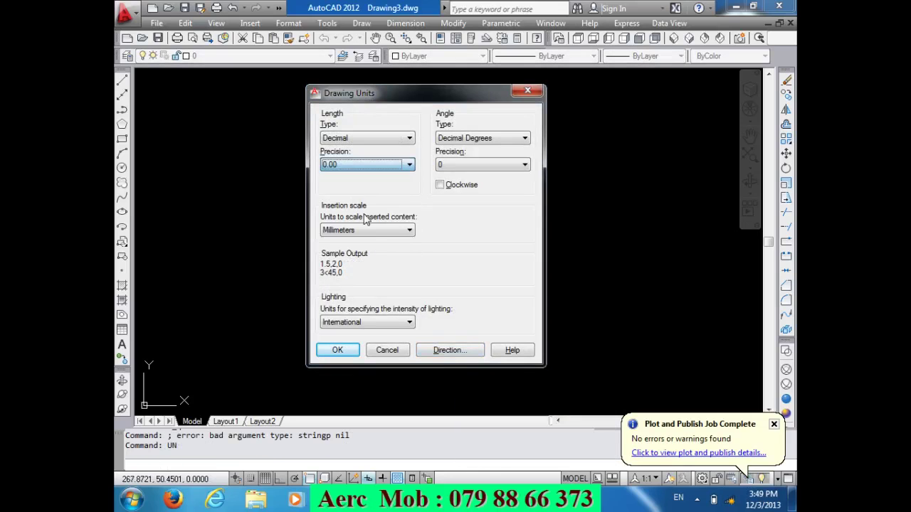
click(384, 236)
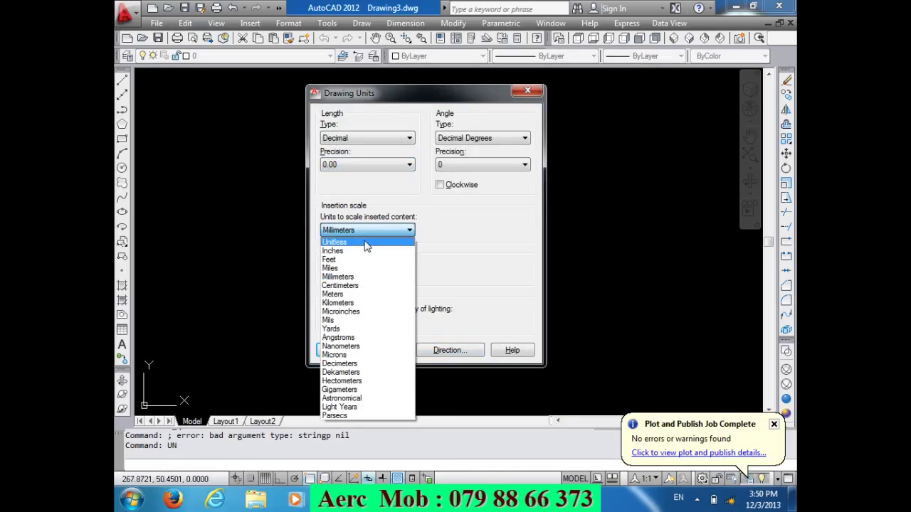
click(356, 290)
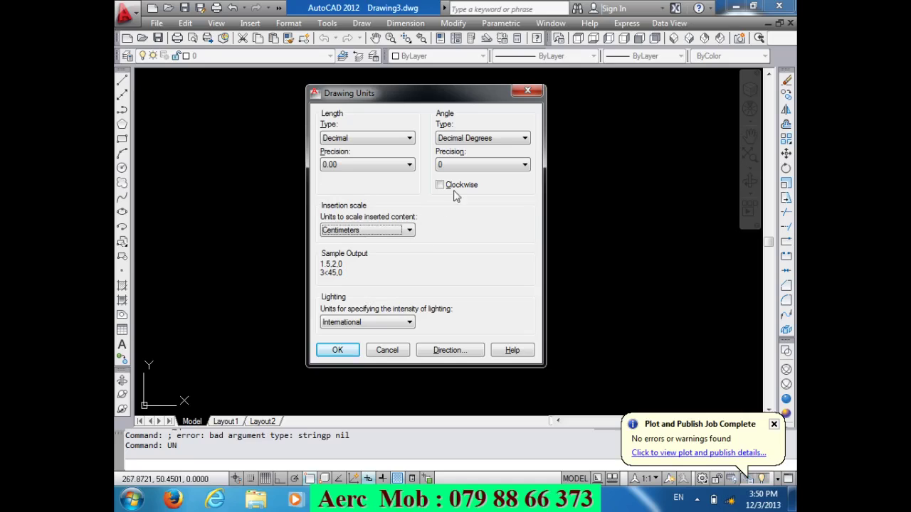
click(466, 166)
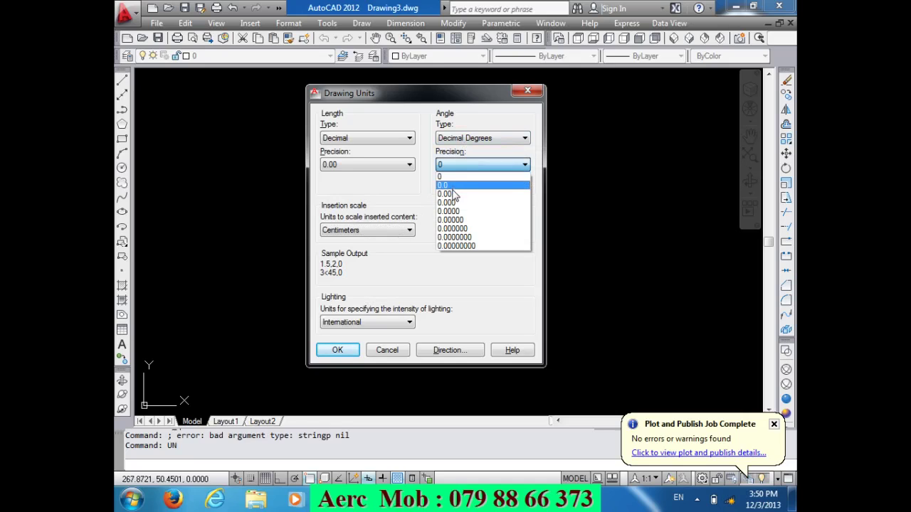
click(451, 194)
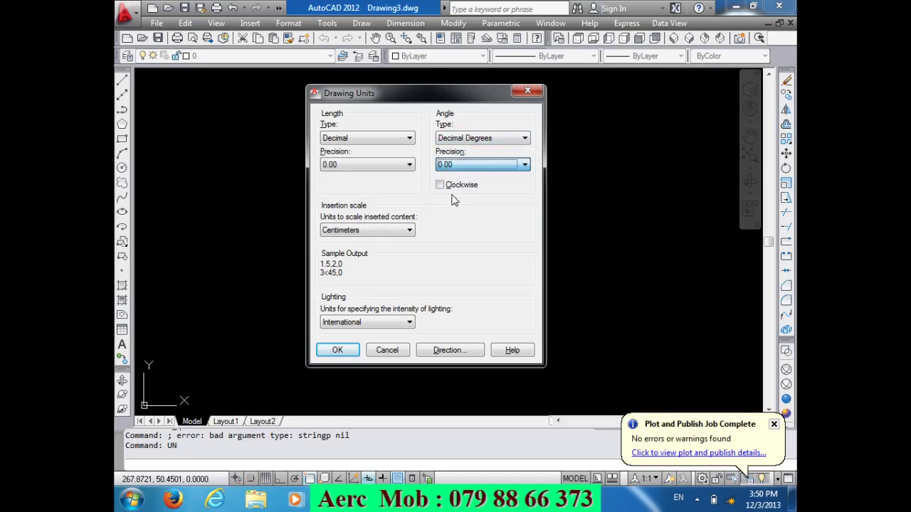
click(342, 351)
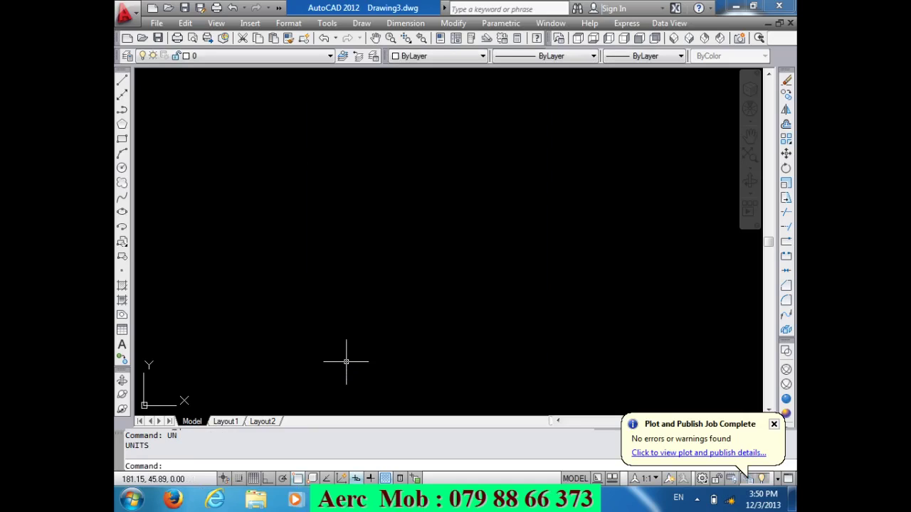
Step: Set the drawing limits from corner 0,0 to corner 1000,1000
text(limit)
text(s)
key(Return)
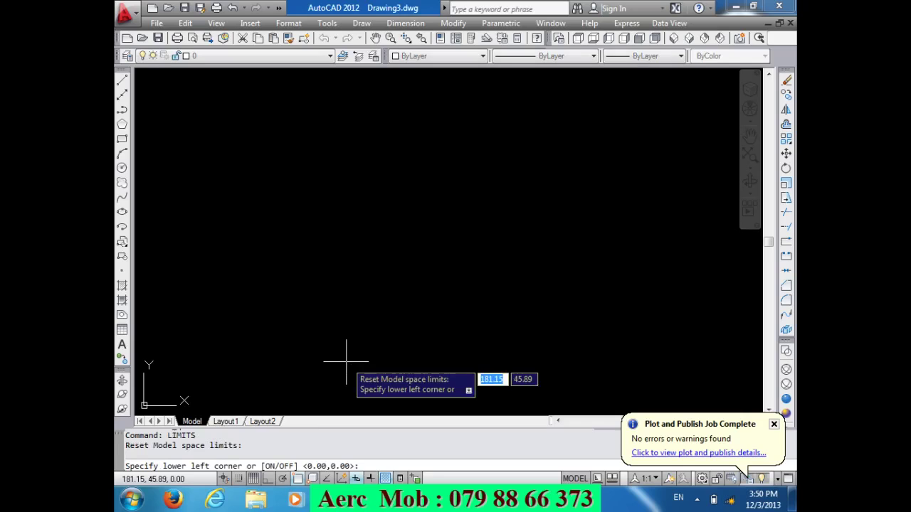
text(0,0)
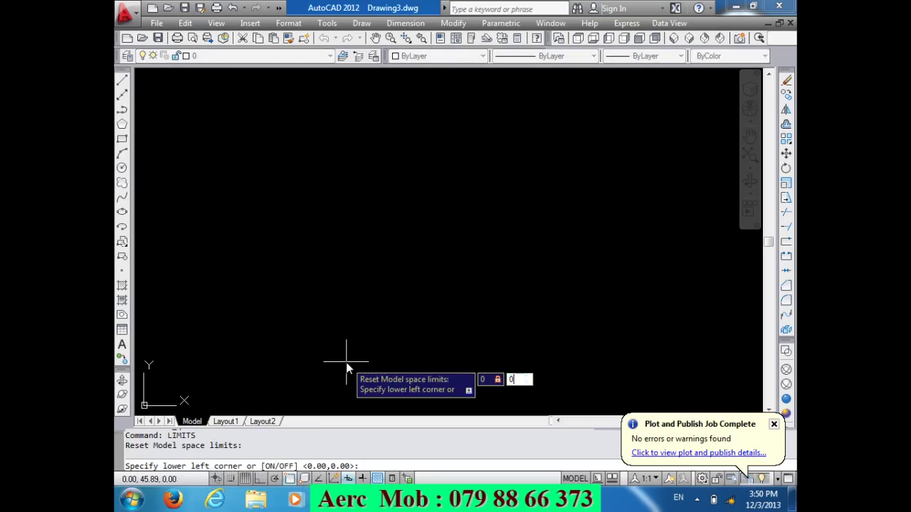
key(Return)
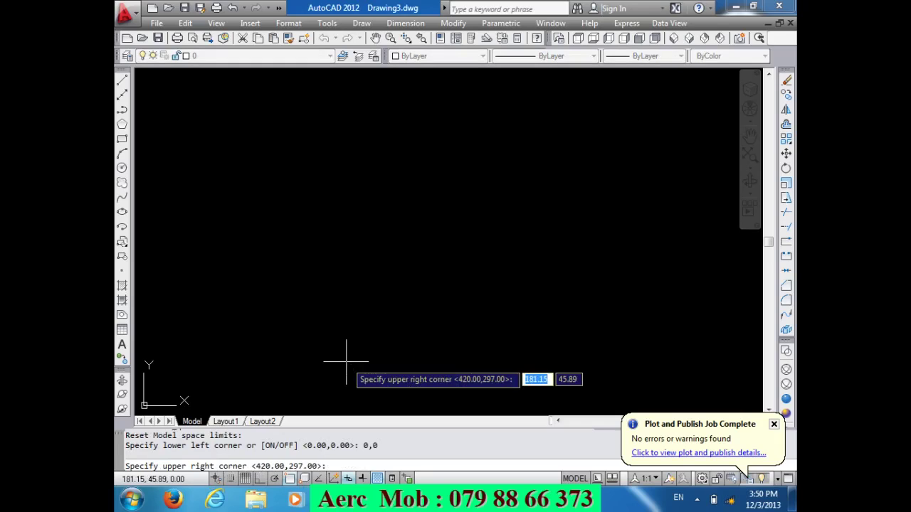
text(1)
text(000,1)
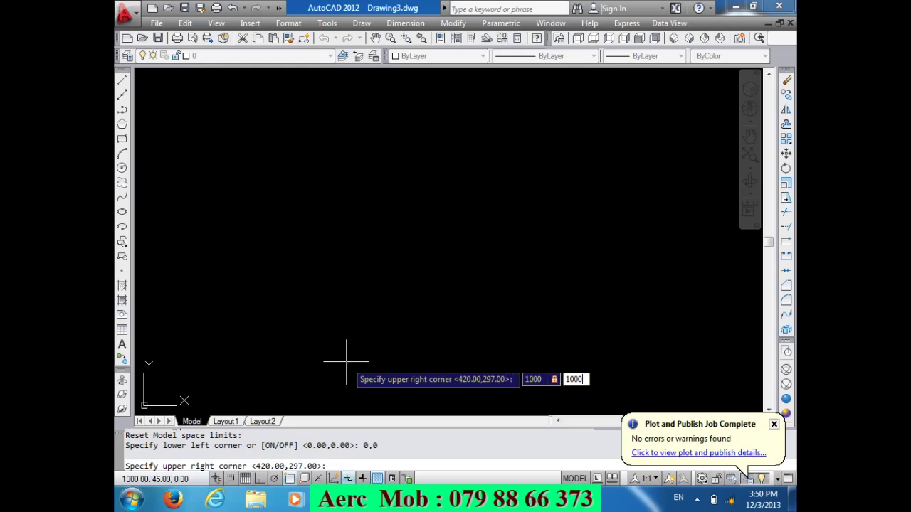
key(Return)
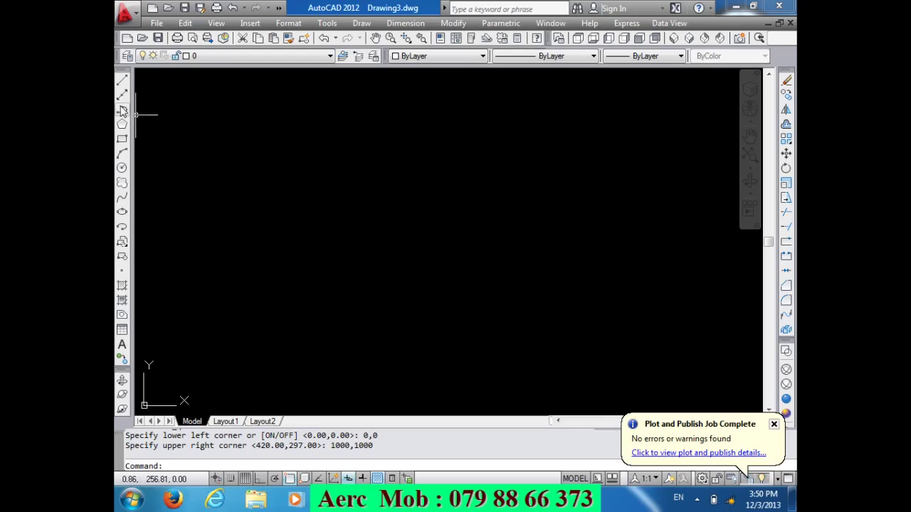
Step: Start a line at point 10,10 and turn on Ortho mode
click(122, 82)
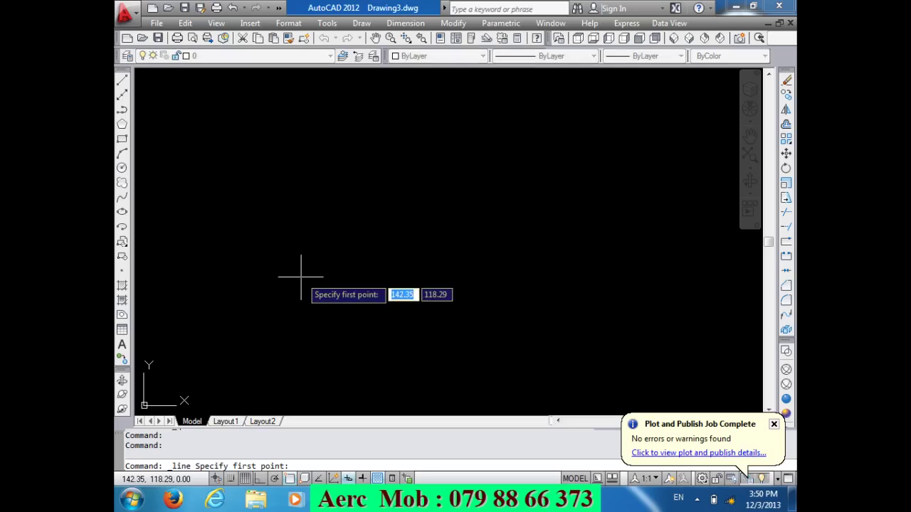
text(10)
key(Tab)
text(10)
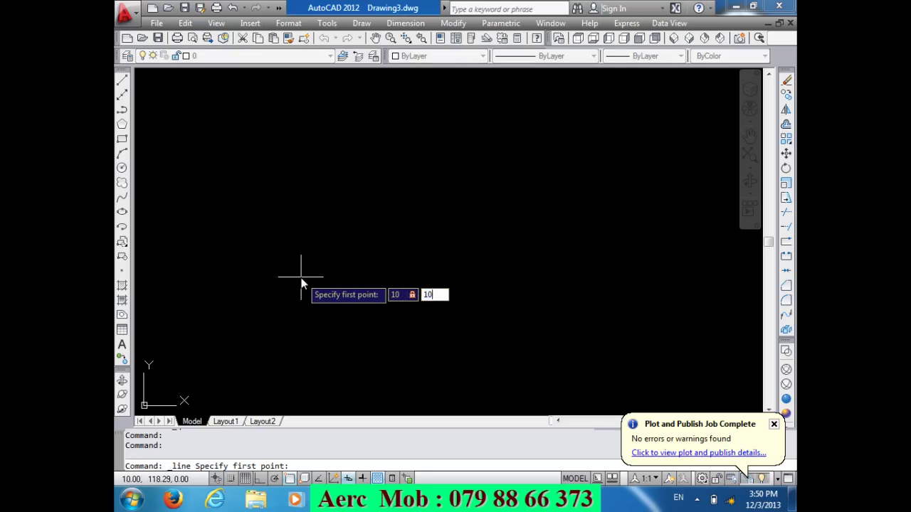
key(Return)
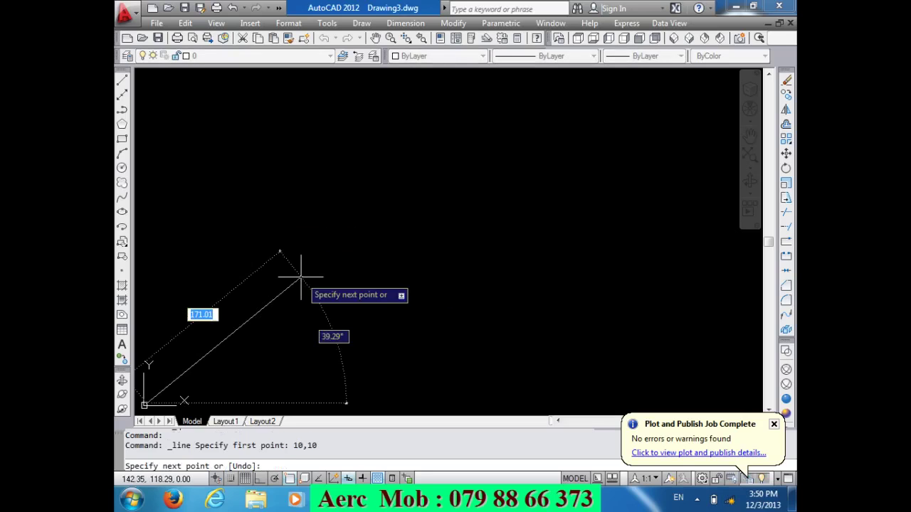
scroll(385, 170, down, 1)
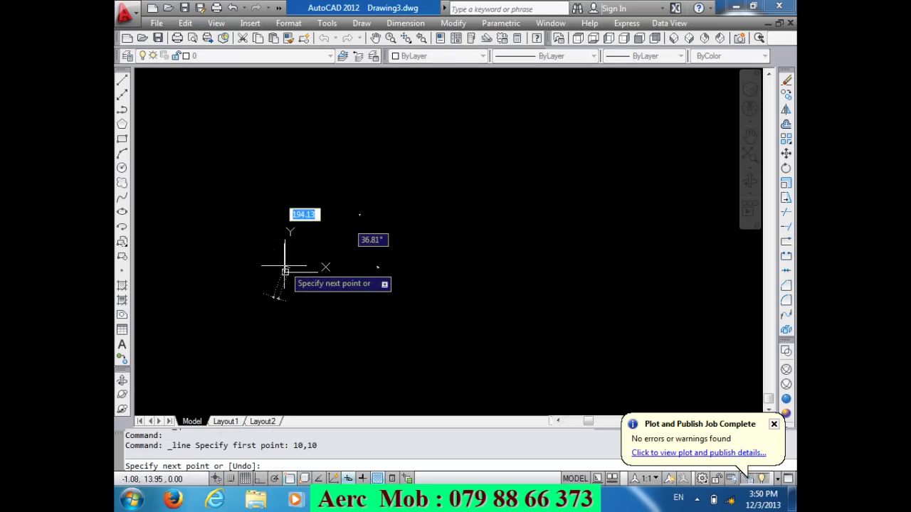
scroll(288, 256, up, 4)
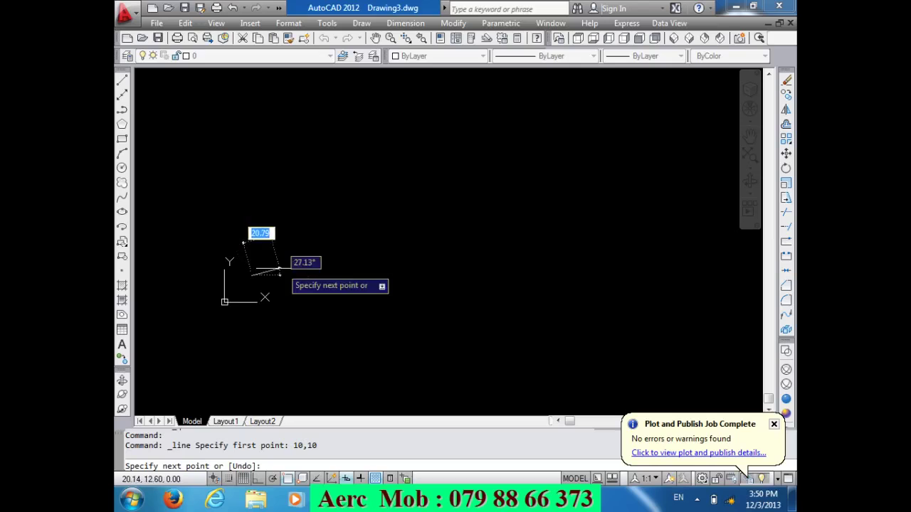
scroll(231, 263, up, 2)
scroll(227, 259, up, 1)
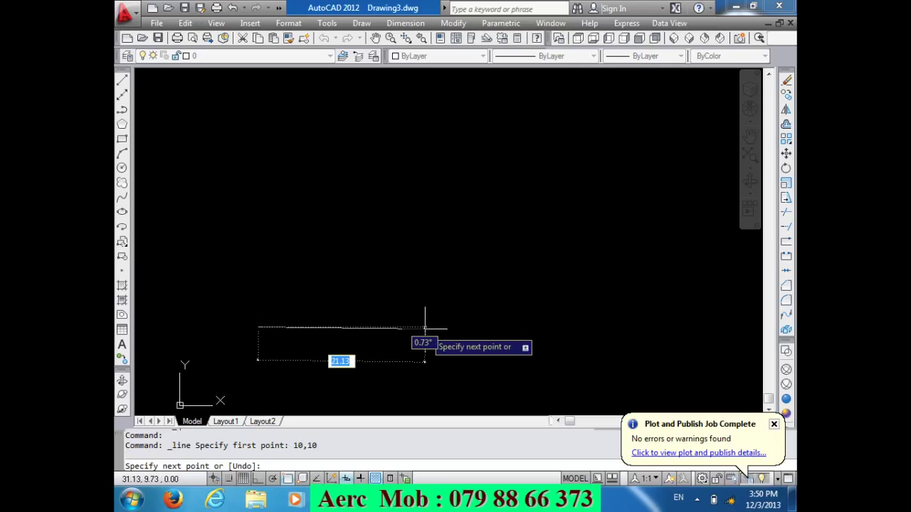
key(F8)
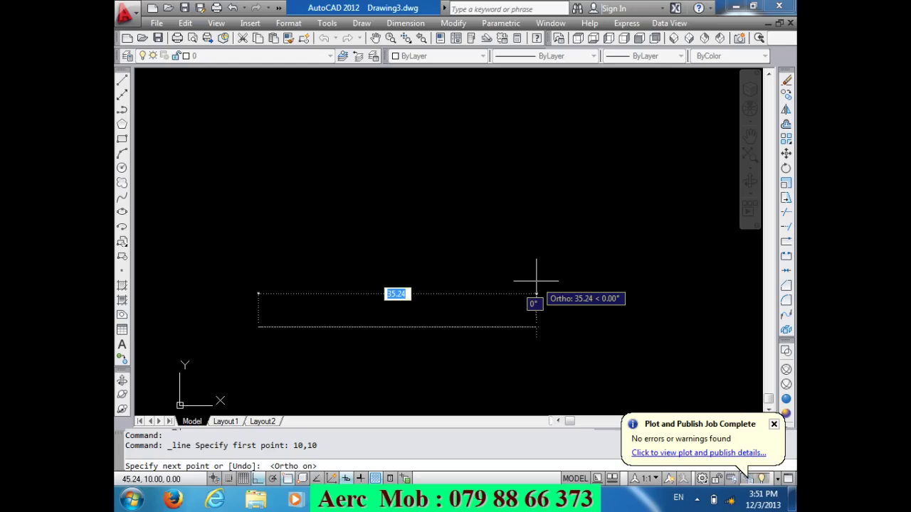
Step: Draw the 805, 370 and 805 wall sides, then close the rectangle
text(805)
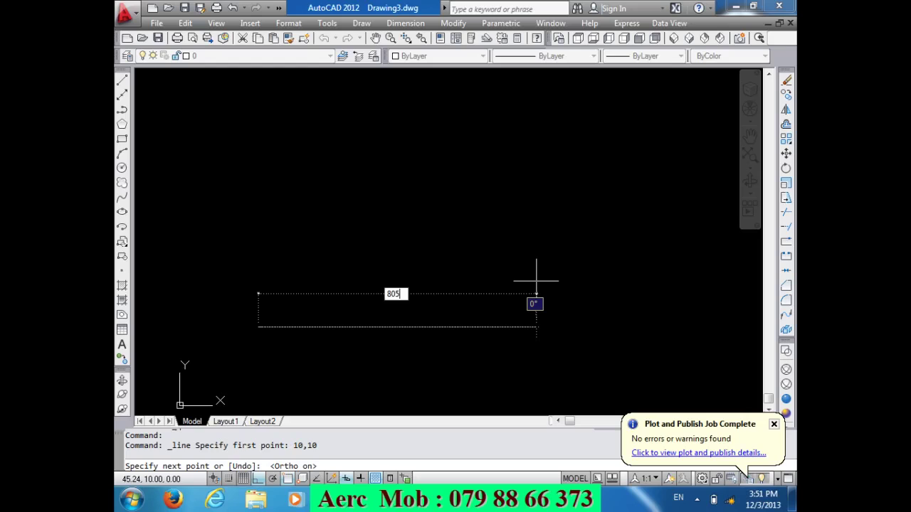
key(Return)
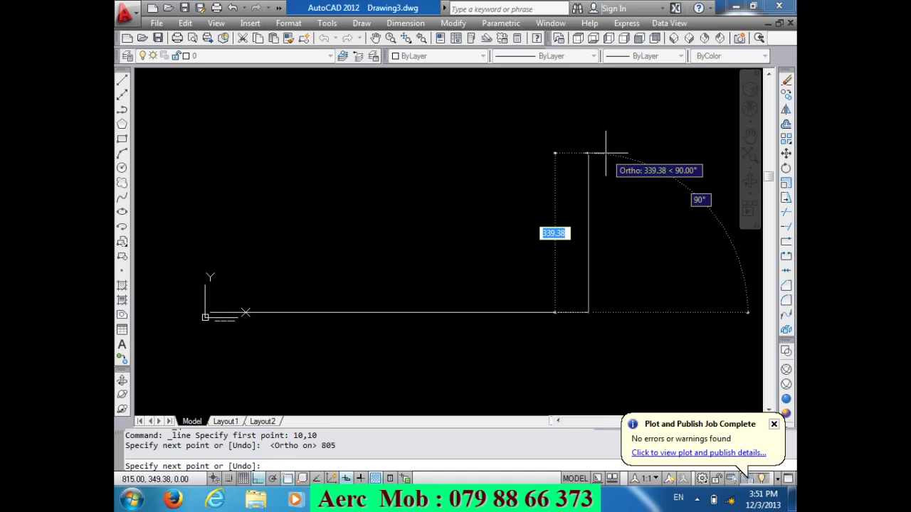
text(370)
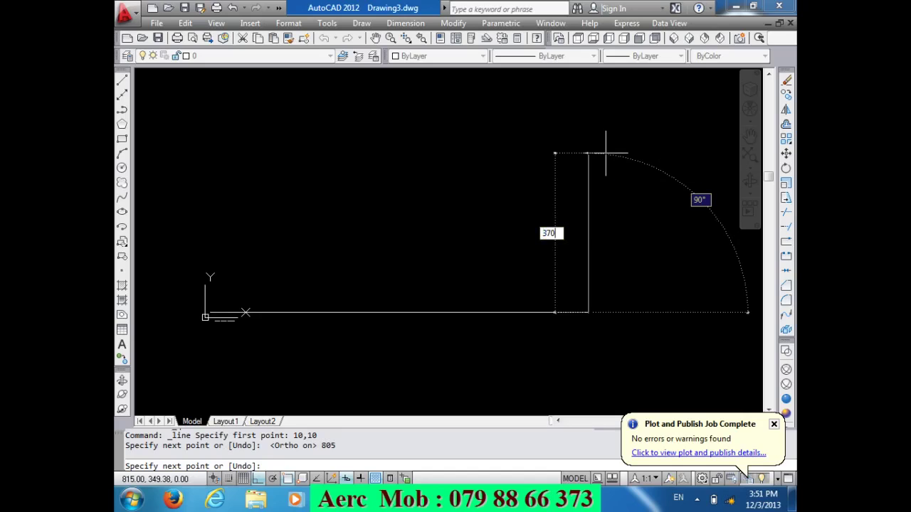
key(Return)
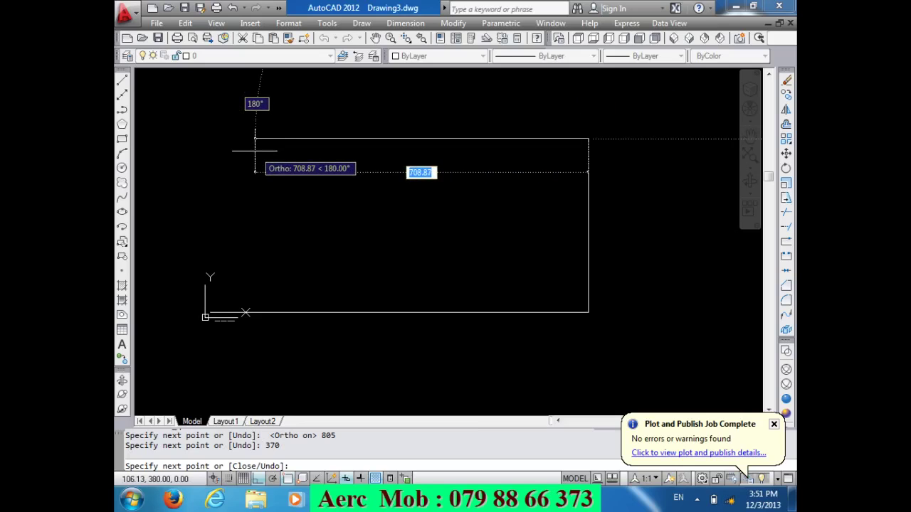
text(805)
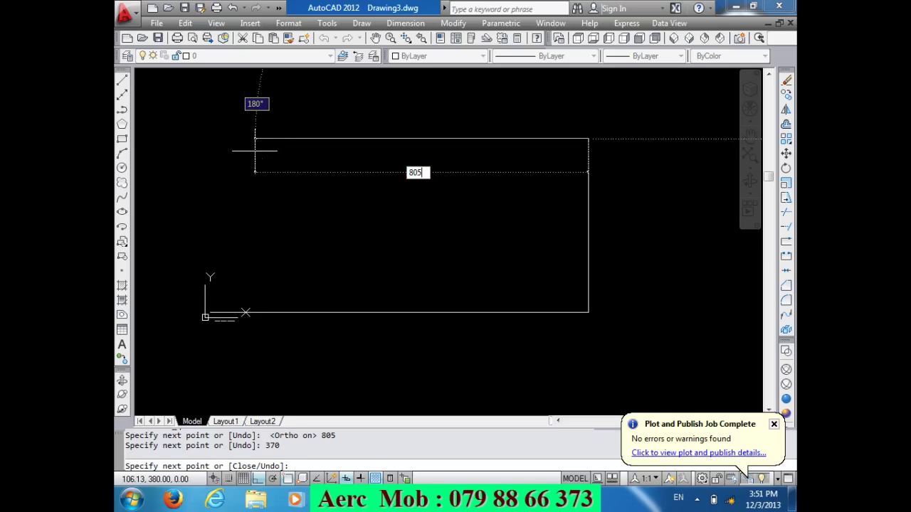
key(Return)
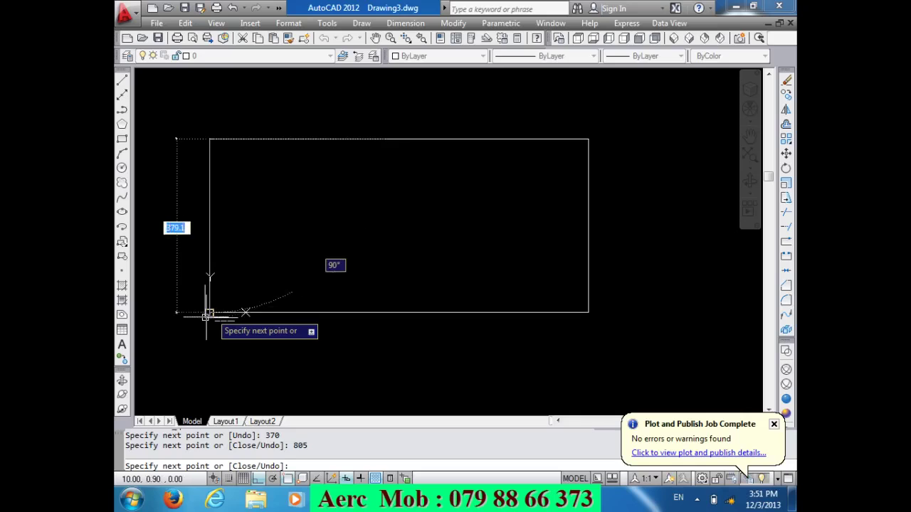
text(c)
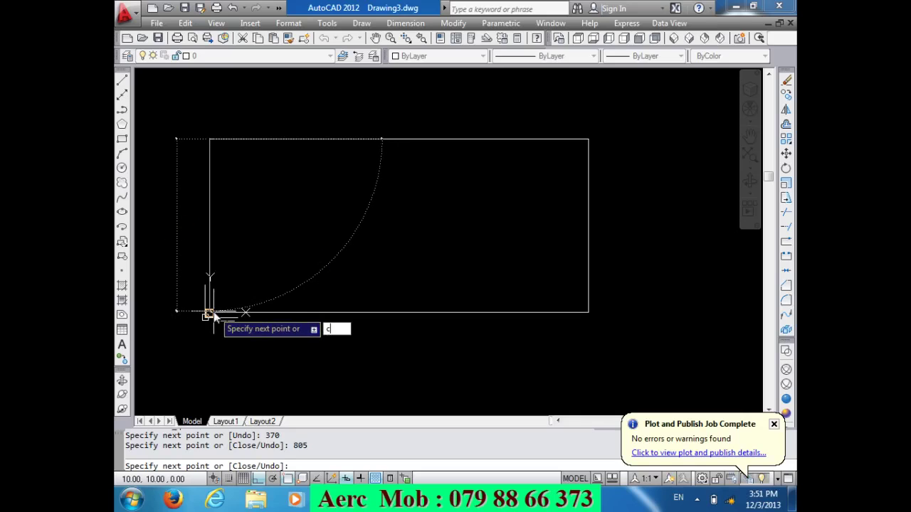
key(Return)
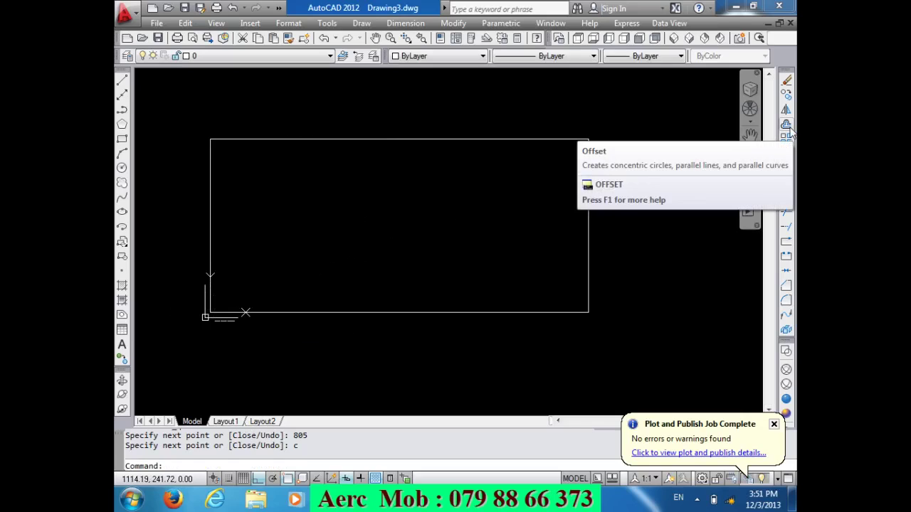
Step: Offset the right, top, bottom and left outline edges 35 units inward
text(o)
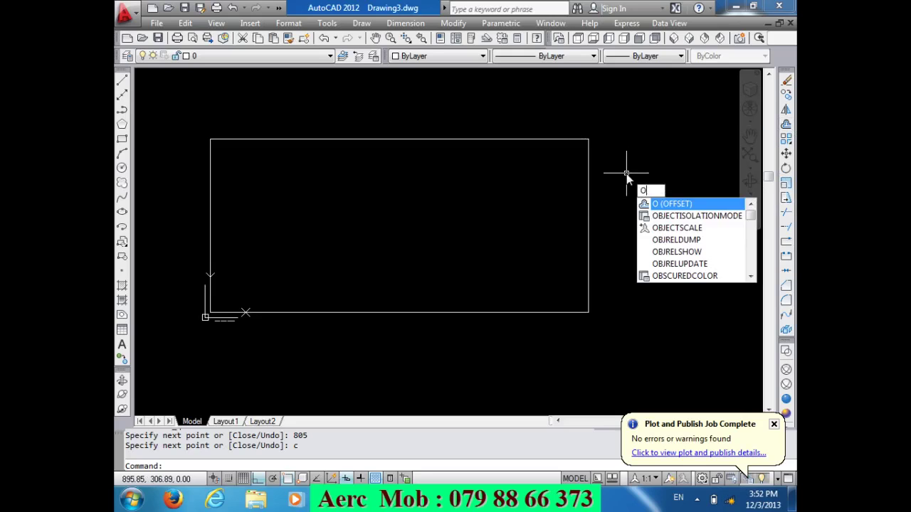
key(Return)
text(3)
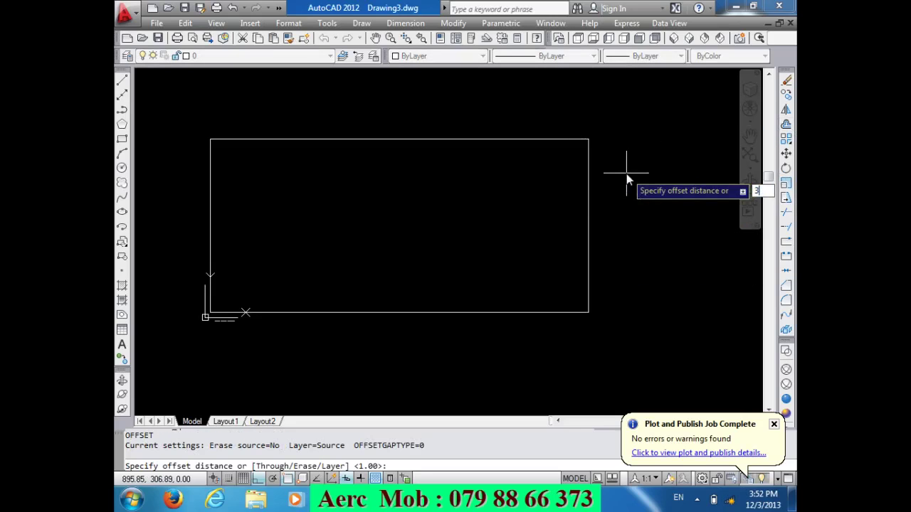
text(5)
key(Return)
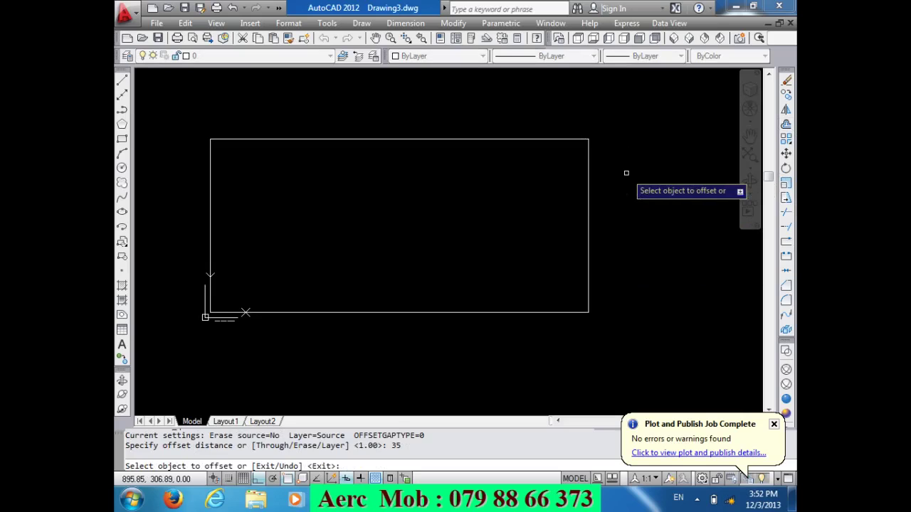
click(589, 177)
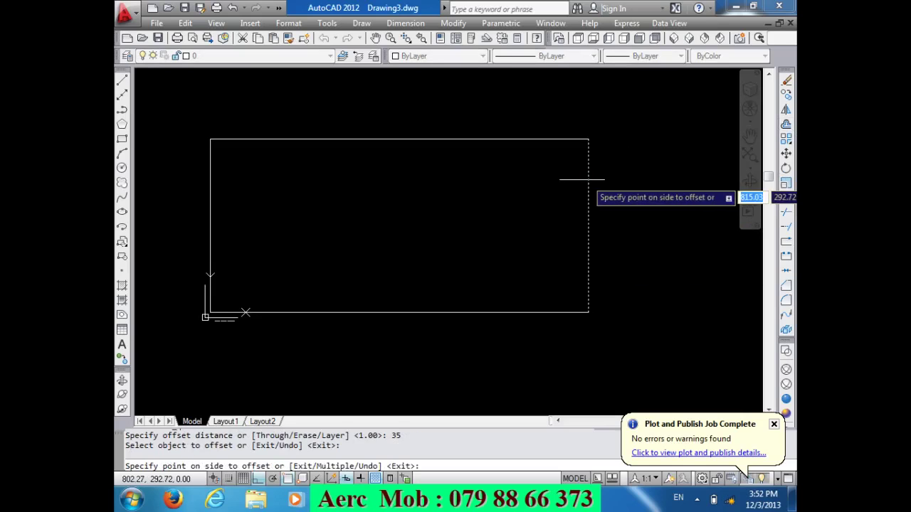
click(511, 170)
click(508, 139)
click(500, 178)
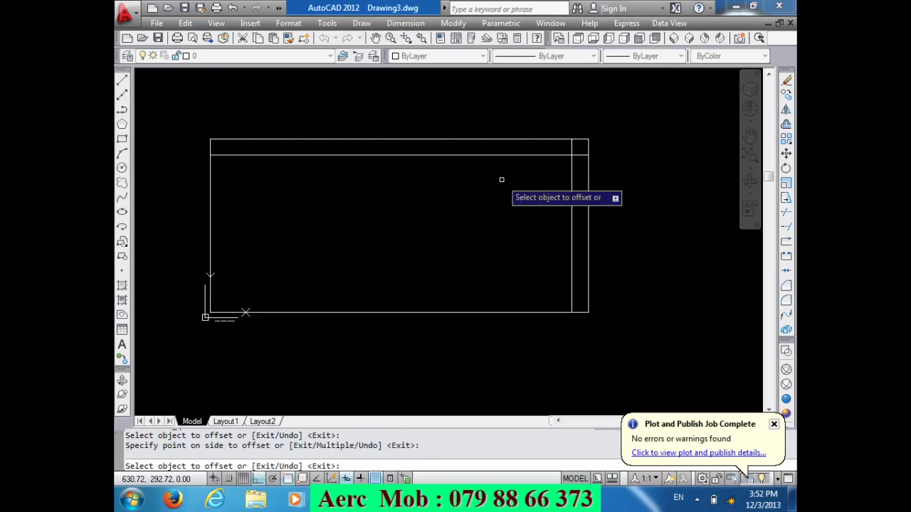
click(499, 312)
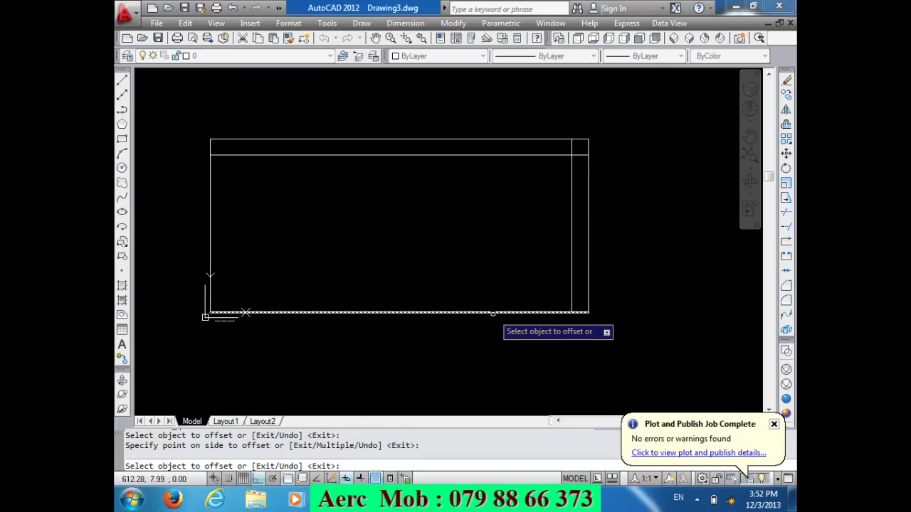
click(488, 254)
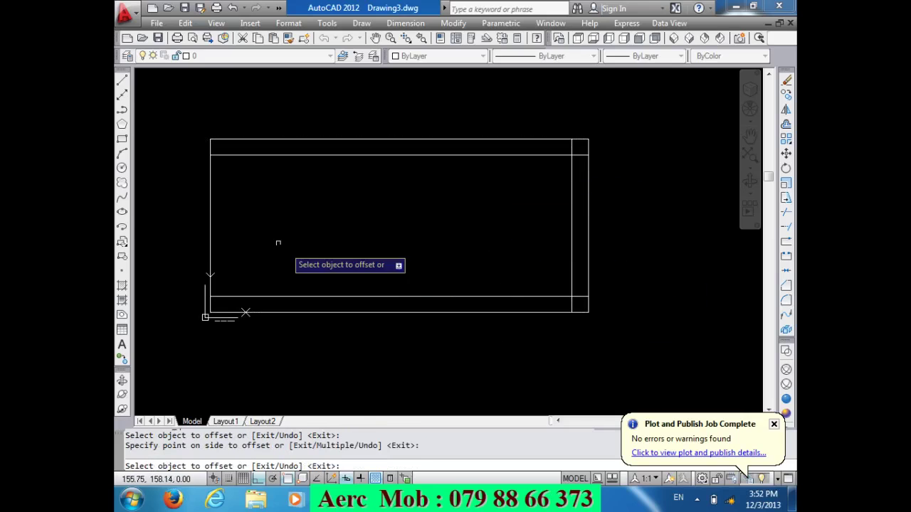
click(210, 215)
click(256, 224)
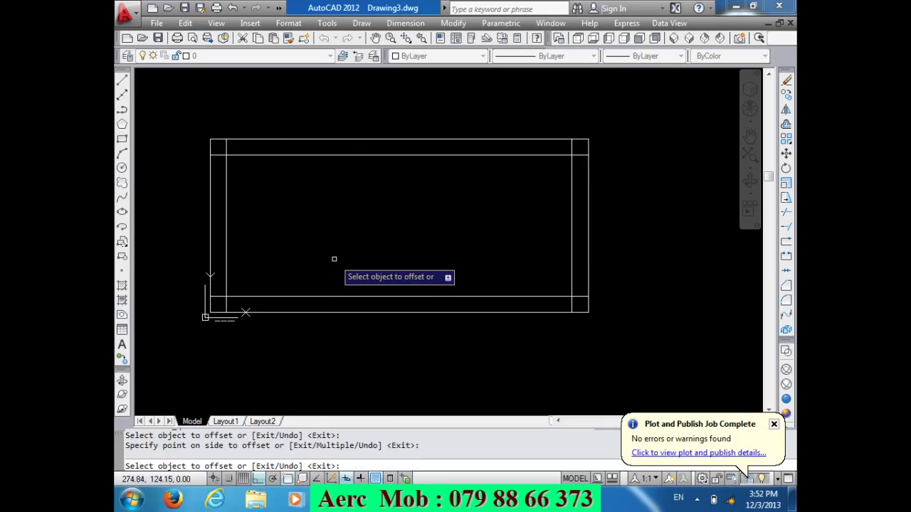
Step: Offset the inner left wall line 500 units right to create the partition line
key(Return)
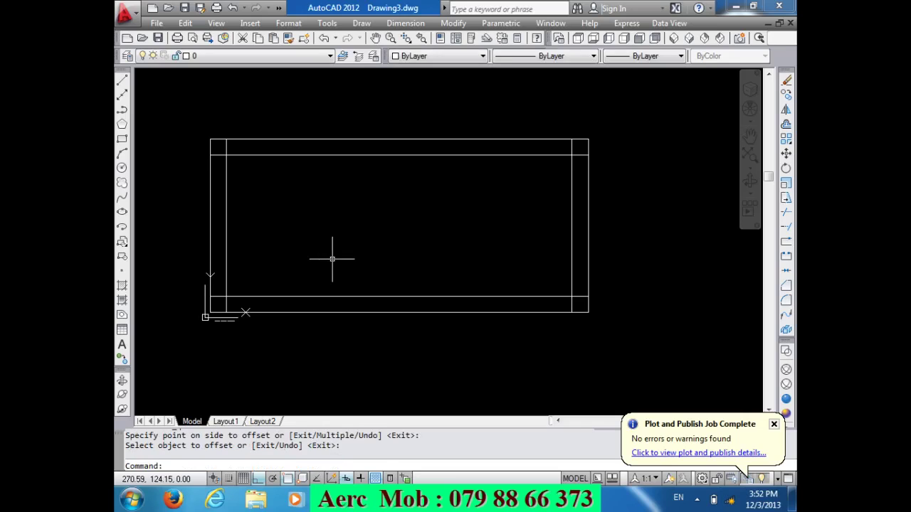
key(Return)
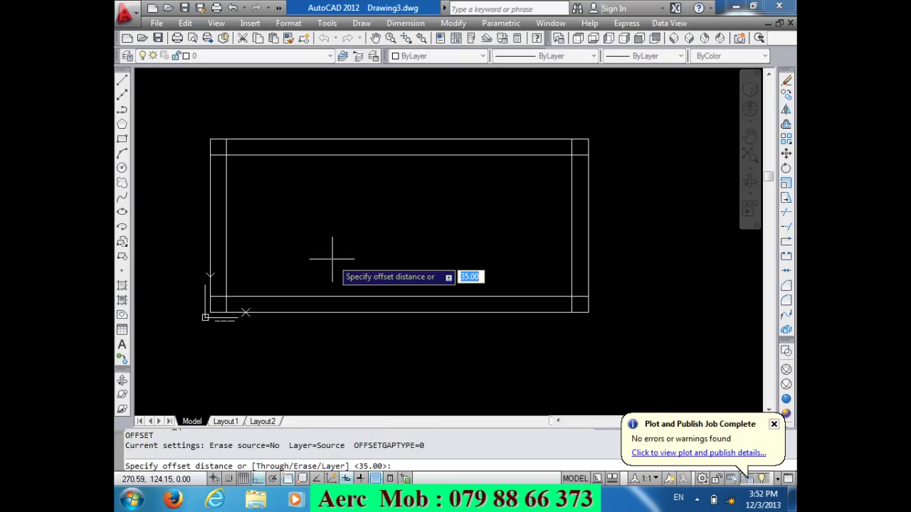
text(5)
key(Return)
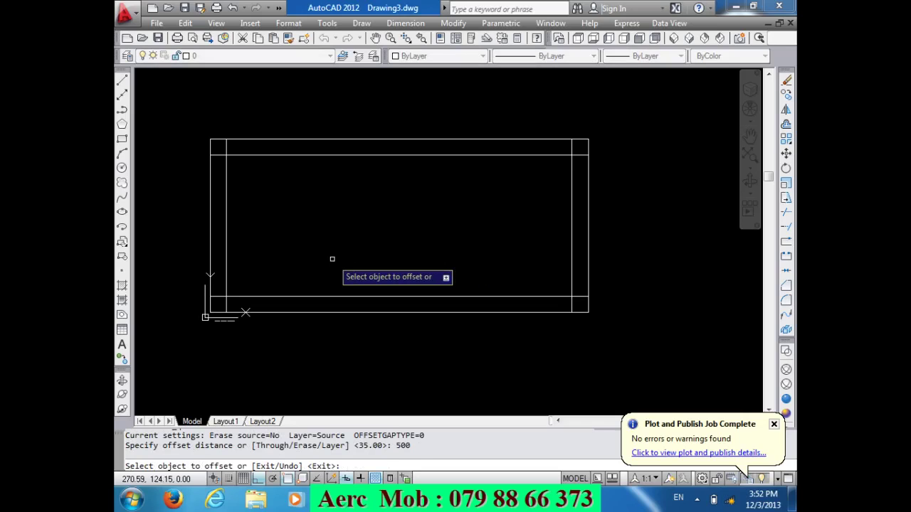
click(226, 229)
click(301, 229)
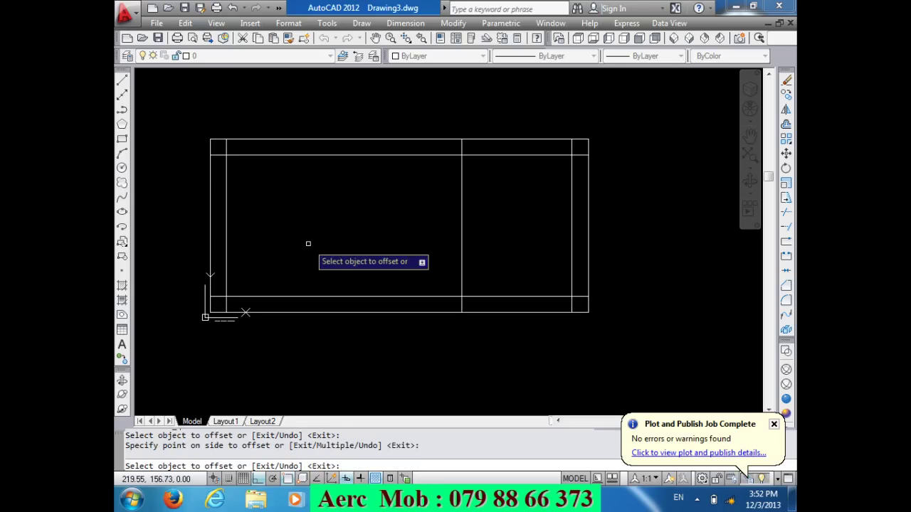
Step: Offset the partition line 35 units to its right
key(Return)
key(Return)
text(3)
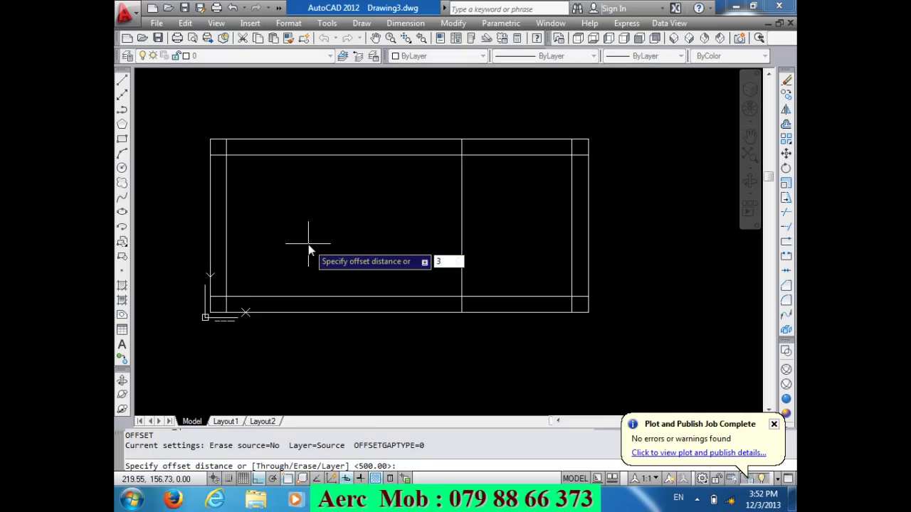
text(5)
key(Return)
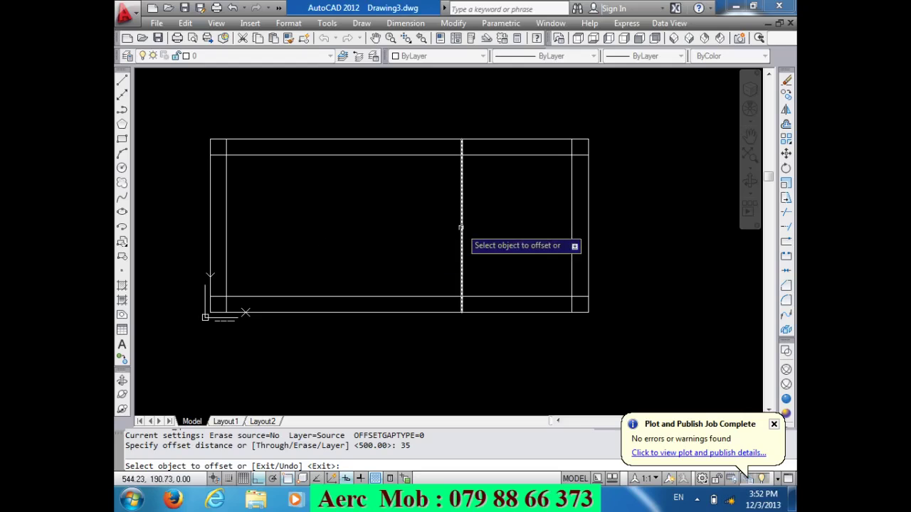
click(460, 222)
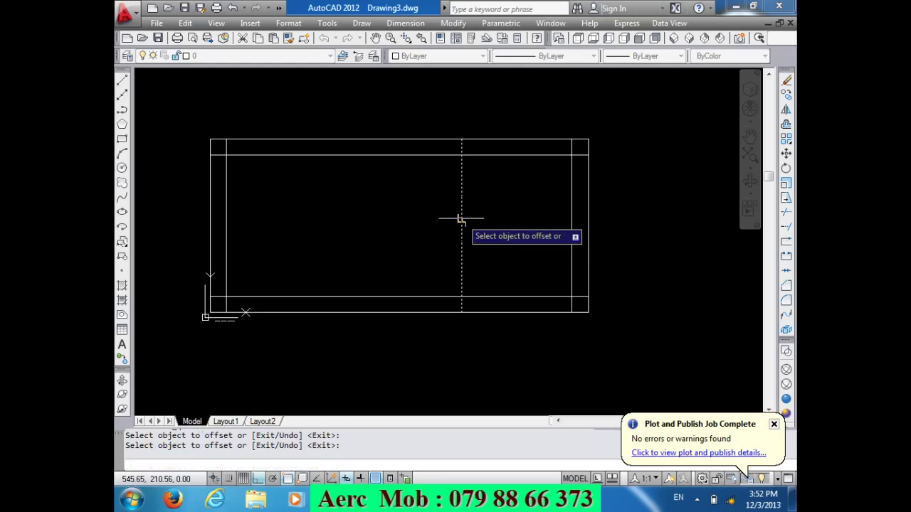
click(480, 245)
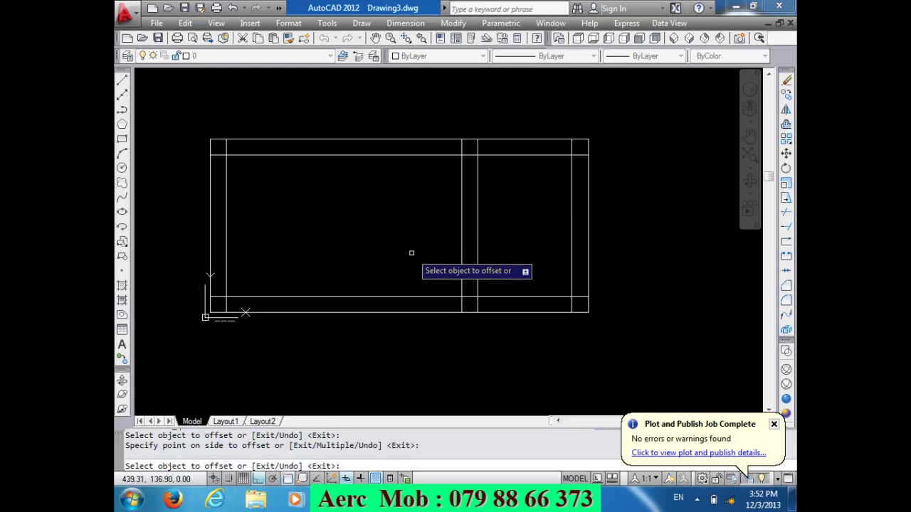
key(Return)
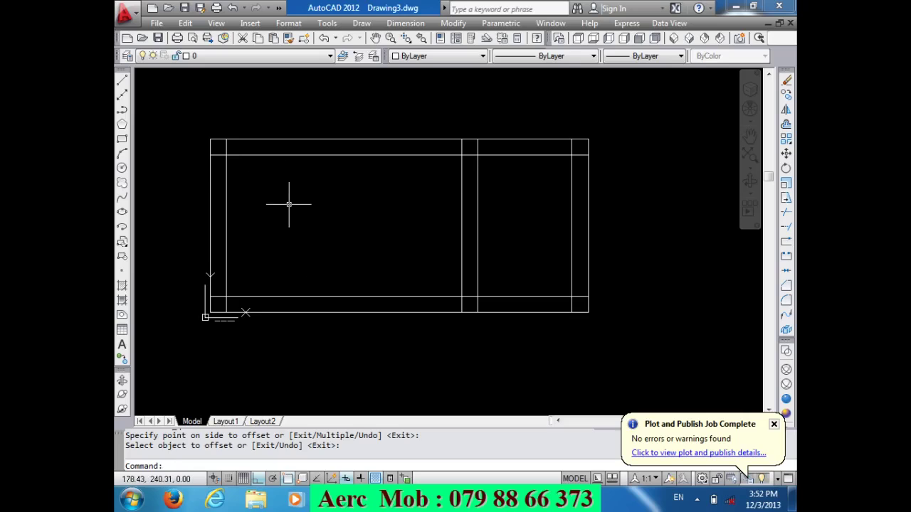
click(517, 38)
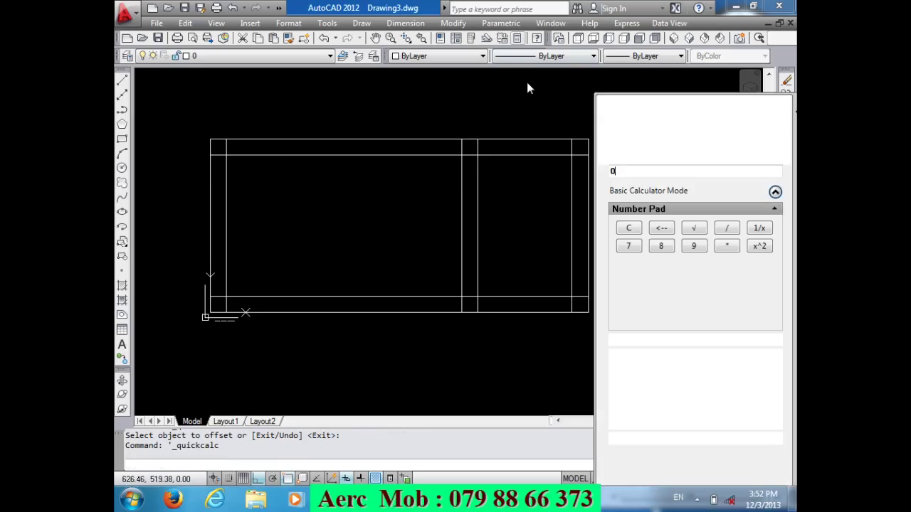
click(639, 285)
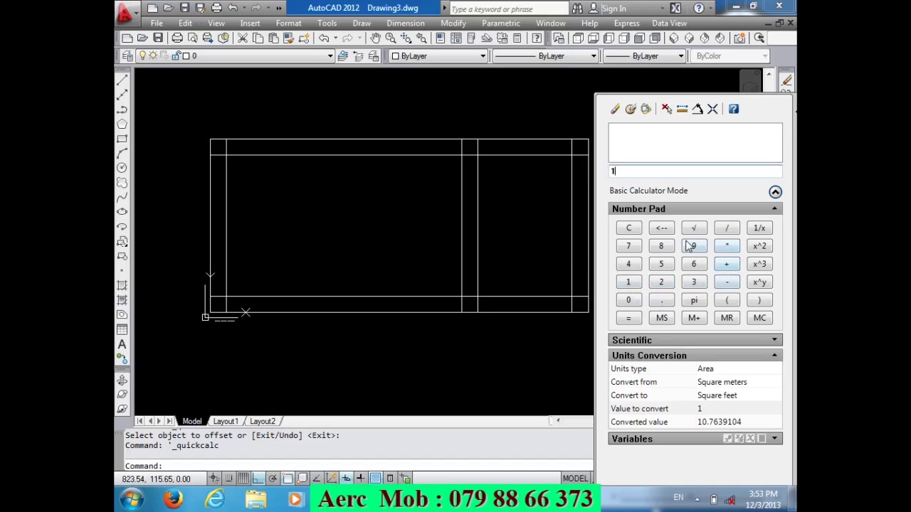
click(629, 230)
click(628, 301)
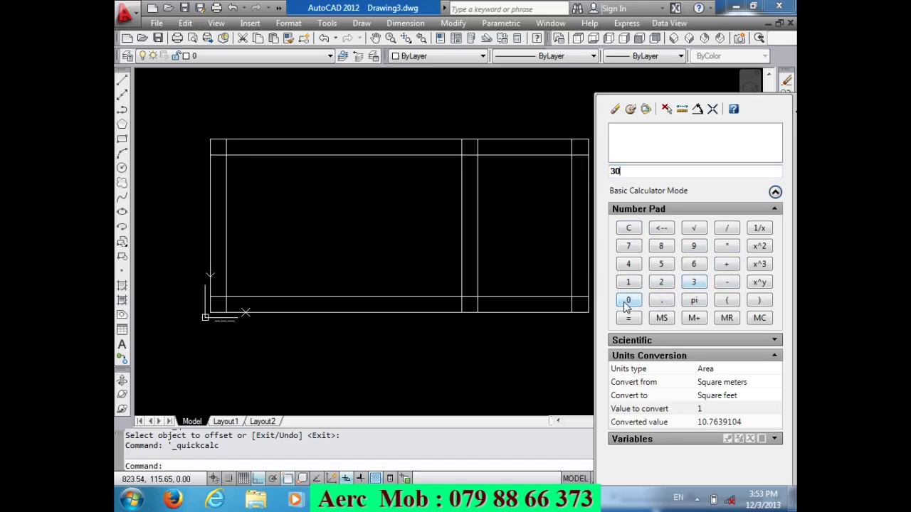
click(627, 300)
click(727, 247)
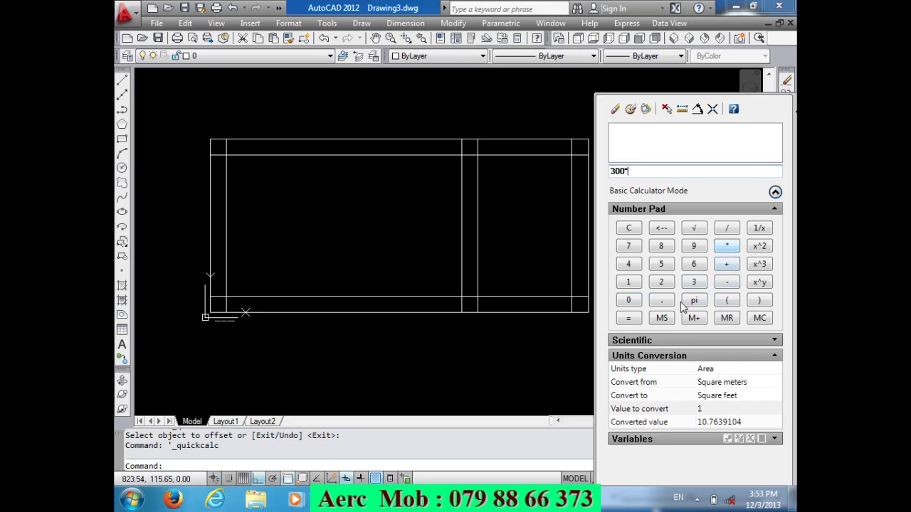
click(660, 264)
click(664, 231)
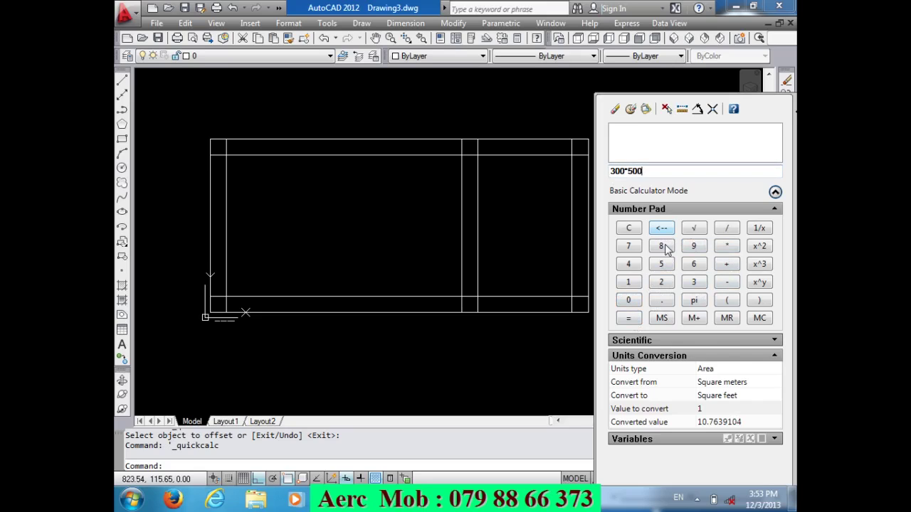
click(630, 319)
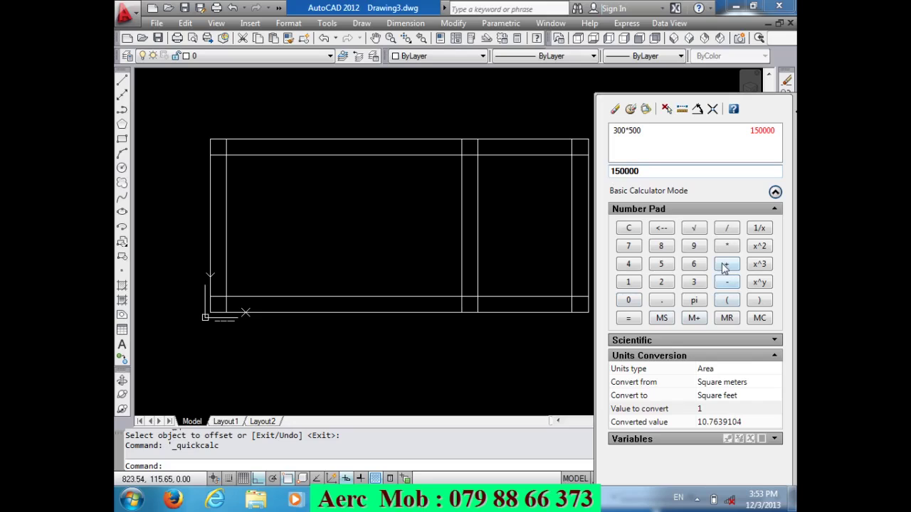
click(727, 250)
click(630, 301)
click(661, 301)
click(661, 283)
click(629, 320)
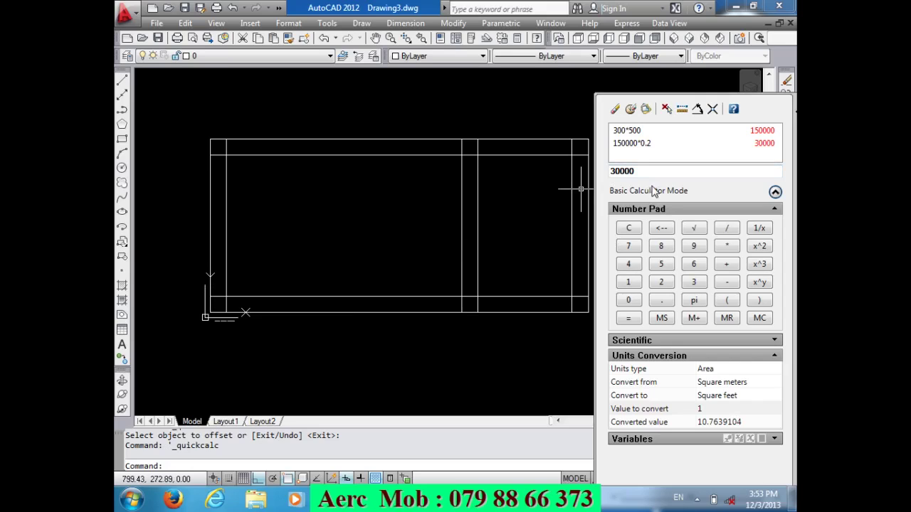
click(630, 230)
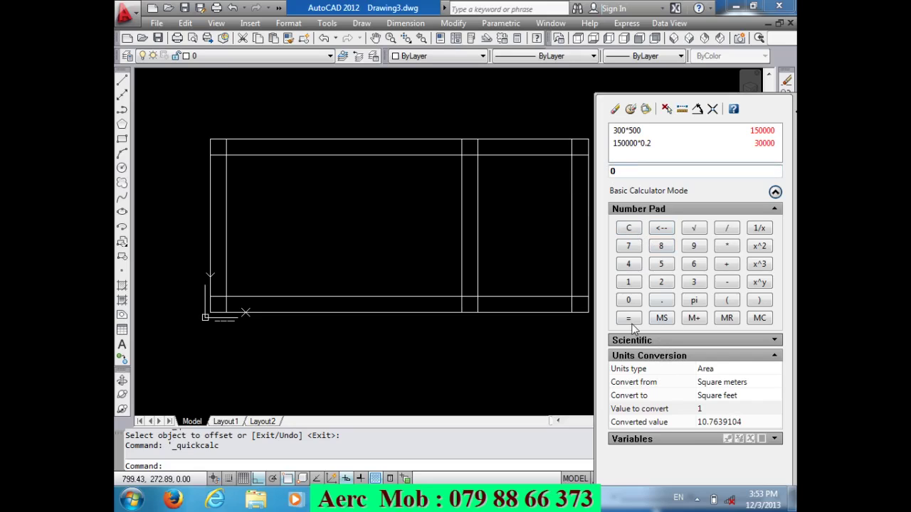
click(696, 284)
click(727, 247)
click(662, 266)
click(630, 319)
click(727, 246)
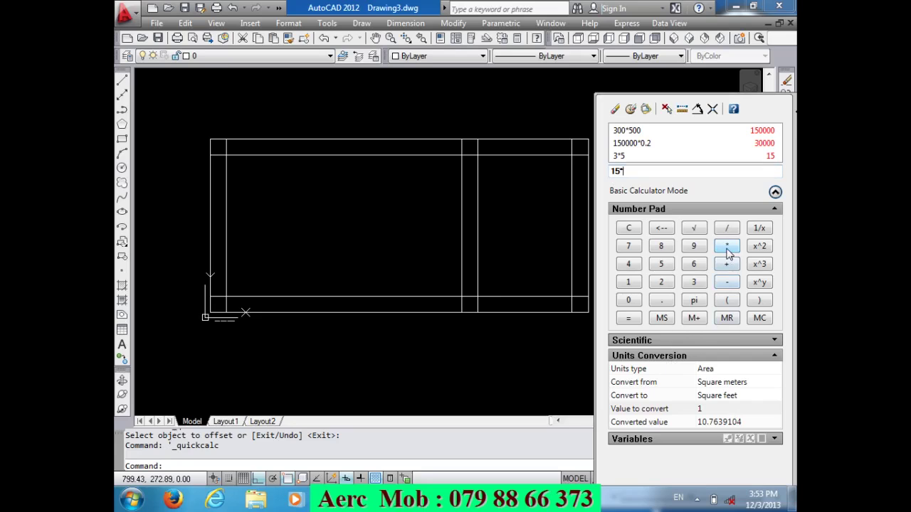
click(635, 302)
click(661, 300)
click(662, 283)
click(662, 283)
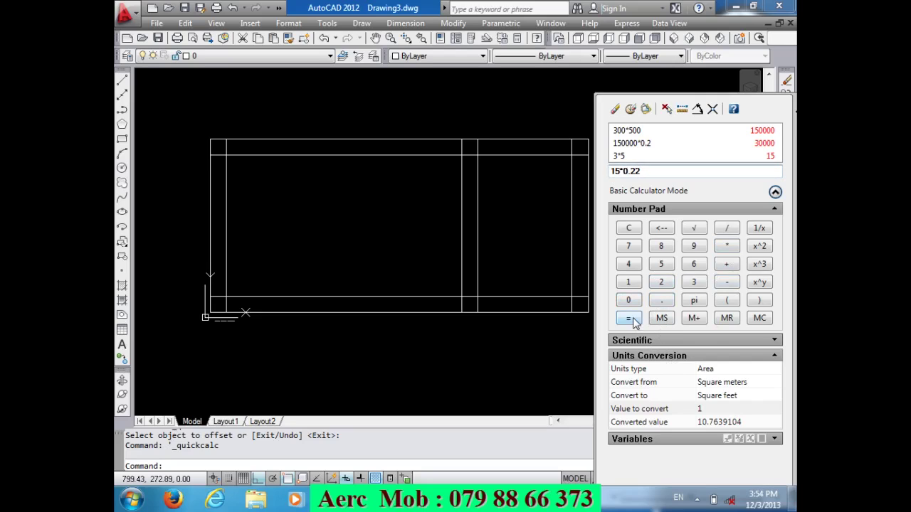
click(630, 319)
click(618, 173)
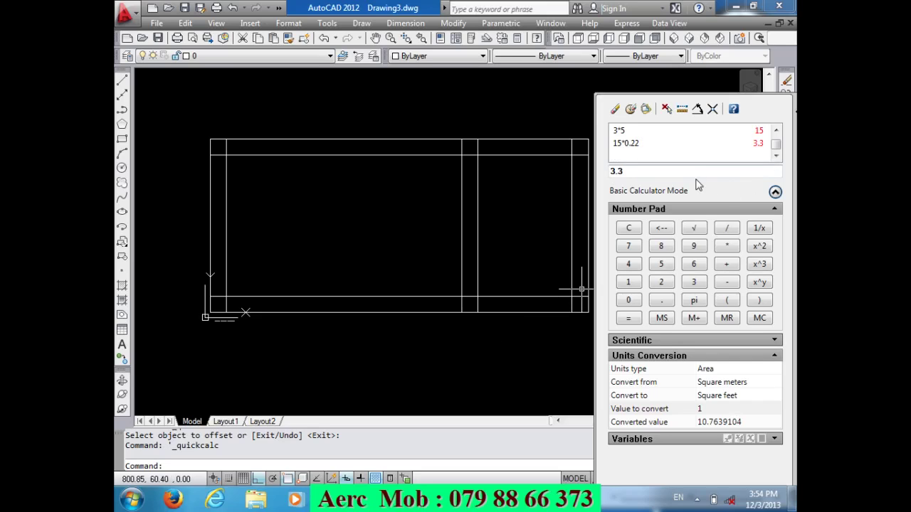
click(526, 40)
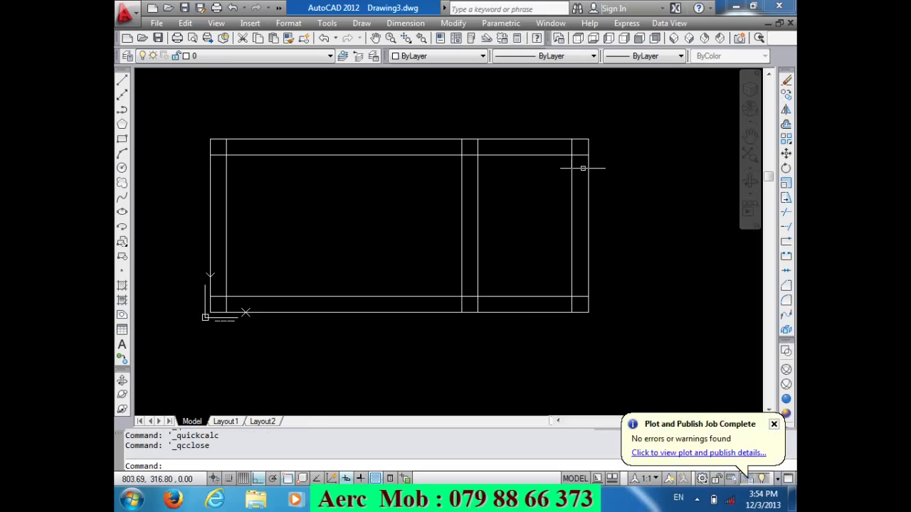
scroll(469, 228, up, 2)
scroll(562, 282, down, 2)
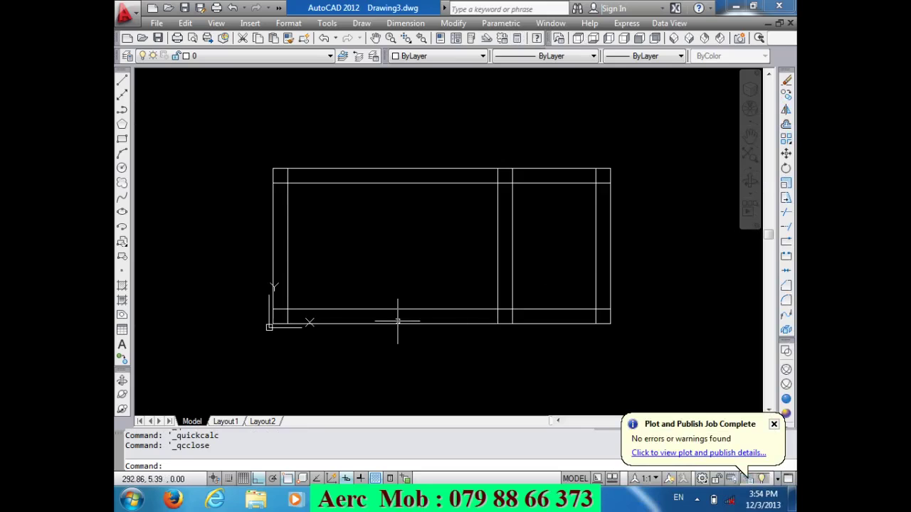
scroll(576, 321, up, 2)
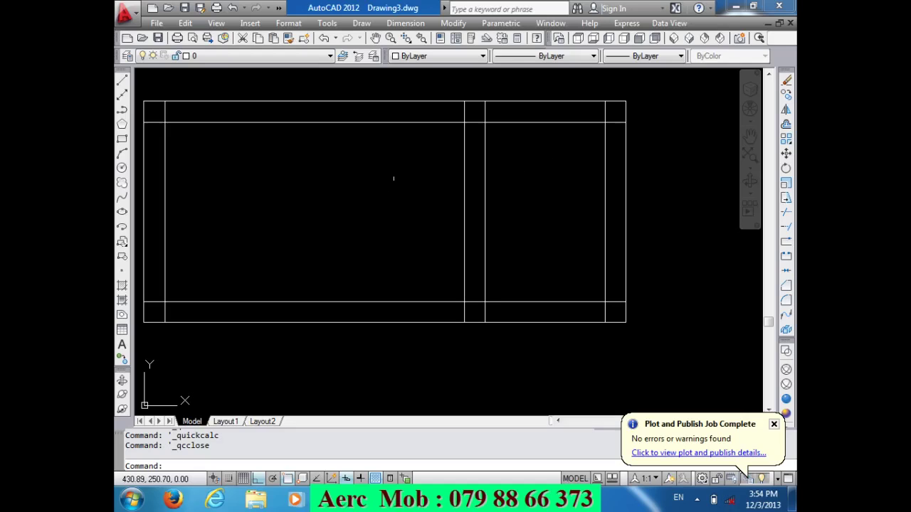
scroll(484, 188, down, 2)
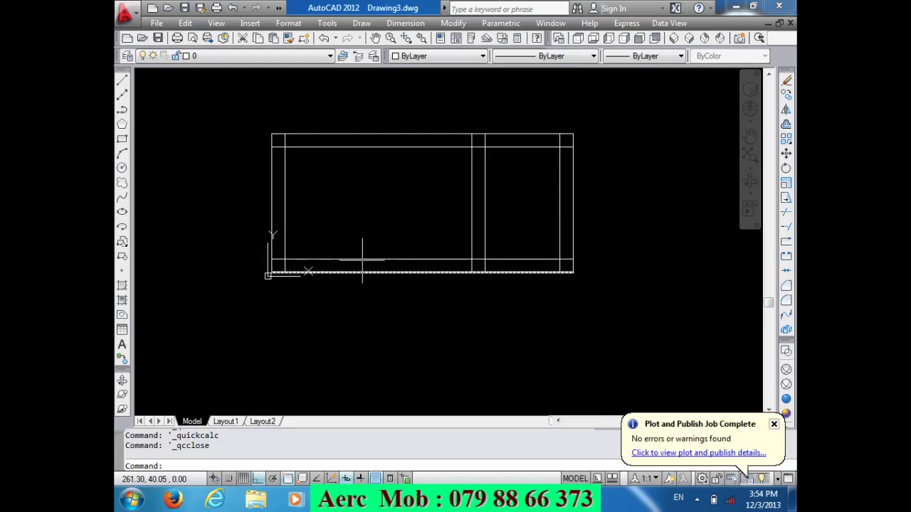
scroll(369, 254, up, 2)
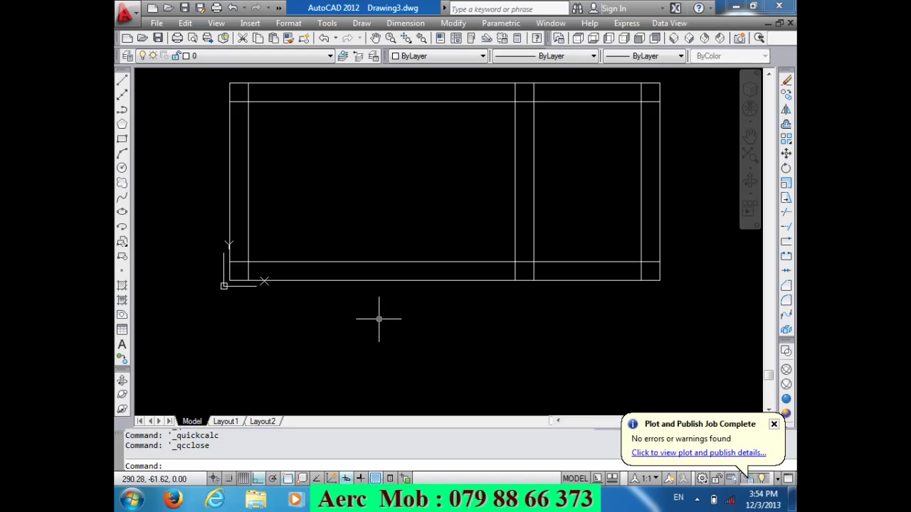
Step: Draw a short vertical line from the inner bottom-left corner to the outer bottom wall
text(L)
key(Return)
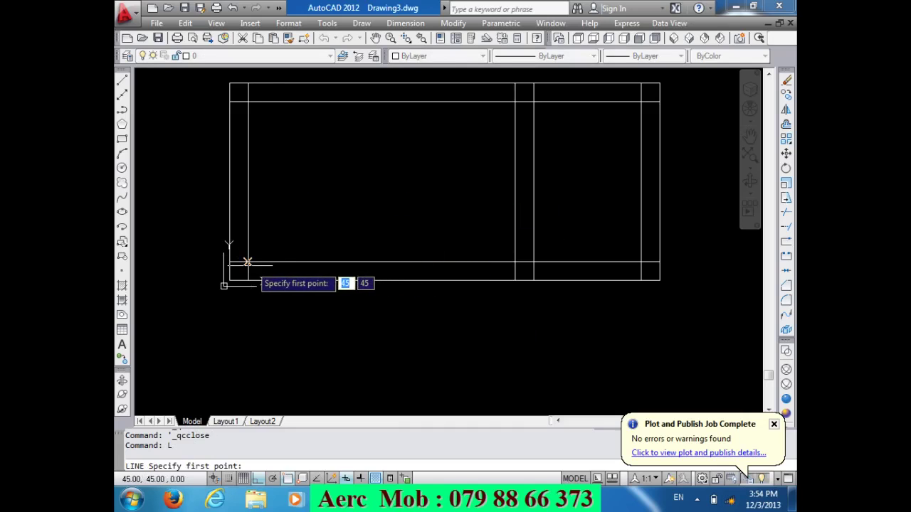
click(248, 262)
click(247, 281)
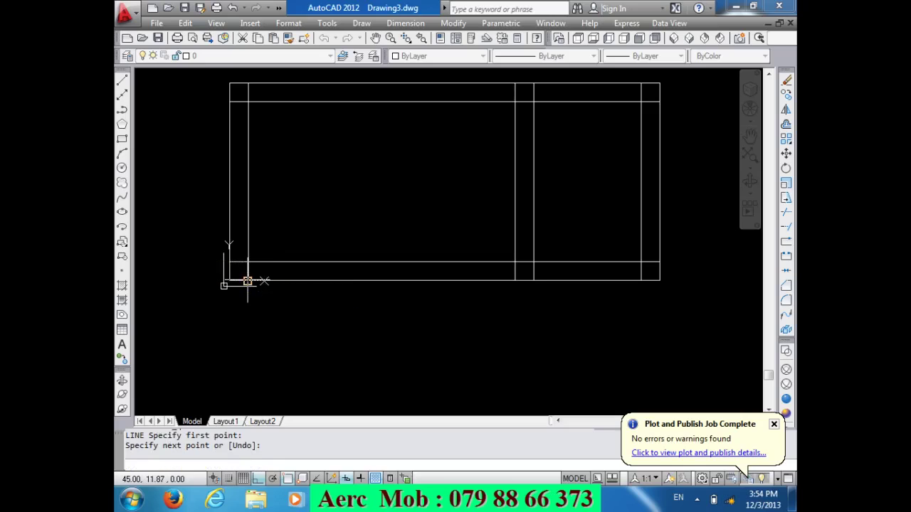
key(Return)
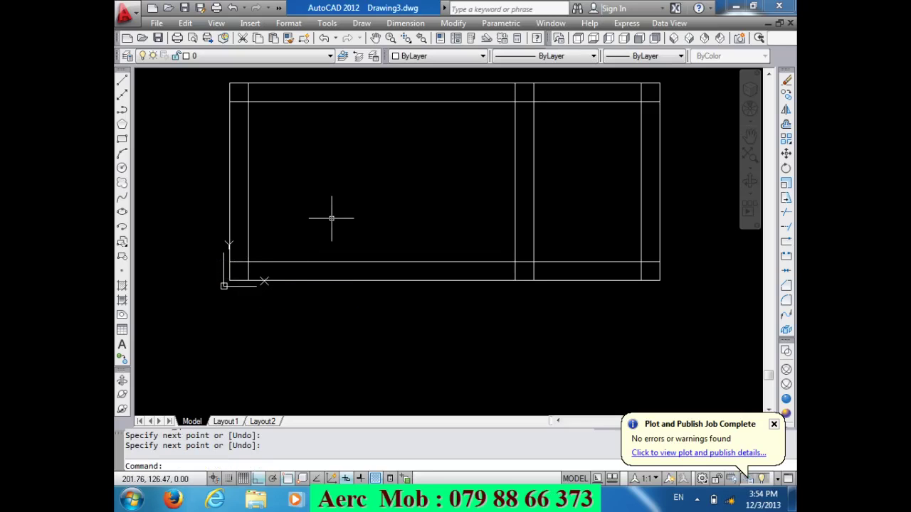
Step: Offset that short line 200 units right, then undo the copy
text(o)
key(Return)
text(200)
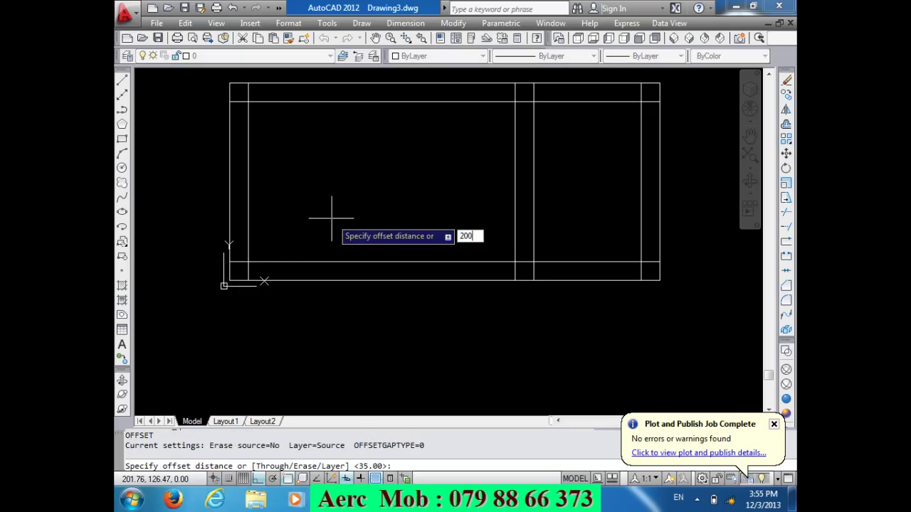
key(Return)
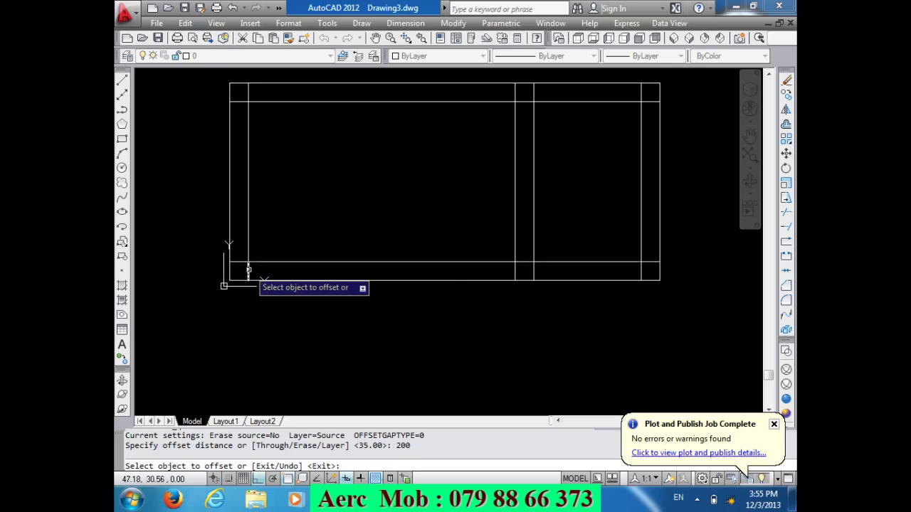
click(248, 269)
click(401, 241)
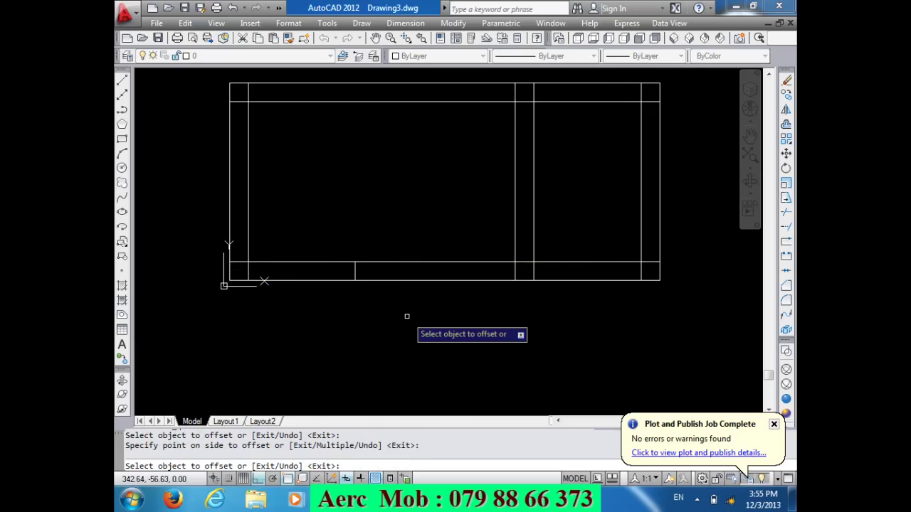
key(ctrl+z)
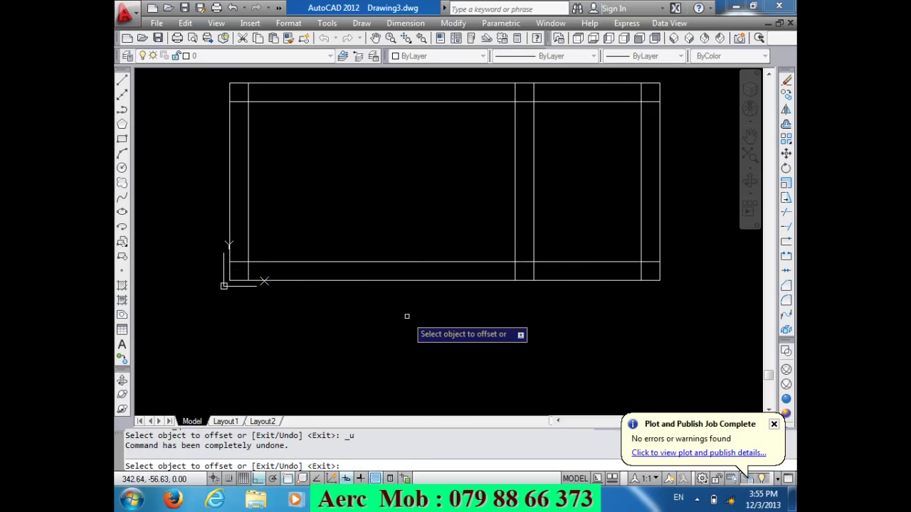
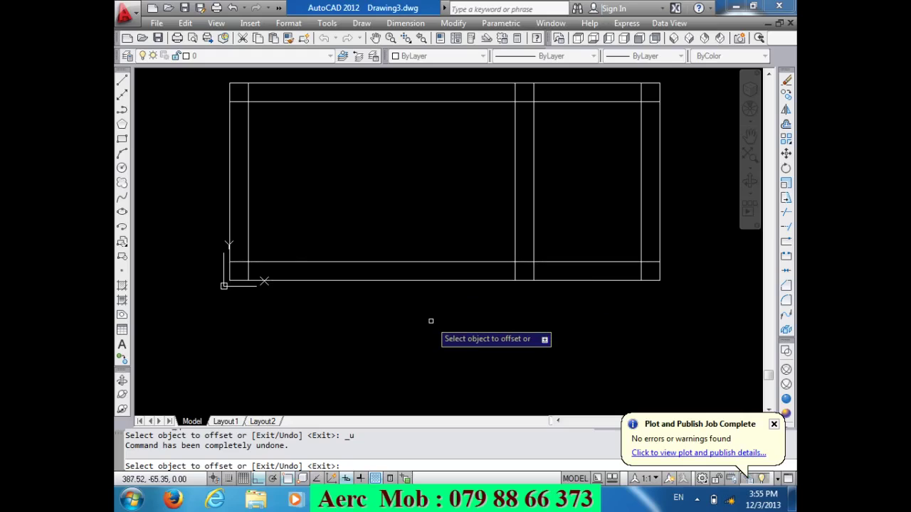
Step: Offset the bottom-strip vertical line 150 to the right as the first divider
key(Return)
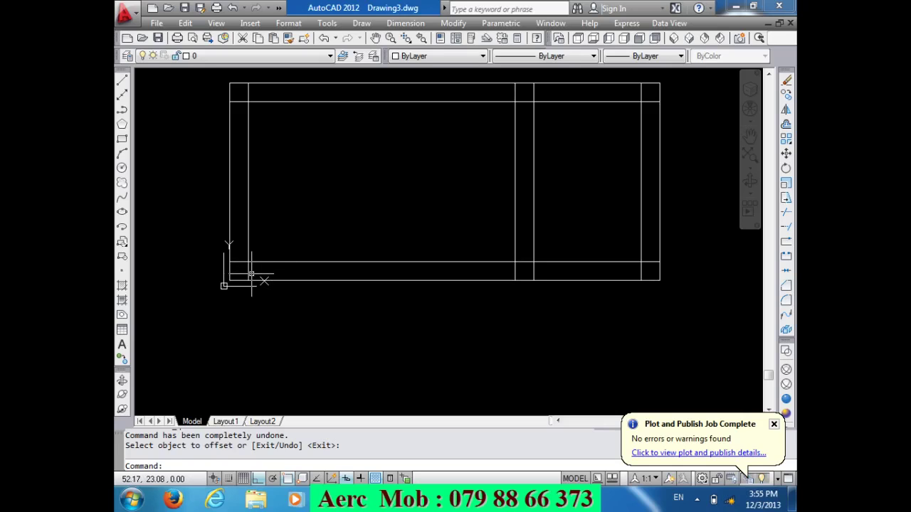
text(o)
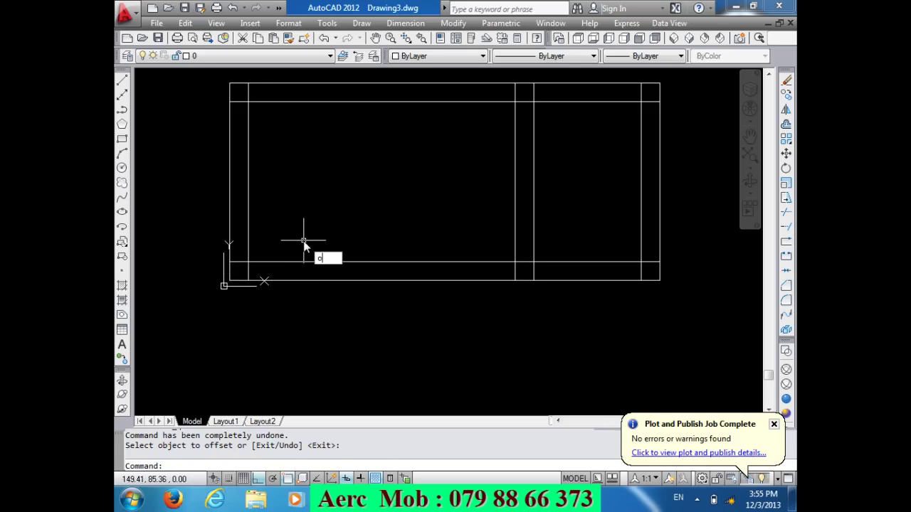
key(Return)
text(150)
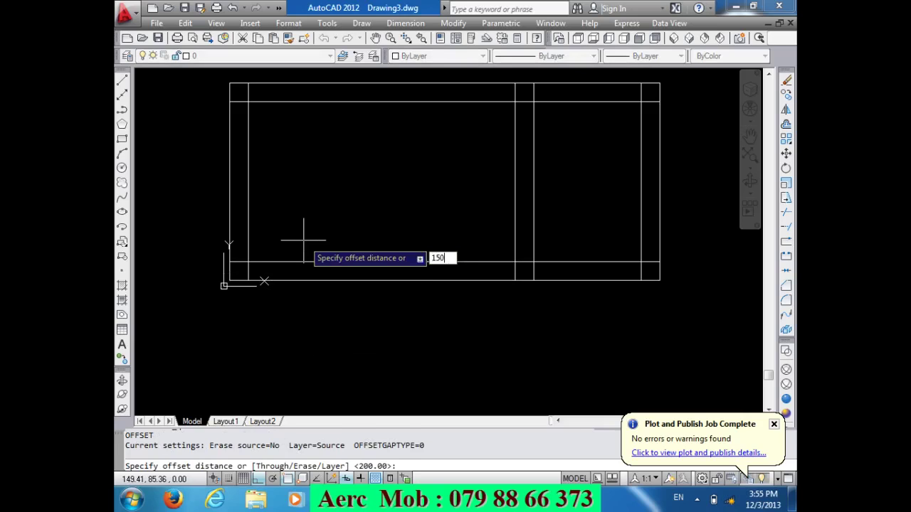
key(Return)
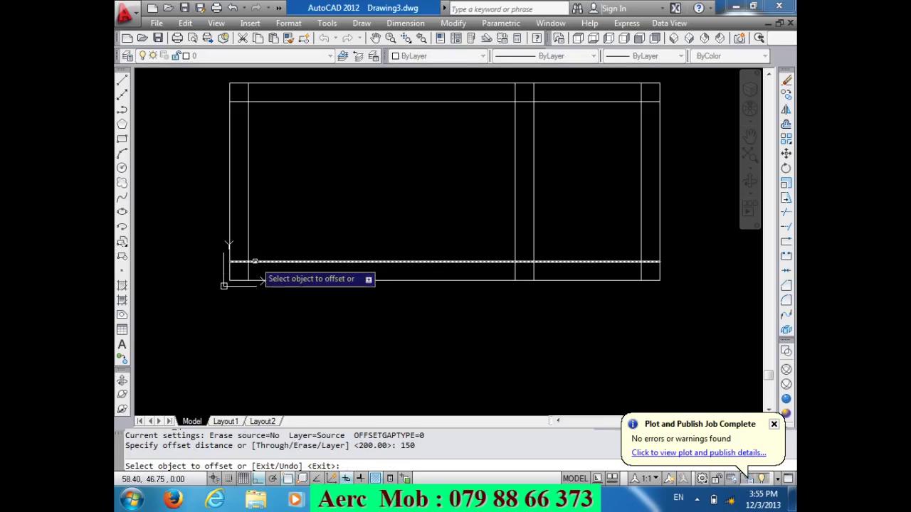
click(249, 271)
click(345, 239)
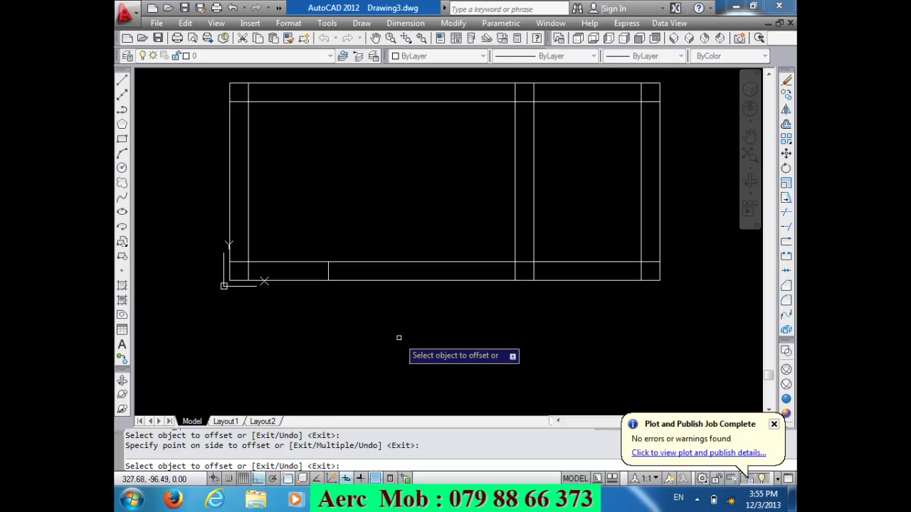
key(Return)
Step: Offset the new divider a further 200 to the right as the second divider
key(Return)
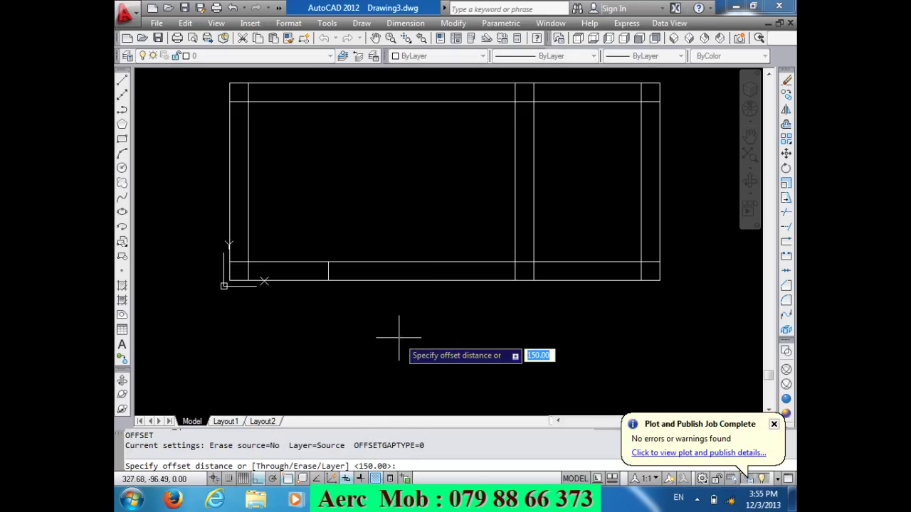
text(00)
key(Return)
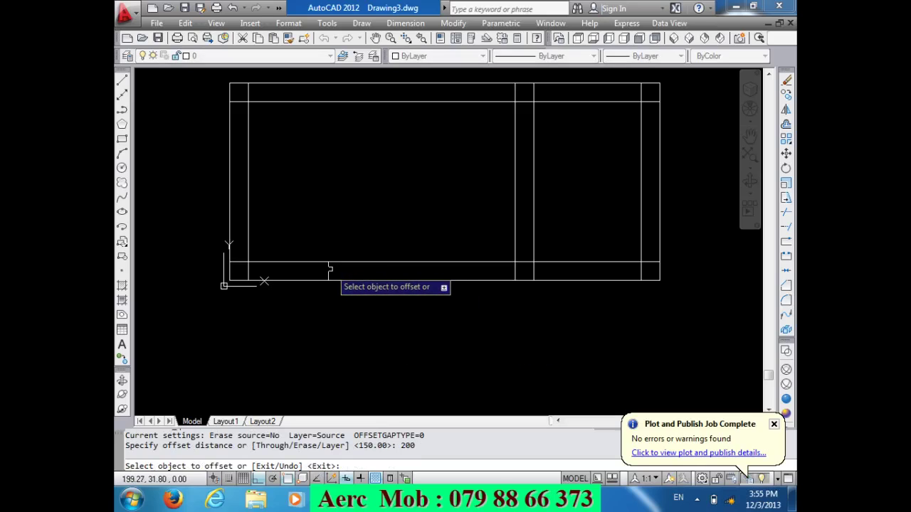
click(328, 266)
click(377, 292)
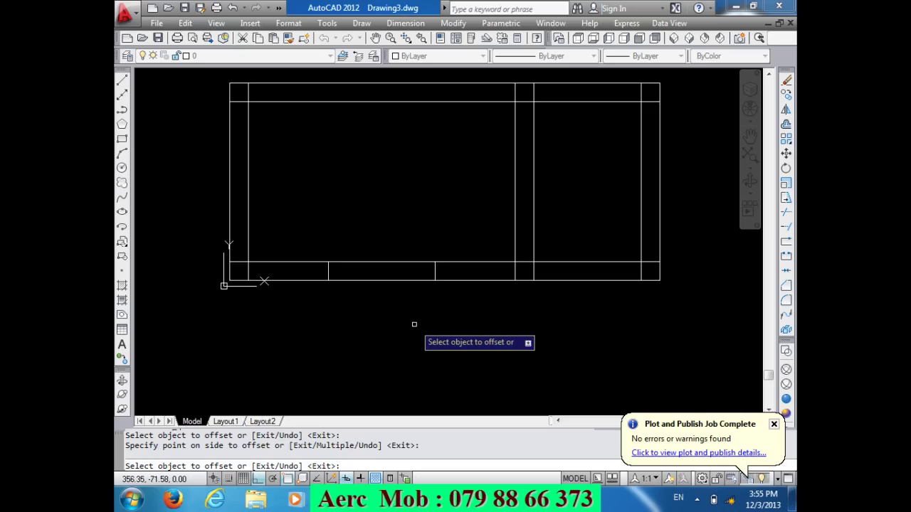
key(Return)
scroll(378, 306, up, 2)
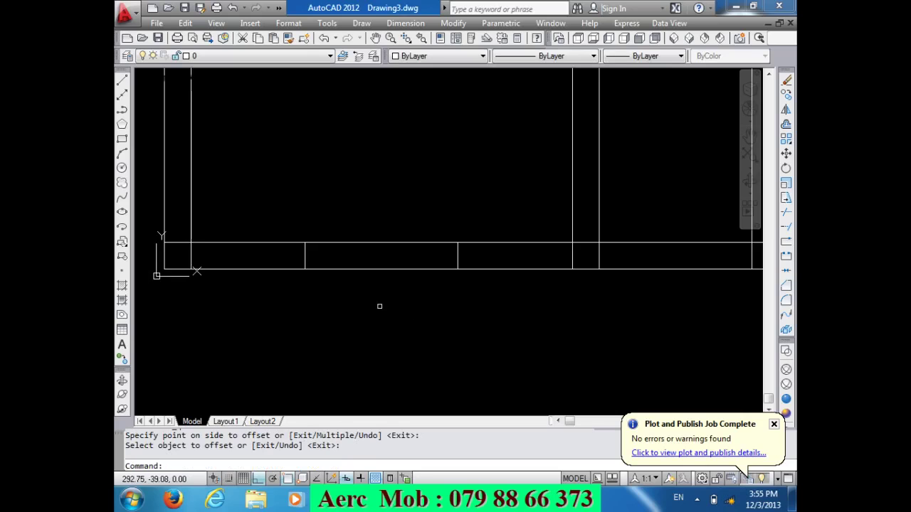
scroll(378, 306, up, 1)
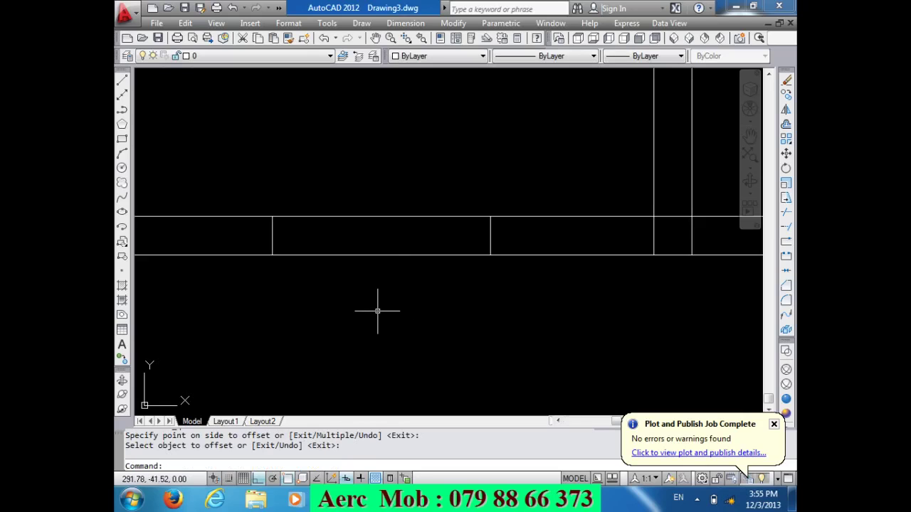
Step: Draw a horizontal line from the first divider's midpoint to the second divider
text(l)
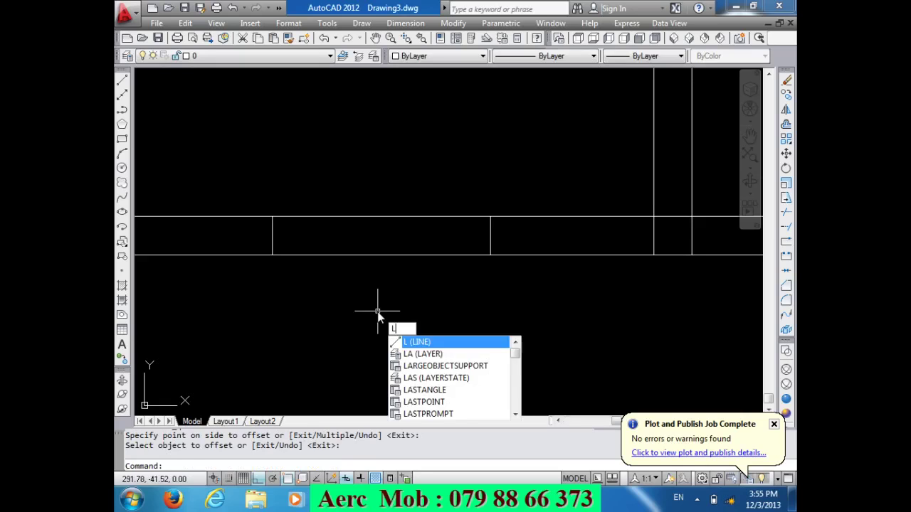
key(Return)
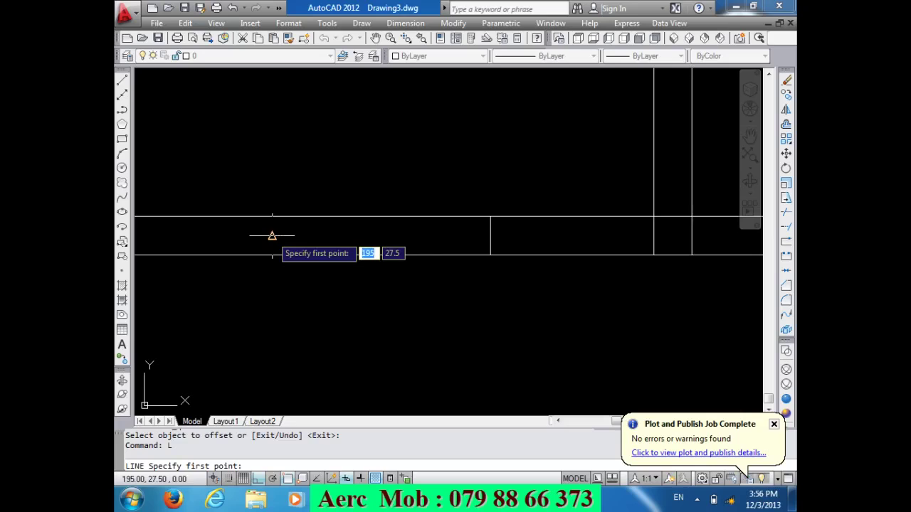
click(272, 235)
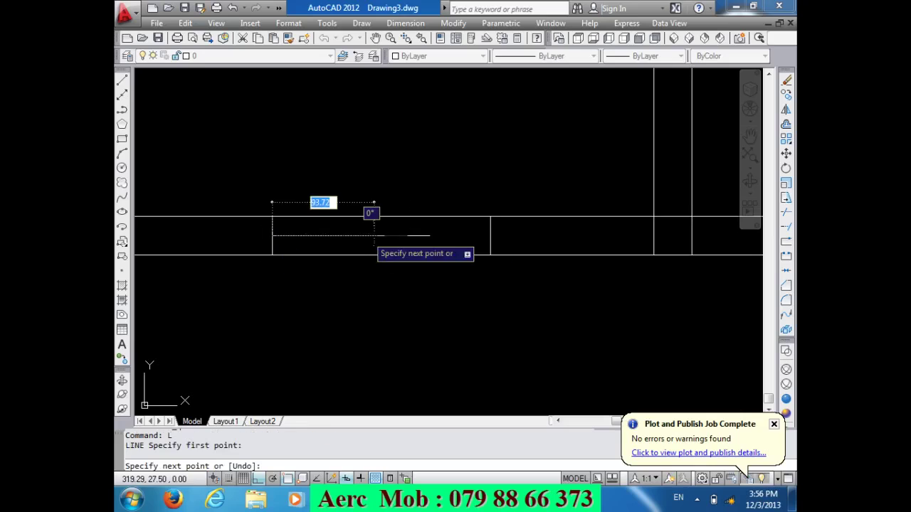
click(489, 236)
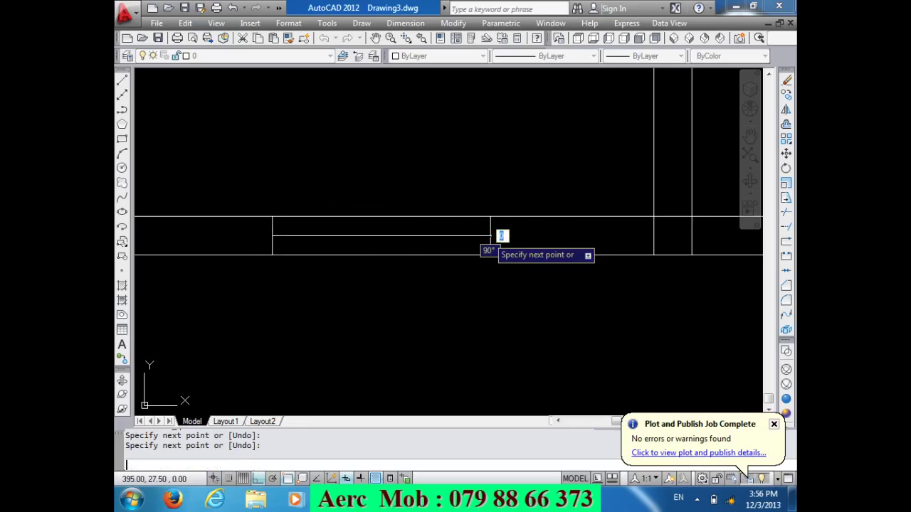
key(Return)
scroll(342, 324, down, 3)
scroll(343, 328, down, 1)
scroll(343, 328, up, 2)
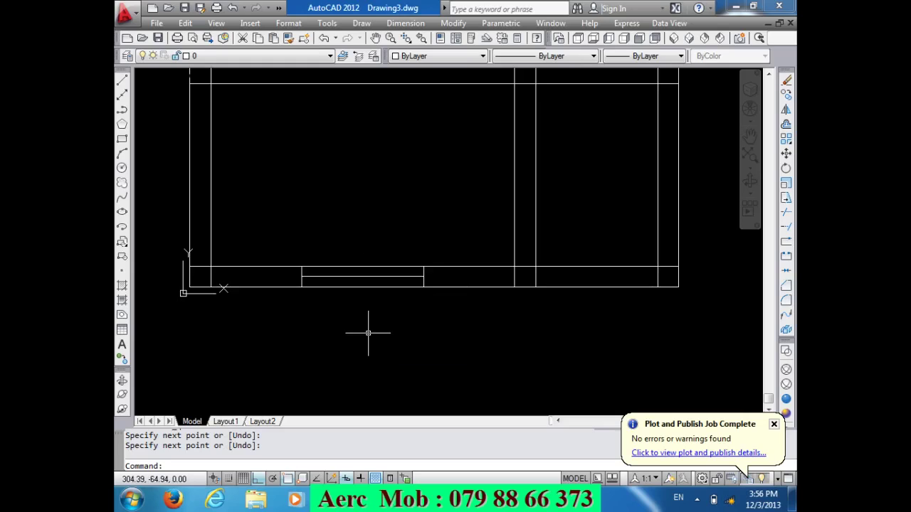
Step: Offset that horizontal line 4 units downward to form a double line
text(o)
key(Return)
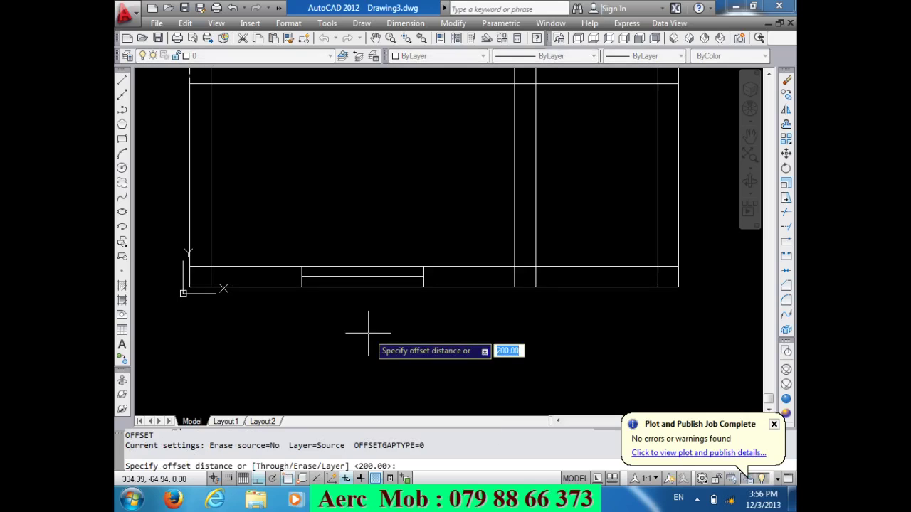
text(4)
key(Return)
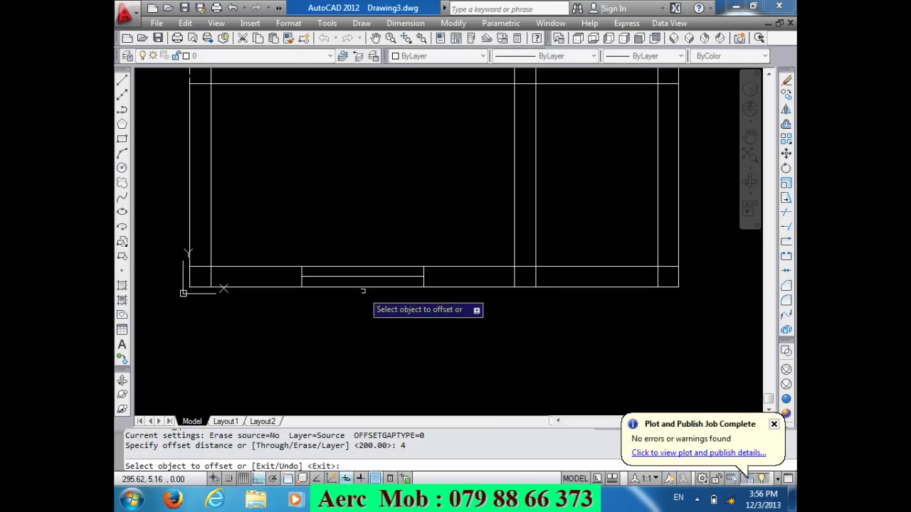
click(363, 277)
click(368, 313)
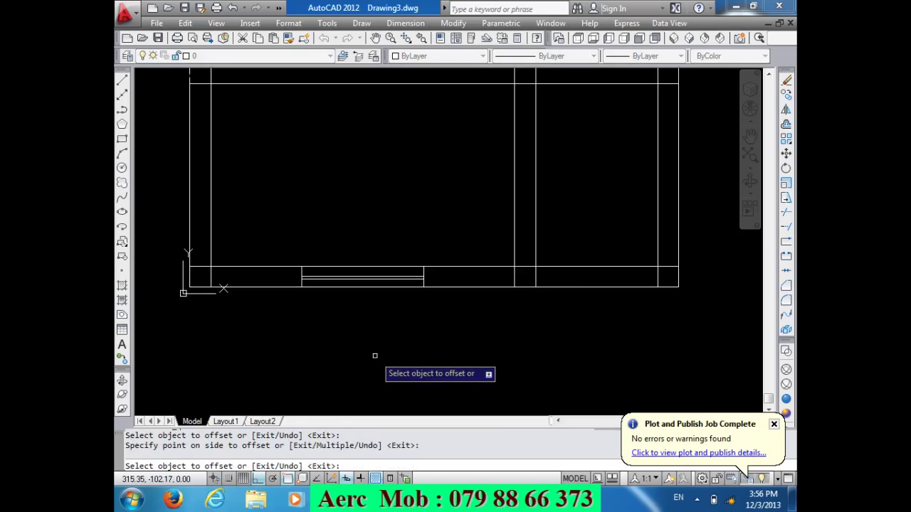
key(Return)
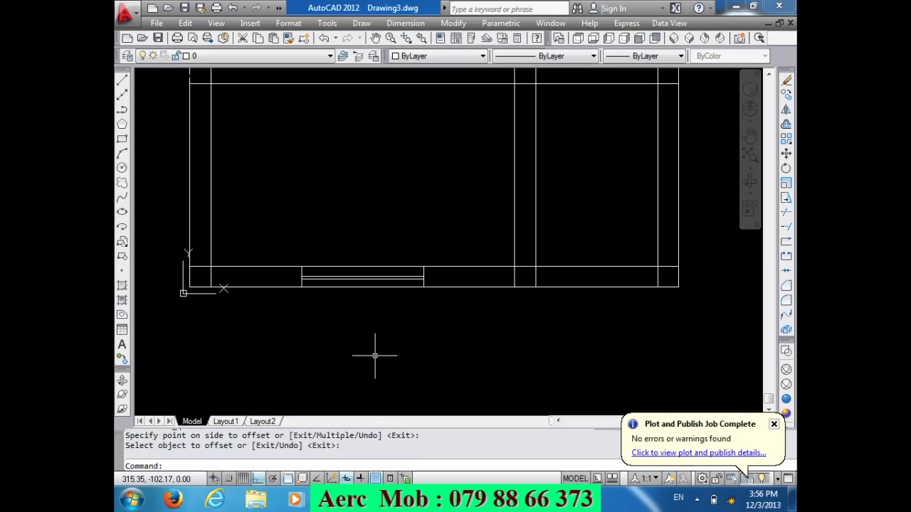
scroll(336, 338, down, 2)
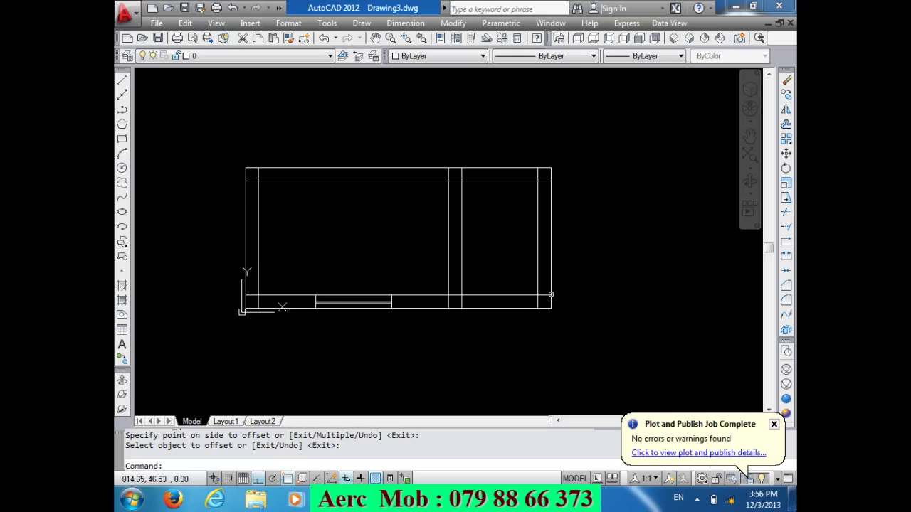
scroll(551, 307, up, 2)
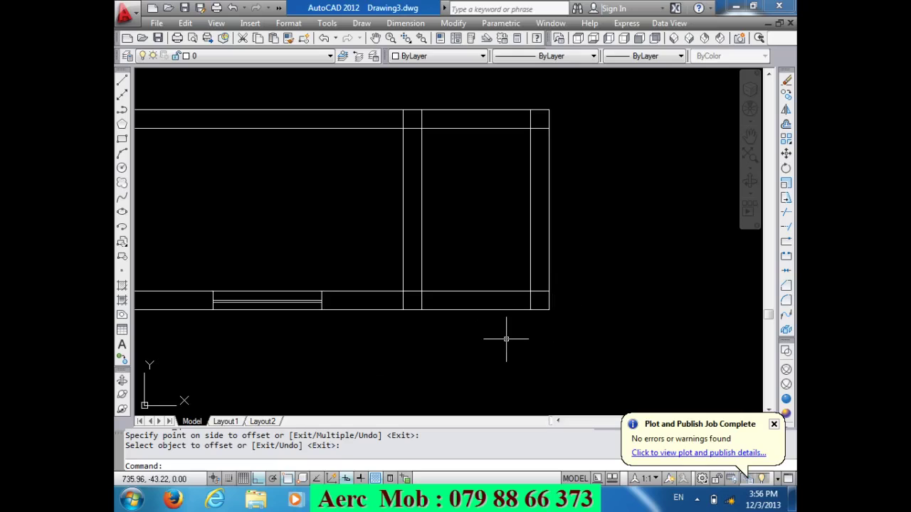
Step: Draw a 100-unit vertical line up from the bottom of the right inner edge
text(l)
key(Return)
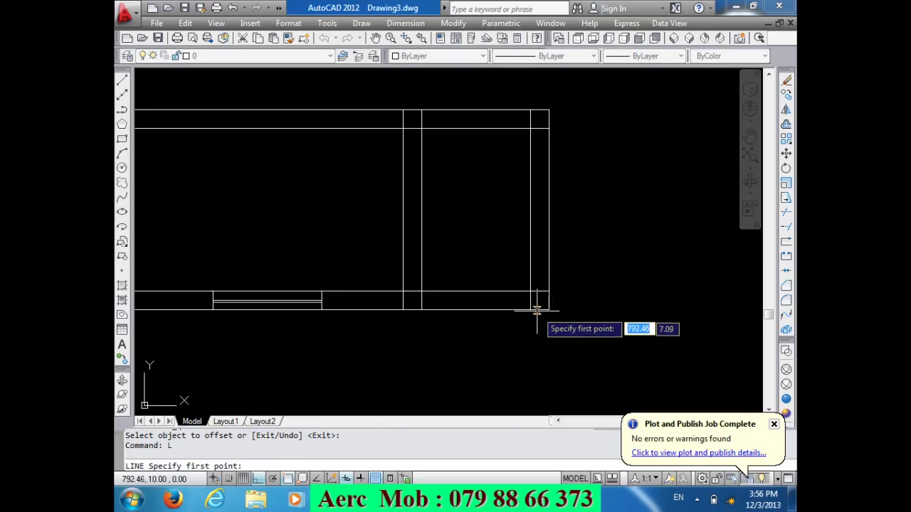
click(530, 310)
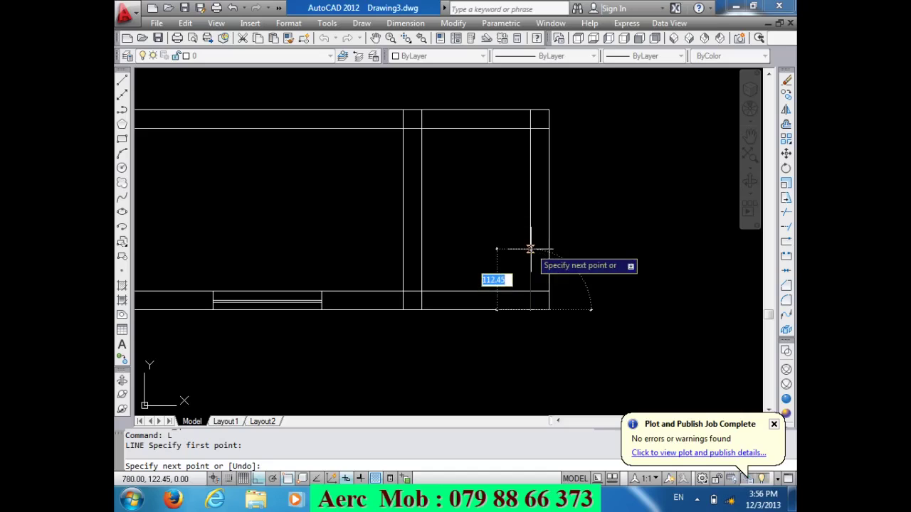
text(100)
key(Return)
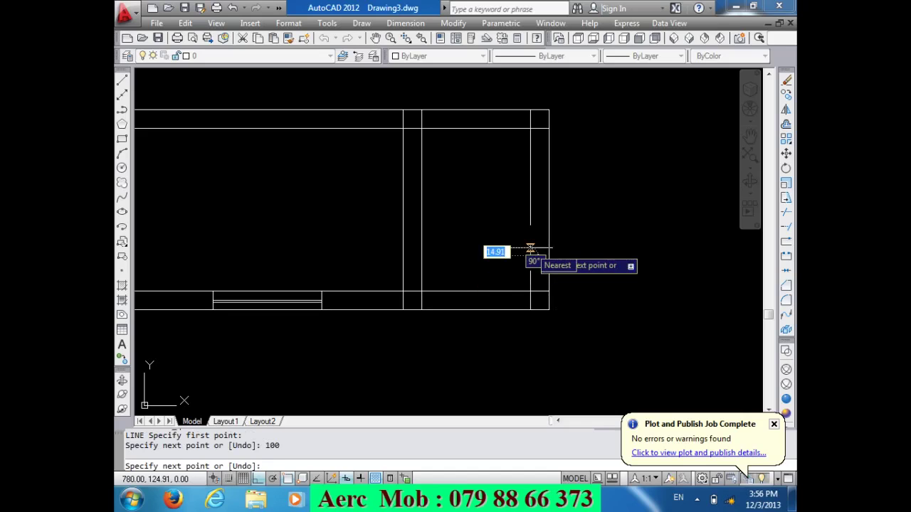
key(Return)
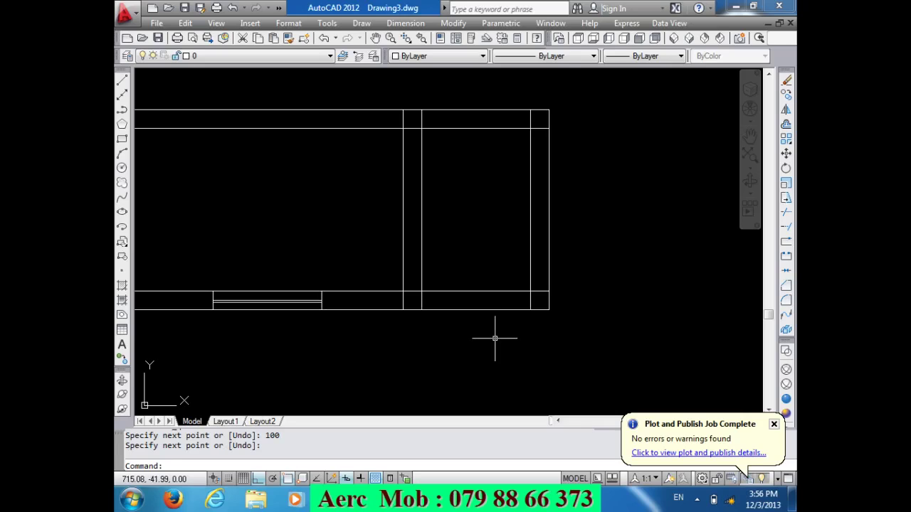
Step: Offset the short vertical line 100 units to the left
text(o)
key(Return)
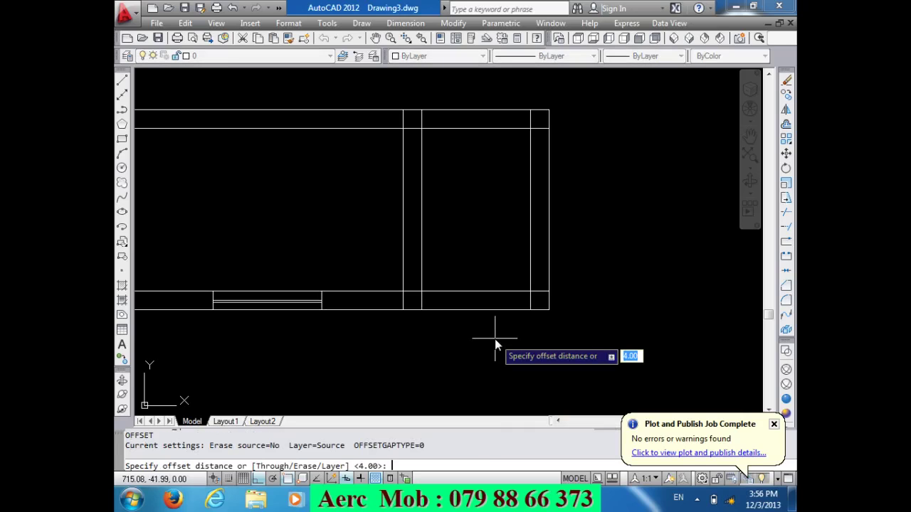
text(100)
key(Return)
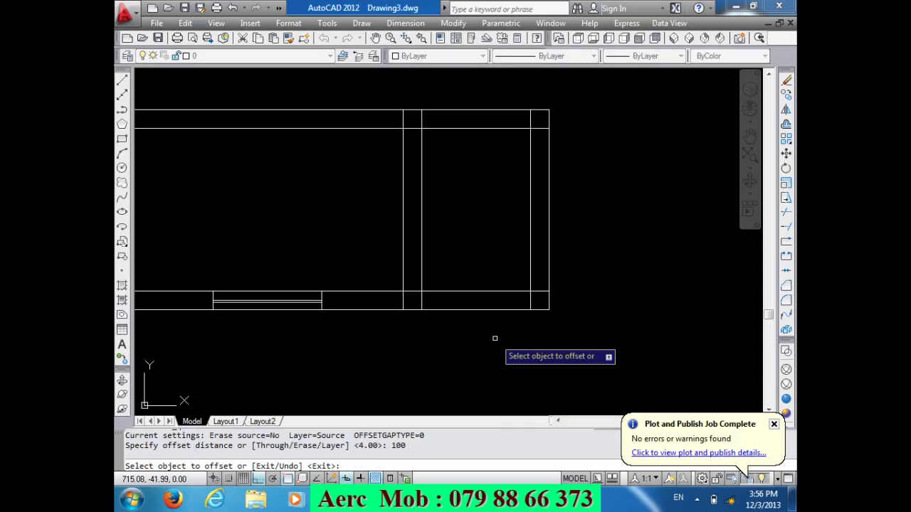
click(529, 297)
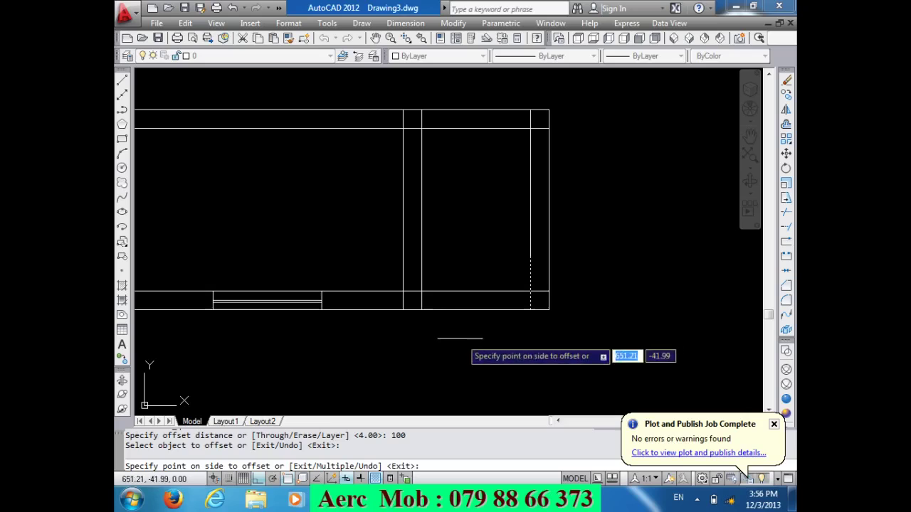
click(454, 344)
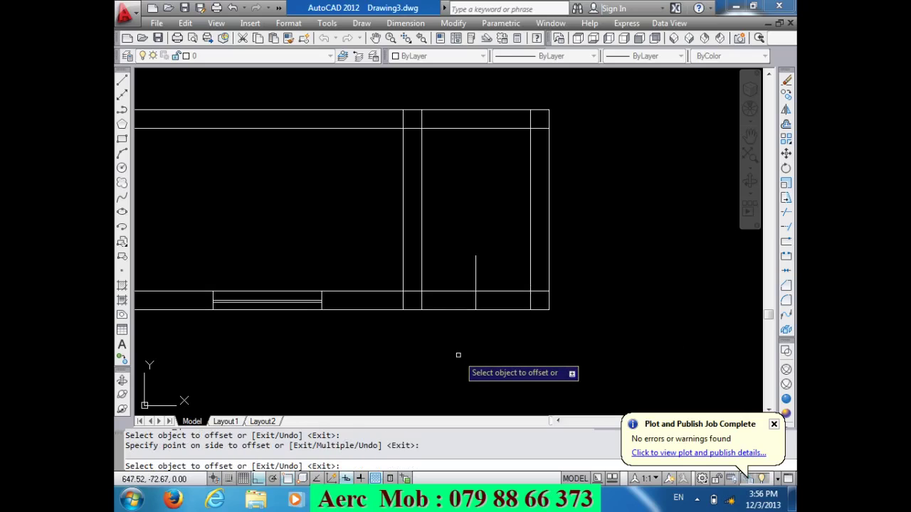
key(Return)
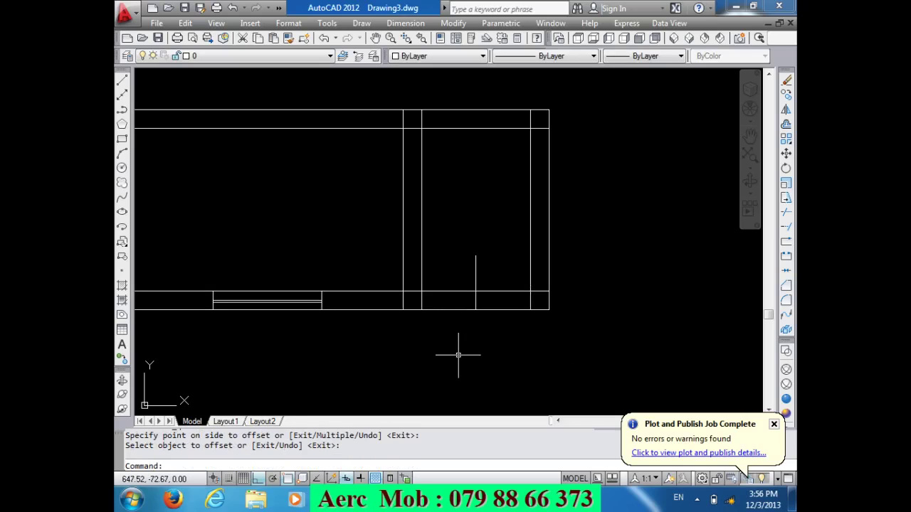
Step: Trim the bottom wall lines and leftover stub between the two short verticals to open the doorway
text(tr)
key(Return)
key(Return)
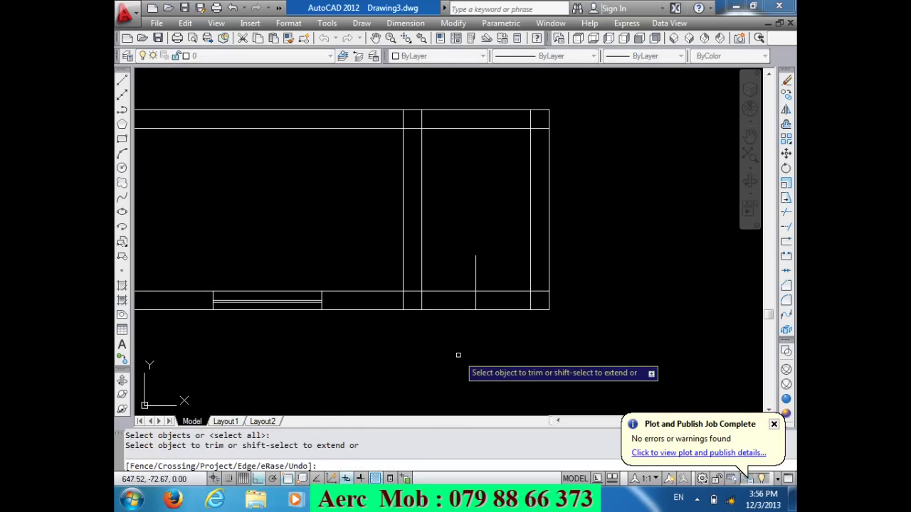
click(515, 331)
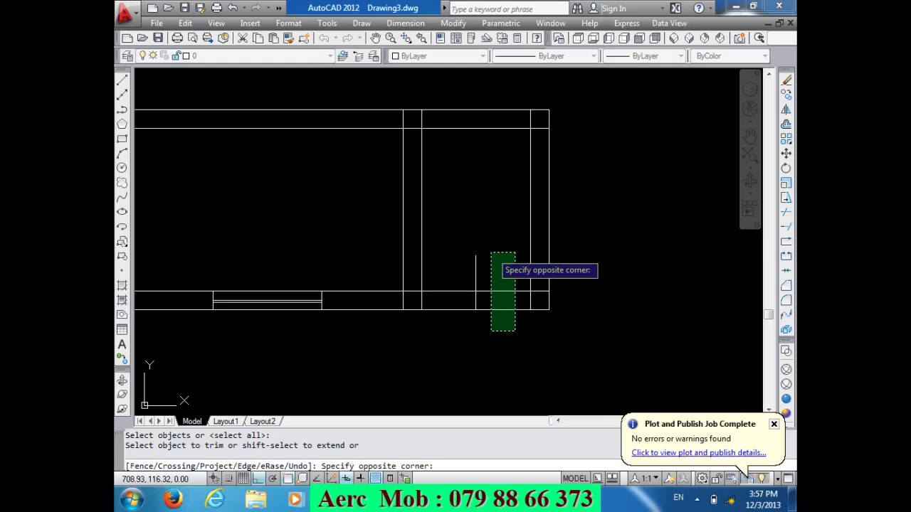
click(491, 252)
click(484, 285)
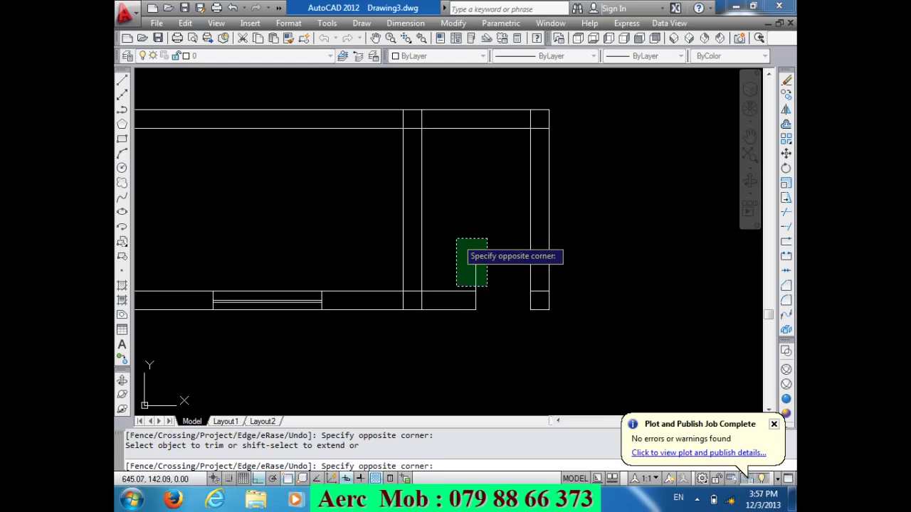
click(456, 238)
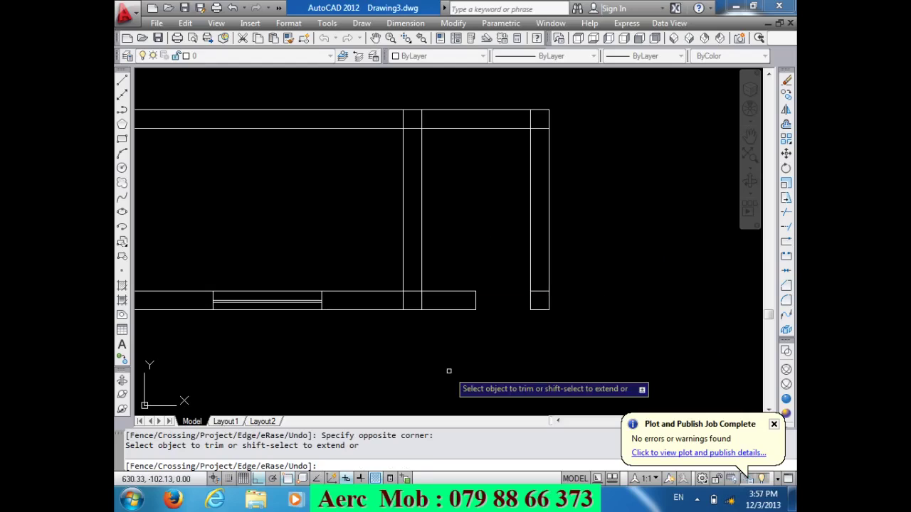
key(Return)
Step: Draw 10-unit horizontal stubs into the doorway from the wall end and from the right post
text(l)
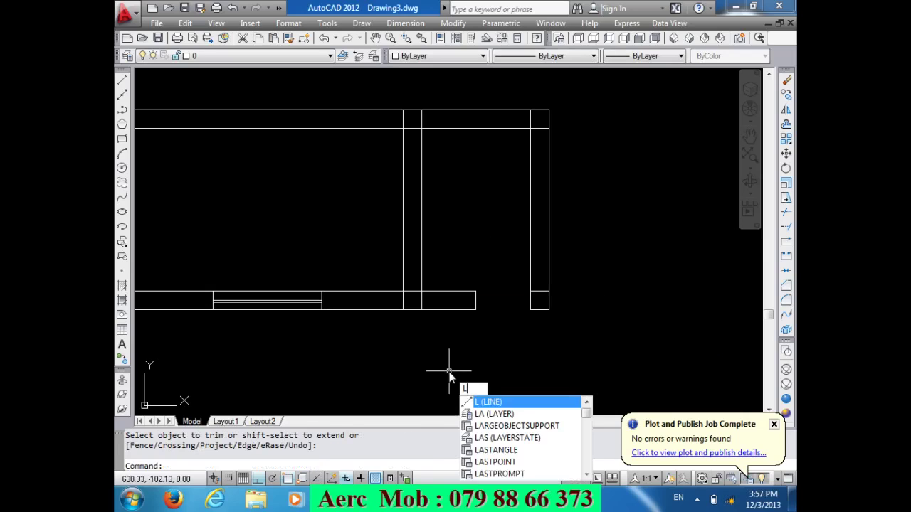
key(Return)
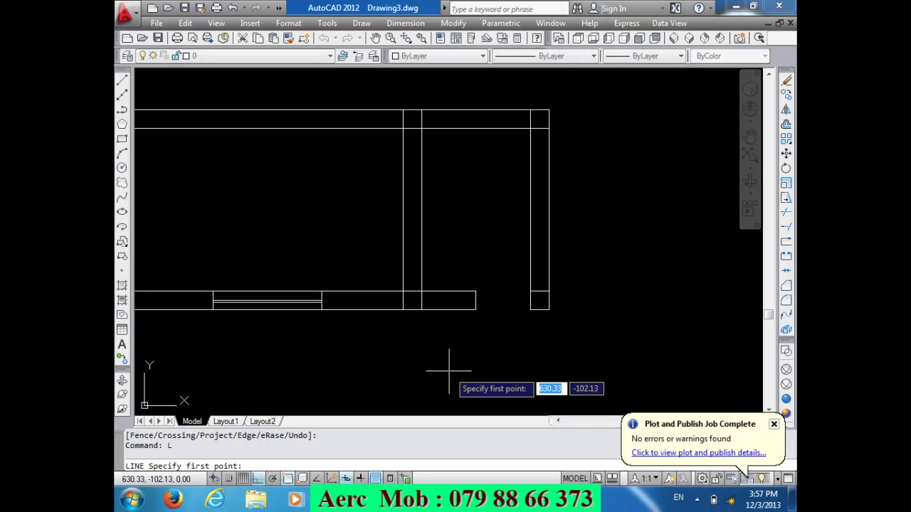
click(476, 300)
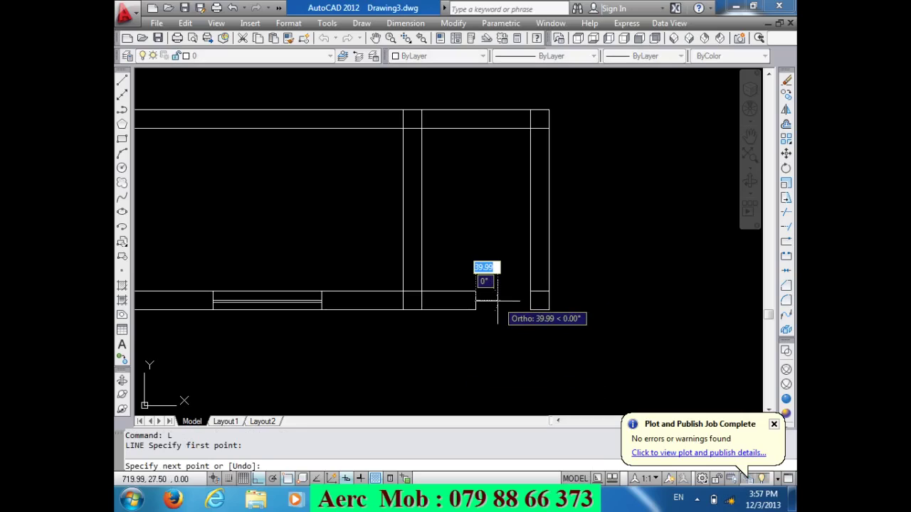
text(10)
key(Return)
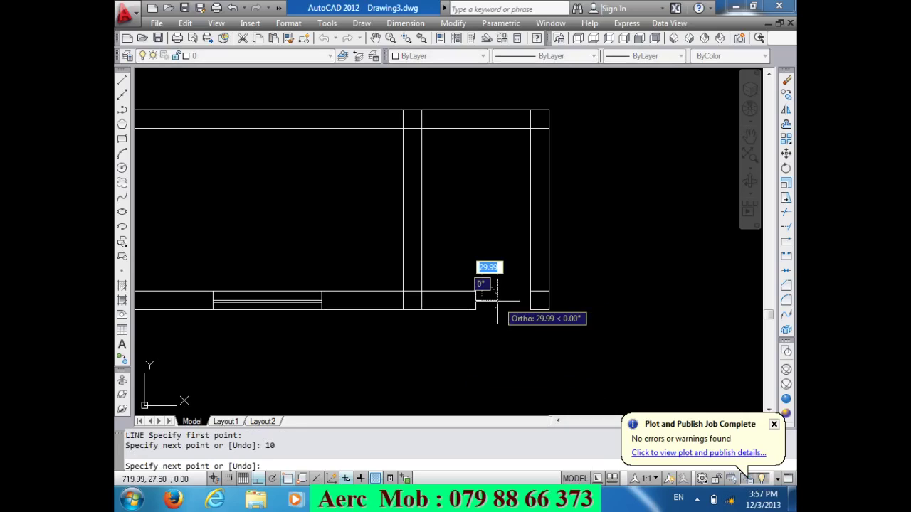
key(Return)
key(Return)
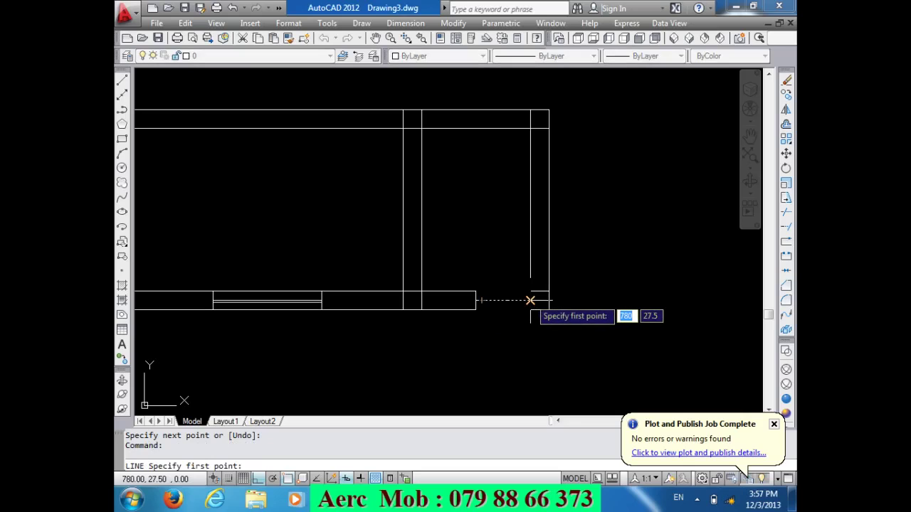
click(530, 300)
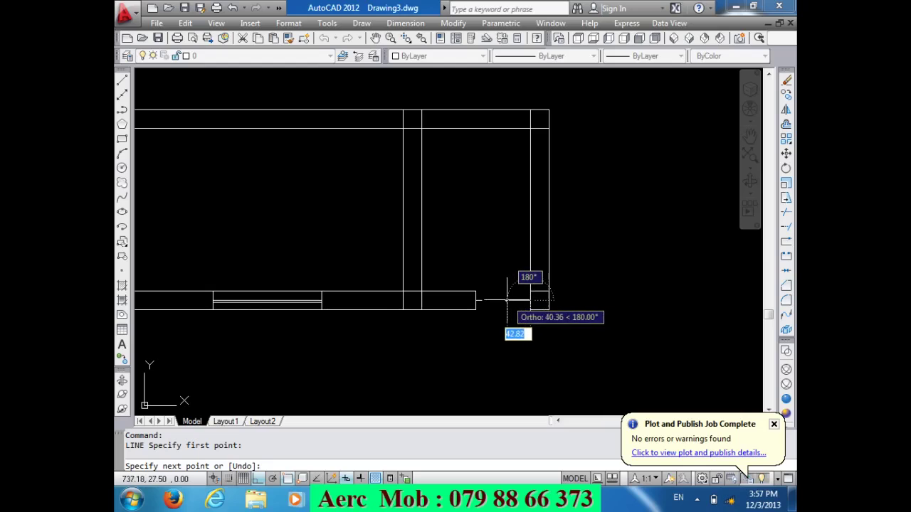
text(10)
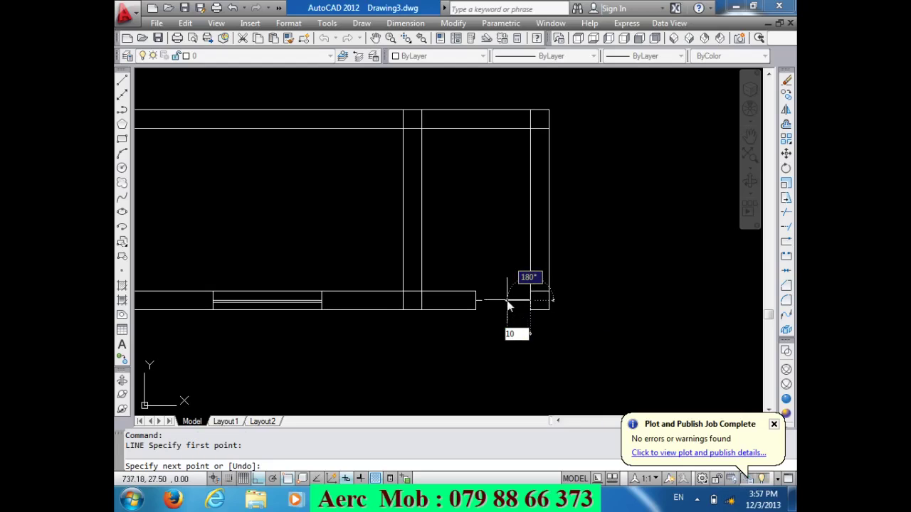
key(Return)
key(Return)
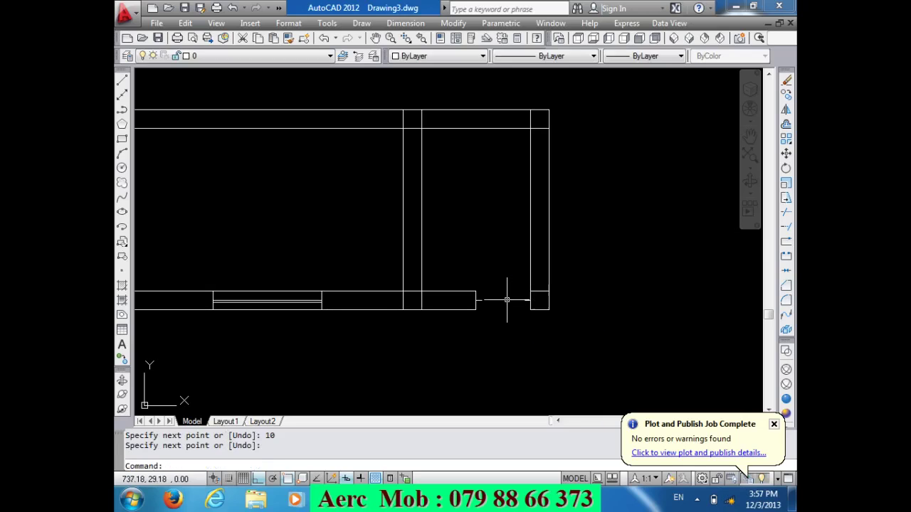
Step: Offset the right post's inner edge 10 units to the left
scroll(526, 299, up, 5)
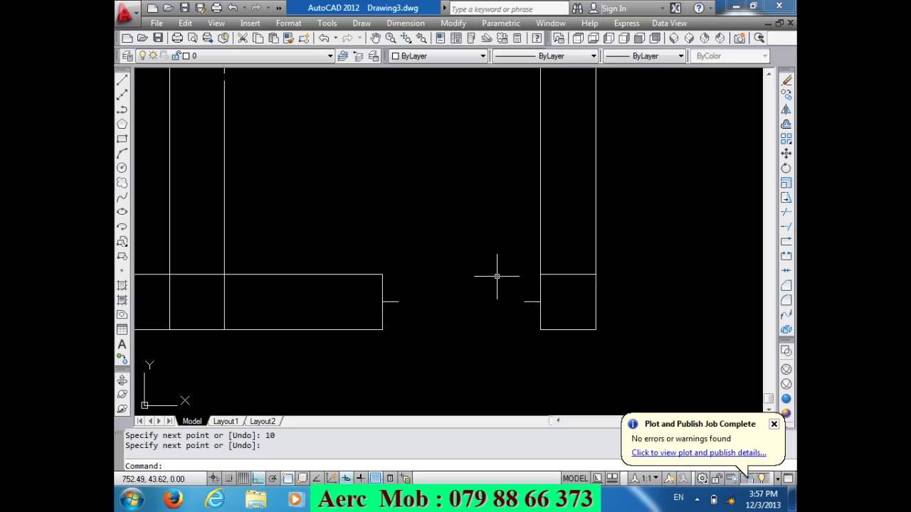
text(o)
key(Return)
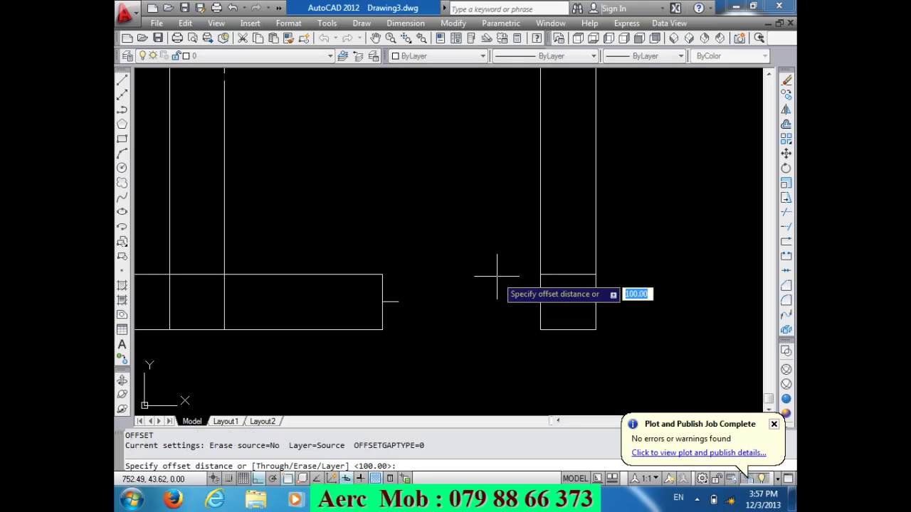
text(10)
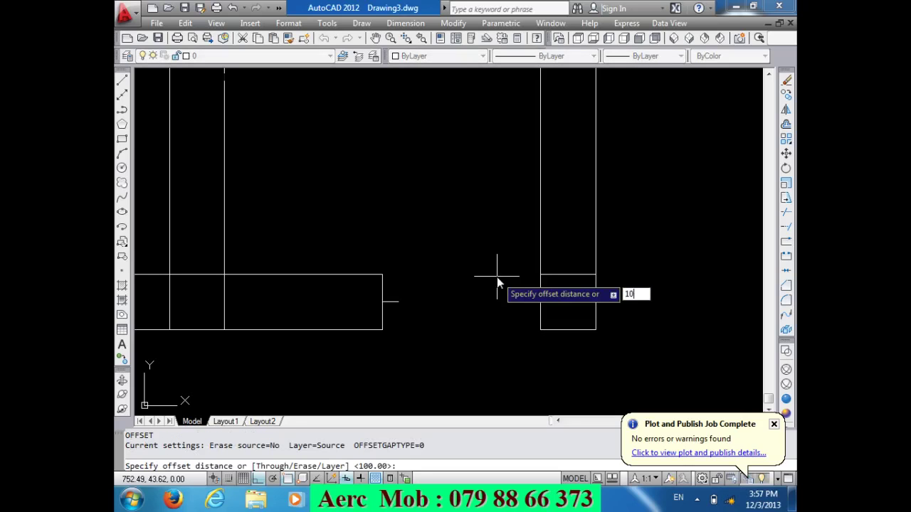
key(Return)
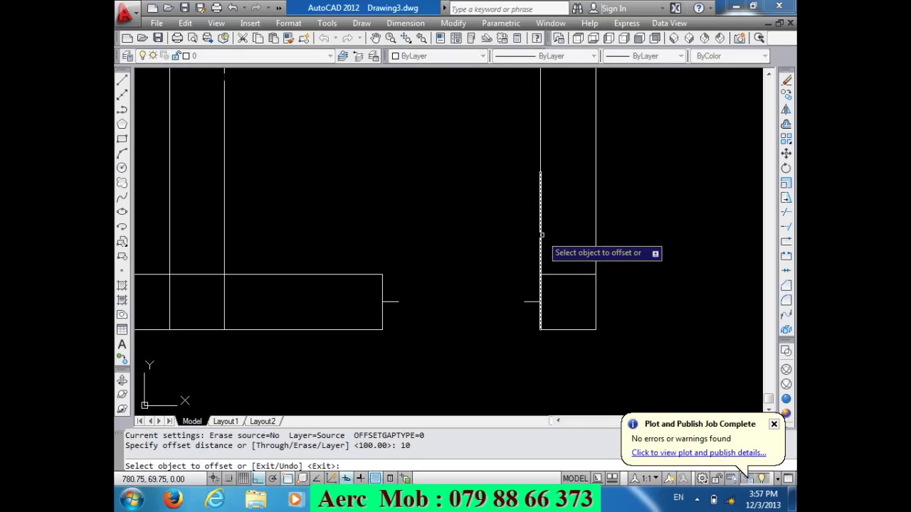
click(542, 239)
click(462, 313)
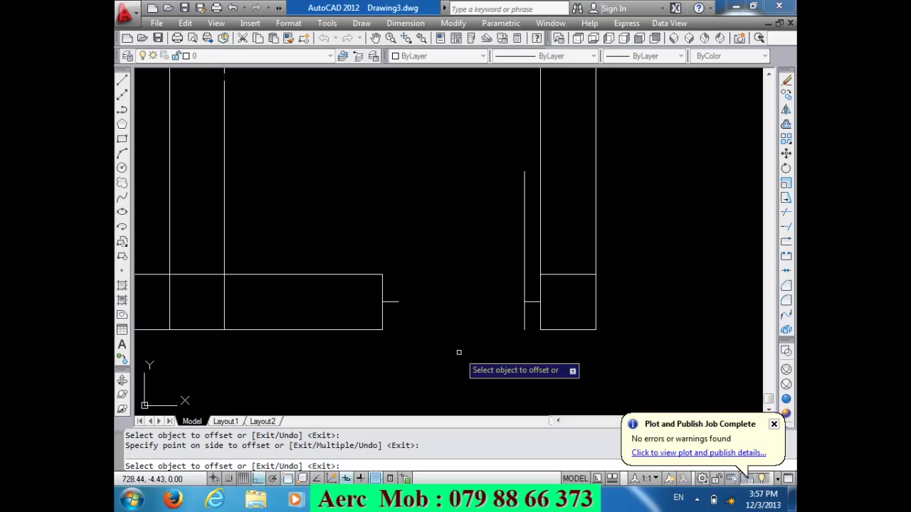
key(Return)
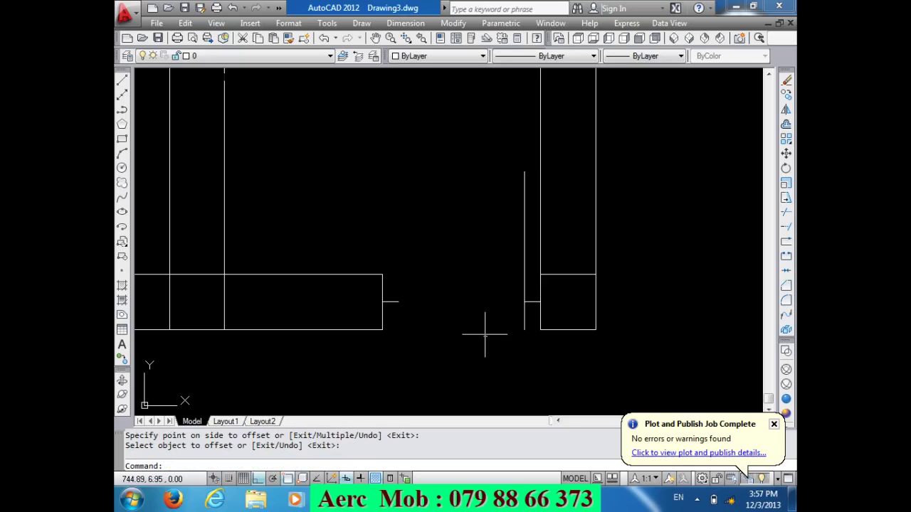
Step: Delete the redundant vertical segment and trim the new line below the stub
click(540, 251)
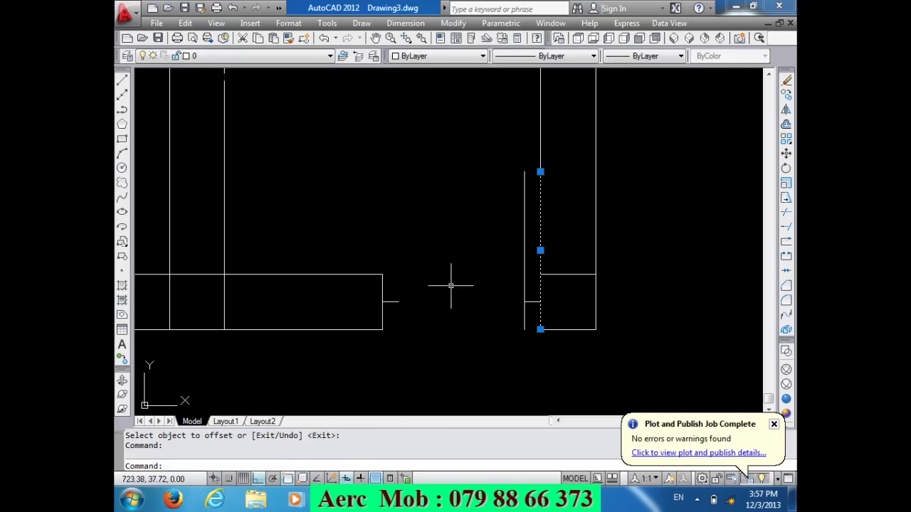
key(Delete)
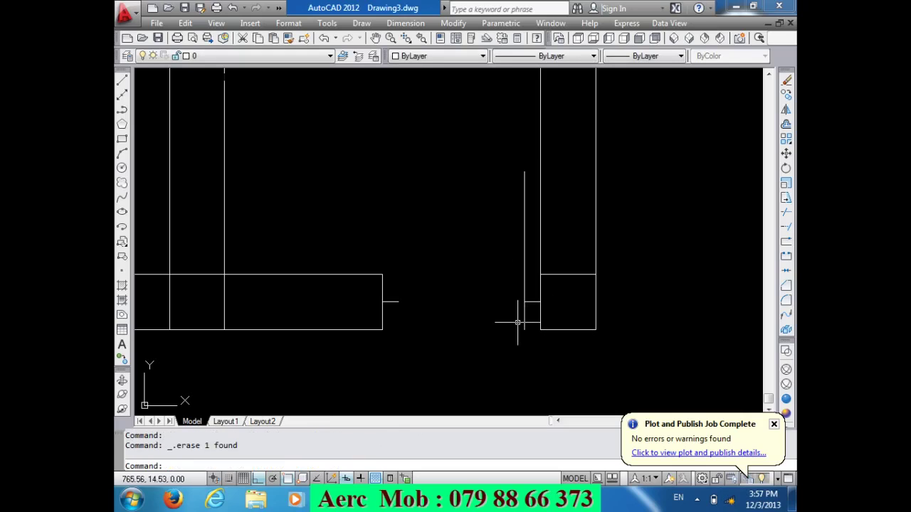
text(tr)
key(Return)
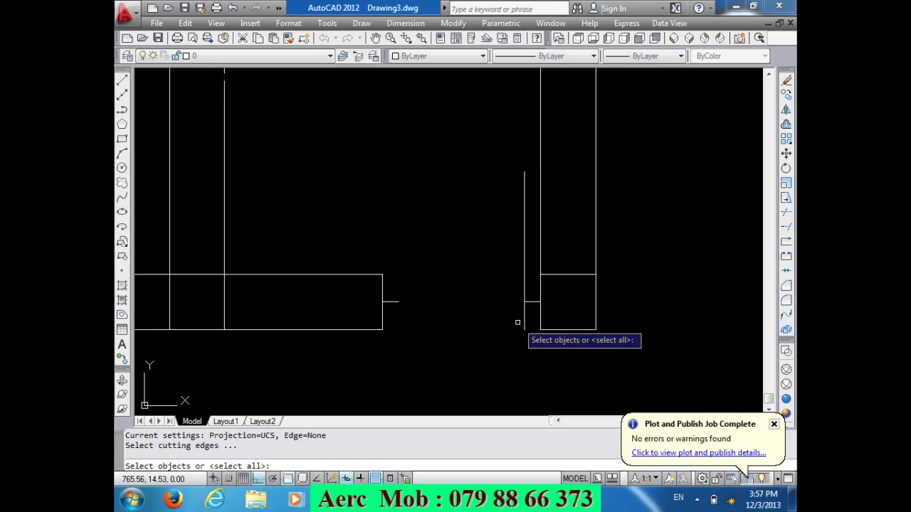
key(Return)
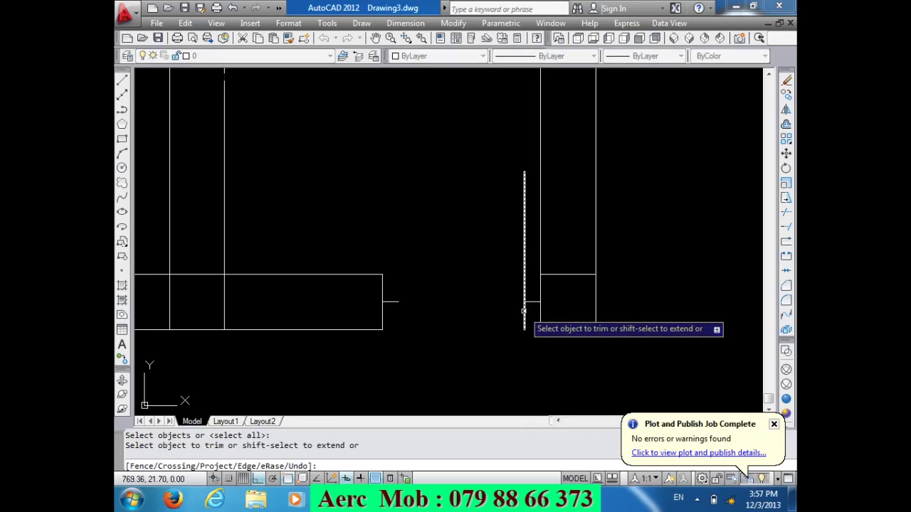
click(524, 320)
scroll(462, 384, down, 4)
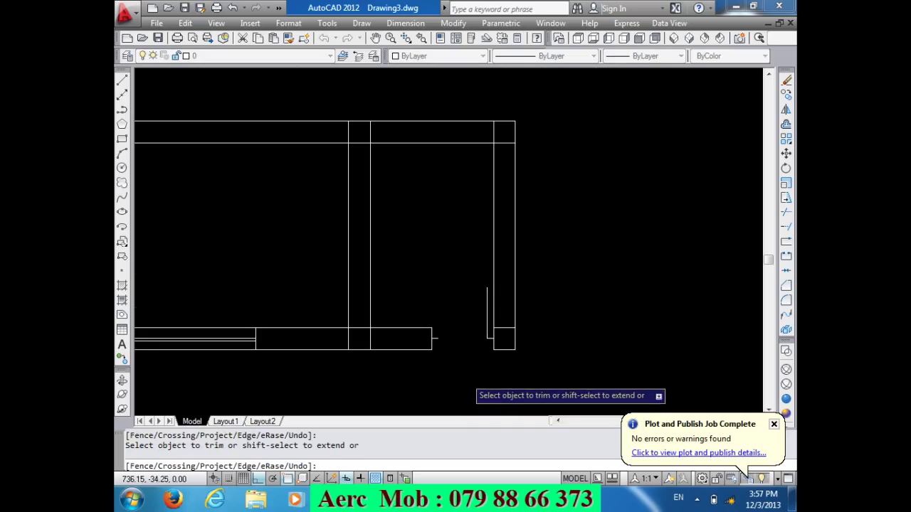
scroll(467, 375, up, 2)
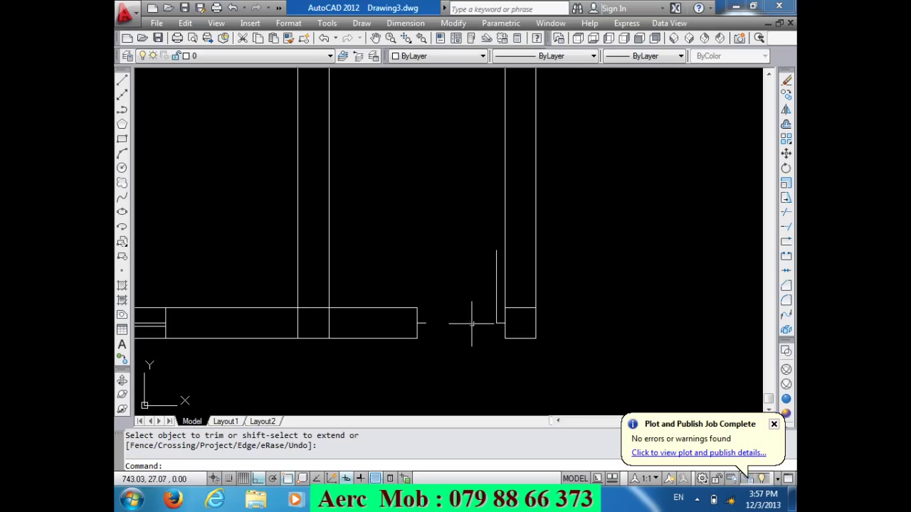
Step: Draw a Start-End-Direction arc from the left stub end to the door leaf's top
click(284, 27)
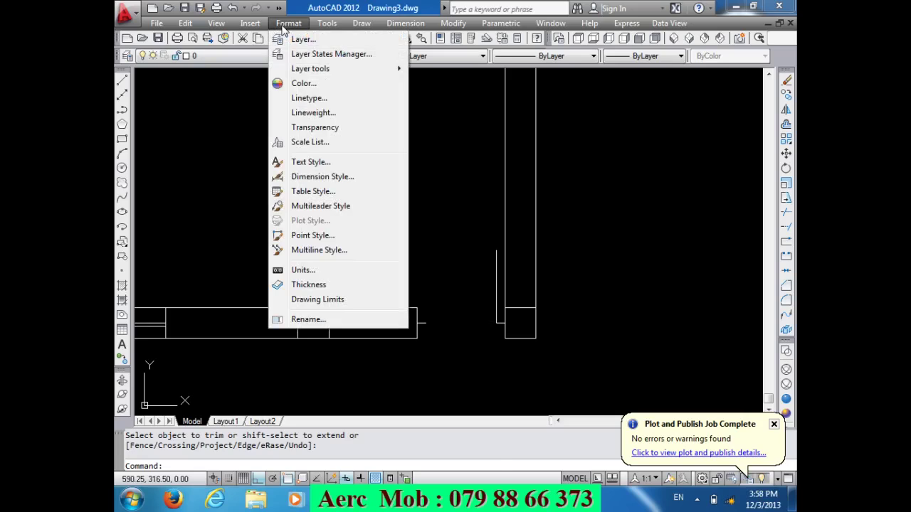
click(327, 22)
click(249, 23)
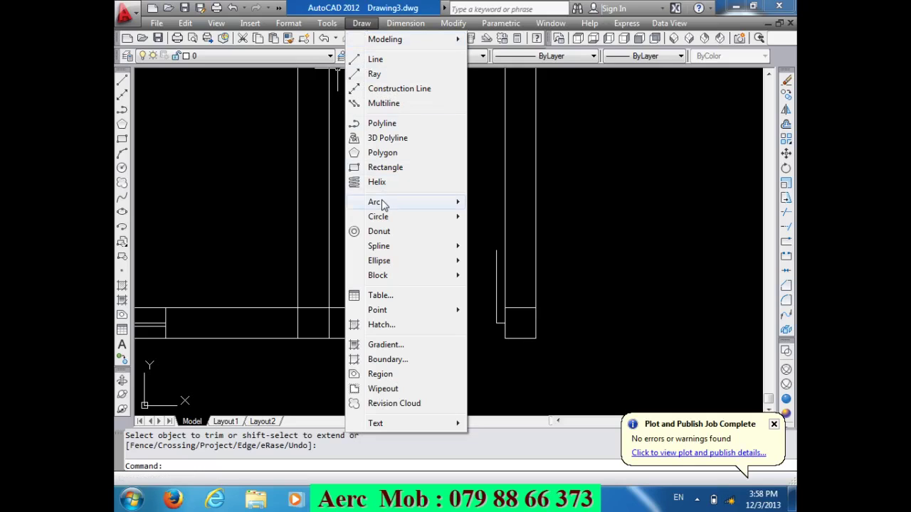
mouse_move(375, 202)
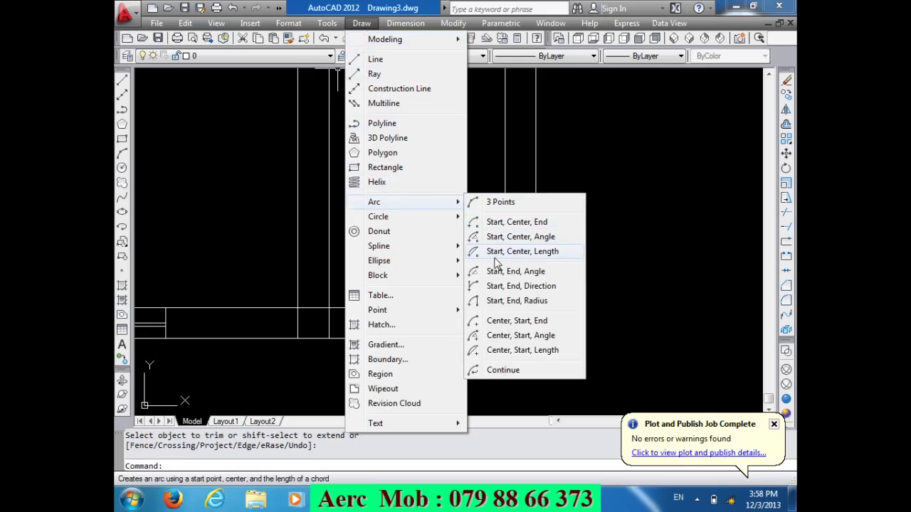
click(542, 286)
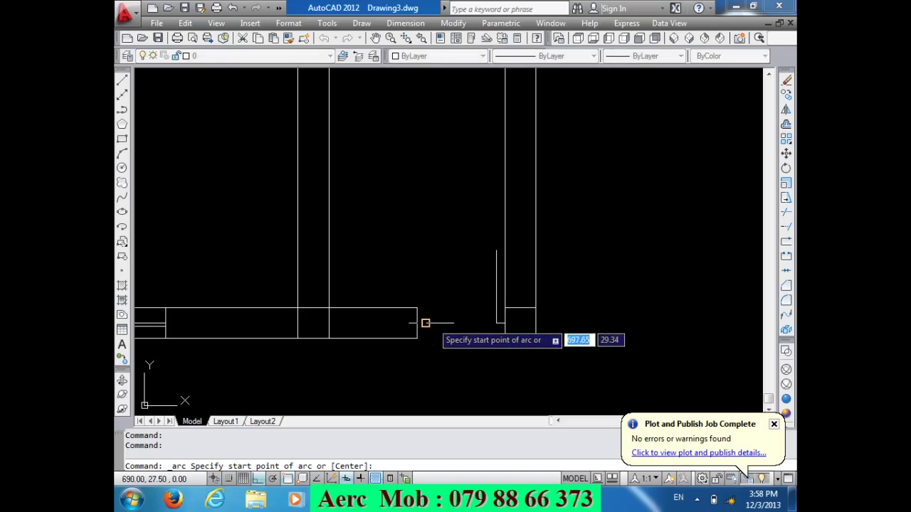
click(426, 323)
click(426, 323)
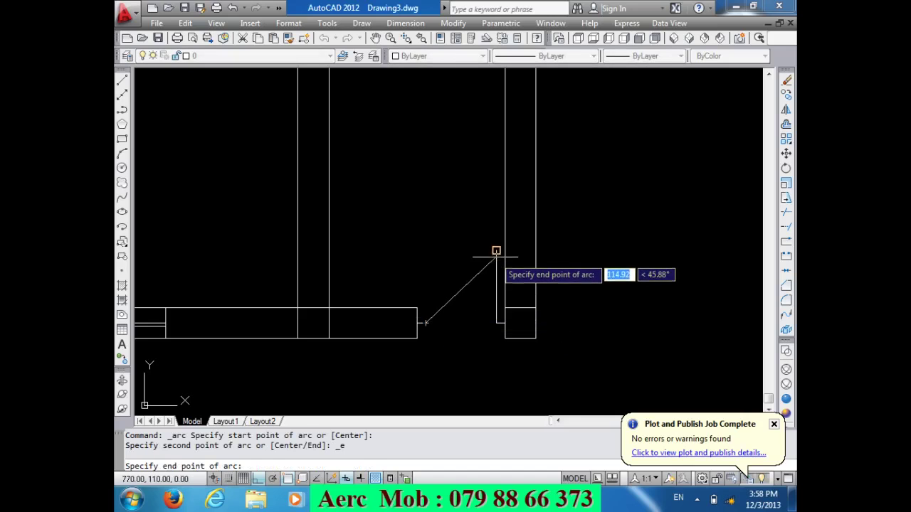
click(431, 238)
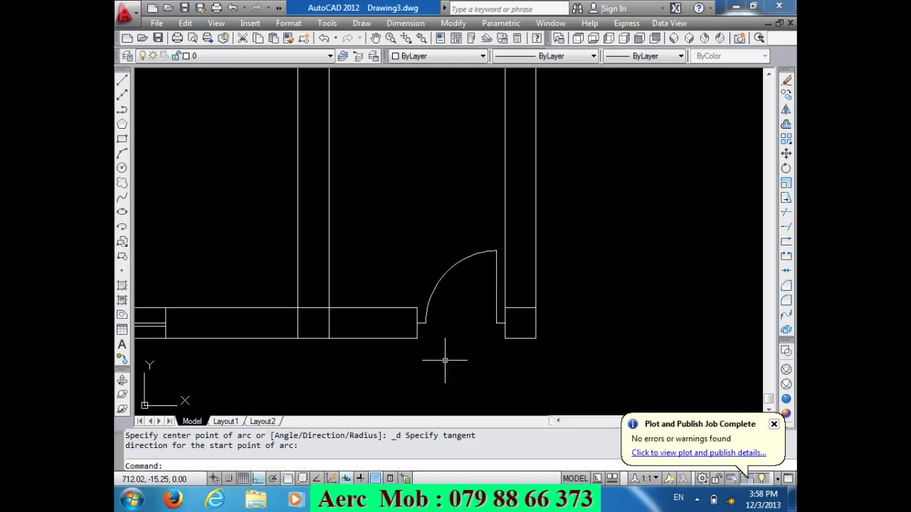
scroll(442, 373, down, 2)
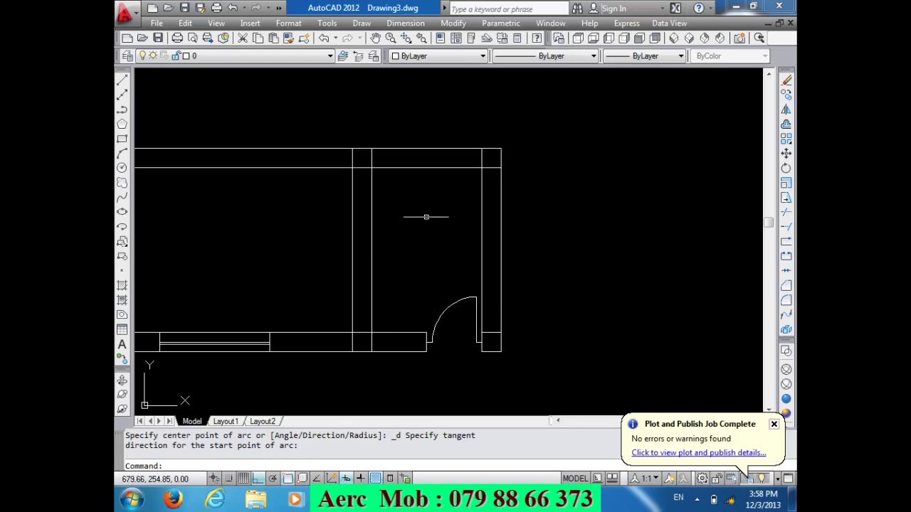
Step: Draw a 100-unit line along the top wall from the inner wall corner
scroll(313, 123, up, 1)
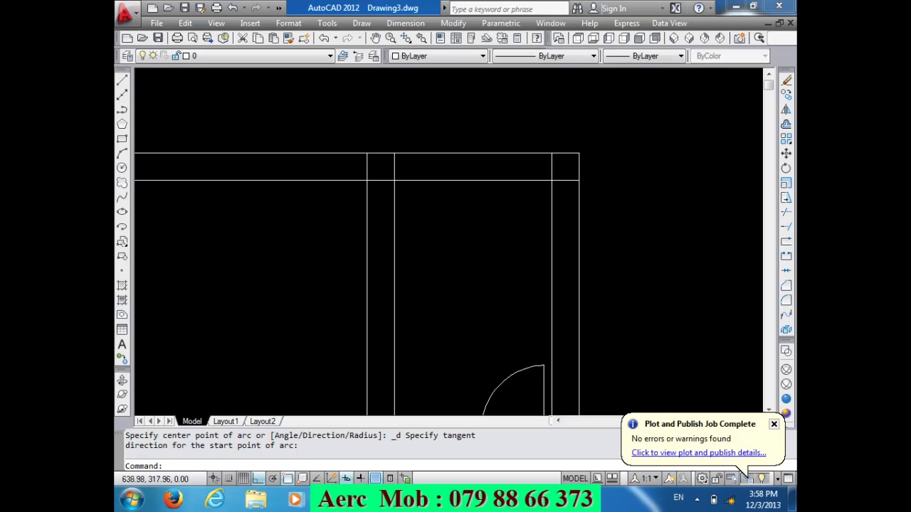
scroll(348, 181, down, 2)
scroll(347, 164, up, 2)
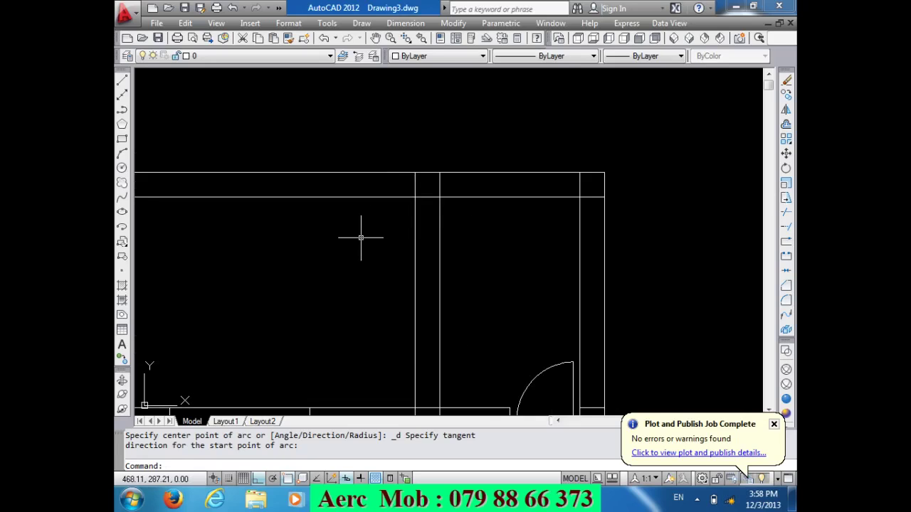
text(L)
key(Return)
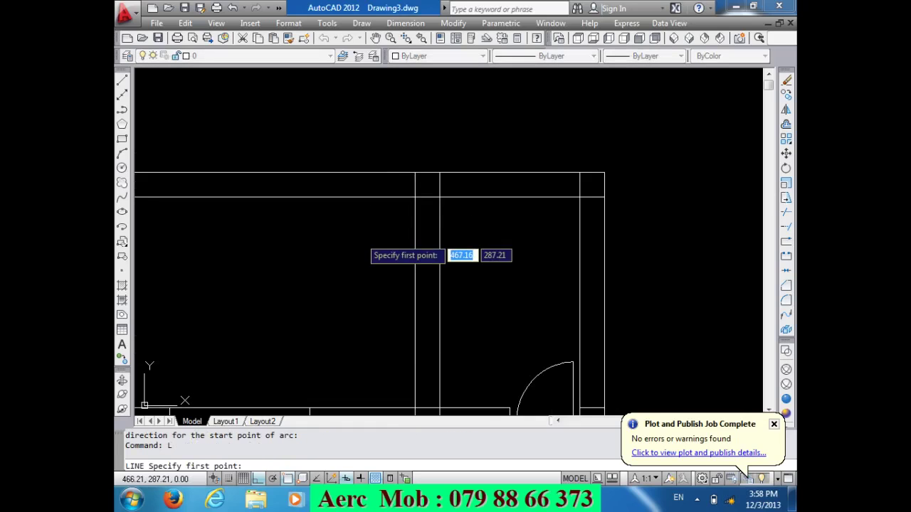
click(440, 197)
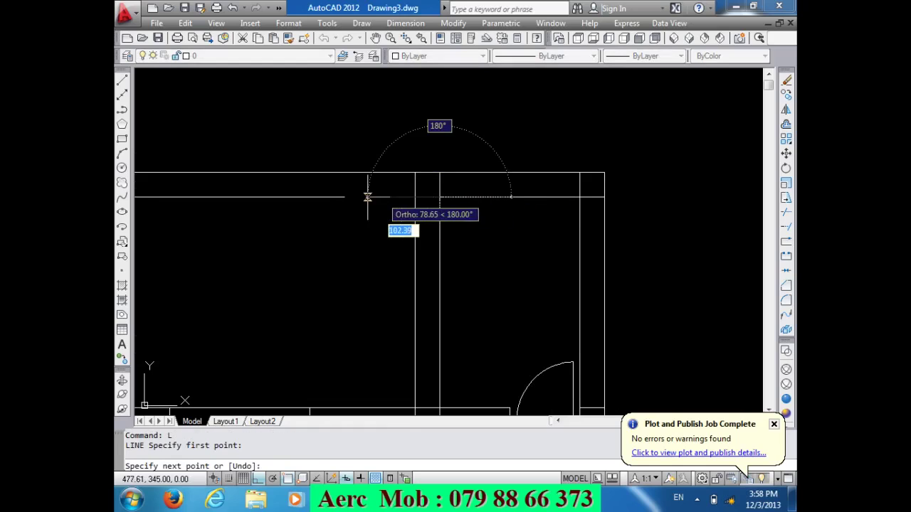
text(100)
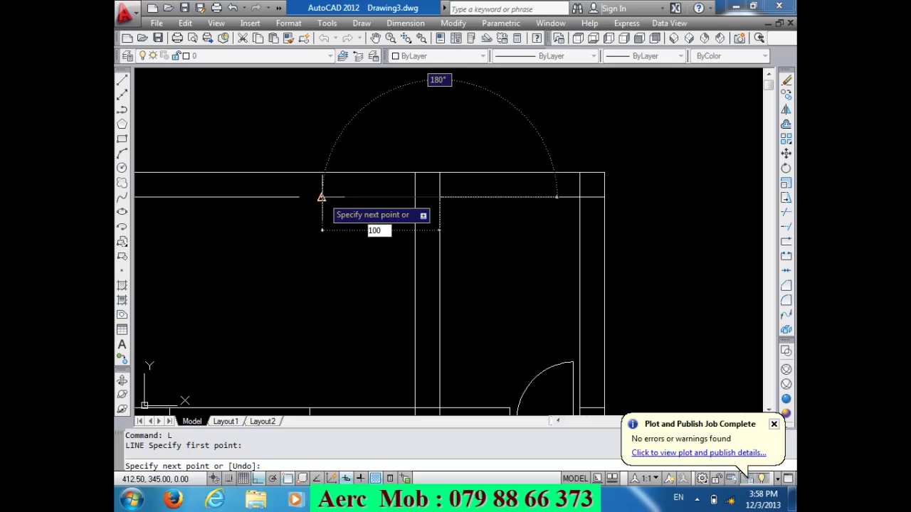
key(Return)
key(Return)
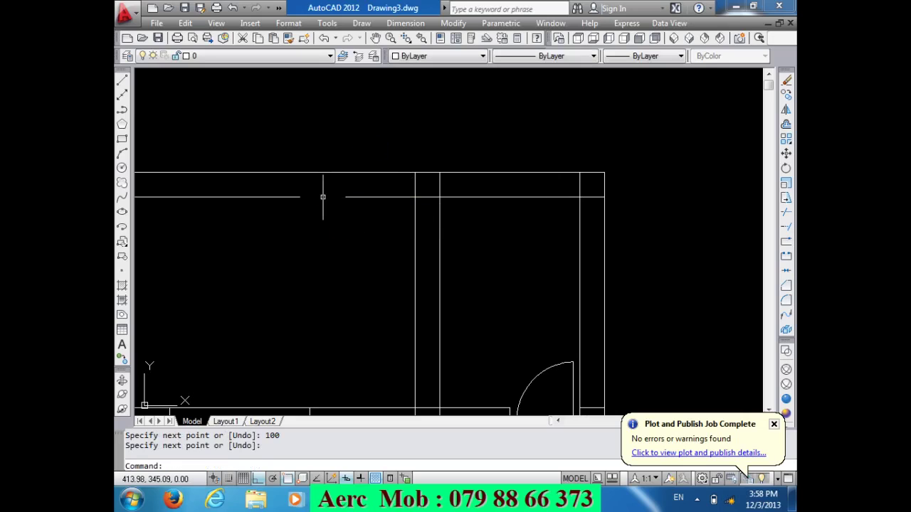
Step: Offset the new line 100 units downward
text(o)
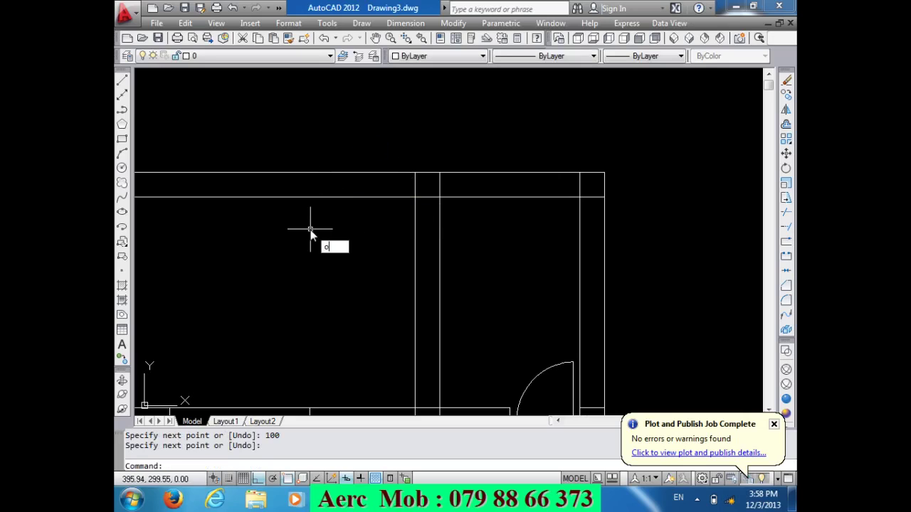
key(Return)
text(100)
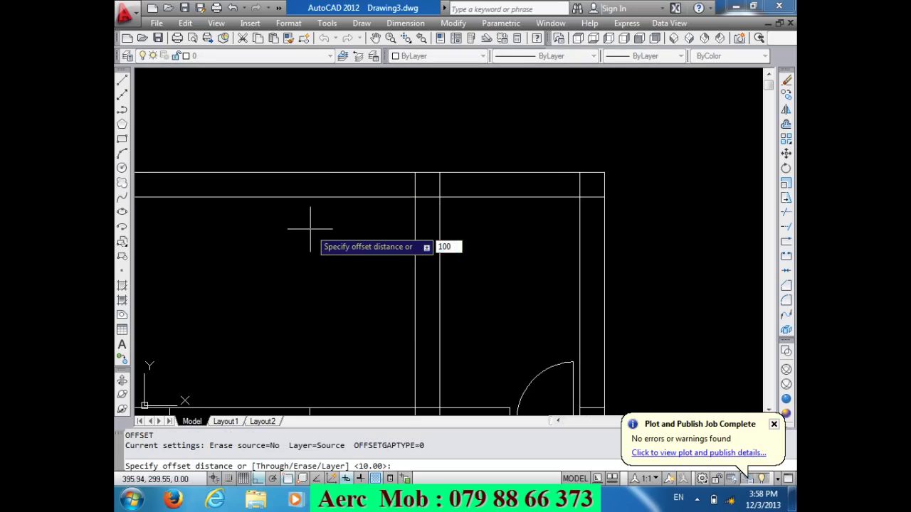
key(Return)
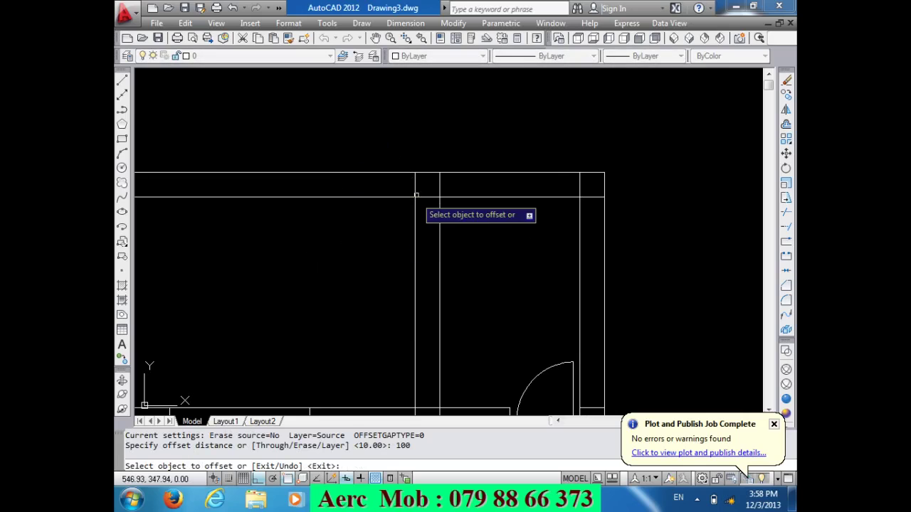
click(400, 197)
click(398, 214)
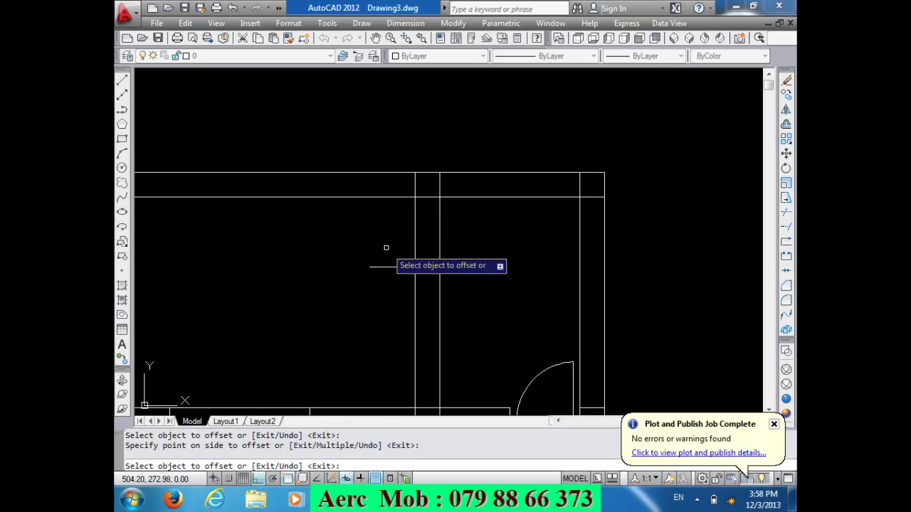
key(Return)
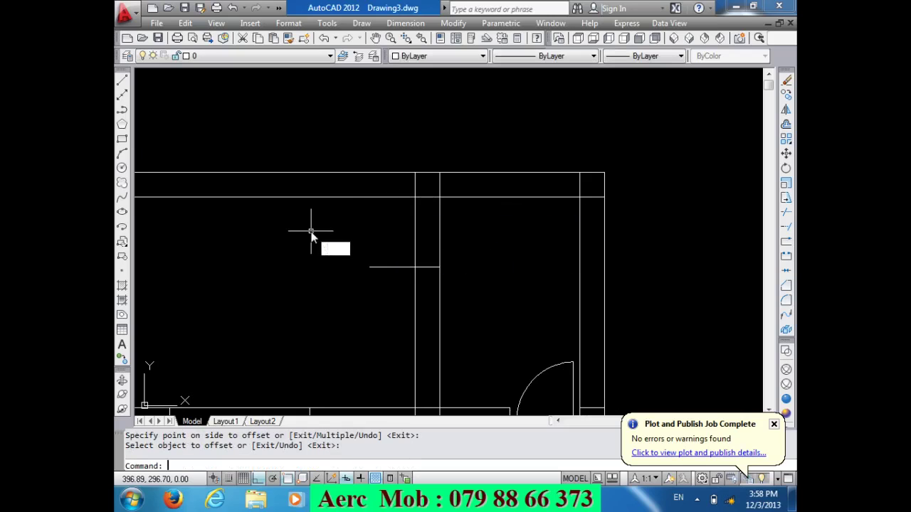
text(TR)
Step: Trim the partition lines and leftover wall segments between the two horizontals
key(Return)
key(Return)
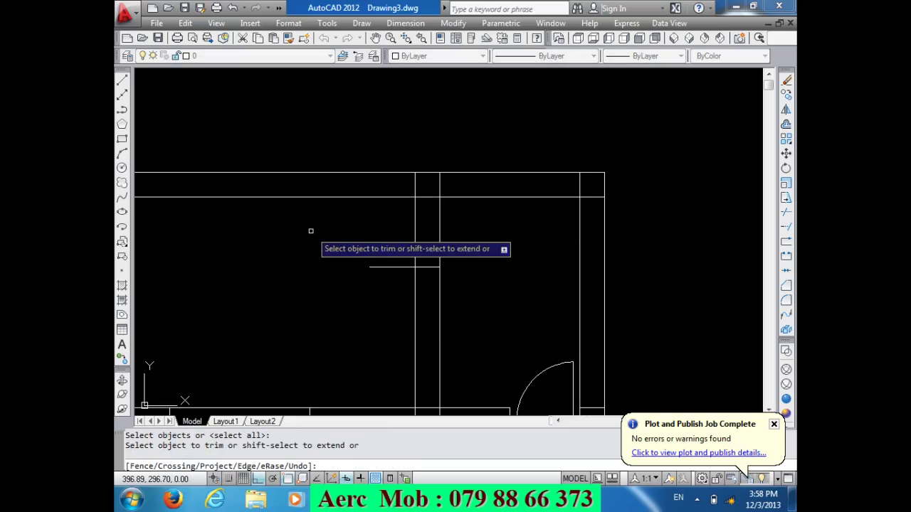
click(447, 244)
click(358, 215)
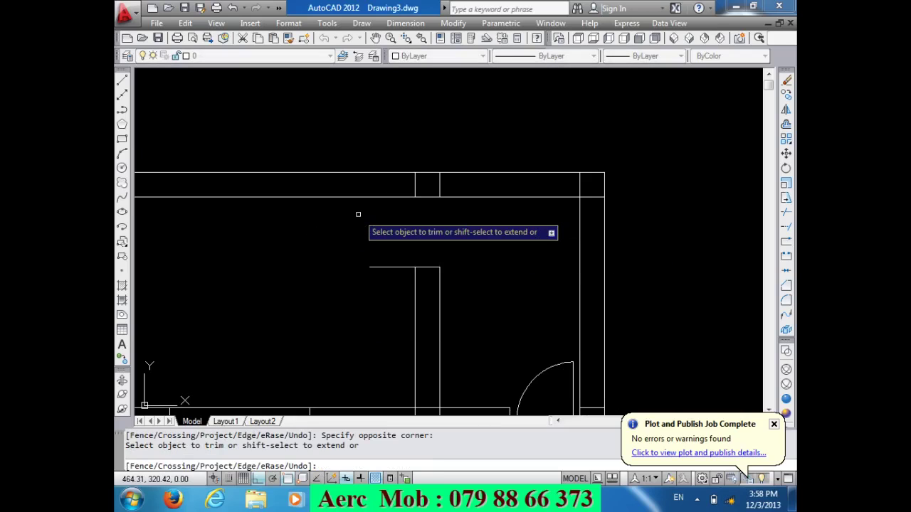
key(Return)
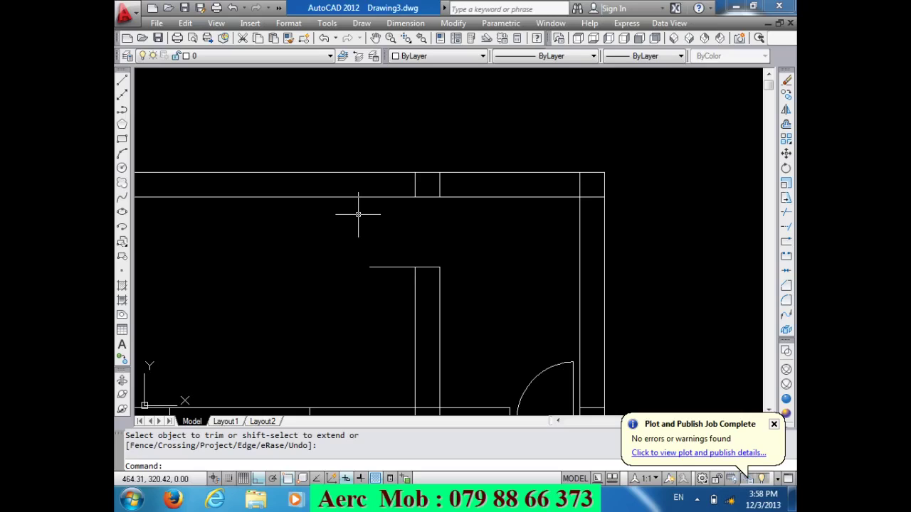
key(Return)
key(Return)
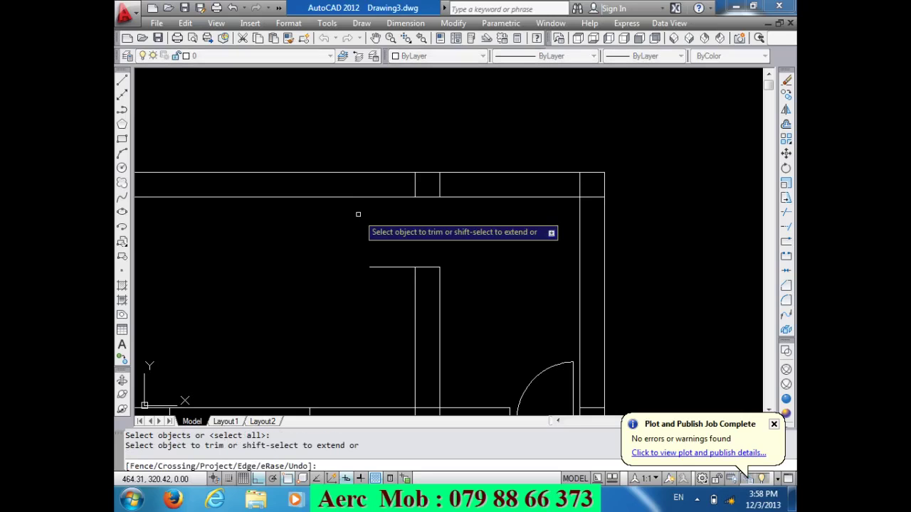
click(390, 285)
click(357, 240)
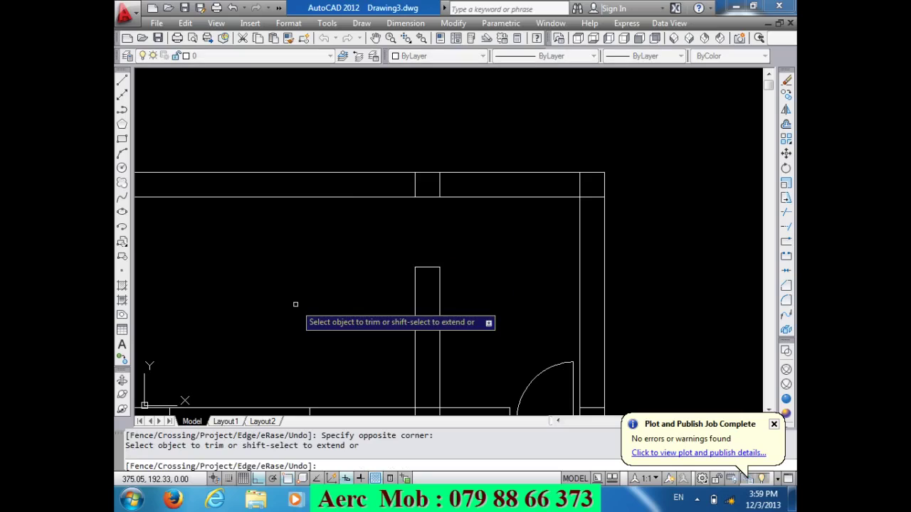
key(Return)
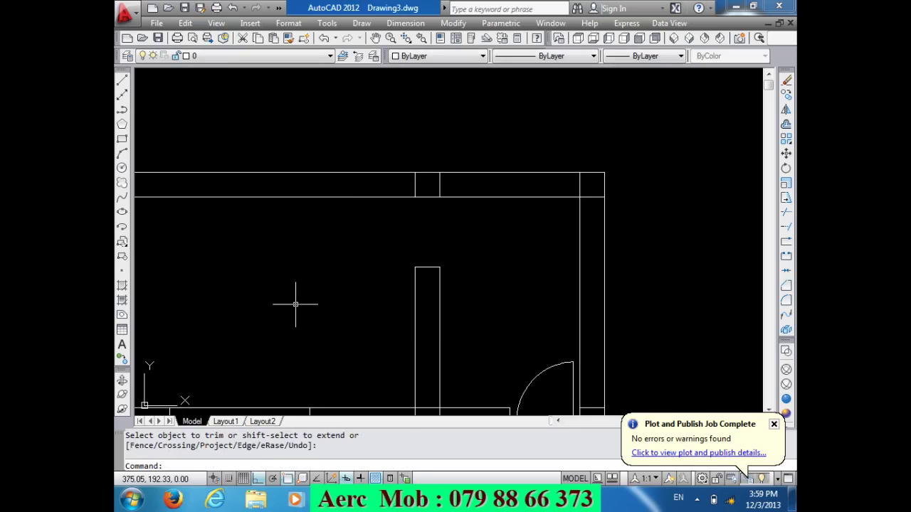
Step: Draw a 10-unit vertical mark up from the partition cap's midpoint and start another on the wall
text(l)
key(Return)
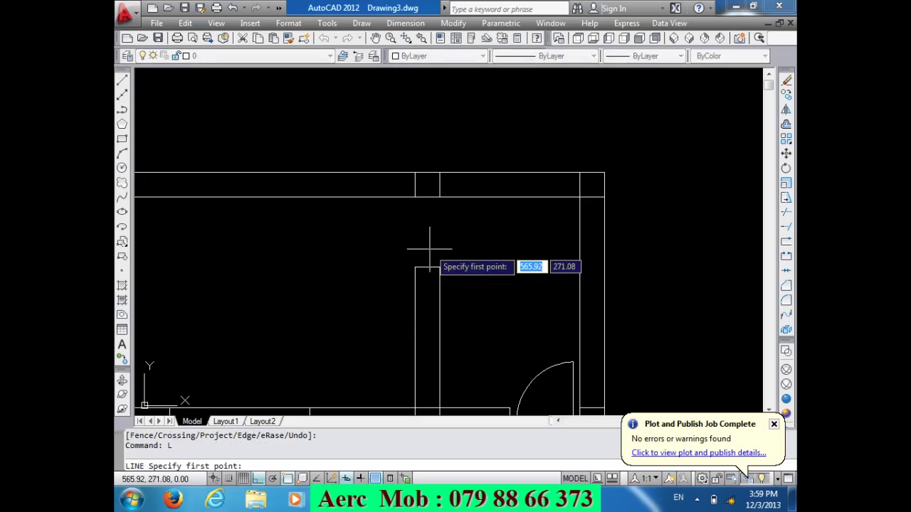
click(426, 265)
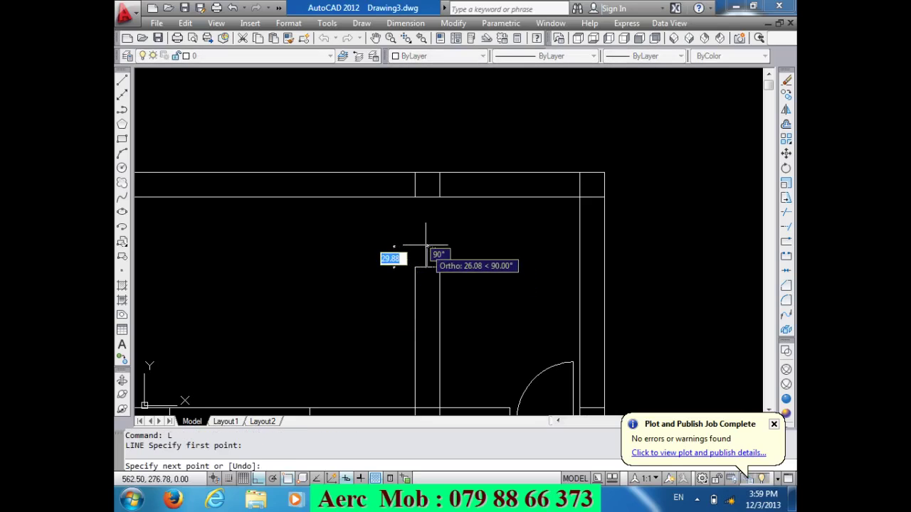
text(10)
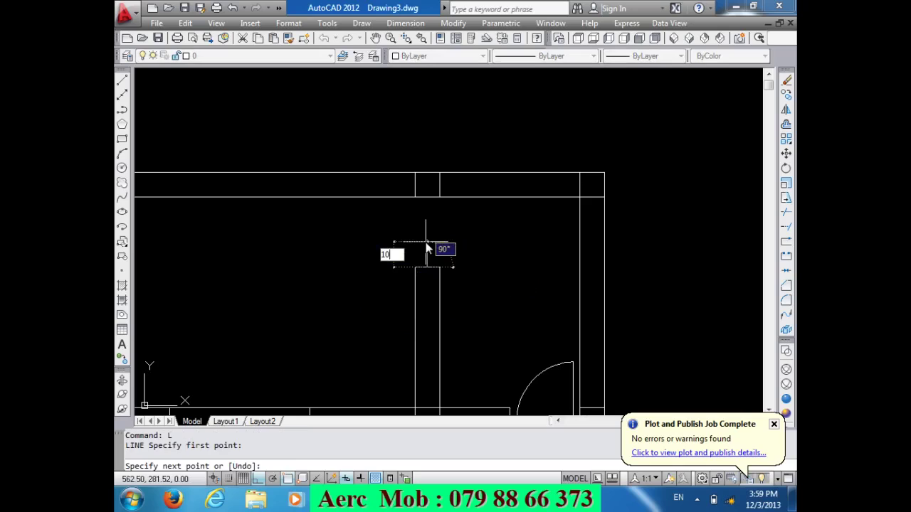
key(Return)
key(Return)
key(Return)
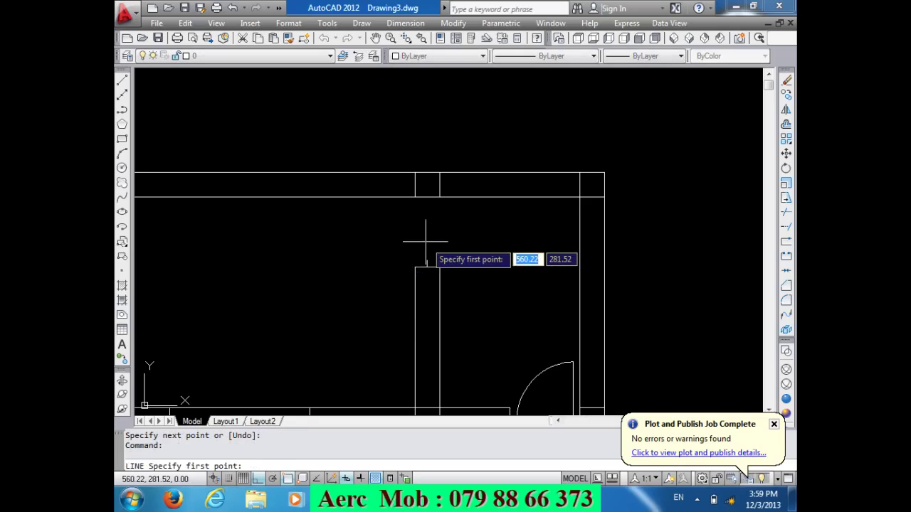
click(427, 197)
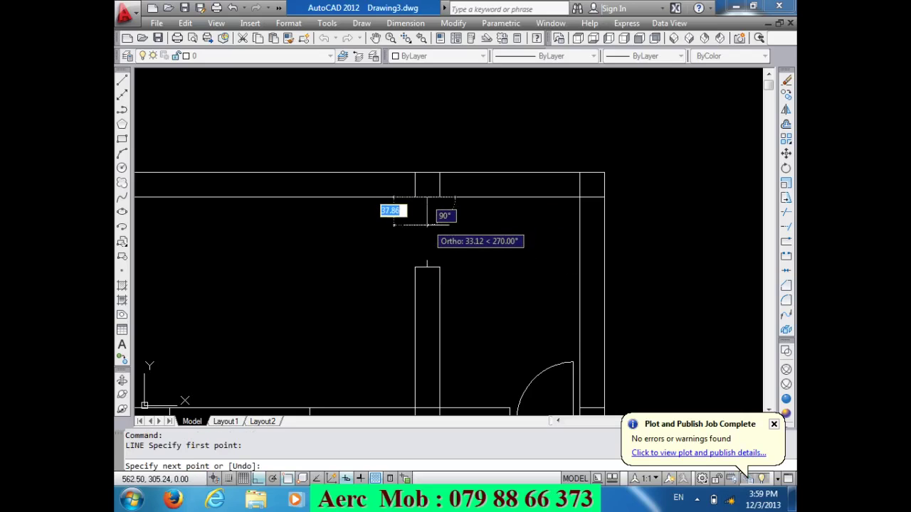
Step: Finish the 10-unit hanging mark and offset a line 10 units below the wall
text(1)
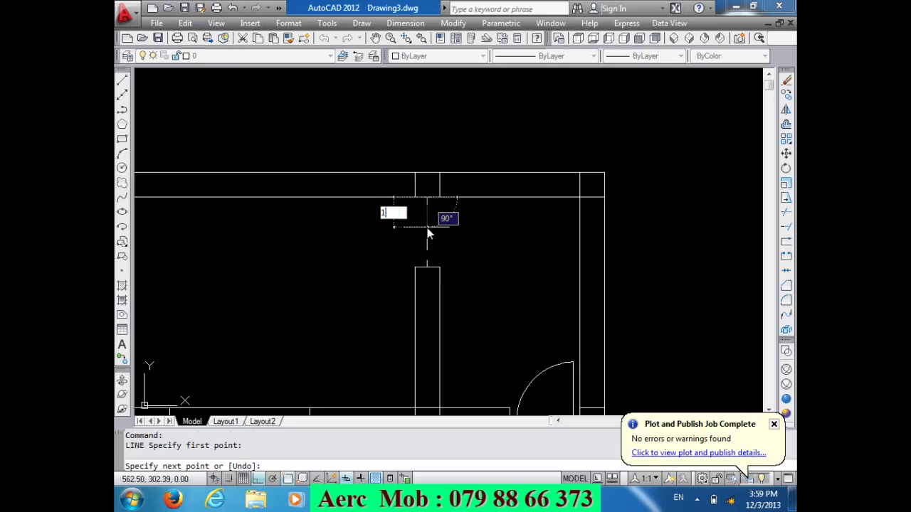
key(Return)
key(Return)
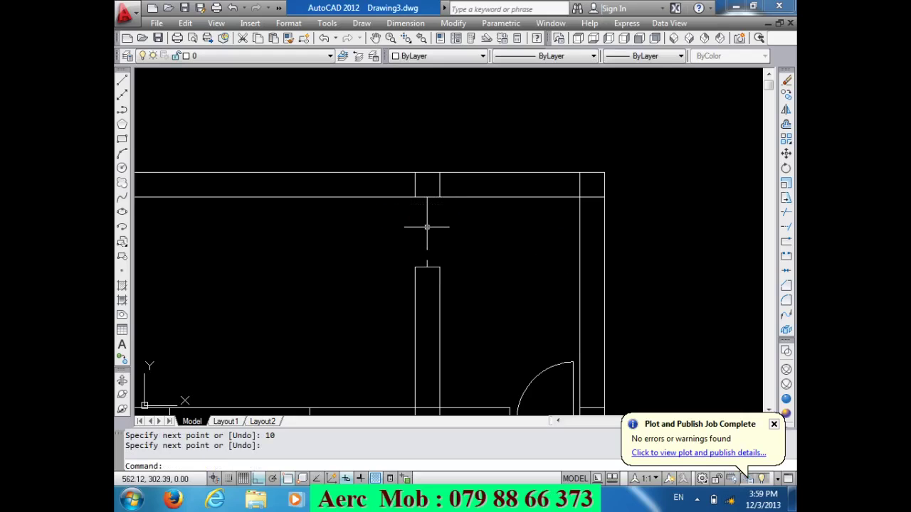
text(o)
key(Return)
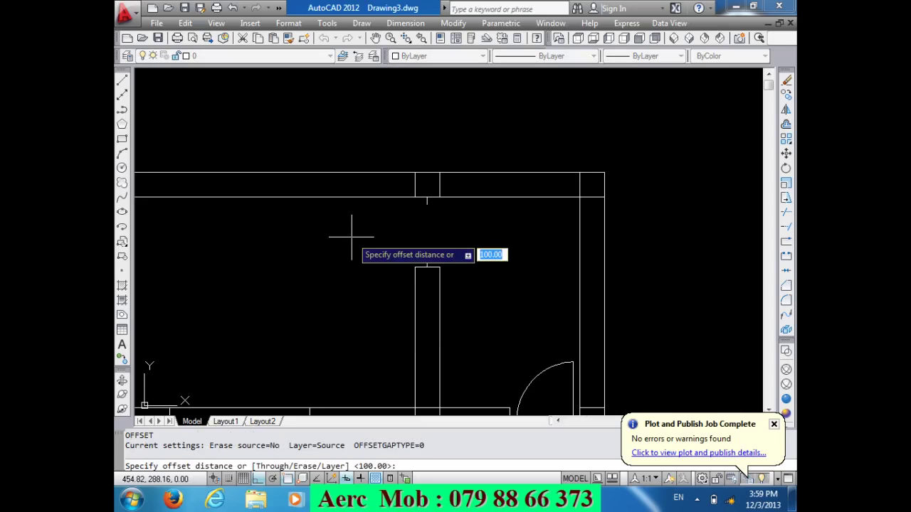
text(10)
key(Return)
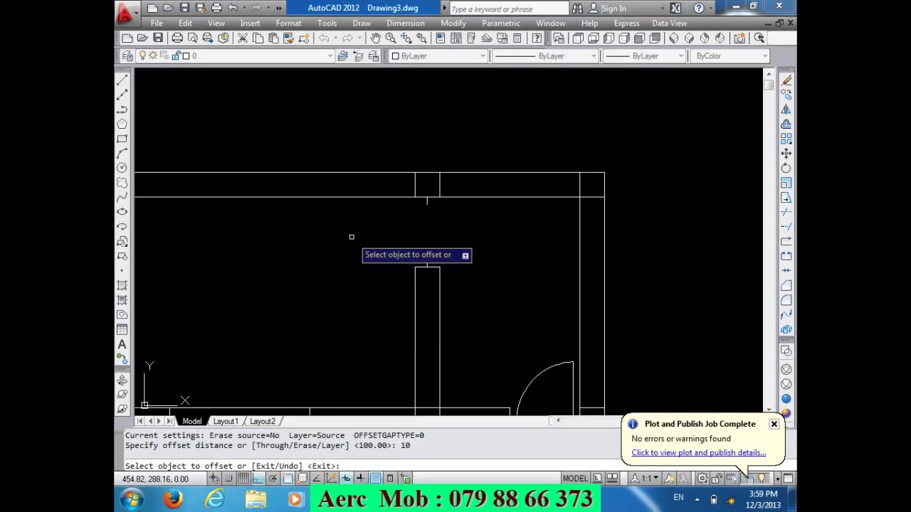
click(397, 197)
click(392, 235)
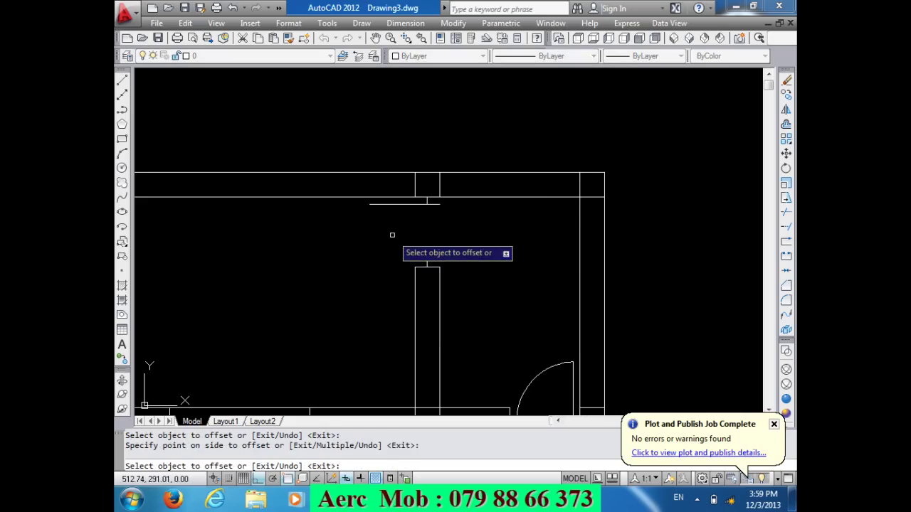
key(Return)
Step: Trim the offset line's portion to the right of the hanging mark
scroll(392, 230, up, 1)
scroll(393, 205, up, 4)
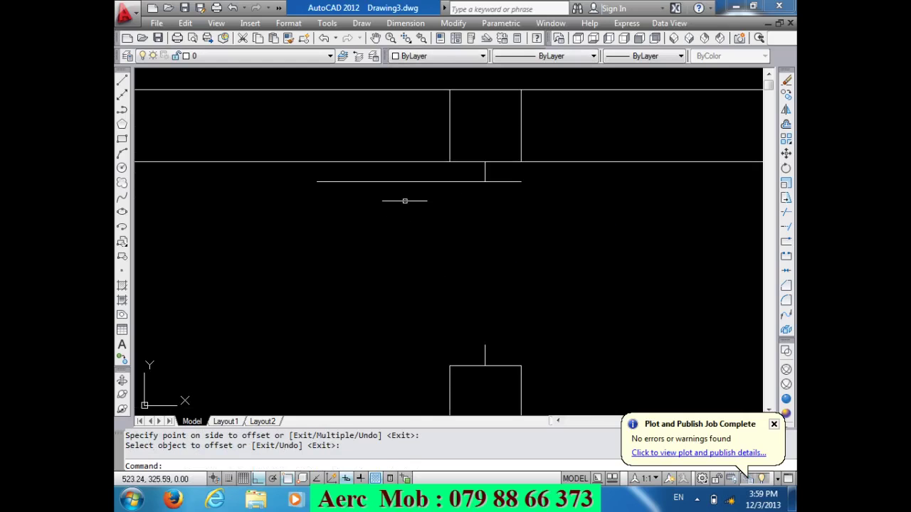
scroll(404, 196, down, 2)
scroll(399, 195, up, 1)
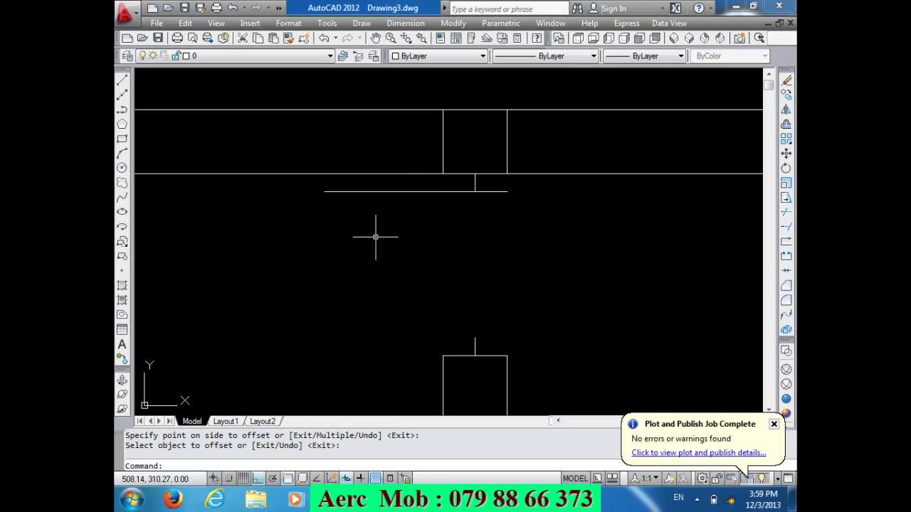
text(tr)
key(Return)
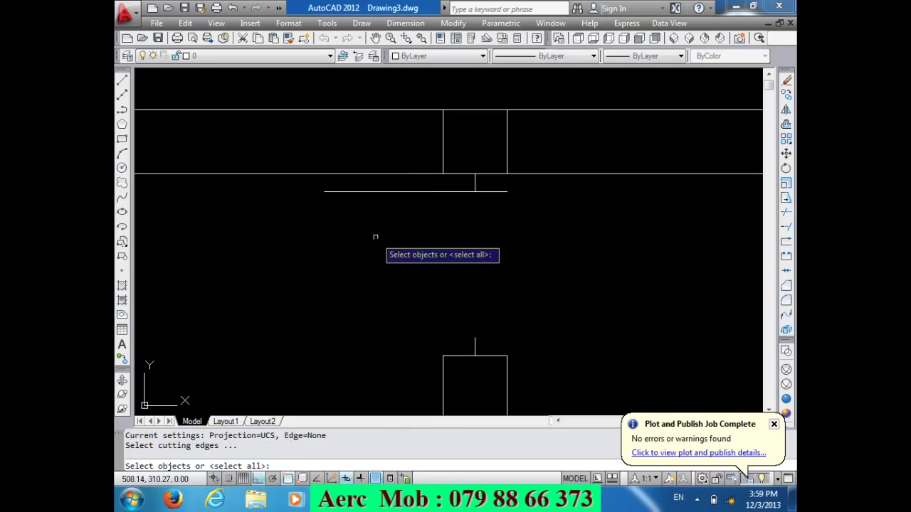
key(Return)
click(490, 190)
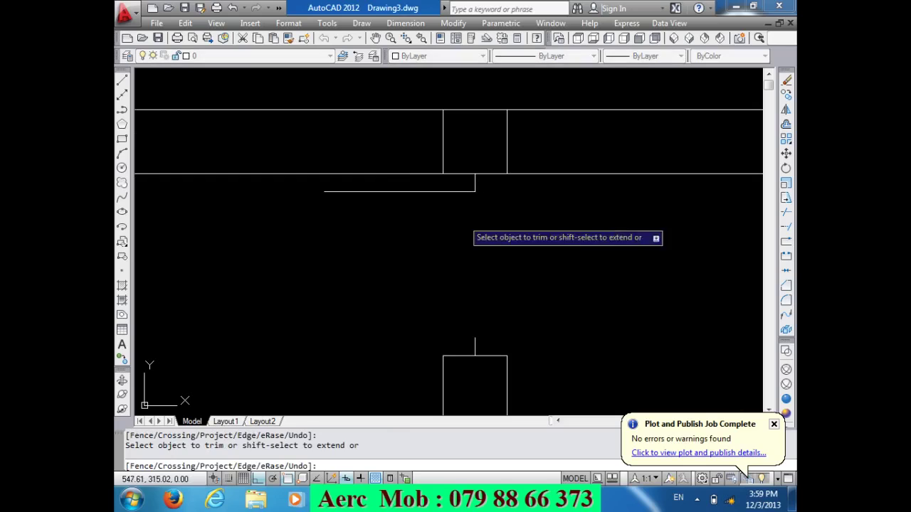
key(Return)
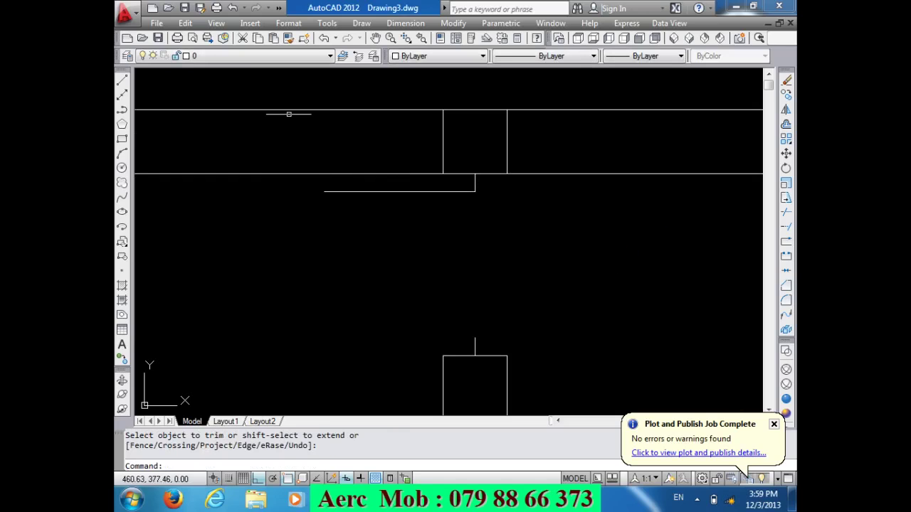
click(362, 23)
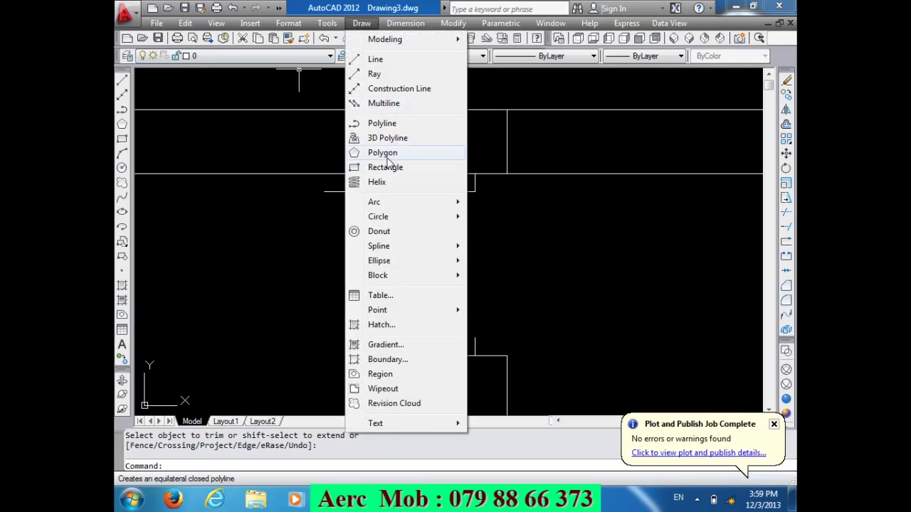
mouse_move(375, 202)
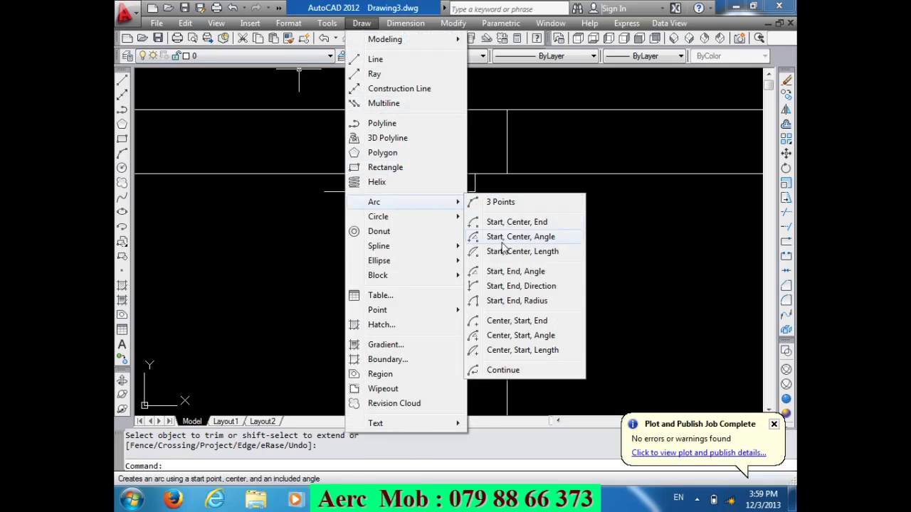
Step: Draw the lower-right door swing arc from the short mark's end to the door line's end
click(496, 286)
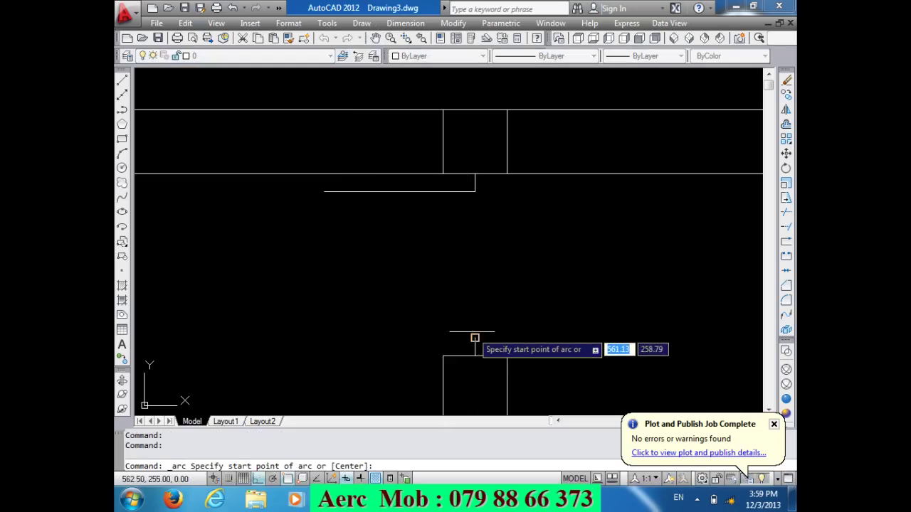
click(475, 337)
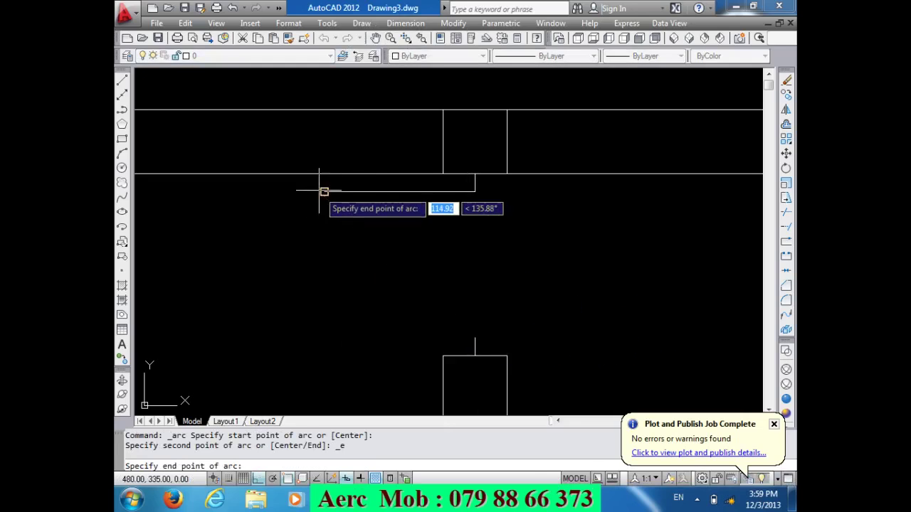
click(324, 191)
click(313, 273)
Step: Zoom out and pan the view to bring the whole cabinet plan into view
scroll(336, 248, down, 3)
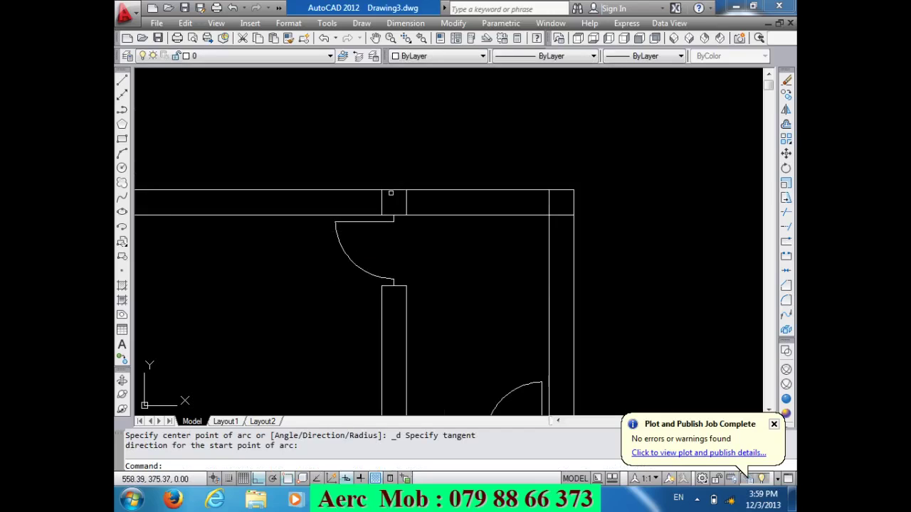
scroll(405, 168, down, 3)
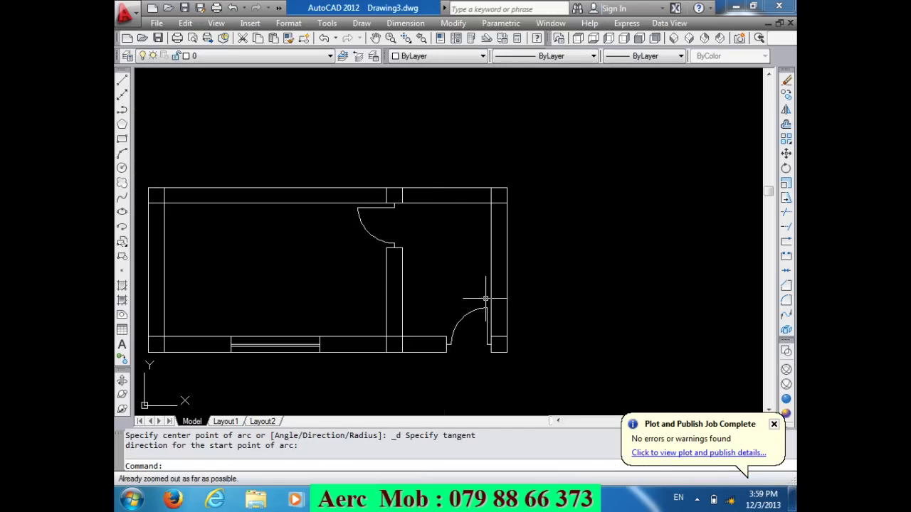
text(p)
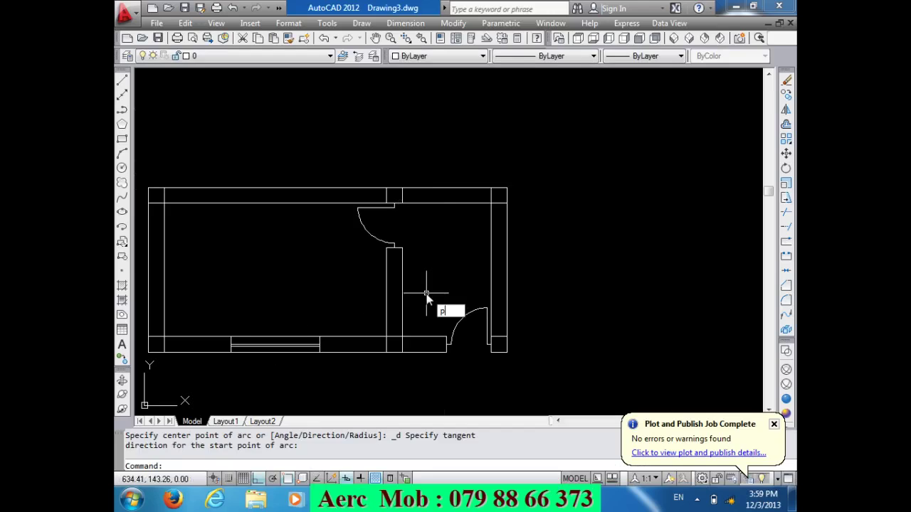
key(Return)
drag(427, 295, 437, 263)
Step: Exit pan mode, zoom in, and dismiss the Plot and Publish notification
right_click(439, 267)
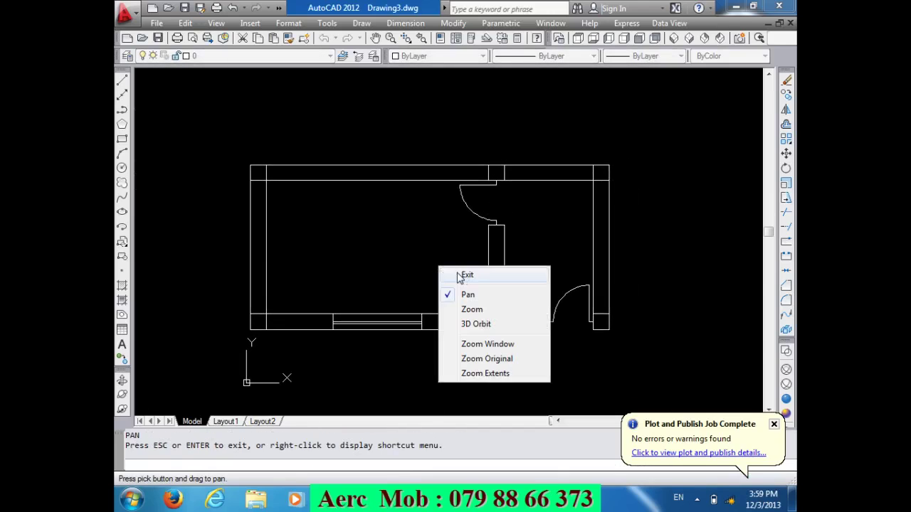
click(459, 276)
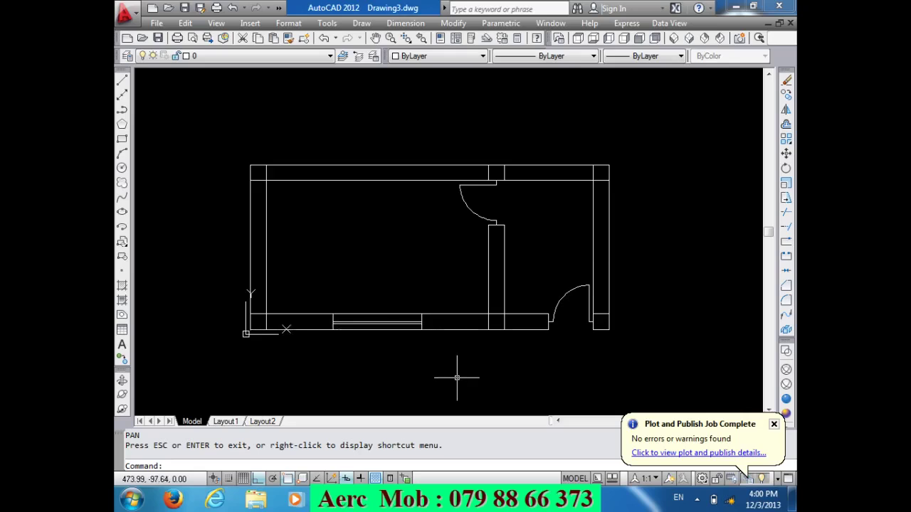
scroll(457, 378, up, 2)
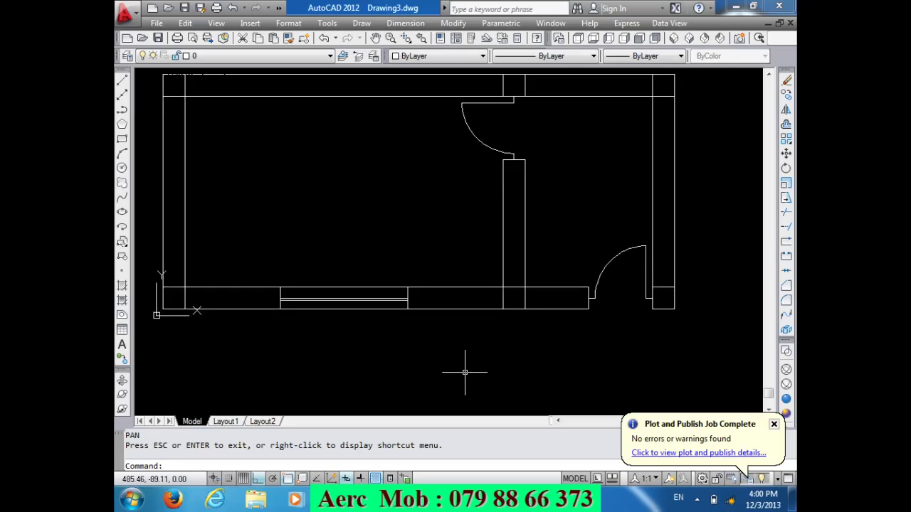
click(775, 429)
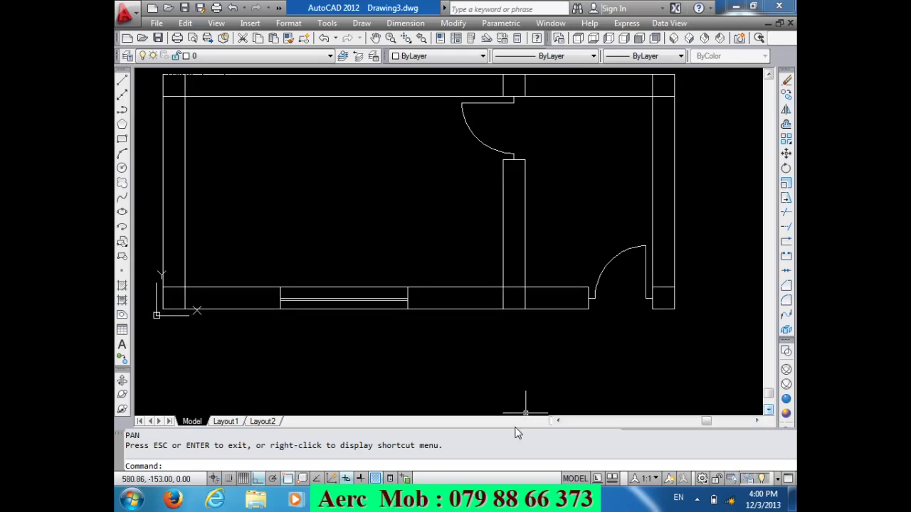
key(Escape)
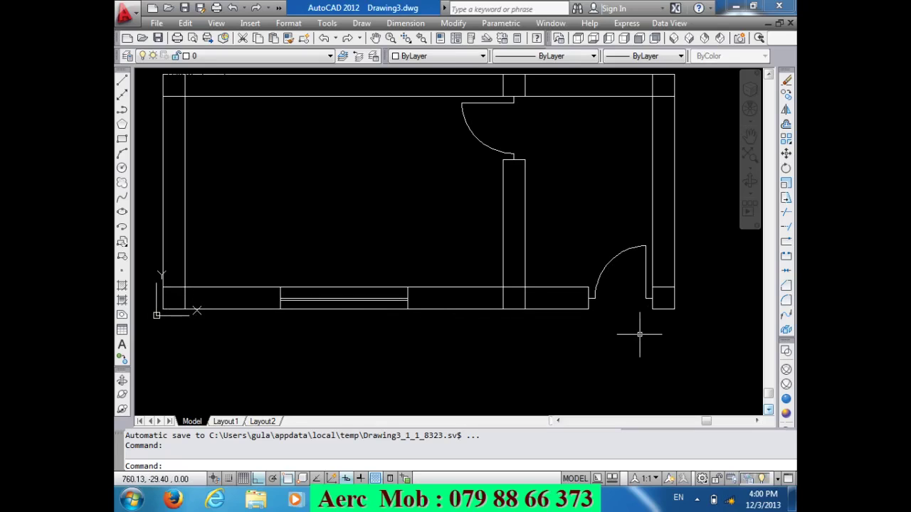
Step: Add a 35 linear dimension between the lower-left outer and inner wall corners, placed below the wall
click(406, 23)
click(411, 60)
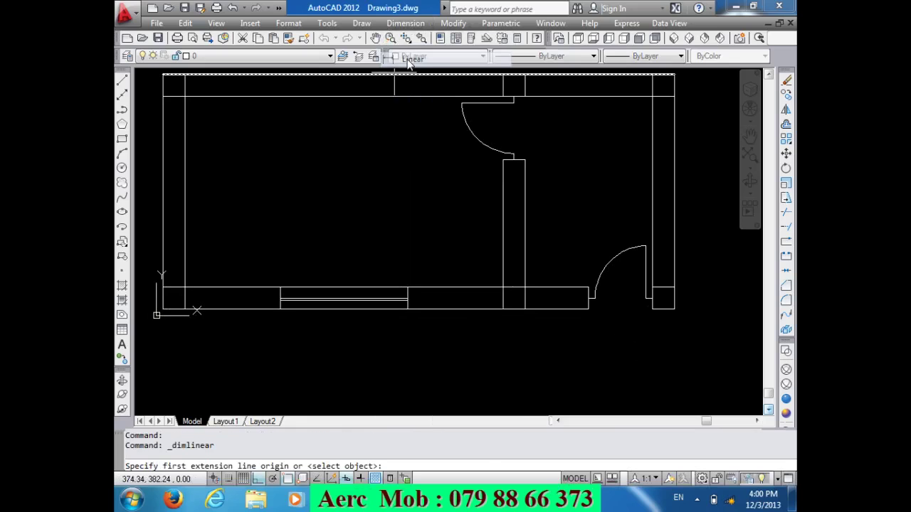
click(163, 309)
click(184, 310)
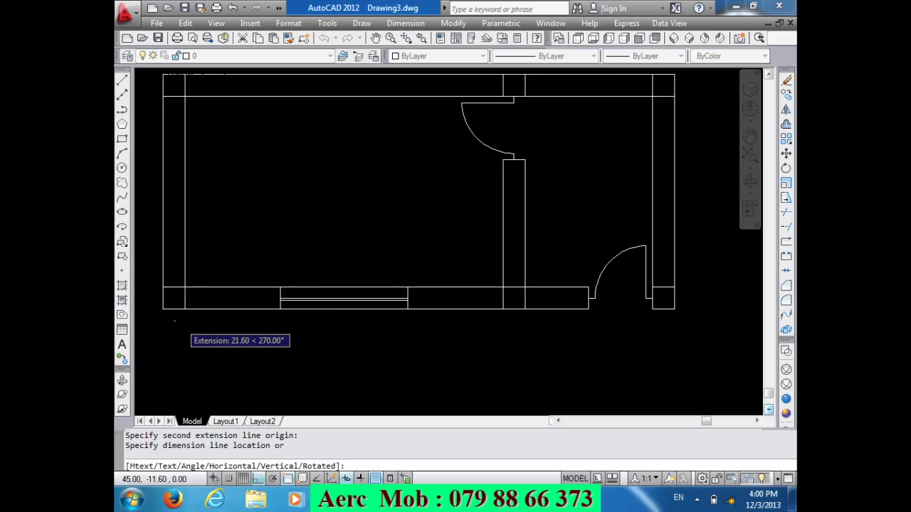
scroll(188, 321, up, 3)
scroll(199, 320, down, 1)
scroll(210, 318, up, 2)
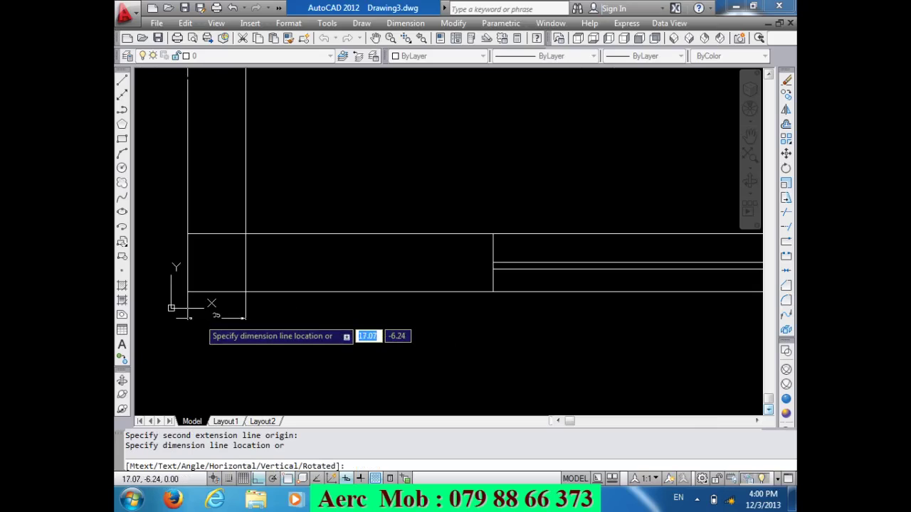
click(214, 311)
scroll(242, 327, up, 3)
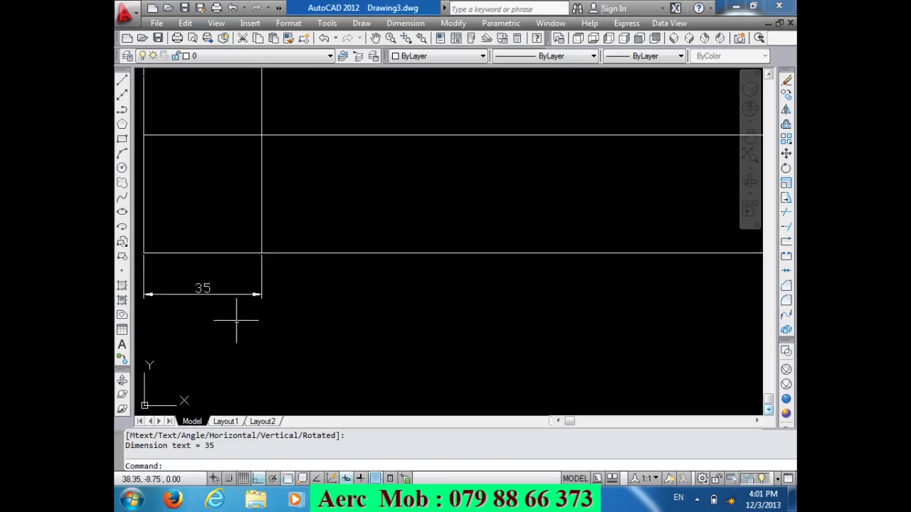
scroll(252, 302, down, 4)
scroll(251, 301, up, 3)
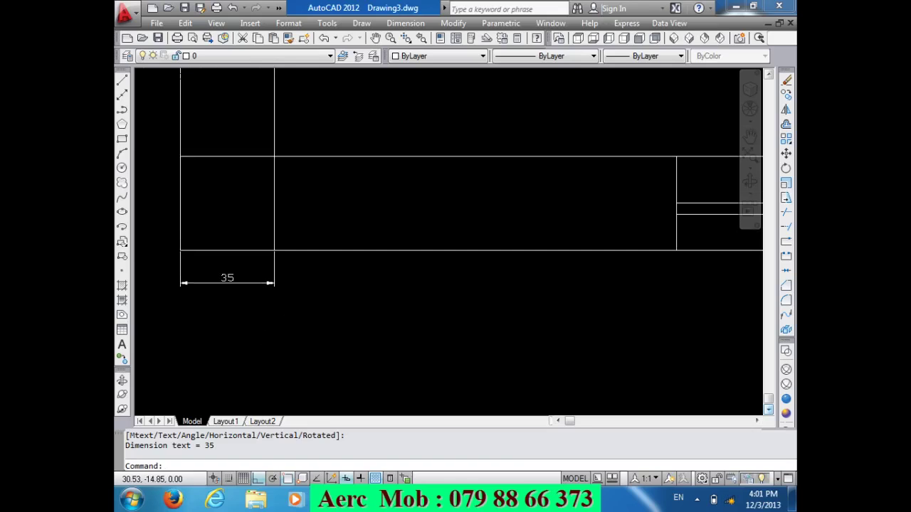
scroll(242, 299, down, 2)
scroll(273, 326, up, 3)
scroll(273, 326, down, 4)
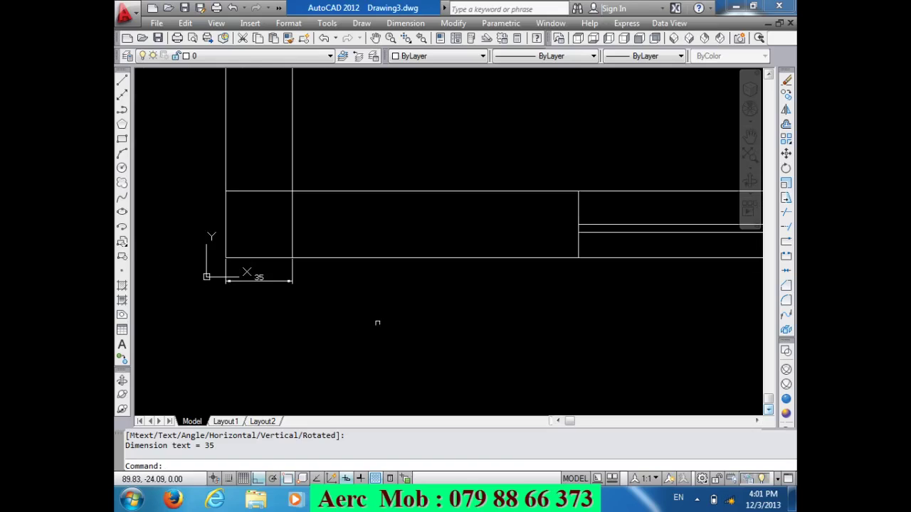
scroll(384, 323, up, 1)
scroll(305, 322, up, 3)
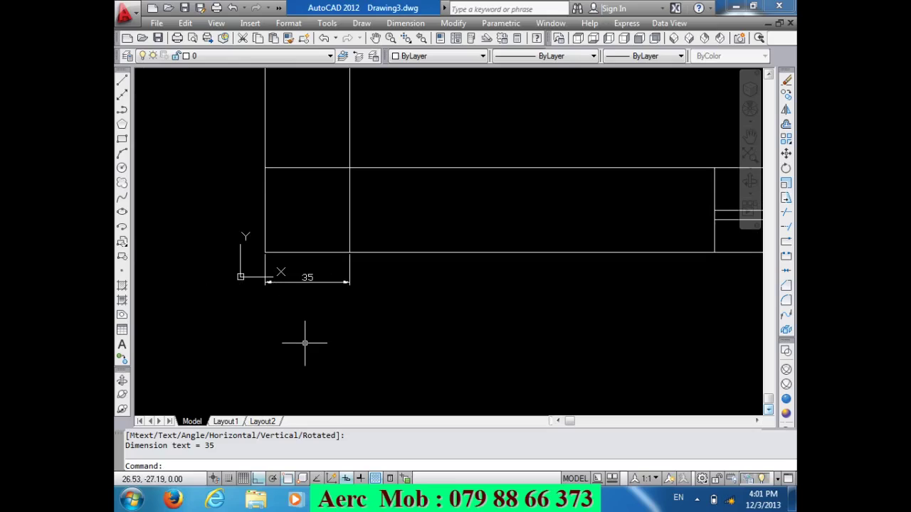
Step: Edit the ISO-25 dimension style and set its text height to 6
click(288, 23)
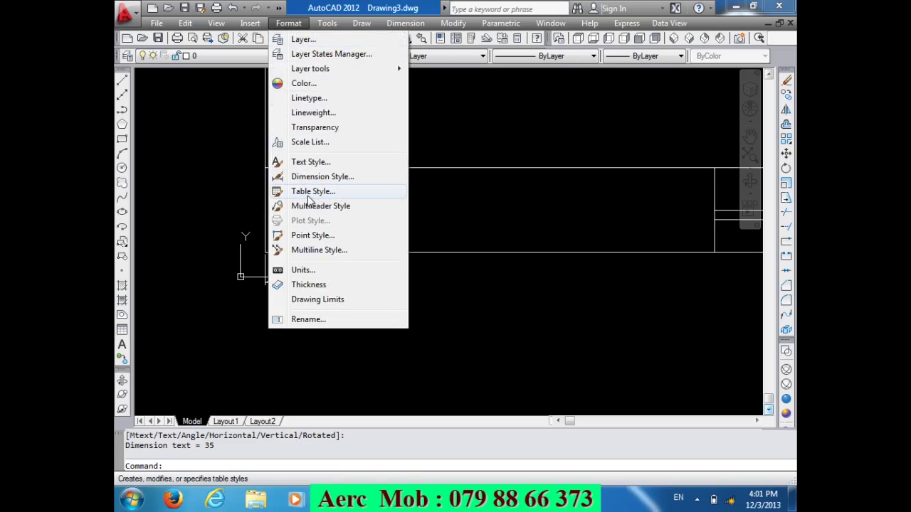
click(351, 185)
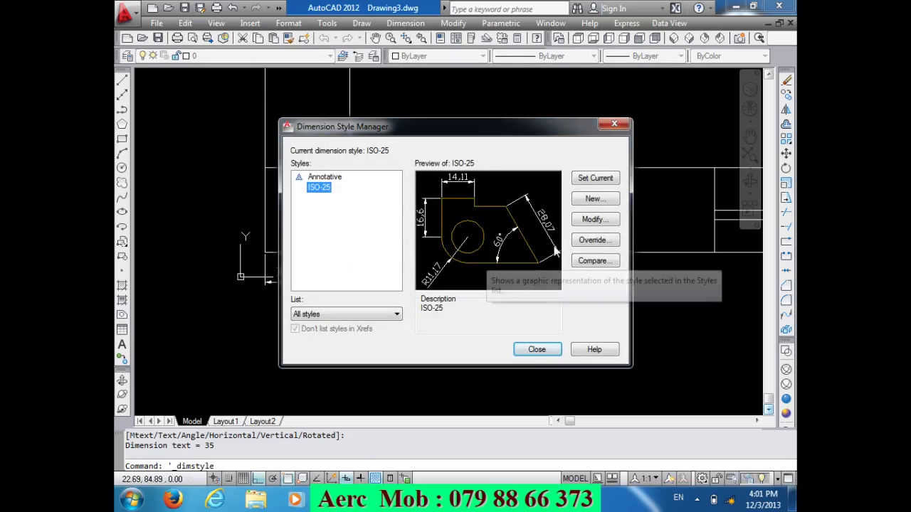
click(589, 220)
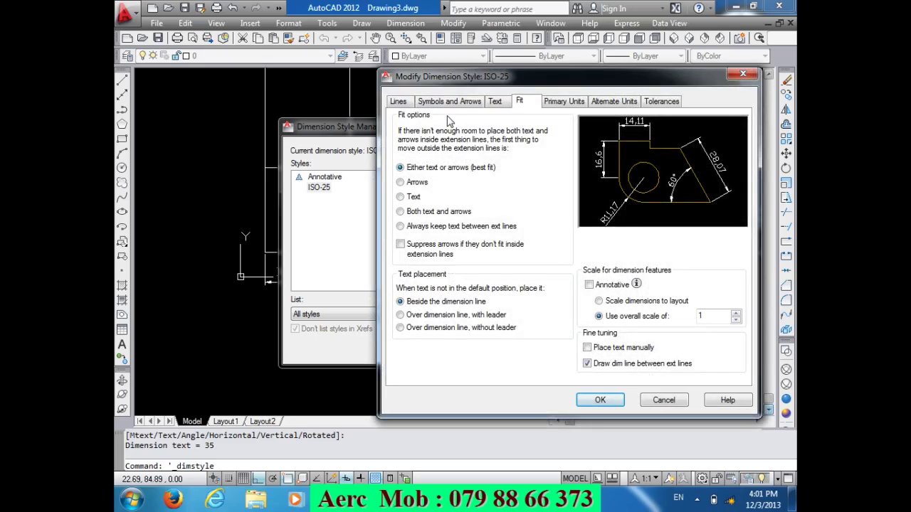
click(495, 103)
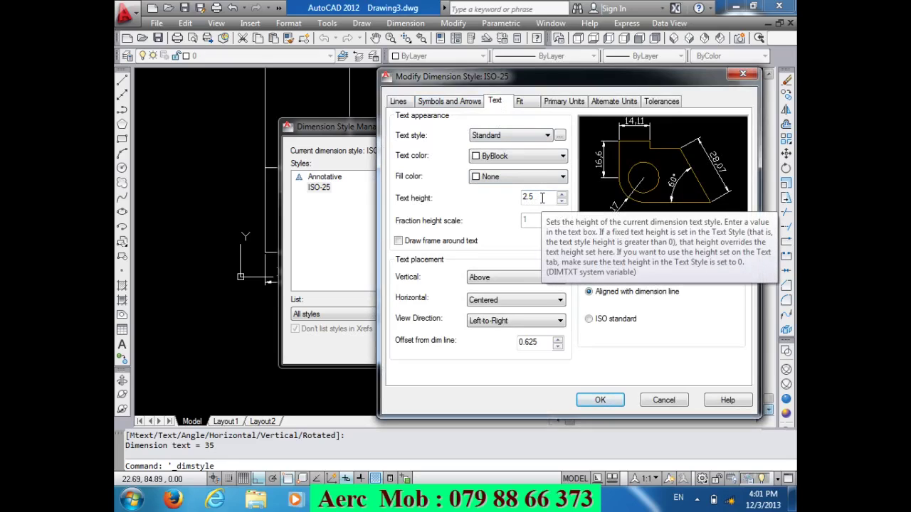
drag(542, 198, 514, 198)
text(6)
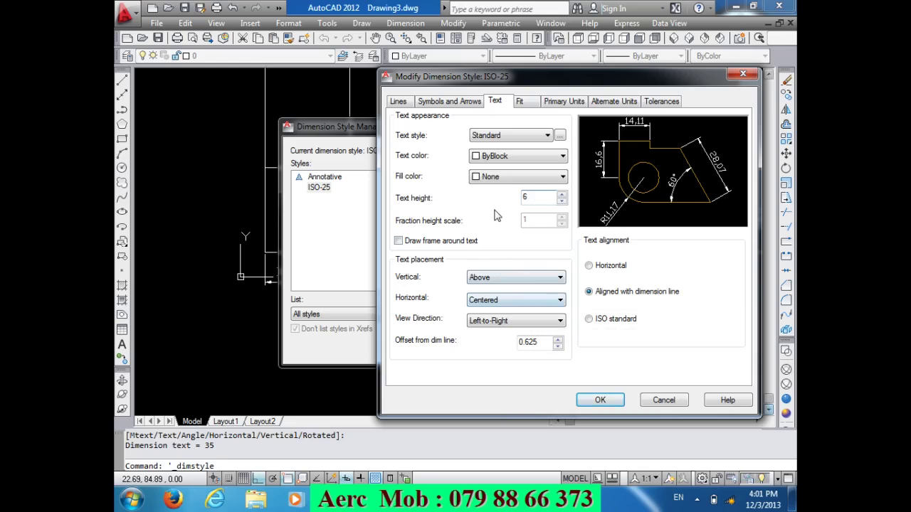
Step: Keep Closed filled arrowheads, set the arrow size to 6, and apply the changes
click(460, 105)
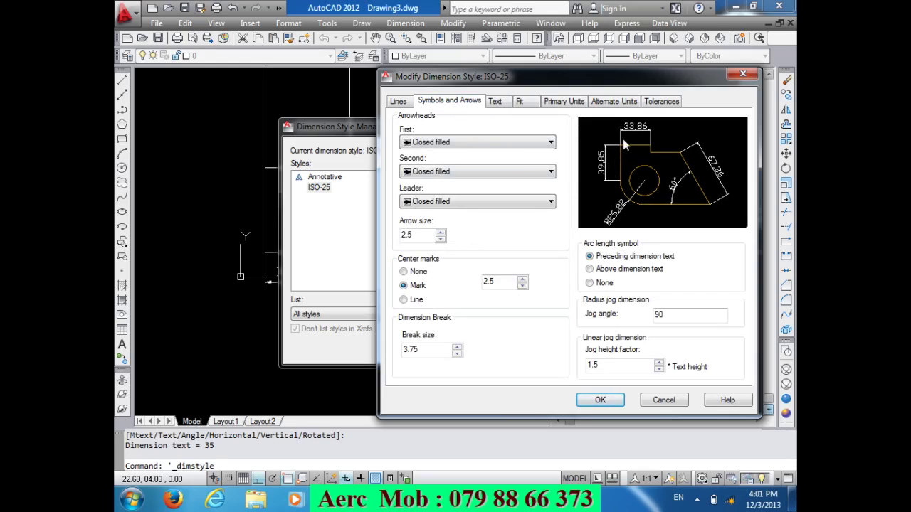
click(448, 146)
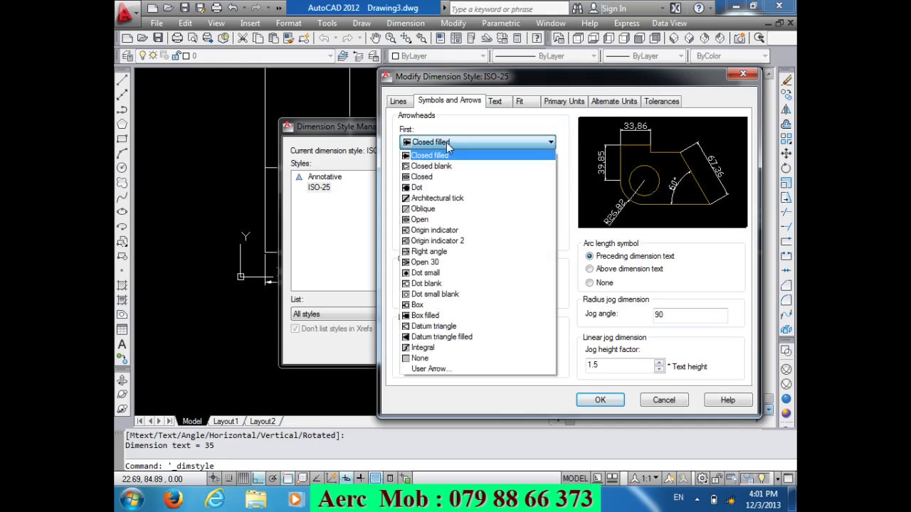
click(429, 155)
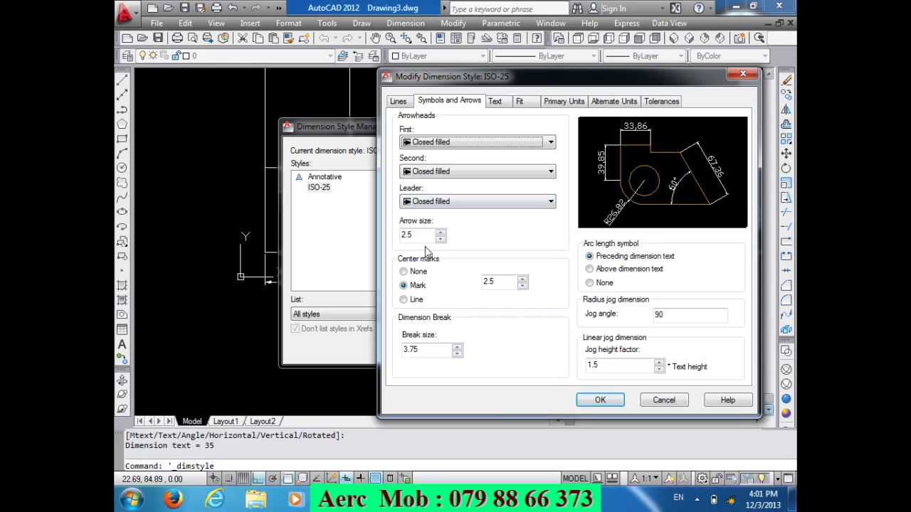
drag(421, 237, 396, 240)
text(6)
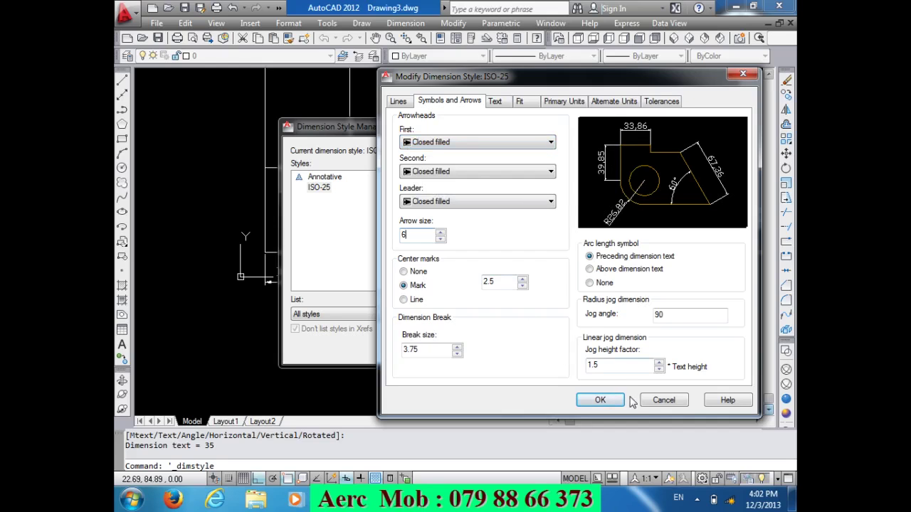
click(601, 401)
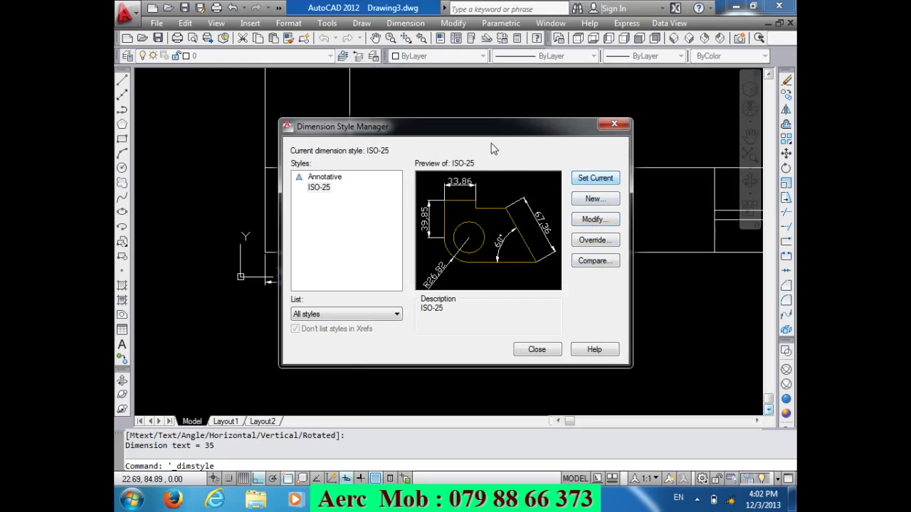
drag(491, 128, 611, 99)
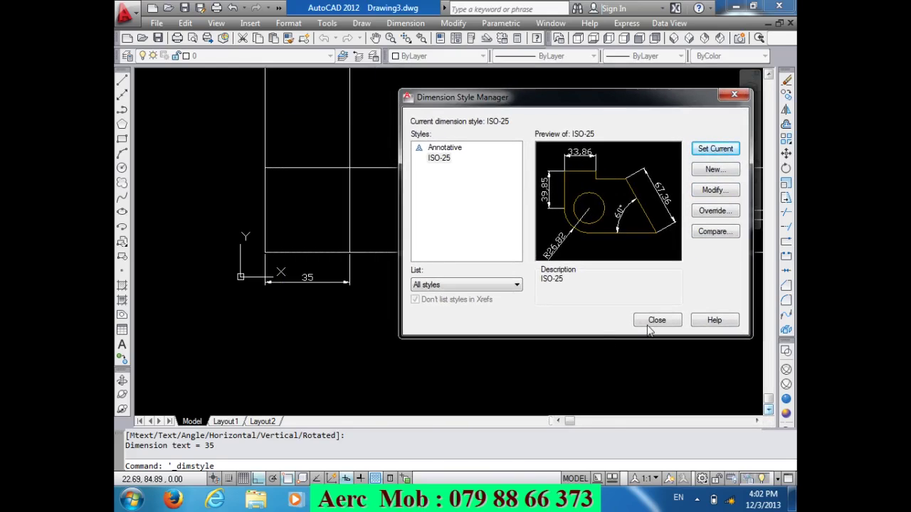
Step: Close the style manager and continue the dimension chain with 150 and 200 segments
click(657, 320)
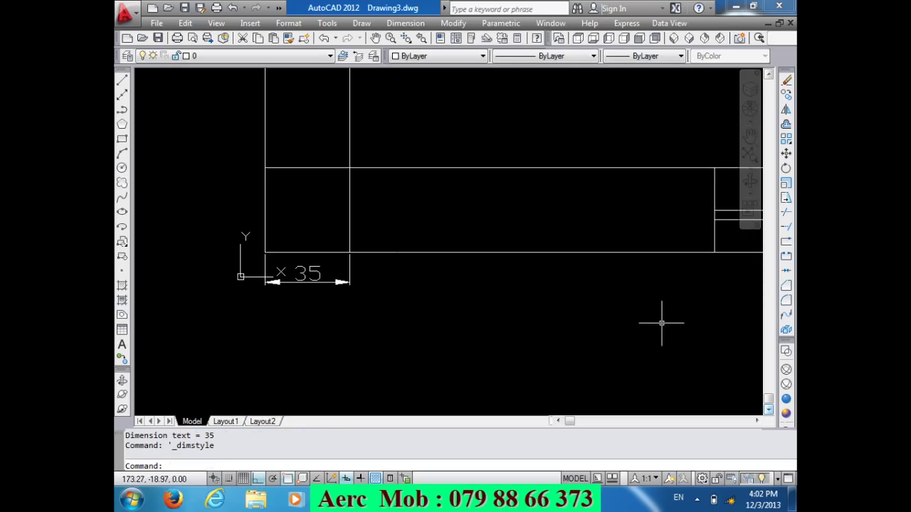
scroll(269, 331, down, 4)
scroll(306, 356, up, 4)
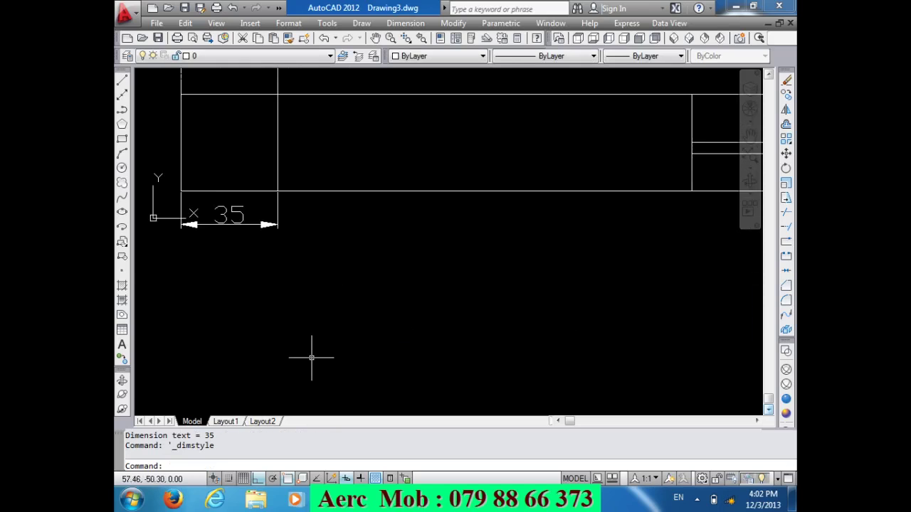
scroll(271, 334, down, 4)
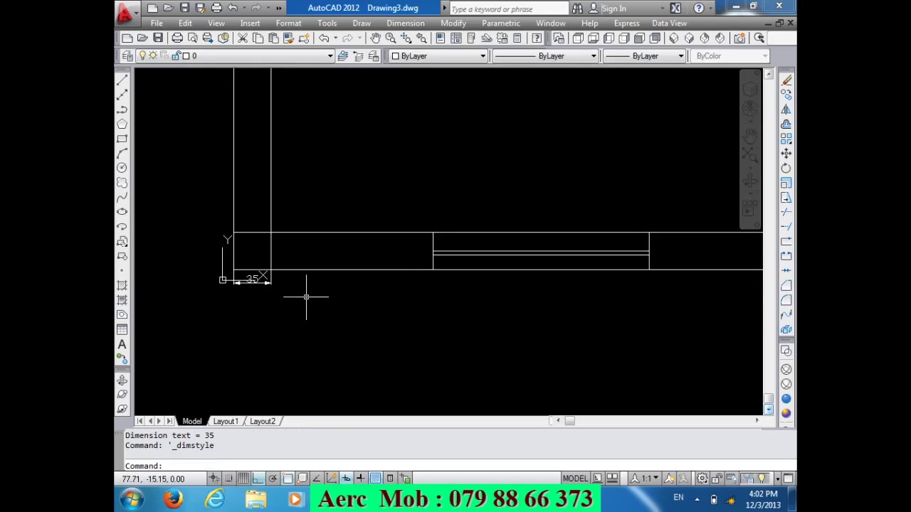
click(388, 29)
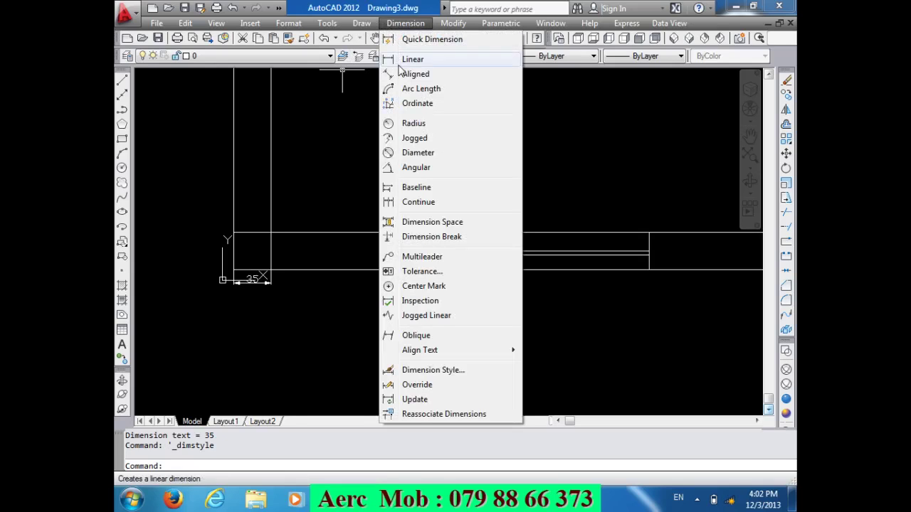
click(429, 206)
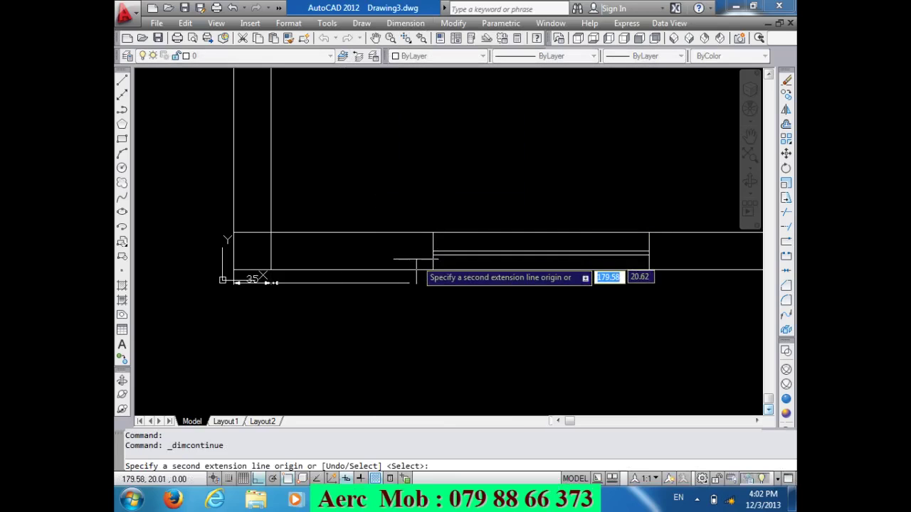
click(432, 270)
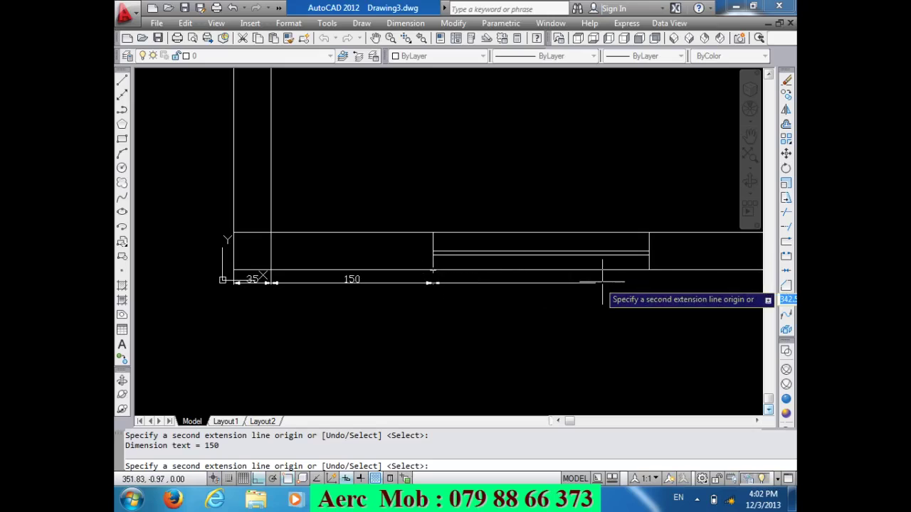
click(649, 271)
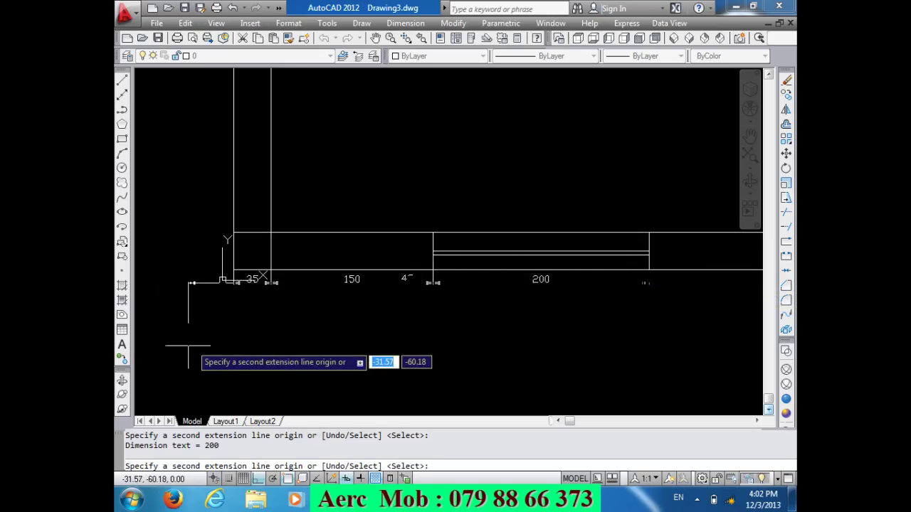
Step: Extend the chain with 35, 100, 100 and 35 segments to the right wall
scroll(204, 313, down, 3)
scroll(214, 320, down, 1)
scroll(463, 346, up, 3)
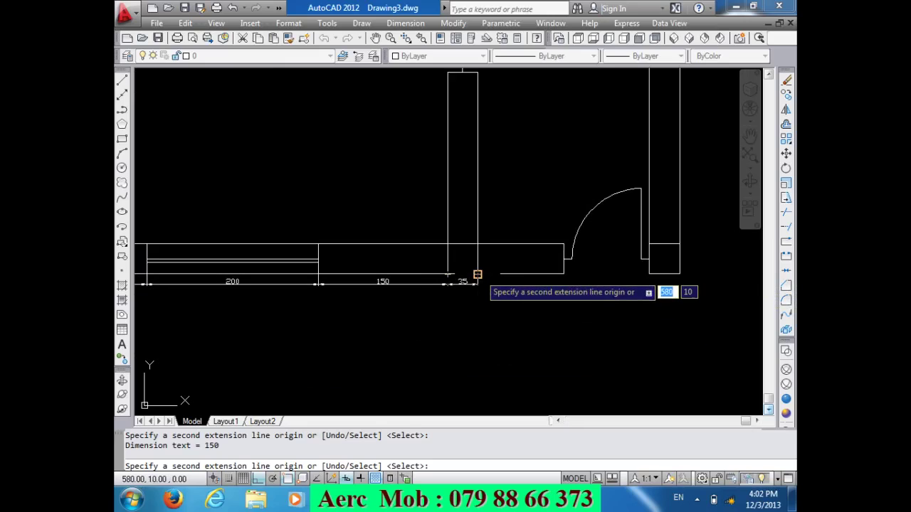
click(478, 274)
click(564, 274)
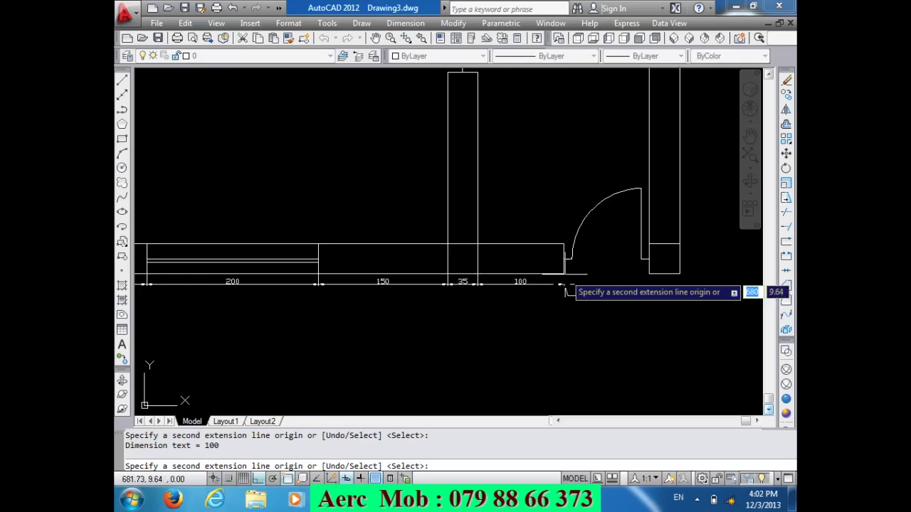
click(649, 274)
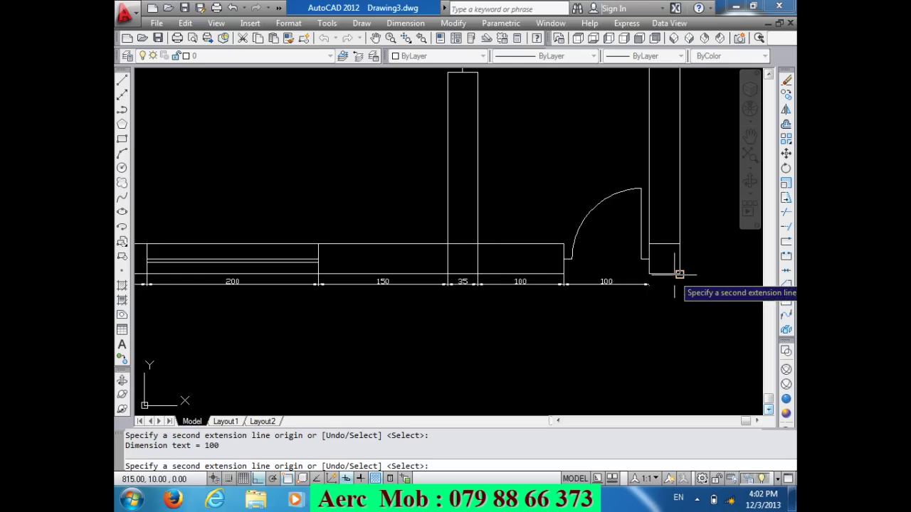
click(680, 274)
key(Return)
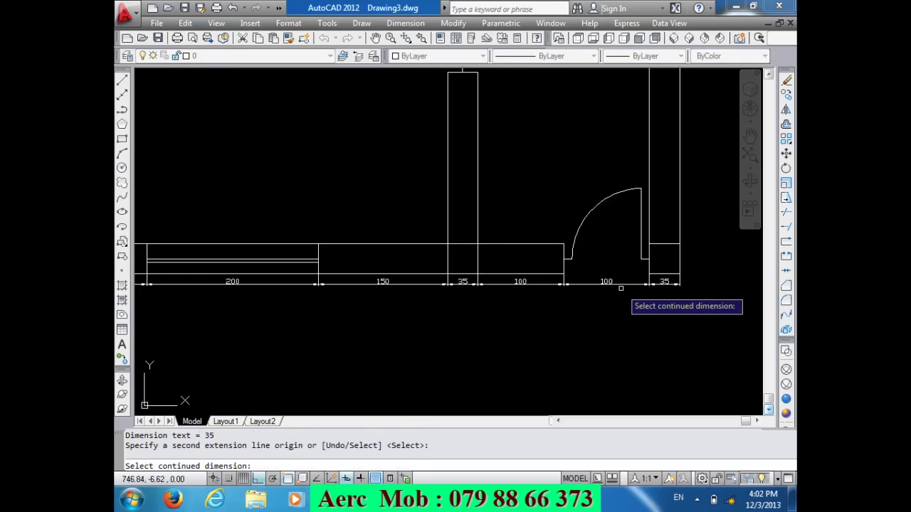
key(Return)
scroll(641, 306, down, 3)
scroll(641, 306, up, 1)
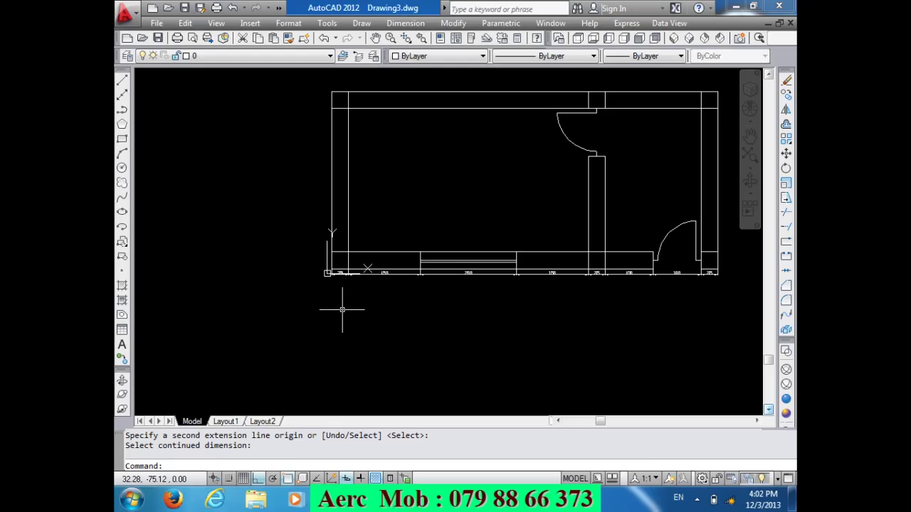
Step: Set an offset distance of 17.5 and offset the left wall line
text(o)
key(Return)
text(17.5)
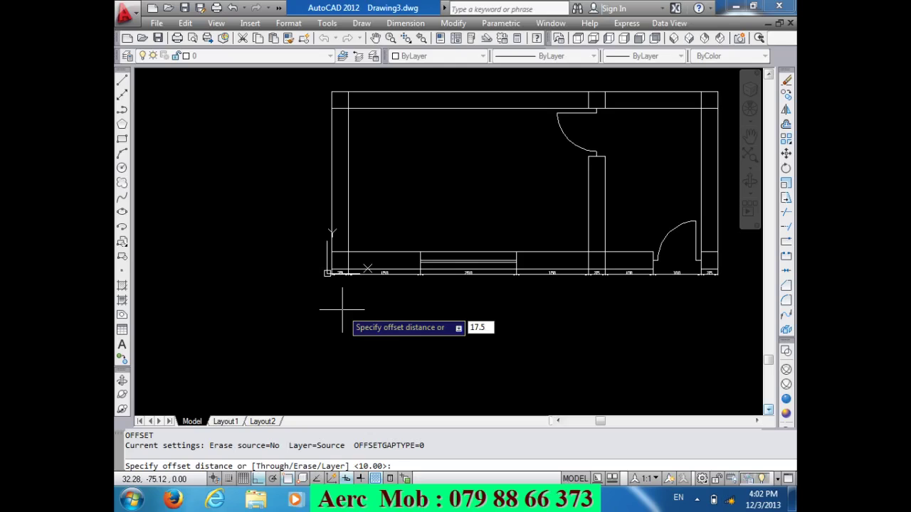
key(Return)
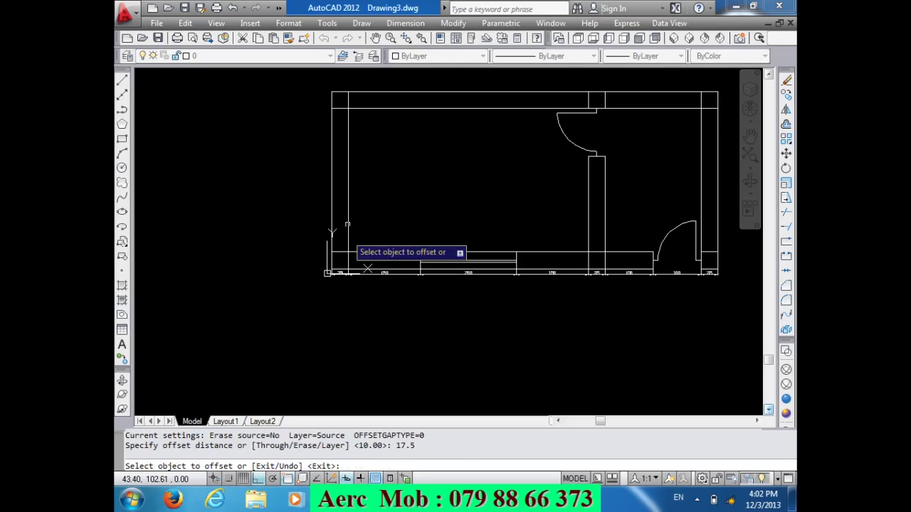
click(336, 191)
click(402, 192)
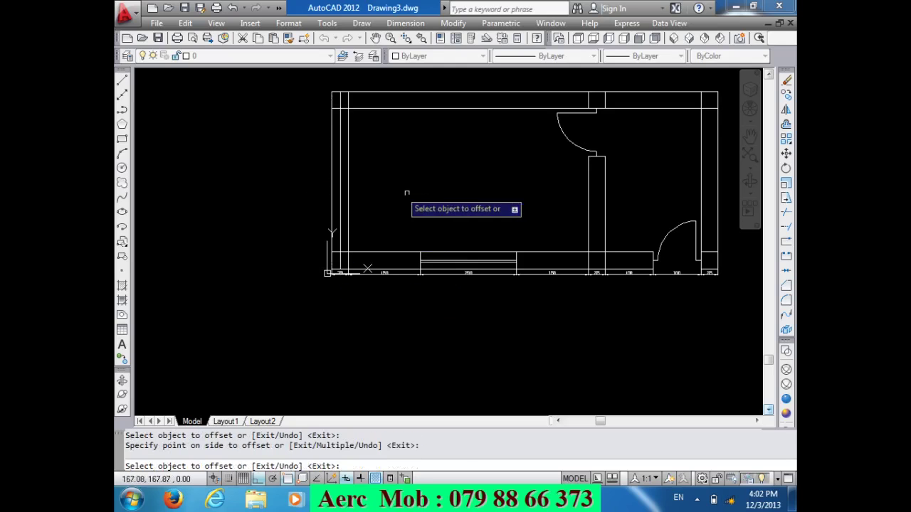
Step: Offset the middle partition and the right wall lines by 17.5 as well
click(588, 199)
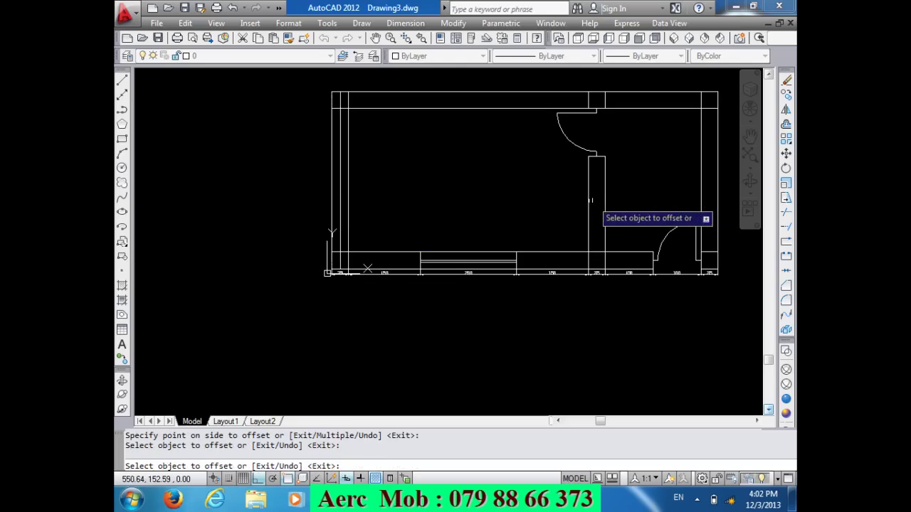
click(620, 201)
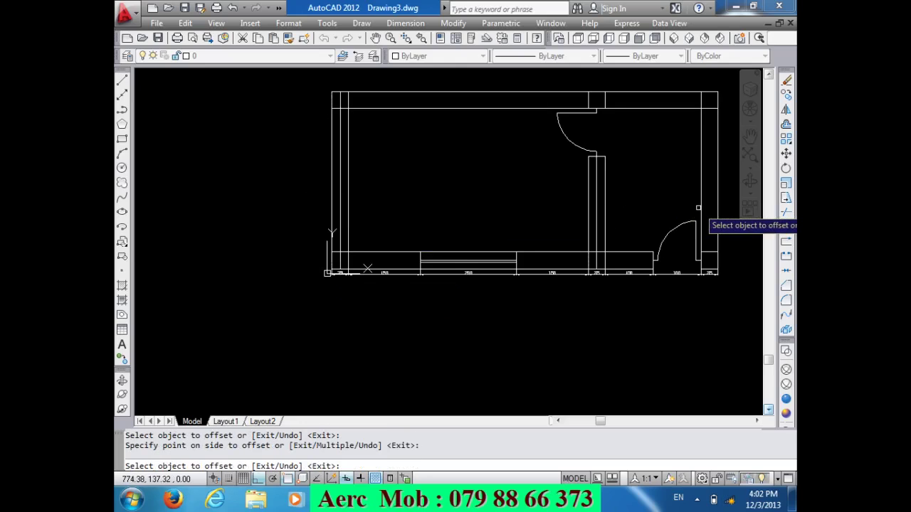
click(702, 207)
click(726, 207)
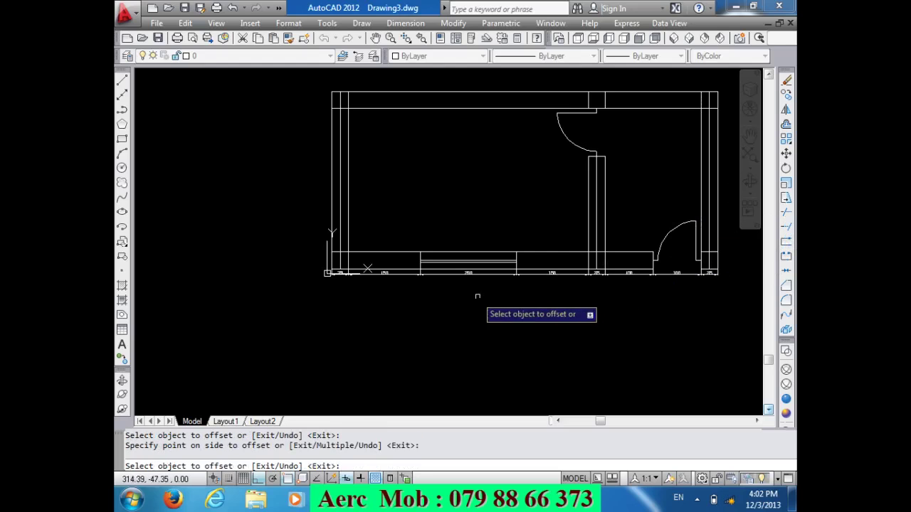
scroll(466, 306, down, 2)
scroll(729, 273, up, 3)
scroll(730, 256, down, 2)
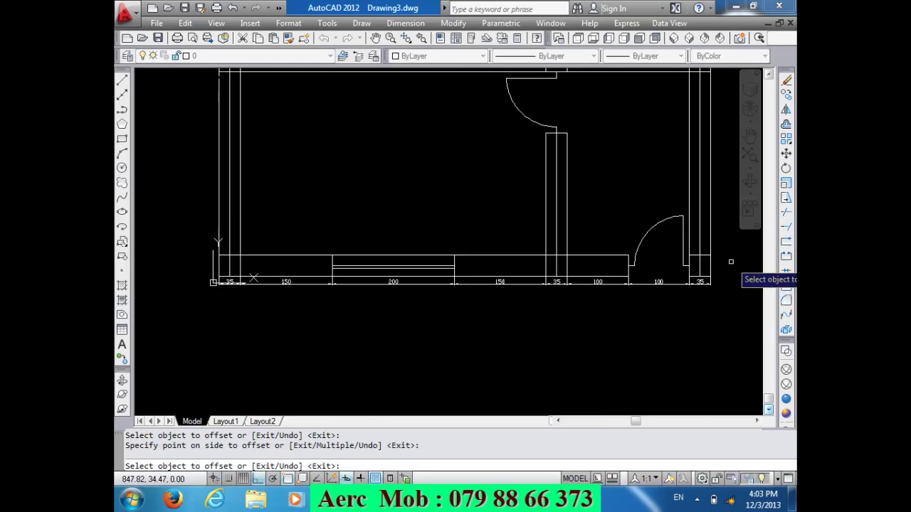
key(Return)
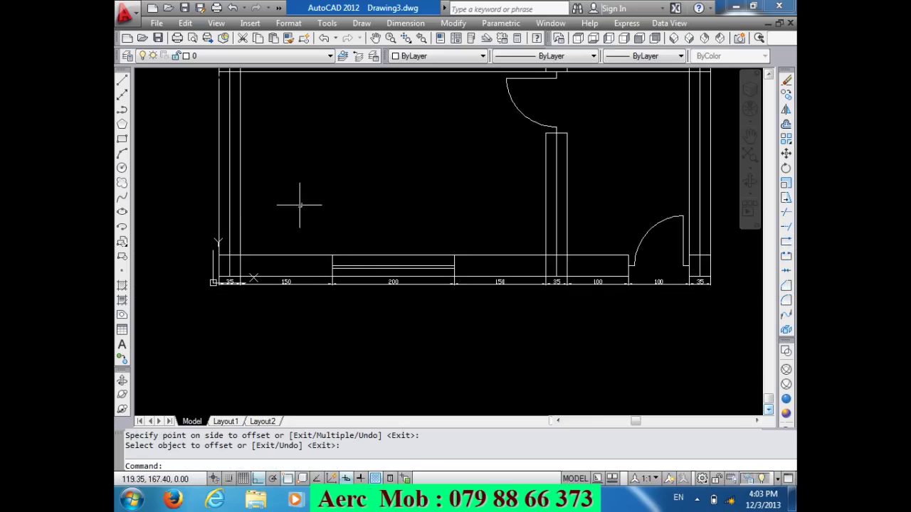
click(230, 185)
Step: Add a 535 linear dimension from the lower-left corner to the partition, below the chain
click(406, 23)
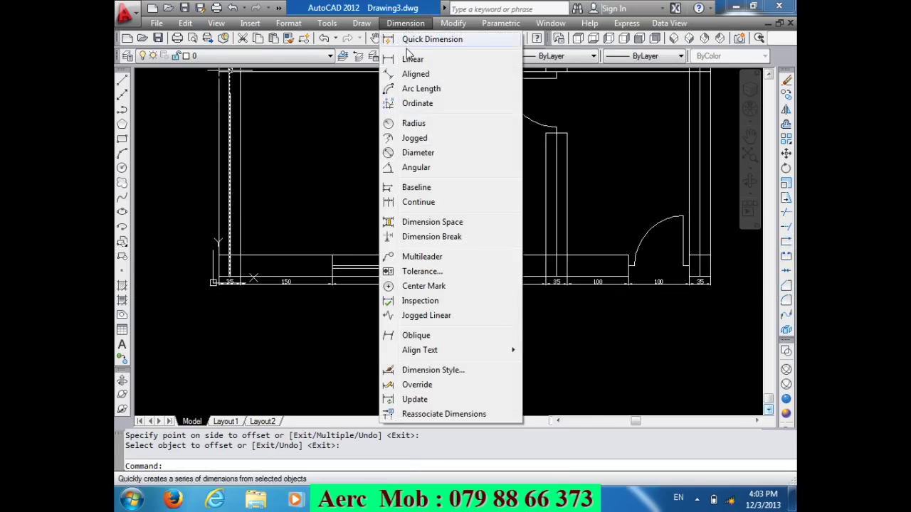
click(415, 60)
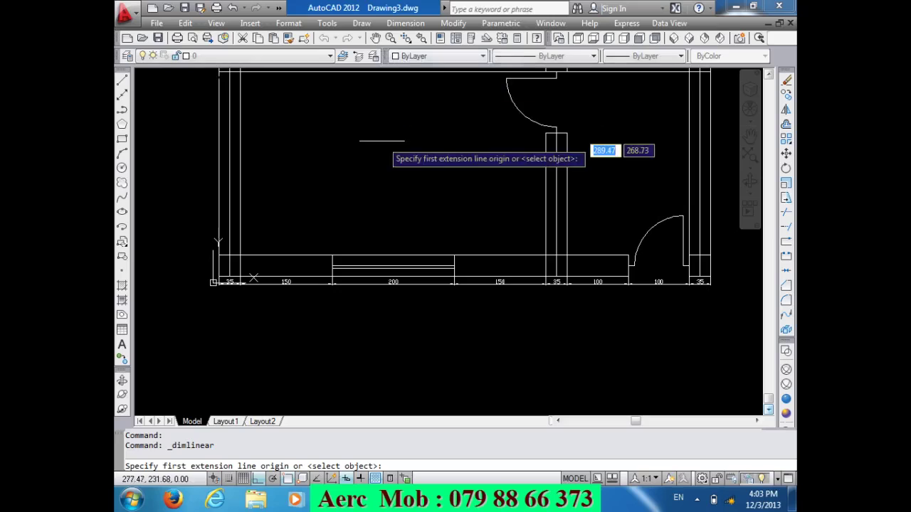
click(226, 277)
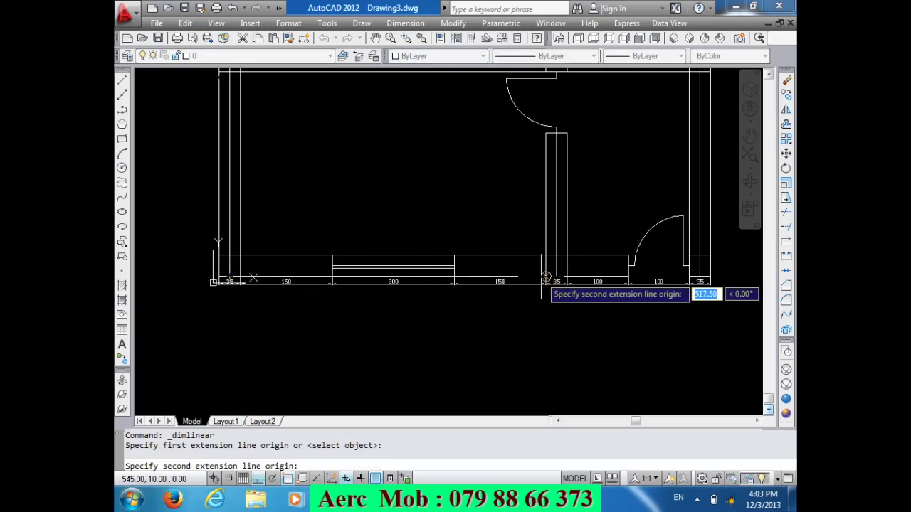
click(556, 277)
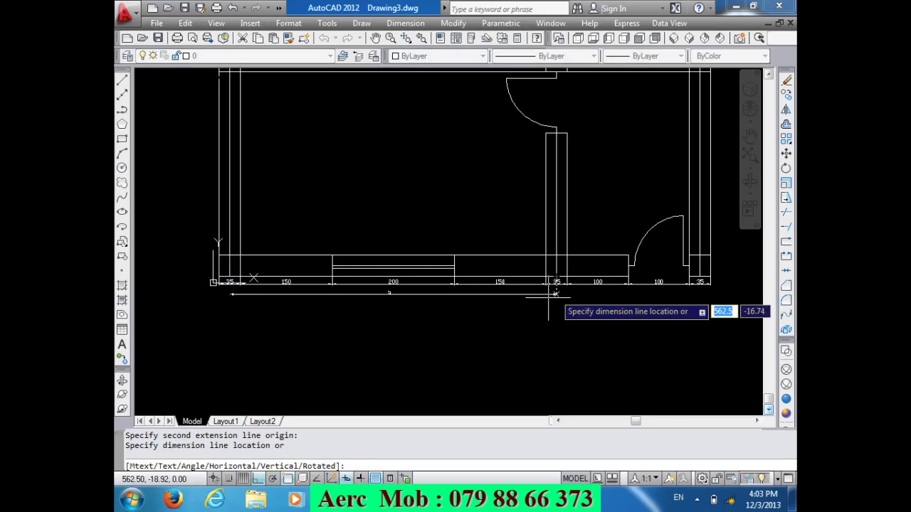
scroll(548, 284, up, 2)
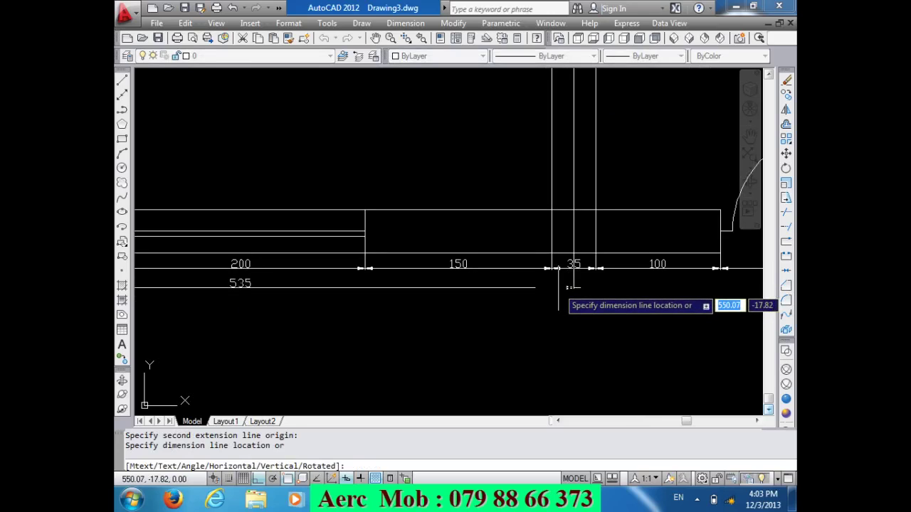
click(560, 284)
scroll(590, 301, down, 2)
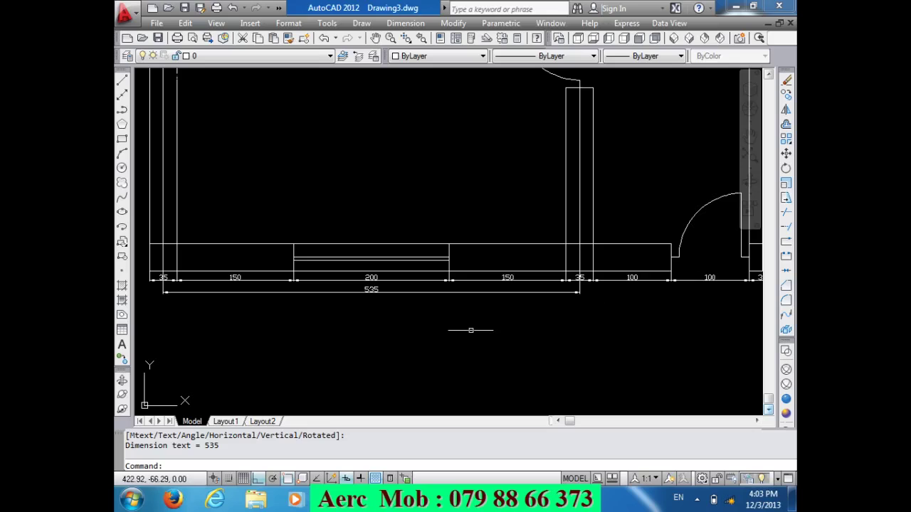
scroll(315, 306, down, 2)
Step: Continue from the 535 dimension with a 235 dimension to the right wall
click(404, 25)
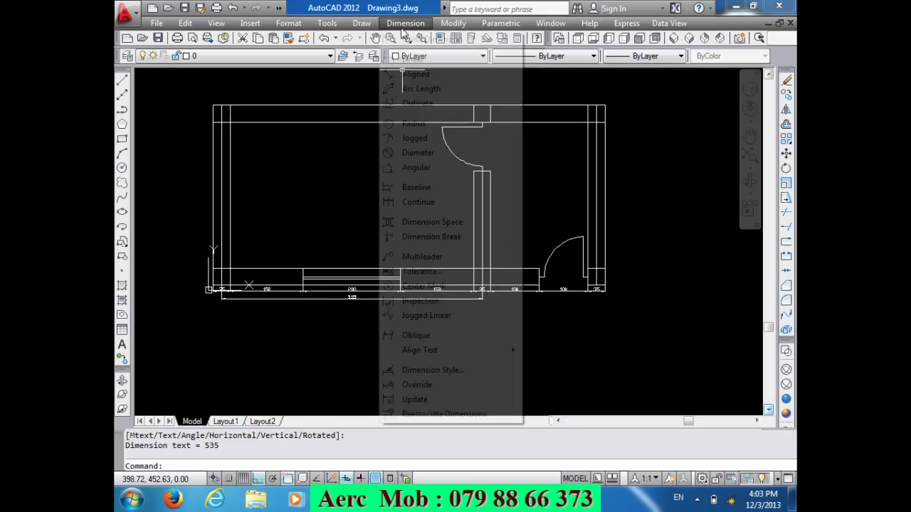
click(419, 202)
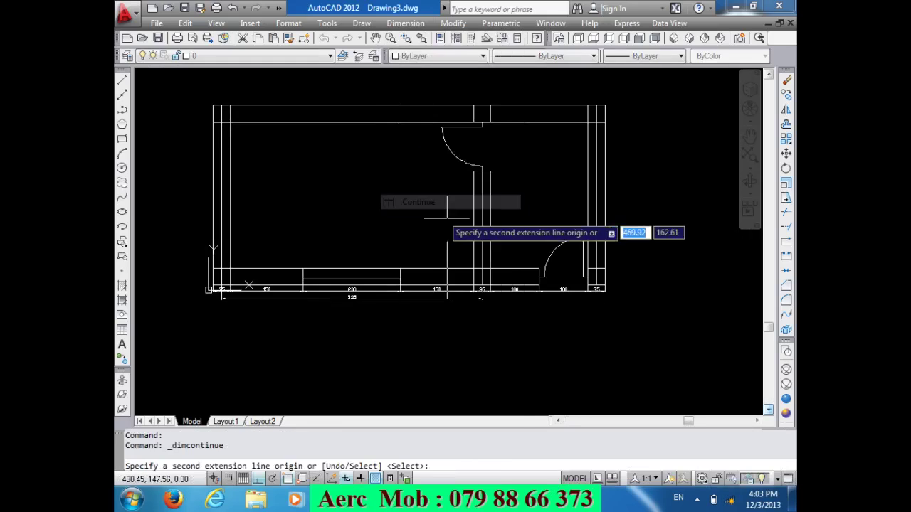
click(595, 271)
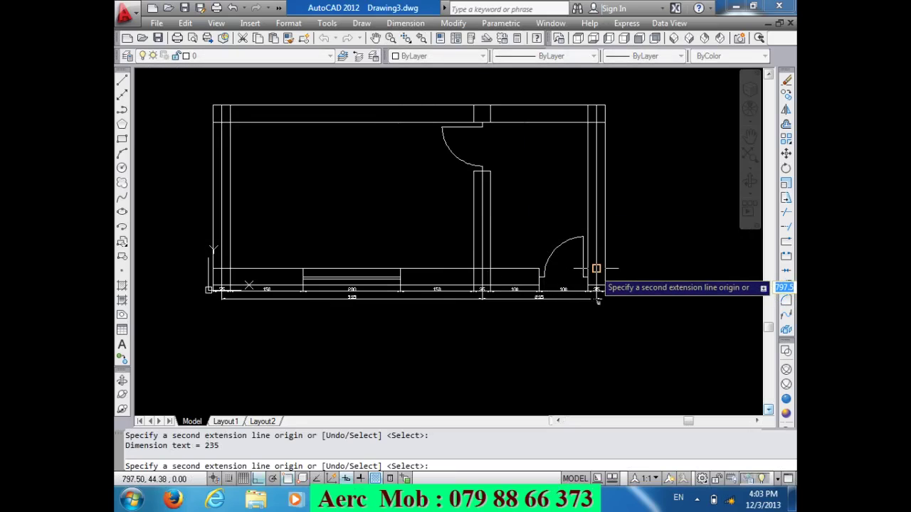
key(Return)
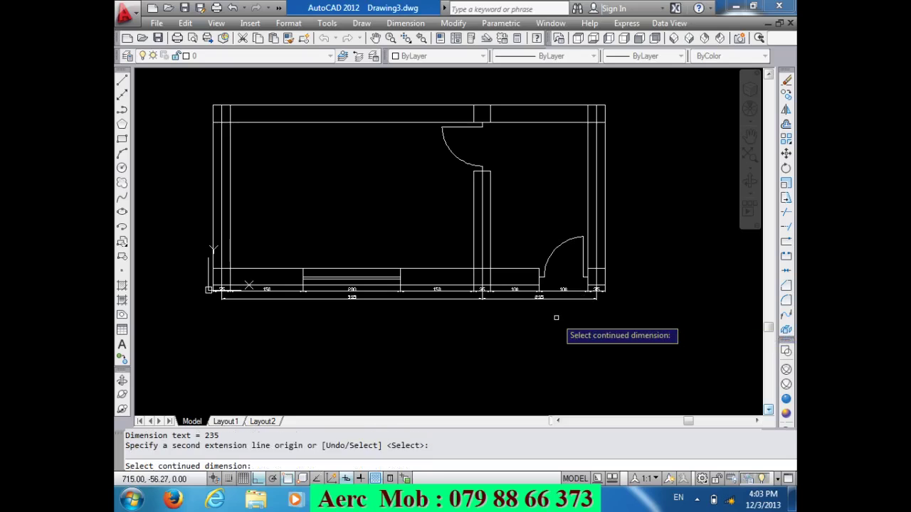
key(Return)
scroll(533, 304, up, 2)
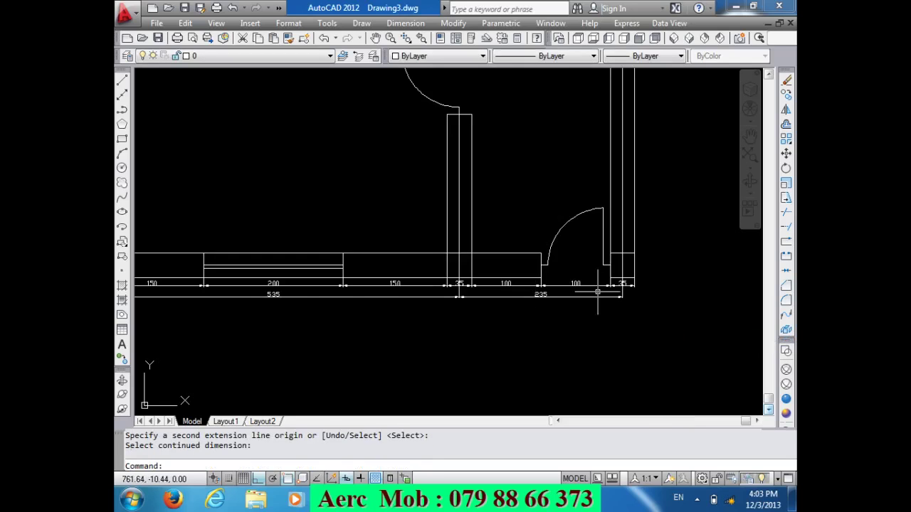
scroll(591, 292, down, 3)
scroll(470, 279, up, 2)
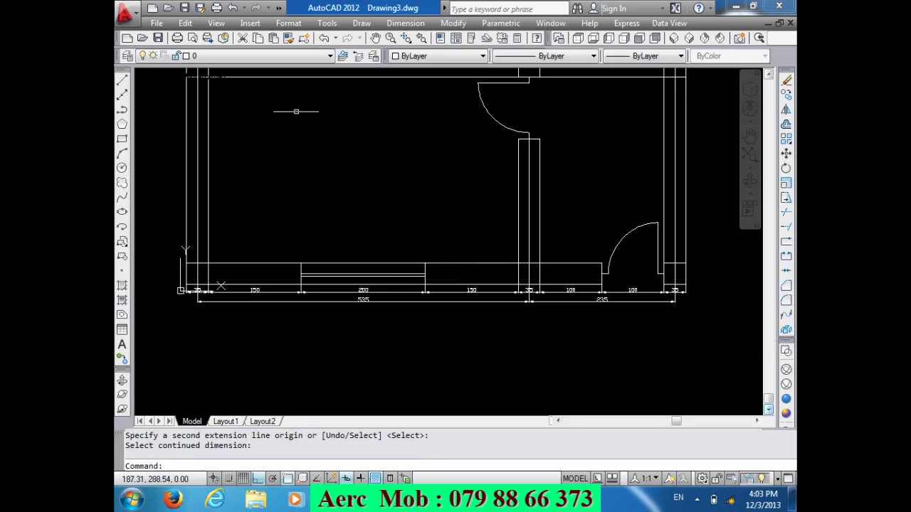
Step: Add an 805 overall linear dimension from the lower-left corner to the right wall, beneath the subtotals
click(405, 23)
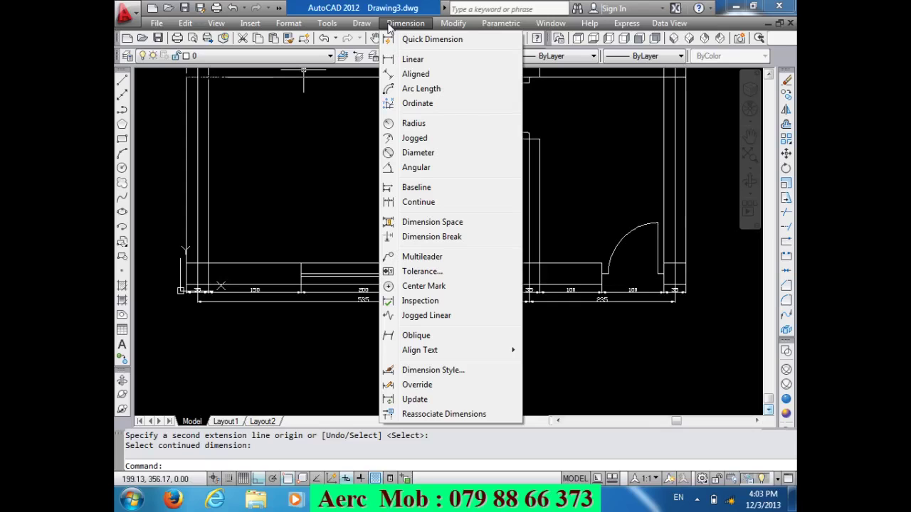
click(411, 60)
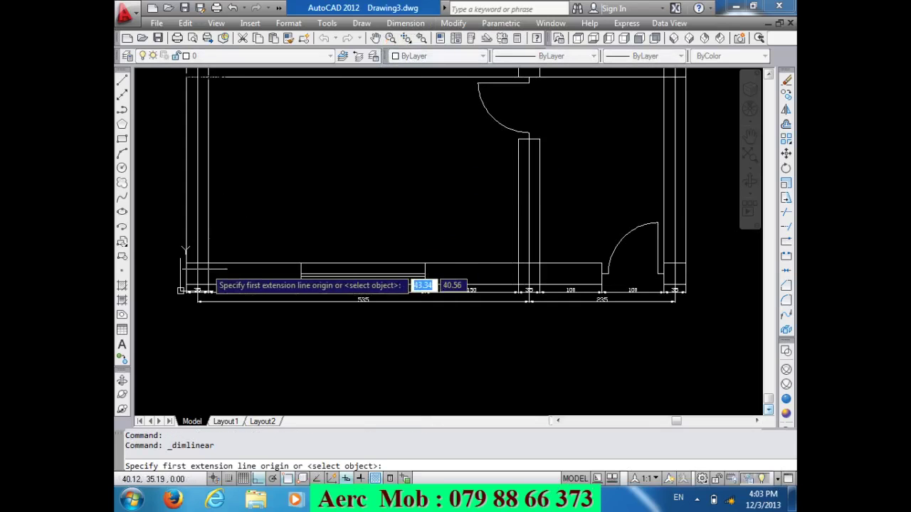
click(184, 287)
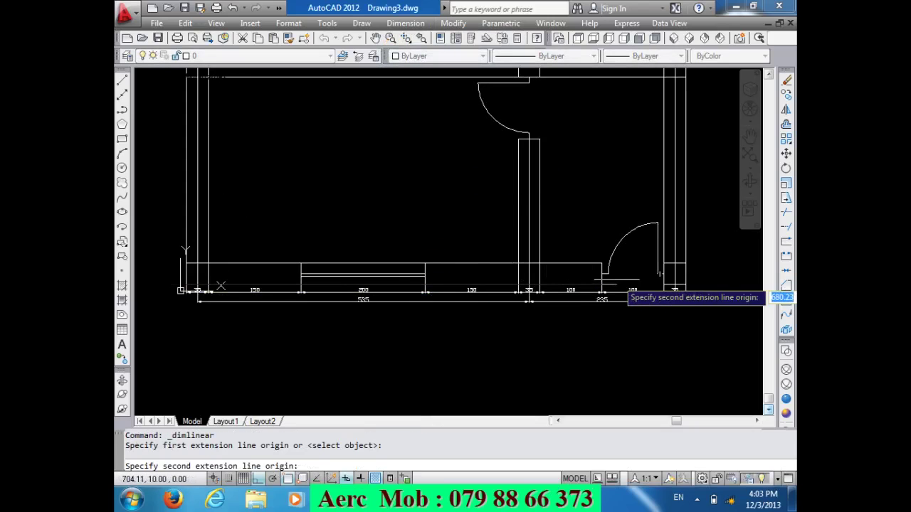
click(675, 290)
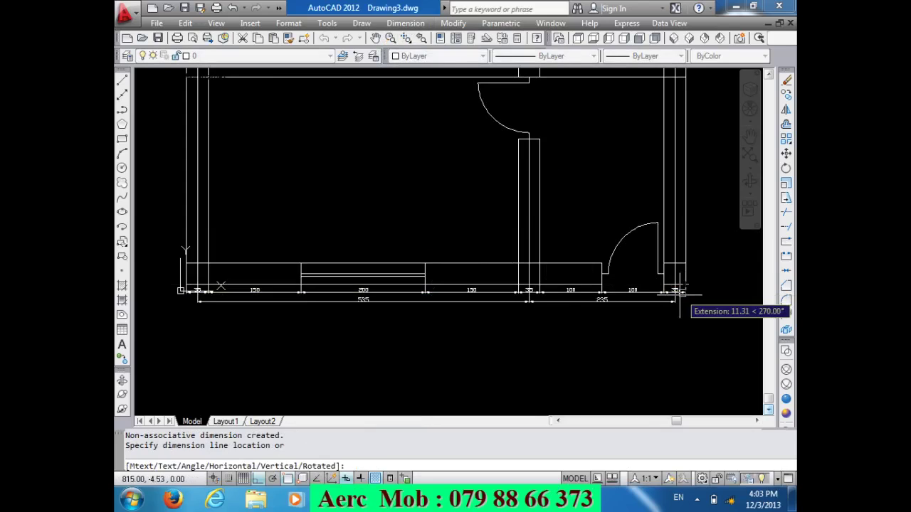
scroll(674, 303, up, 2)
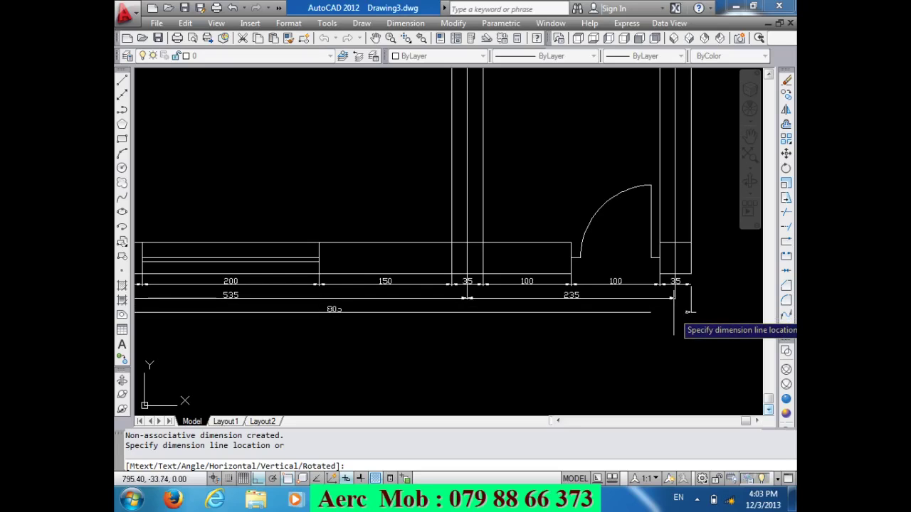
click(674, 311)
scroll(702, 315, down, 2)
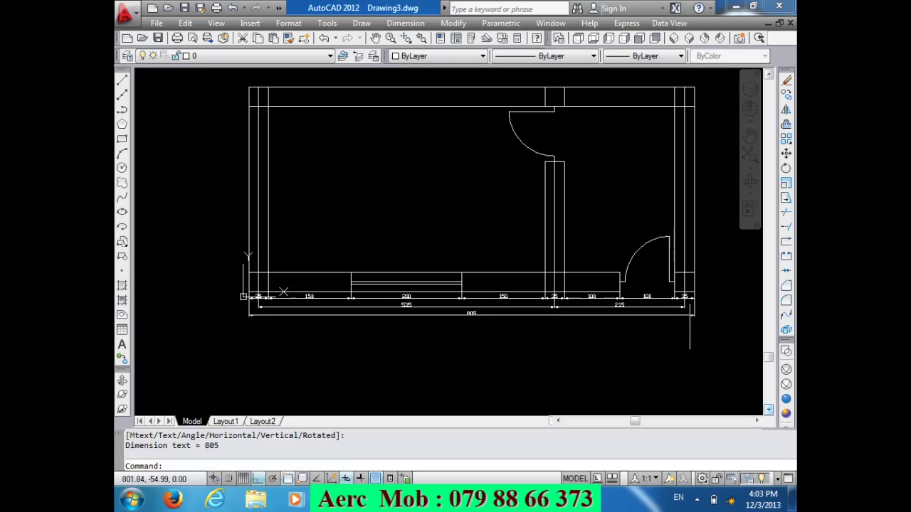
scroll(516, 324, up, 2)
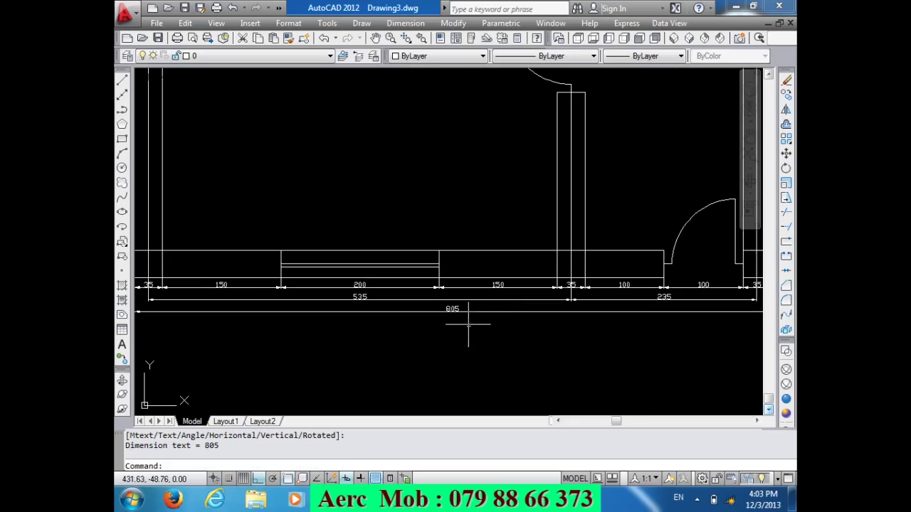
scroll(469, 324, down, 2)
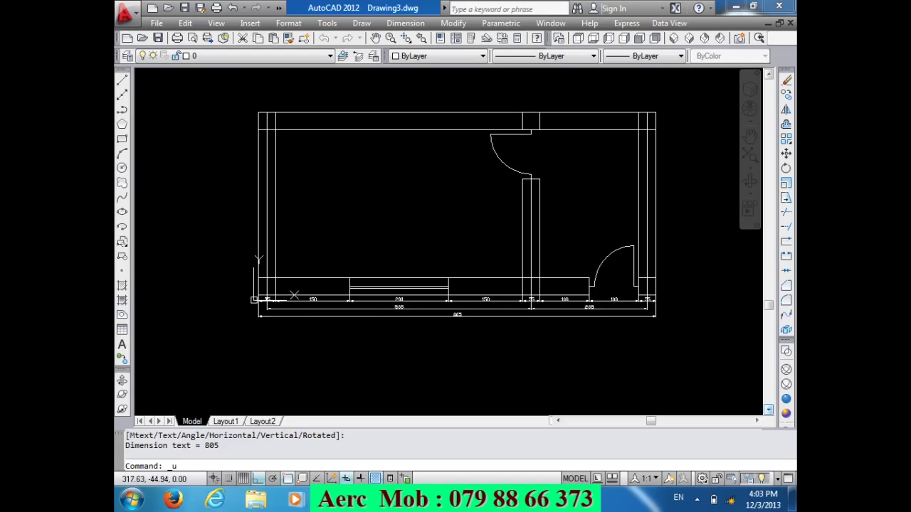
Step: Undo the 805 overall and 235 subtotal dimensions; redo finds nothing to restore
key(ctrl+z)
key(ctrl+z)
key(ctrl+z)
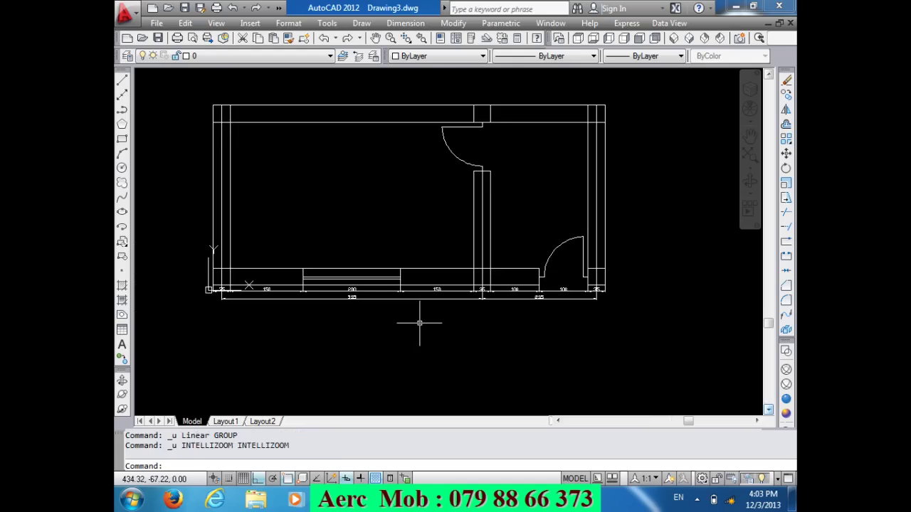
key(ctrl+x)
key(ctrl+z)
key(Escape)
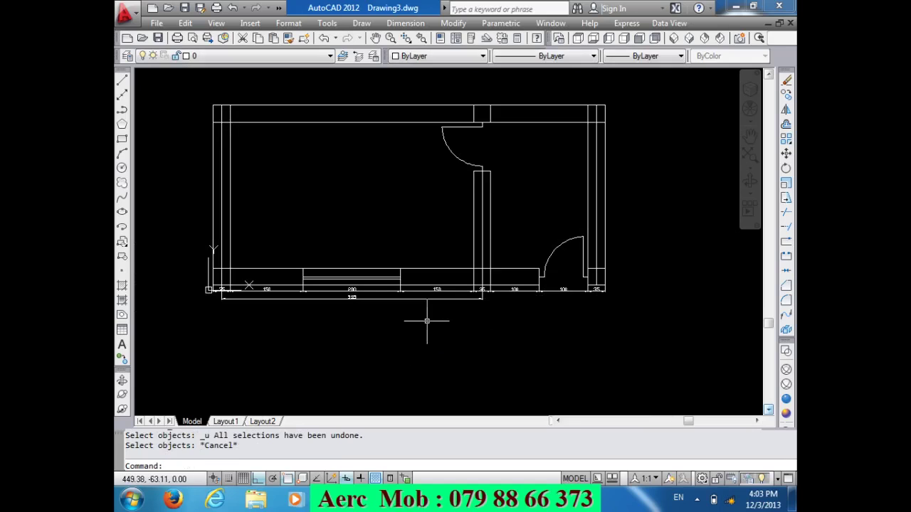
scroll(427, 320, up, 1)
scroll(488, 284, up, 5)
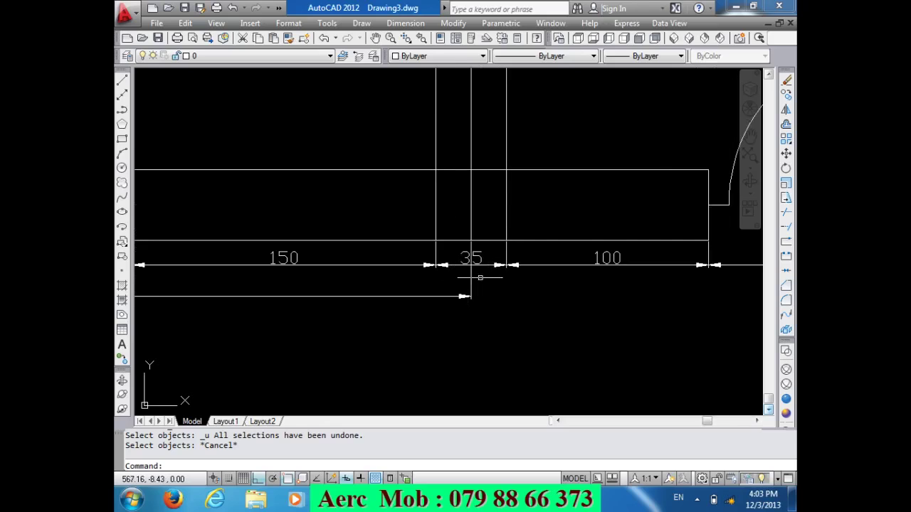
scroll(484, 281, down, 2)
scroll(474, 286, down, 1)
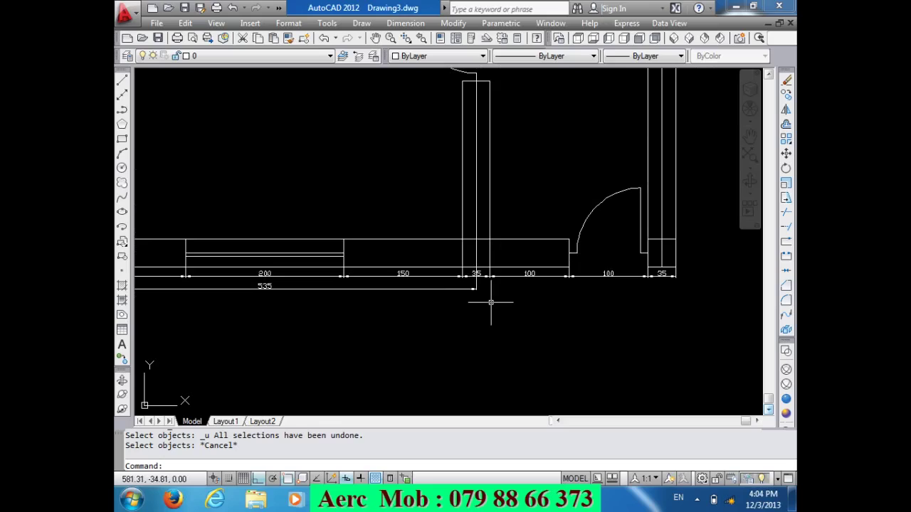
key(ctrl+y)
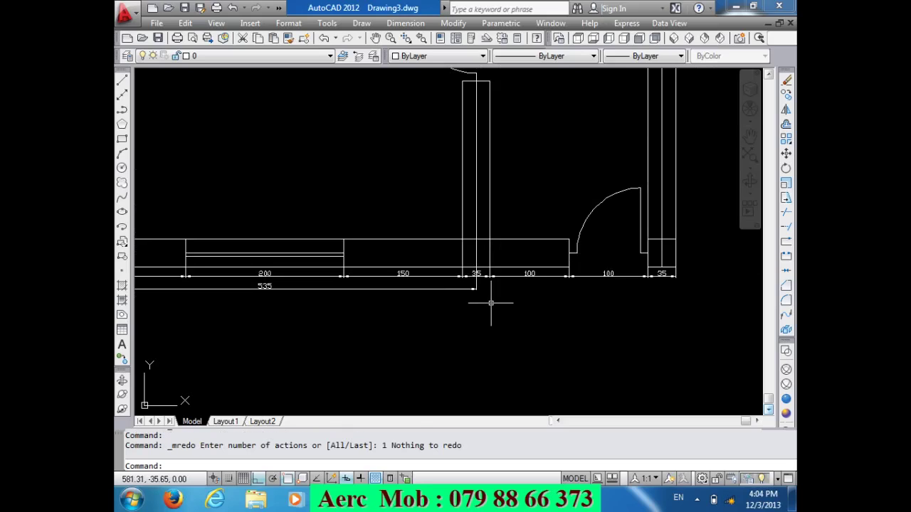
key(Escape)
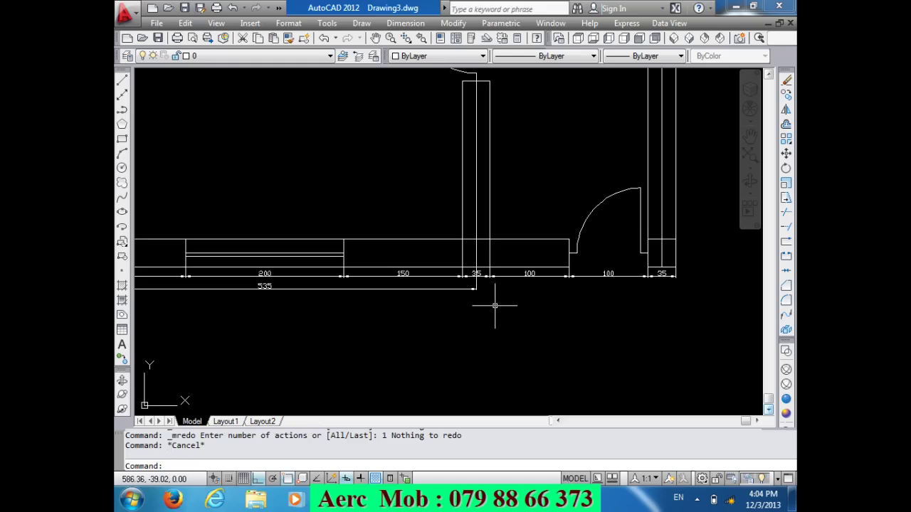
key(ctrl+y)
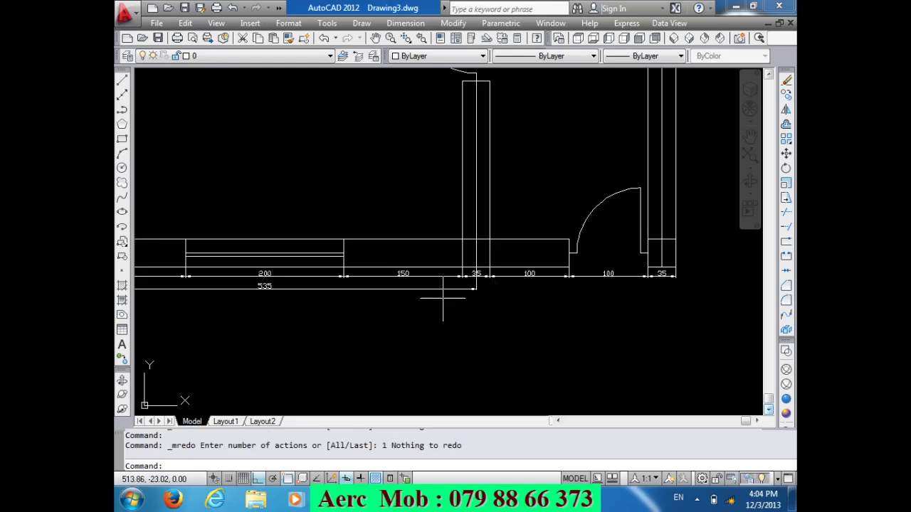
Step: Continue from the 535 subtotal with a 235 dimension ending at the right wall
click(406, 23)
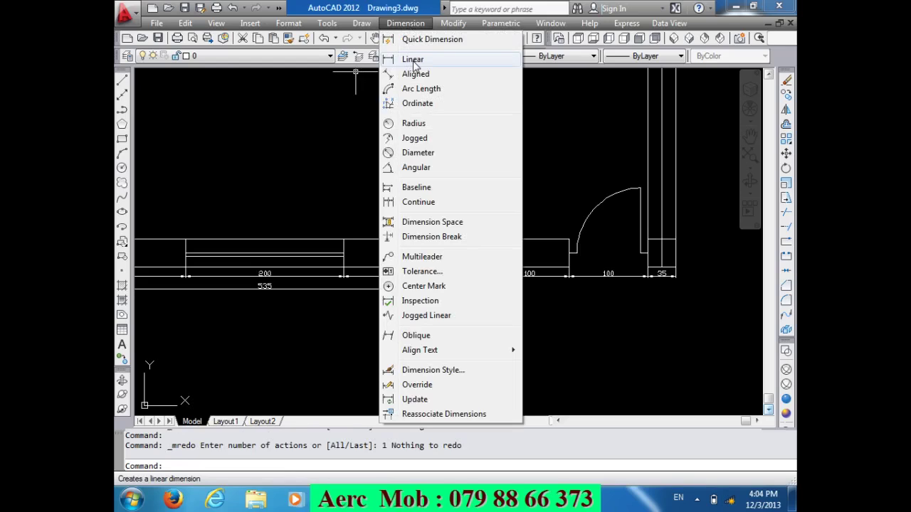
click(419, 202)
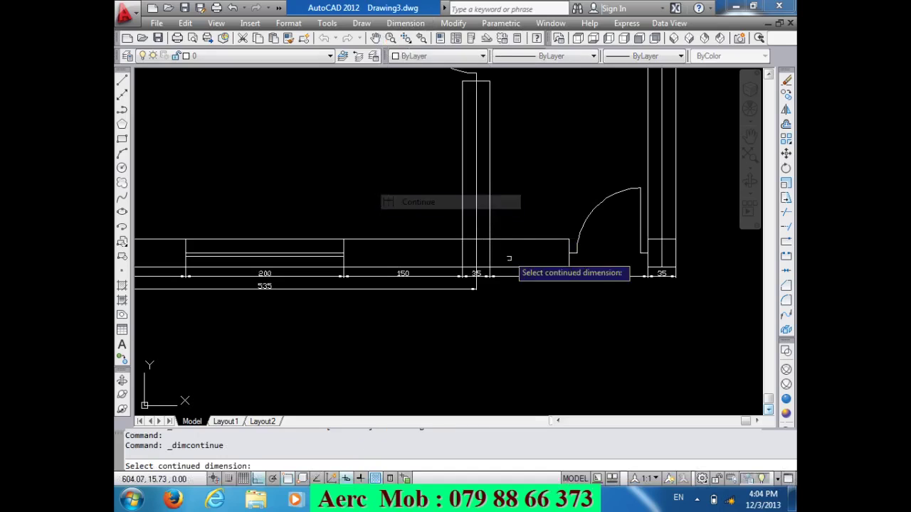
click(489, 276)
click(569, 253)
click(648, 252)
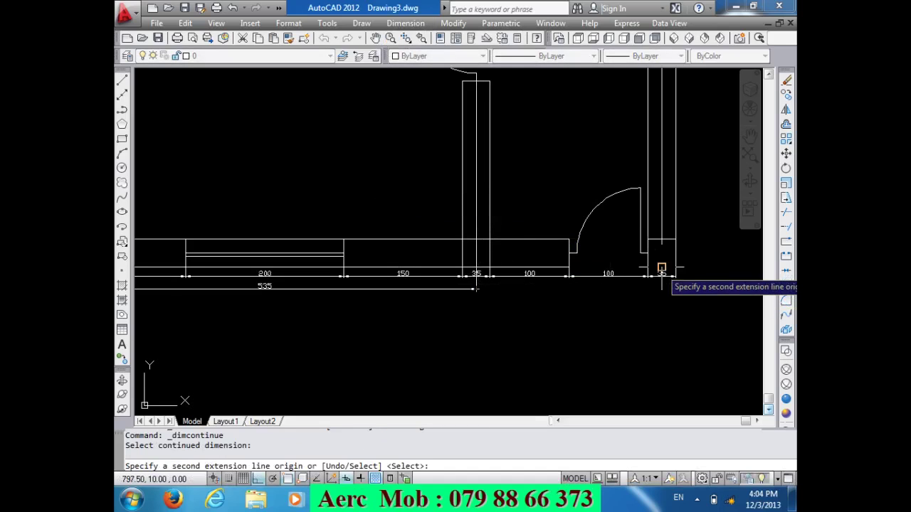
click(662, 269)
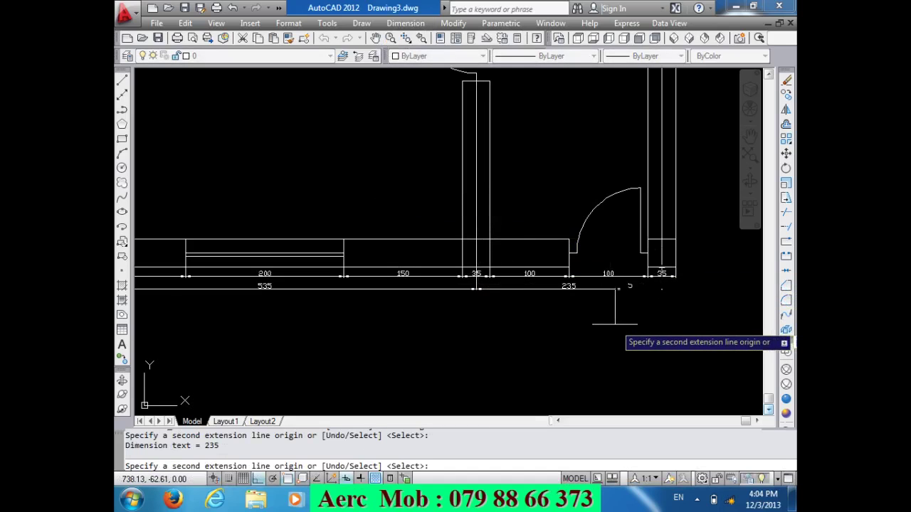
key(Return)
key(Return)
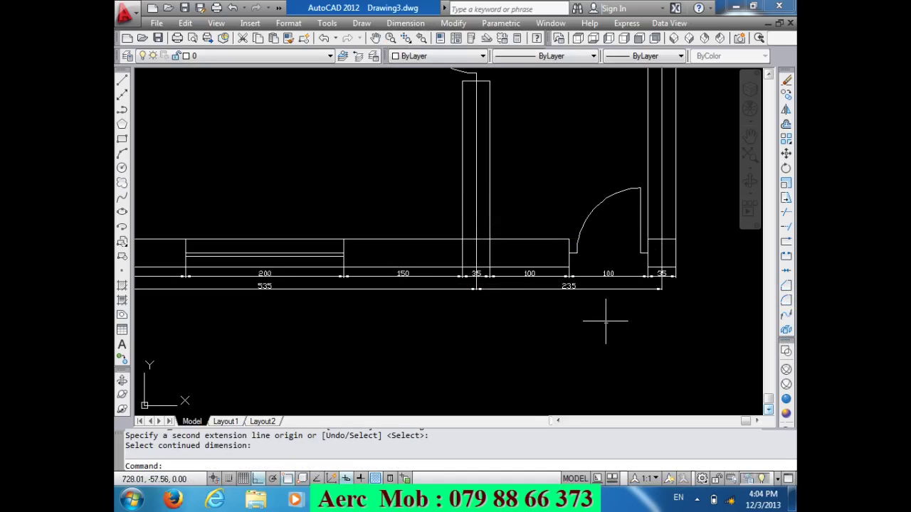
Step: Add an overall 805 linear dimension between the left and right wall corners at a 10-unit offset
click(403, 25)
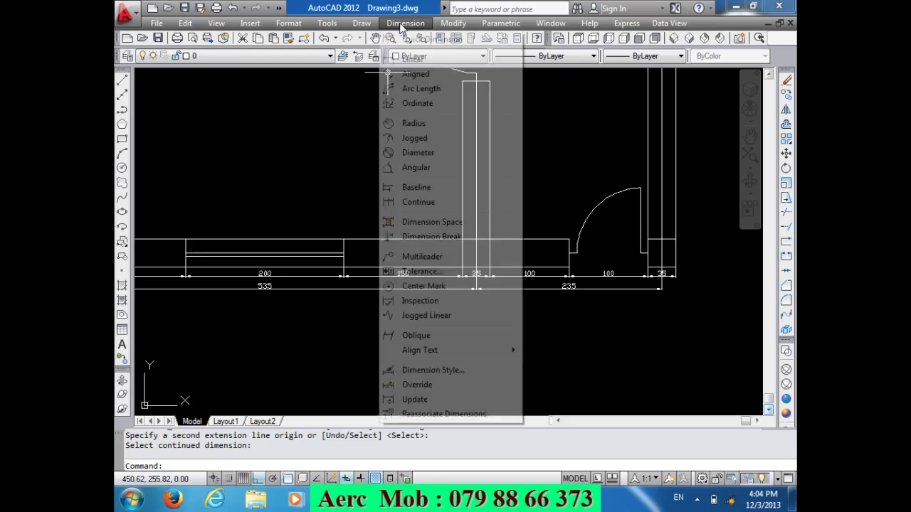
click(412, 59)
scroll(563, 138, down, 3)
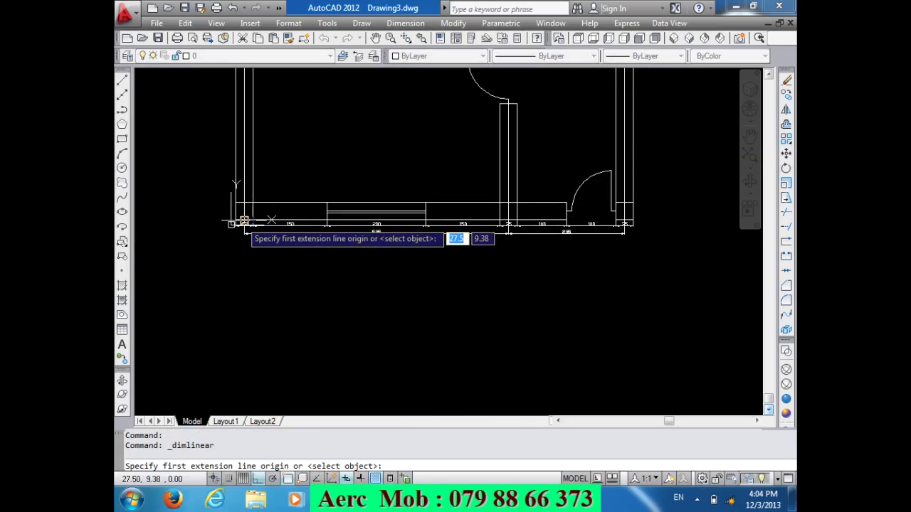
click(232, 224)
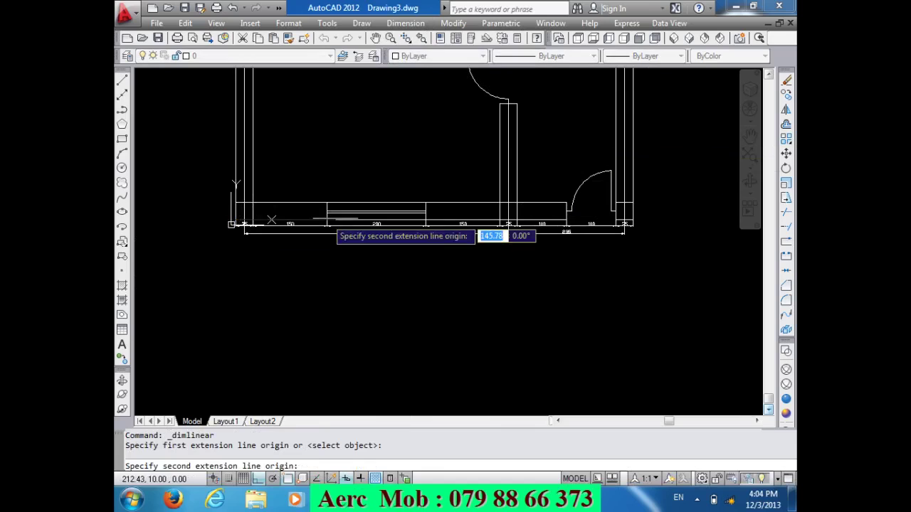
click(633, 226)
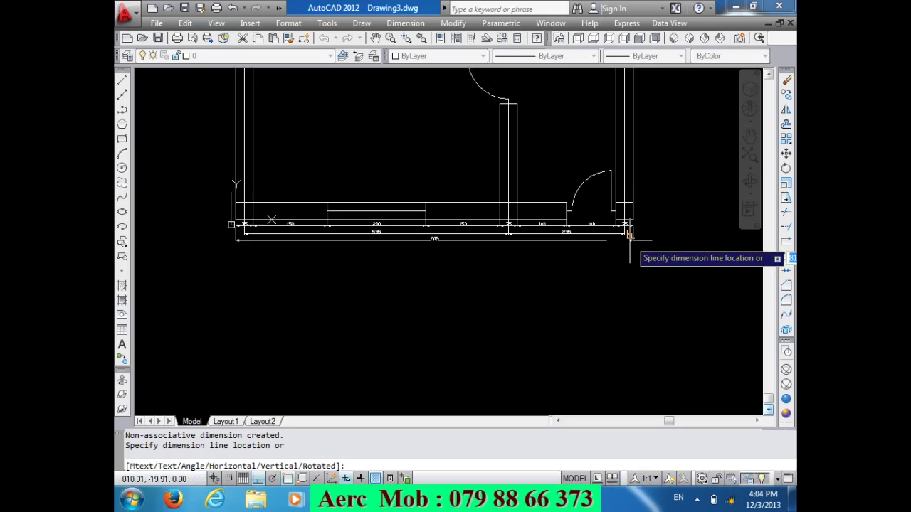
text(1)
key(Return)
scroll(604, 225, up, 2)
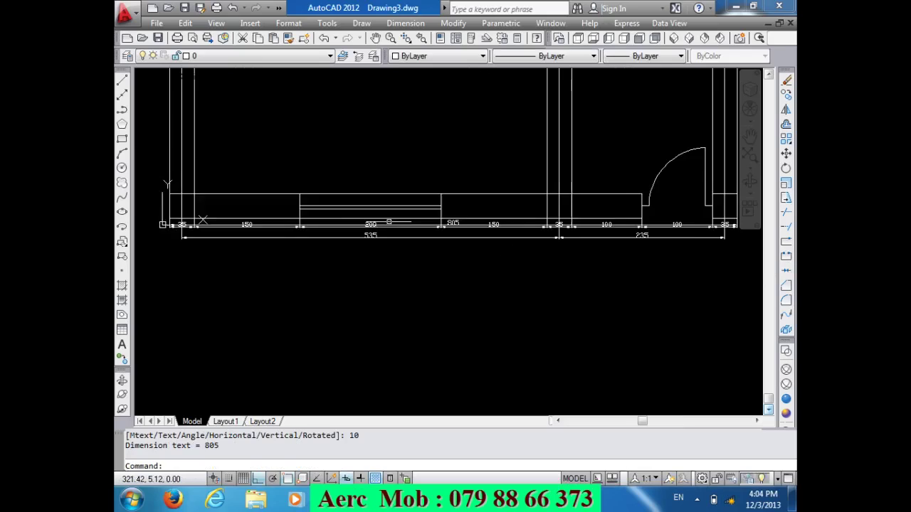
scroll(498, 206, up, 1)
scroll(388, 219, down, 1)
scroll(468, 250, down, 2)
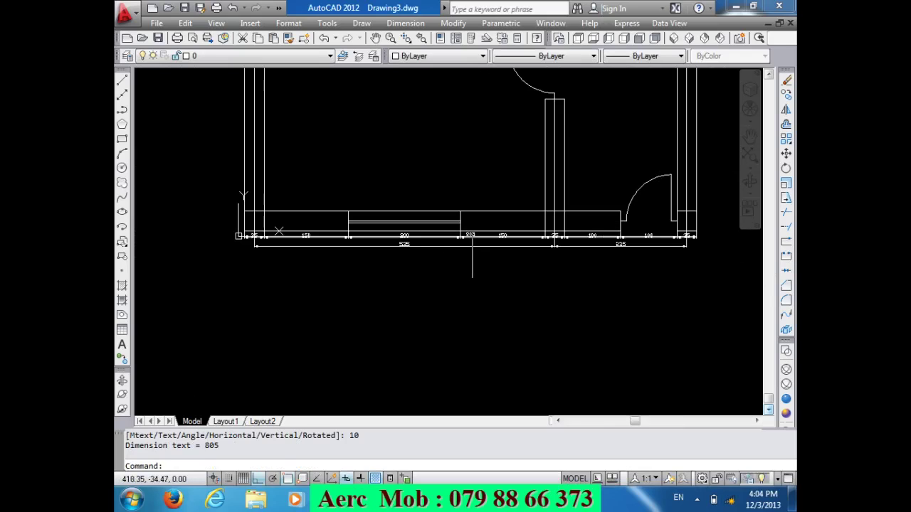
scroll(473, 255, up, 2)
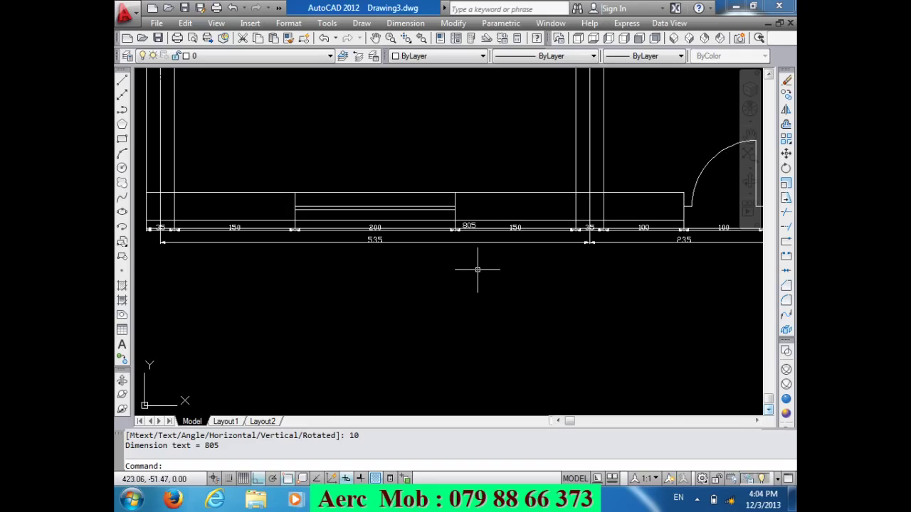
Step: Undo the misplaced overall 805 dimension
key(ctrl+z)
key(ctrl+z)
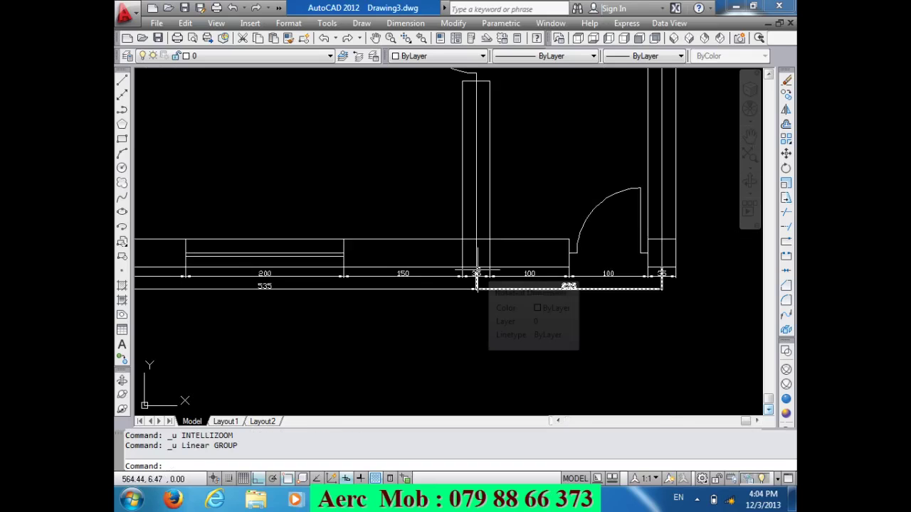
scroll(691, 289, up, 2)
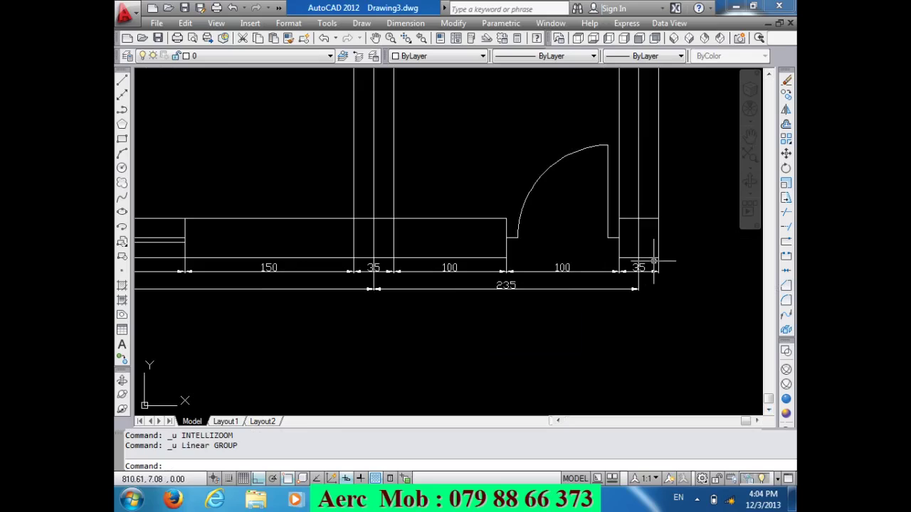
scroll(654, 262, up, 2)
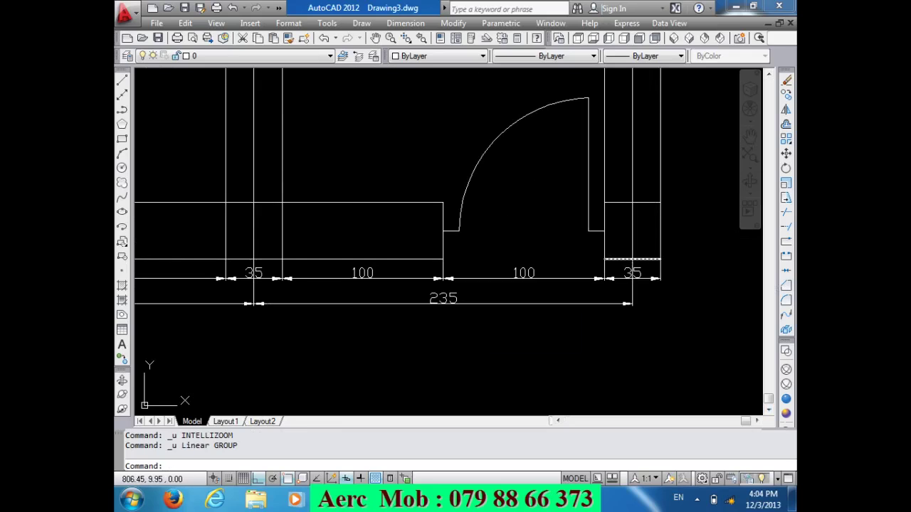
Step: Create a vertical linear dimension by the right wall, giving a 27.82 dimension
click(388, 26)
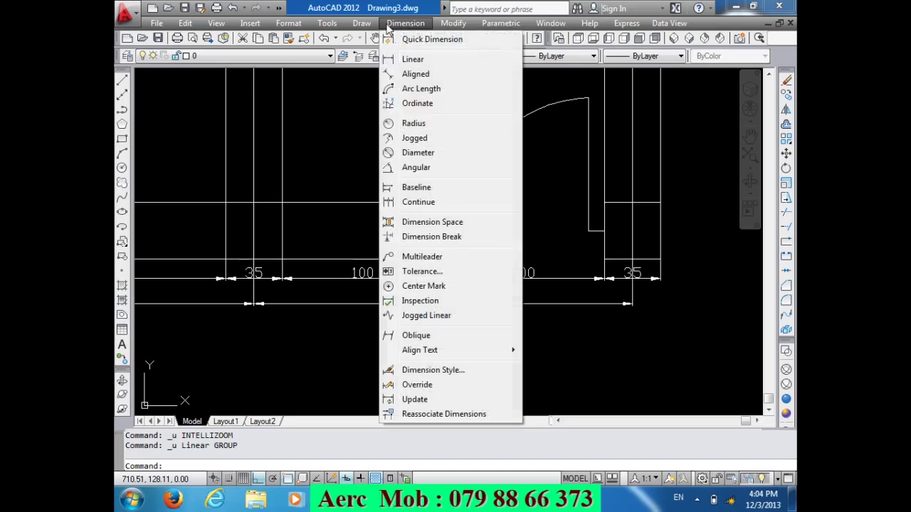
click(399, 59)
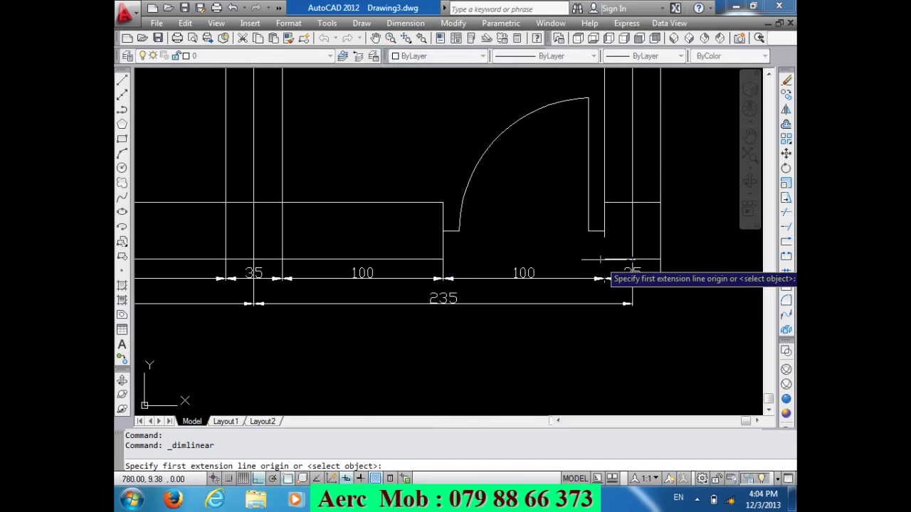
click(632, 260)
click(632, 304)
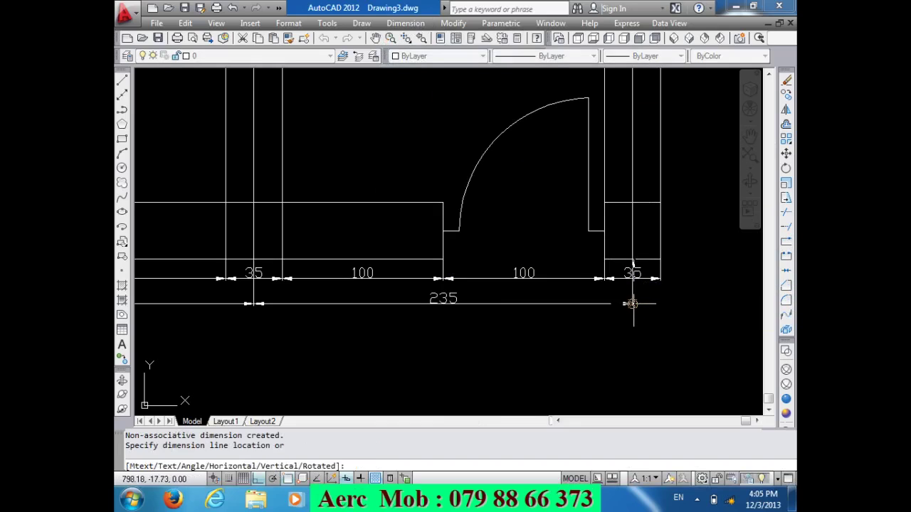
click(696, 299)
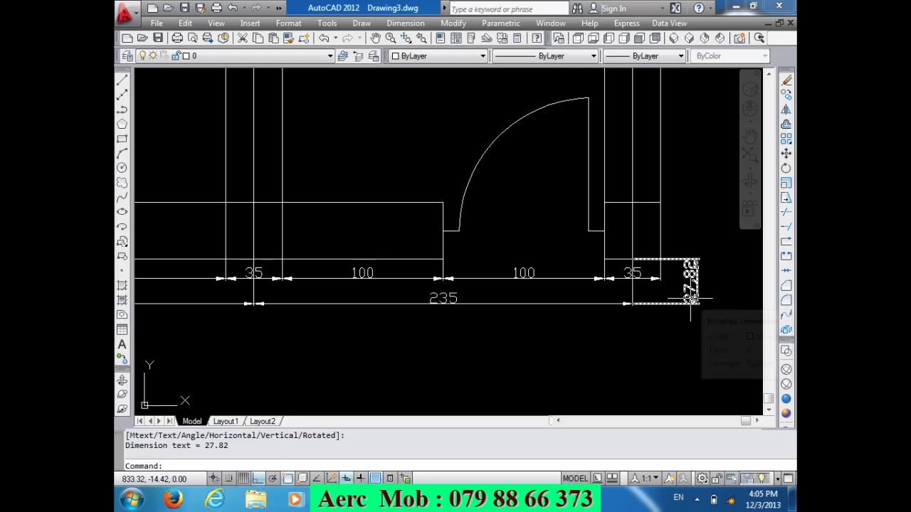
Step: Window-select the stray 27.82 dimension and delete it
click(712, 315)
click(683, 294)
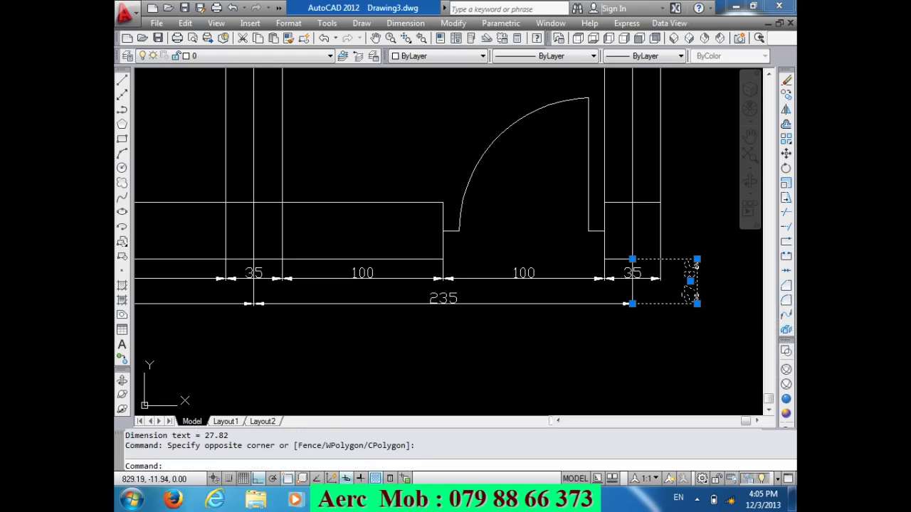
key(Delete)
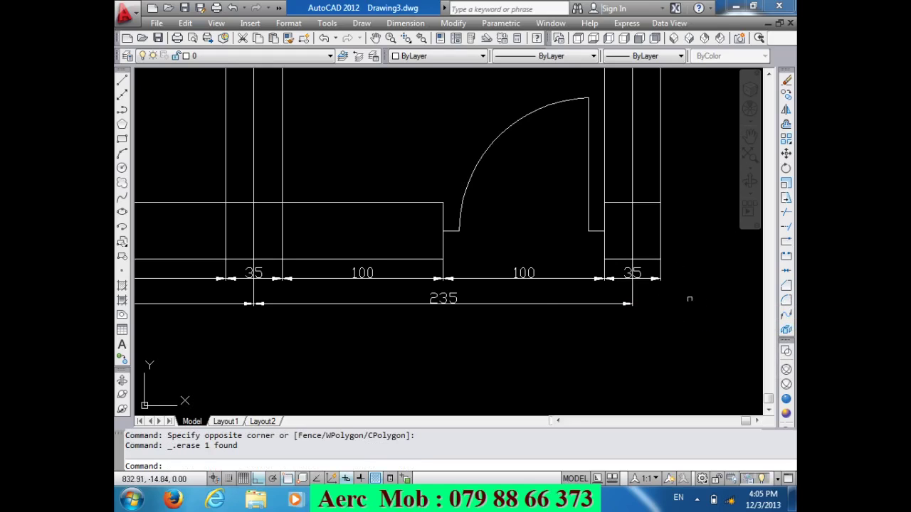
scroll(711, 305, down, 4)
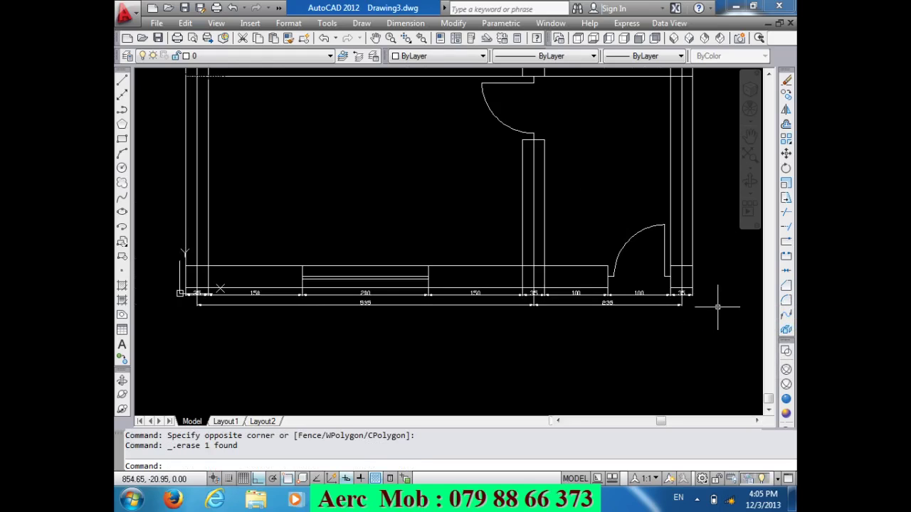
click(404, 24)
click(404, 60)
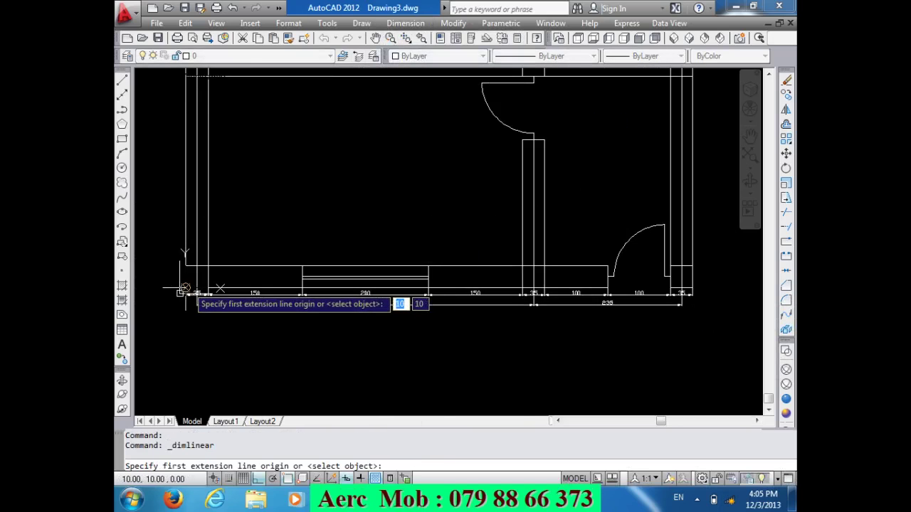
click(199, 293)
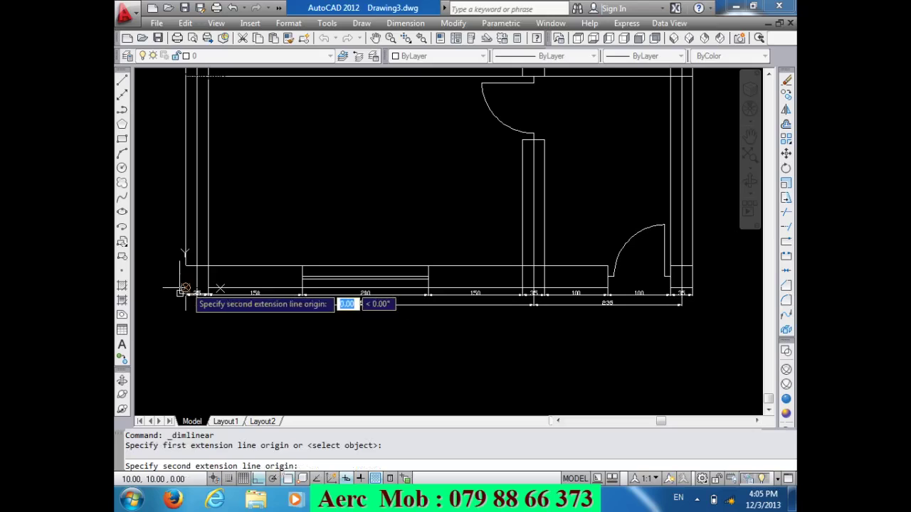
click(693, 287)
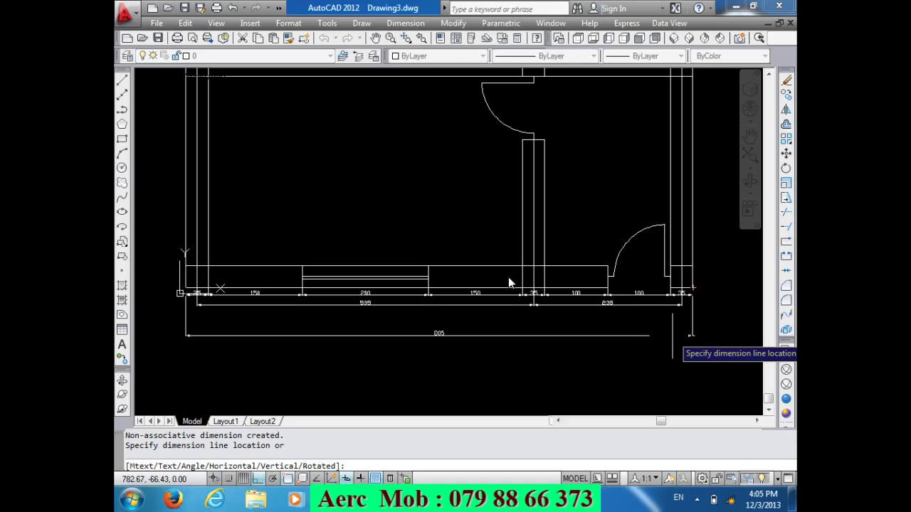
key(Escape)
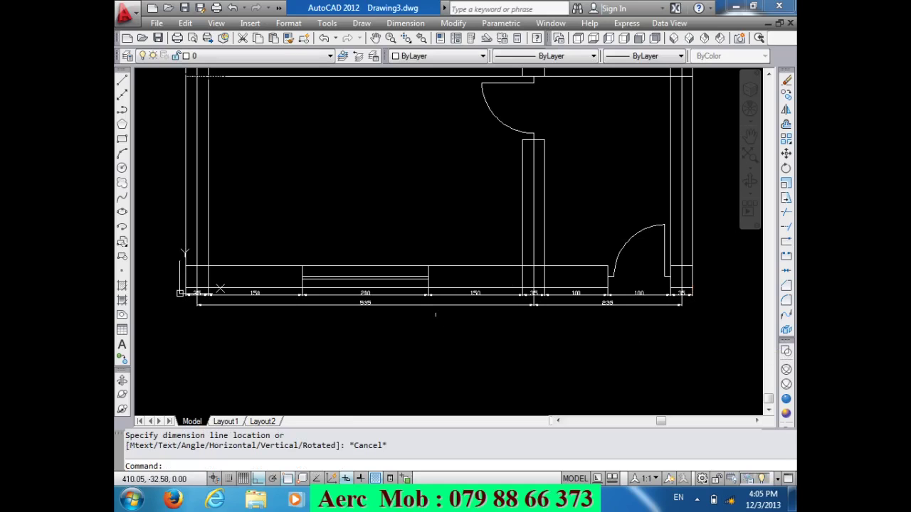
click(405, 23)
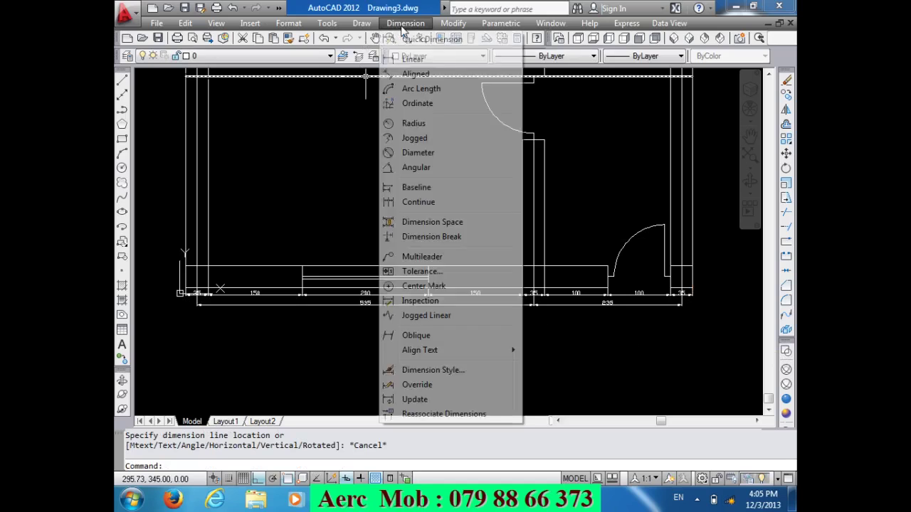
click(409, 59)
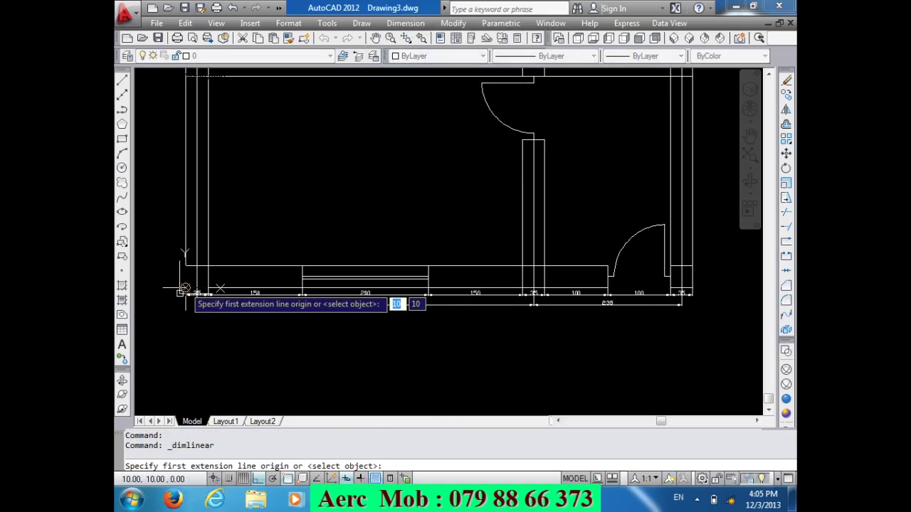
click(181, 293)
click(682, 294)
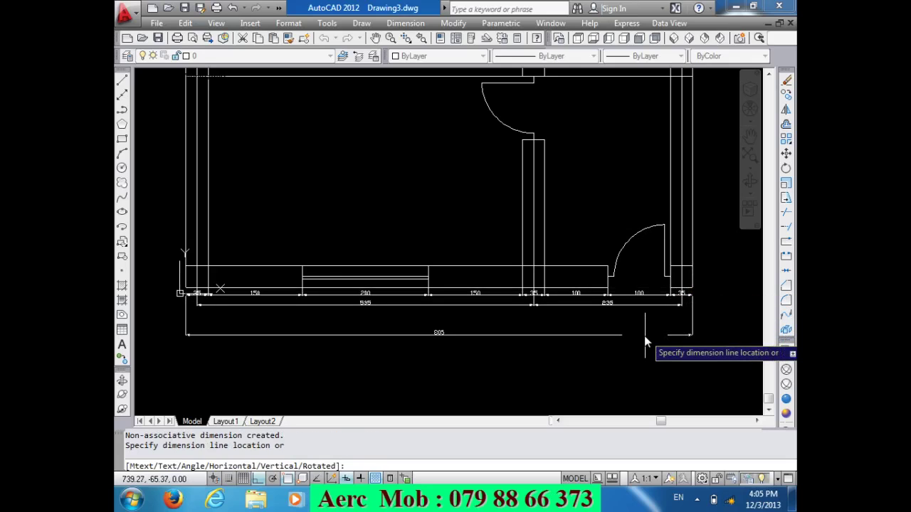
text(38)
key(Return)
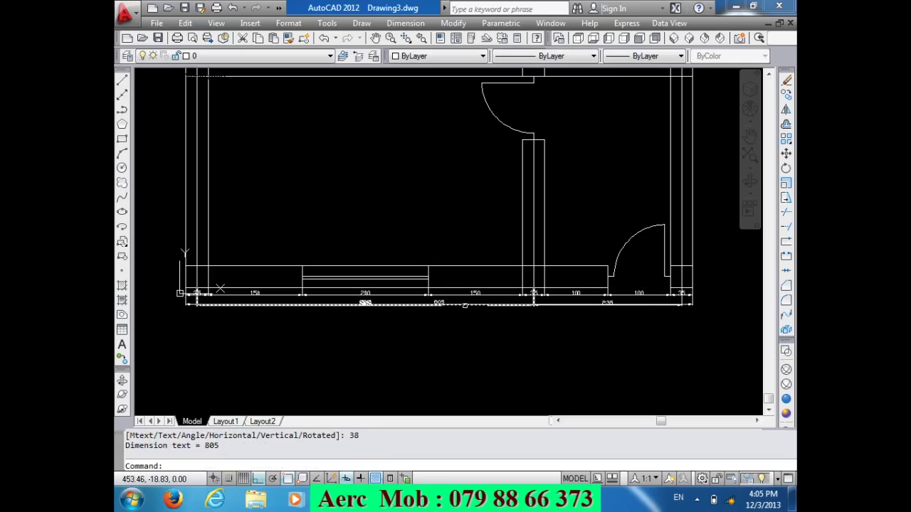
scroll(385, 304, up, 2)
scroll(384, 304, up, 1)
scroll(417, 286, down, 1)
scroll(417, 287, down, 2)
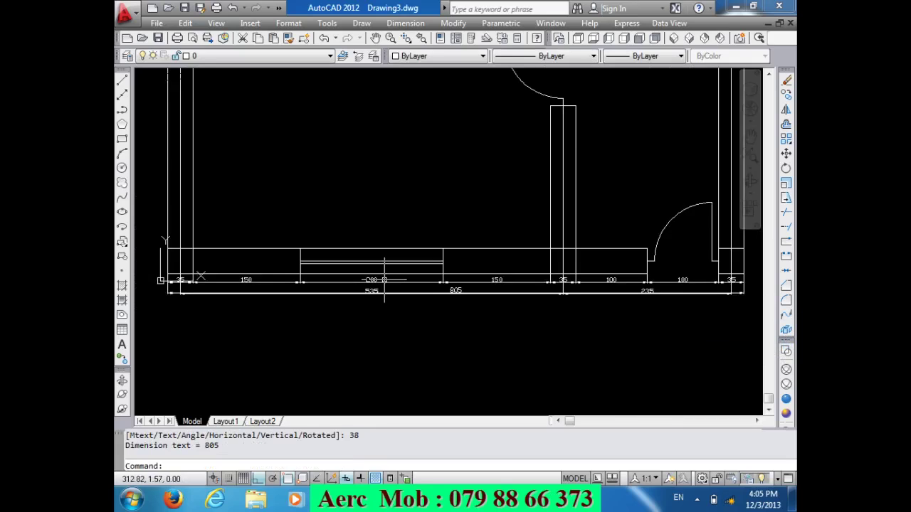
scroll(534, 297, down, 1)
scroll(533, 297, up, 3)
scroll(594, 283, up, 2)
scroll(590, 295, up, 1)
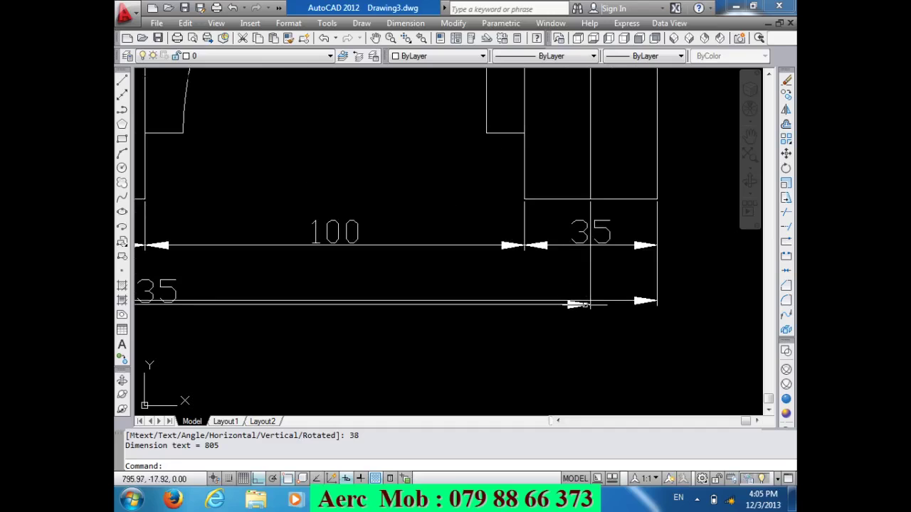
scroll(604, 295, down, 2)
scroll(624, 294, down, 1)
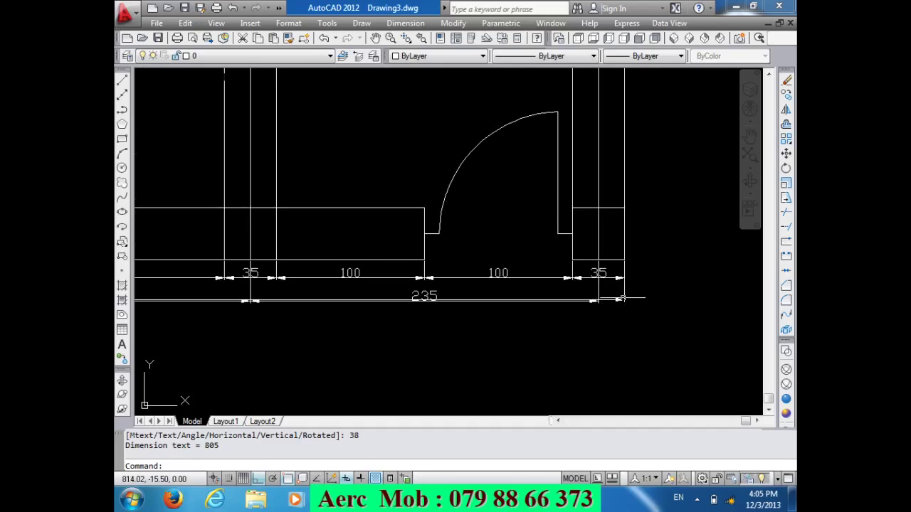
scroll(632, 297, down, 1)
scroll(632, 297, down, 1)
scroll(334, 297, up, 3)
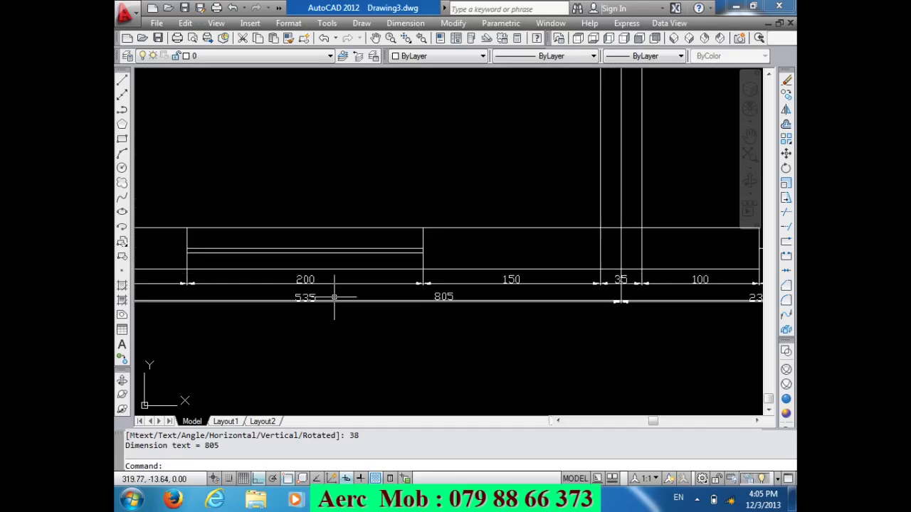
click(444, 296)
key(Delete)
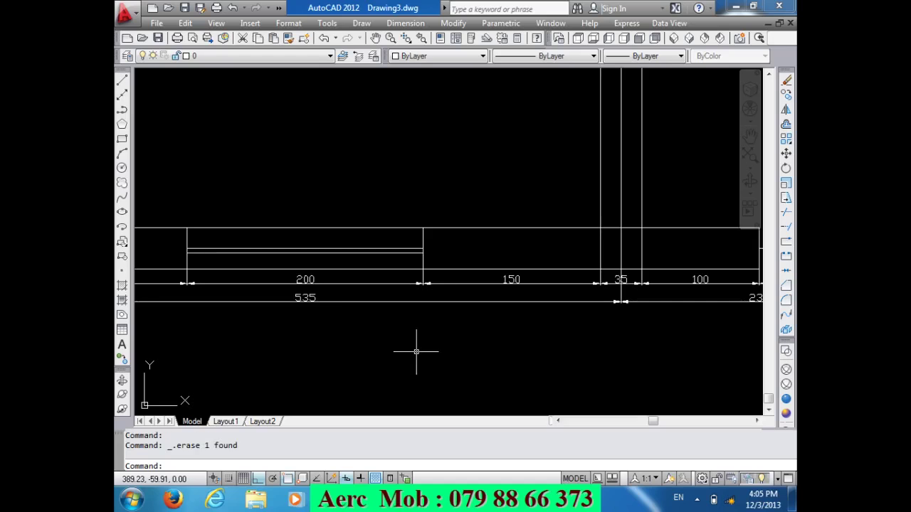
scroll(400, 342, down, 3)
Step: Dimension the full bottom width as 805, placed 40 units below the 535/235 row
click(405, 23)
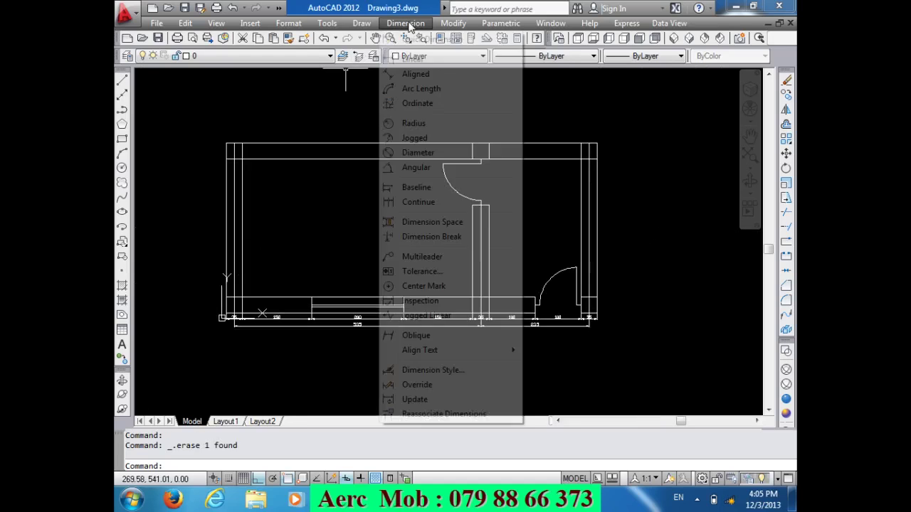
click(425, 60)
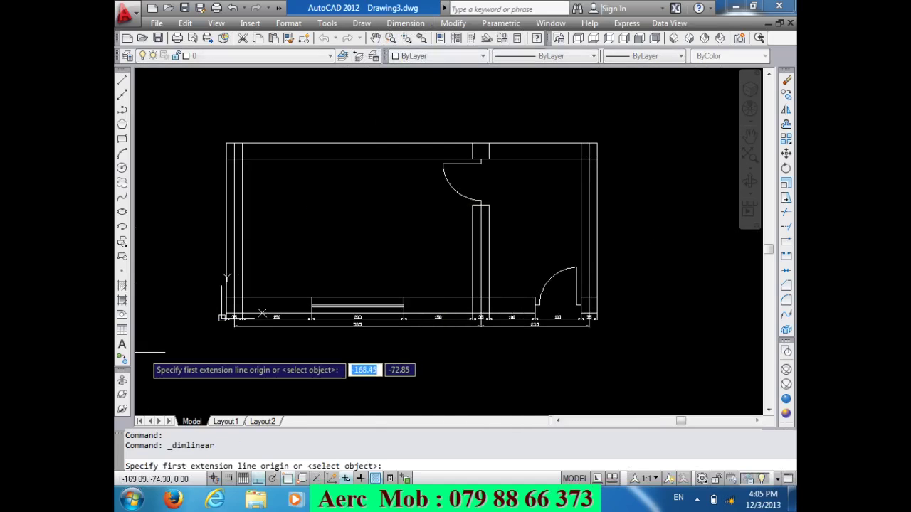
click(222, 317)
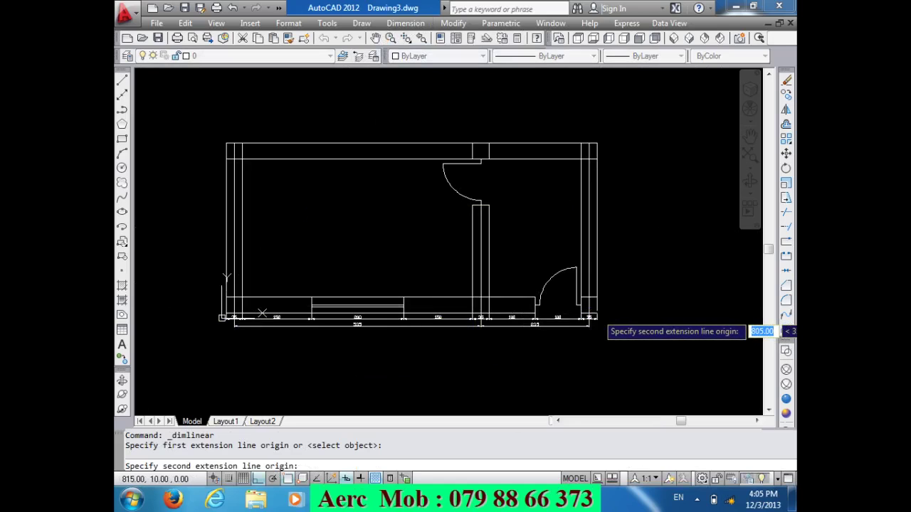
click(596, 314)
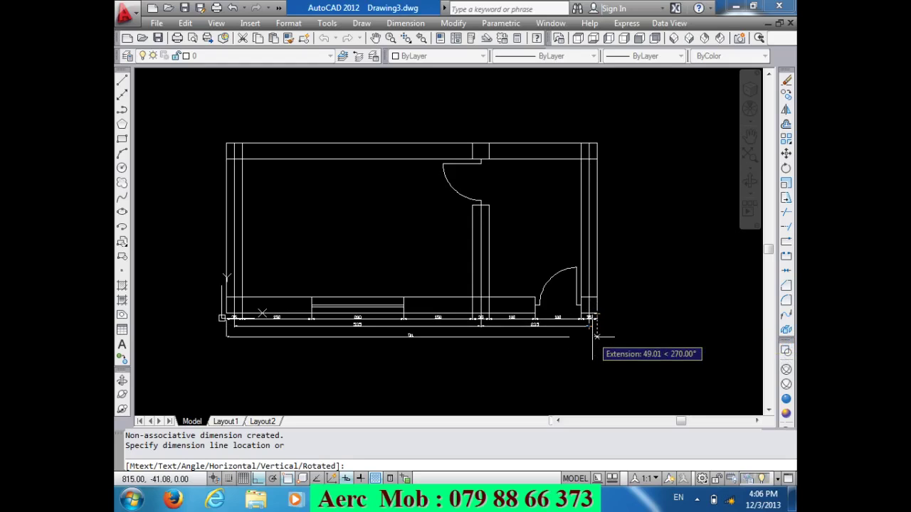
text(40)
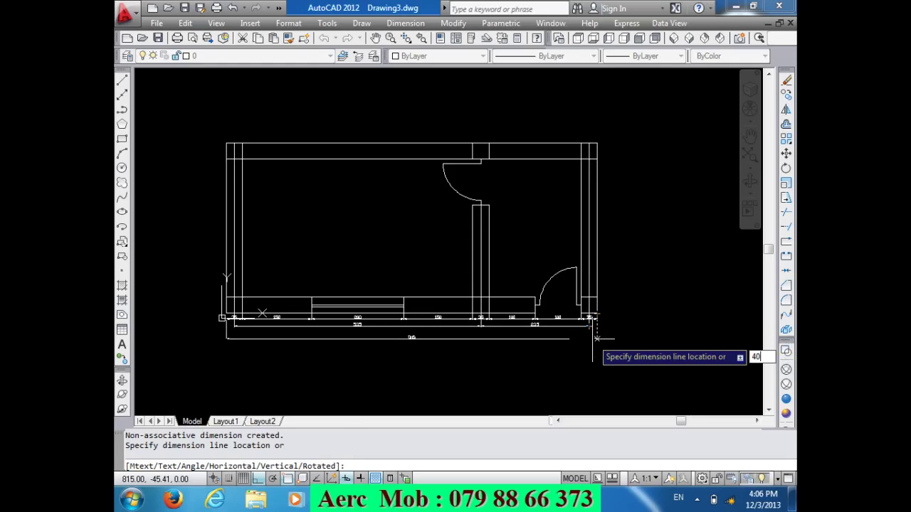
key(Return)
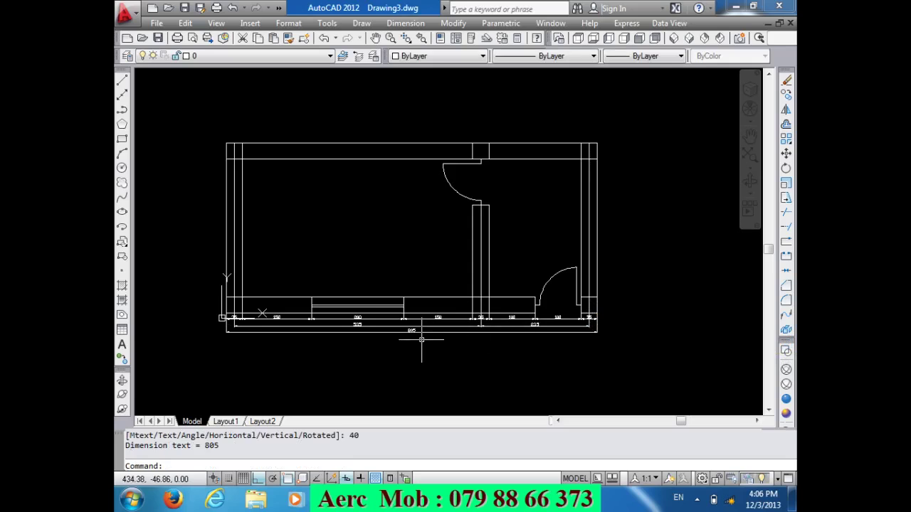
scroll(422, 340, up, 5)
scroll(418, 281, down, 4)
scroll(403, 299, up, 4)
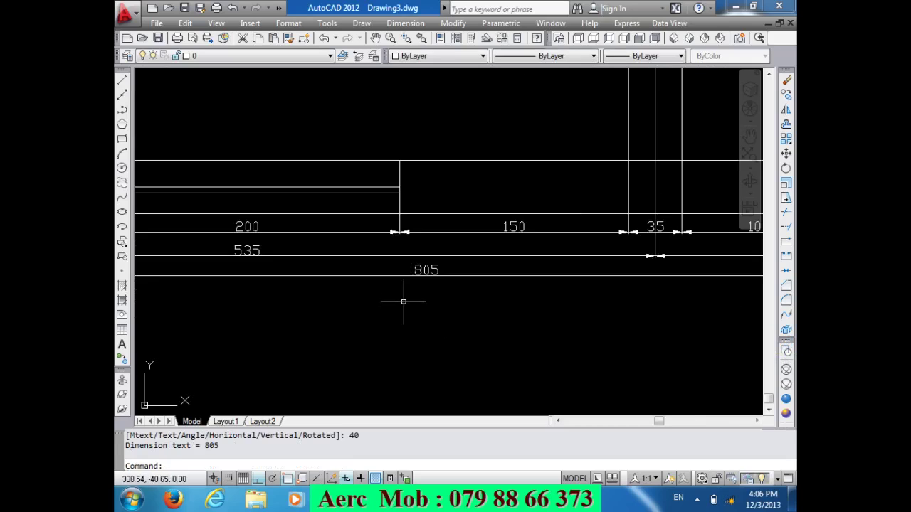
scroll(439, 330, down, 3)
scroll(371, 286, down, 2)
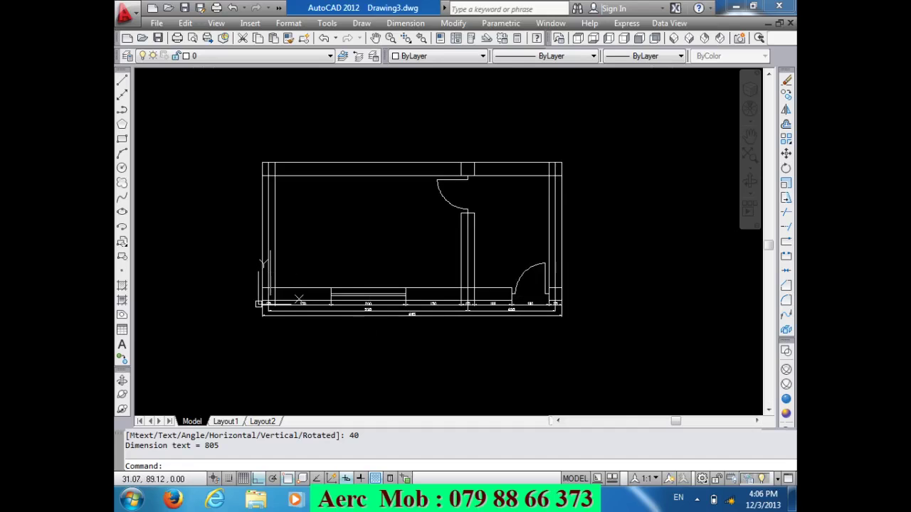
scroll(270, 266, up, 2)
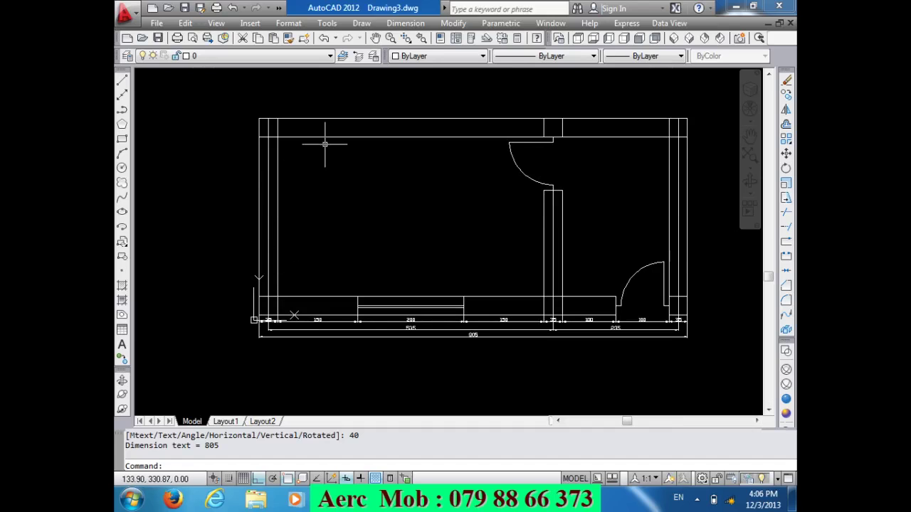
click(405, 22)
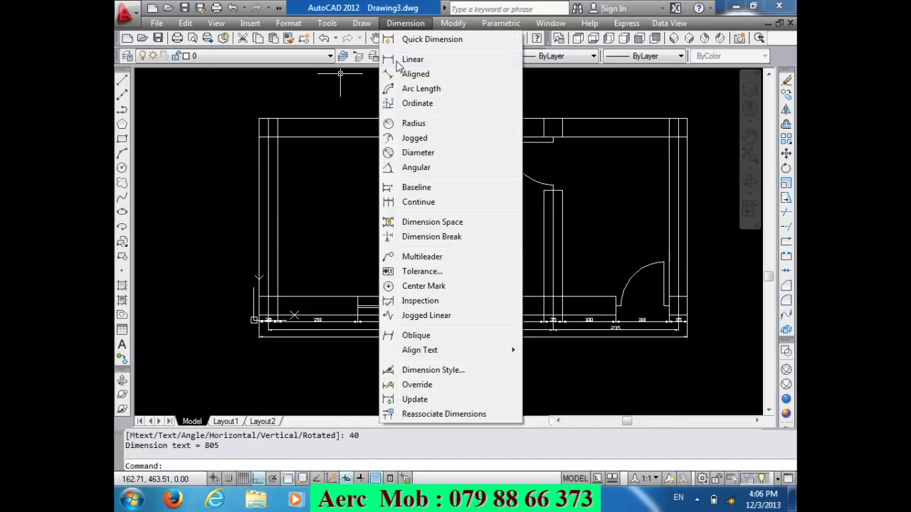
Step: Dimension the top wall thickness as a vertical 35 on the plan's left side
click(407, 60)
click(260, 118)
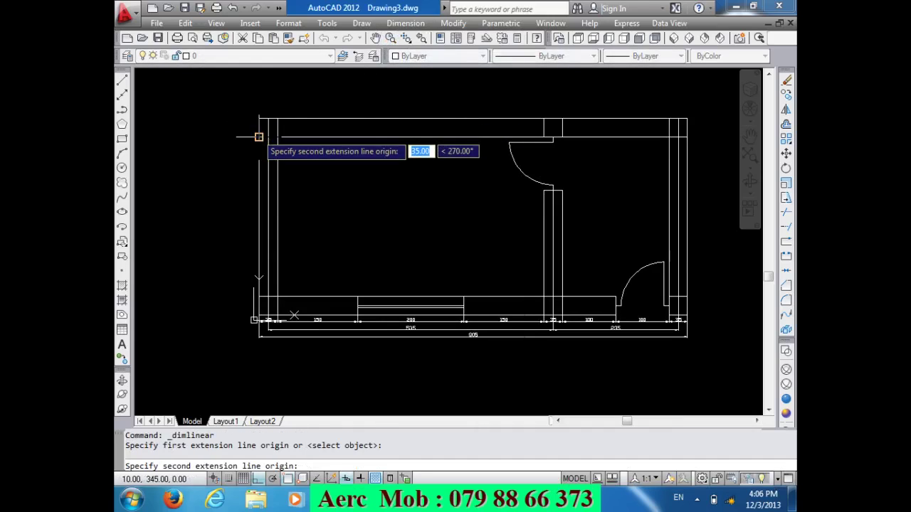
click(259, 136)
click(242, 146)
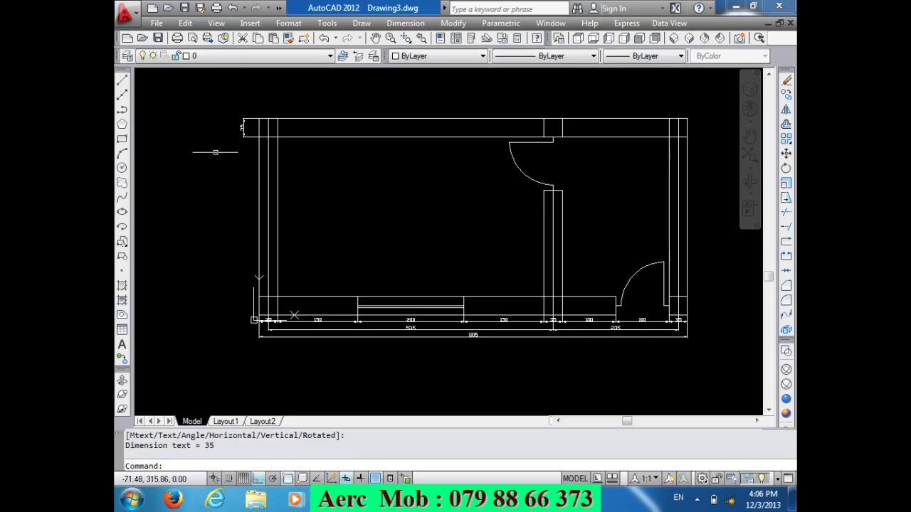
Step: Continue the left-side chain with 300 and 35, undoing a wrong 35.63 pick
click(405, 23)
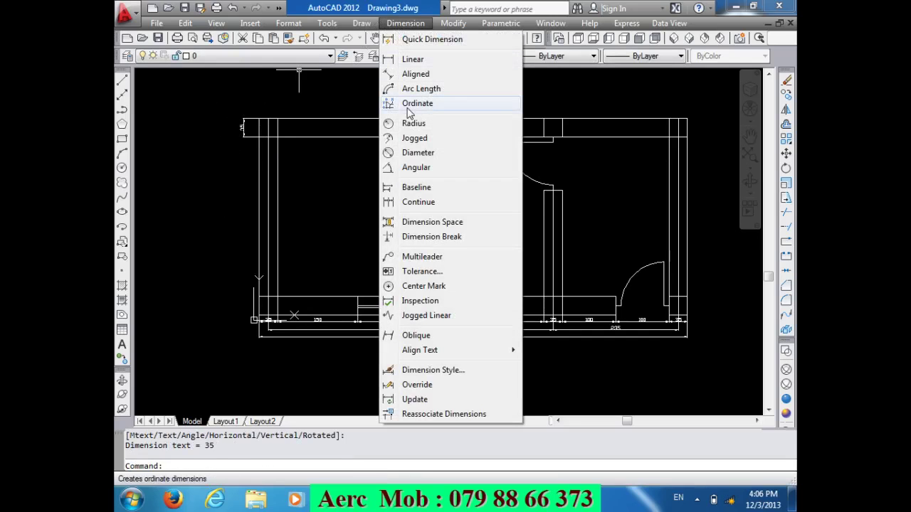
click(418, 202)
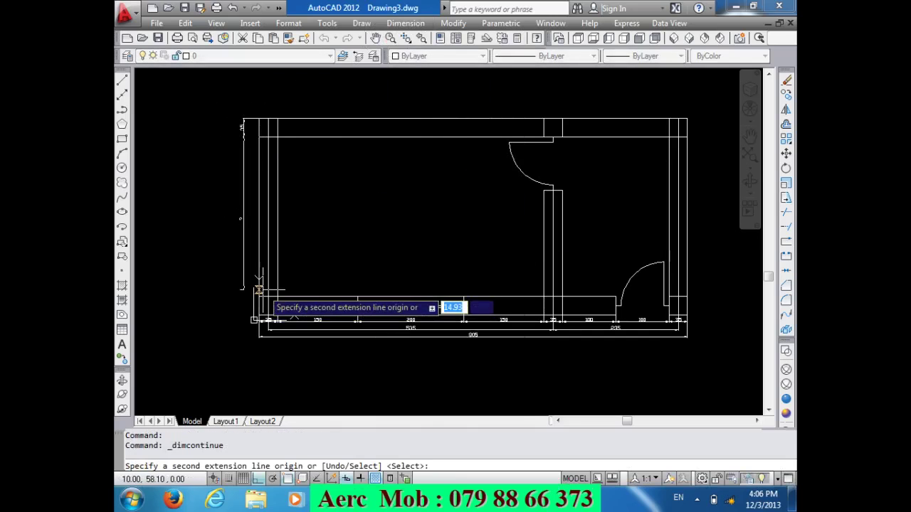
click(258, 296)
click(254, 320)
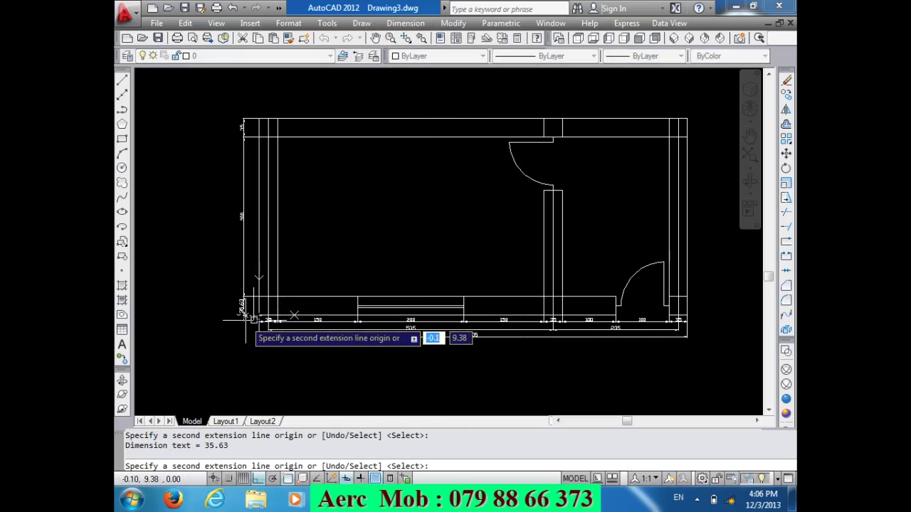
scroll(242, 331, up, 3)
scroll(242, 320, up, 2)
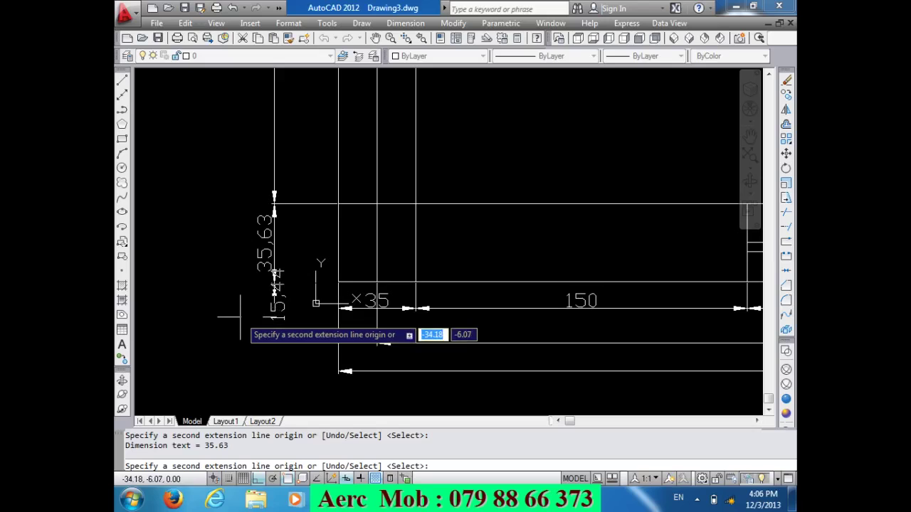
key(ctrl+z)
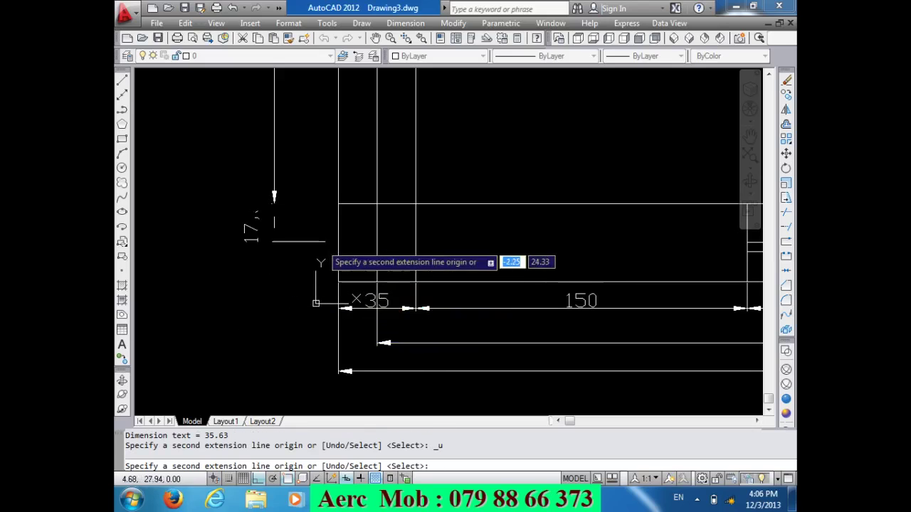
click(338, 282)
key(Return)
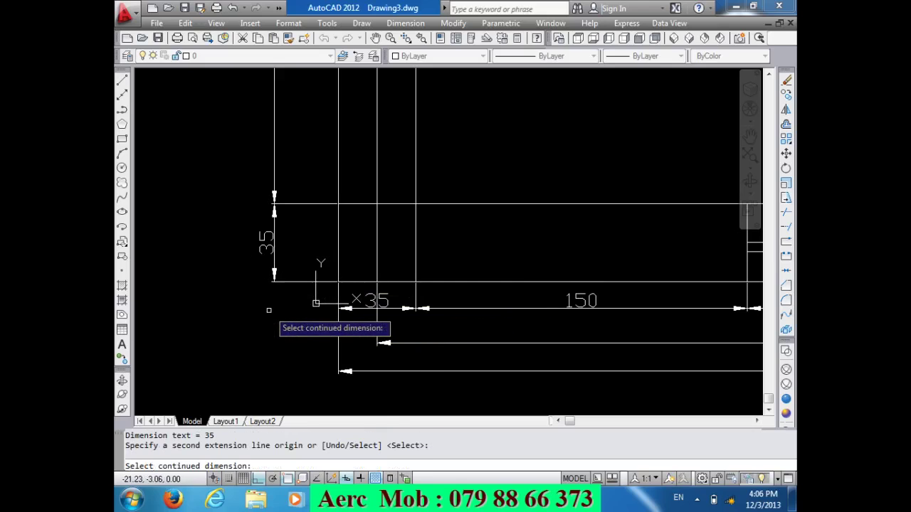
scroll(269, 310, down, 3)
scroll(274, 309, down, 5)
key(Return)
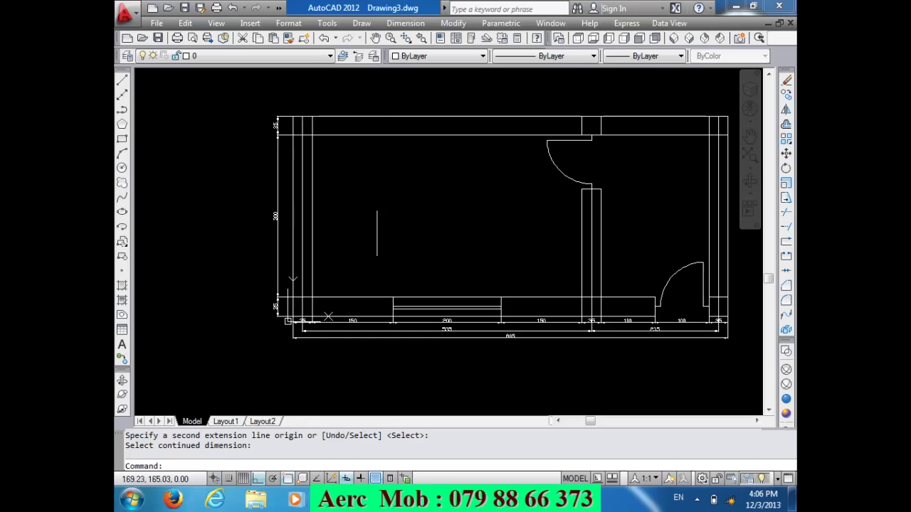
text(o)
Step: Offset the top and bottom wall lines inward by 17.5
key(Return)
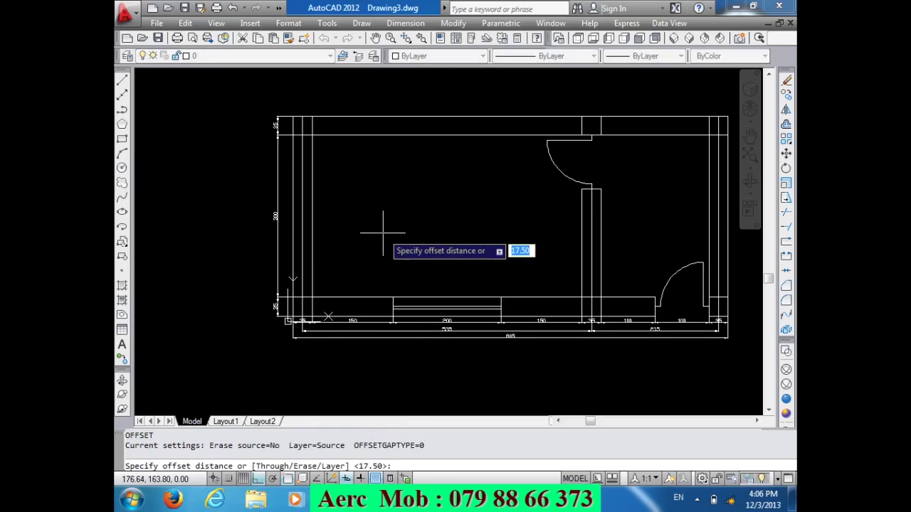
key(Return)
click(363, 116)
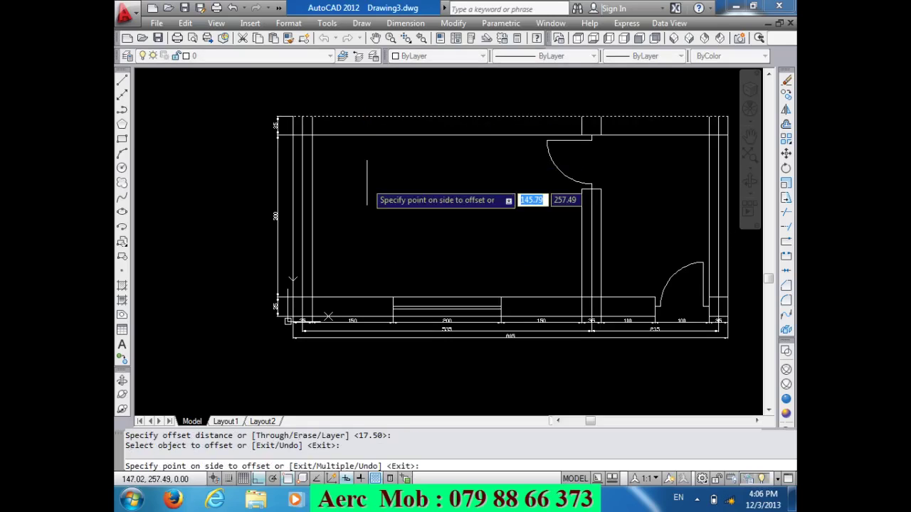
click(373, 206)
click(360, 298)
click(360, 305)
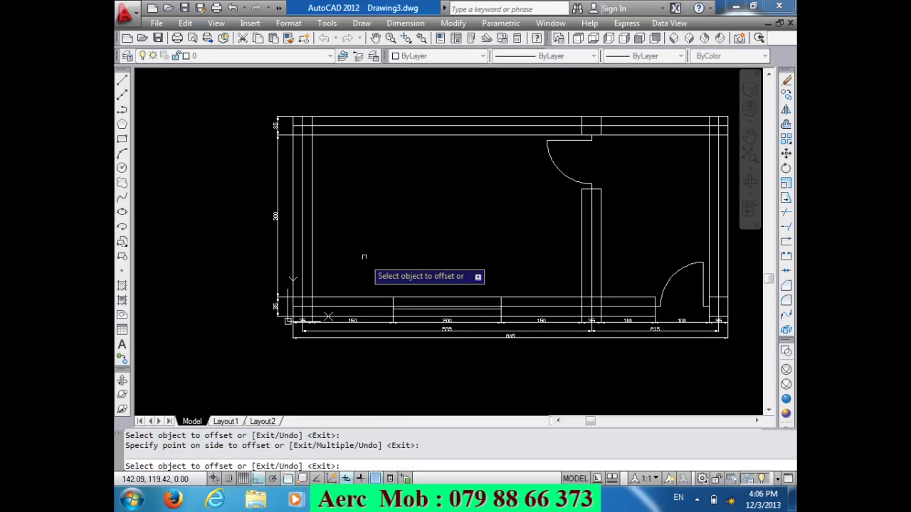
key(Return)
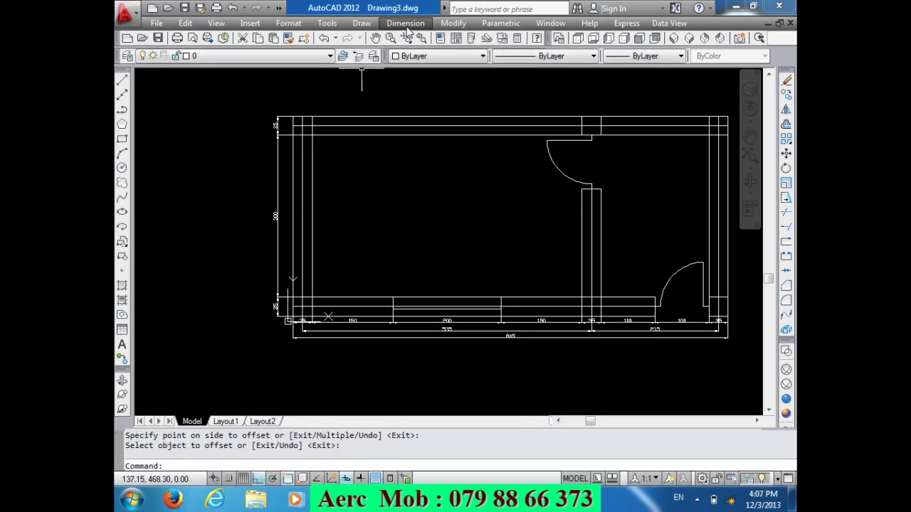
Step: Add a vertical 335 dimension on the left side, placed left of the 300
click(405, 23)
click(416, 77)
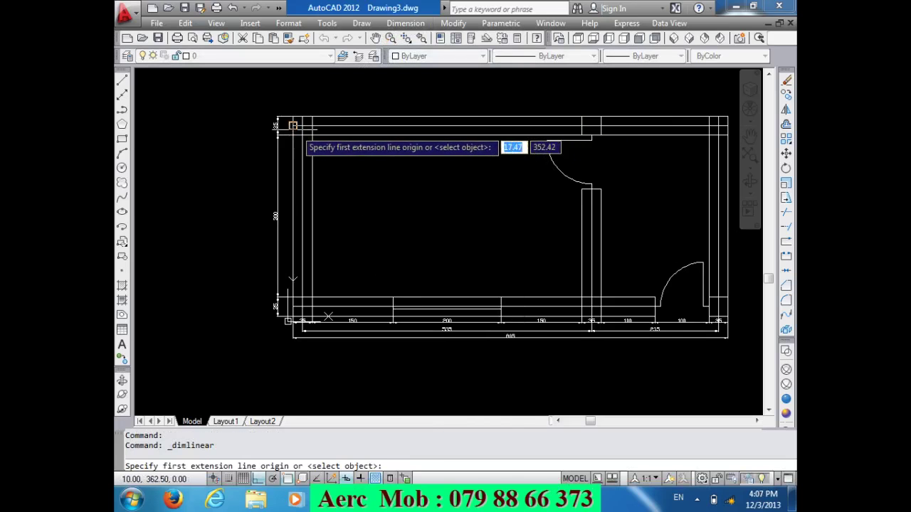
click(293, 131)
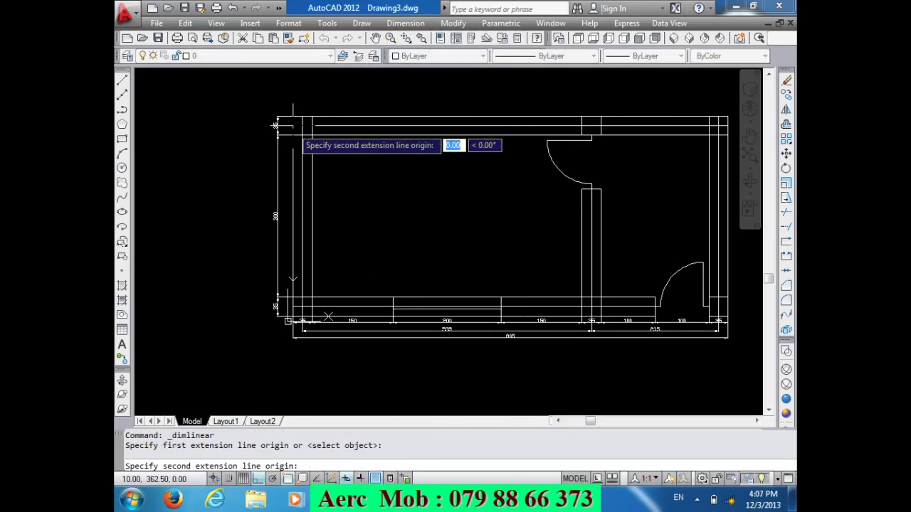
click(294, 307)
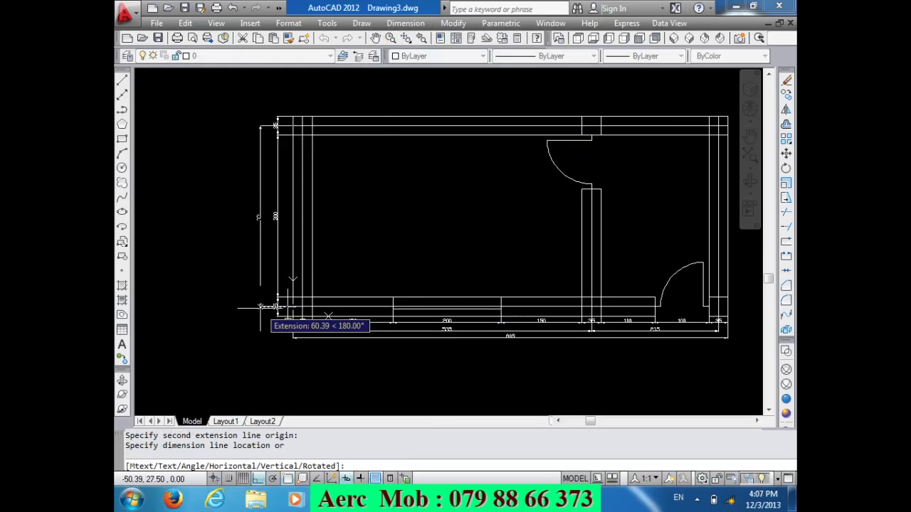
scroll(259, 297, up, 5)
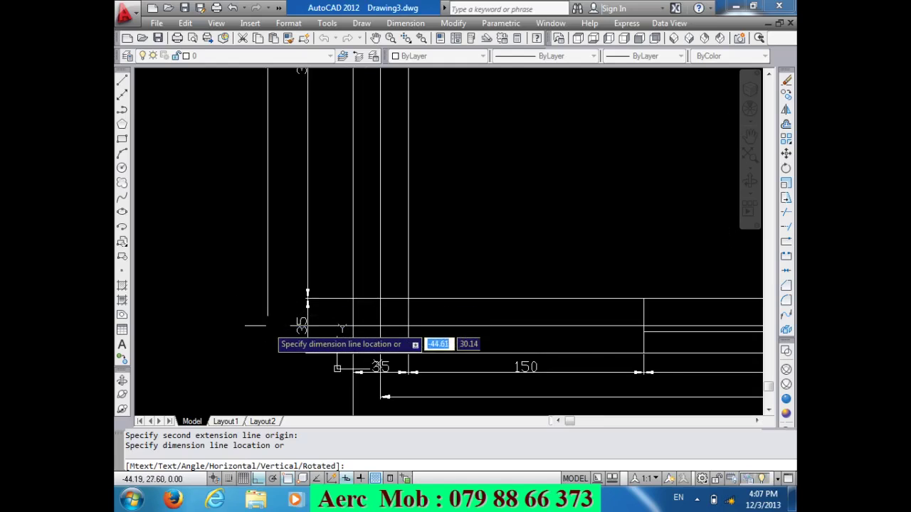
scroll(278, 329, down, 2)
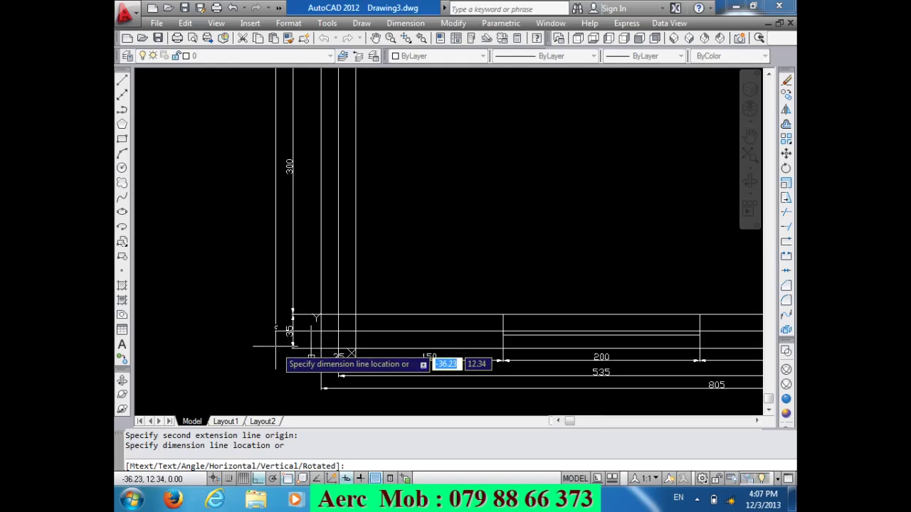
click(272, 329)
scroll(285, 150, up, 2)
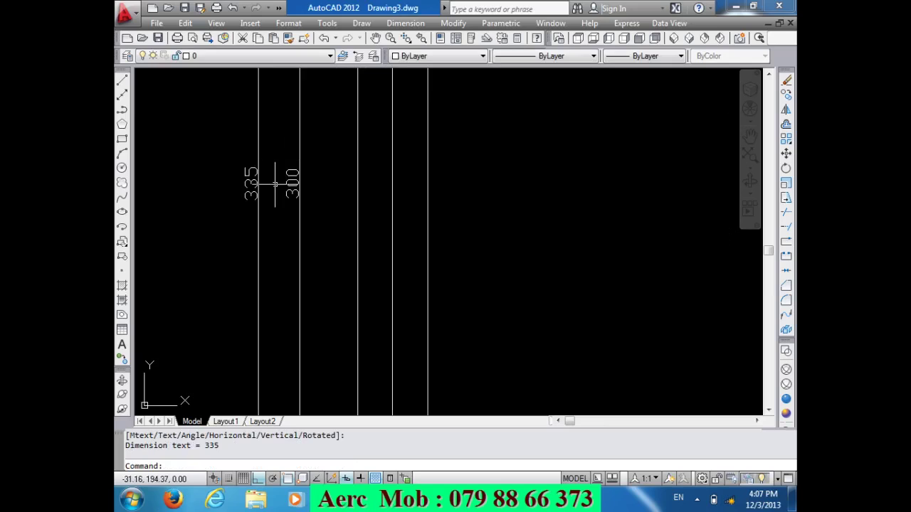
scroll(299, 249, down, 2)
scroll(326, 282, down, 2)
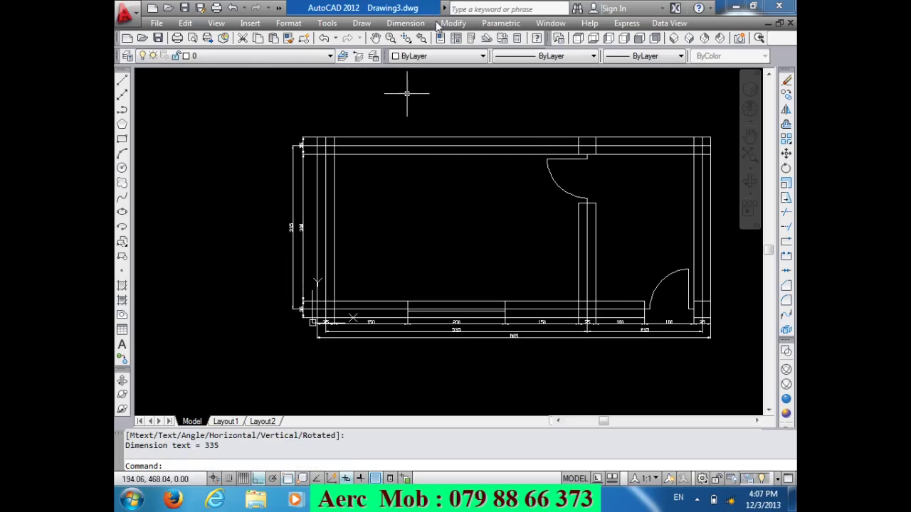
Step: Try a 370 vertical dimension further left, then undo it
click(414, 25)
click(417, 62)
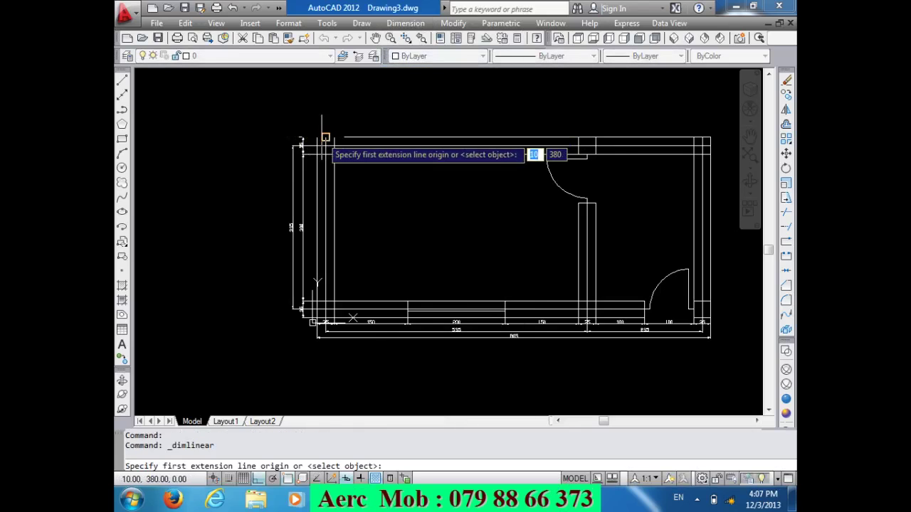
click(321, 140)
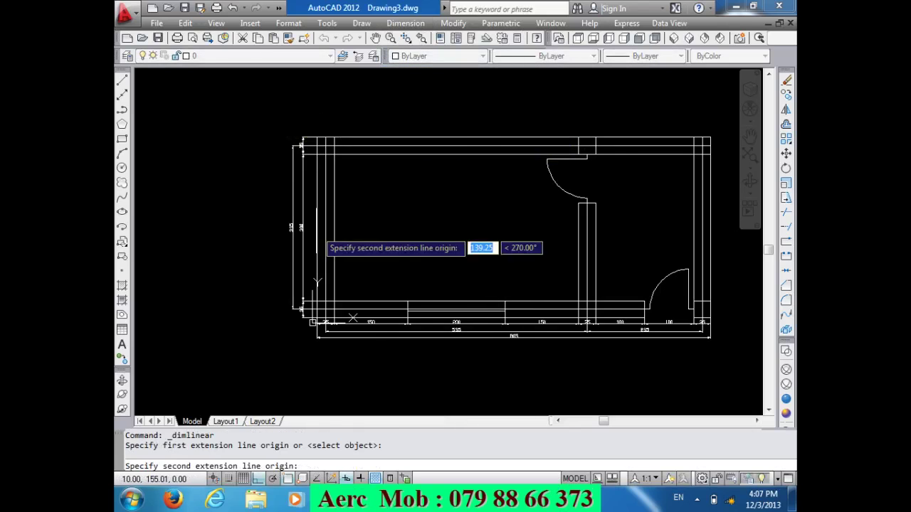
click(314, 317)
scroll(300, 316, up, 2)
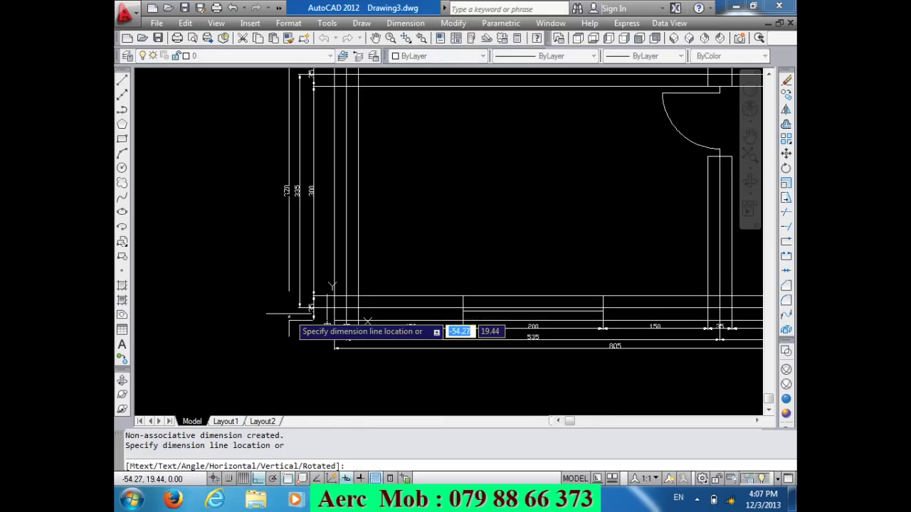
click(291, 314)
scroll(301, 193, up, 5)
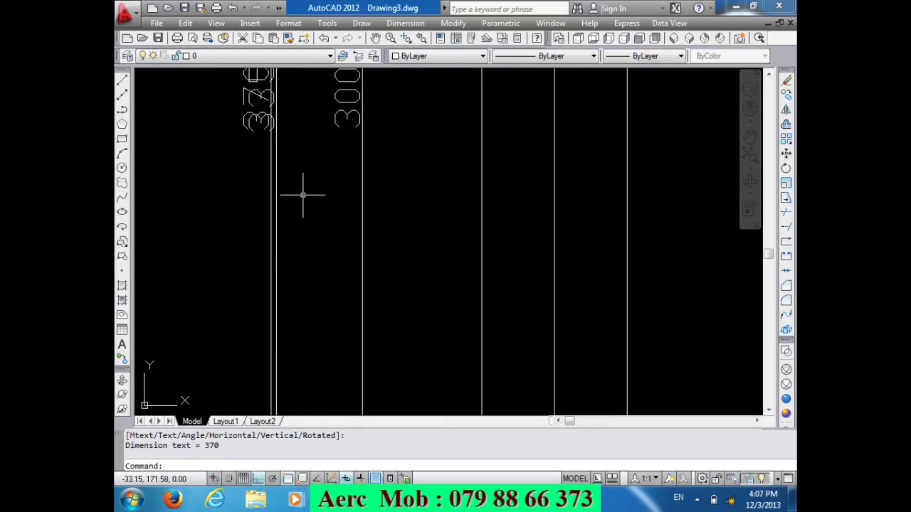
key(ctrl+z)
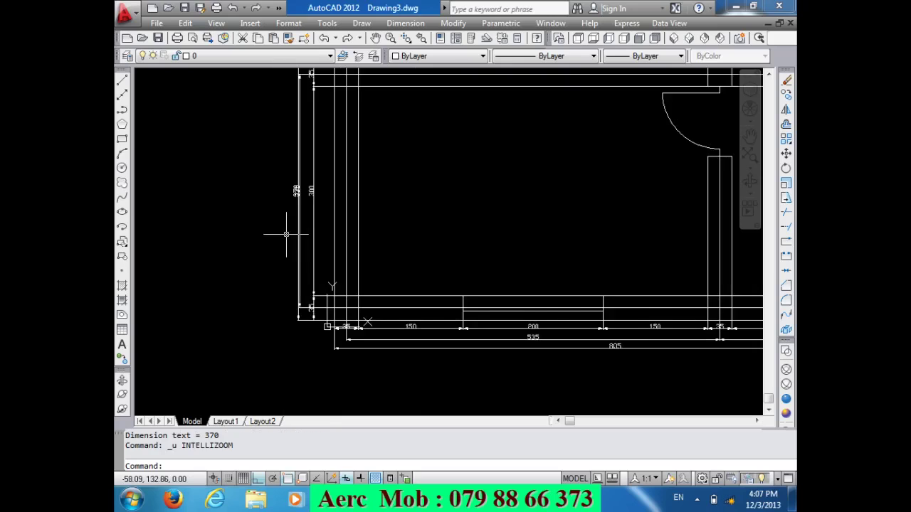
key(ctrl+z)
key(ctrl+z)
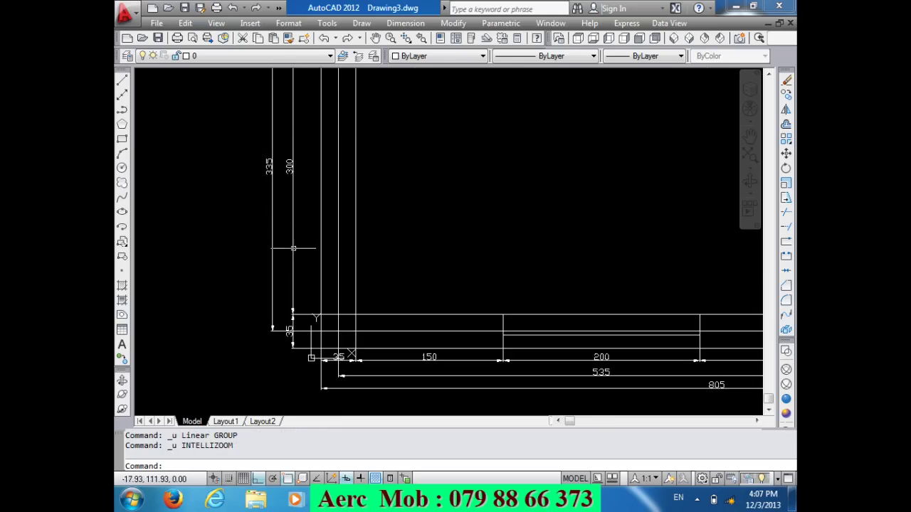
Step: Add an overall vertical 370 dimension between the outer top and bottom corners, outside the 335
scroll(354, 273, down, 2)
click(406, 22)
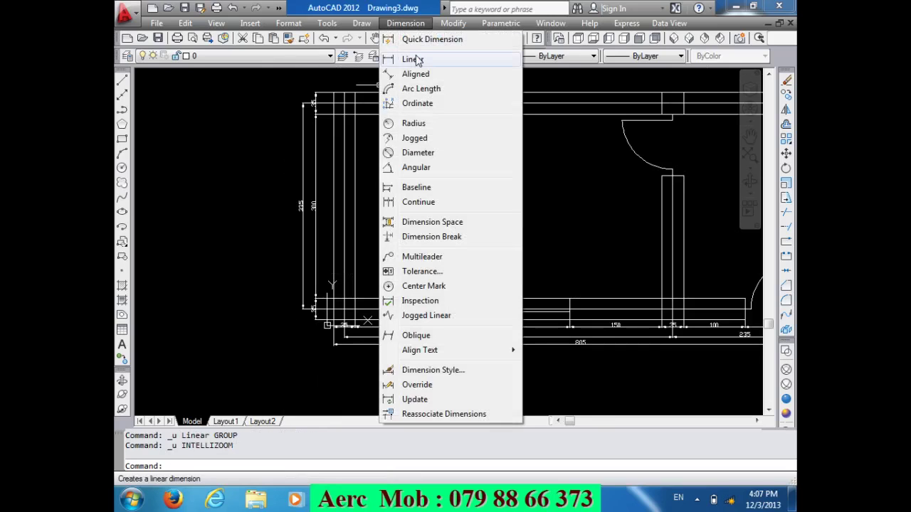
click(418, 60)
click(344, 103)
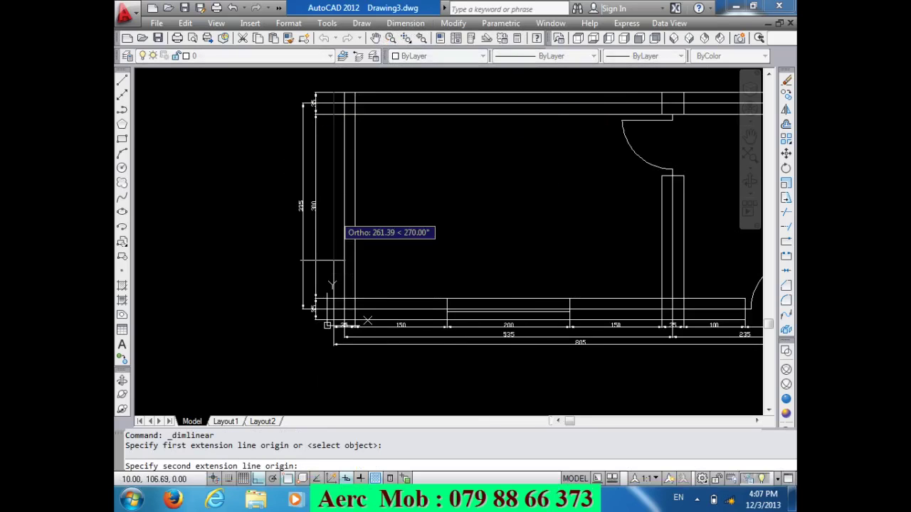
click(326, 316)
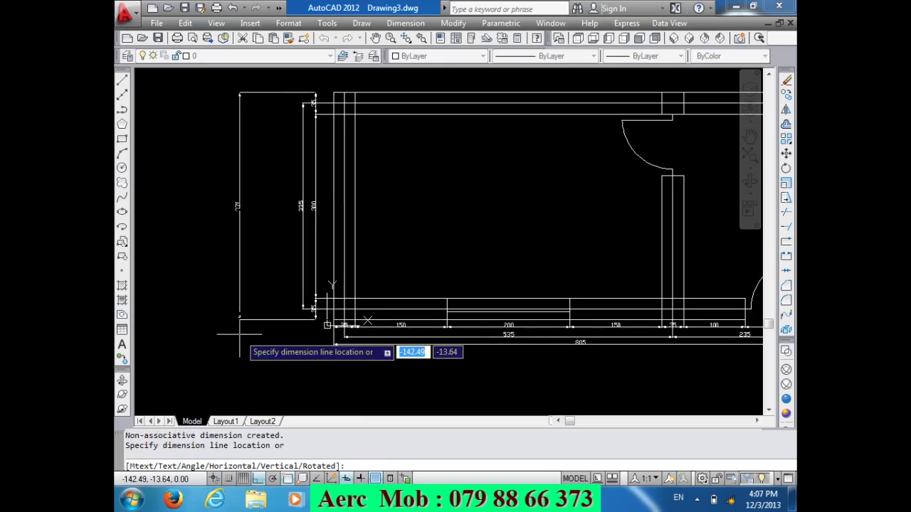
scroll(260, 205, up, 3)
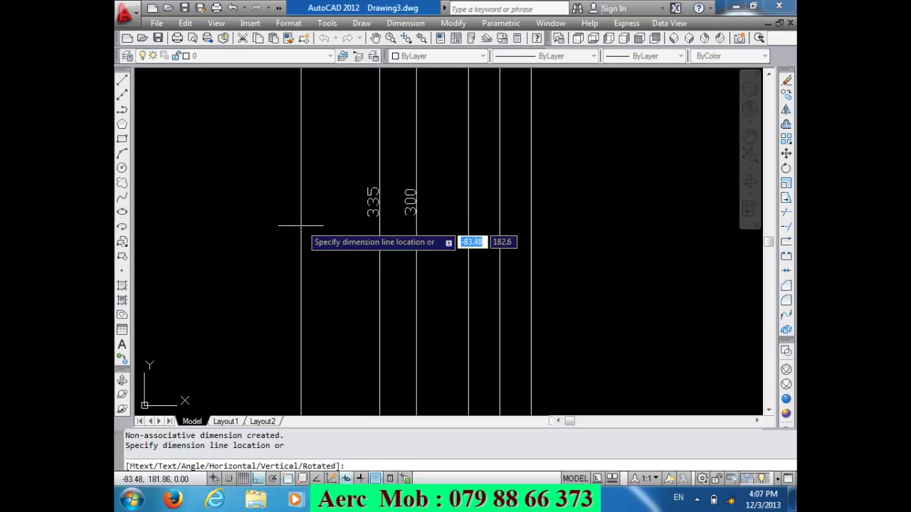
click(344, 236)
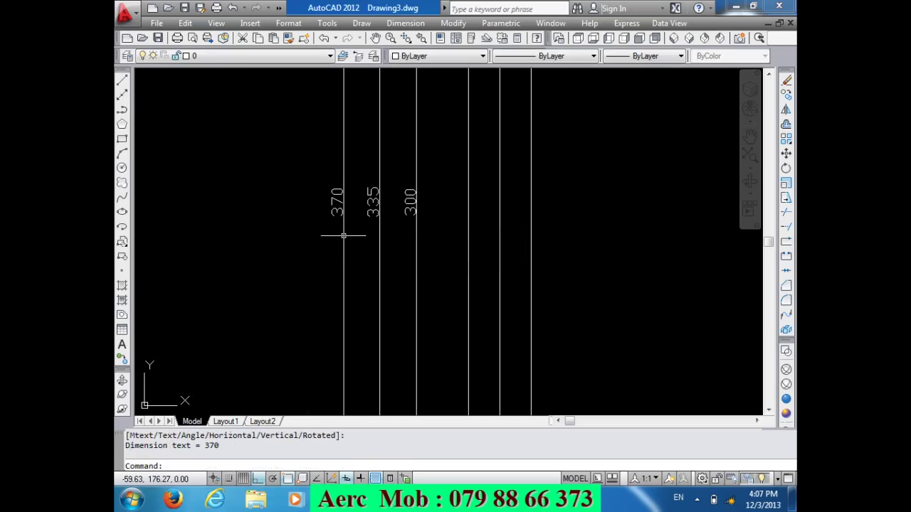
scroll(280, 221, down, 5)
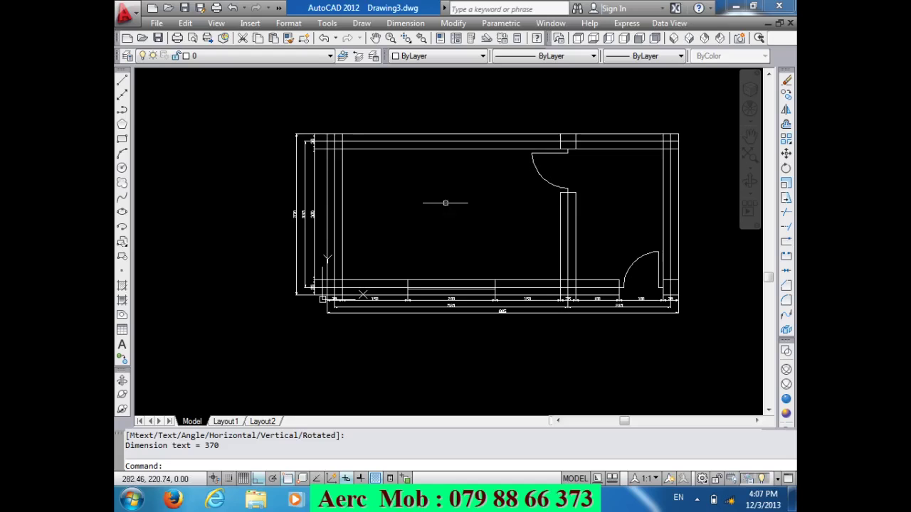
Step: Delete the 17.5 inner offset wall lines
click(409, 143)
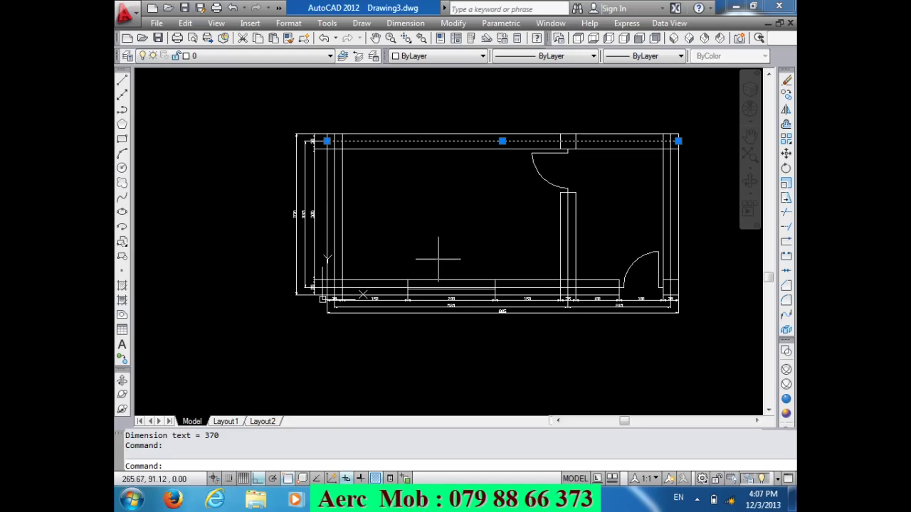
click(408, 287)
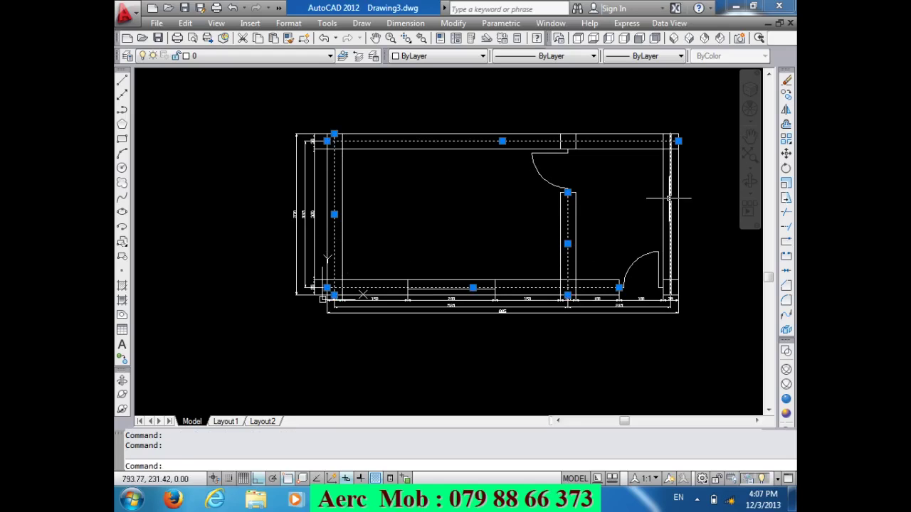
key(Delete)
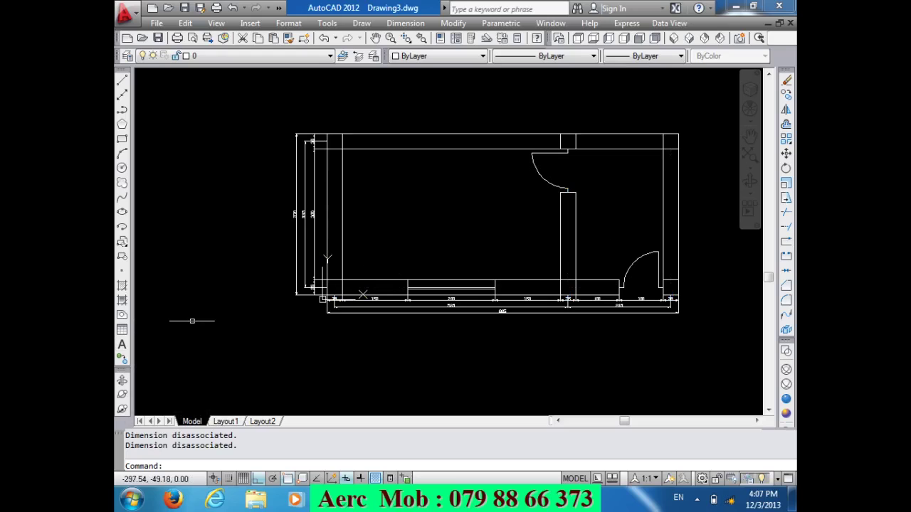
text(T)
Step: Start a multiline text label by dragging a text box left of the plan
key(Return)
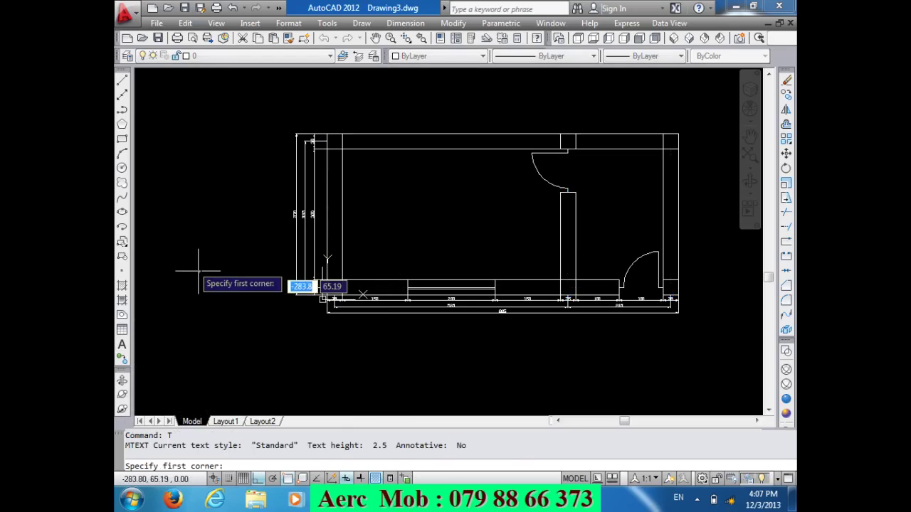
click(192, 261)
click(287, 306)
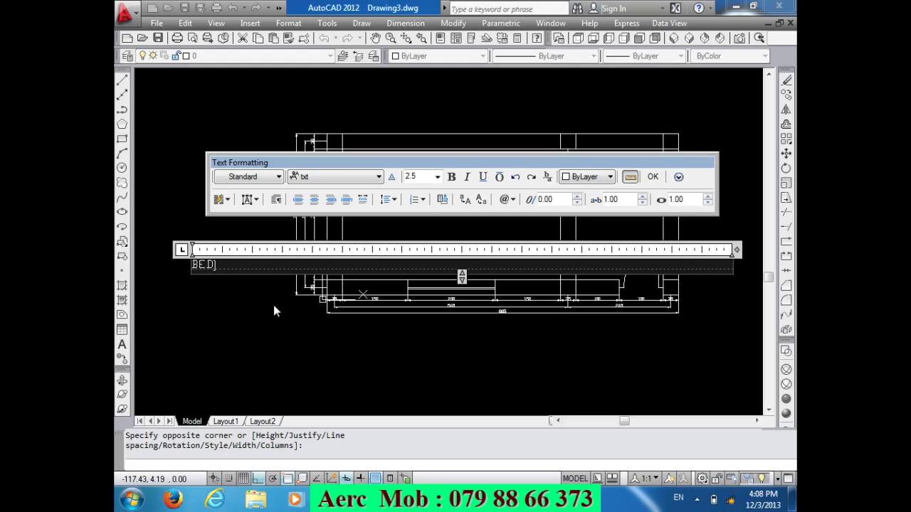
Step: Add a second line 'A = 15M²' under BED, using the Squared symbol, and close the editor
key(Return)
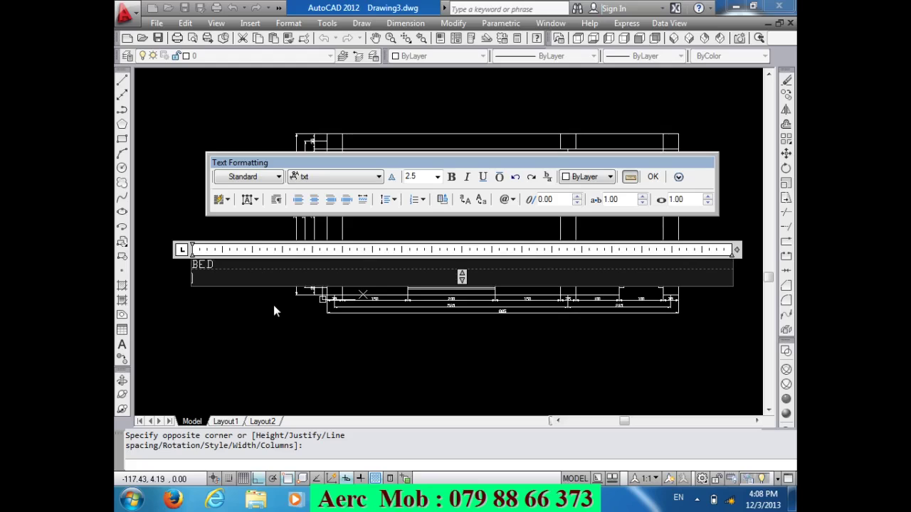
text(o)
text( =) 1)
text(5)
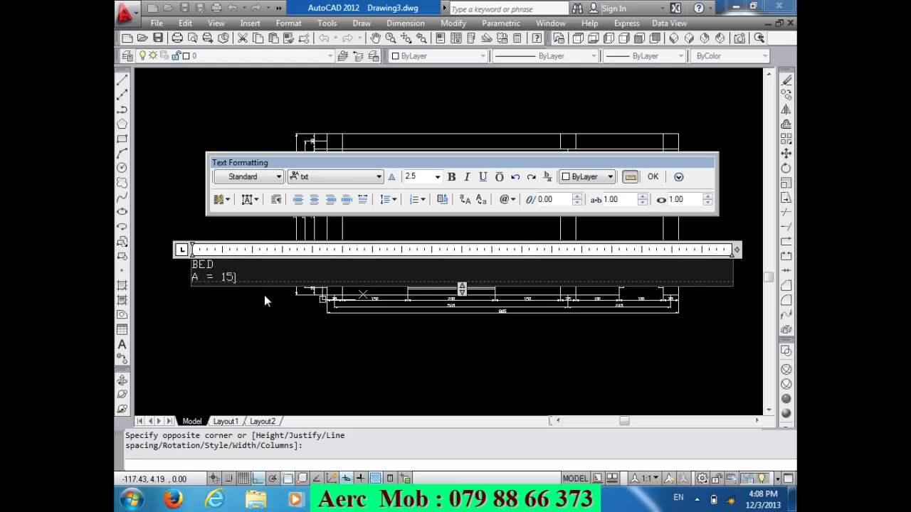
text(M)
click(513, 201)
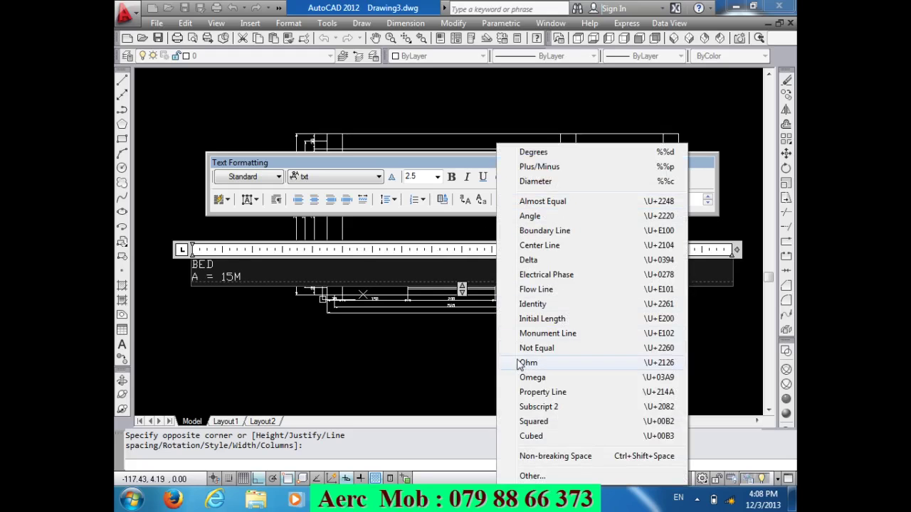
click(533, 421)
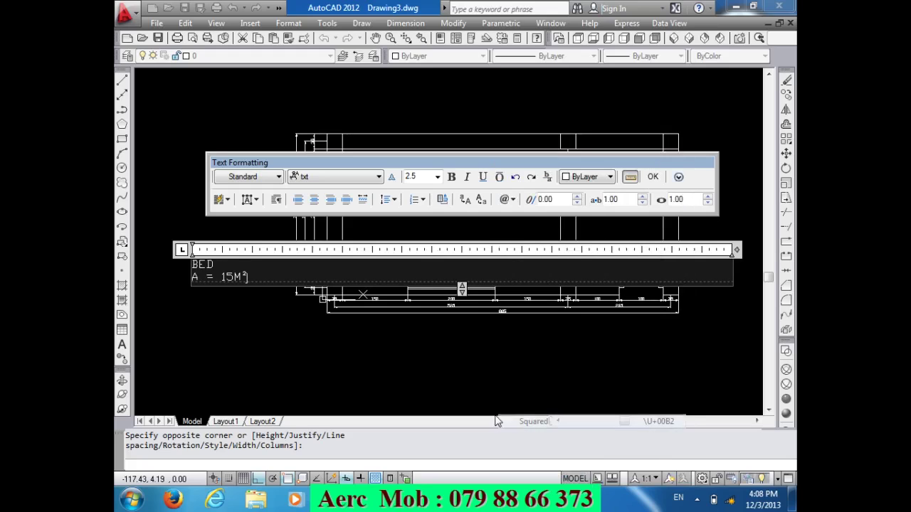
click(264, 329)
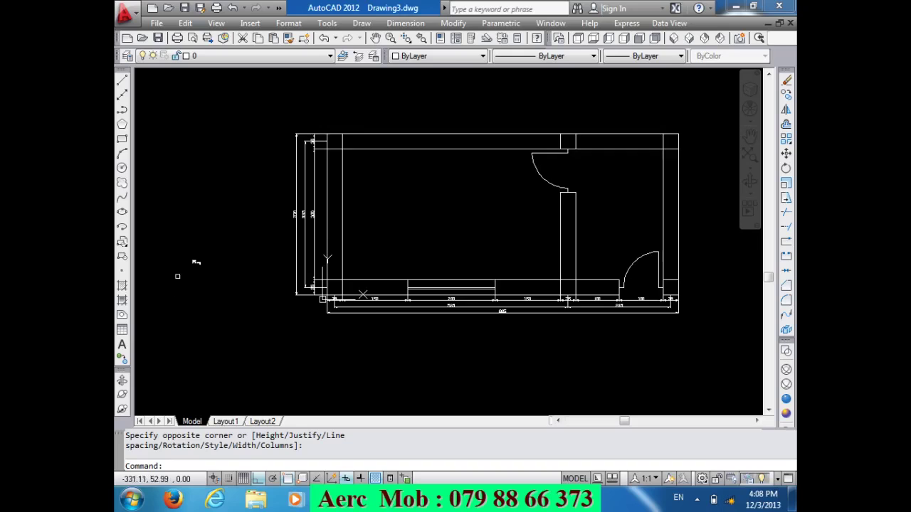
Step: Scale the BED / A = 15M² label left of the plan by a factor of 2
scroll(213, 264, up, 3)
scroll(207, 252, down, 1)
scroll(207, 252, down, 3)
scroll(203, 262, up, 4)
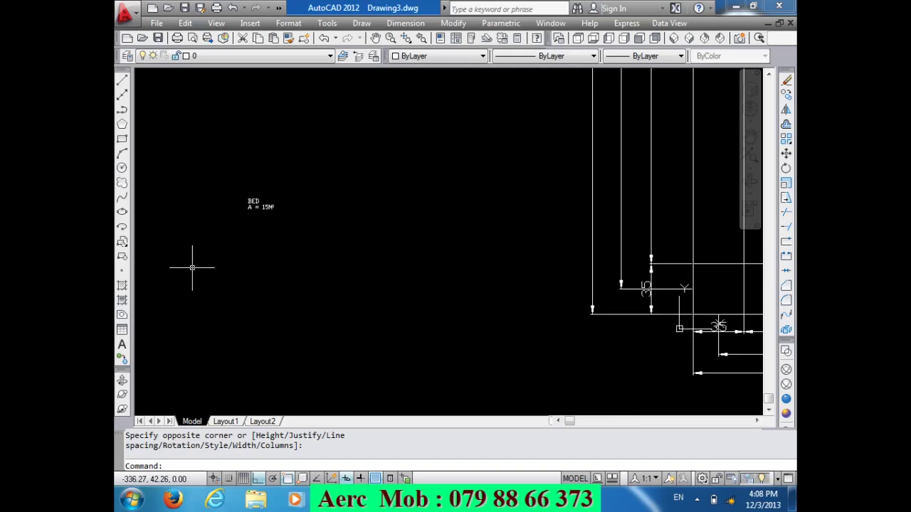
scroll(245, 188, up, 1)
scroll(235, 235, down, 4)
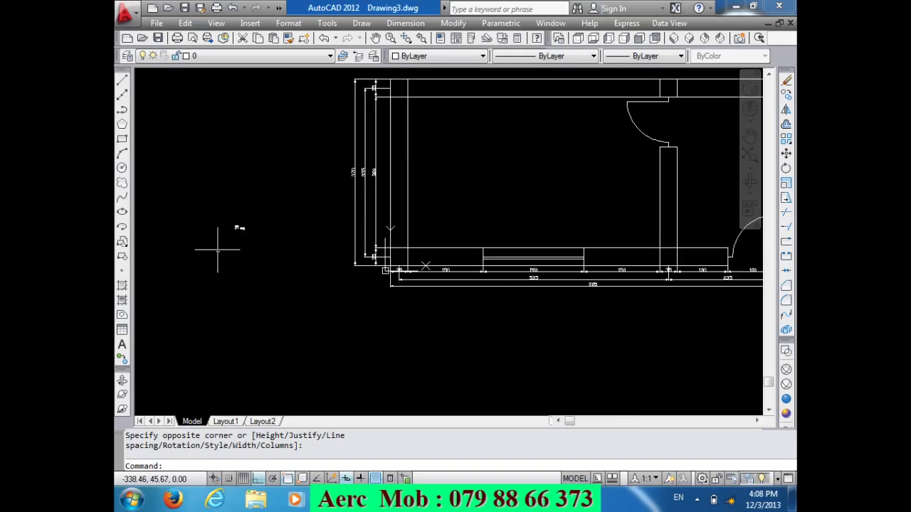
scroll(199, 227, up, 2)
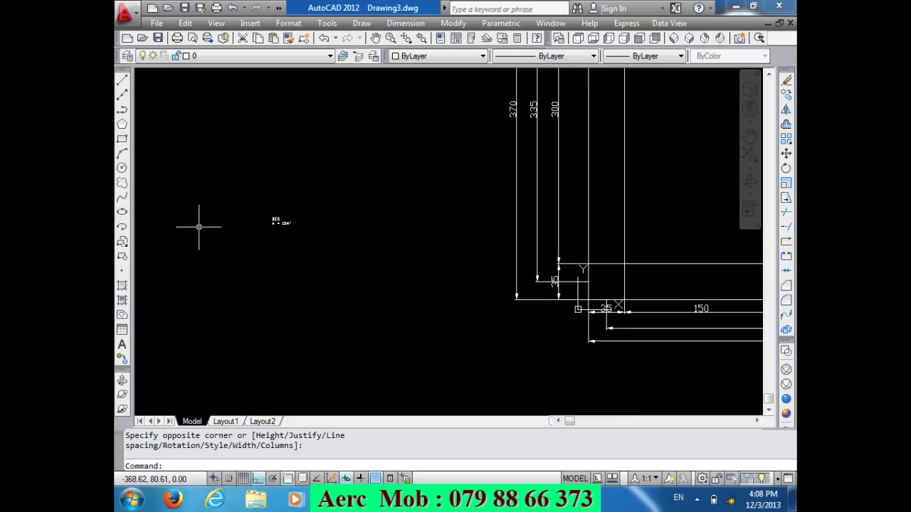
click(786, 184)
scroll(249, 217, up, 3)
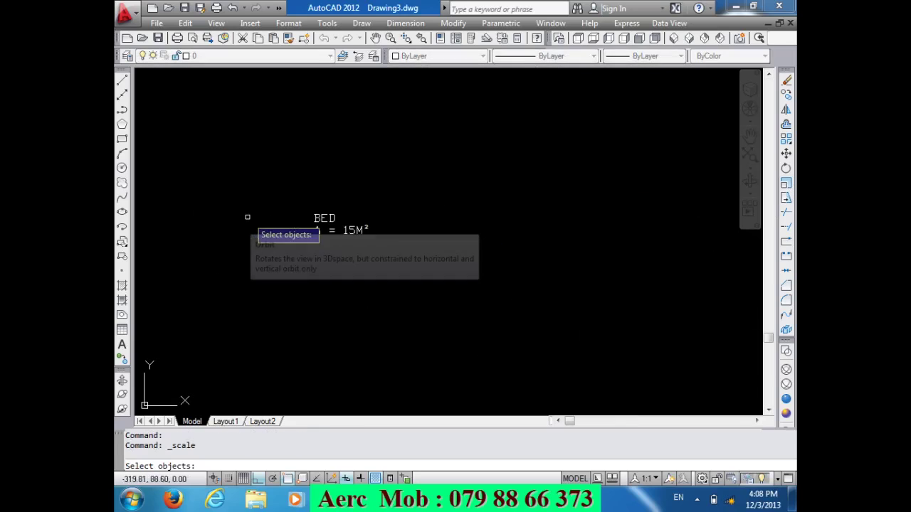
click(318, 235)
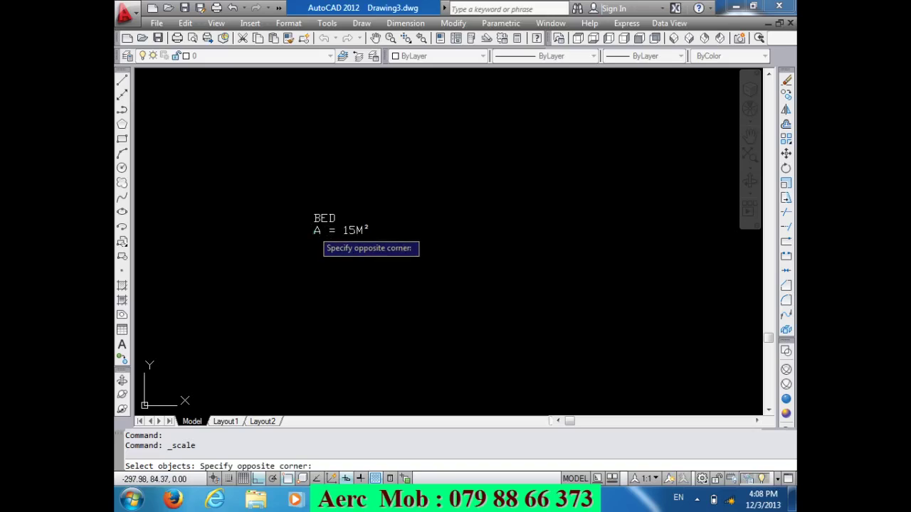
click(310, 222)
key(Return)
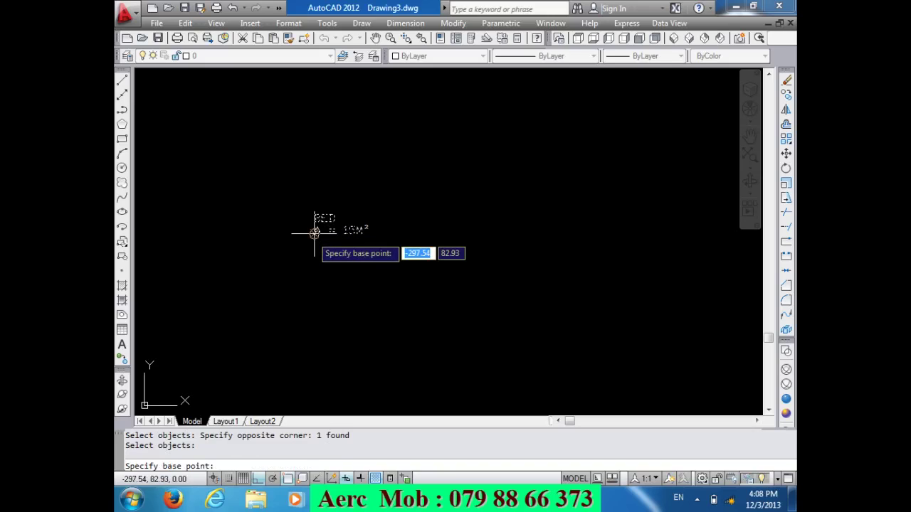
click(314, 232)
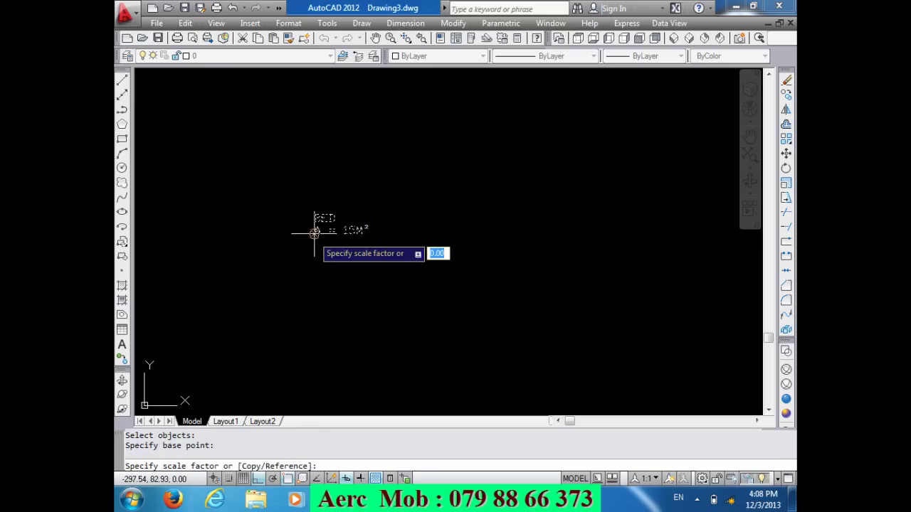
text(2)
key(Return)
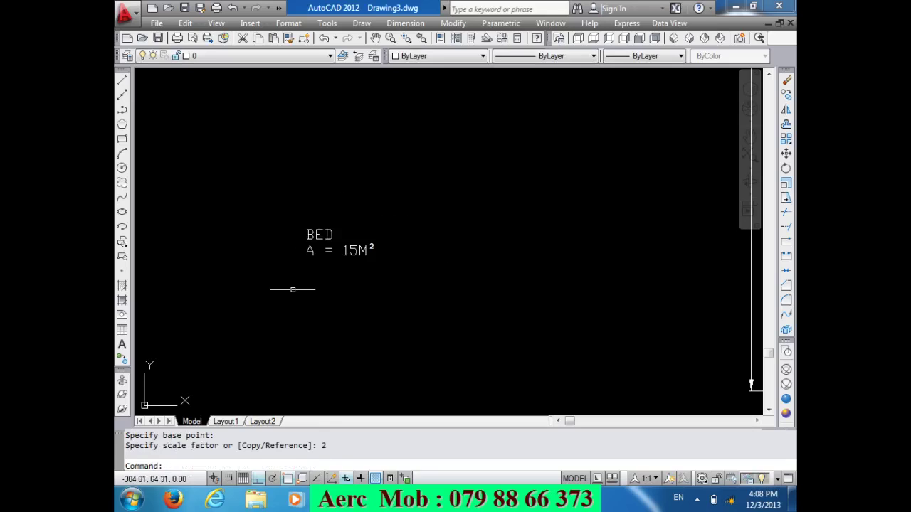
scroll(300, 303, down, 3)
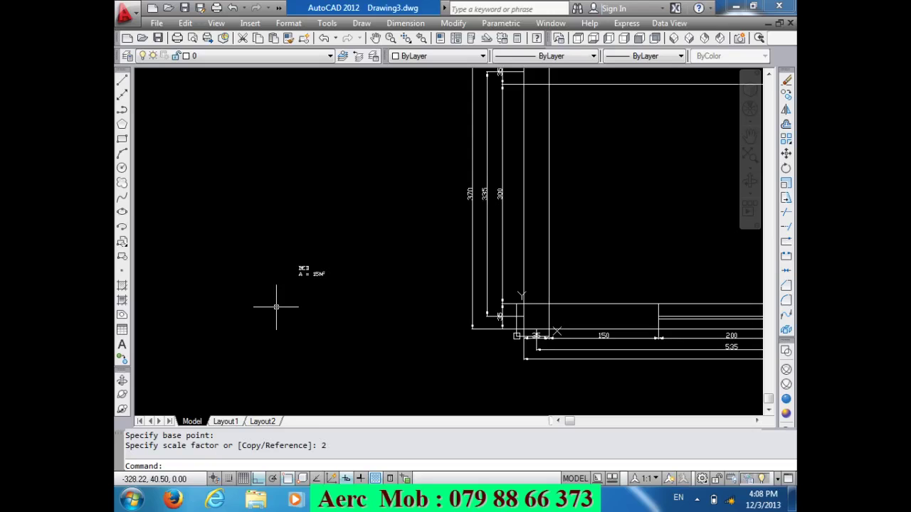
Step: Copy the BED / A = 15M² label with Ortho off, placing a copy above the bottom wall
text(co)
key(Return)
click(297, 275)
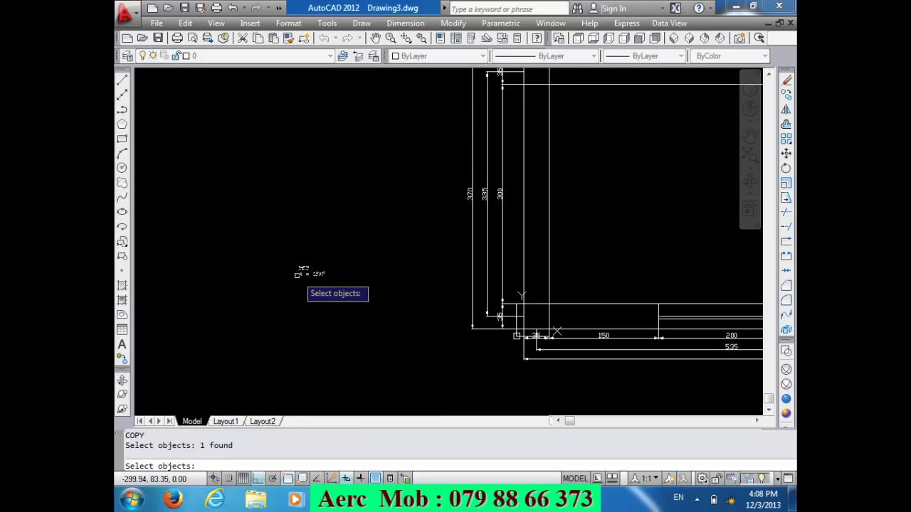
key(Return)
click(299, 274)
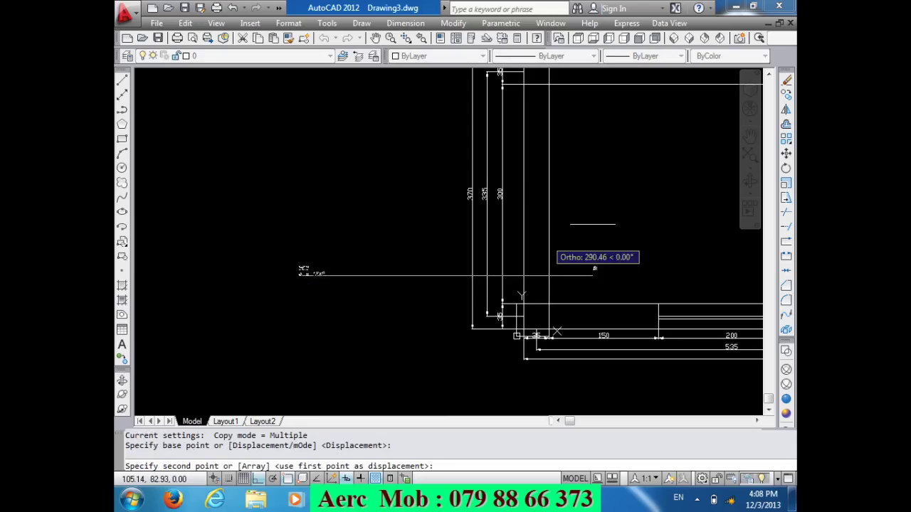
scroll(442, 250, down, 2)
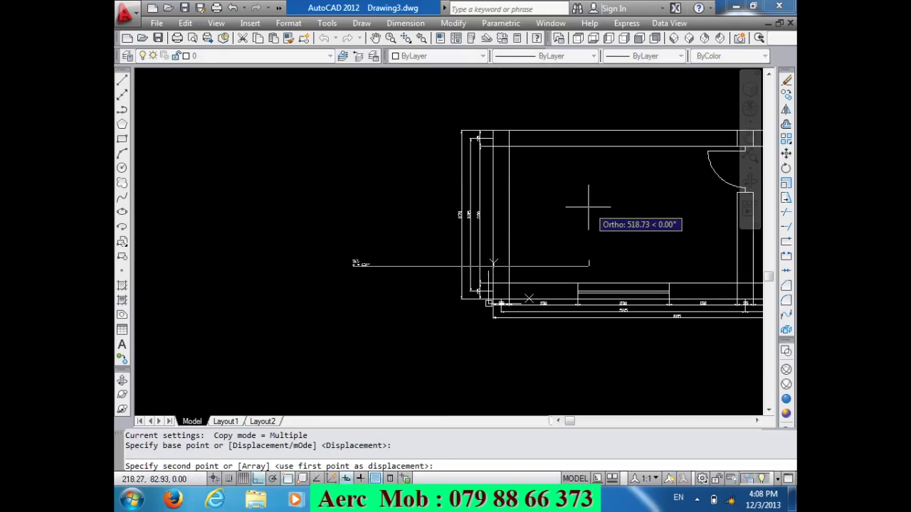
key(F8)
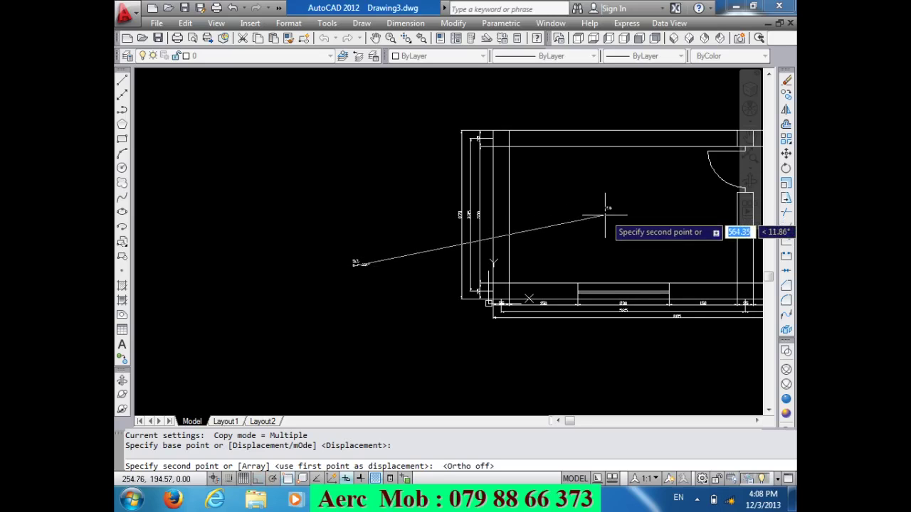
scroll(363, 257, down, 2)
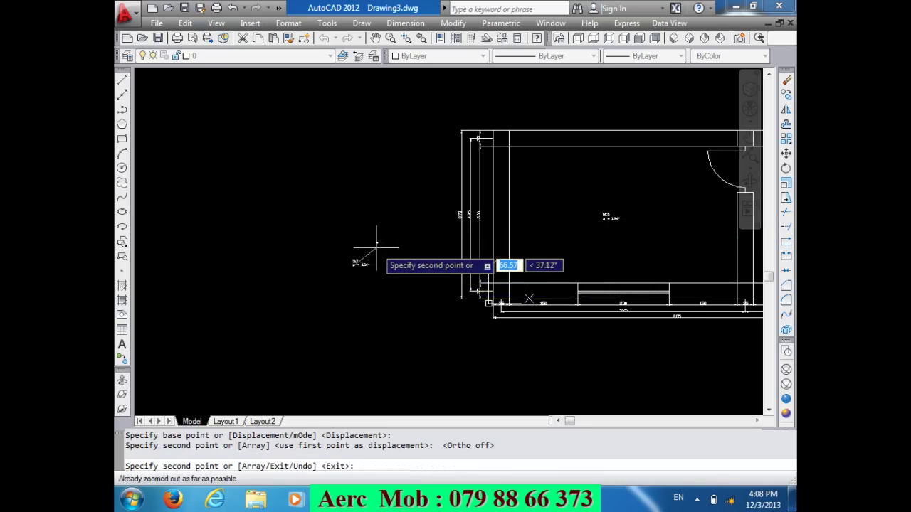
scroll(482, 267, up, 2)
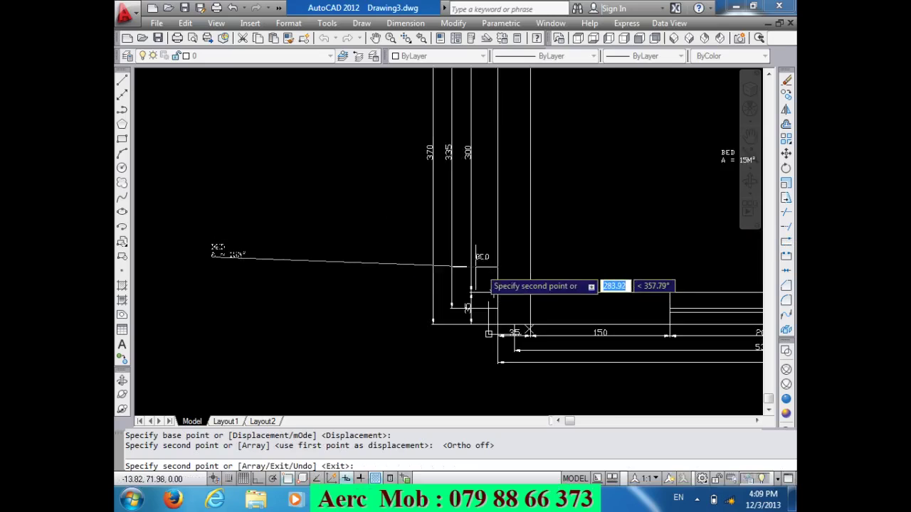
scroll(344, 267, down, 3)
scroll(646, 283, up, 4)
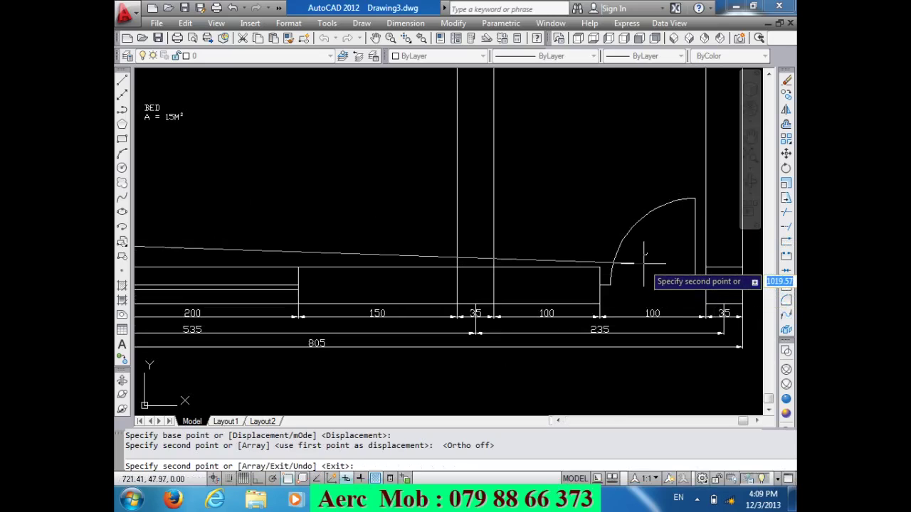
scroll(646, 299, down, 4)
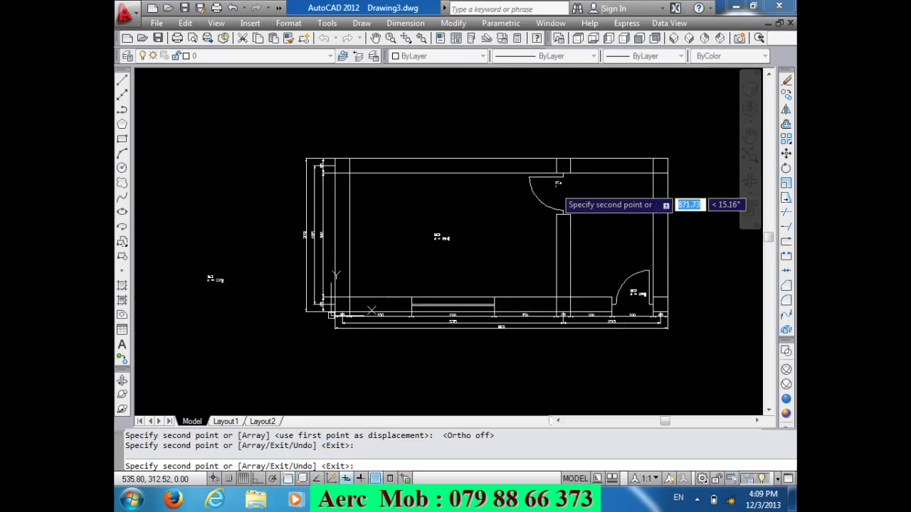
scroll(555, 198, up, 4)
scroll(554, 198, down, 4)
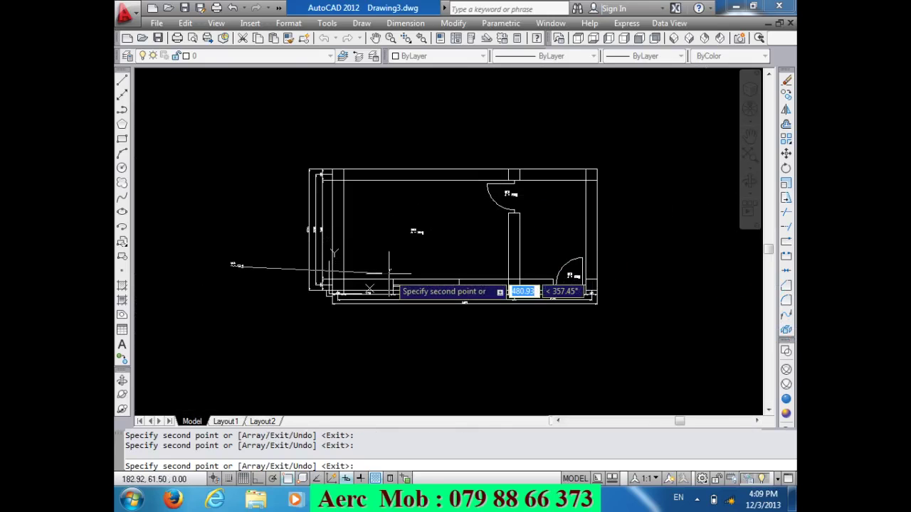
scroll(437, 271, up, 5)
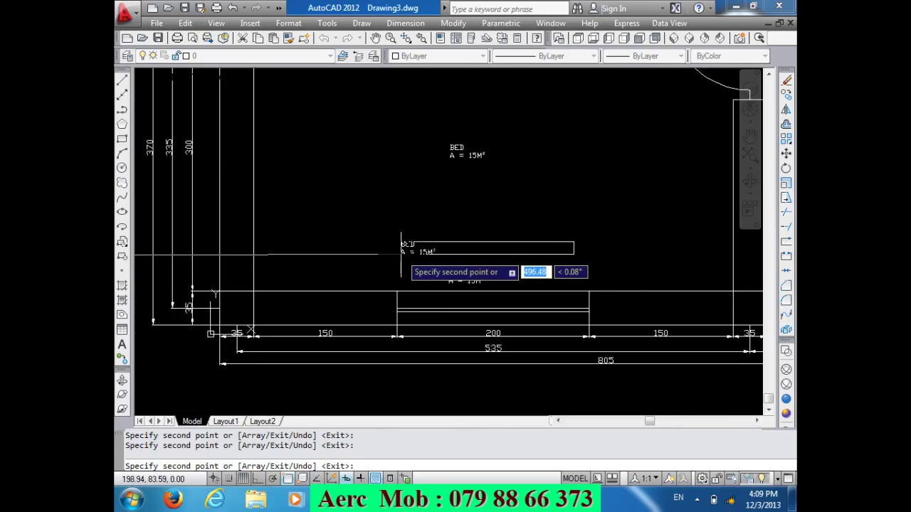
click(453, 265)
key(Return)
Step: Change the label copy above the bottom wall to read W1
double_click(454, 274)
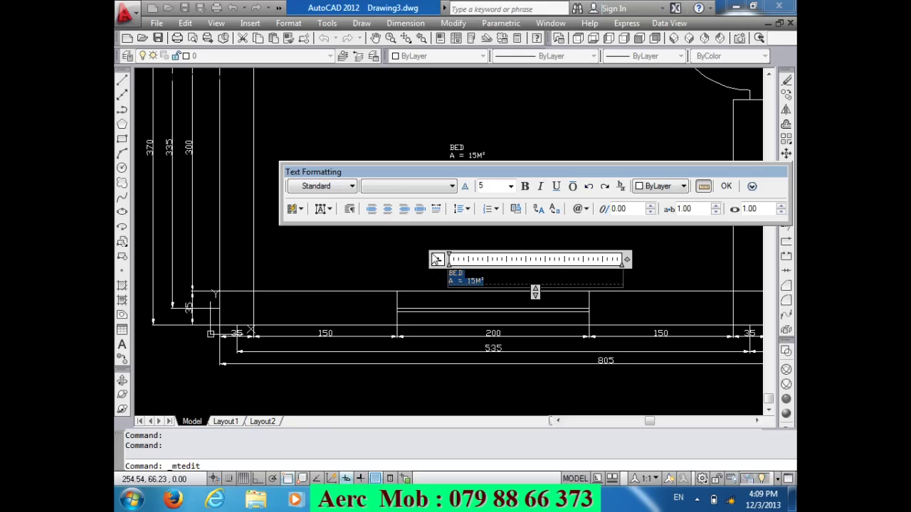
text(W1)
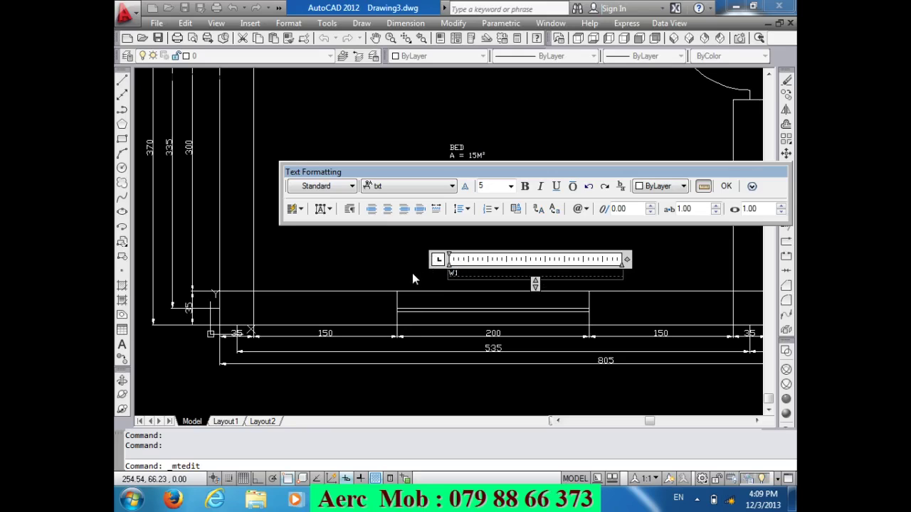
click(412, 268)
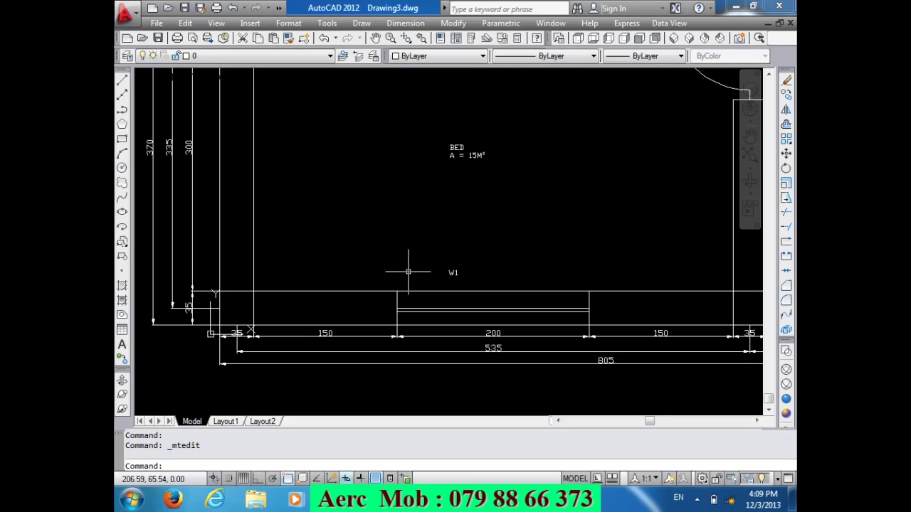
scroll(290, 262, down, 5)
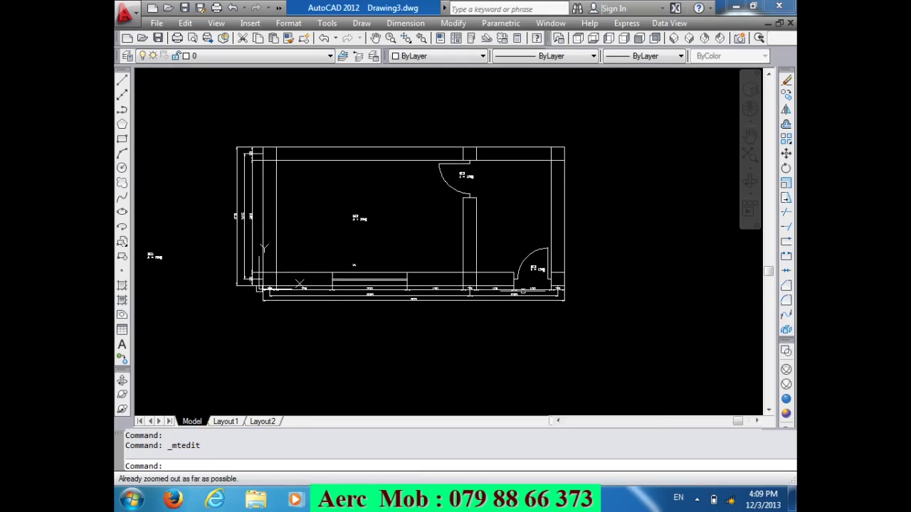
scroll(534, 270, up, 5)
Step: Replace the text of the label copy at the right door with D1
double_click(544, 242)
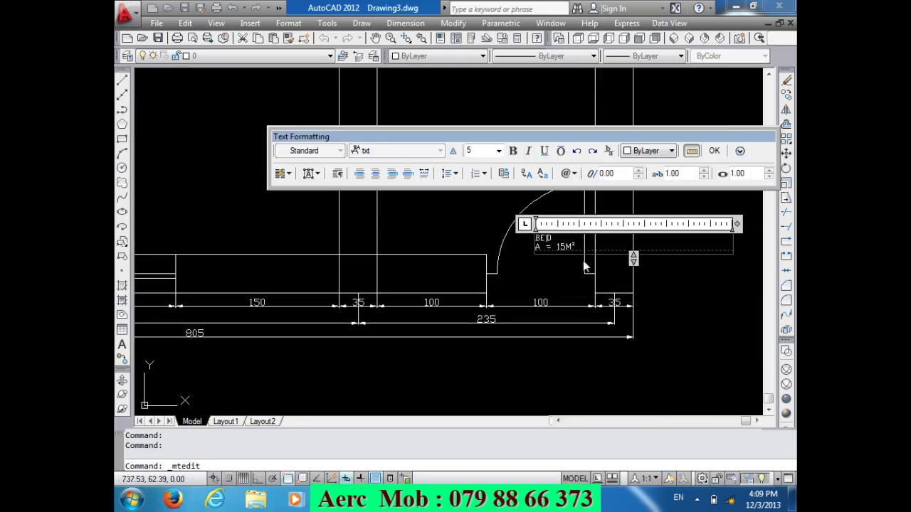
drag(576, 249, 525, 237)
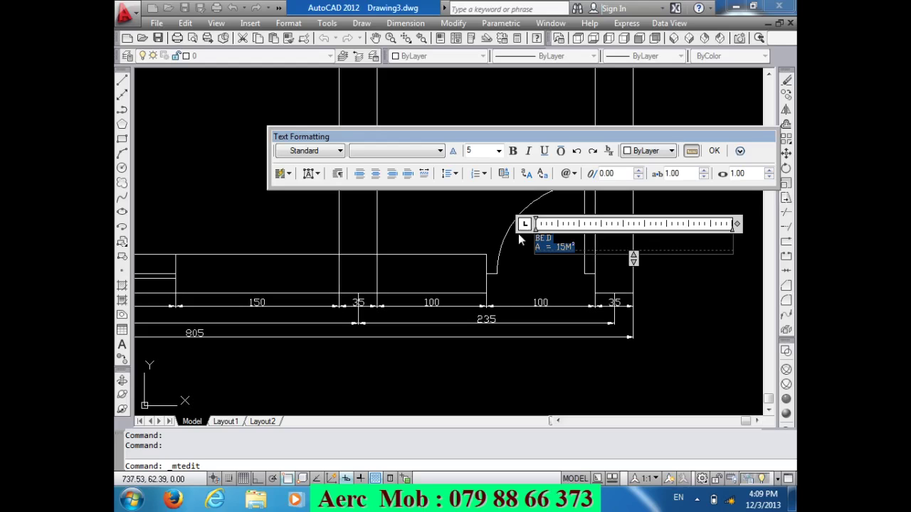
text(D1)
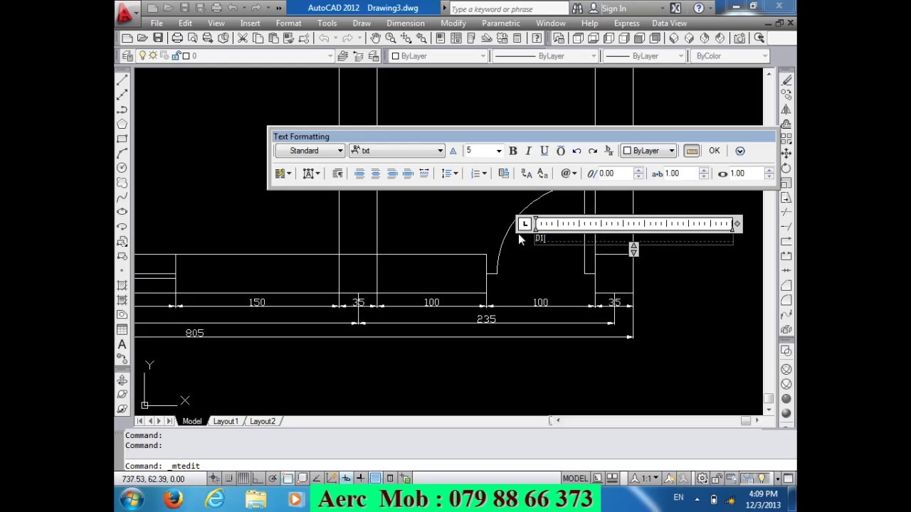
click(511, 251)
scroll(569, 299, down, 2)
scroll(570, 299, down, 2)
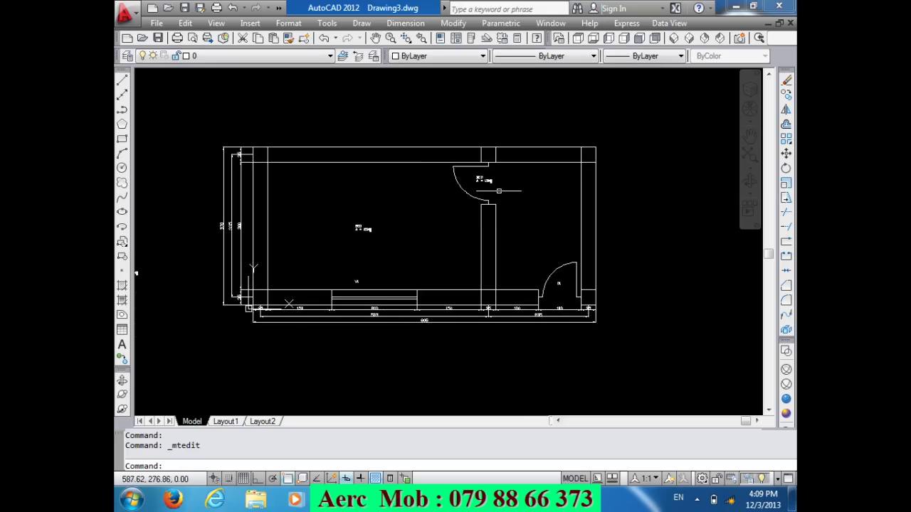
scroll(499, 191, up, 3)
Step: Relabel the copy at the top door as D1
click(498, 196)
click(484, 186)
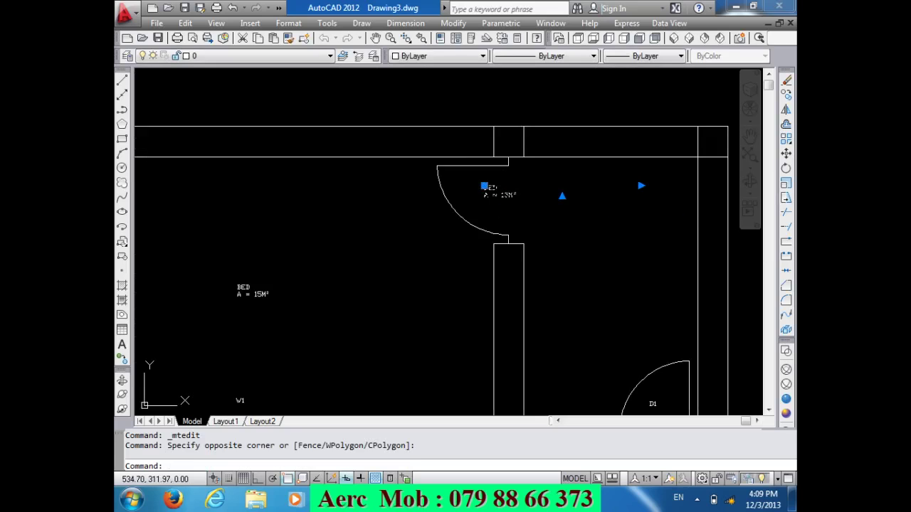
double_click(484, 188)
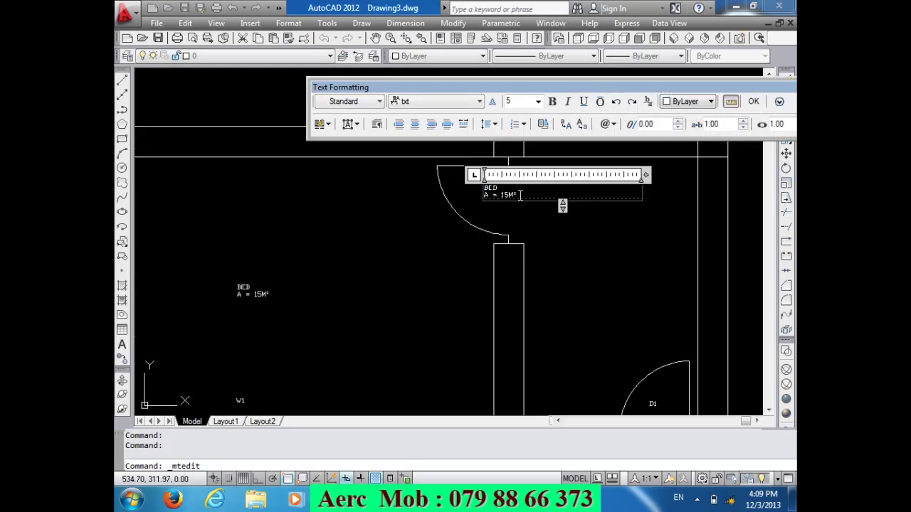
text(D1)
click(467, 205)
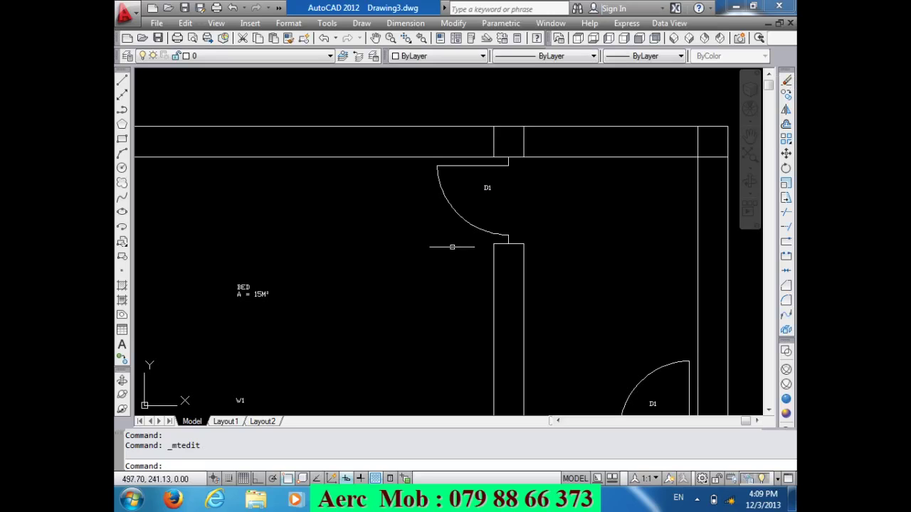
scroll(467, 210, down, 5)
Step: Delete the stray BED / A = 15M² label left of the plan
click(301, 282)
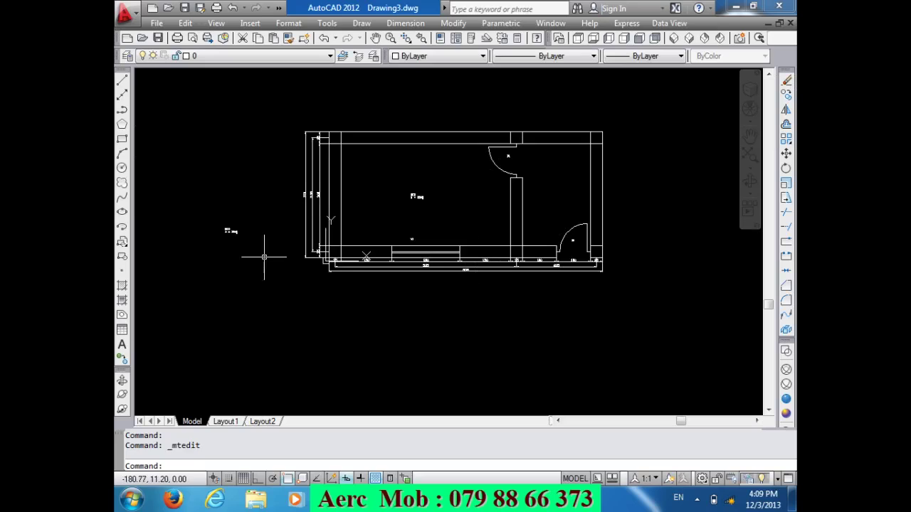
click(208, 219)
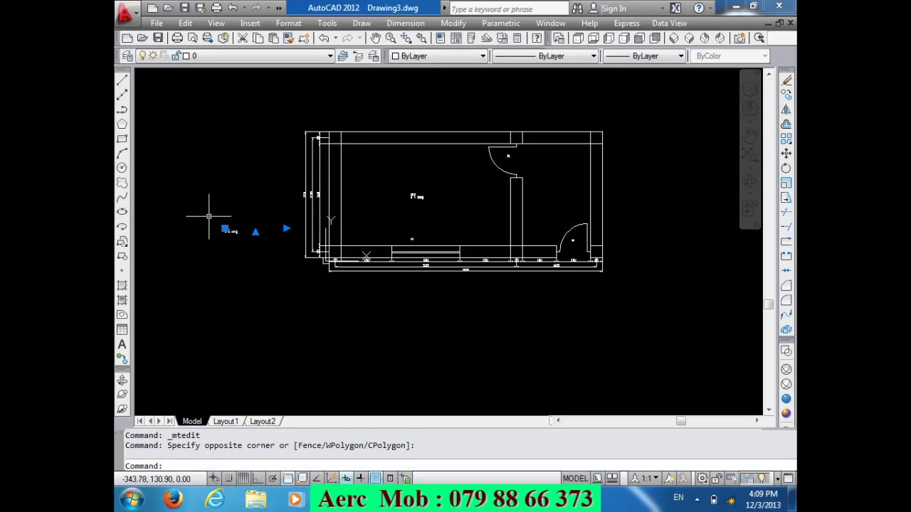
key(Delete)
scroll(529, 118, up, 1)
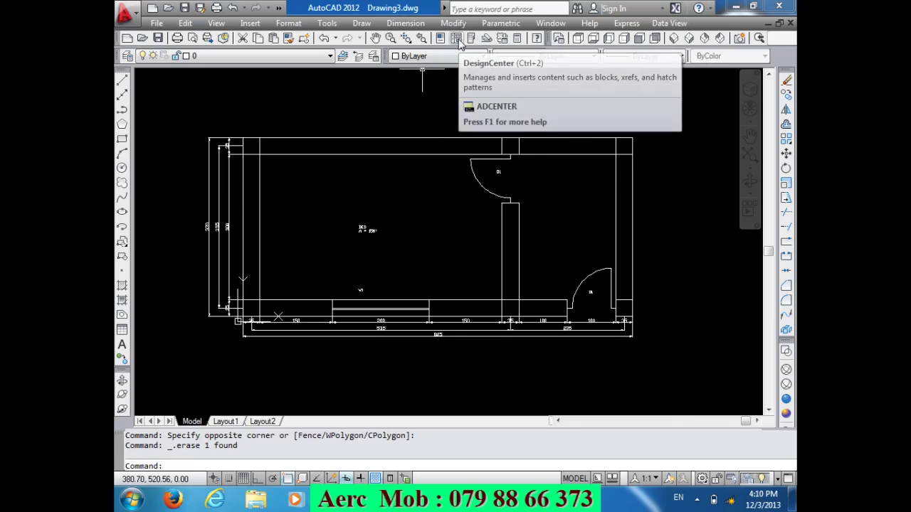
Step: Insert a Callout Bubble - Imperial from the Annotation tool palette below the plan, then close the palettes
click(471, 38)
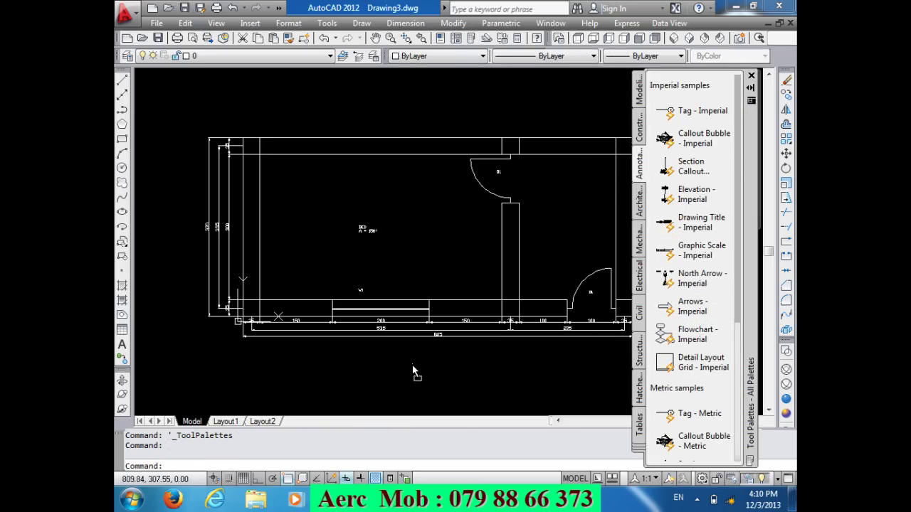
scroll(415, 363, up, 4)
scroll(400, 341, up, 4)
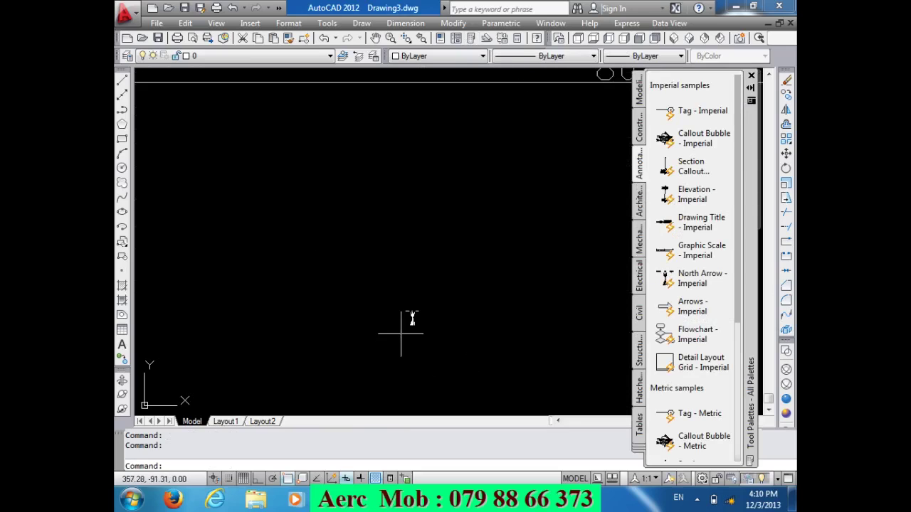
scroll(410, 284, down, 2)
scroll(415, 271, down, 2)
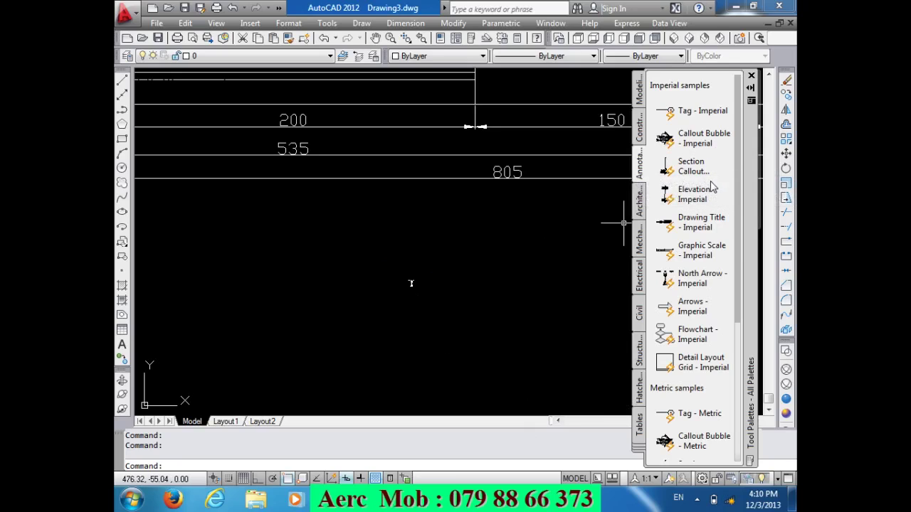
drag(694, 136, 619, 151)
click(751, 75)
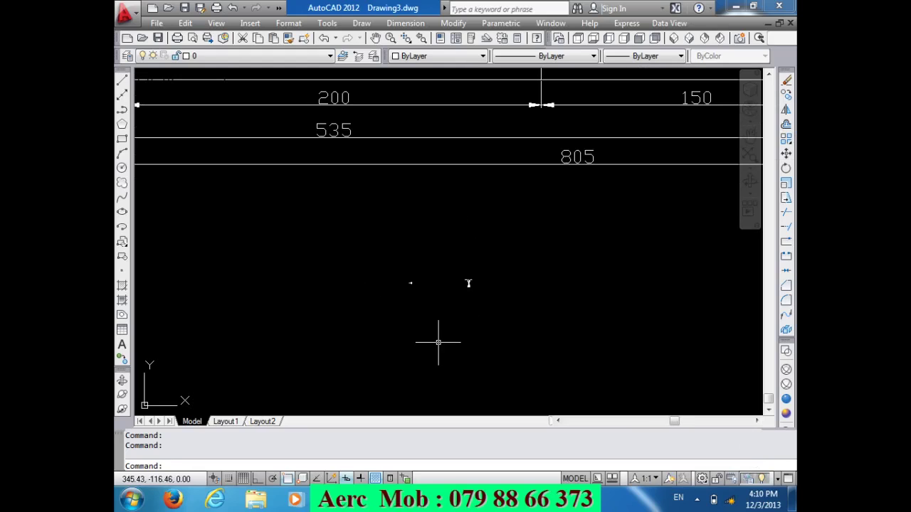
Step: Scale the callout bubble up by a factor of 10
text(s)
key(Return)
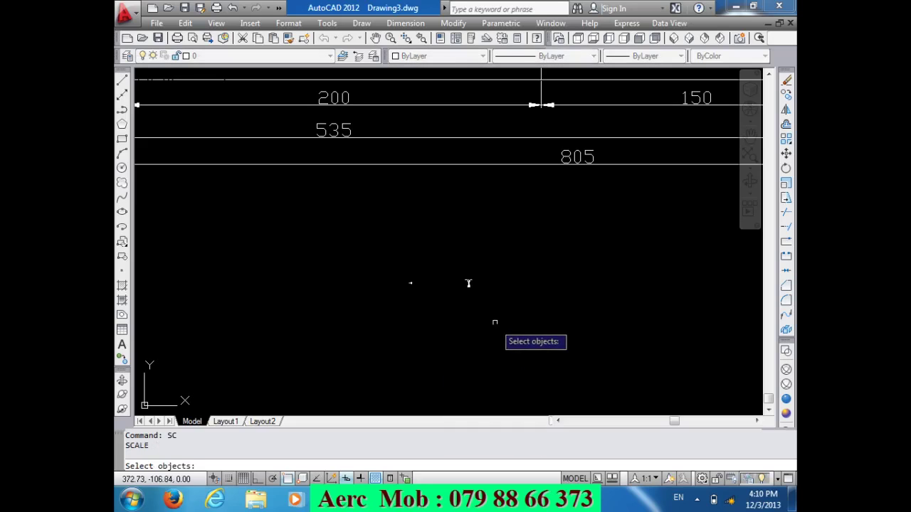
click(494, 317)
click(463, 270)
key(Return)
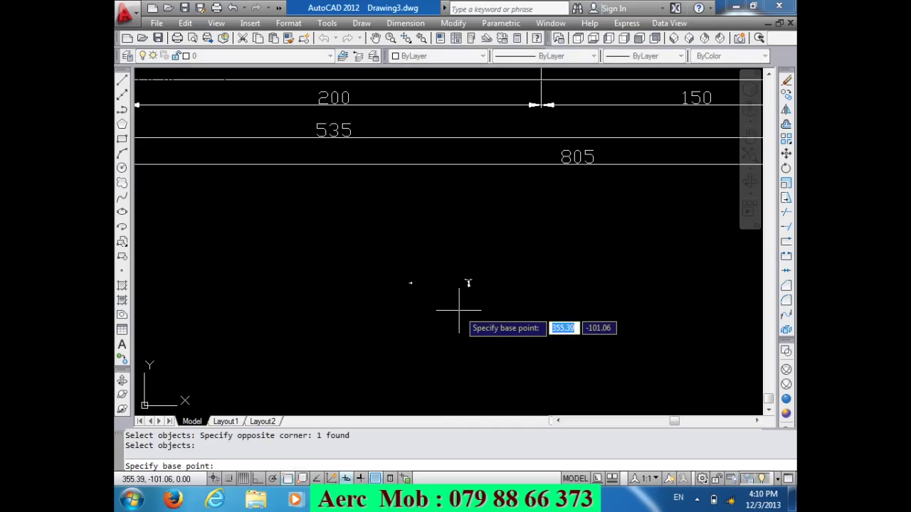
click(459, 310)
text(1)
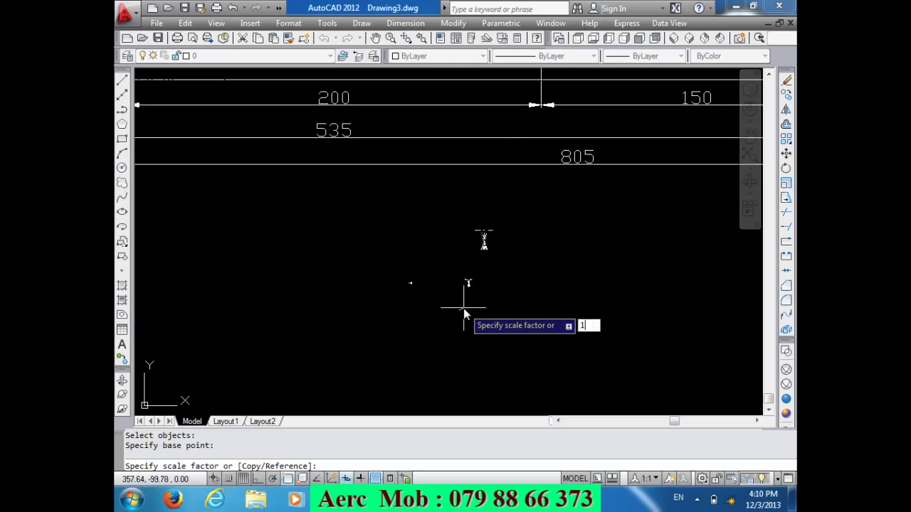
text(0)
key(Return)
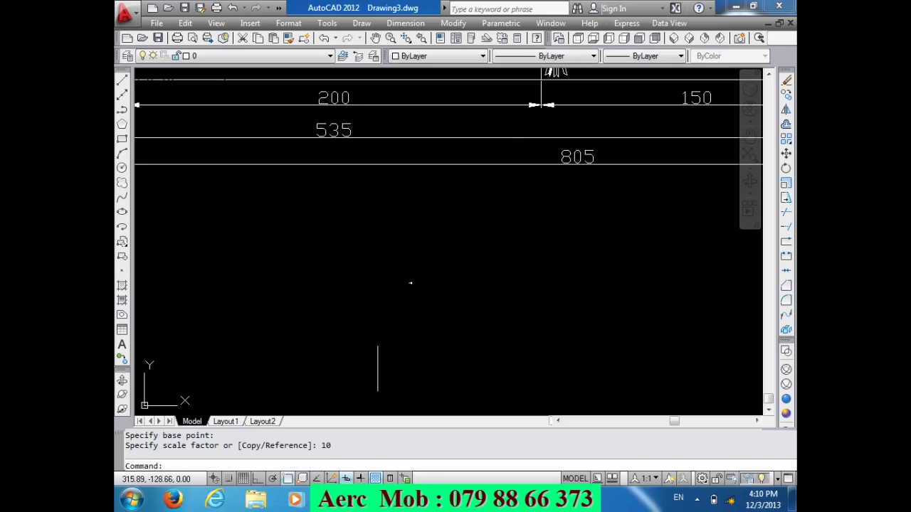
scroll(453, 273, down, 3)
scroll(453, 274, down, 2)
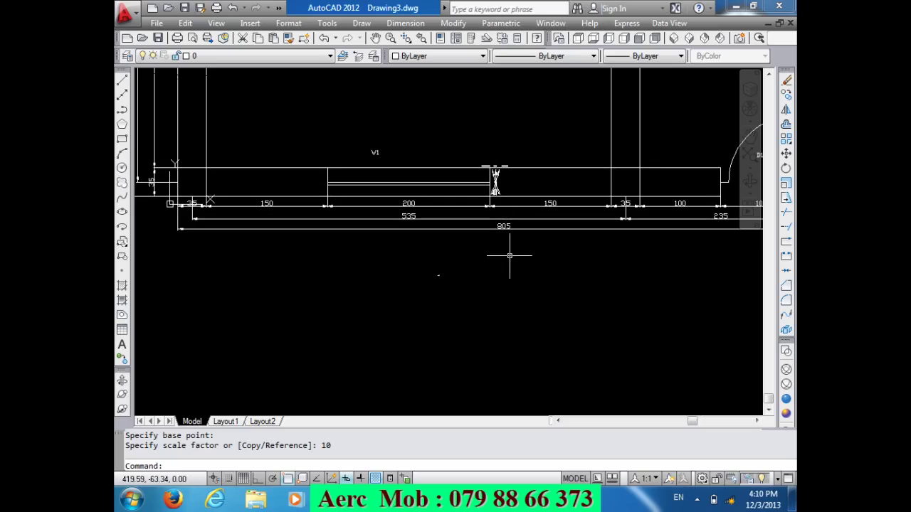
Step: Move the enlarged bubble to just below the bottom dimension lines
text(m)
key(Return)
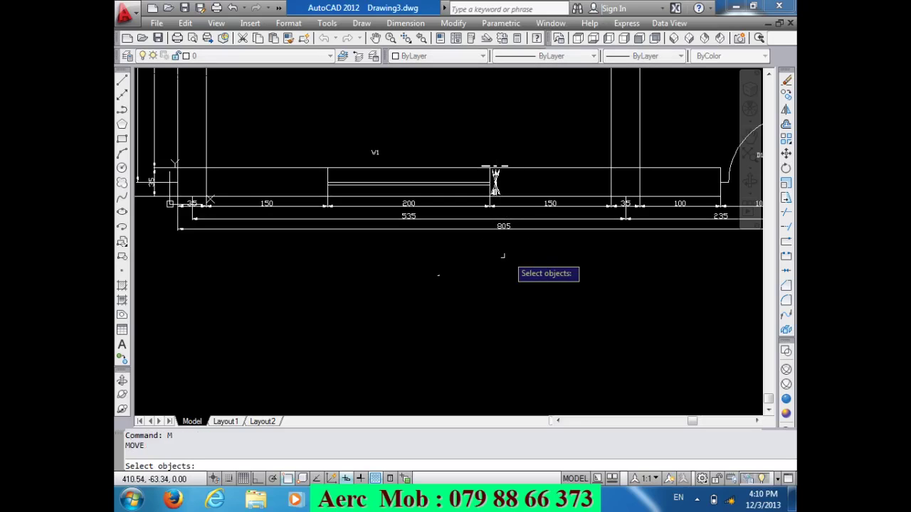
click(498, 186)
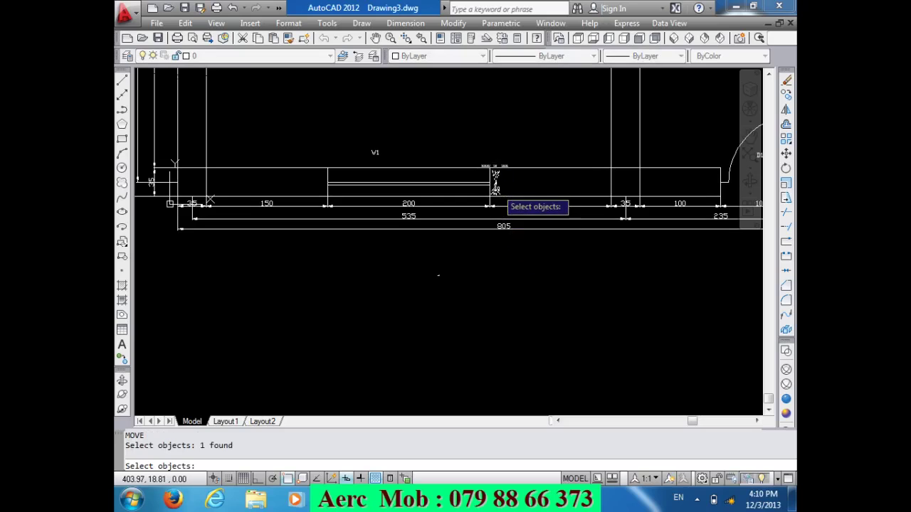
key(Return)
click(611, 168)
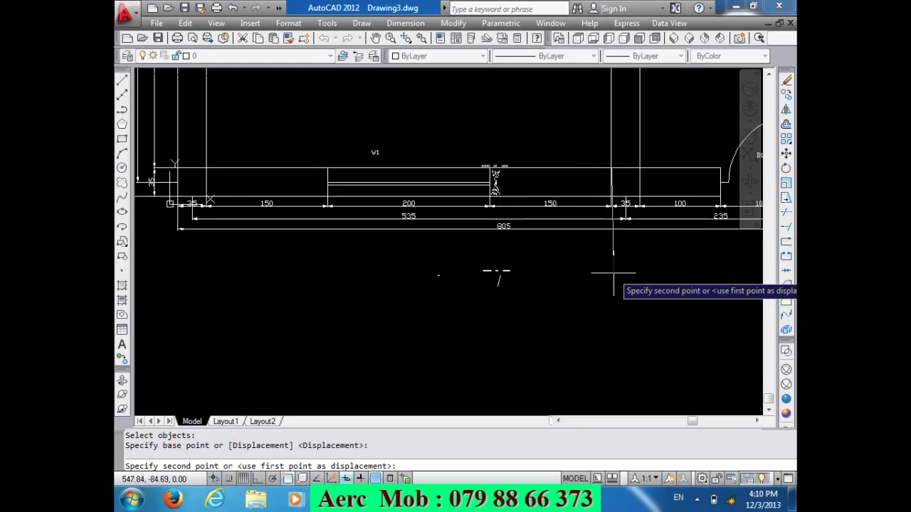
click(617, 271)
scroll(498, 303, down, 3)
scroll(475, 345, up, 3)
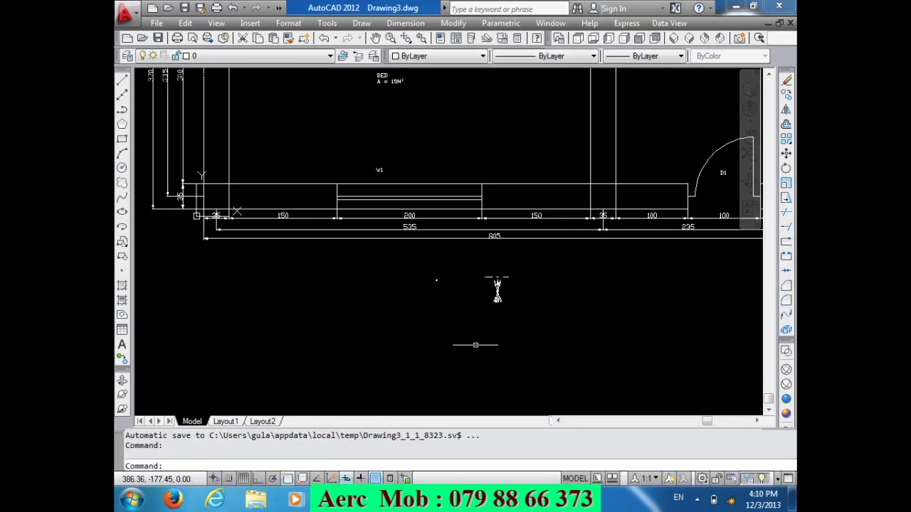
scroll(436, 280, up, 2)
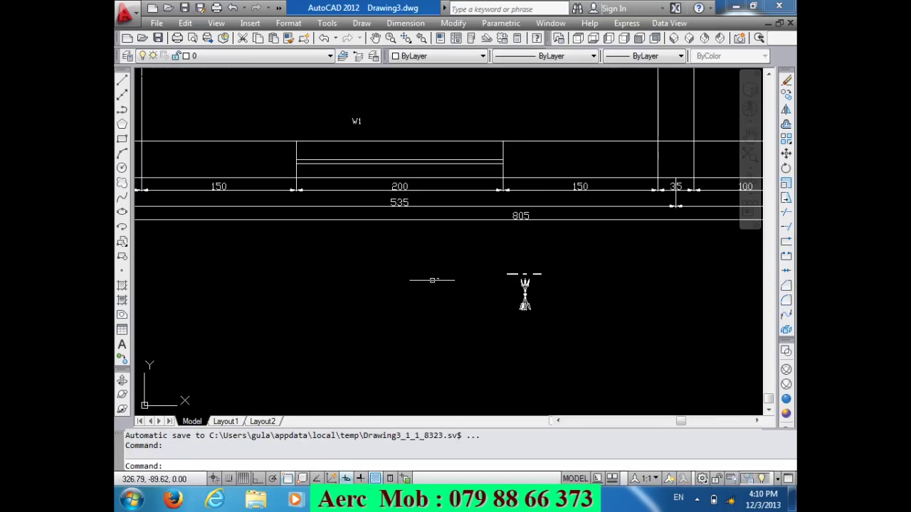
scroll(440, 282, up, 3)
Step: Scale the callout bubble by a factor of 20
text(s)
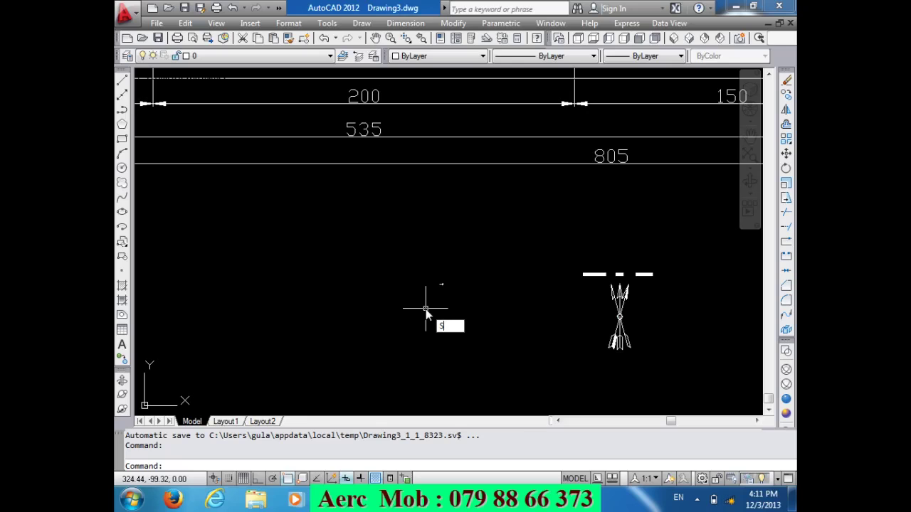
text(c)
key(Return)
click(521, 314)
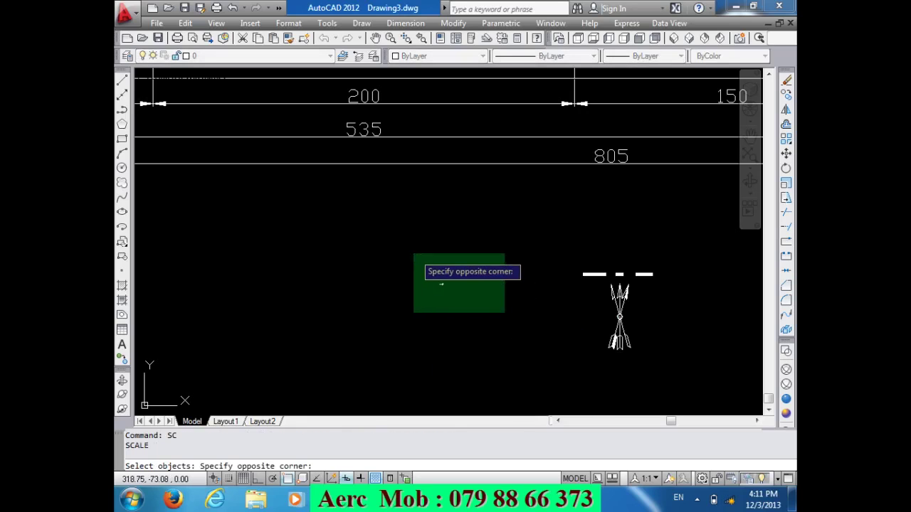
click(412, 254)
key(Return)
click(388, 322)
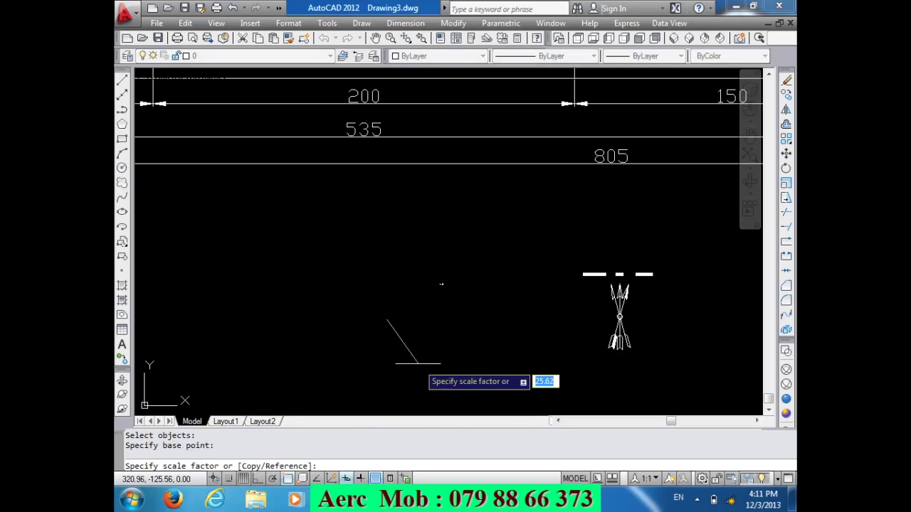
scroll(362, 320, down, 2)
scroll(390, 315, down, 2)
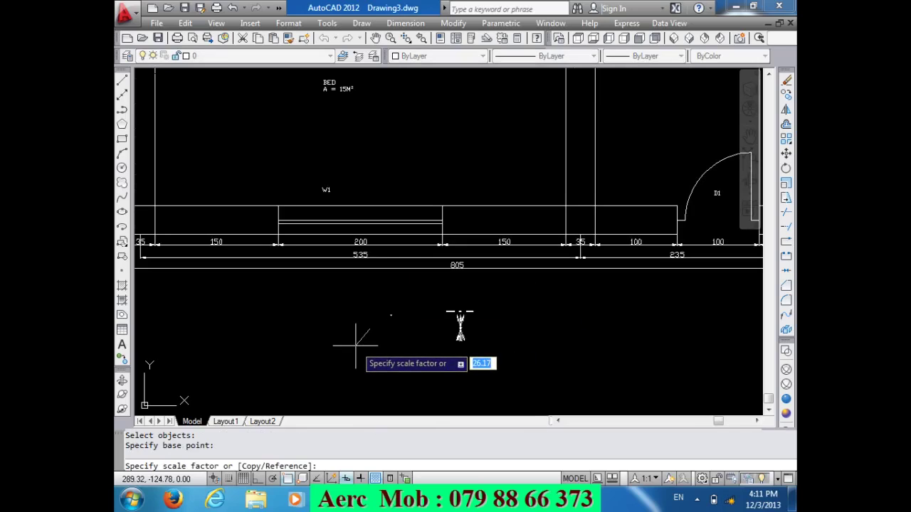
text(2)
key(Return)
scroll(370, 341, down, 5)
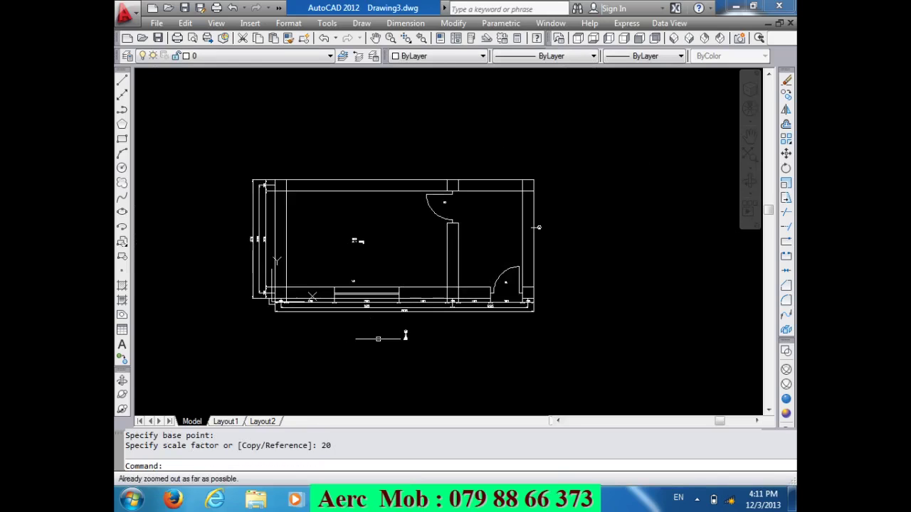
scroll(542, 242, up, 3)
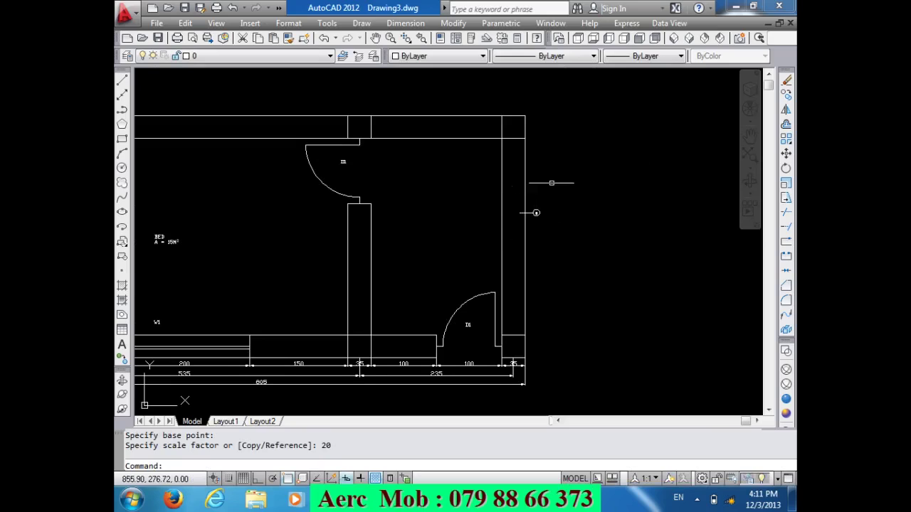
Step: Rescale the small grid-bubble marker right of the plan by picking a scale point
key(Return)
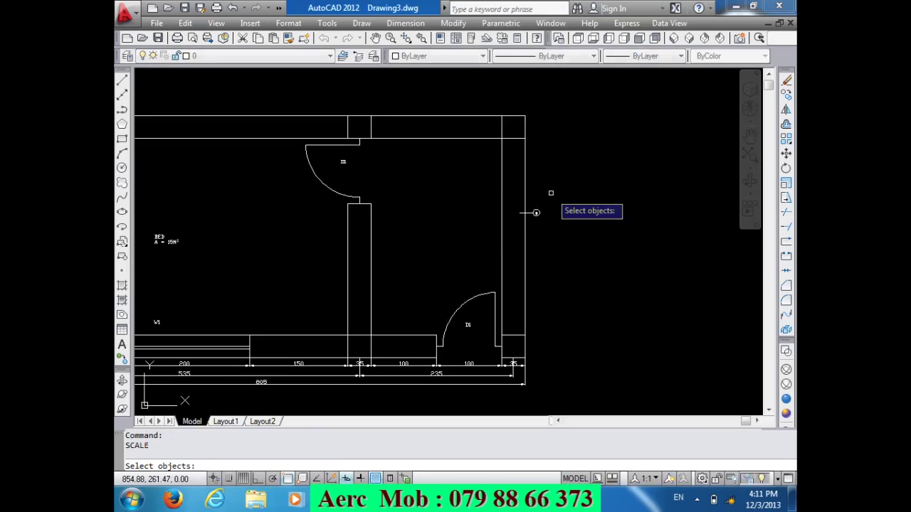
click(534, 211)
key(Return)
click(581, 229)
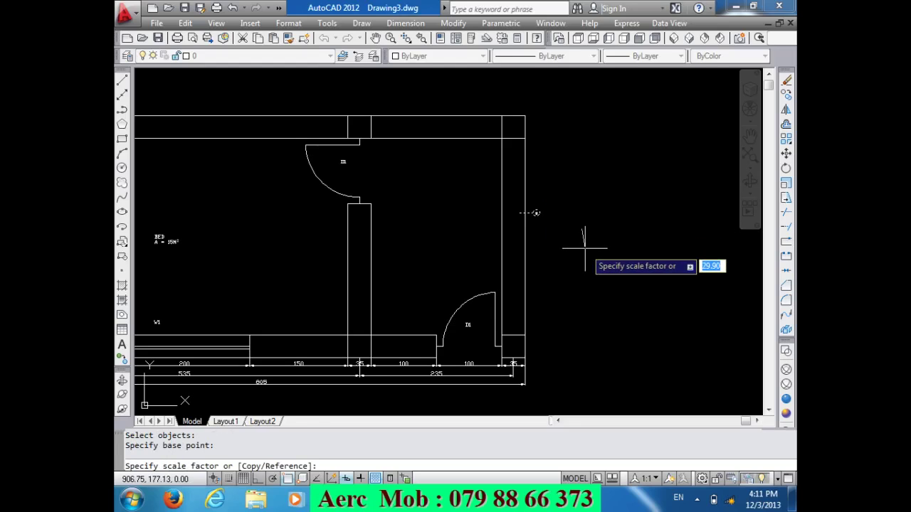
click(585, 248)
scroll(584, 249, down, 3)
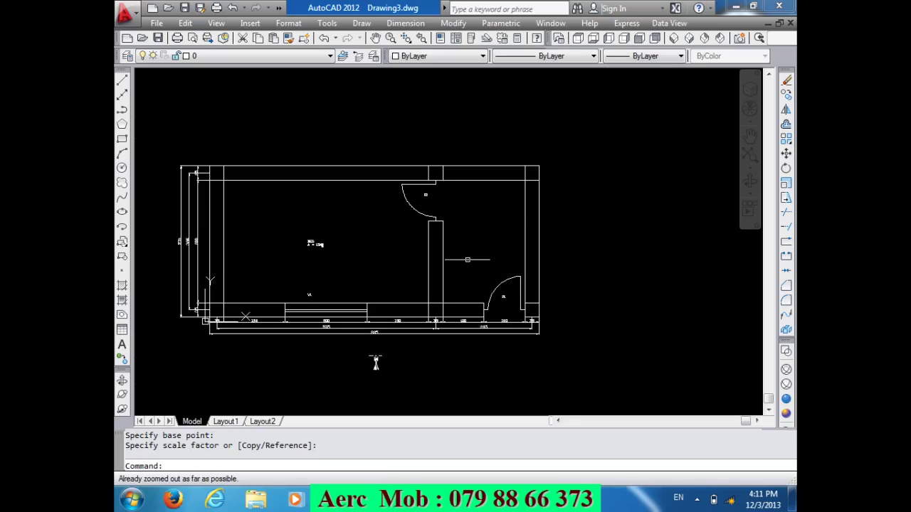
Step: Zoom to extents to check the enlarged bubble against the floor plan
text(z)
key(Return)
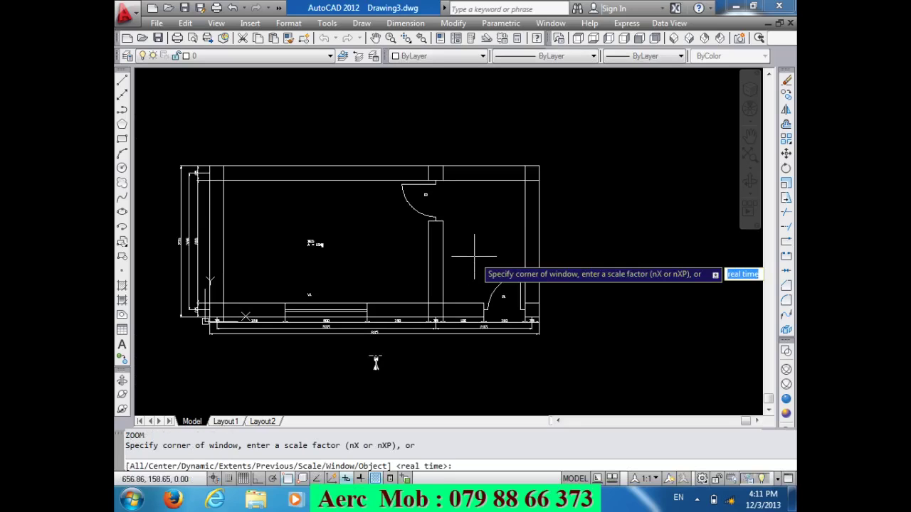
text(e)
key(Return)
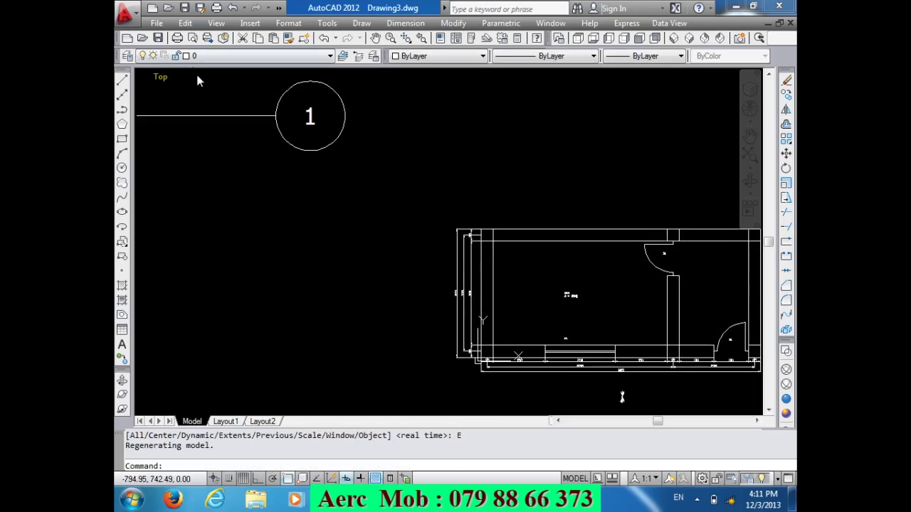
scroll(315, 183, down, 2)
scroll(313, 158, down, 1)
scroll(313, 158, up, 3)
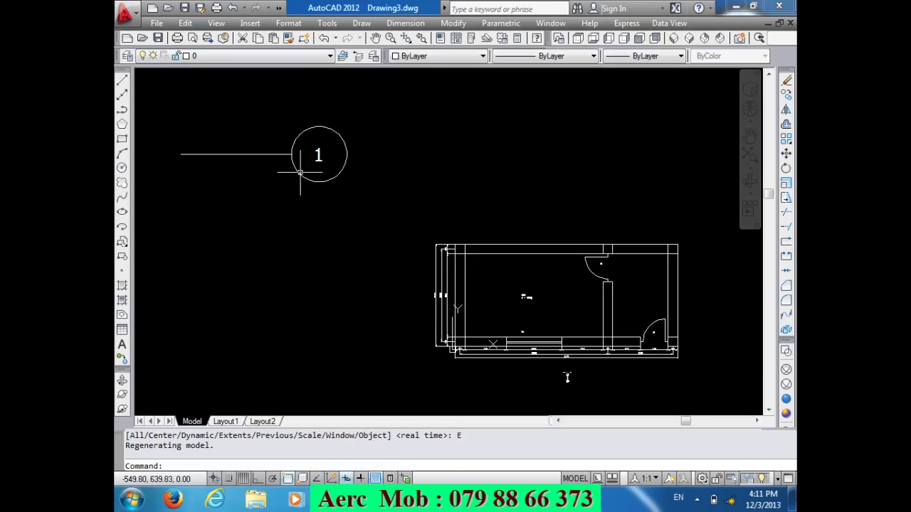
Step: Undo the oversized scaling, then scale the marker by a factor of 5
key(ctrl+z)
key(ctrl+z)
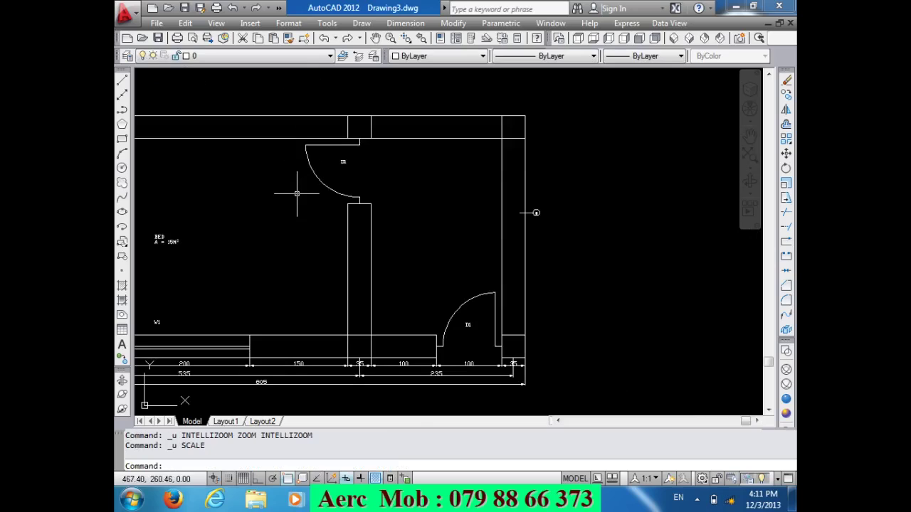
text(SC)
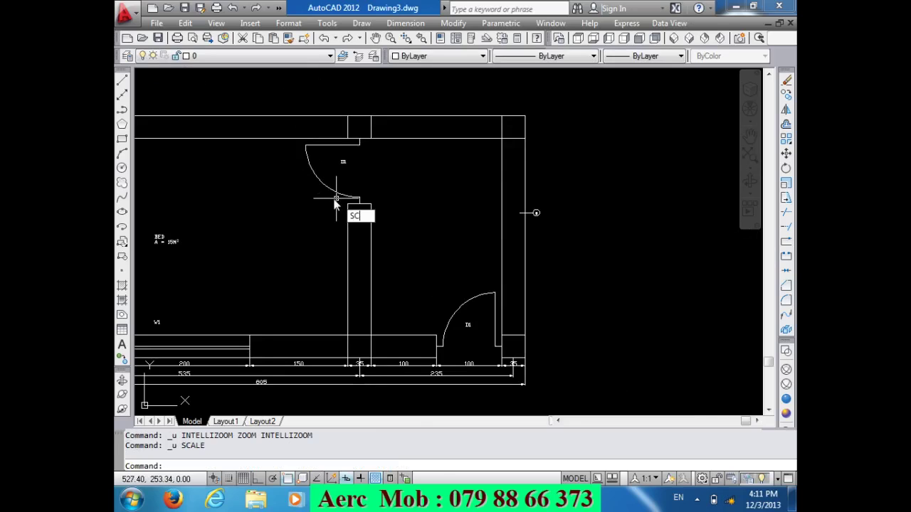
key(Return)
click(538, 212)
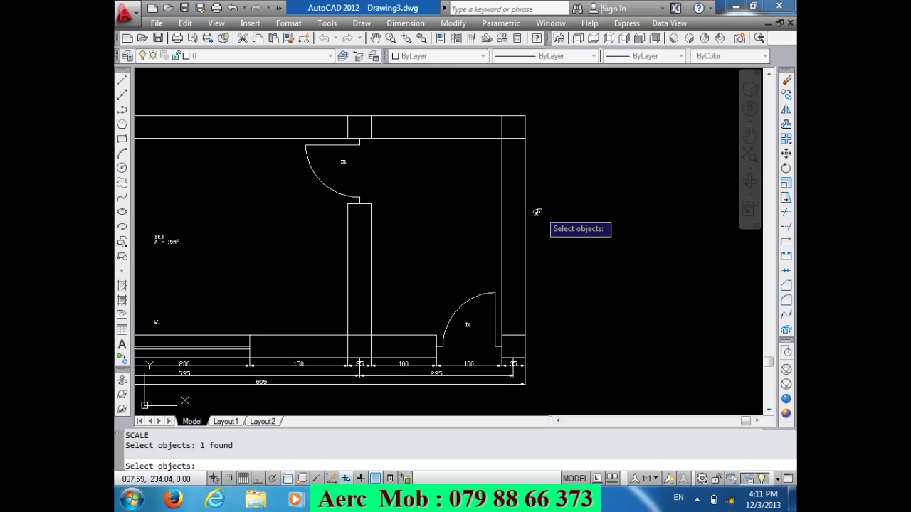
key(Return)
click(539, 212)
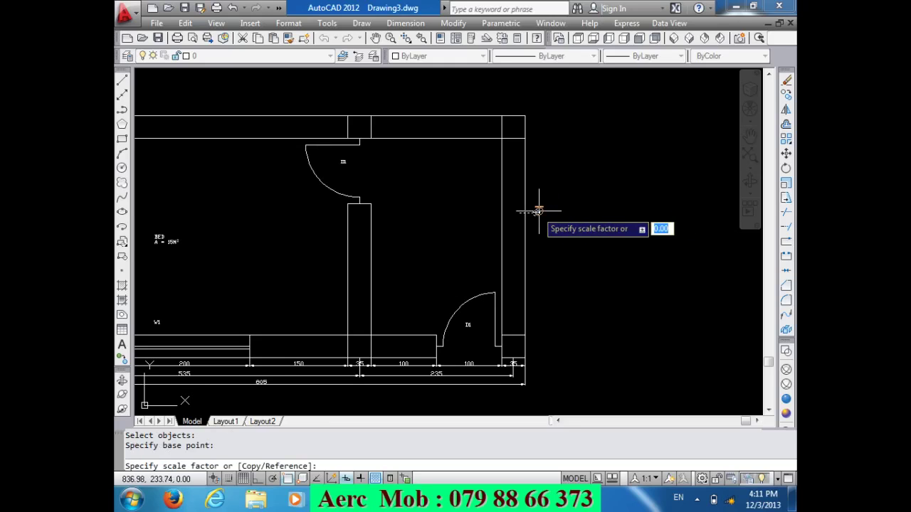
text(5)
key(Return)
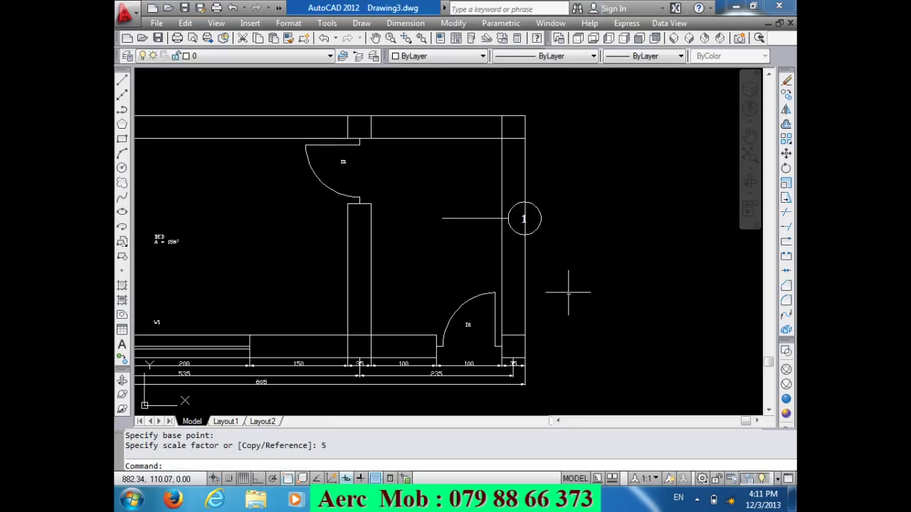
scroll(576, 279, down, 3)
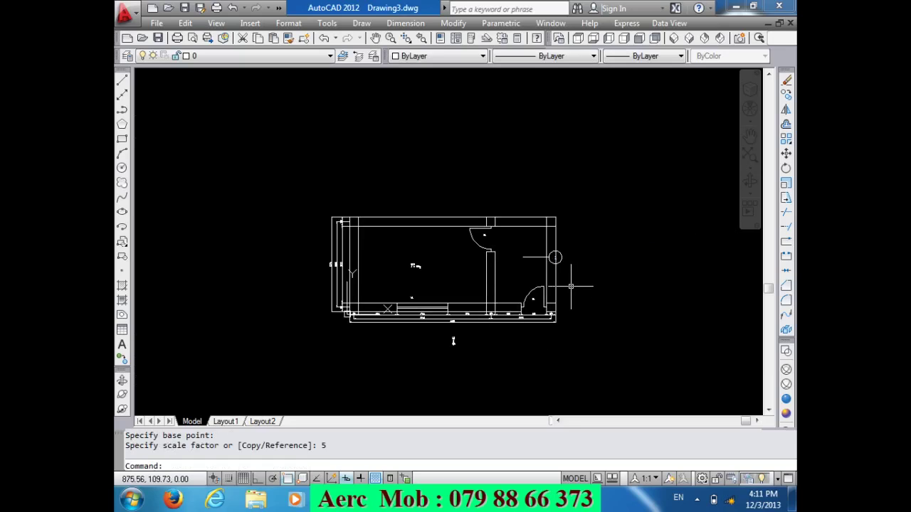
Step: Move grid bubble 1 to the left of the floor plan
text(m)
key(Return)
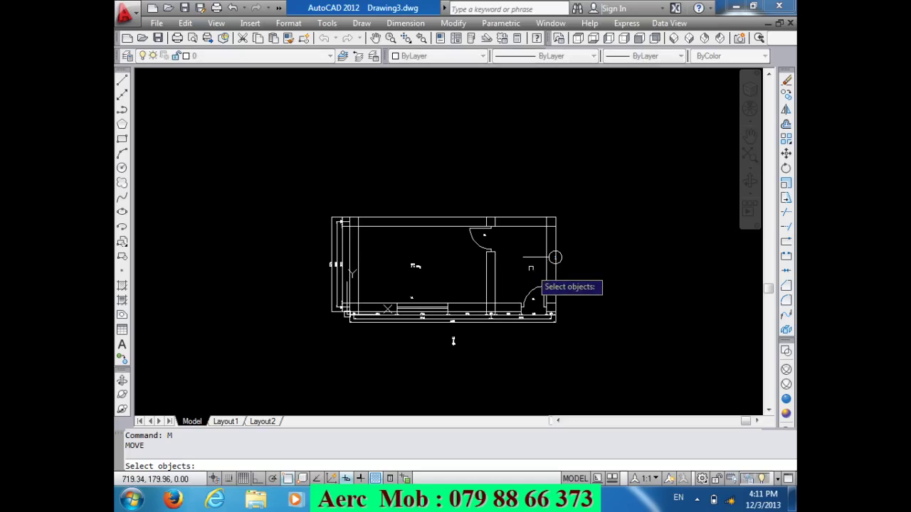
click(555, 257)
key(Return)
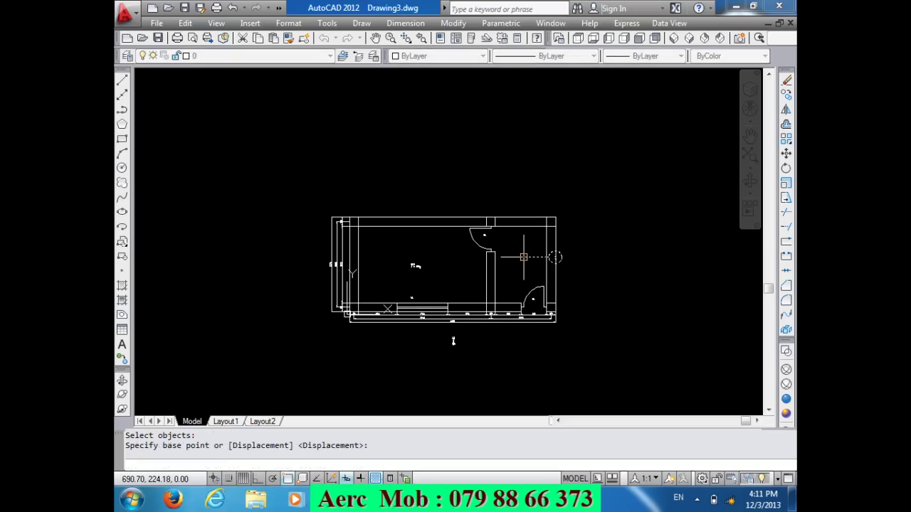
click(555, 257)
click(246, 249)
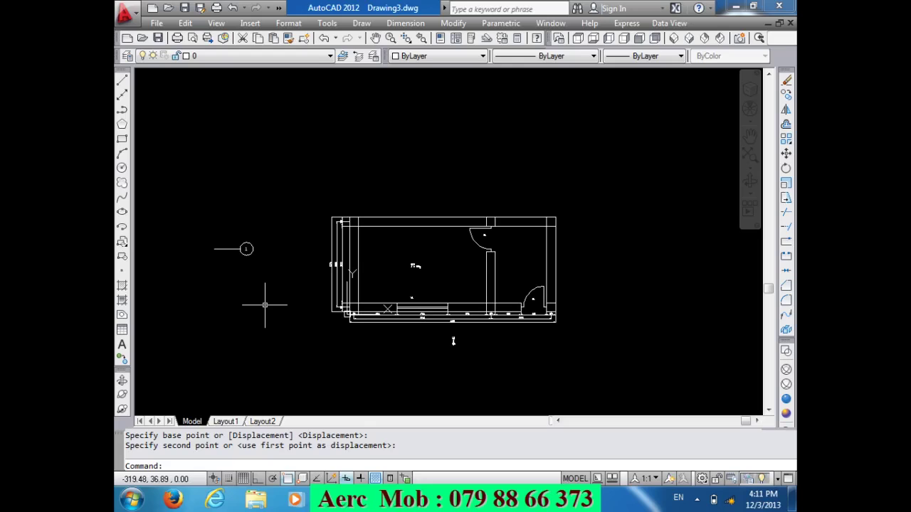
Step: Rotate grid bubble 1 by 180° about its leader end with Ortho on
text(r)
text(o)
key(Return)
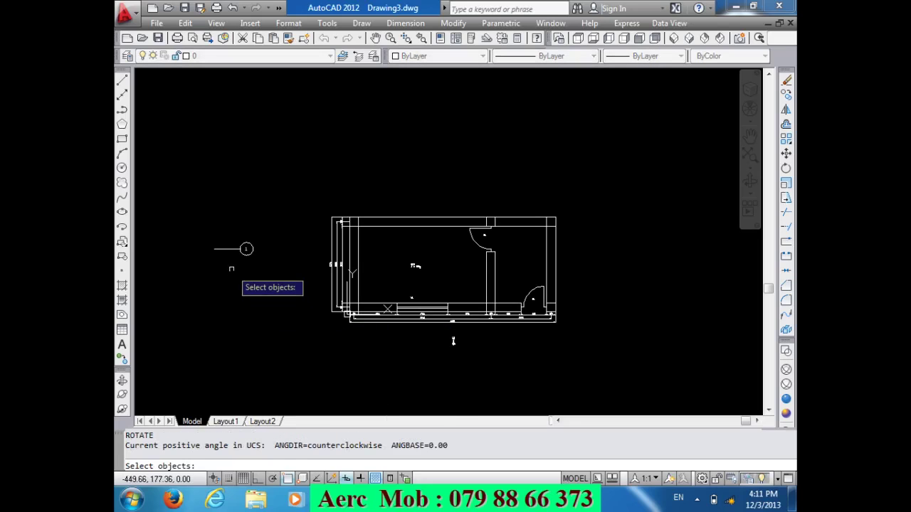
click(246, 248)
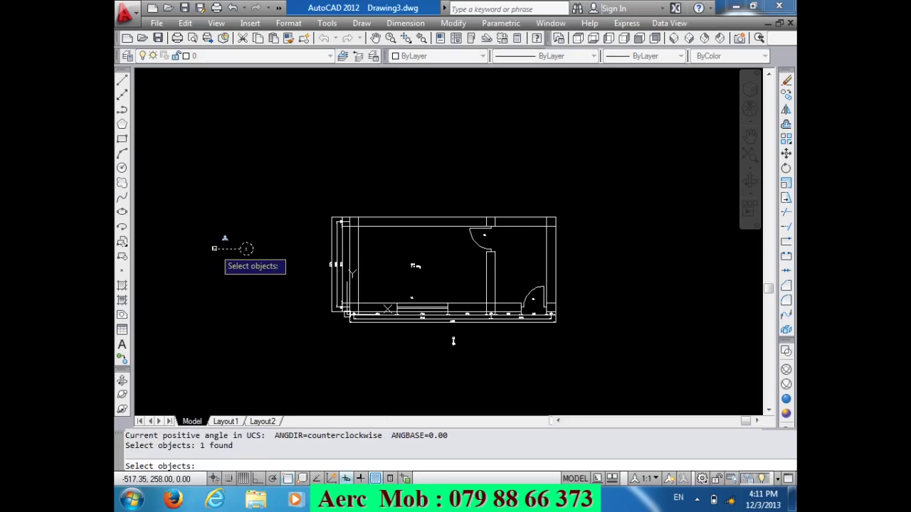
key(Return)
click(246, 249)
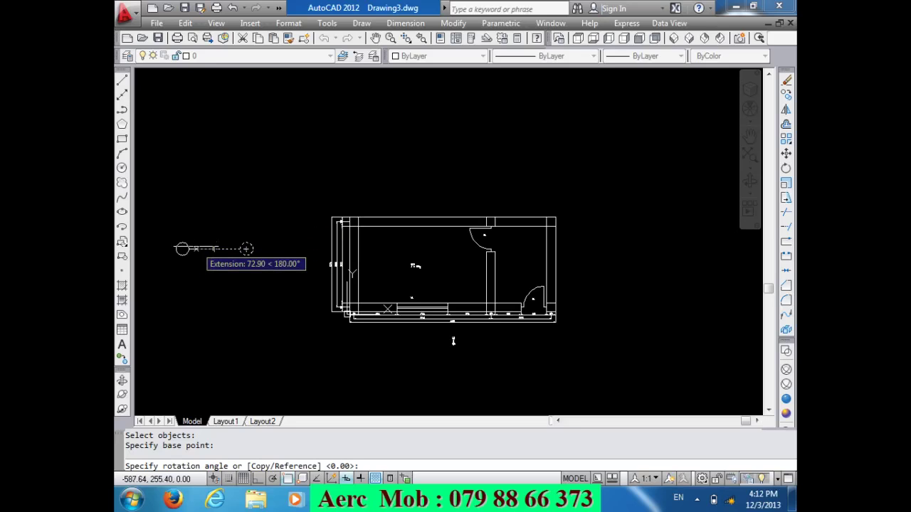
key(F8)
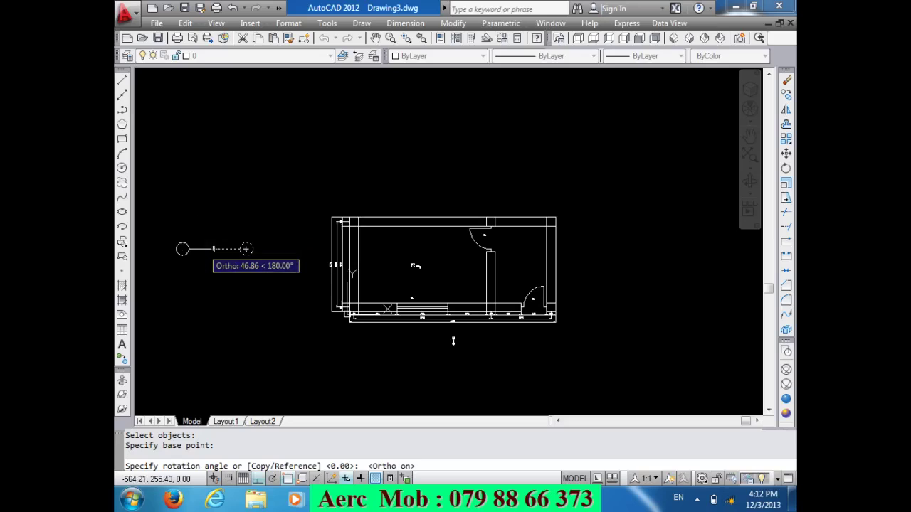
click(187, 248)
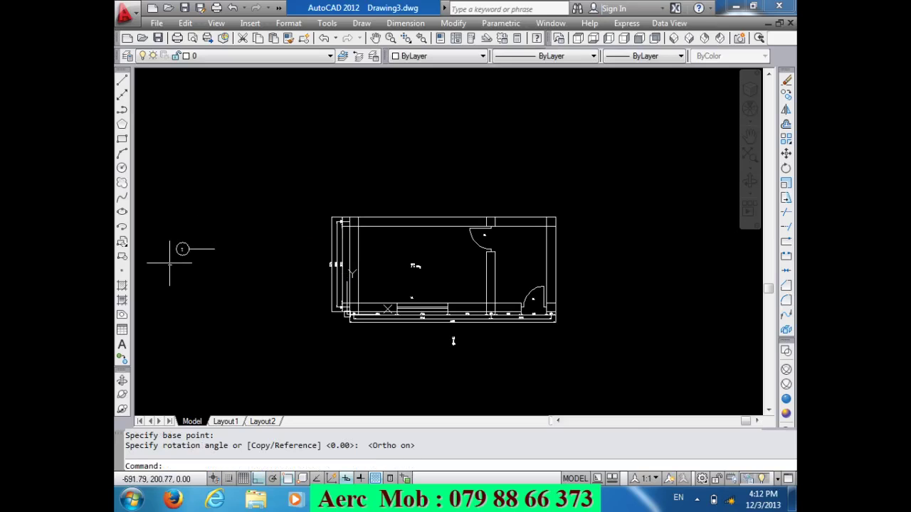
scroll(164, 253, up, 3)
scroll(258, 244, down, 2)
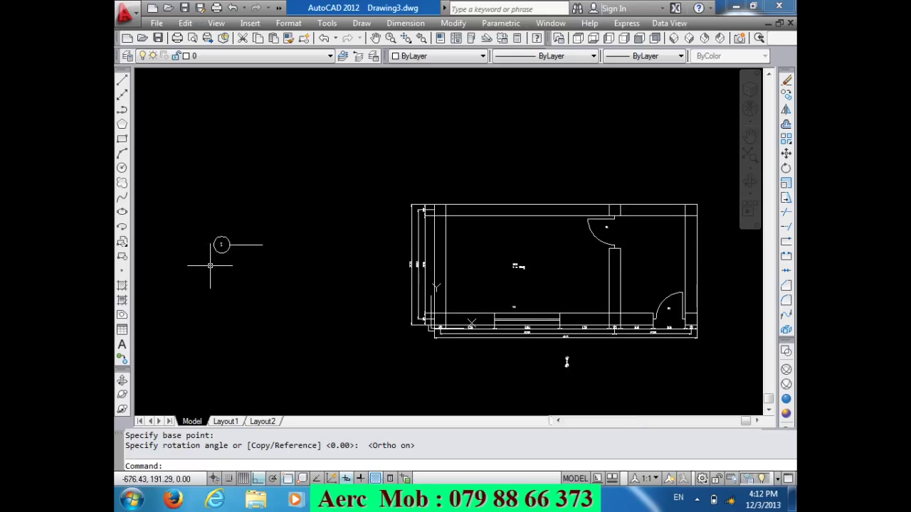
text(CO)
key(Return)
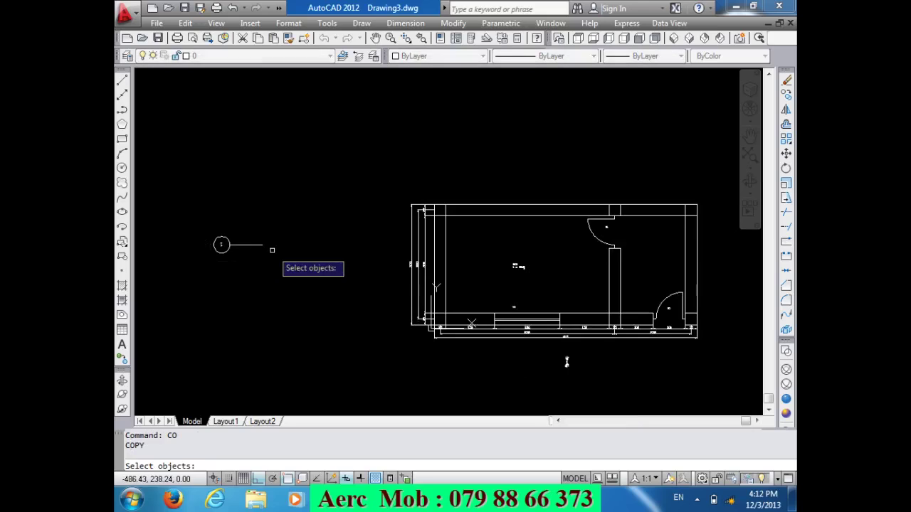
Step: Copy grid bubble 1 to the plan's top-left and bottom-left corners
click(261, 244)
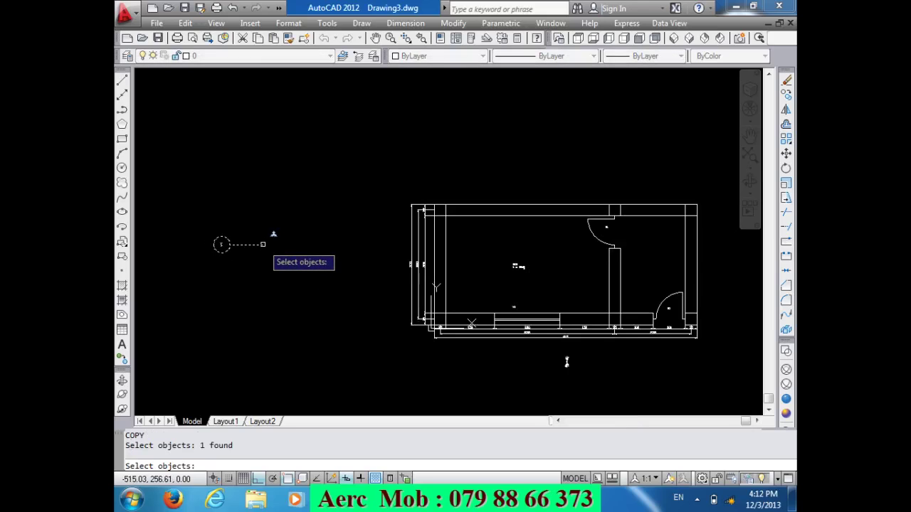
key(Return)
click(264, 244)
scroll(434, 210, up, 5)
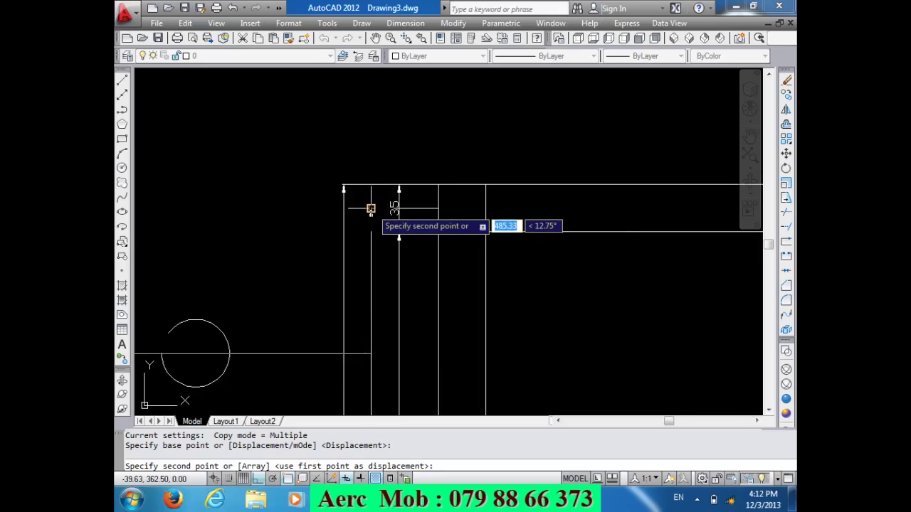
click(371, 208)
scroll(301, 187, down, 3)
scroll(299, 178, down, 2)
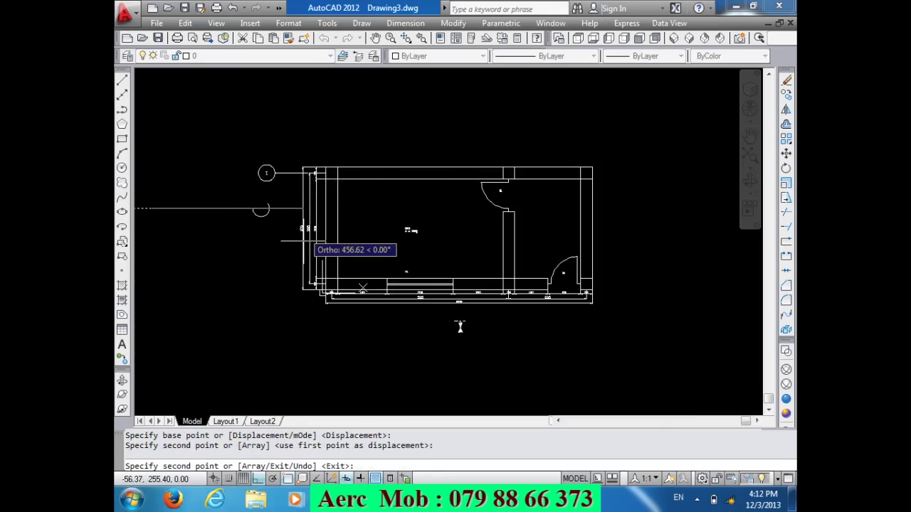
scroll(314, 310, up, 5)
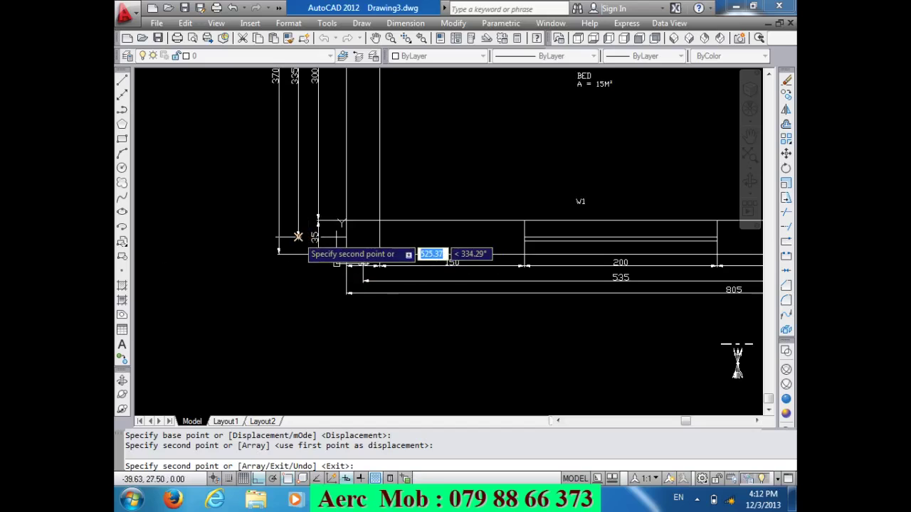
click(299, 236)
scroll(406, 315, down, 4)
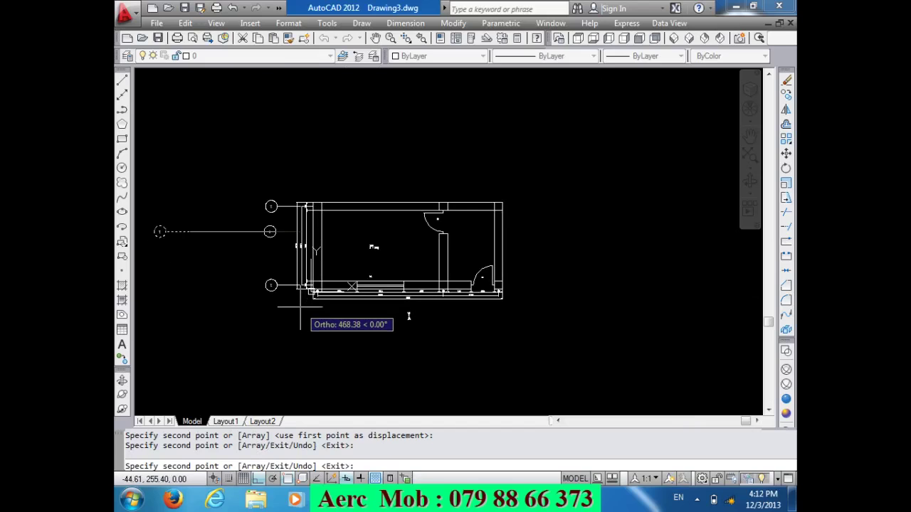
key(Return)
scroll(420, 299, down, 2)
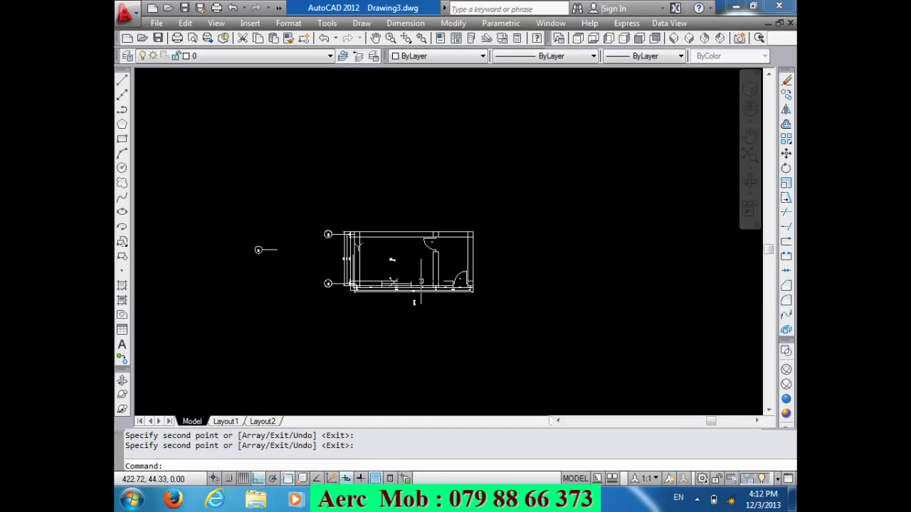
scroll(261, 252, up, 2)
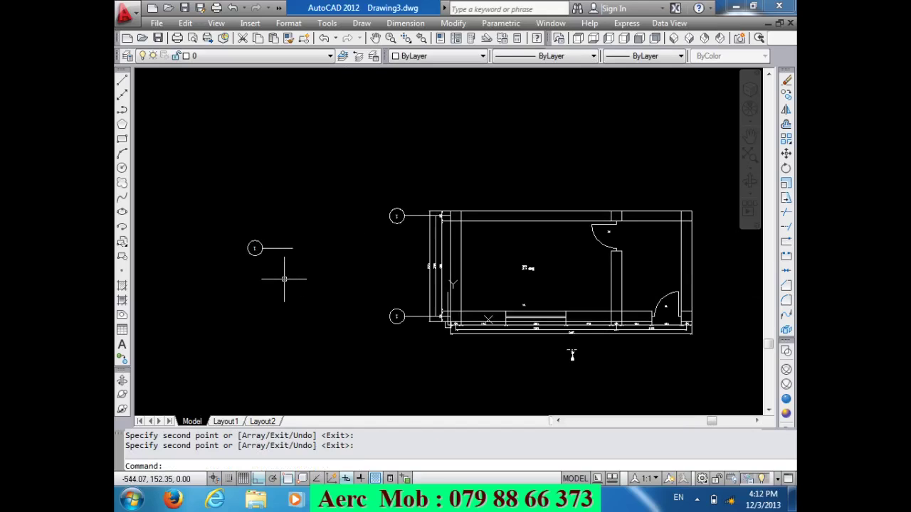
Step: Rotate the grid bubble line about its end so it stands vertical
text(ro)
key(Return)
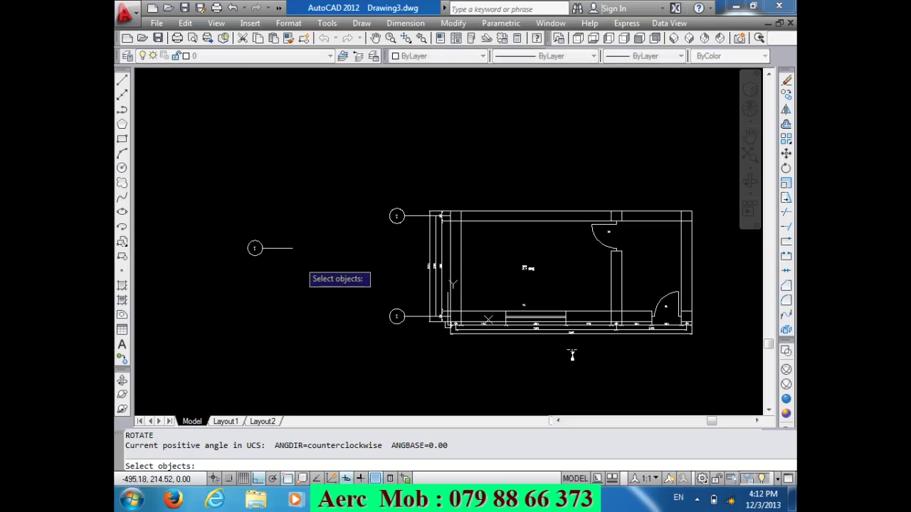
click(292, 247)
key(Return)
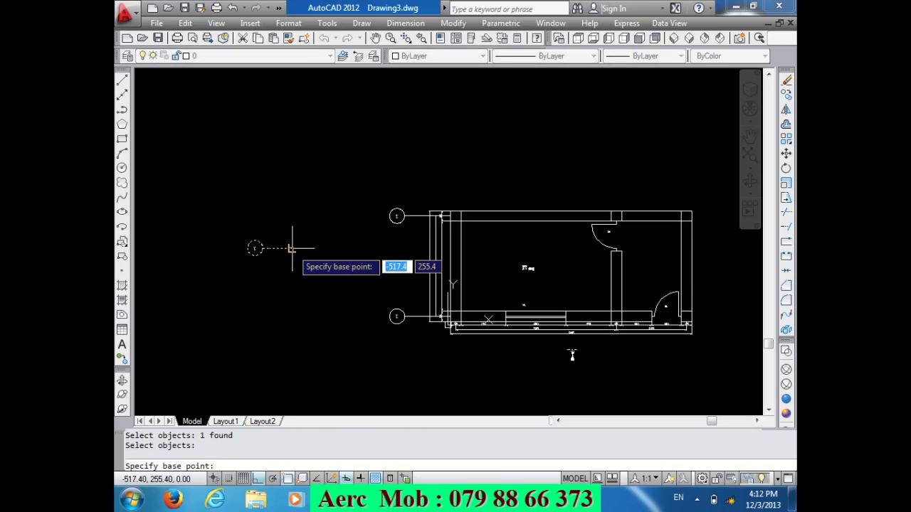
click(292, 248)
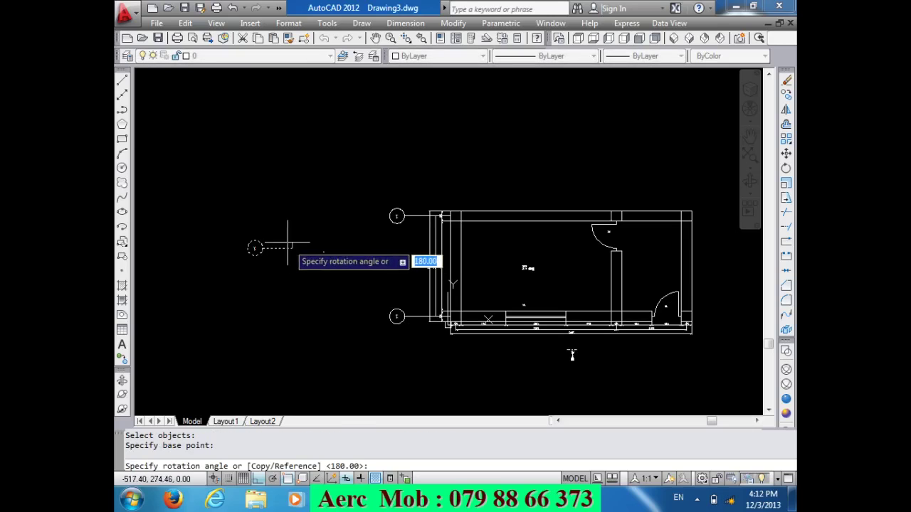
click(290, 134)
Step: Copy the vertical bubble to three bottom dimension points, including the middle 35 dimension
text(c)
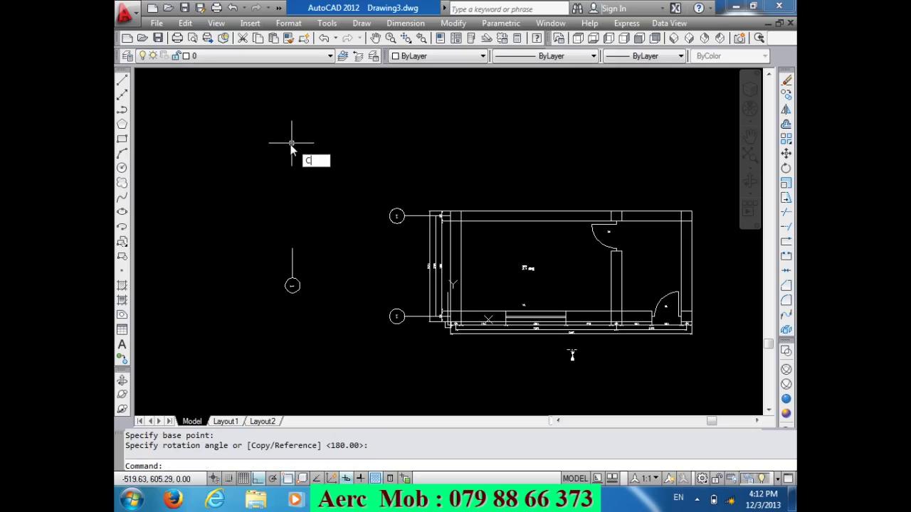
text(o)
key(Return)
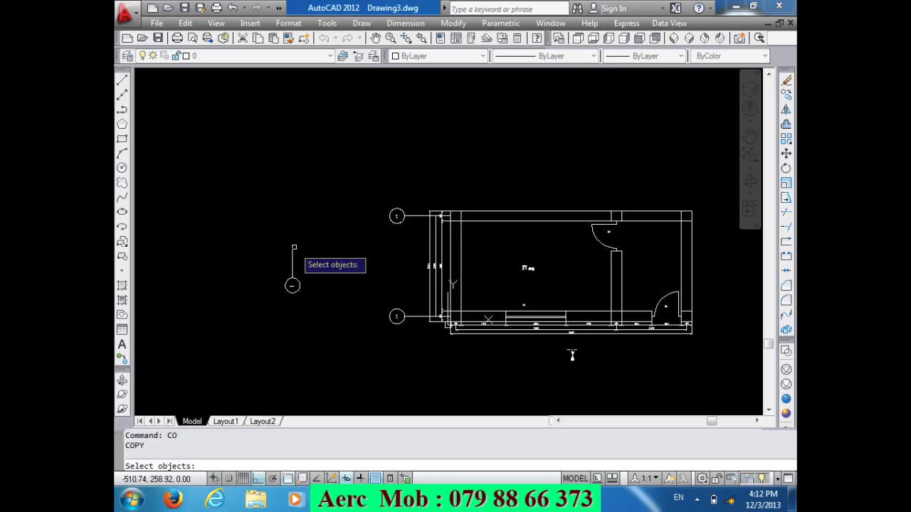
click(291, 248)
key(Return)
click(291, 247)
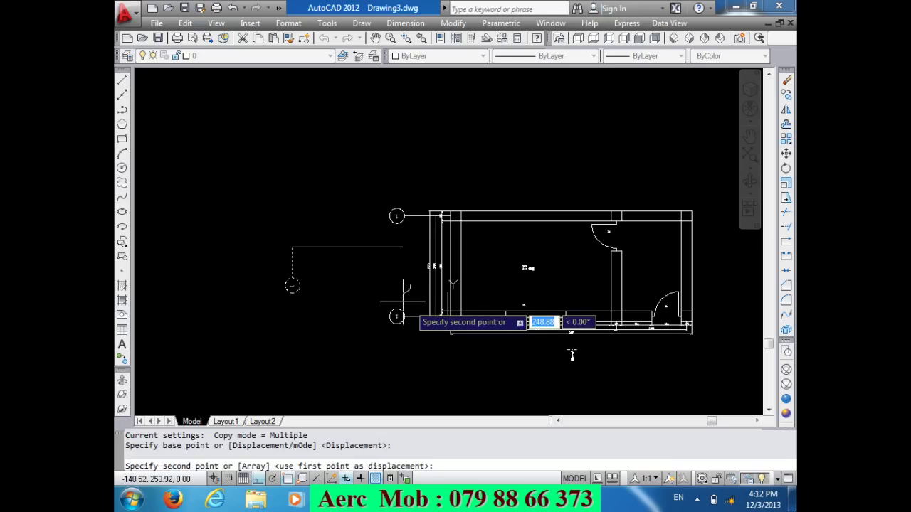
scroll(455, 327, up, 3)
scroll(449, 331, up, 2)
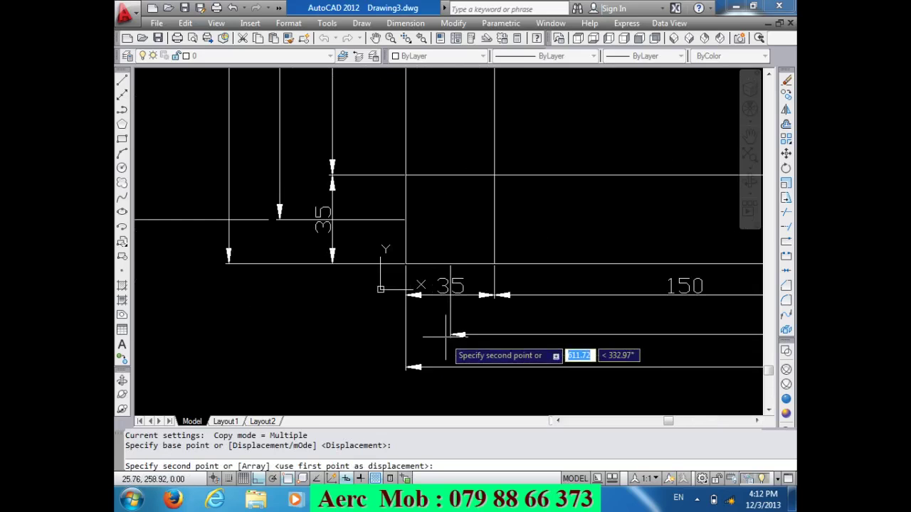
scroll(439, 342, up, 2)
click(437, 342)
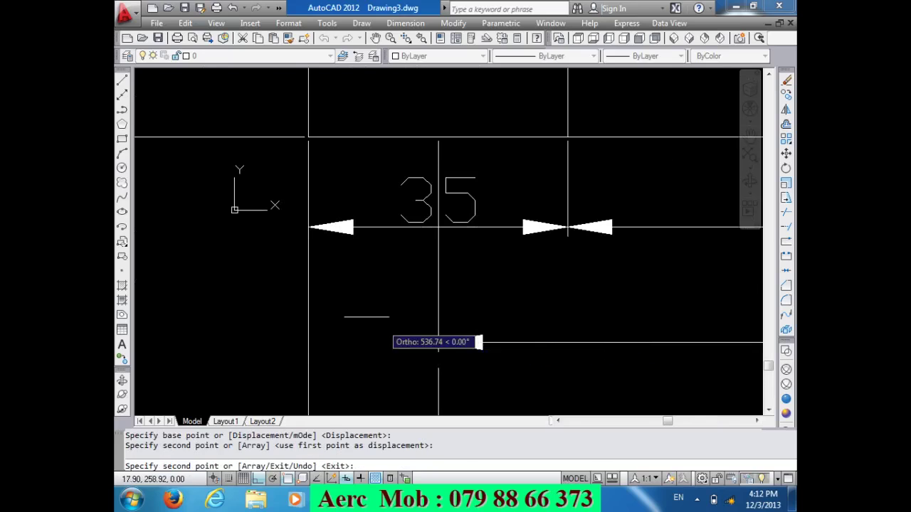
scroll(427, 334, down, 3)
scroll(491, 338, down, 2)
scroll(606, 309, up, 2)
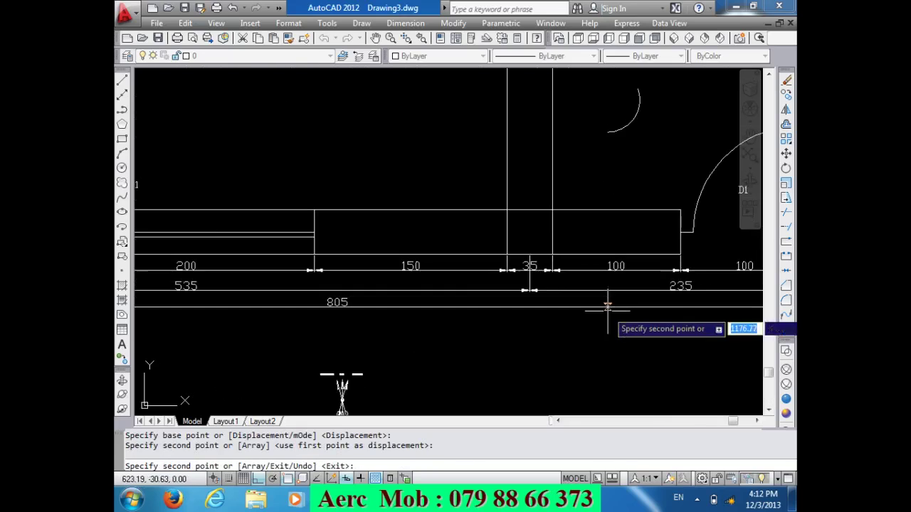
scroll(533, 291, up, 2)
click(525, 298)
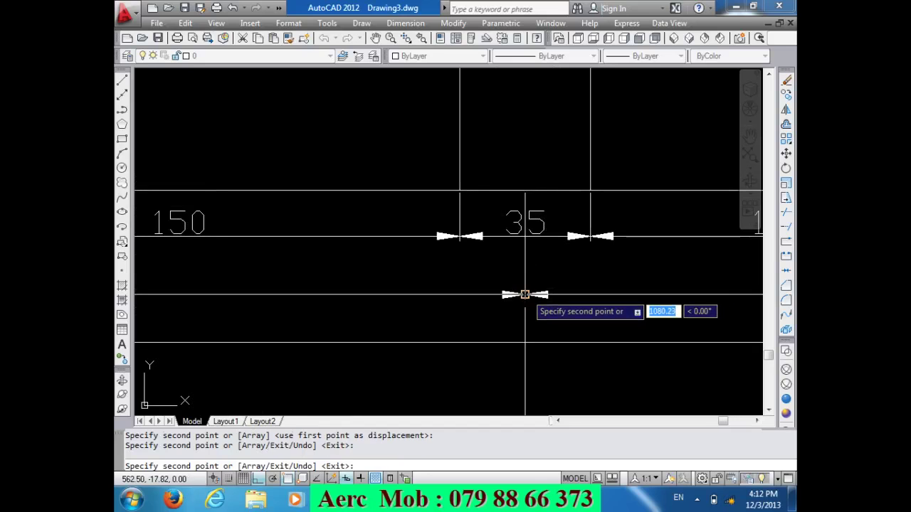
scroll(499, 285, down, 2)
scroll(429, 275, down, 2)
scroll(441, 274, down, 1)
scroll(527, 292, up, 2)
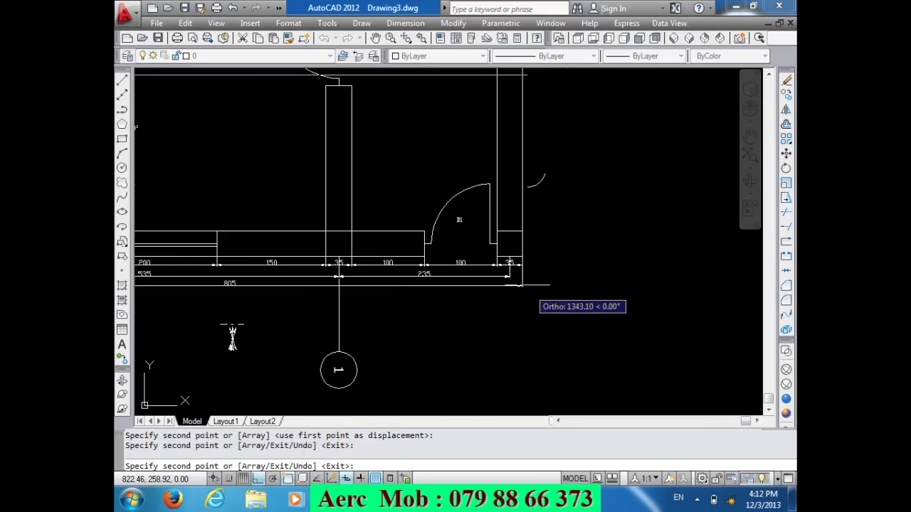
scroll(520, 278, up, 2)
scroll(499, 266, up, 1)
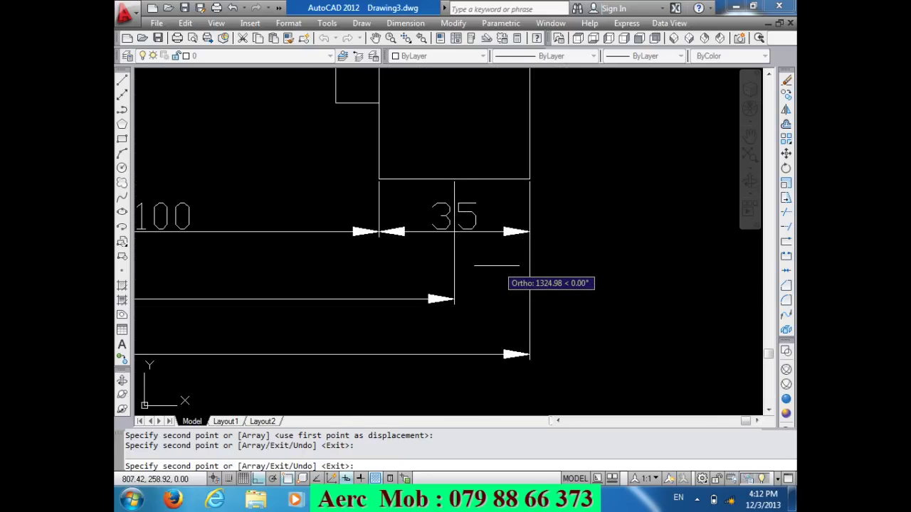
click(454, 299)
scroll(485, 287, down, 2)
scroll(486, 286, down, 4)
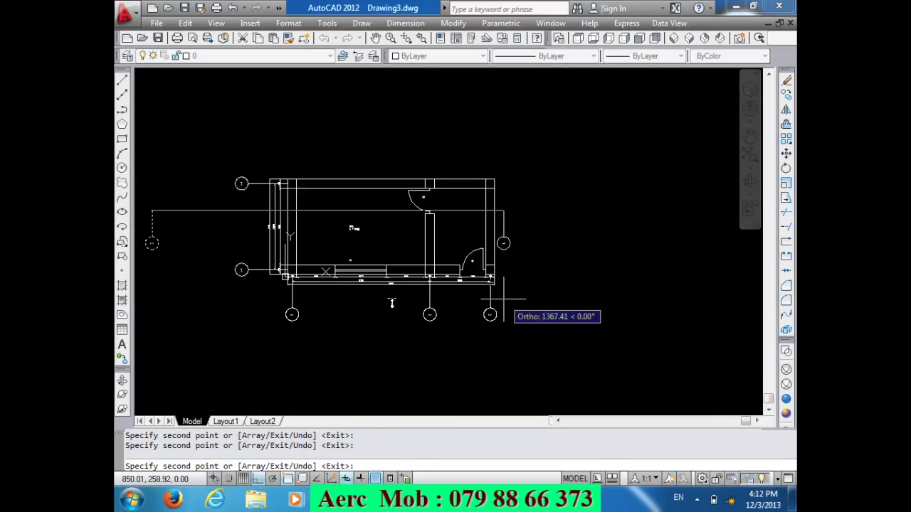
key(Escape)
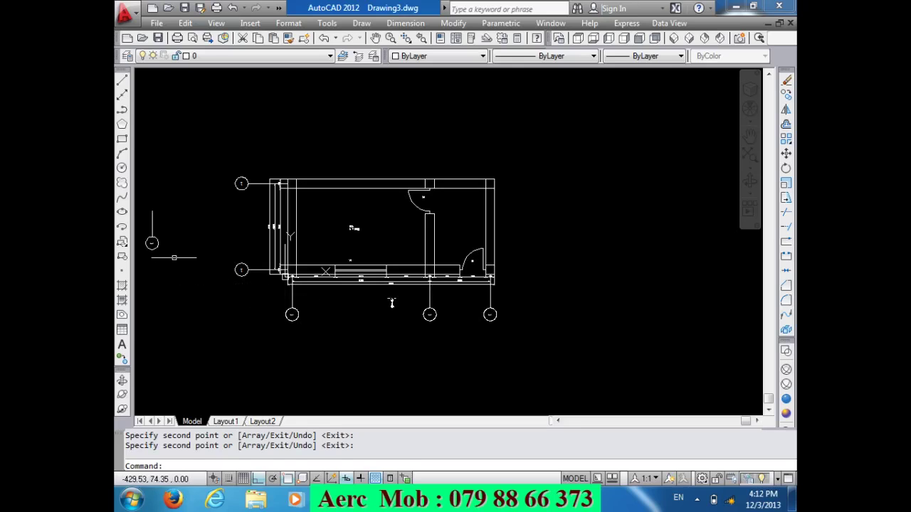
Step: Erase the leftover bubble on the left with a selection window
click(174, 257)
click(151, 238)
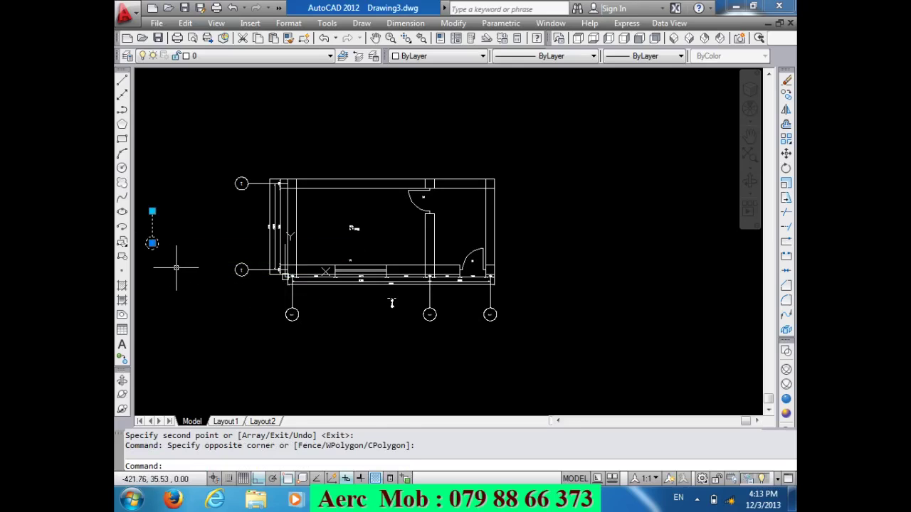
key(Delete)
scroll(239, 269, up, 2)
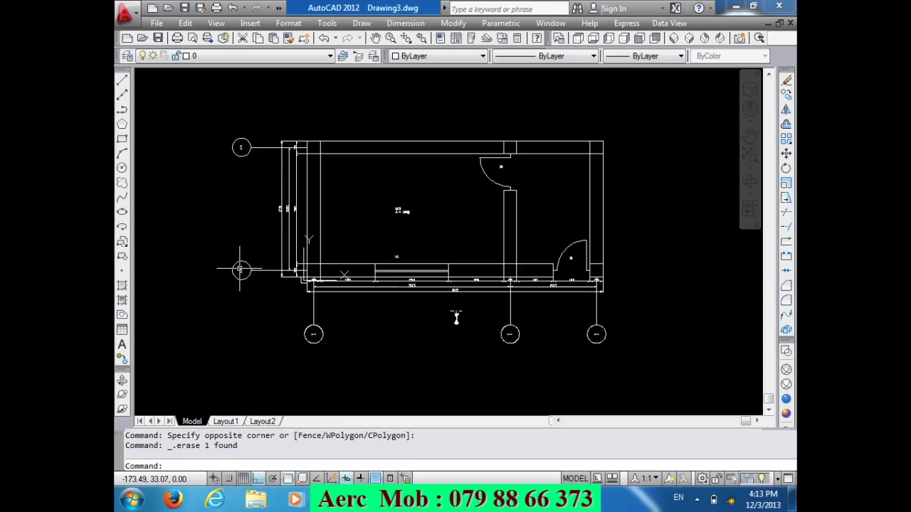
Step: Set the lower-left bubble's label rotation to 0 so it reads upright
double_click(234, 279)
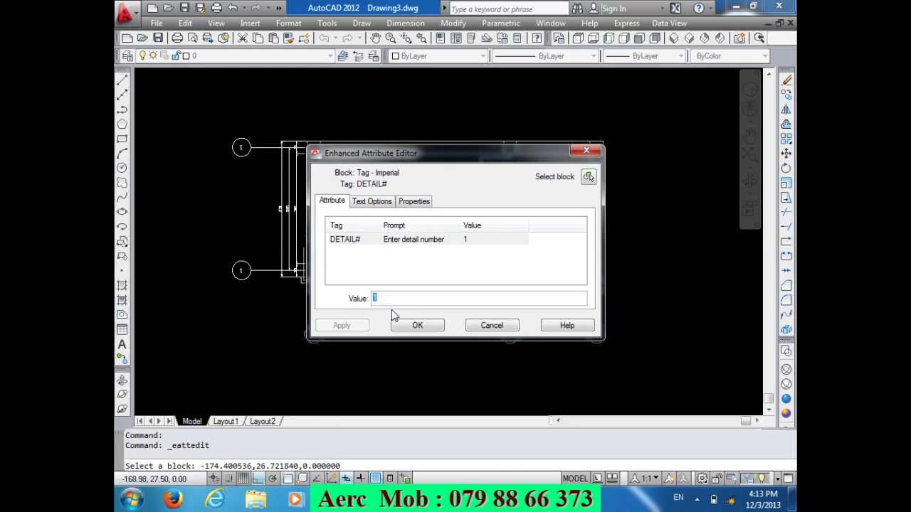
click(373, 202)
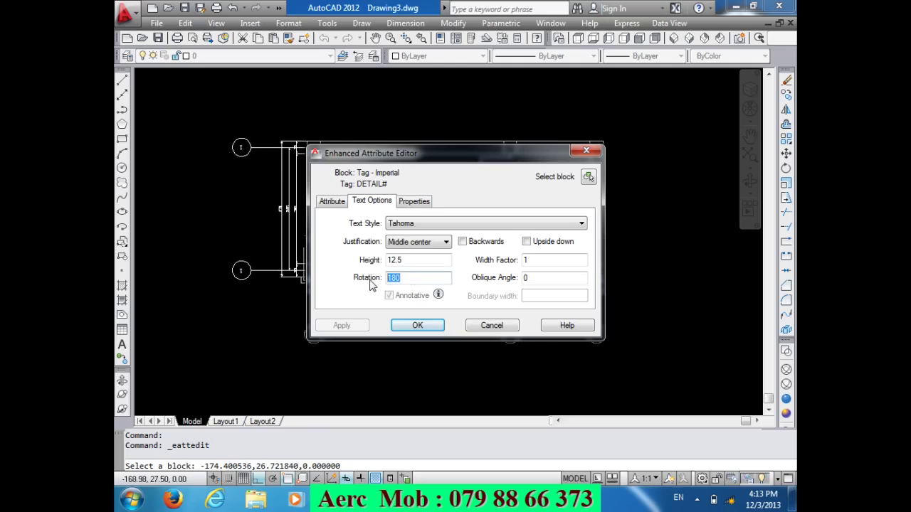
text(0)
click(435, 329)
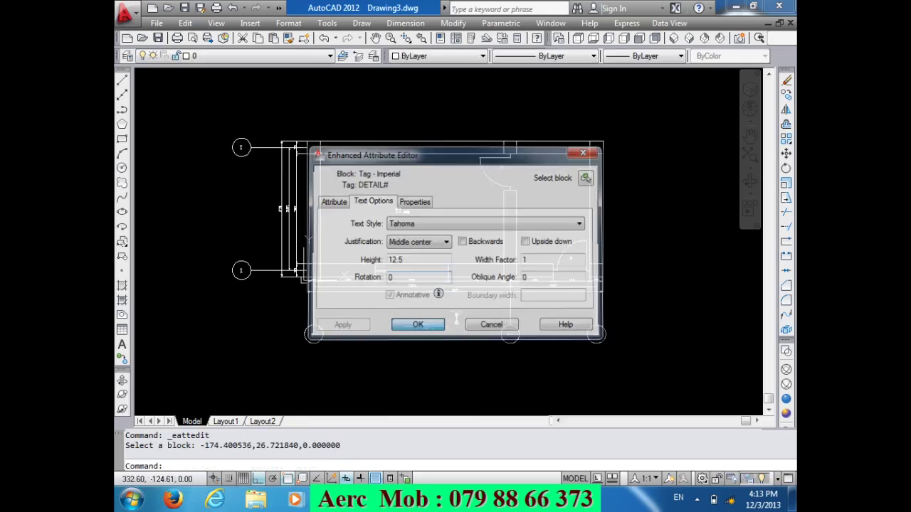
scroll(242, 275, up, 3)
scroll(245, 274, up, 3)
scroll(291, 366, down, 3)
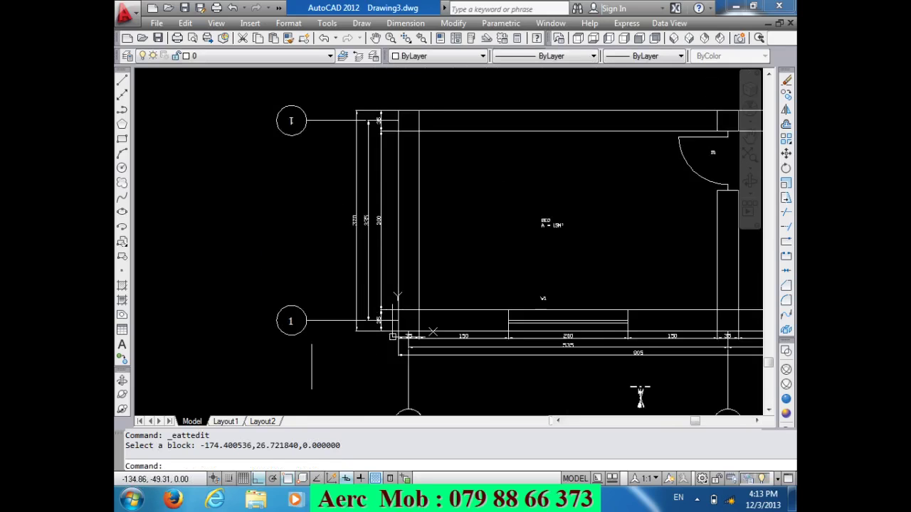
scroll(318, 368, down, 3)
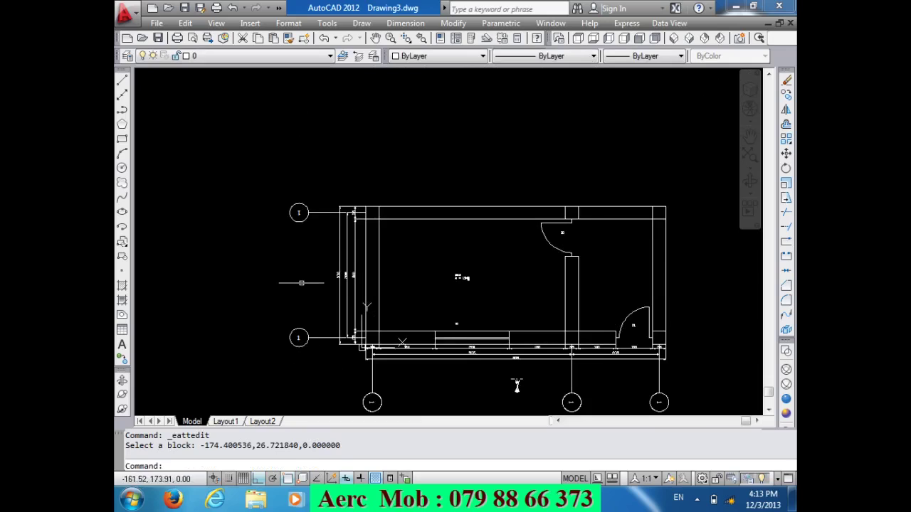
Step: Change the upper-left bubble's label to an upright 2 with rotation 0
double_click(299, 212)
text(2)
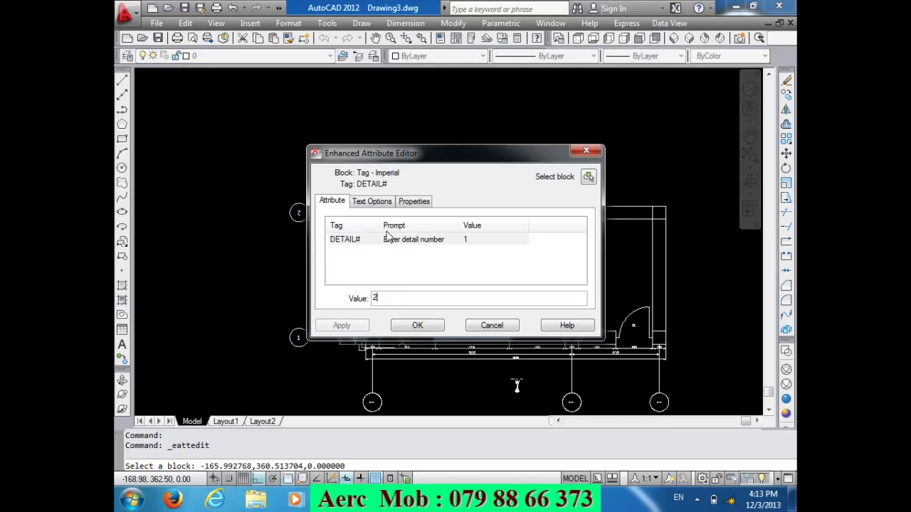
click(372, 203)
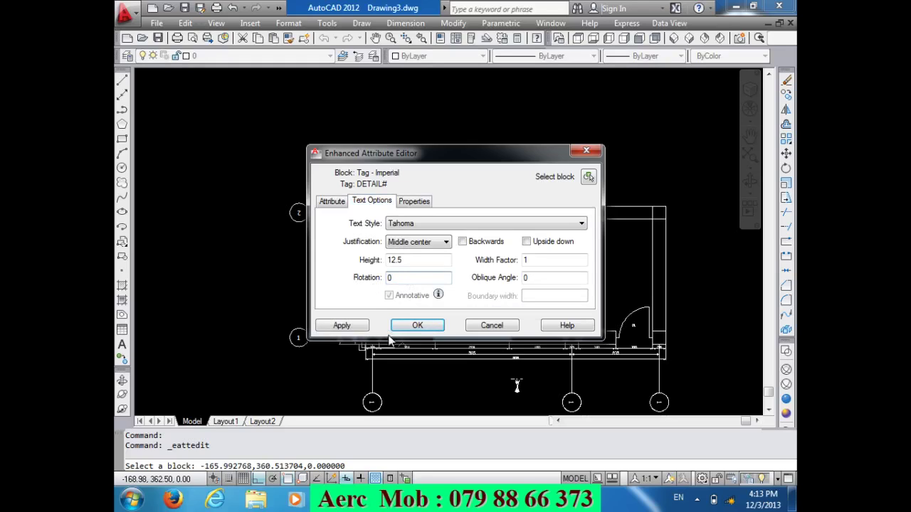
click(422, 328)
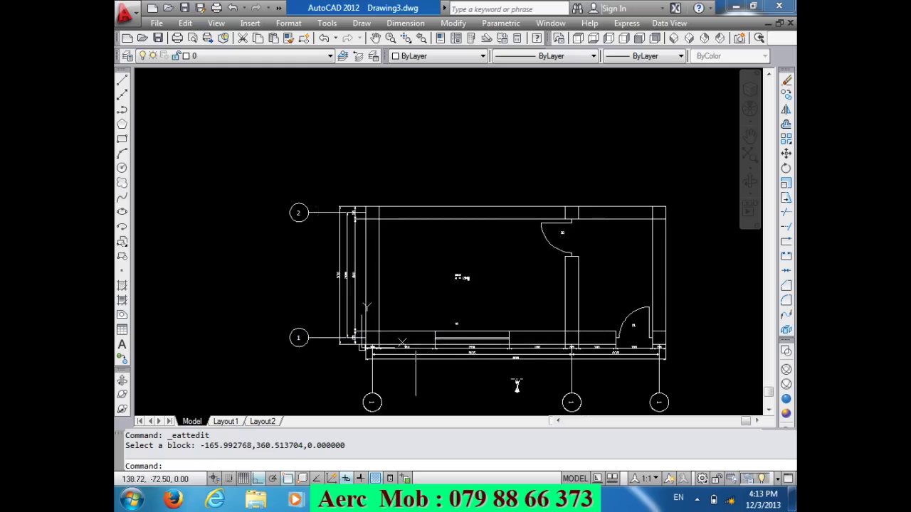
scroll(305, 229, down, 1)
scroll(337, 329, up, 1)
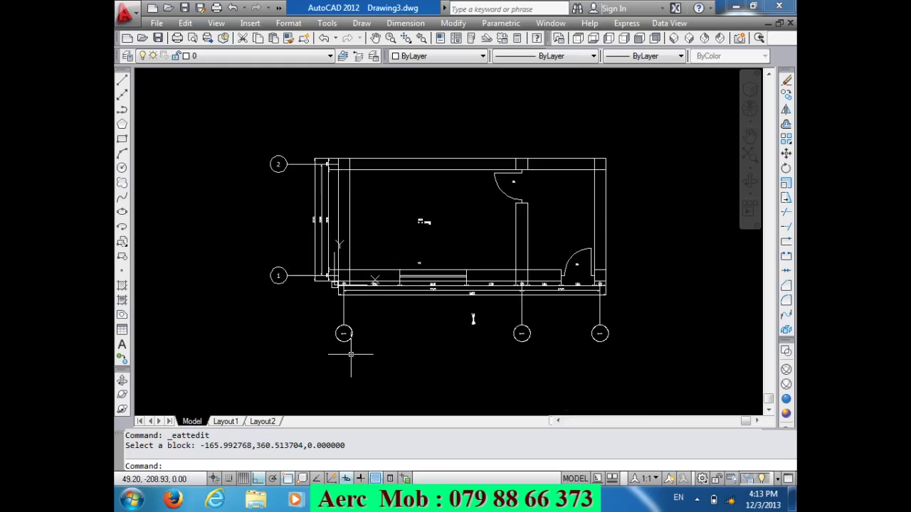
scroll(339, 326, up, 2)
Step: Set the leftmost bottom bubble's attribute value to A, keeping rotation 0
click(341, 327)
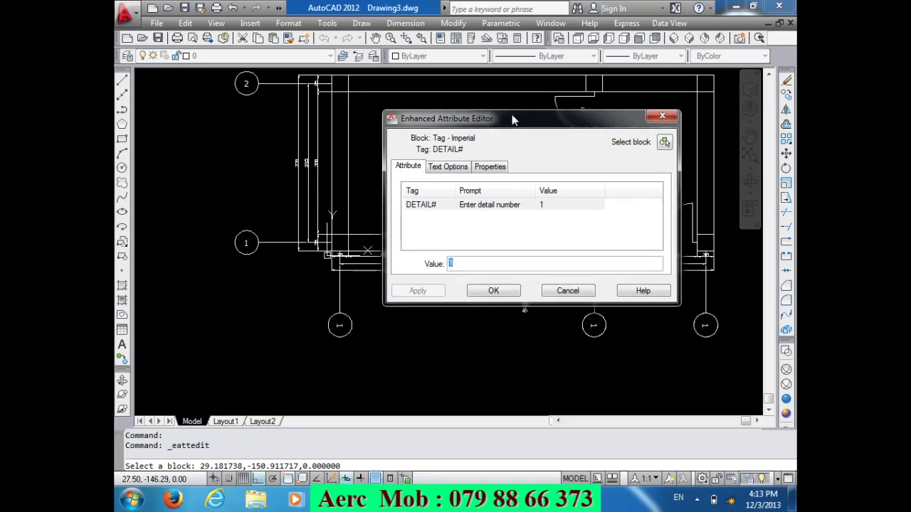
drag(434, 164, 506, 105)
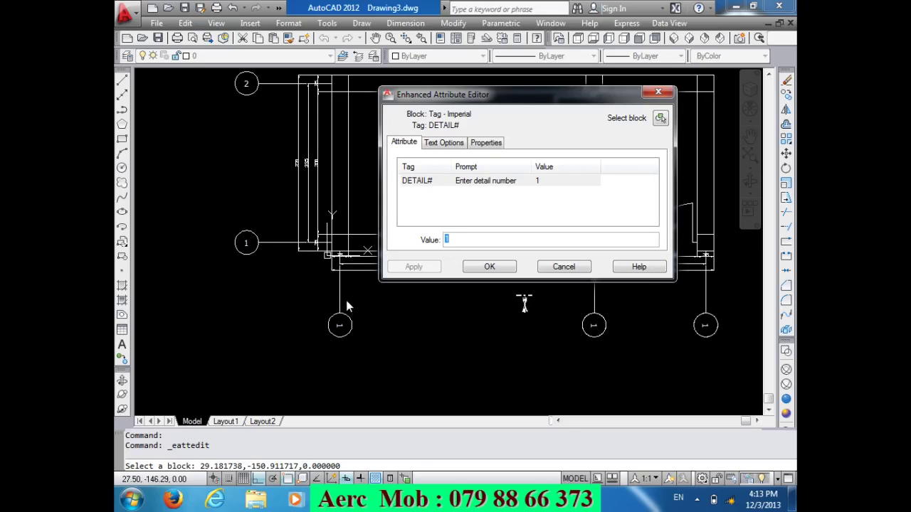
text(A)
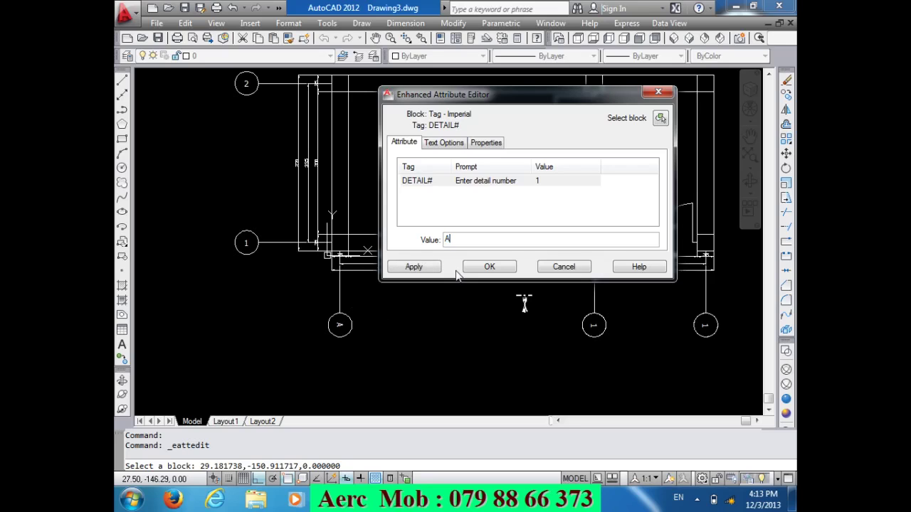
click(442, 143)
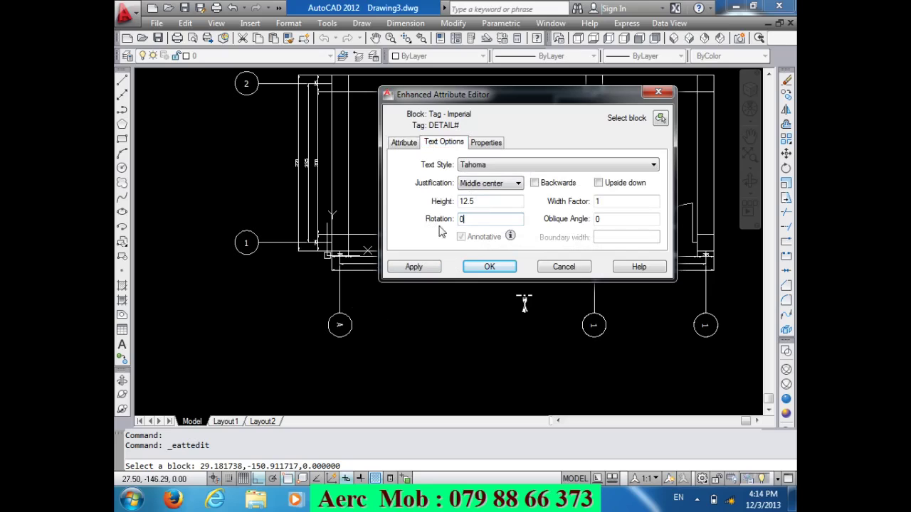
click(486, 266)
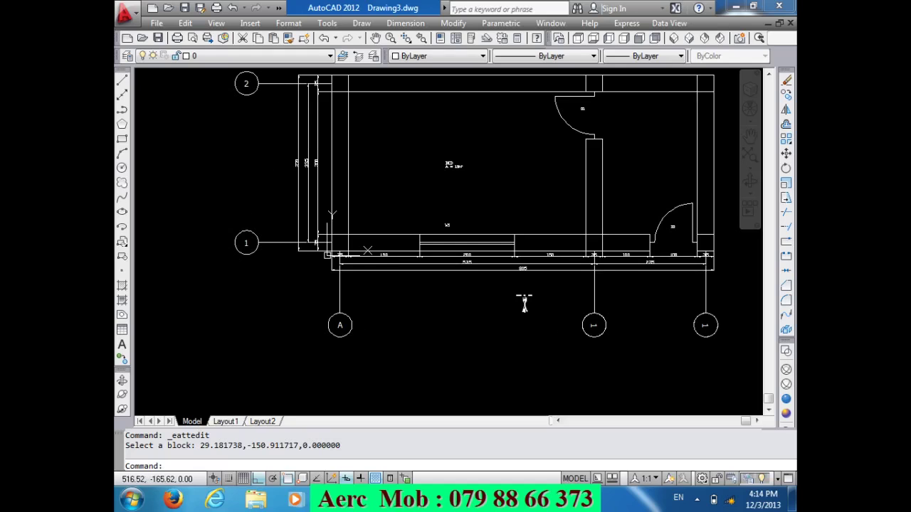
Step: Change the middle bottom bubble's label to an upright B, after cancelling an accidental stretch
click(605, 340)
click(585, 313)
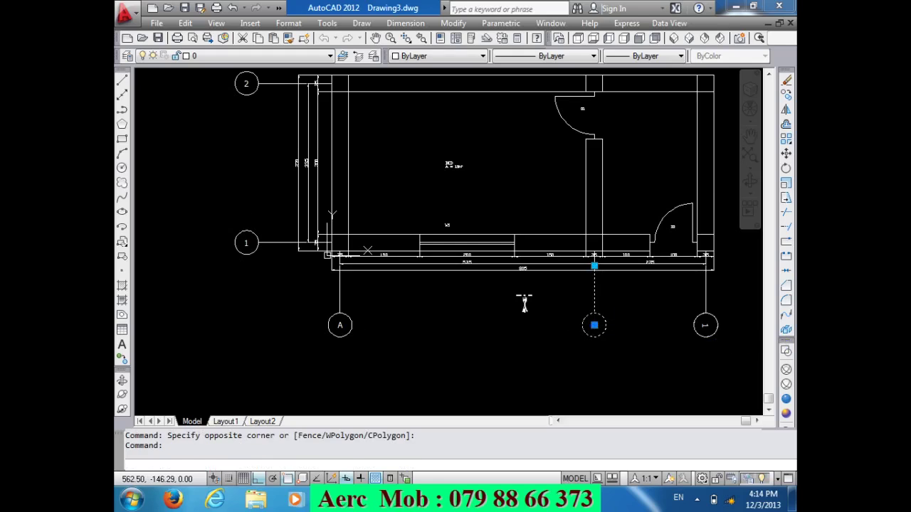
click(594, 325)
key(Escape)
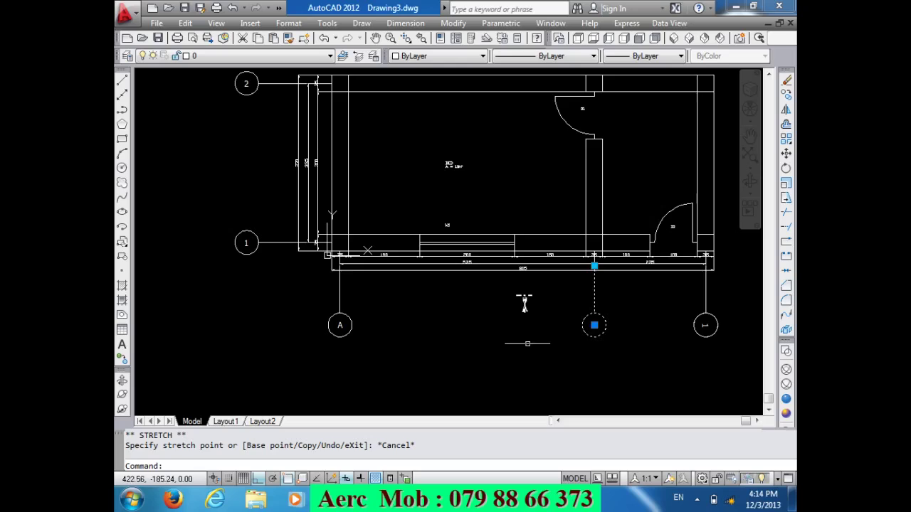
key(Escape)
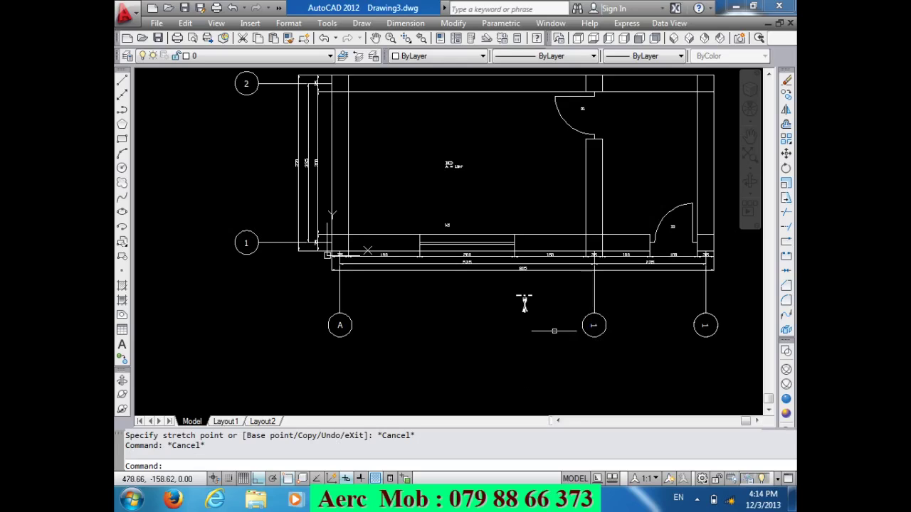
click(594, 326)
double_click(595, 325)
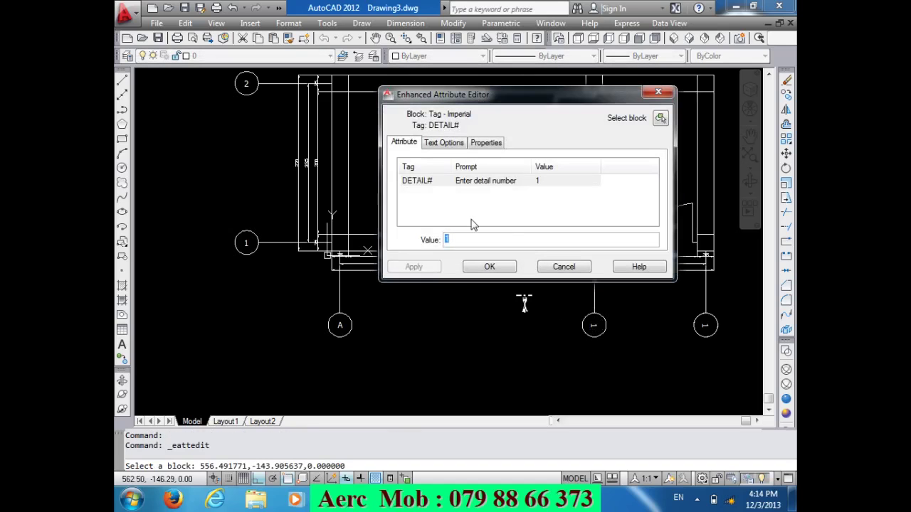
click(451, 143)
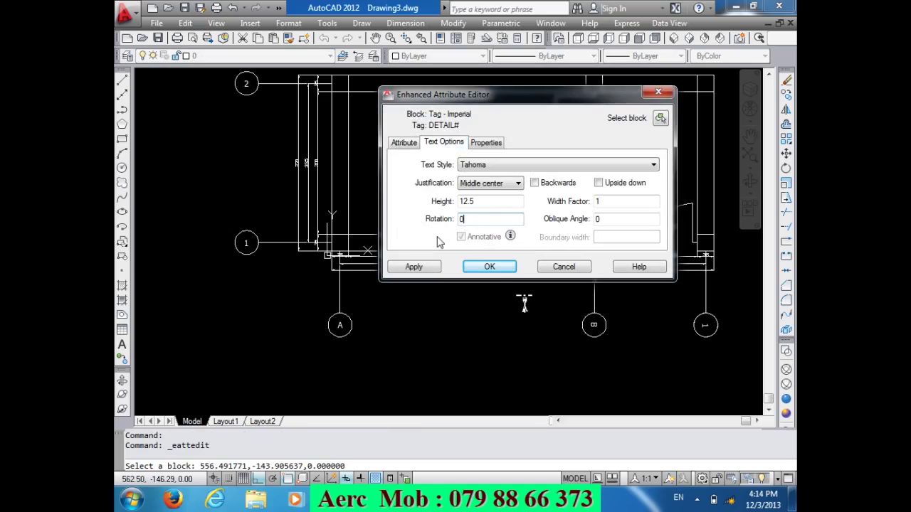
click(490, 268)
scroll(531, 354, up, 3)
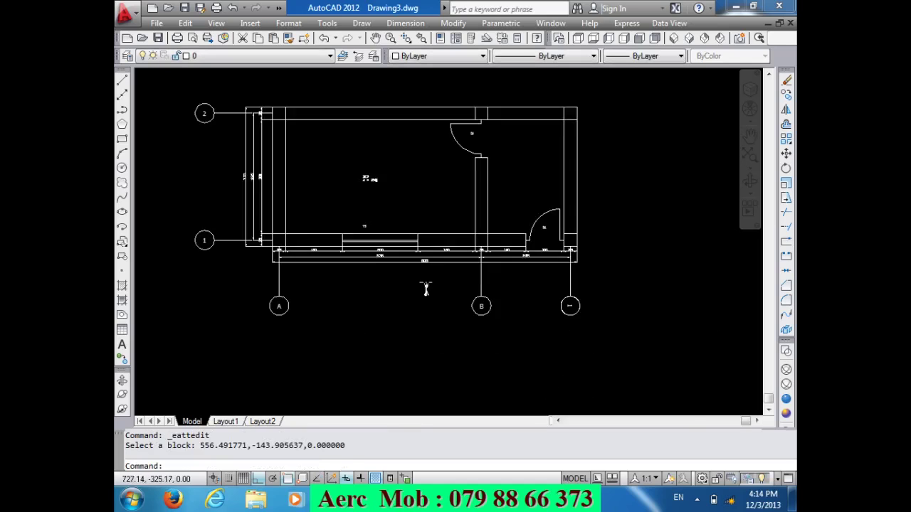
scroll(574, 367, up, 2)
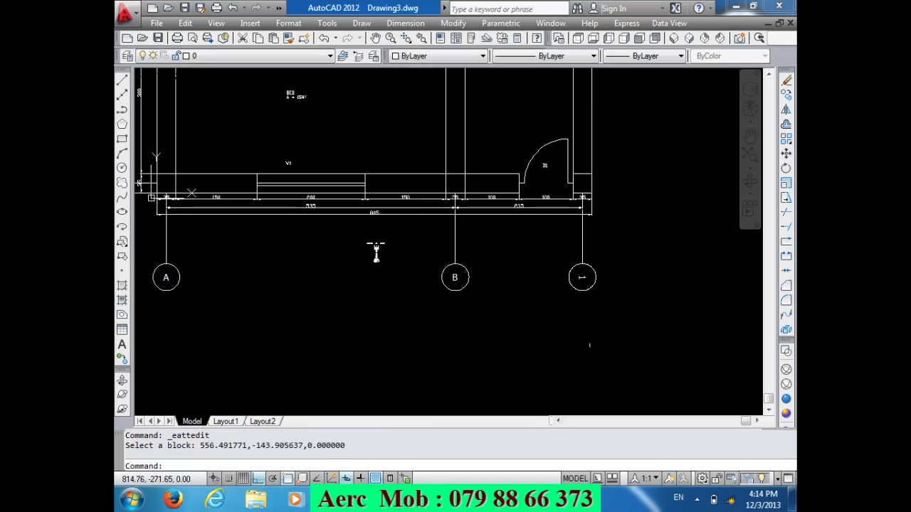
Step: Change the rightmost bottom bubble's label to C, dismissing an invalid-angle warning
double_click(583, 277)
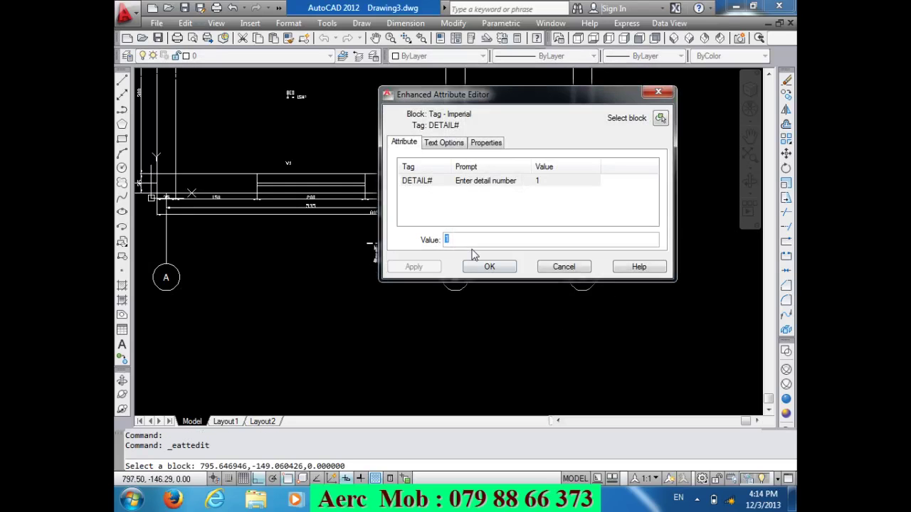
click(449, 146)
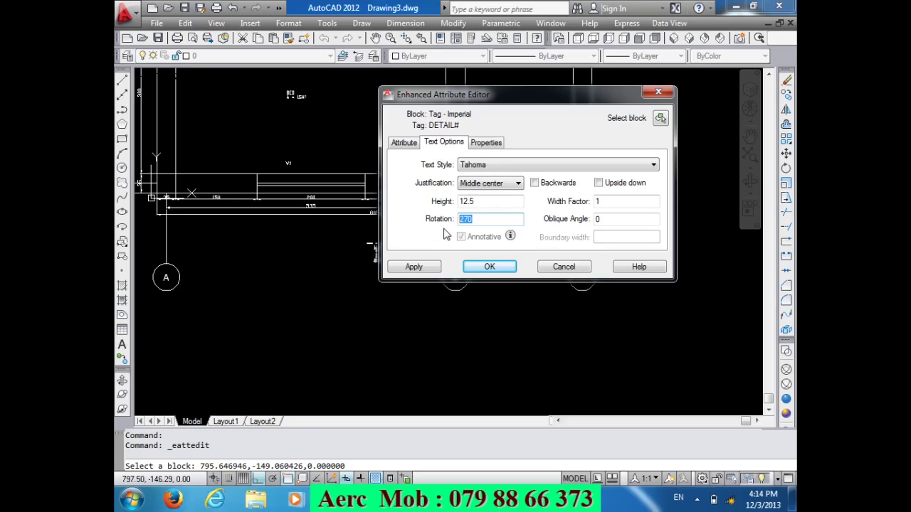
click(490, 267)
click(530, 208)
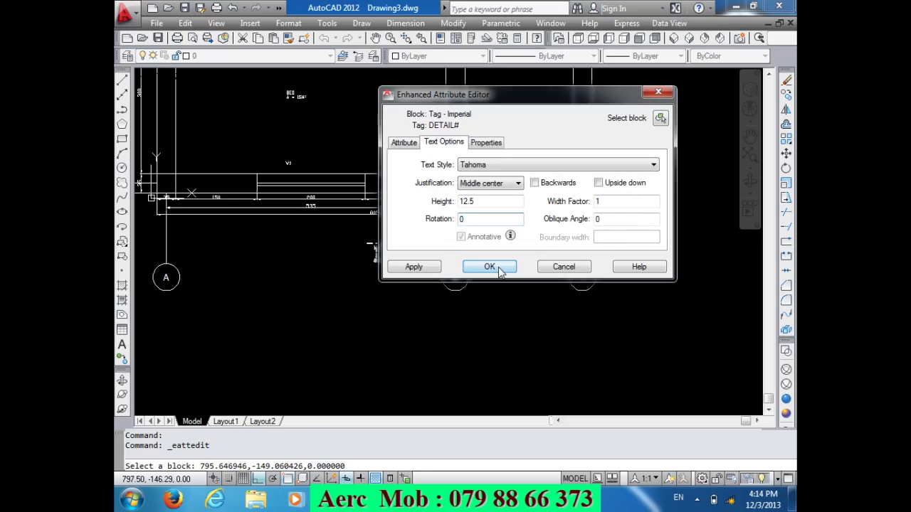
click(490, 267)
scroll(516, 296, down, 5)
scroll(516, 295, up, 3)
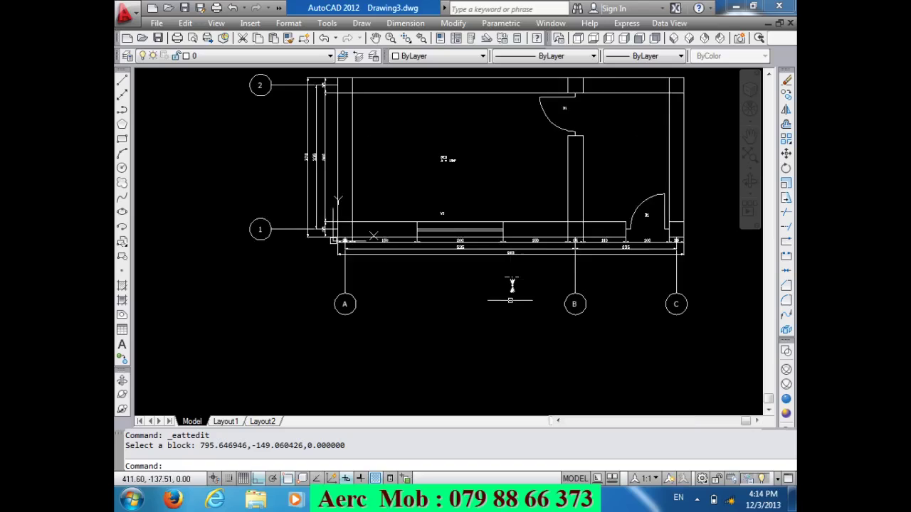
scroll(513, 289, up, 3)
scroll(506, 301, down, 2)
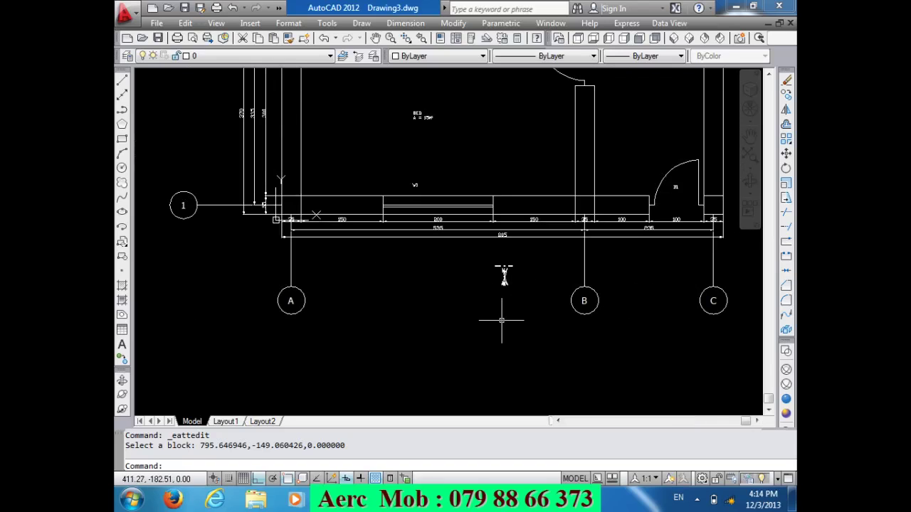
Step: Scale the small symbol below the plan by a factor of 2
text(sc)
key(Return)
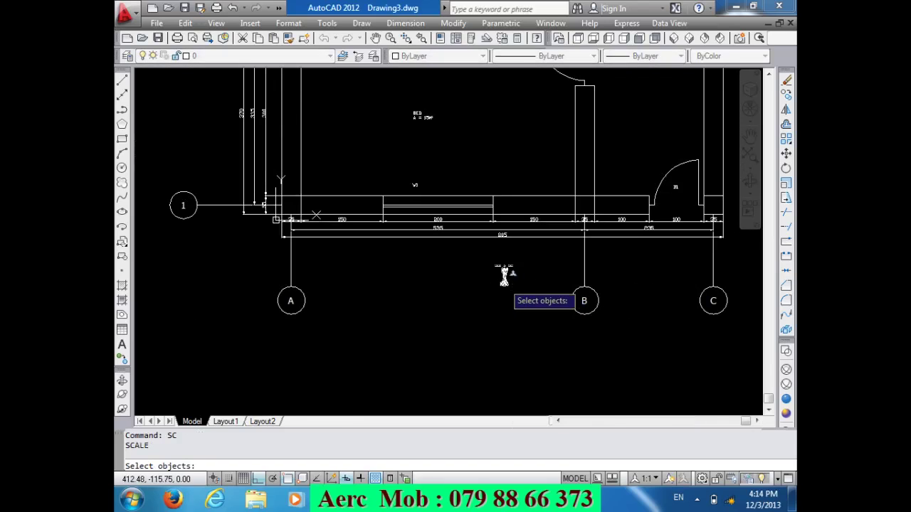
click(504, 274)
key(Return)
click(496, 306)
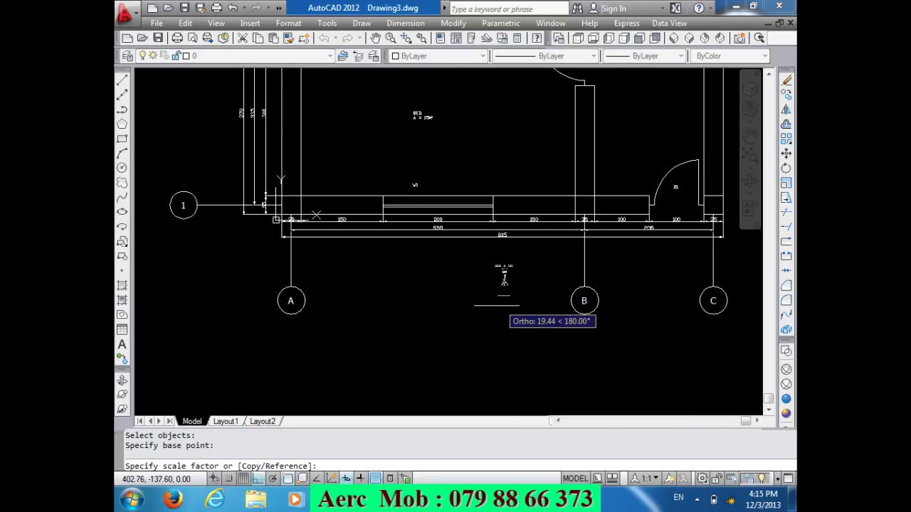
text(2)
key(Return)
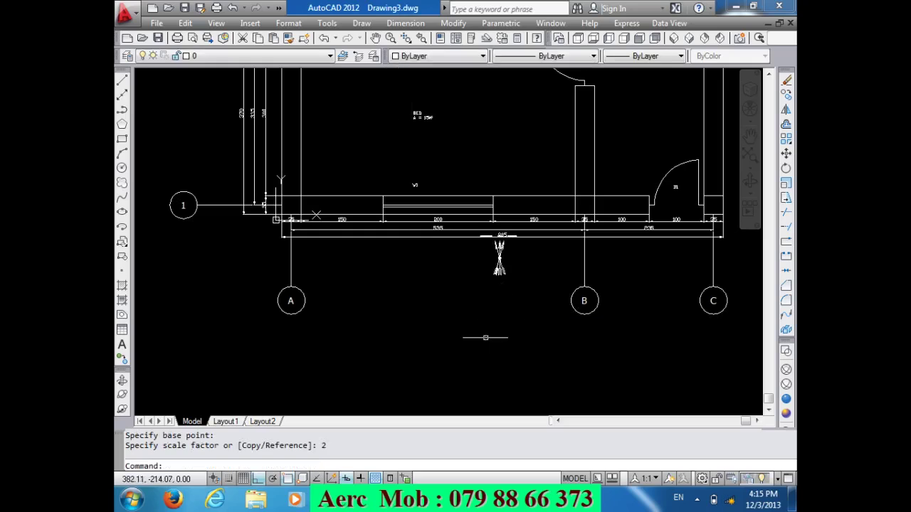
scroll(489, 304, down, 2)
scroll(489, 304, up, 3)
scroll(498, 306, down, 2)
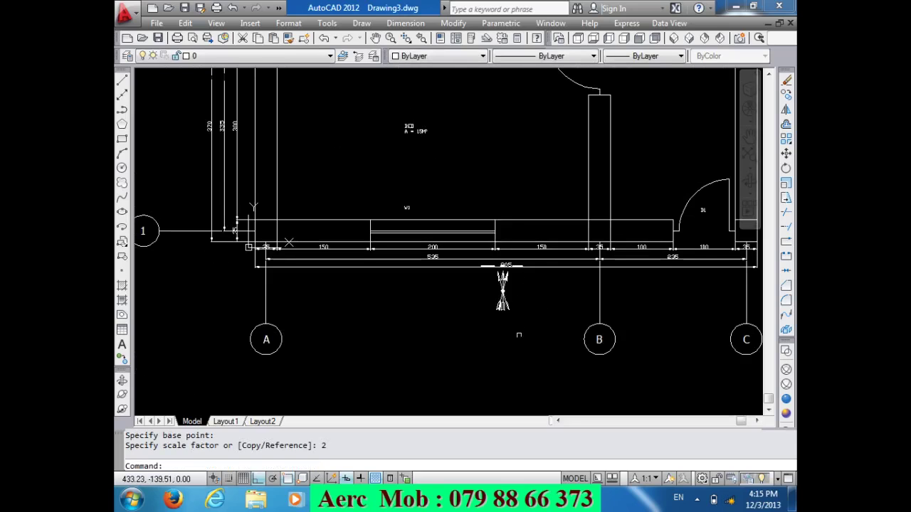
Step: Move the enlarged symbol down beneath the dimension lines
text(M)
key(Return)
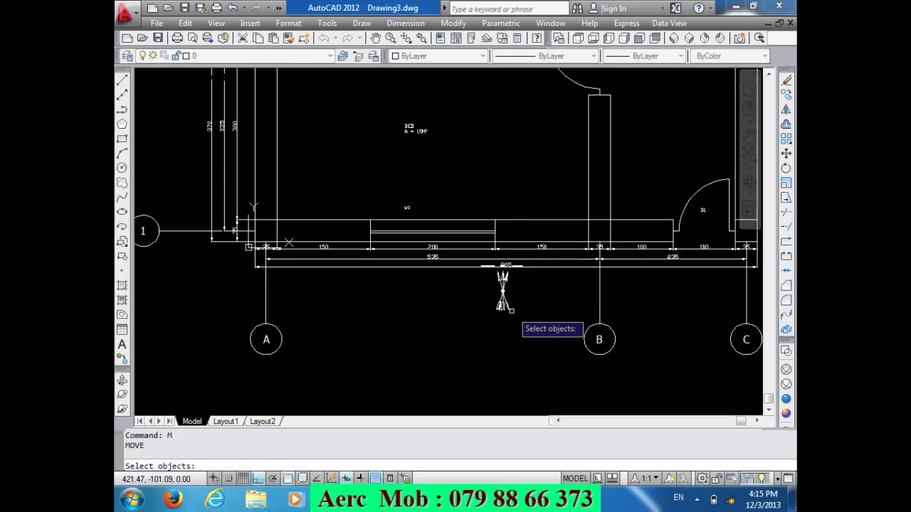
click(503, 306)
key(Return)
click(514, 348)
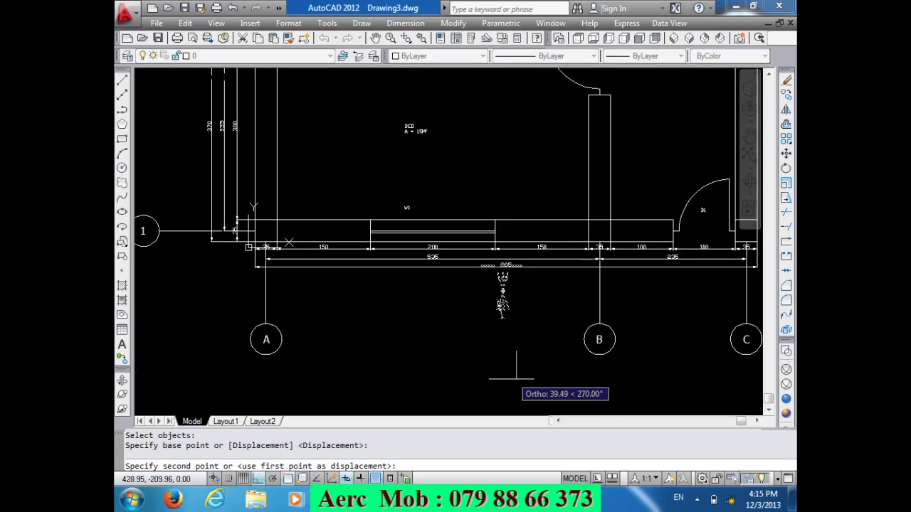
click(514, 395)
scroll(448, 374, down, 4)
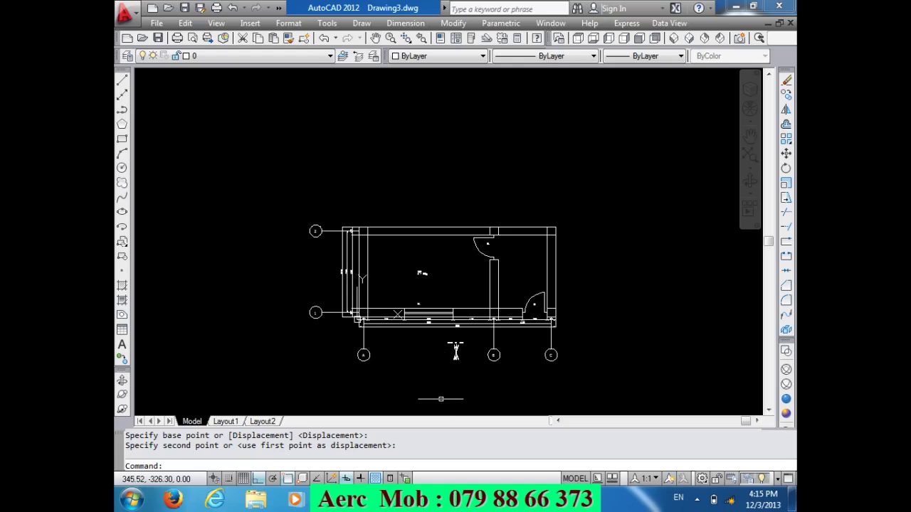
scroll(445, 391, up, 3)
scroll(422, 370, down, 2)
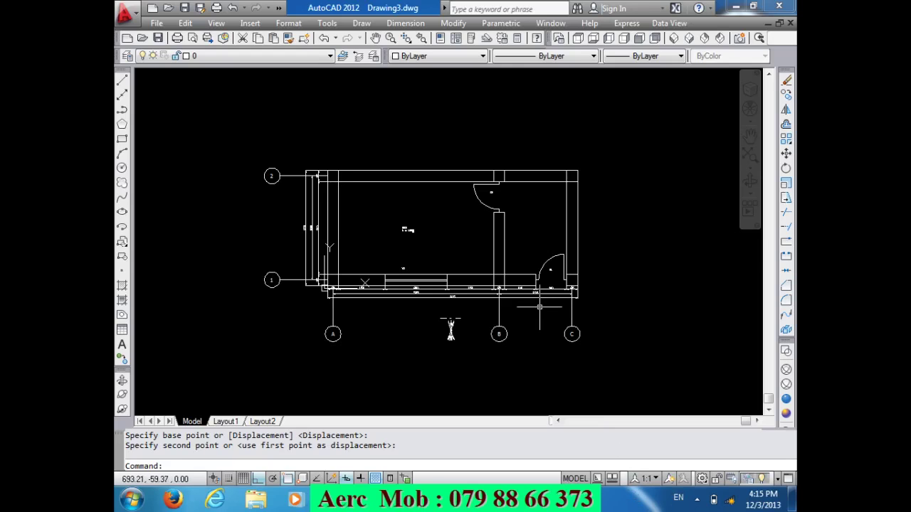
scroll(408, 229, up, 4)
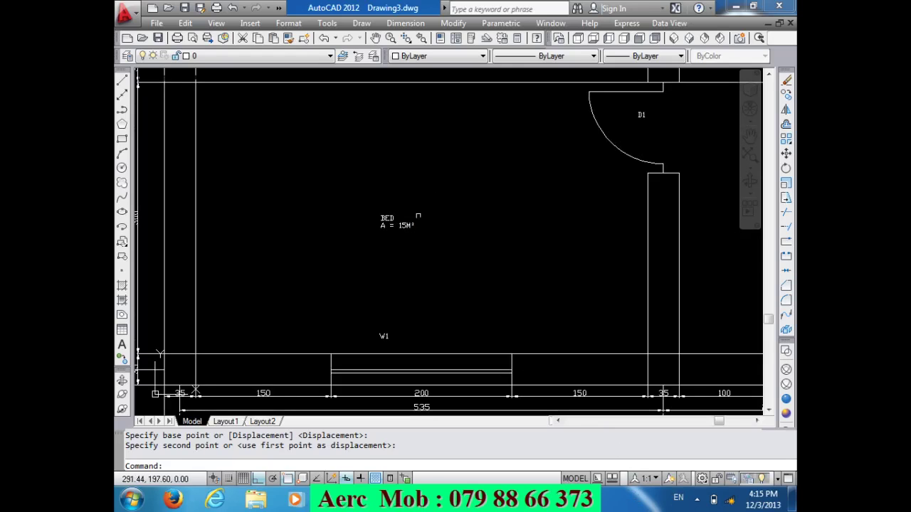
scroll(407, 223, up, 4)
scroll(380, 230, down, 4)
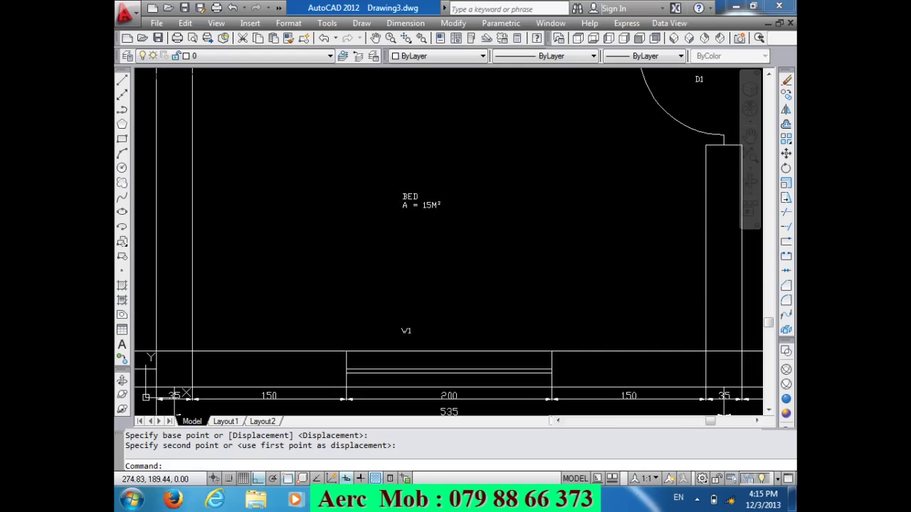
scroll(400, 329, up, 3)
scroll(387, 293, down, 3)
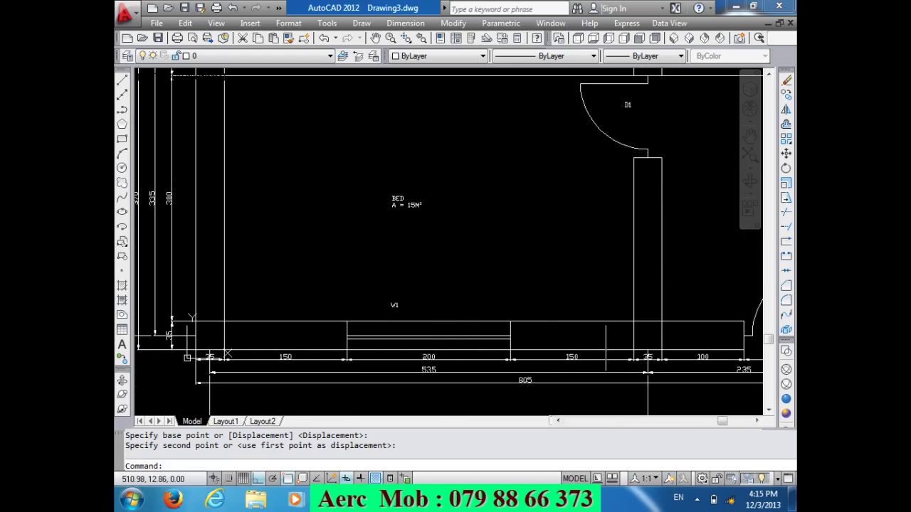
scroll(591, 338, down, 2)
scroll(453, 214, down, 2)
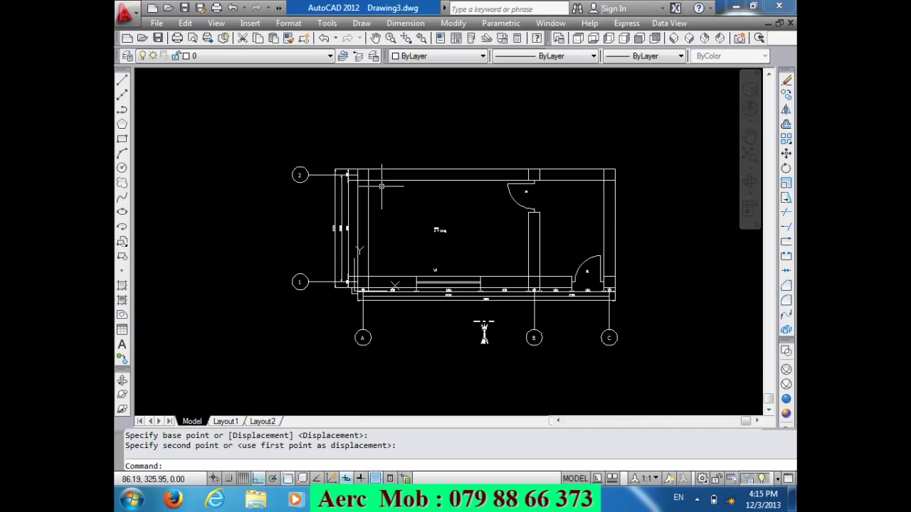
scroll(443, 325, up, 2)
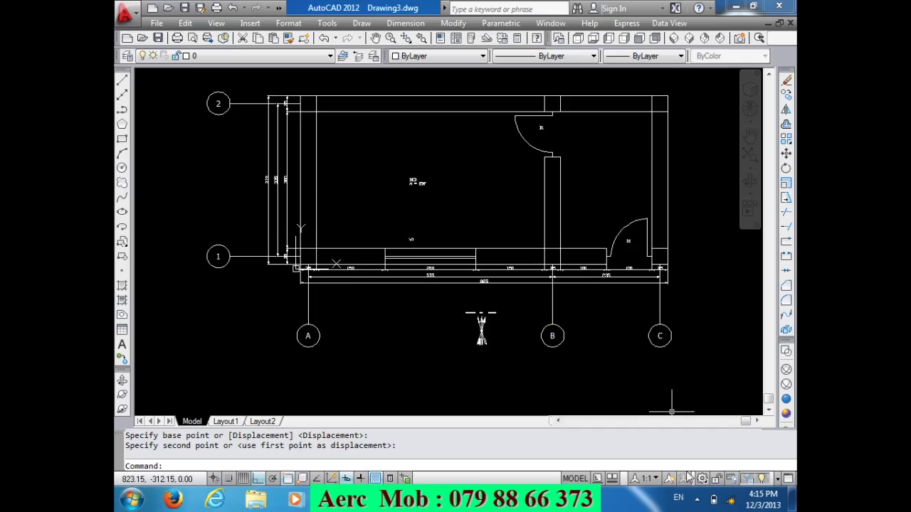
click(698, 501)
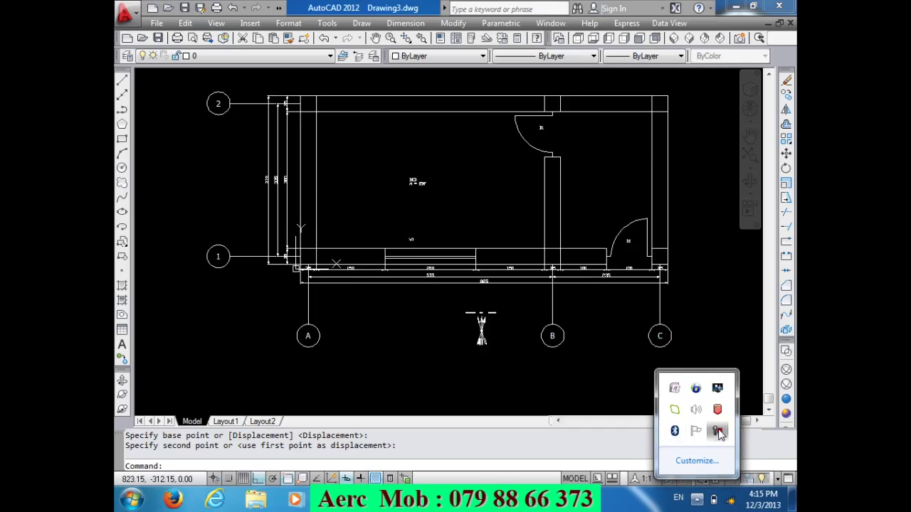
click(718, 430)
click(767, 436)
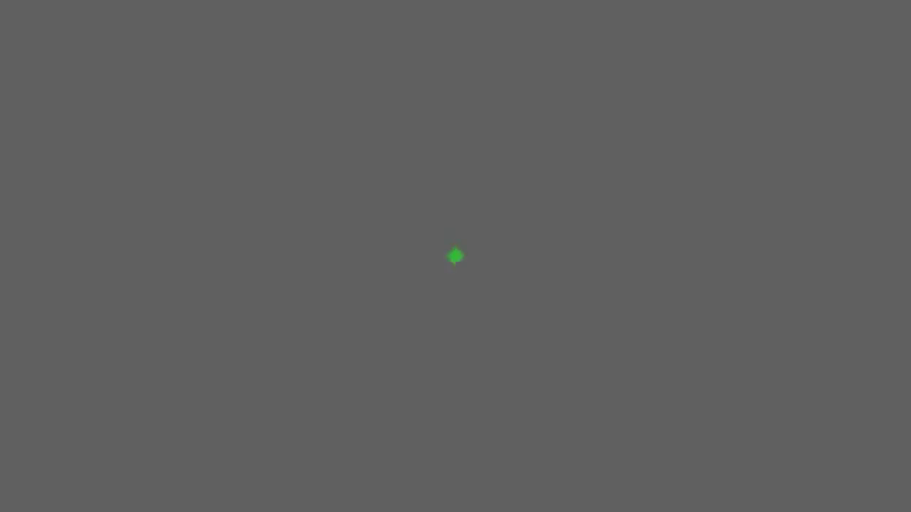